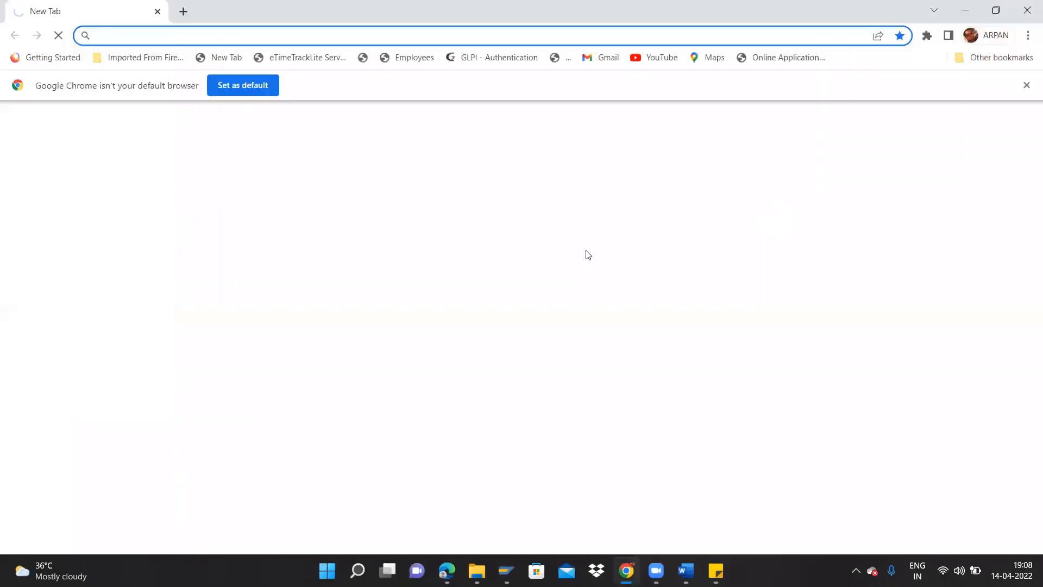
# Step: Sign in to the SuccessFactors demo company from the saved login bookmark
pyautogui.click(982, 60)
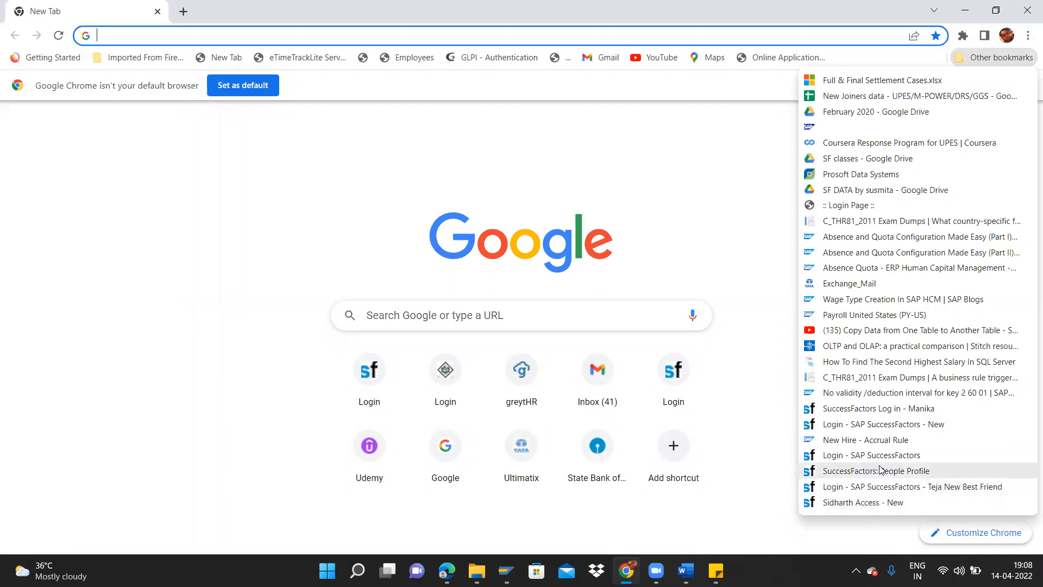
pyautogui.click(876, 502)
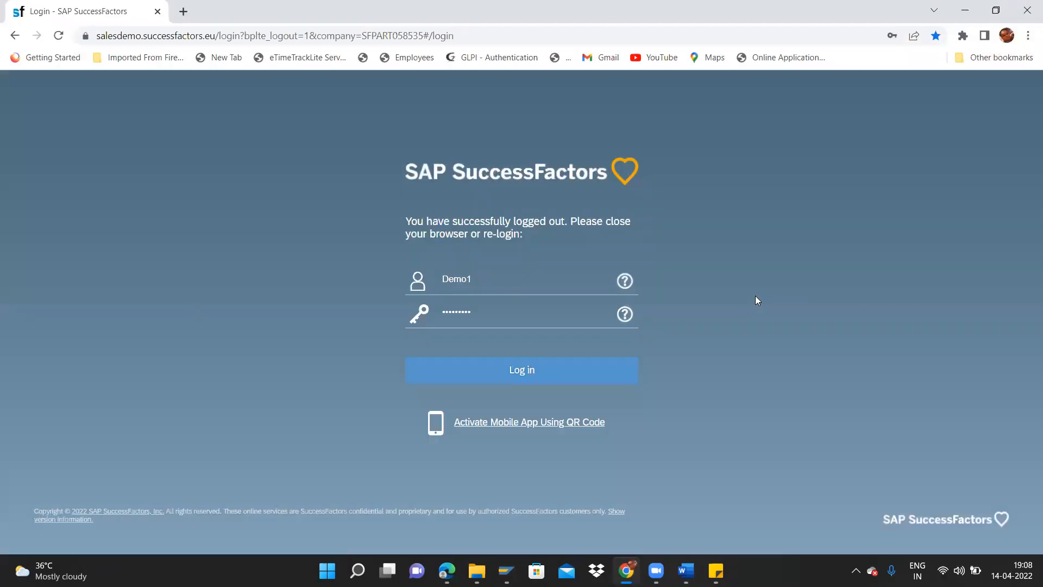
pyautogui.click(470, 367)
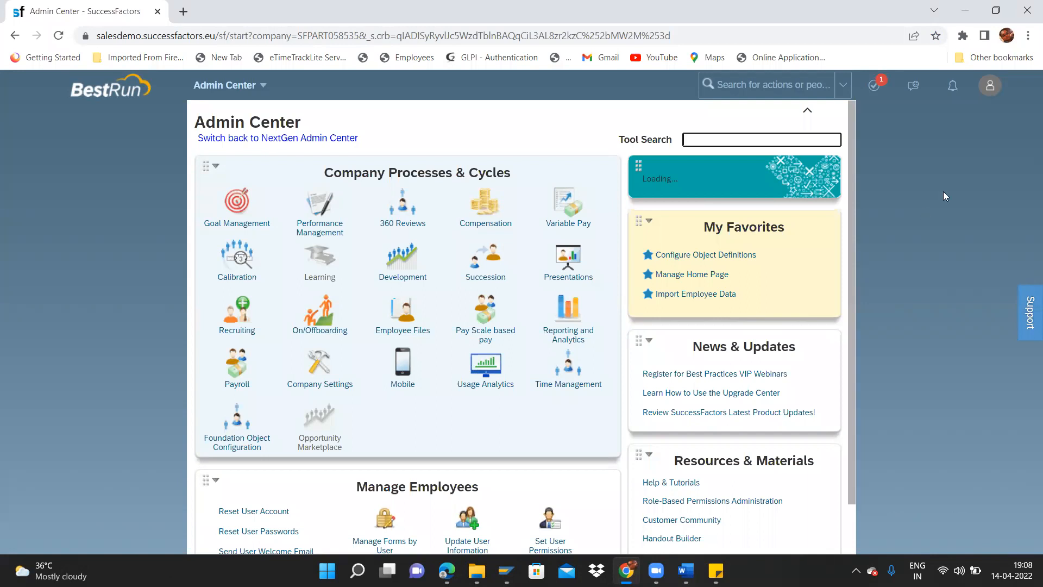
pyautogui.click(799, 95)
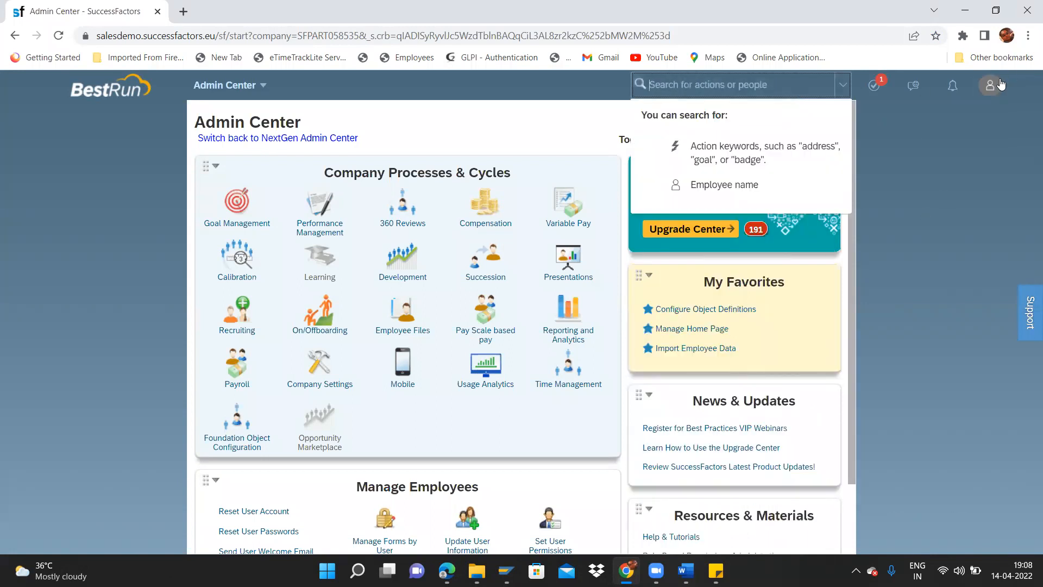
pyautogui.click(976, 144)
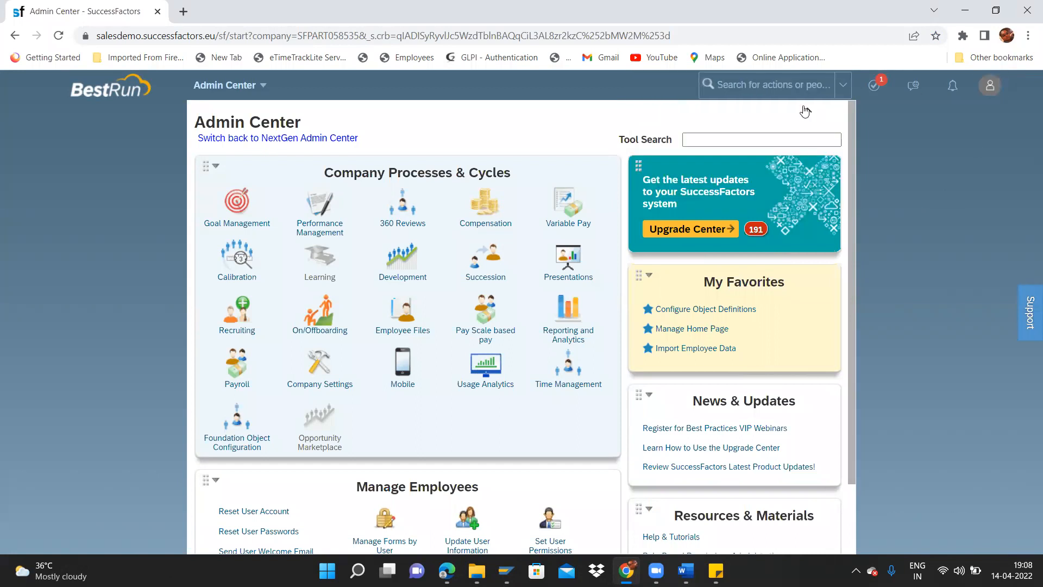
pyautogui.click(782, 85)
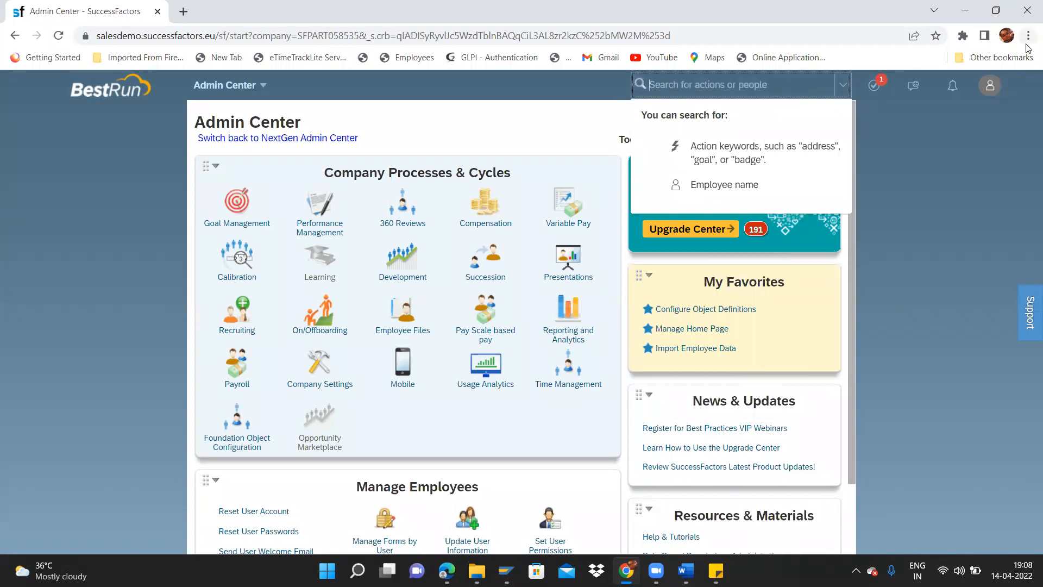
pyautogui.click(971, 132)
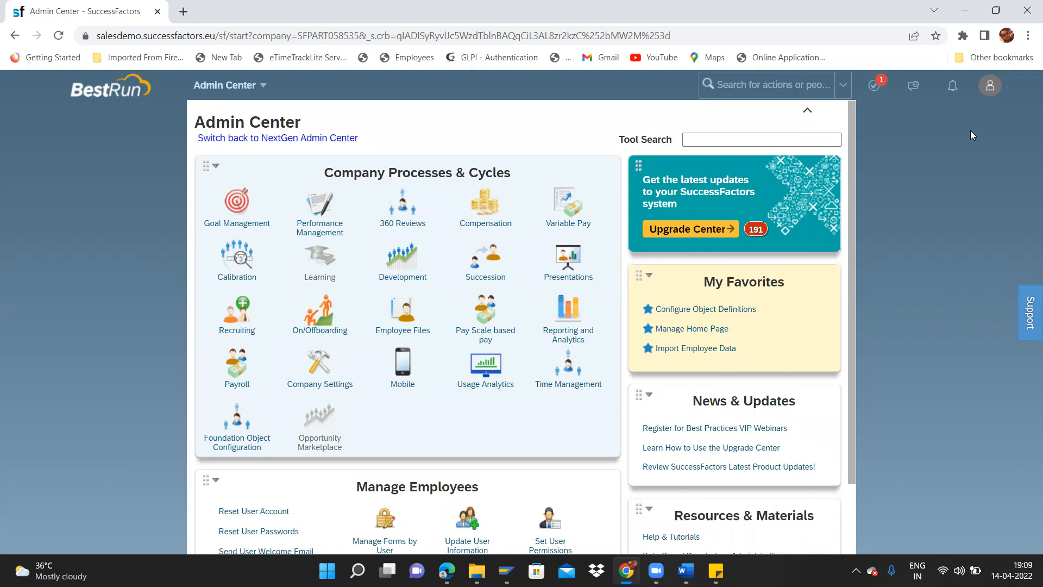
pyautogui.click(782, 81)
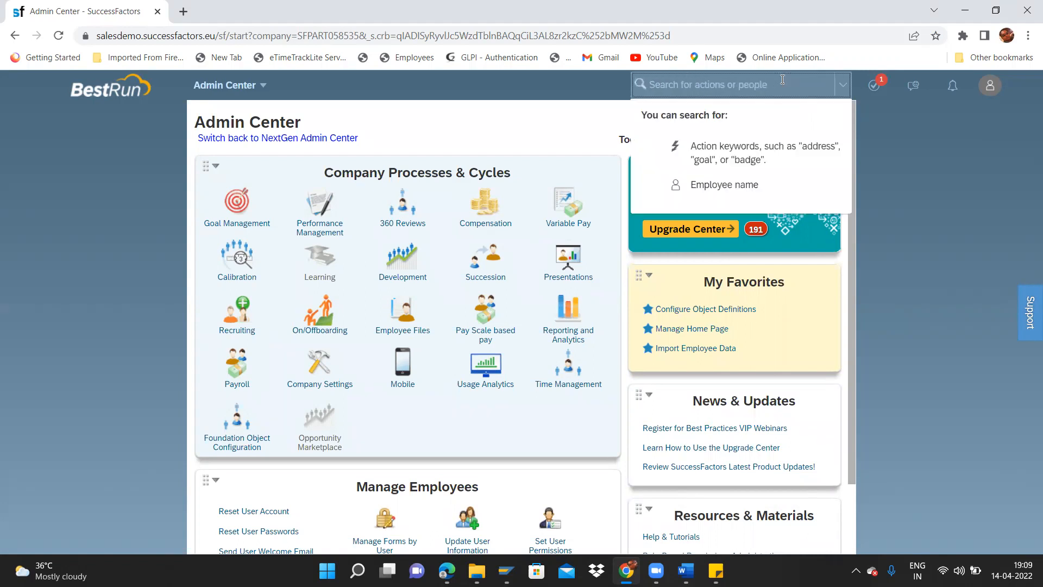
# Step: Search 'position manage' and open Position Management Settings
pyautogui.write('positioin')
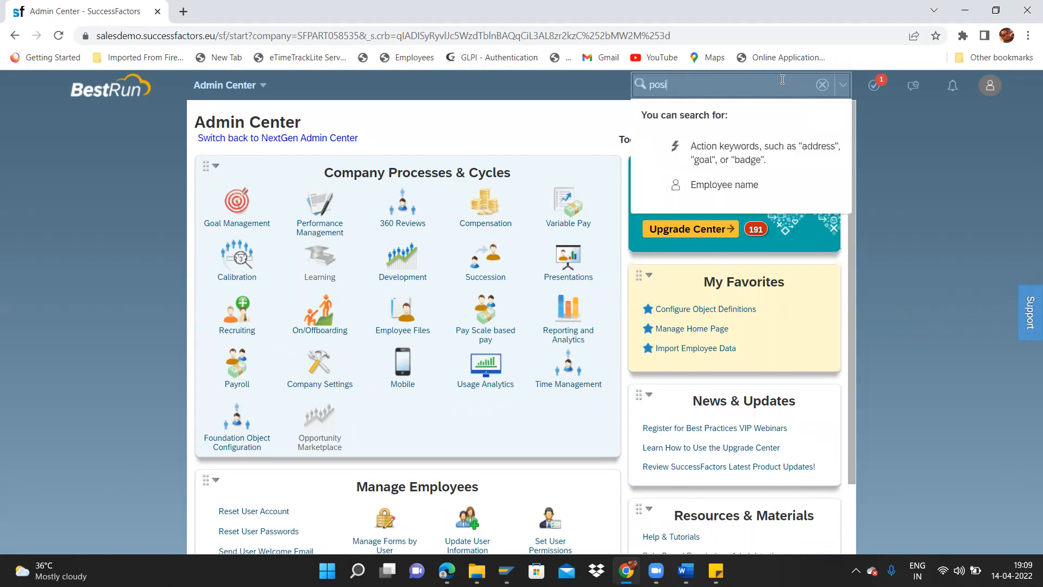
pyautogui.press('BackSpace')
pyautogui.press('BackSpace')
pyautogui.press('BackSpace')
pyautogui.press('BackSpace')
pyautogui.press('BackSpace')
pyautogui.press('BackSpace')
pyautogui.press('BackSpace')
pyautogui.press('BackSpace')
pyautogui.press('BackSpace')
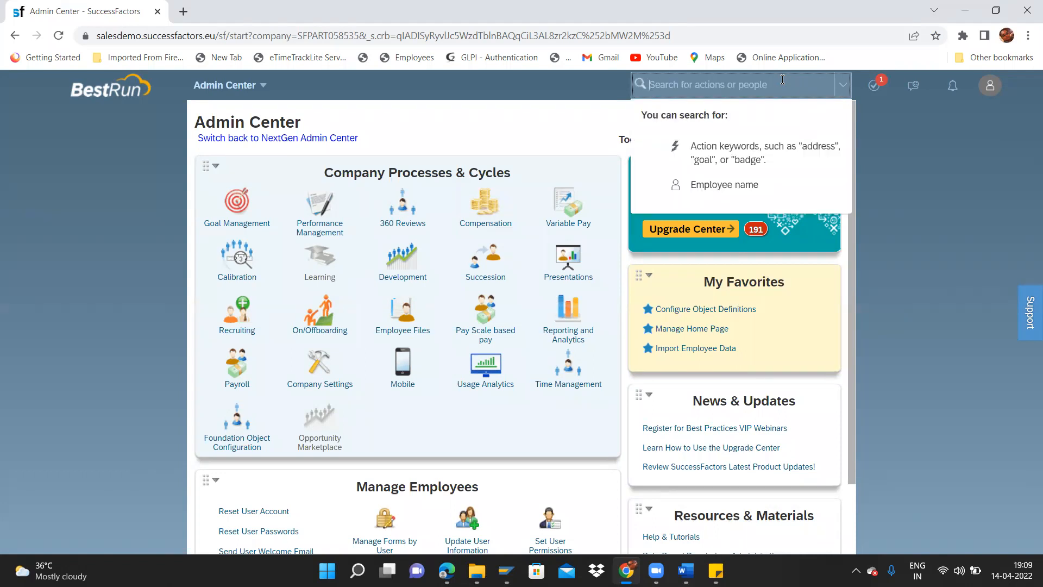
pyautogui.write('posi')
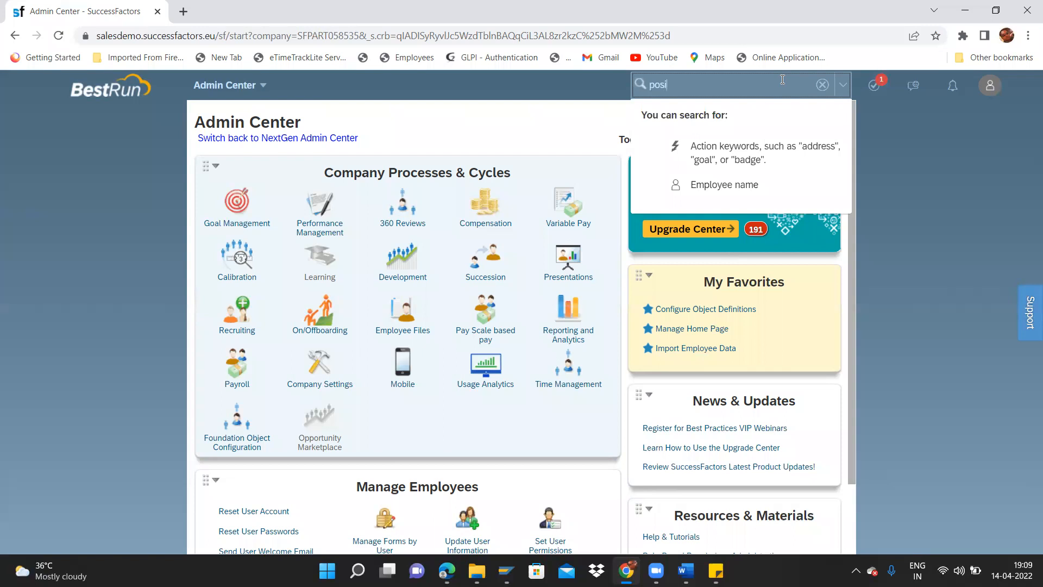
pyautogui.write('tion ')
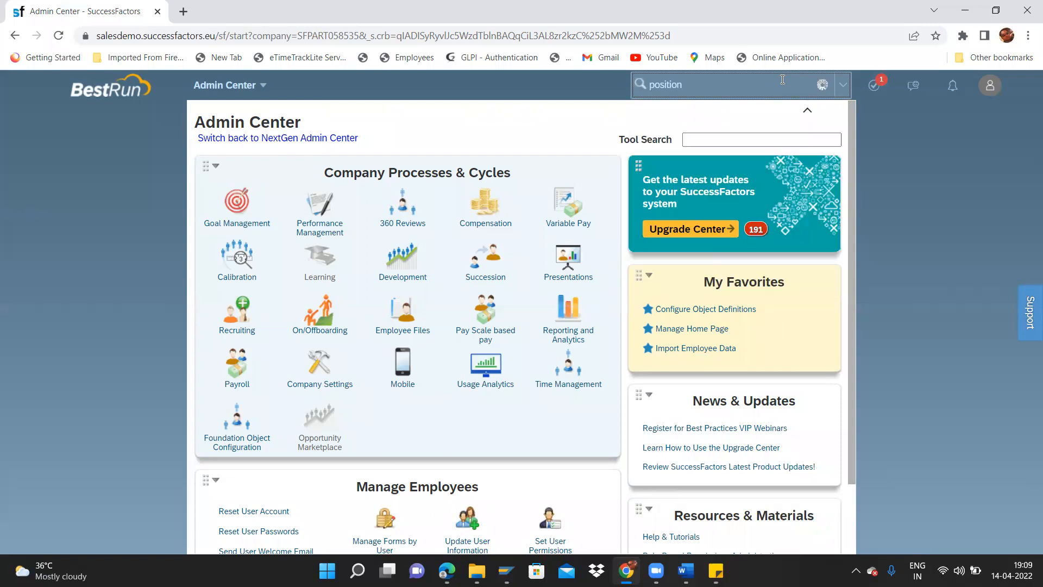
pyautogui.write('manage')
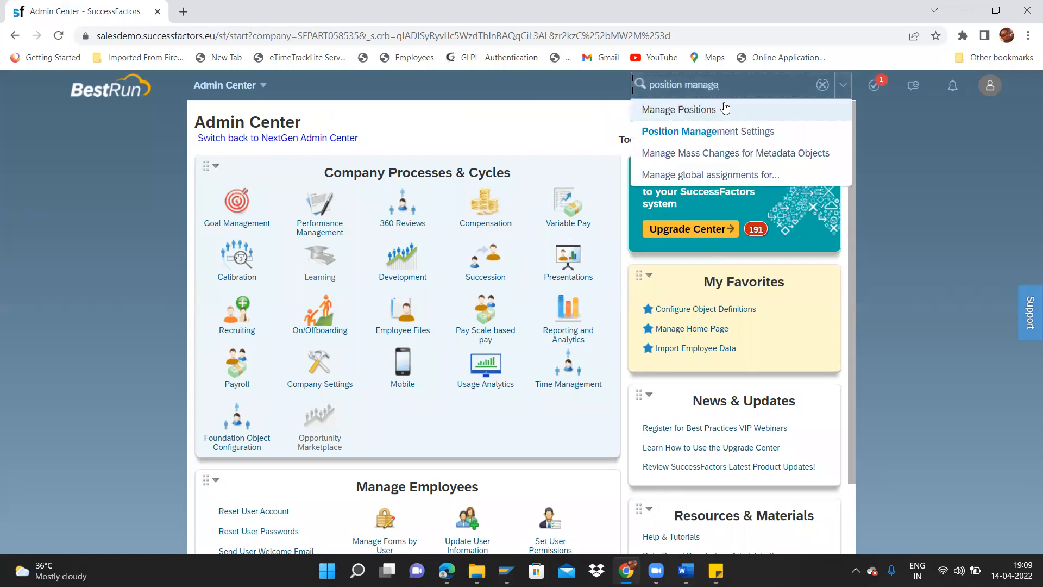
pyautogui.click(718, 133)
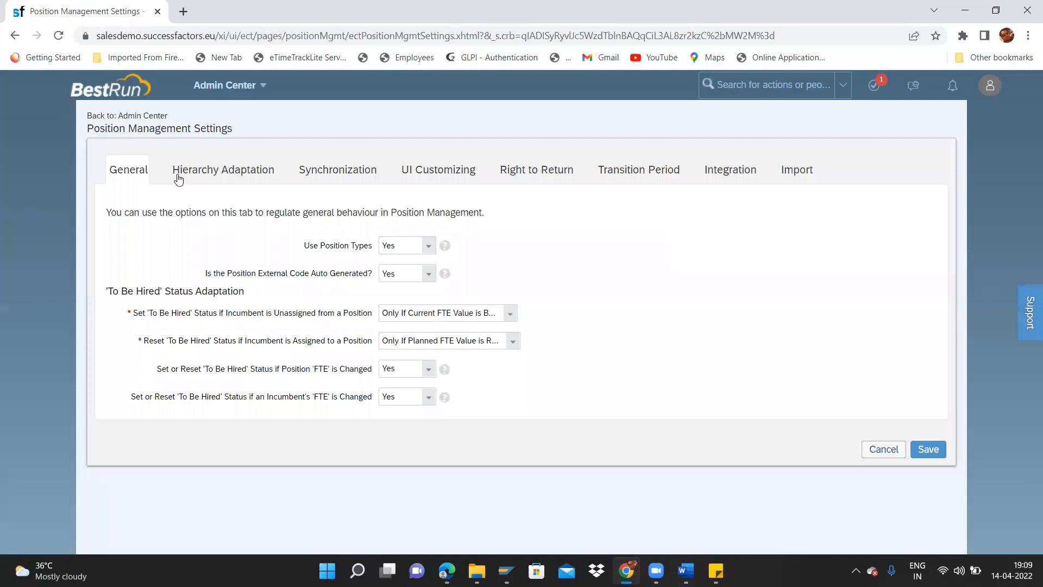
# Step: Review the Synchronization tab's matrix relationship and position-to-job-information sync rules
pyautogui.click(196, 175)
pyautogui.click(320, 170)
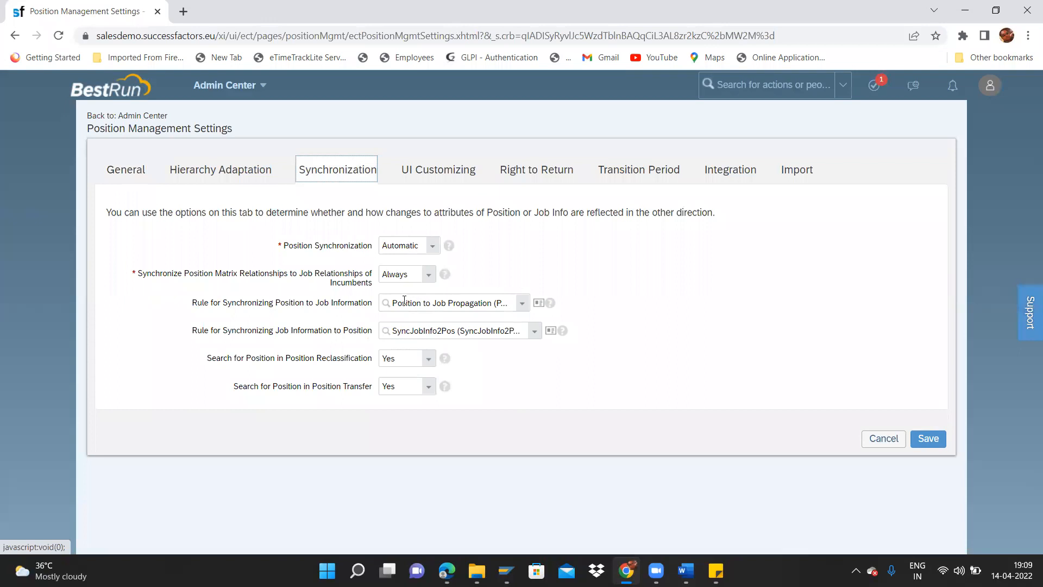
pyautogui.click(414, 271)
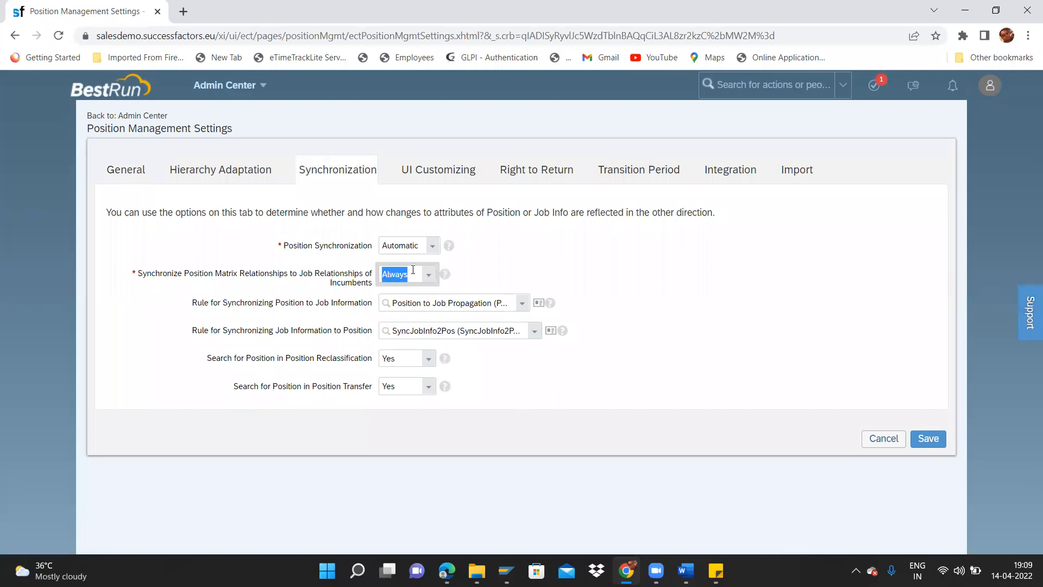
pyautogui.click(395, 304)
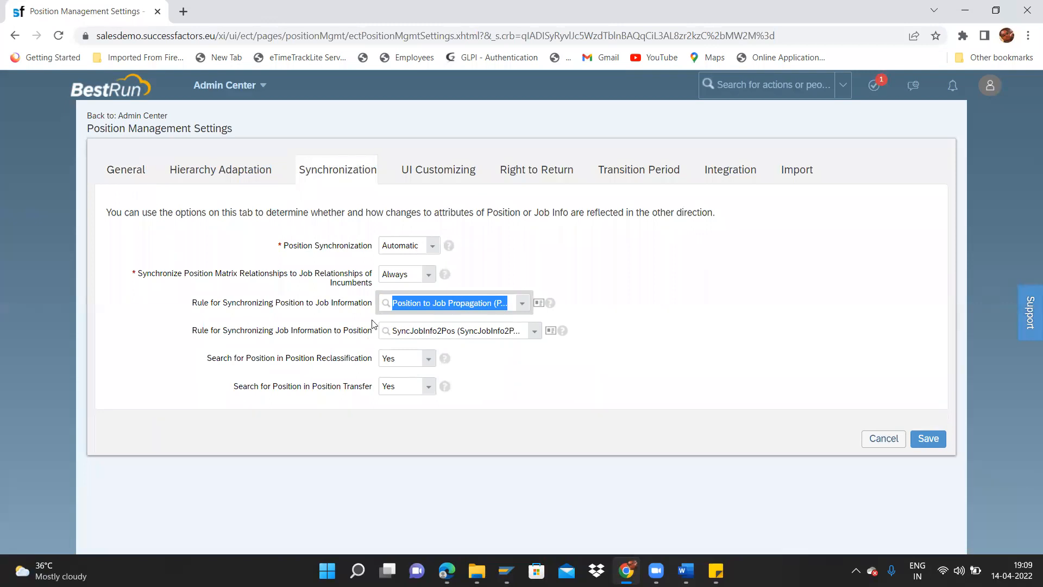
pyautogui.click(406, 319)
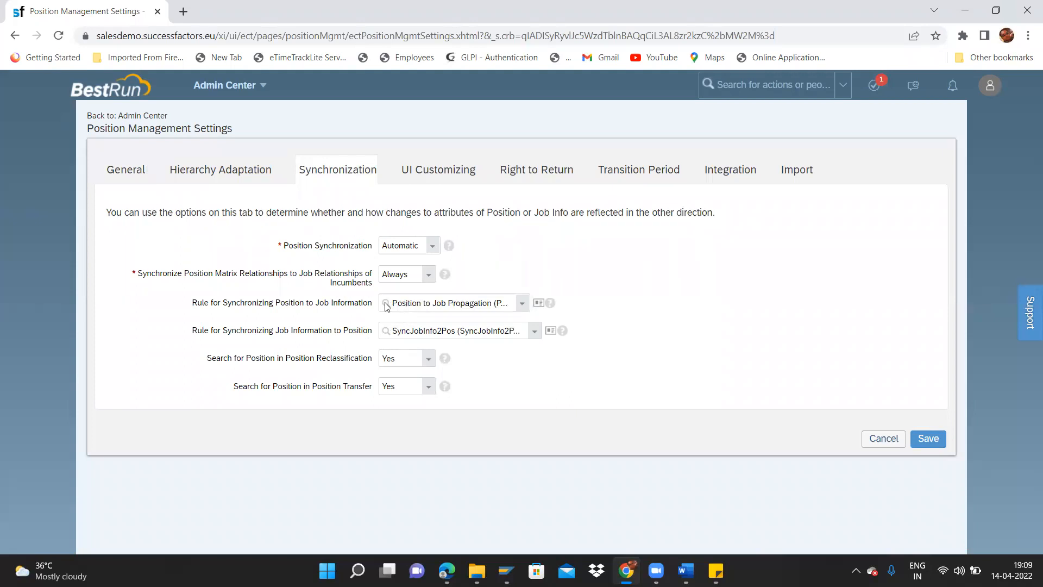
pyautogui.click(514, 300)
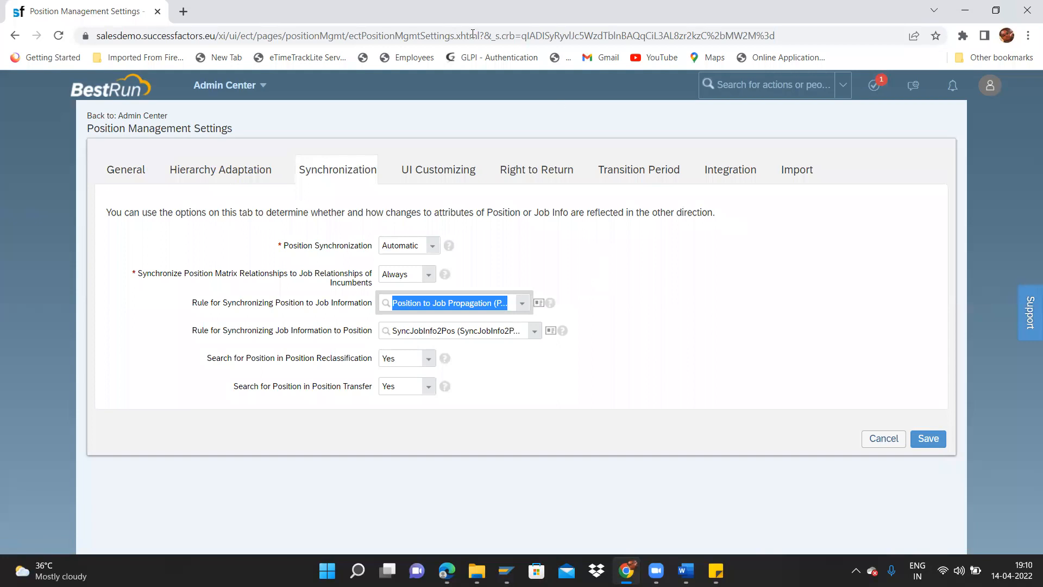
pyautogui.rightClick(80, 6)
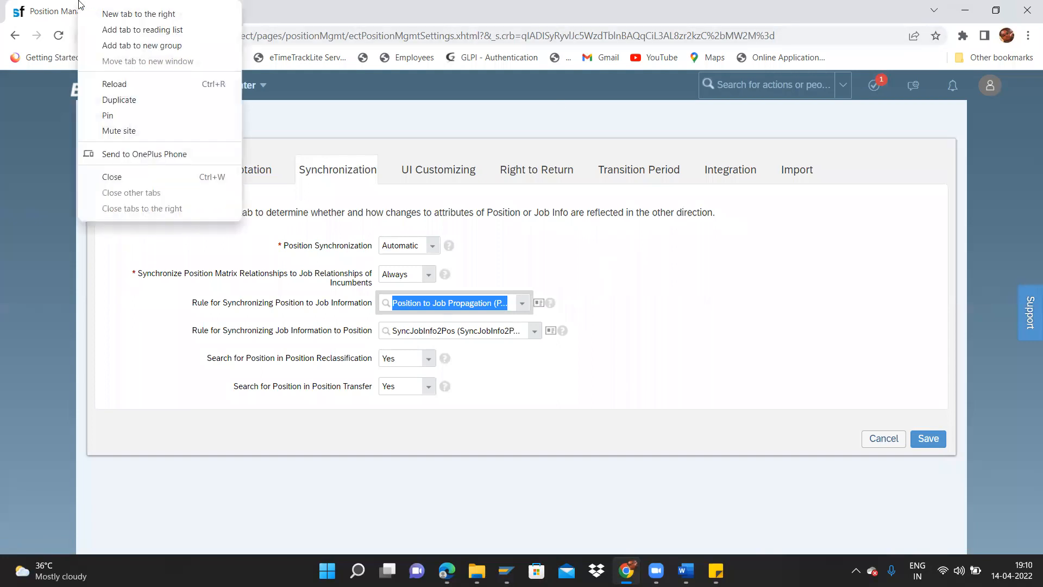
# Step: Duplicate the settings tab and open the Add New Employee form via 'add new emplo' search
pyautogui.click(112, 99)
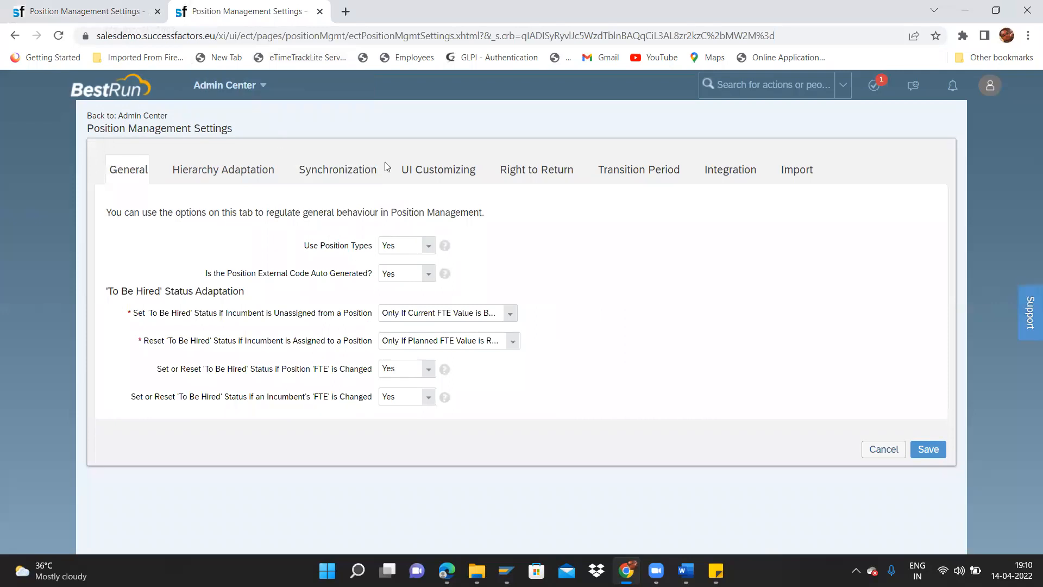
pyautogui.click(751, 81)
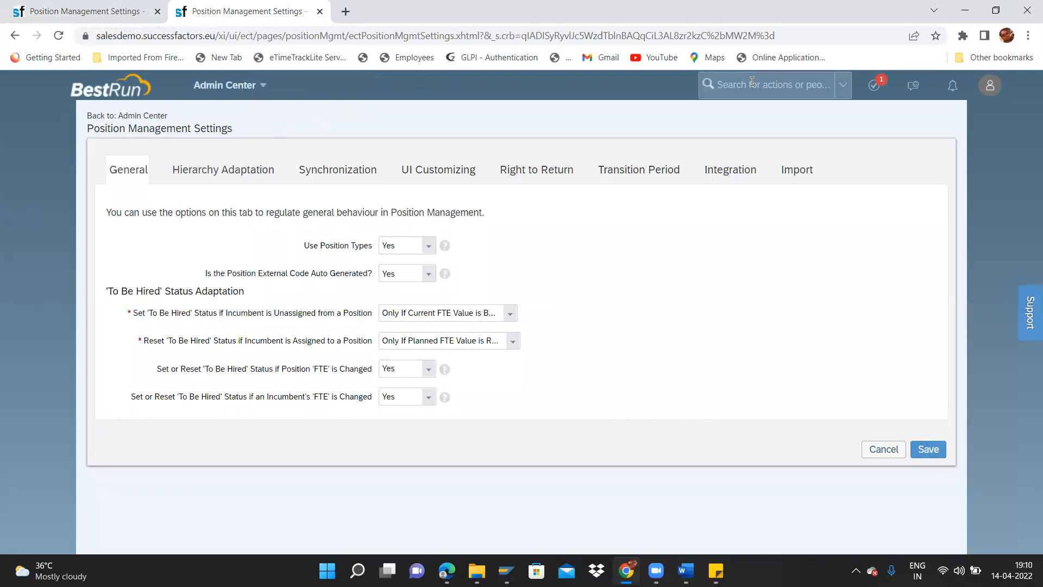
pyautogui.write('ad')
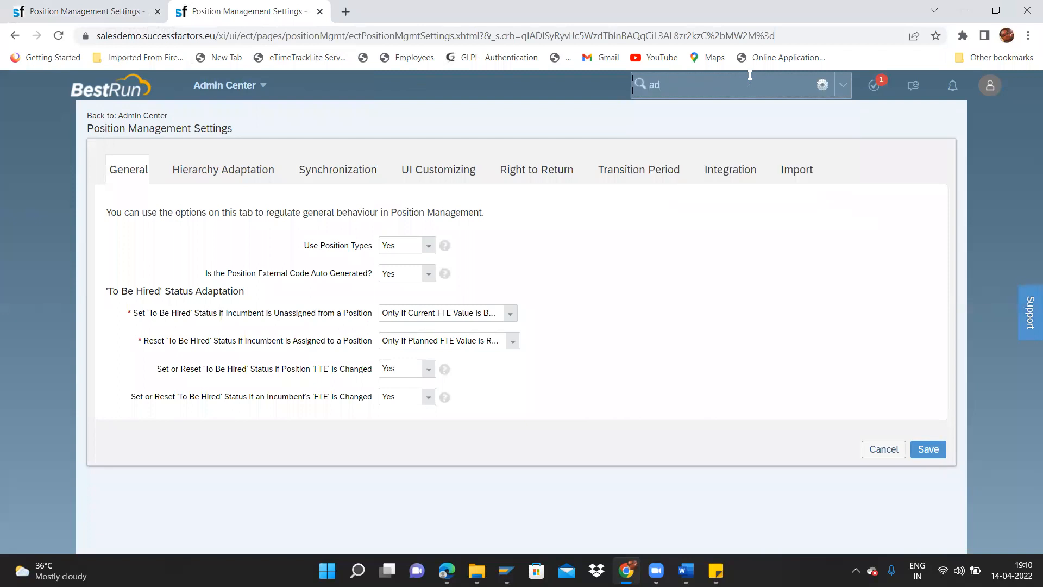
pyautogui.write('d new emplo')
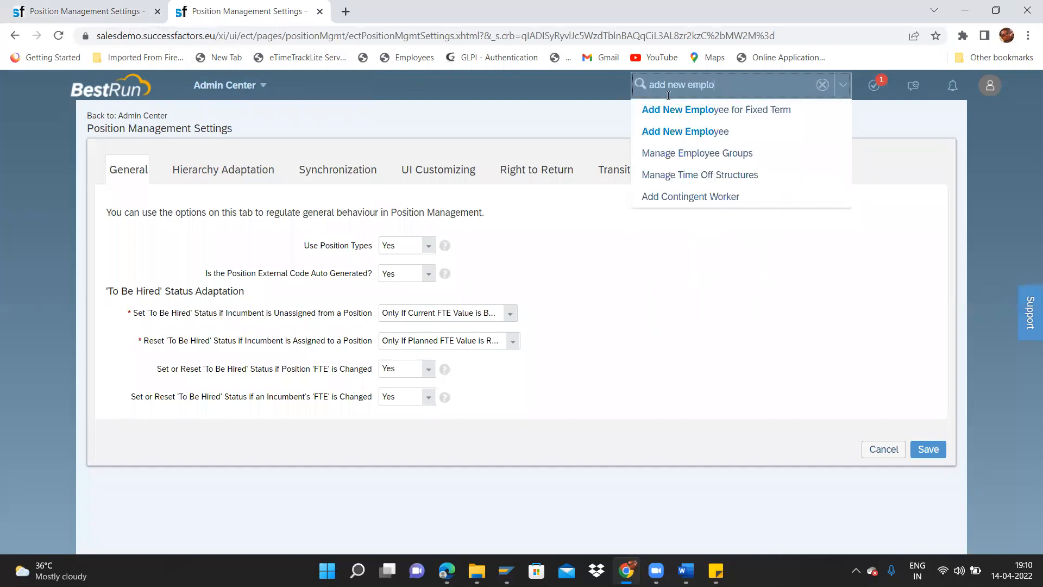
pyautogui.click(681, 131)
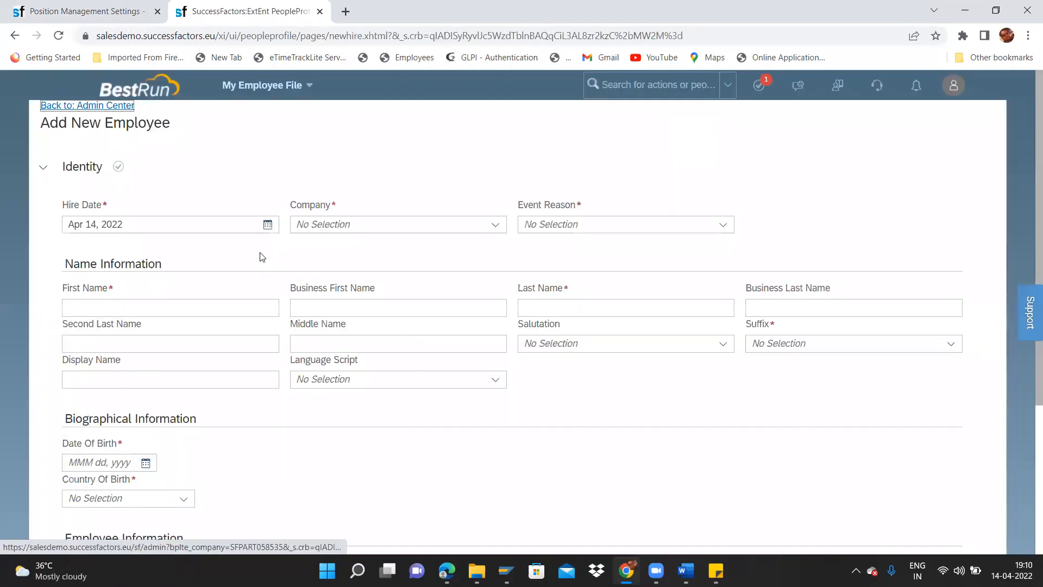
# Step: Keep hire date Apr 14, 2022 and select ITC Group as the company
pyautogui.click(269, 225)
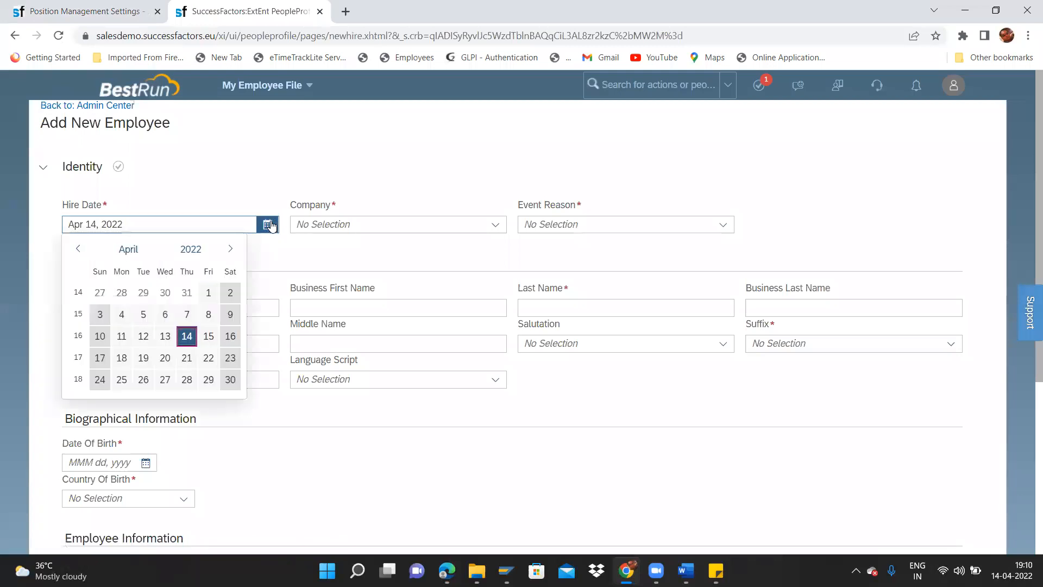
pyautogui.click(186, 335)
pyautogui.click(496, 226)
pyautogui.write('yas')
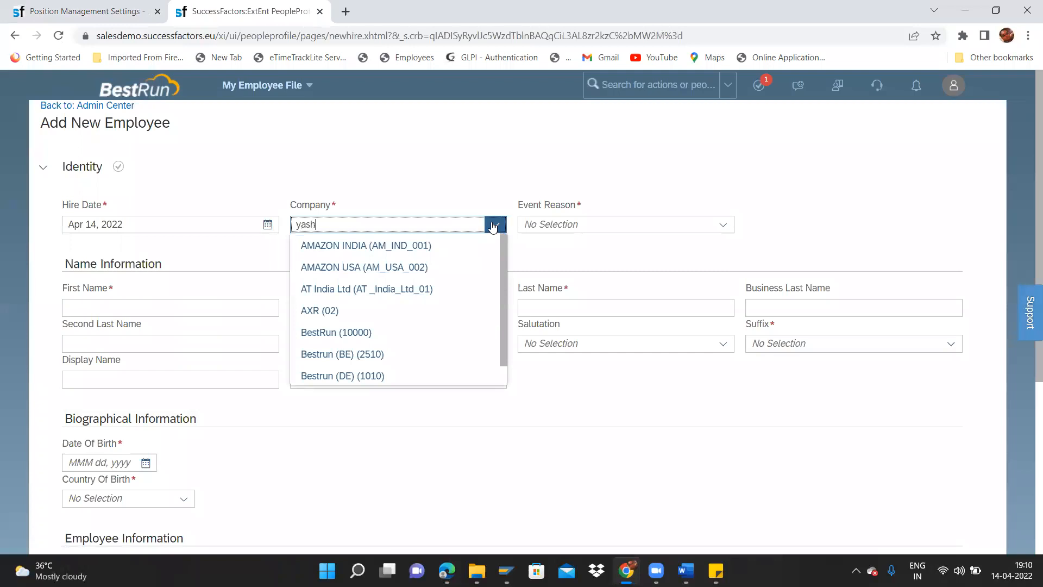
pyautogui.write('h')
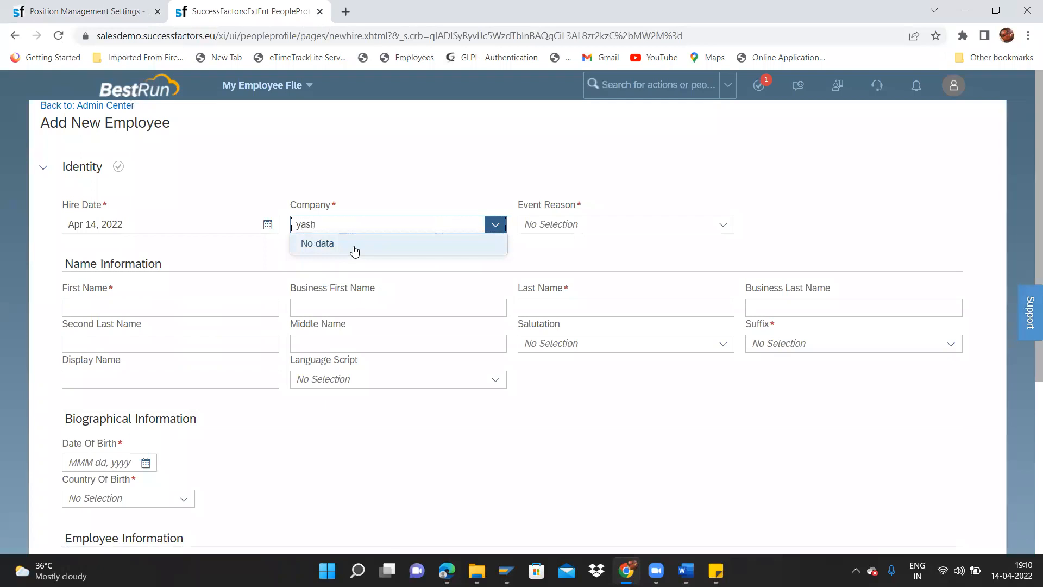
pyautogui.press('BackSpace')
pyautogui.press('BackSpace')
pyautogui.write('ITC')
pyautogui.click(343, 249)
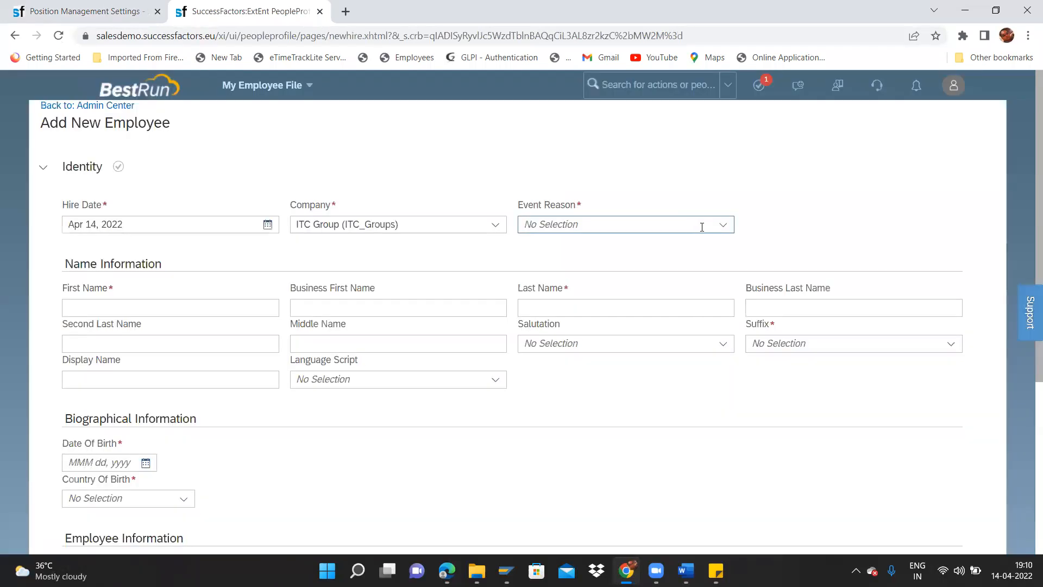
# Step: Set the event reason to Acquired employee (HIRACQRE)
pyautogui.click(721, 228)
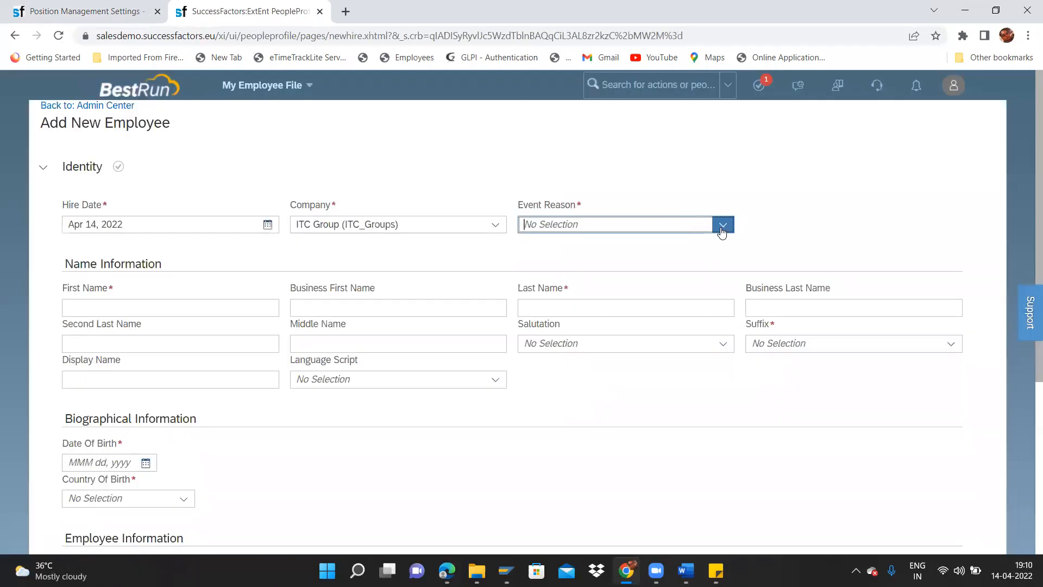
pyautogui.click(722, 231)
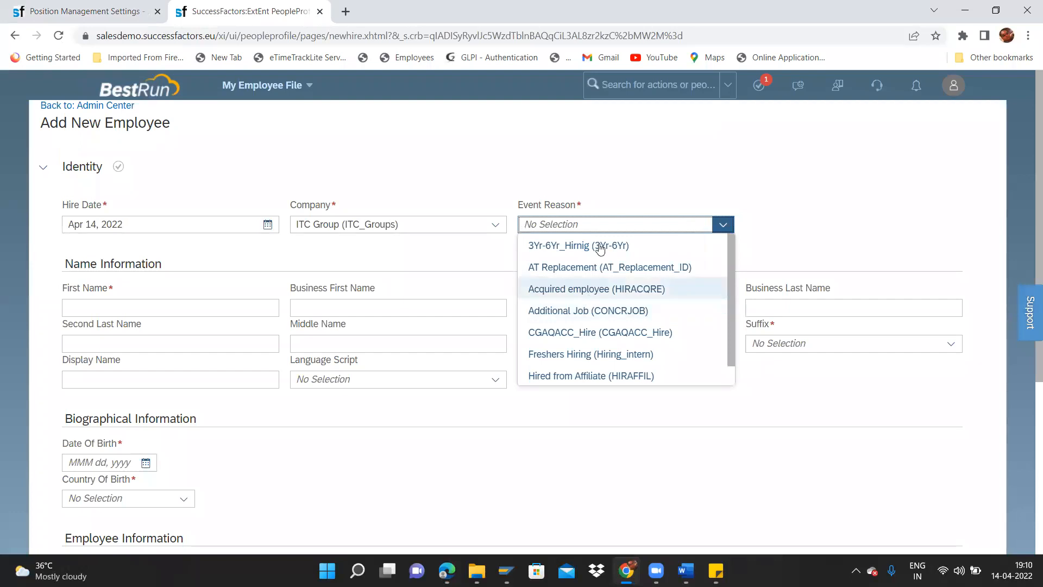
pyautogui.click(620, 292)
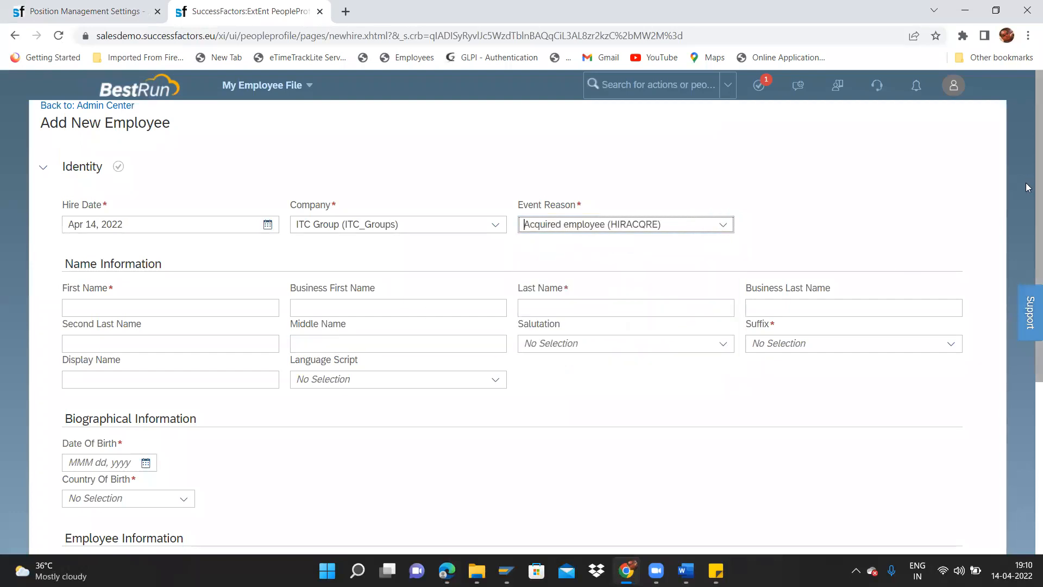
pyautogui.scroll(-1, 1027, 187)
# Step: Enter the new hire's first and last name
pyautogui.click(211, 245)
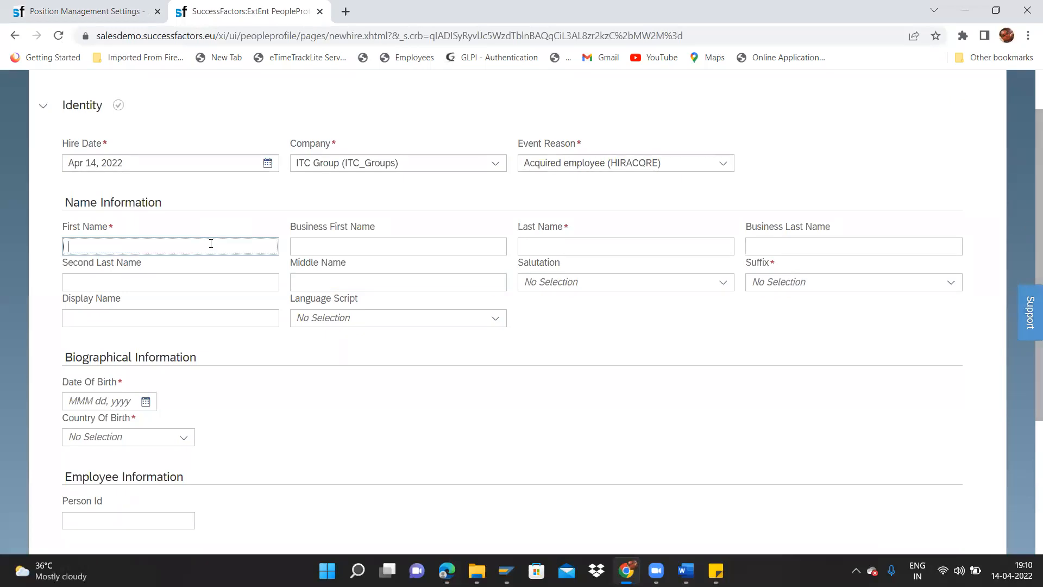
pyautogui.write('Arun')
pyautogui.click(454, 244)
pyautogui.click(575, 246)
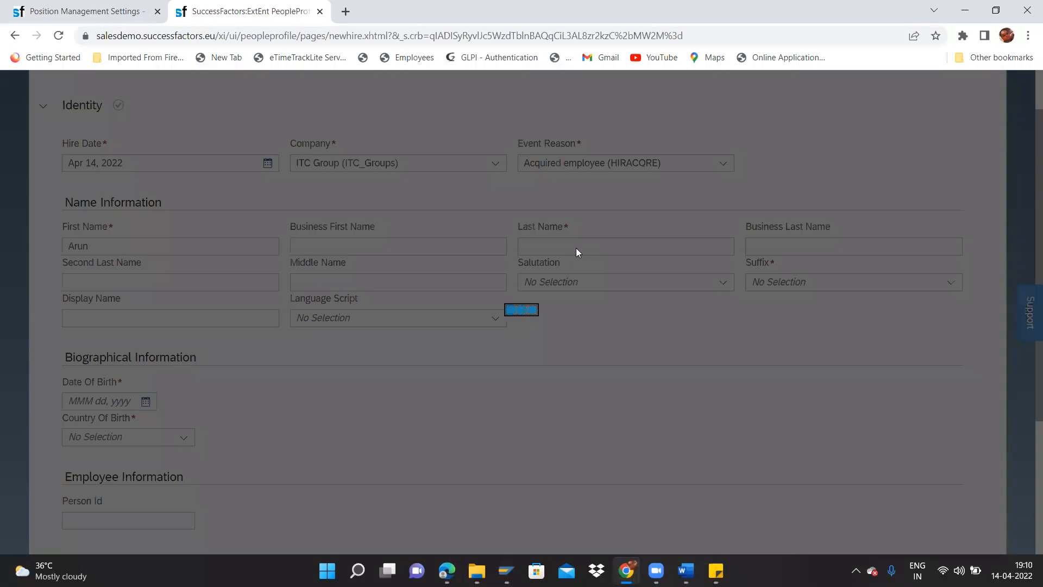
pyautogui.write('Kumar')
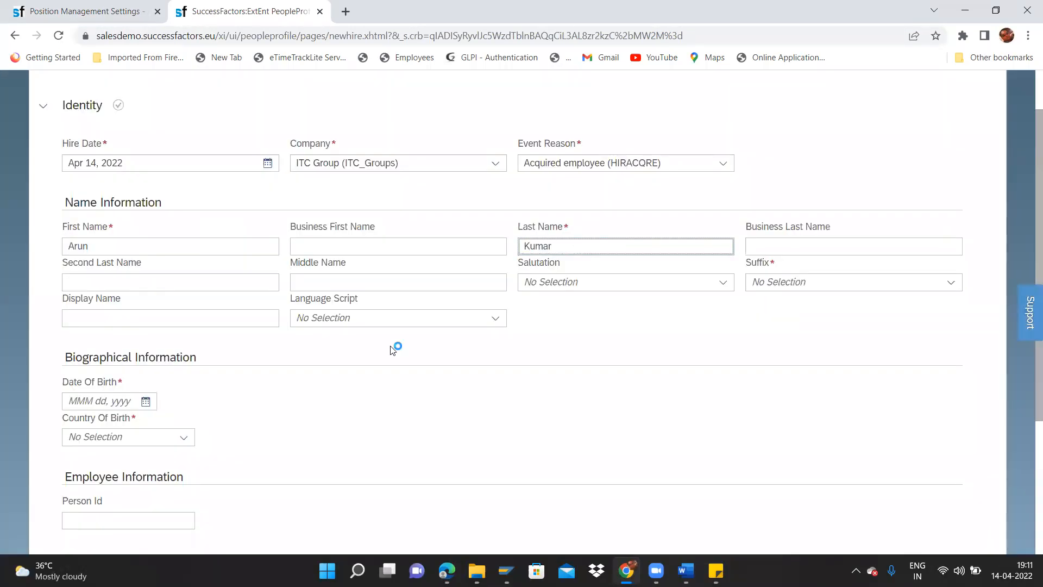
pyautogui.scroll(-3, 501, 361)
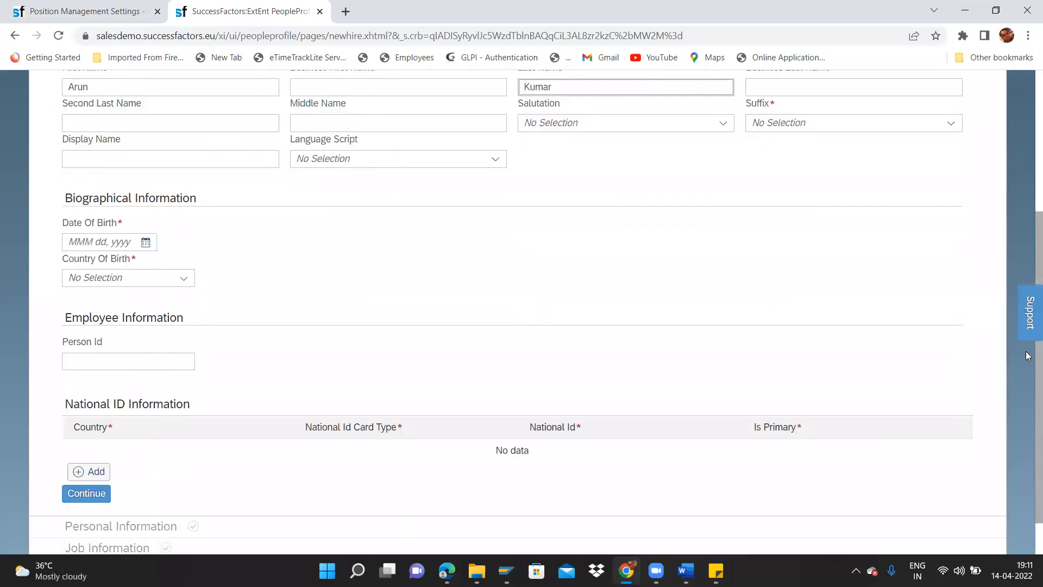
# Step: Set the date of birth to Apr 14, 1992
pyautogui.click(145, 242)
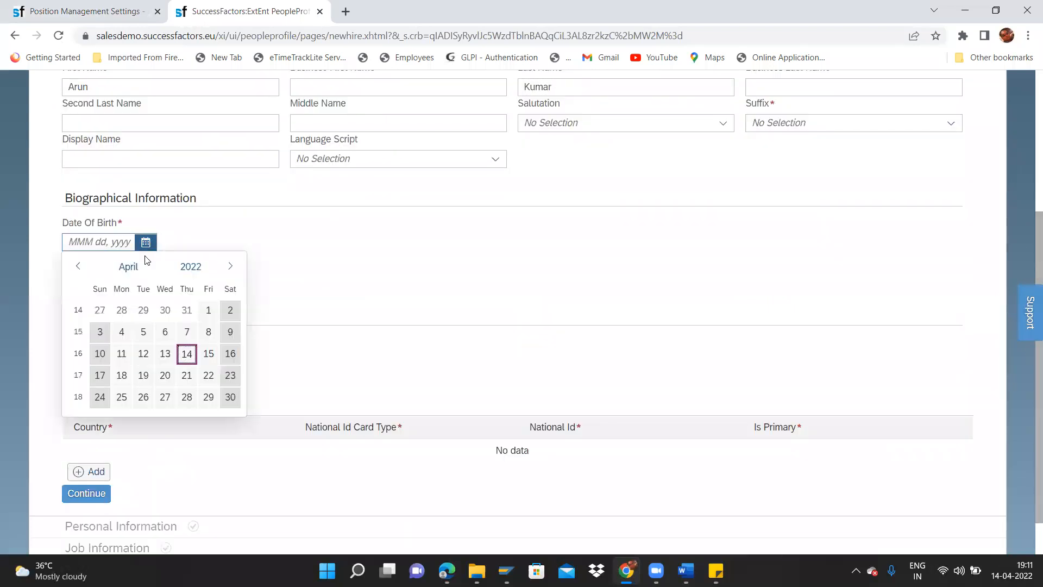
pyautogui.click(138, 277)
pyautogui.click(148, 266)
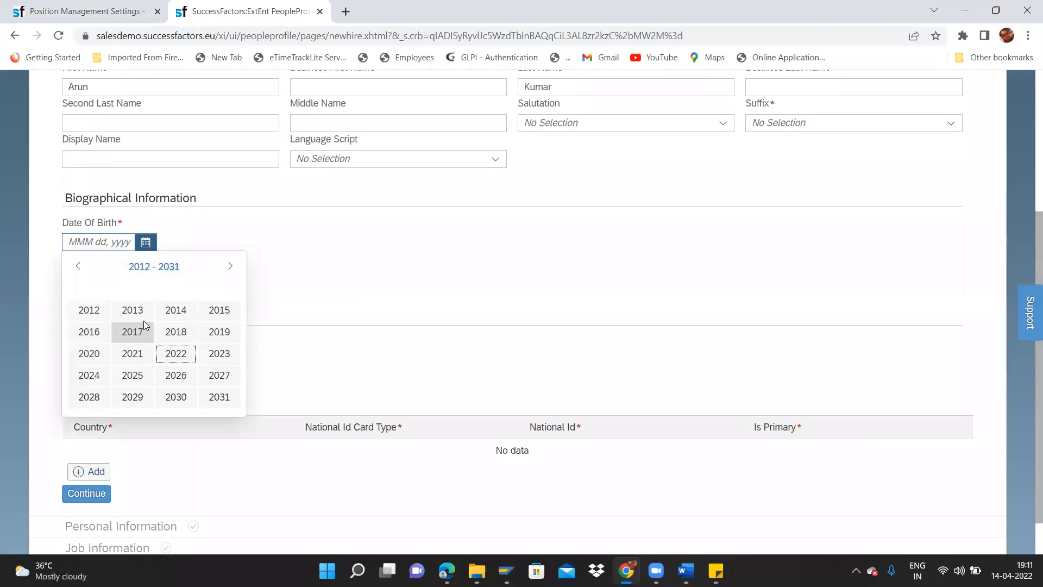
pyautogui.click(168, 269)
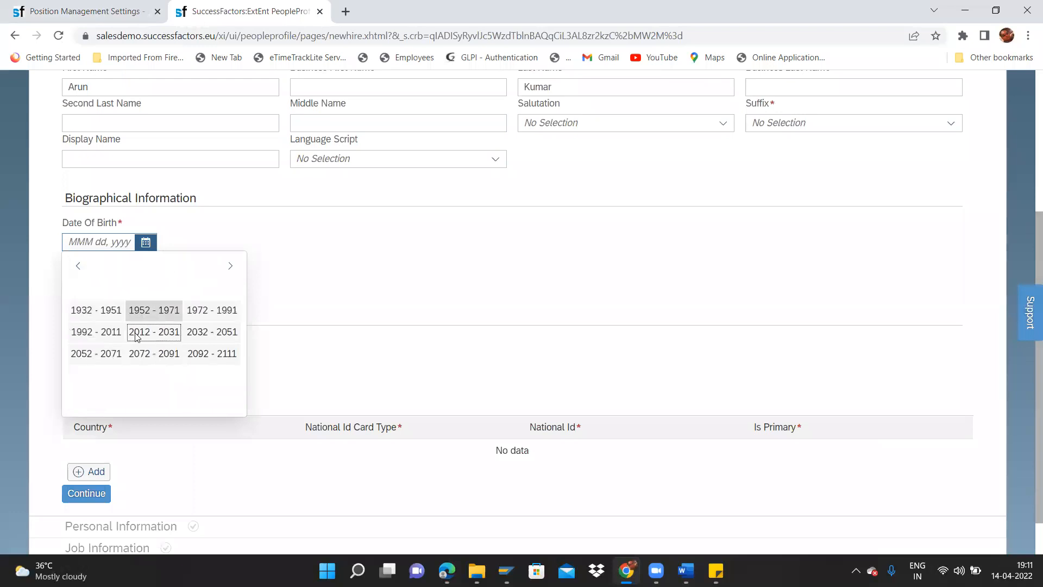
pyautogui.click(91, 335)
pyautogui.click(106, 312)
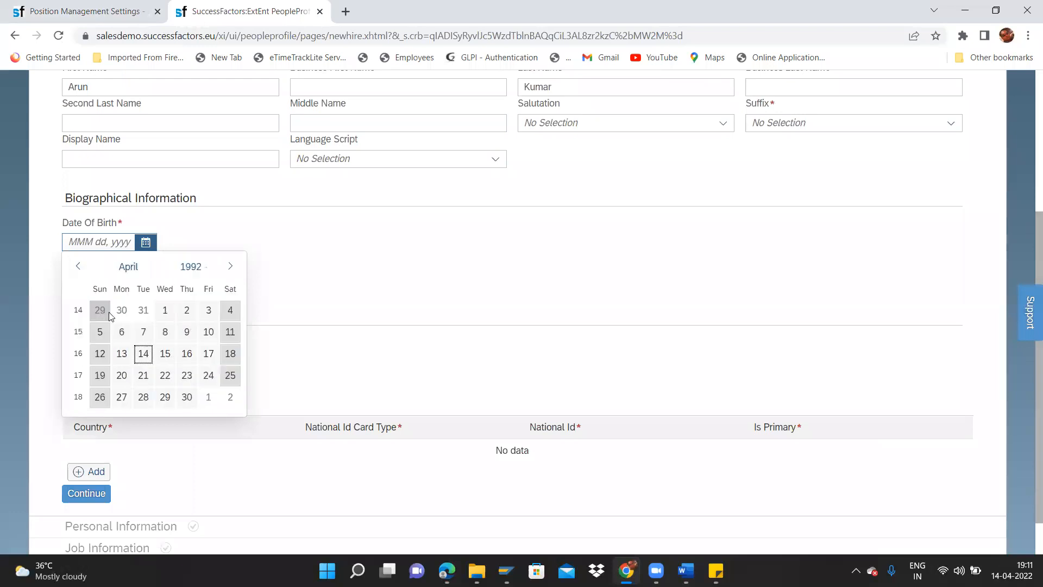
pyautogui.click(143, 353)
# Step: Choose India as country of birth, edit the person ID, and attempt to continue
pyautogui.click(185, 278)
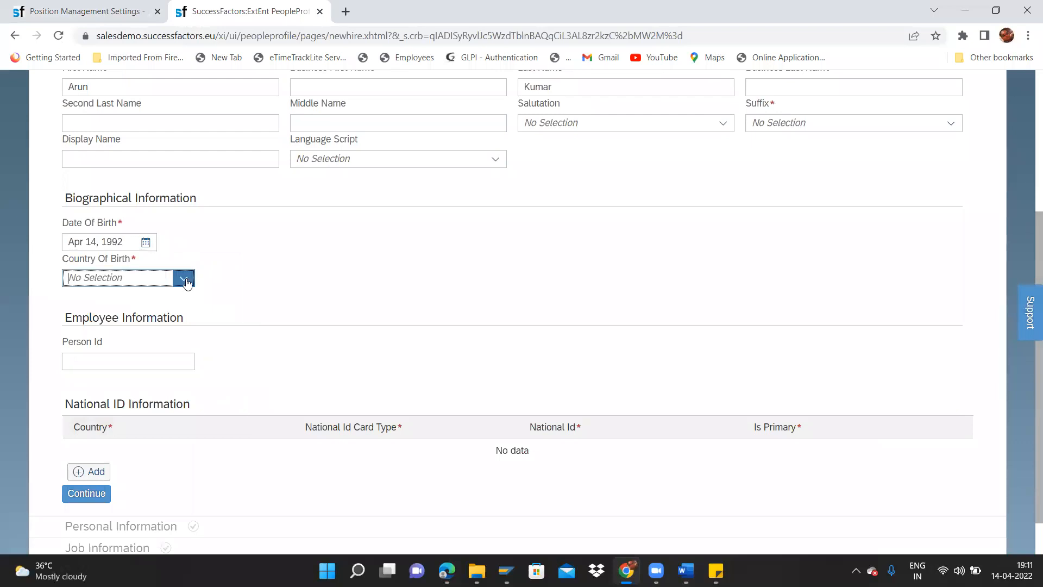
pyautogui.write('india')
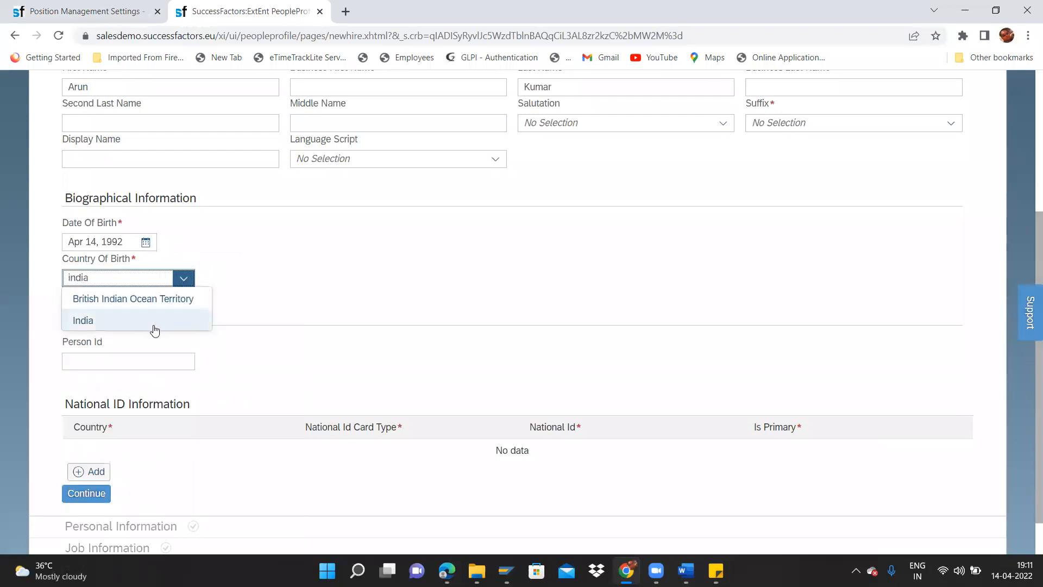
pyautogui.click(154, 324)
pyautogui.click(134, 361)
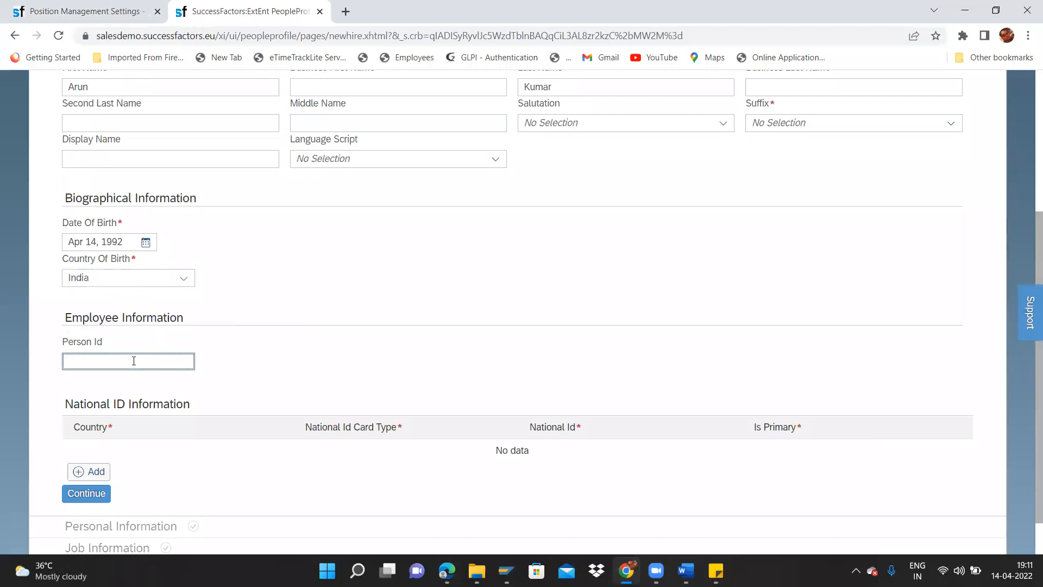
pyautogui.write('a')
pyautogui.press('BackSpace')
pyautogui.press('BackSpace')
pyautogui.press('BackSpace')
pyautogui.press('BackSpace')
pyautogui.click(554, 397)
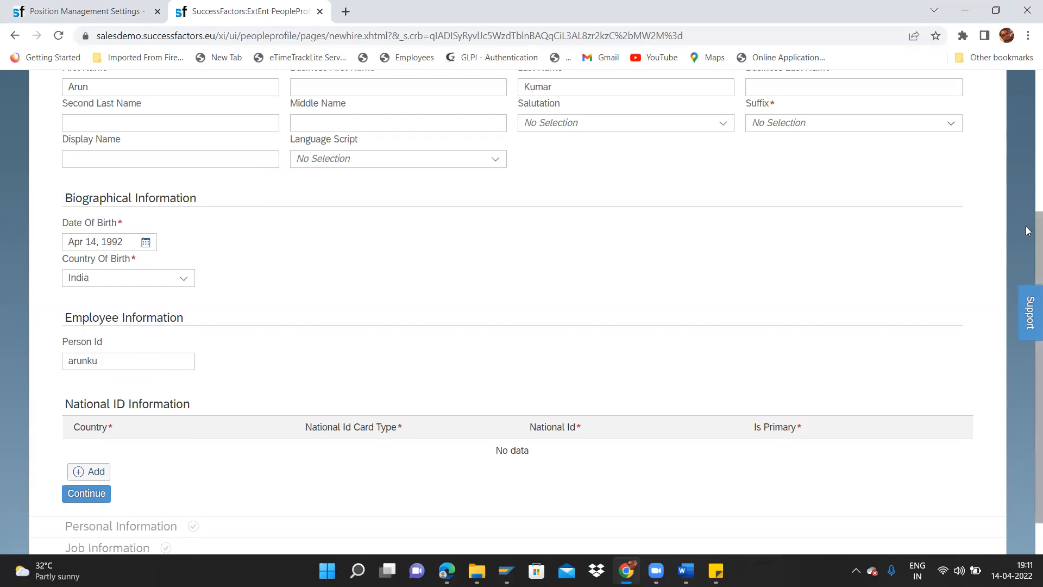
pyautogui.scroll(-1, 710, 299)
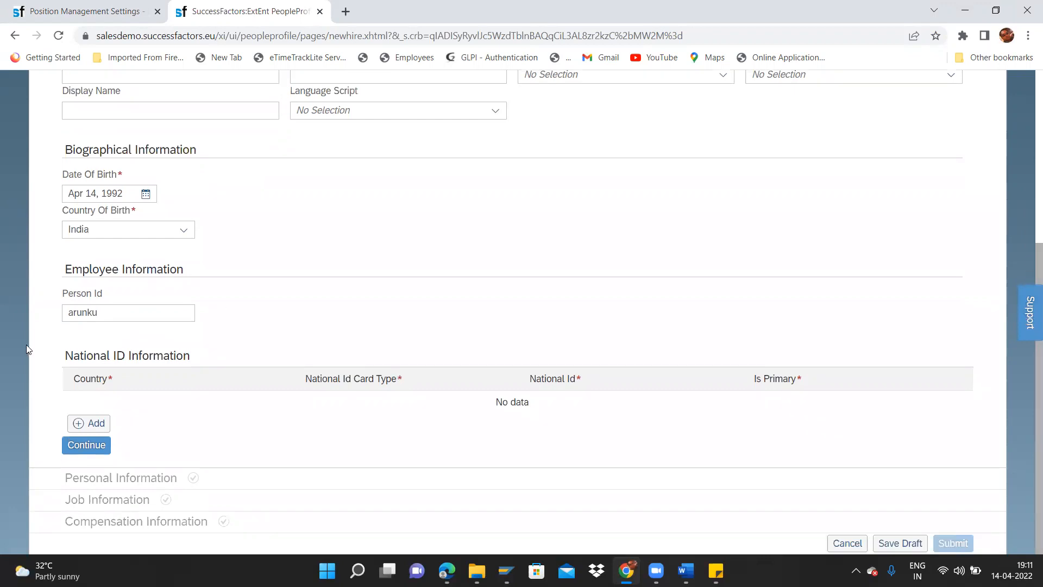
pyautogui.click(88, 446)
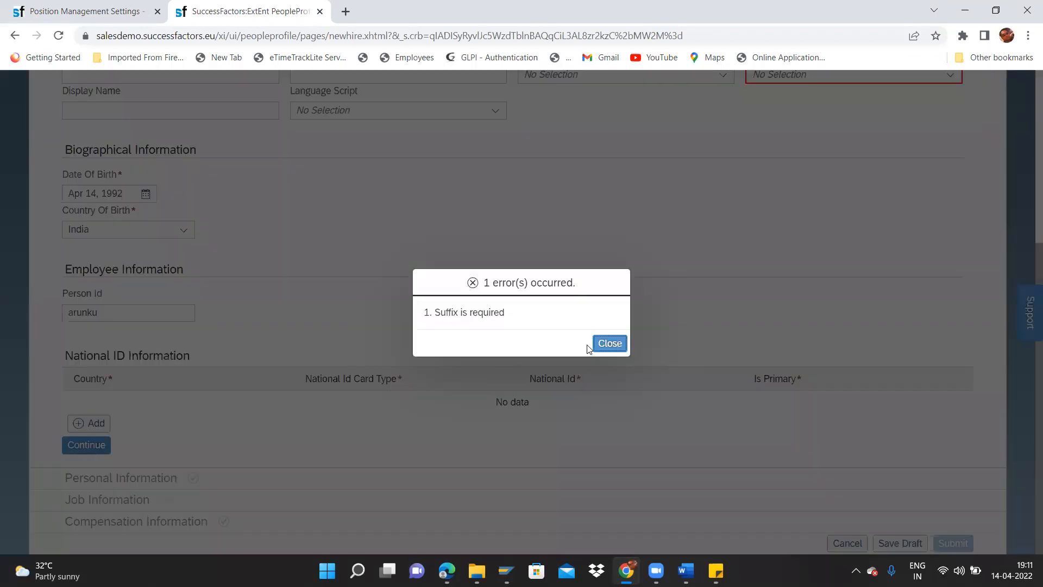
# Step: Dismiss the error, choose MD as the suffix, and continue past the Identity section
pyautogui.click(600, 346)
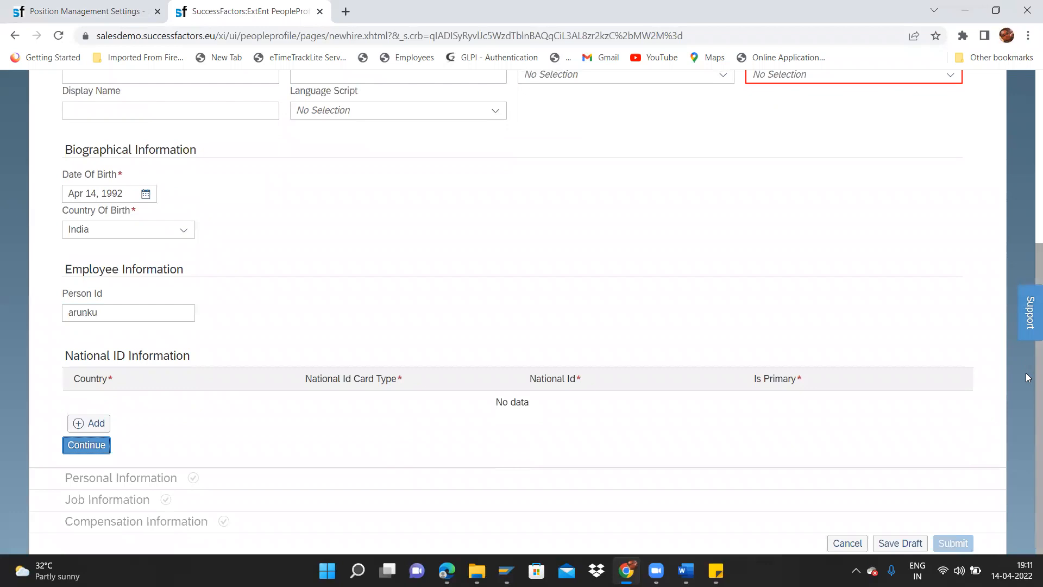
pyautogui.scroll(3, 1026, 372)
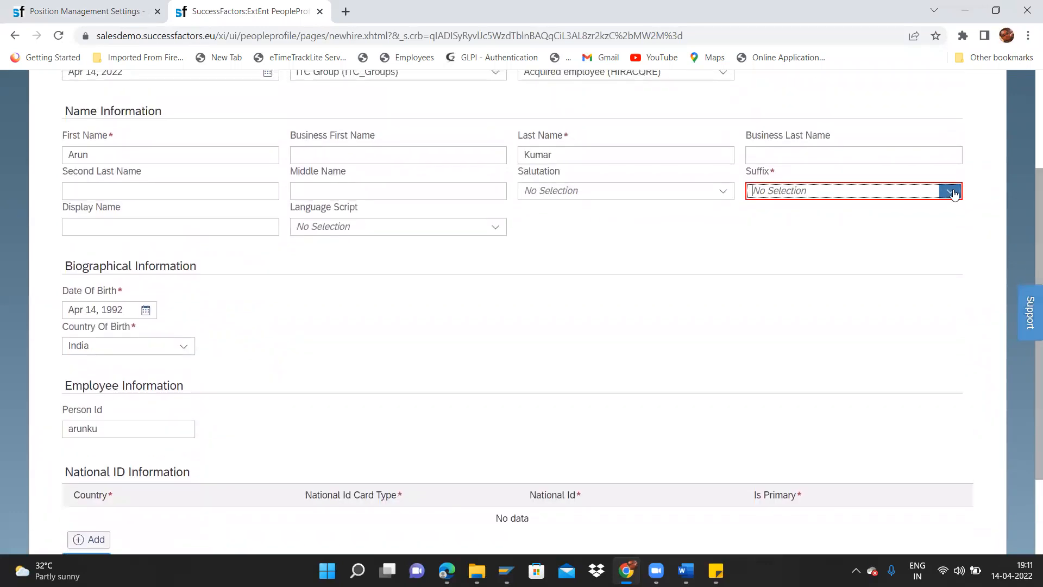
pyautogui.click(949, 191)
pyautogui.click(767, 322)
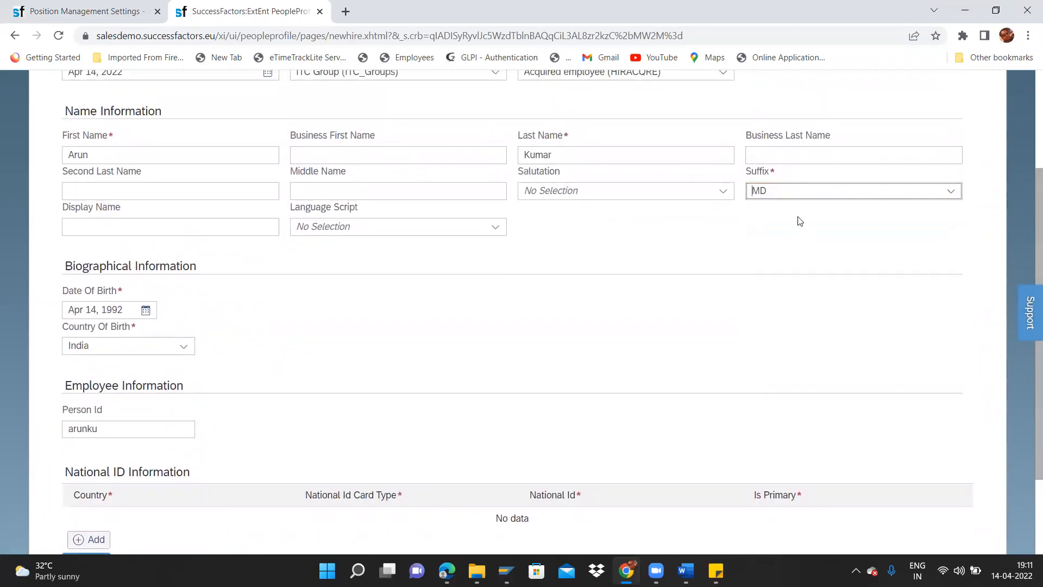
pyautogui.moveTo(778, 170); pyautogui.dragTo(744, 179)
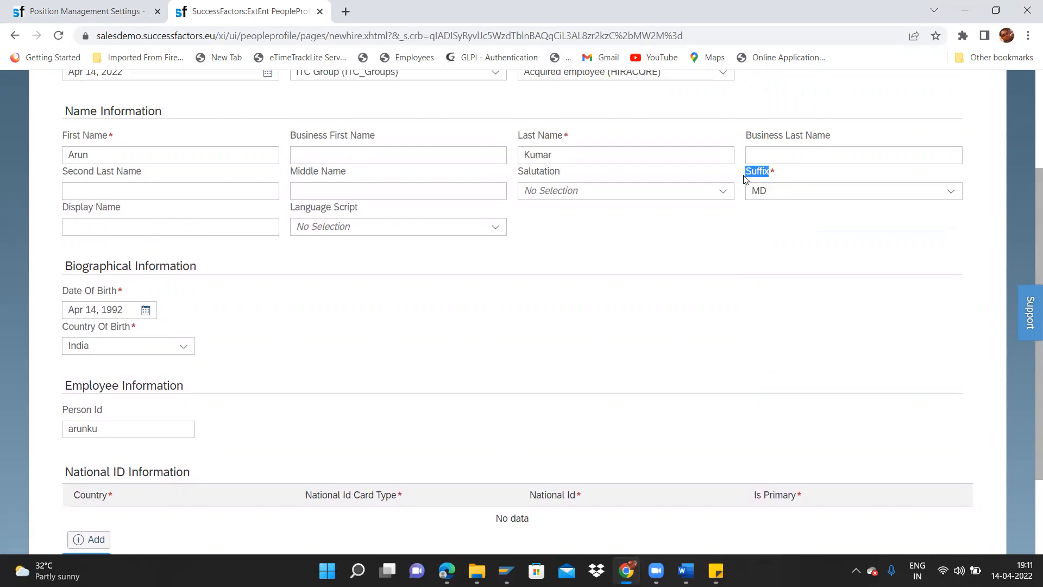
pyautogui.scroll(-3, 1025, 243)
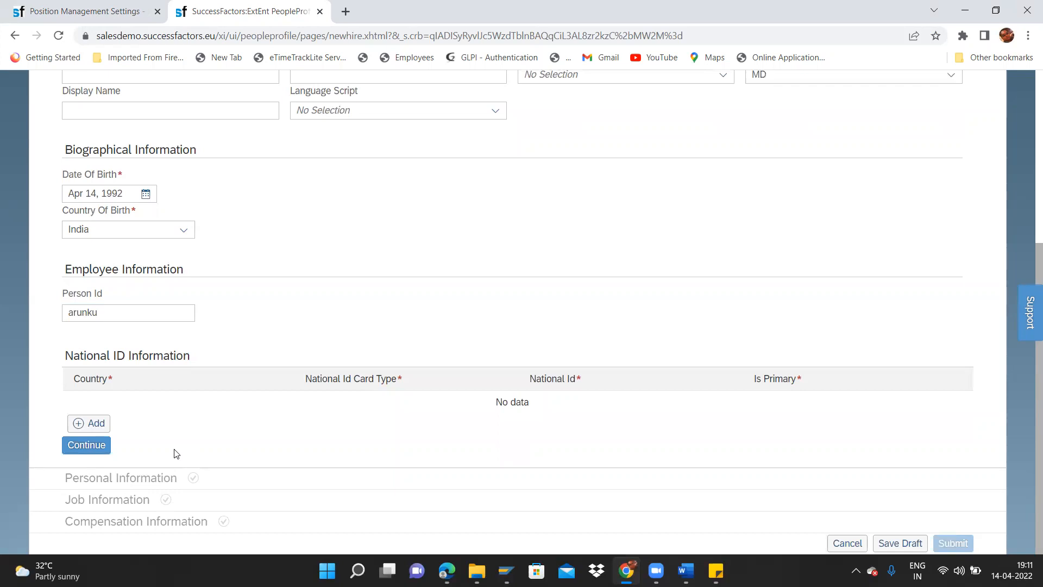
pyautogui.click(94, 447)
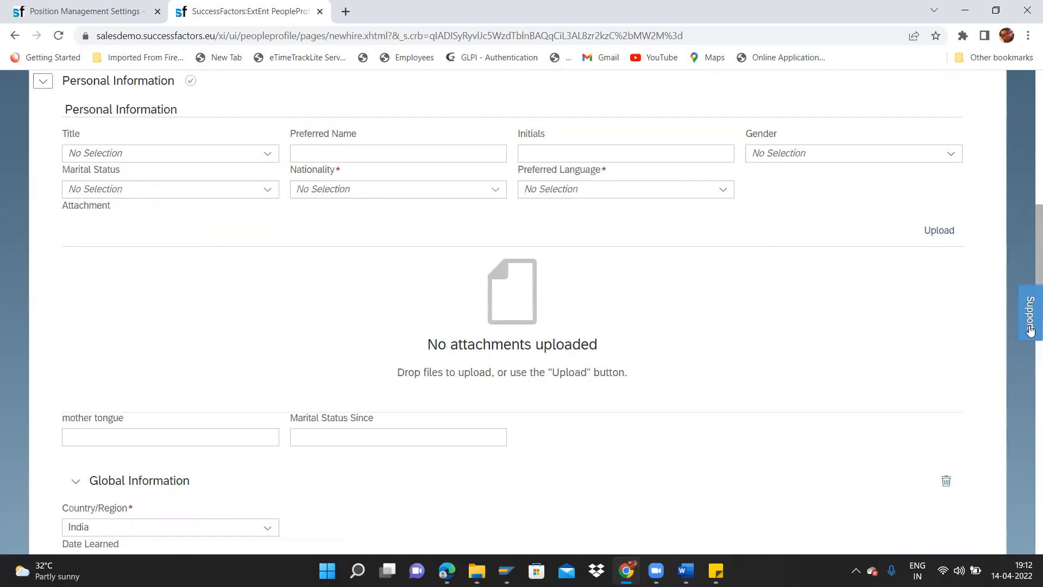
# Step: Set gender to Male and nationality to India
pyautogui.moveTo(1027, 217)
pyautogui.mouseDown()
pyautogui.moveTo(1027, 253)
pyautogui.moveTo(1027, 213)
pyautogui.mouseUp()
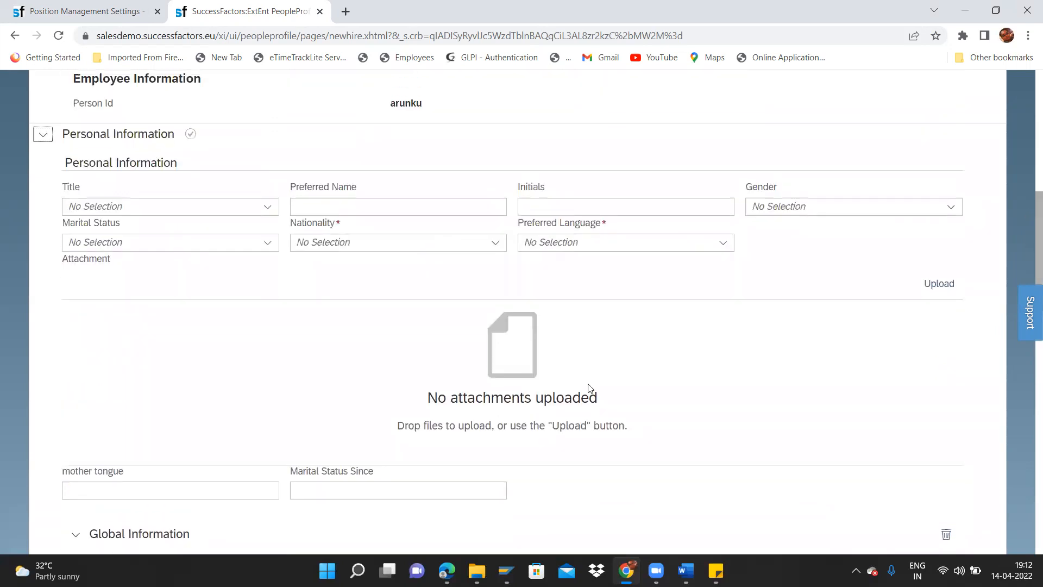
pyautogui.click(950, 211)
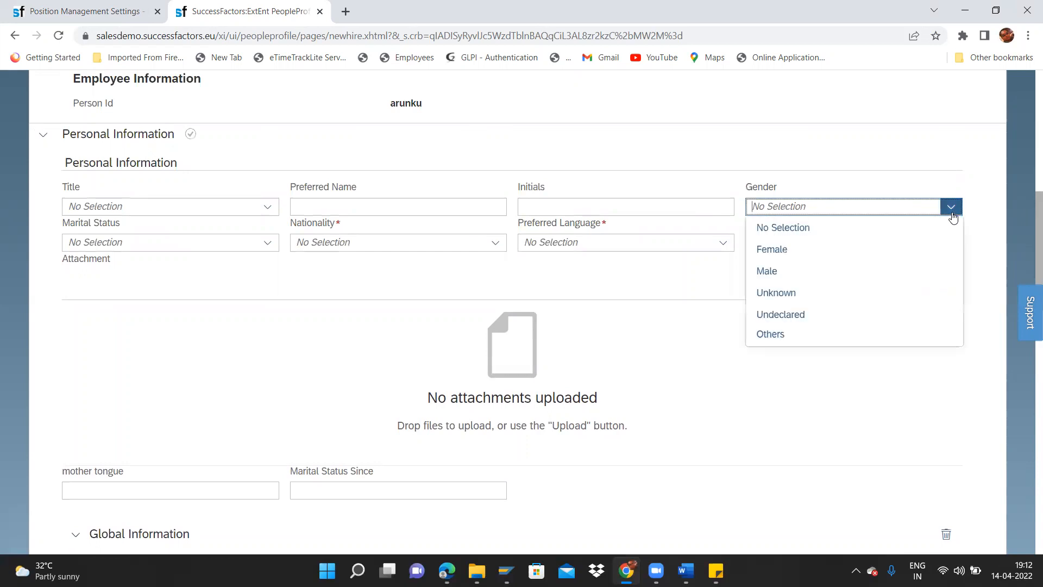
pyautogui.click(792, 270)
pyautogui.click(505, 245)
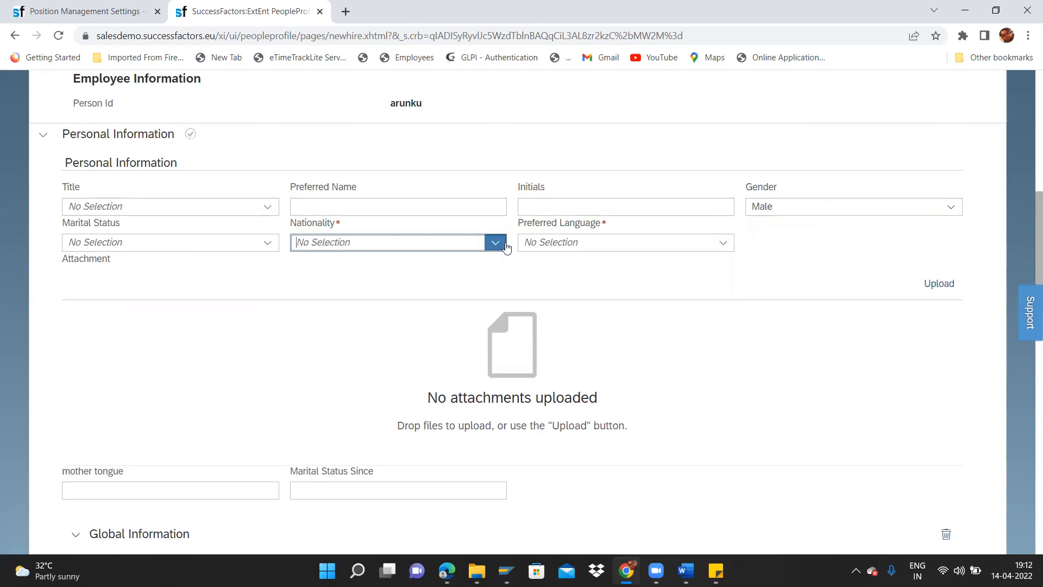
pyautogui.write('india')
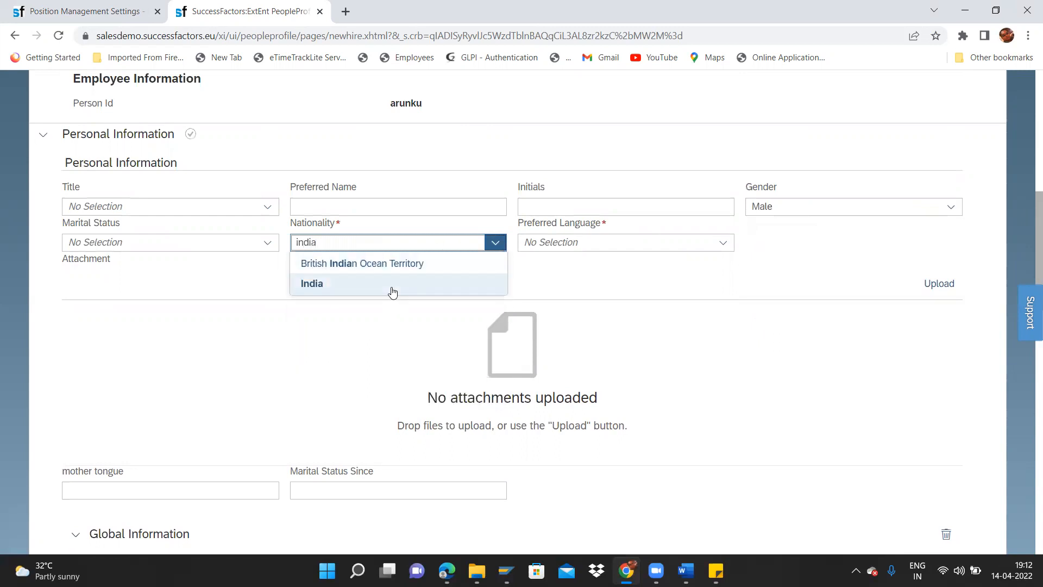
pyautogui.click(390, 284)
# Step: Set preferred language to English (US)
pyautogui.click(721, 249)
pyautogui.write('unit')
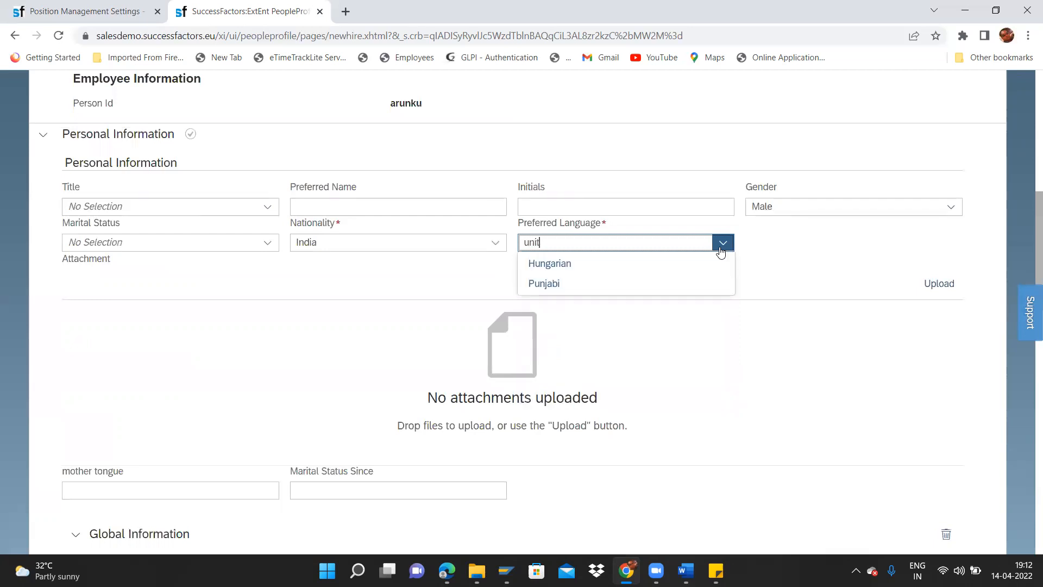
pyautogui.press('BackSpace')
pyautogui.press('BackSpace')
pyautogui.press('BackSpace')
pyautogui.press('BackSpace')
pyautogui.press('BackSpace')
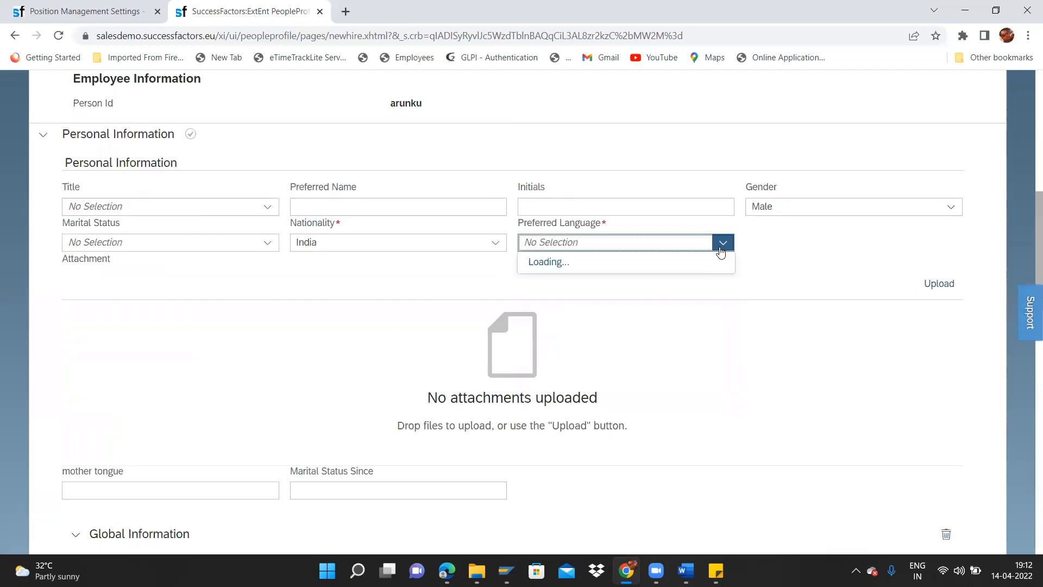
pyautogui.write('emgli')
pyautogui.write('g')
pyautogui.click(575, 306)
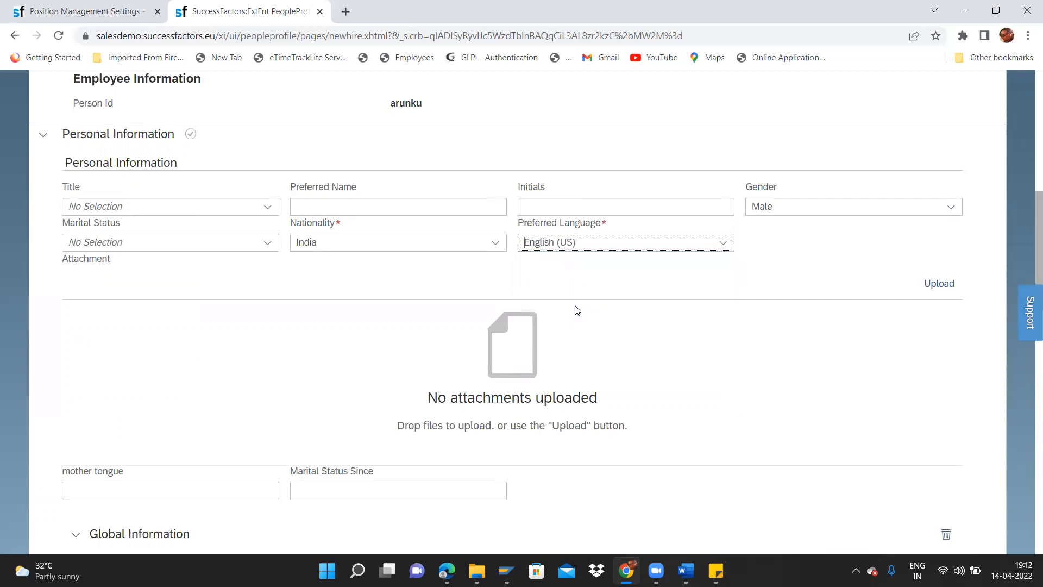
pyautogui.scroll(-7, 1026, 223)
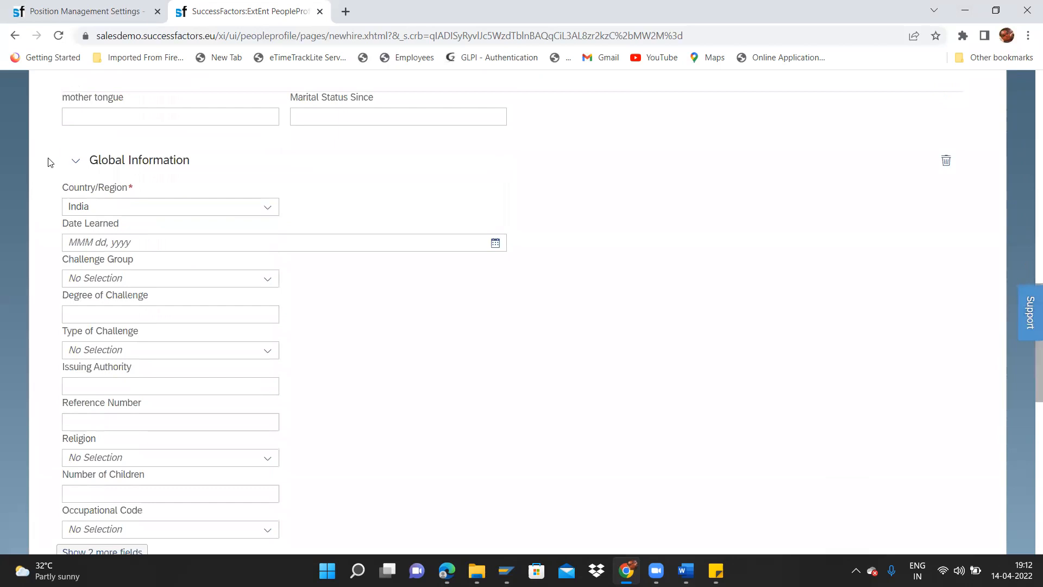
# Step: Delete the Global Information, email, phone and address entries, then continue to Job Information
pyautogui.moveTo(201, 167); pyautogui.dragTo(90, 162)
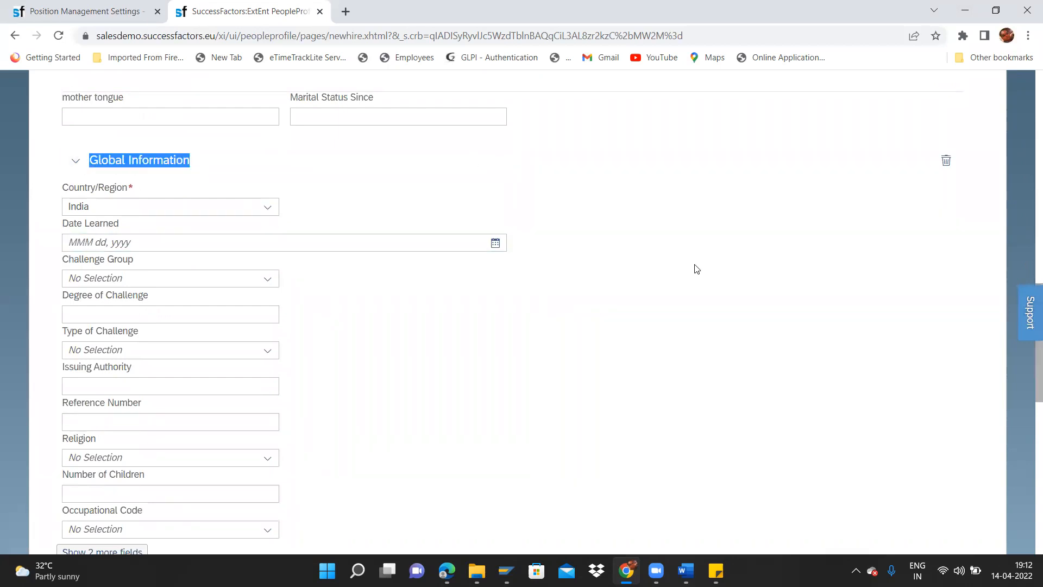
pyautogui.click(946, 161)
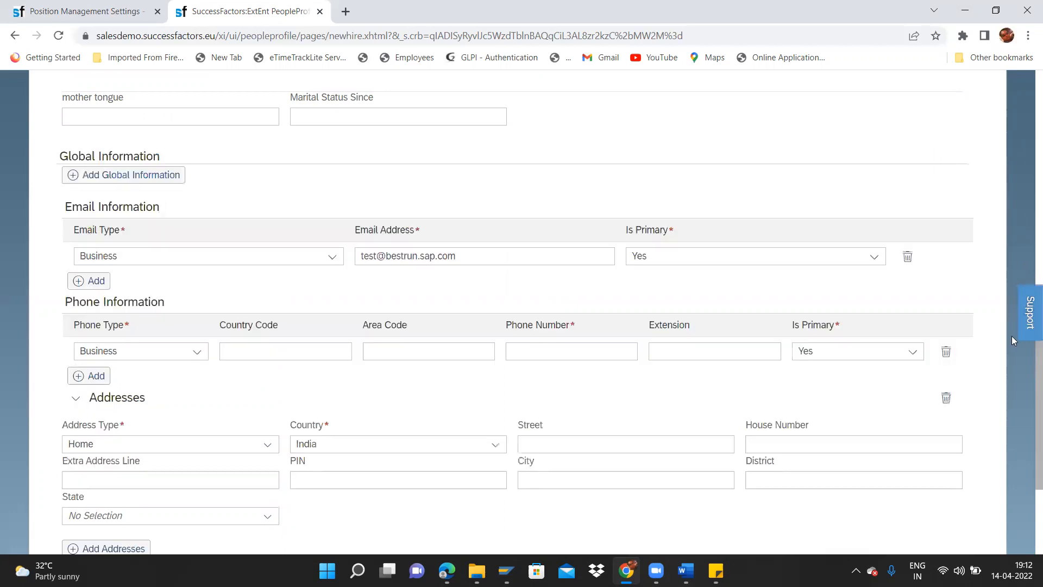
pyautogui.click(908, 257)
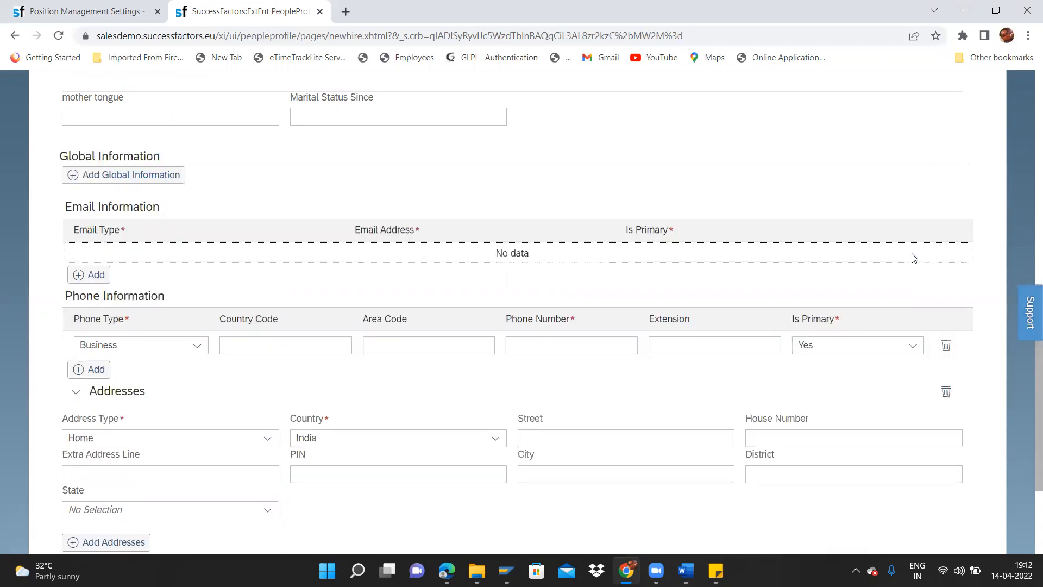
pyautogui.click(947, 348)
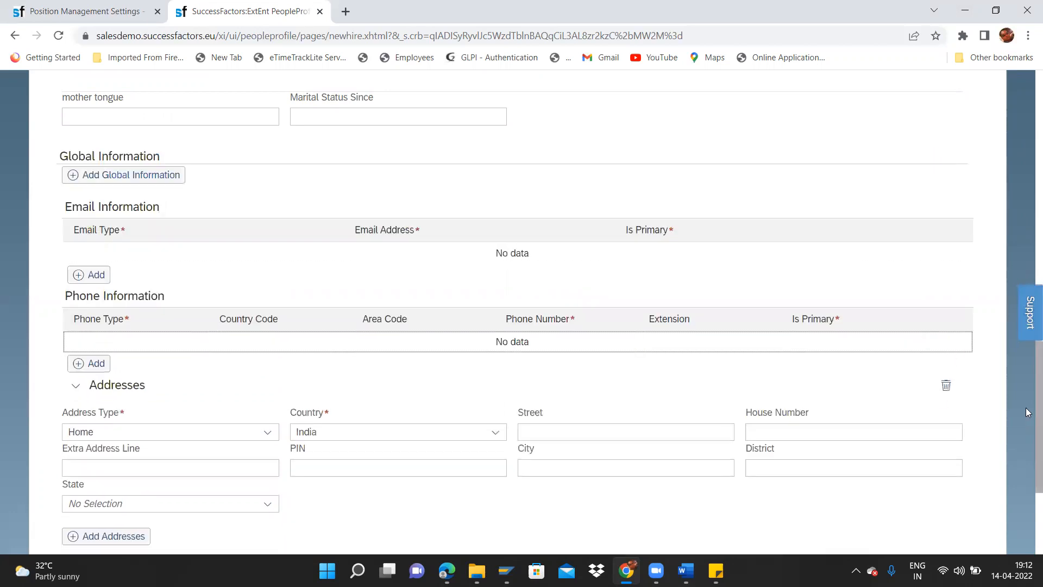
pyautogui.scroll(-3, 1026, 461)
pyautogui.click(946, 184)
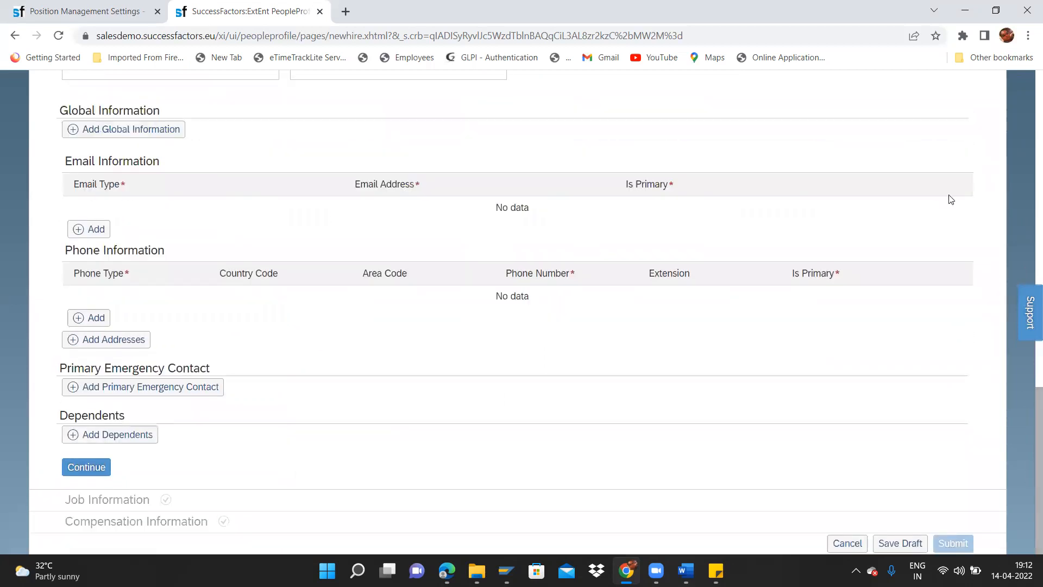
pyautogui.click(81, 463)
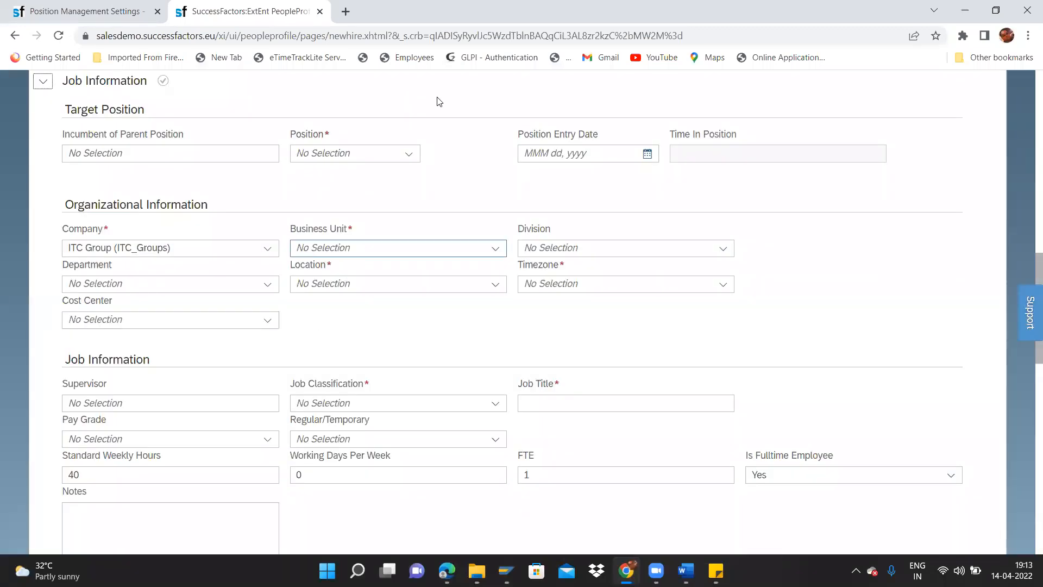
# Step: Assign position ITC Vice President, check Business Unit, Division and Company lists, then open Department
pyautogui.click(408, 158)
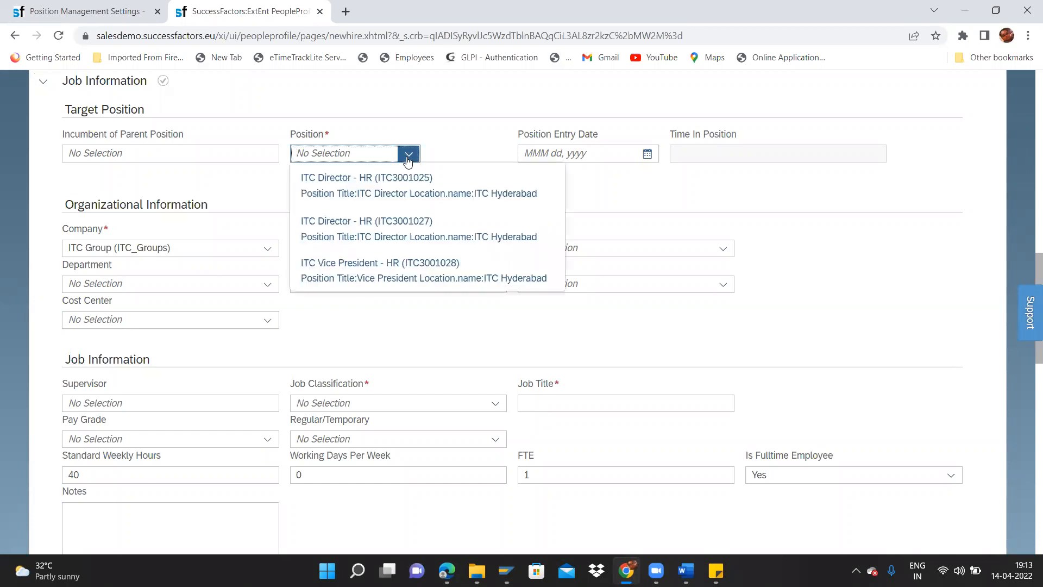
pyautogui.click(351, 286)
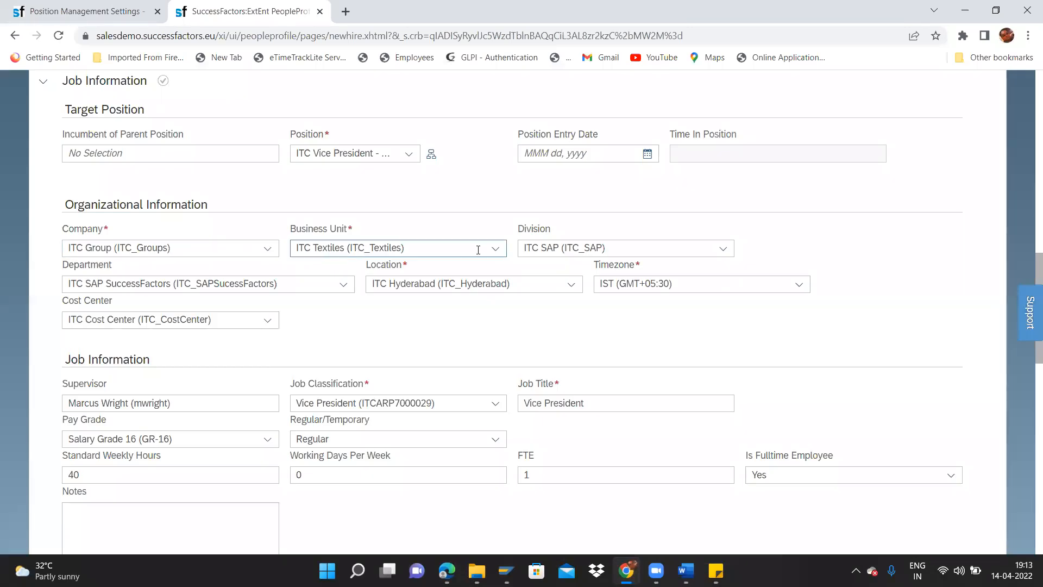
pyautogui.click(495, 248)
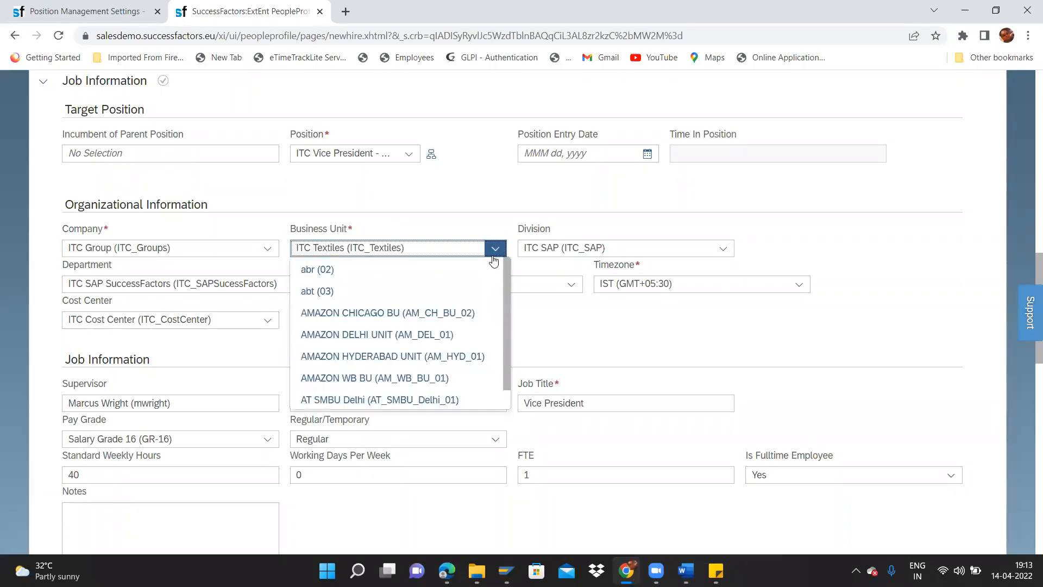
pyautogui.click(673, 225)
pyautogui.click(723, 248)
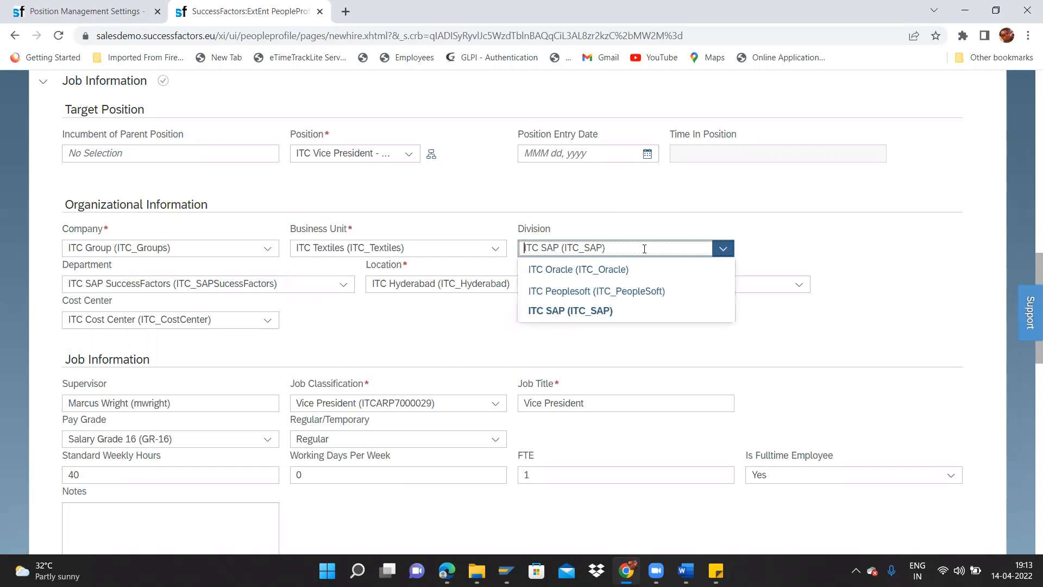
pyautogui.click(267, 248)
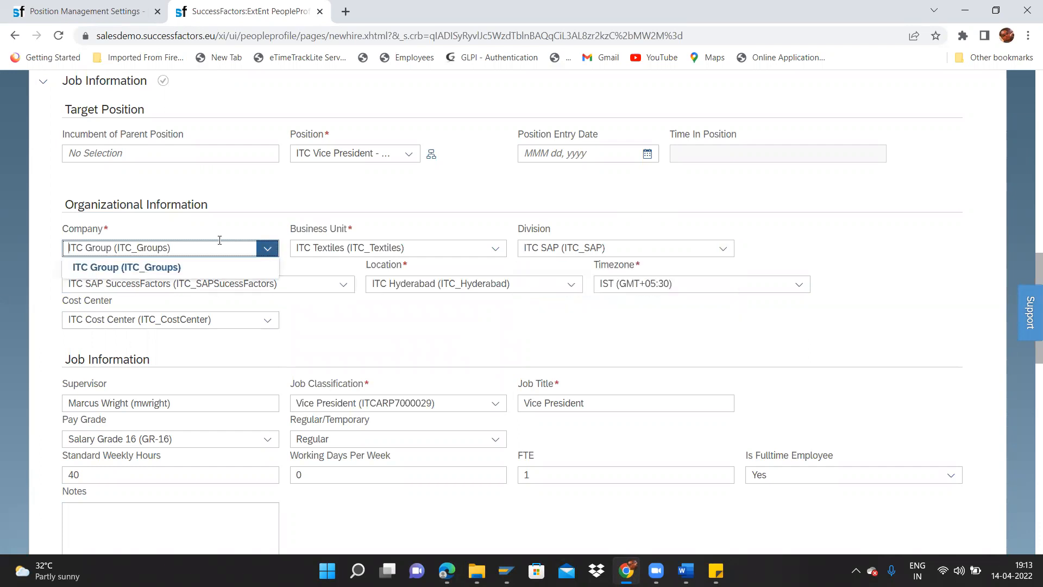
pyautogui.click(343, 325)
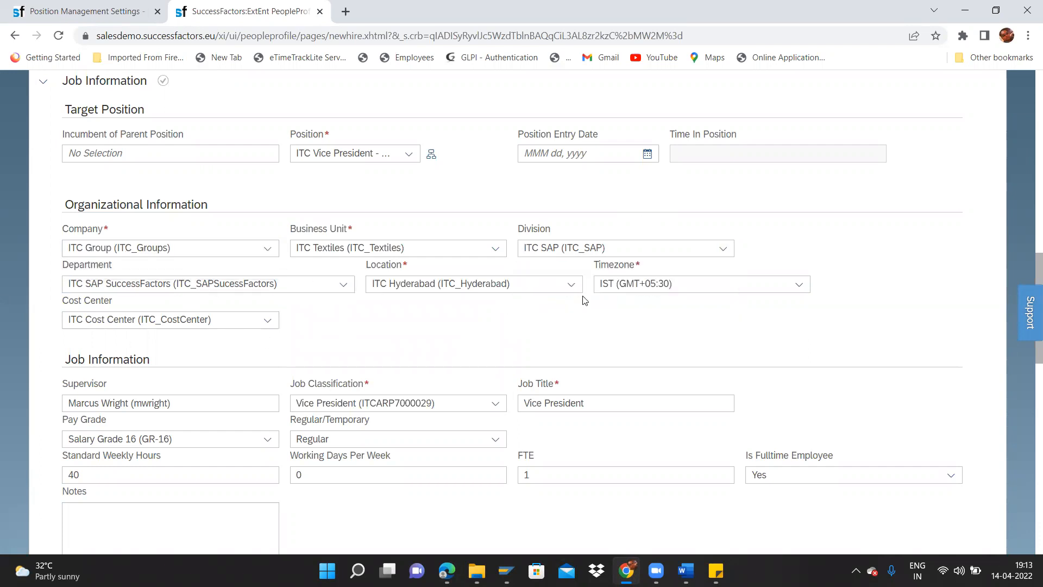
pyautogui.click(343, 285)
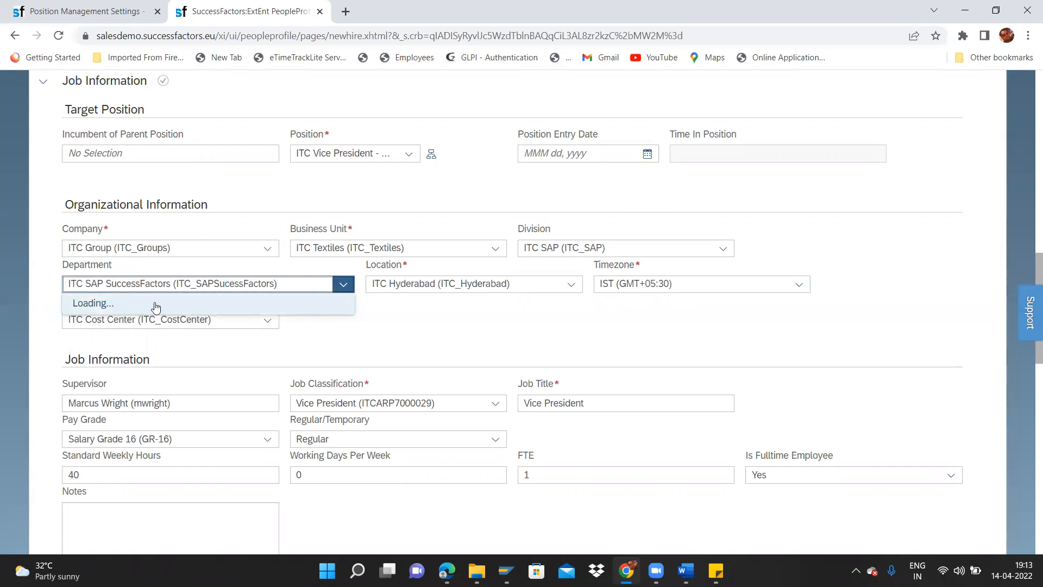
# Step: Duplicate the new-hire browser tab and switch to the new copy
pyautogui.rightClick(237, 9)
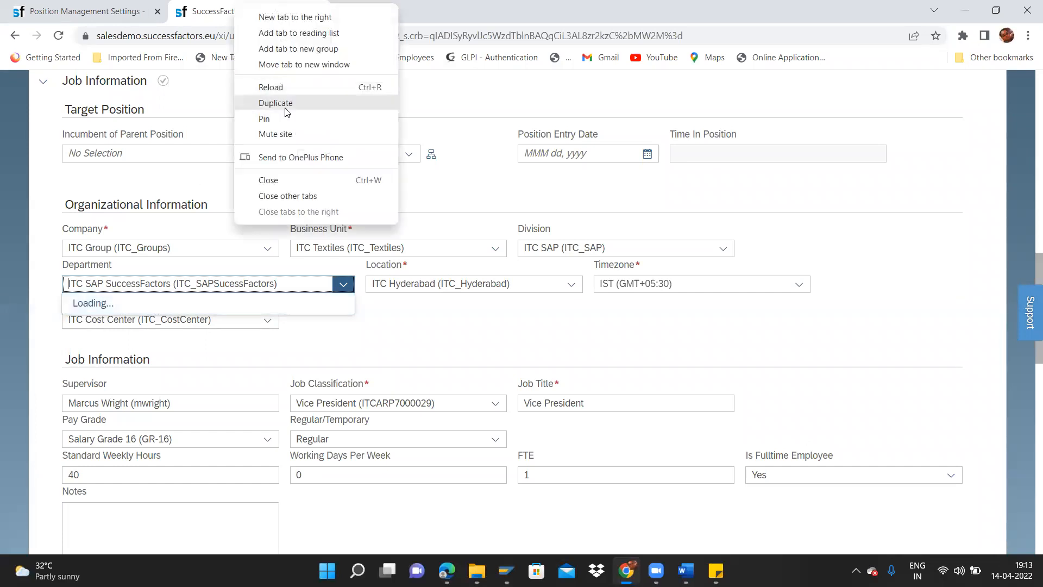
pyautogui.click(282, 103)
pyautogui.click(237, 14)
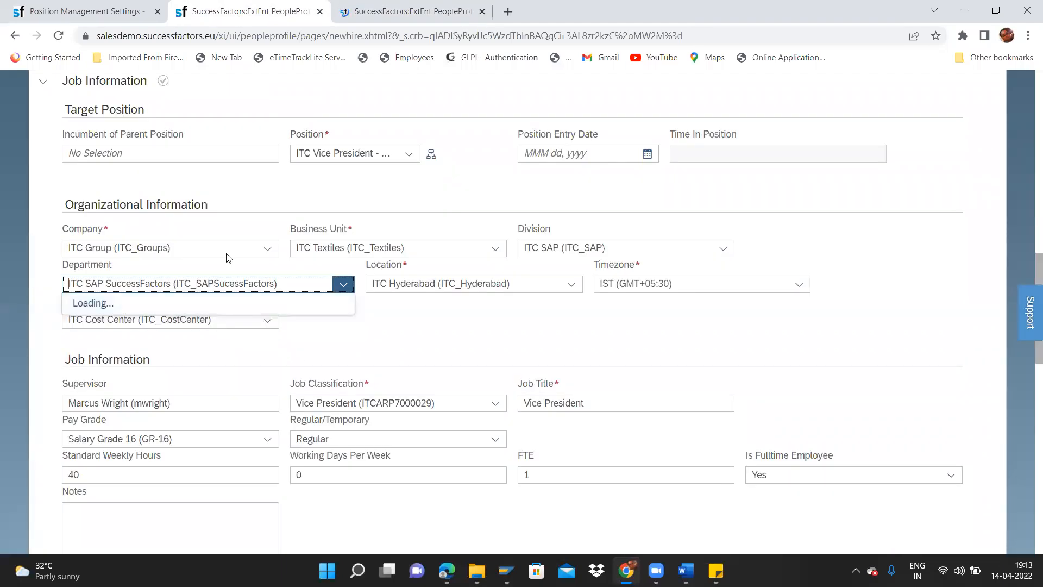
pyautogui.click(413, 9)
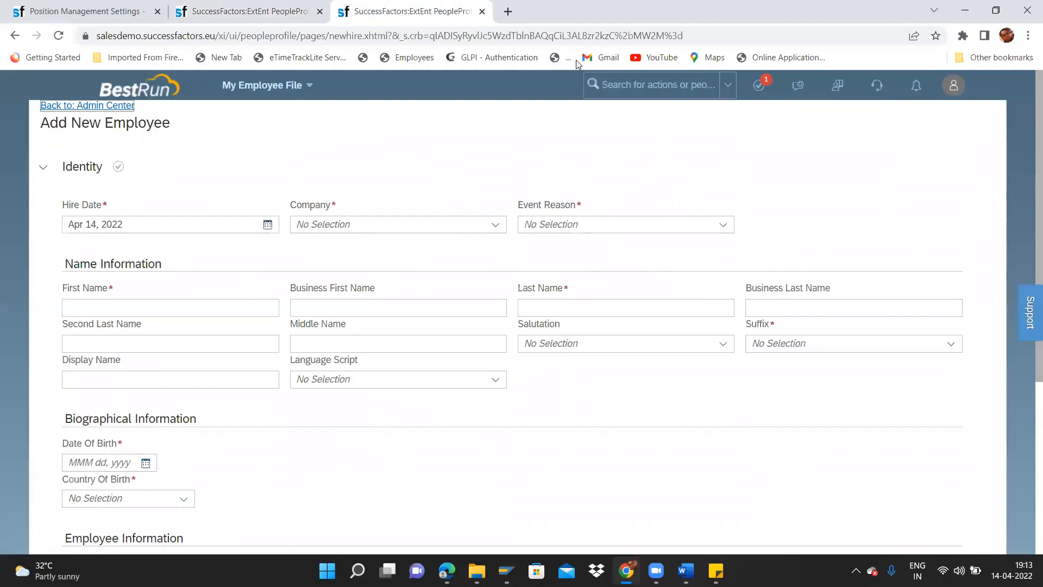
# Step: Open Manage Business Configuration through the header action search
pyautogui.click(627, 84)
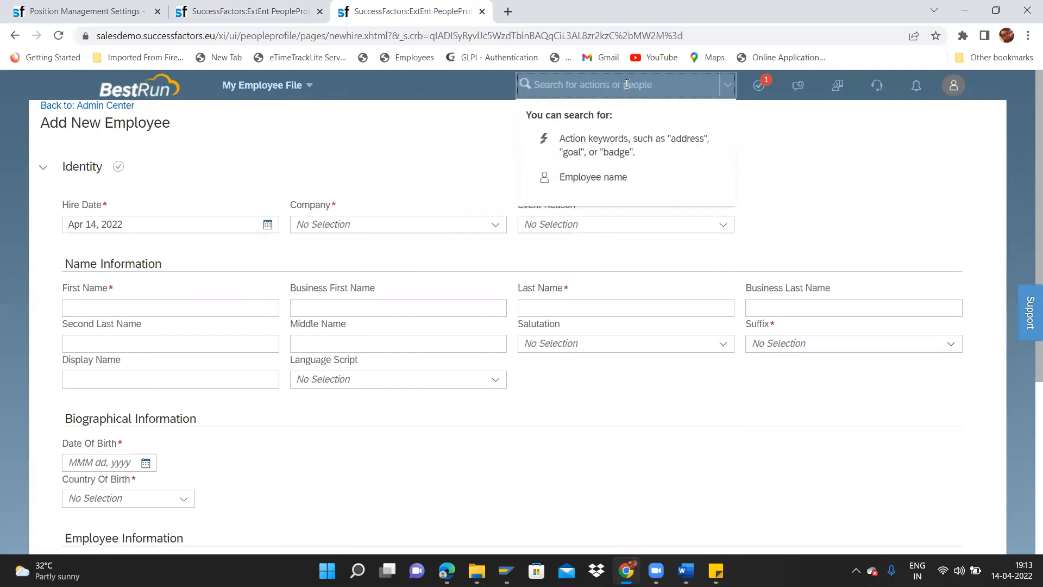
pyautogui.write('manage bus')
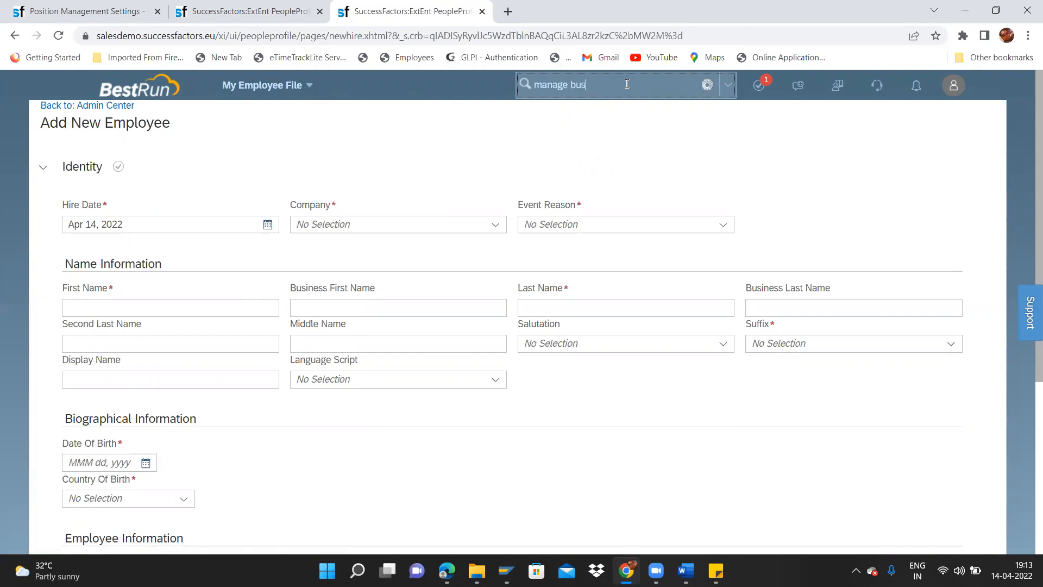
pyautogui.write('iness con')
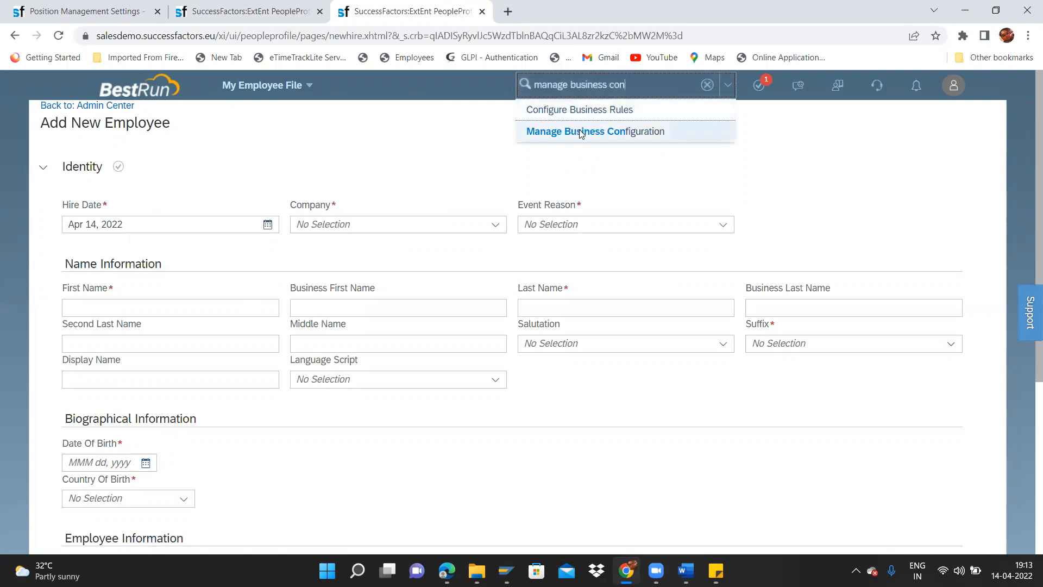
pyautogui.click(577, 132)
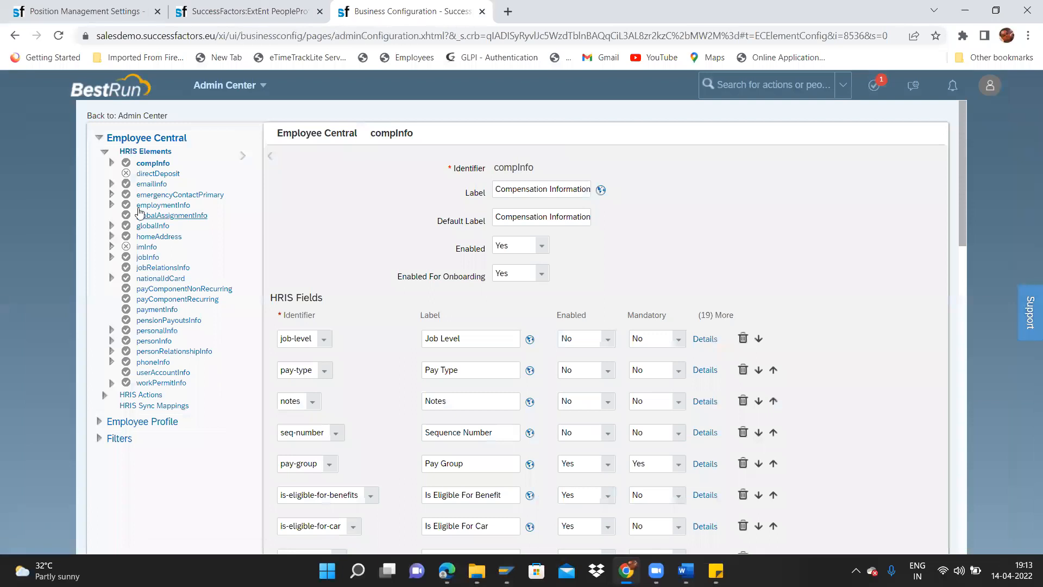
# Step: Open jobInfo under HRIS Elements and show the department field's Details
pyautogui.click(148, 257)
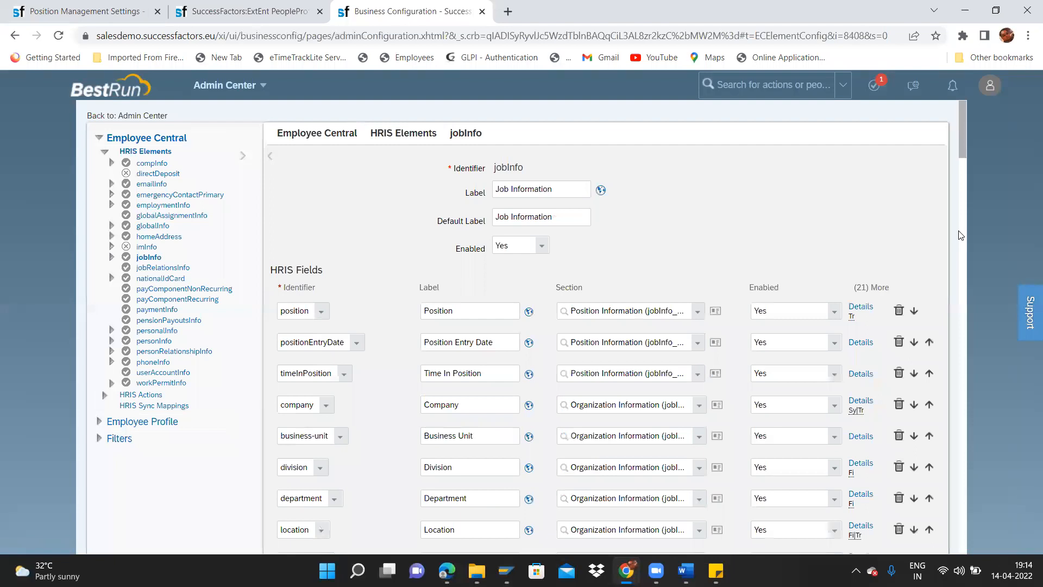
pyautogui.moveTo(958, 127); pyautogui.dragTo(961, 162)
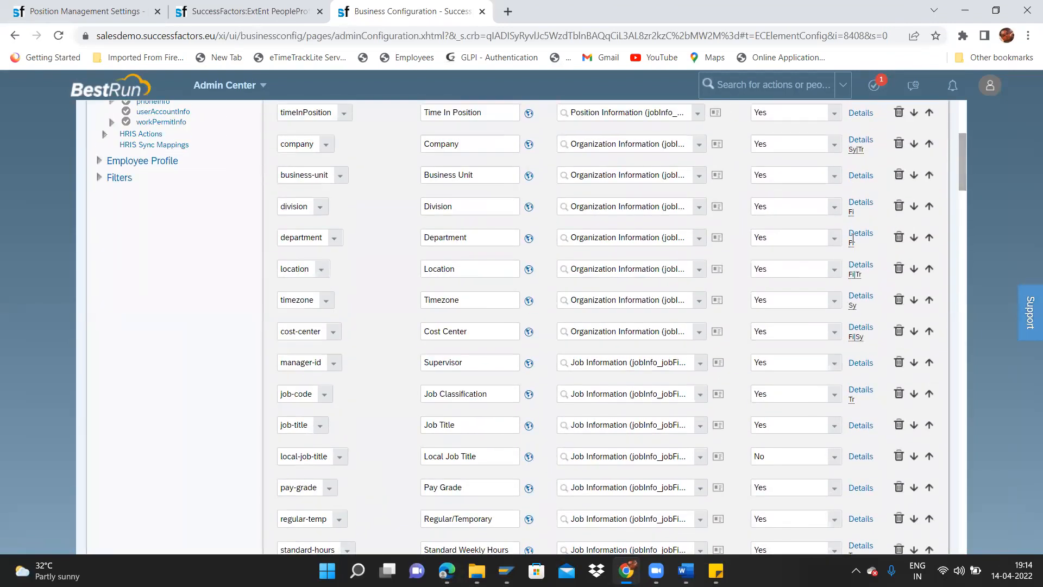
pyautogui.click(868, 232)
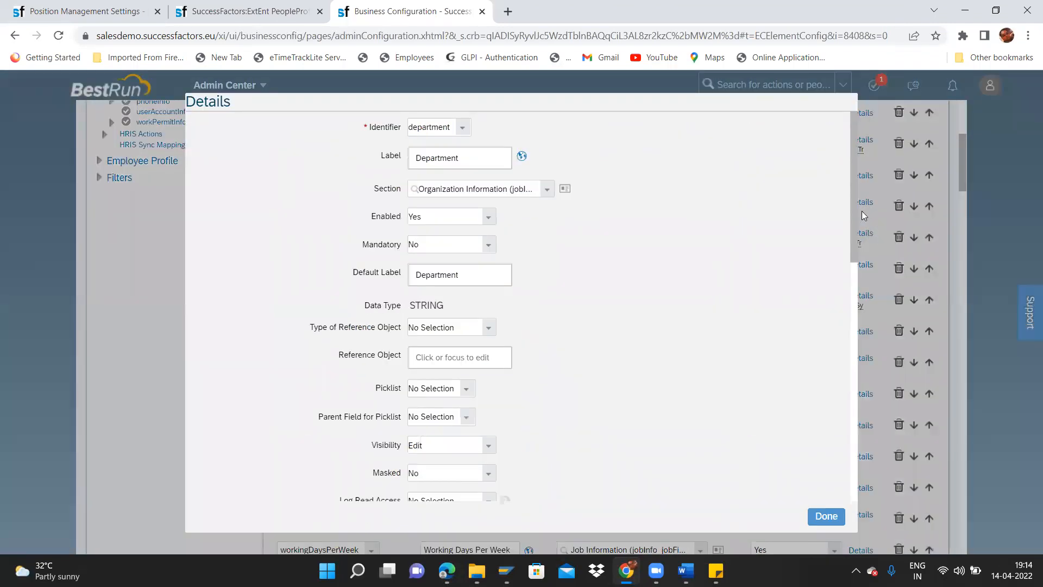
# Step: Inspect the department field's company and division criteria under Field Criteria
pyautogui.scroll(-10, 852, 336)
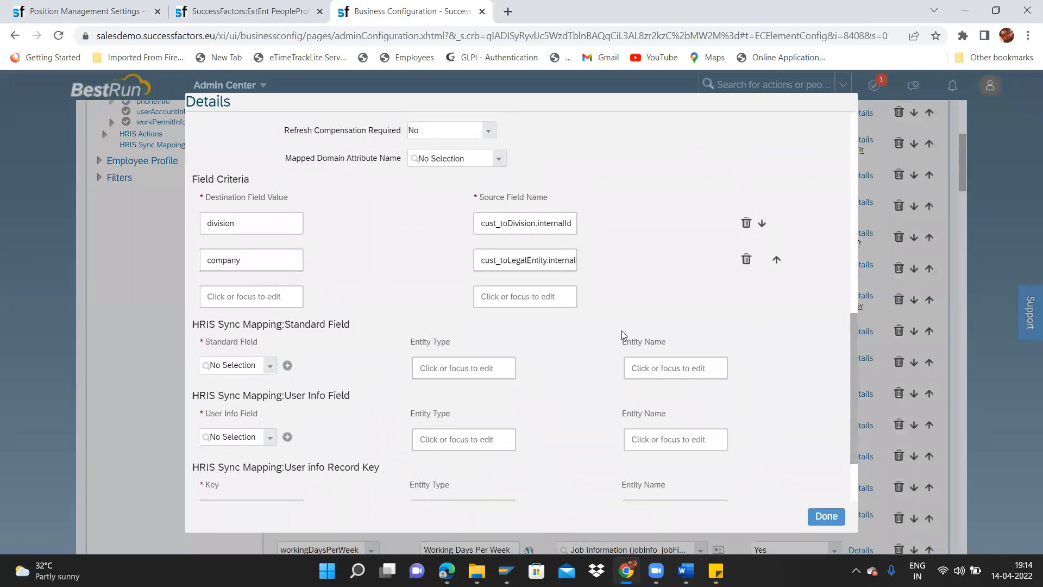
pyautogui.moveTo(245, 260); pyautogui.dragTo(169, 260)
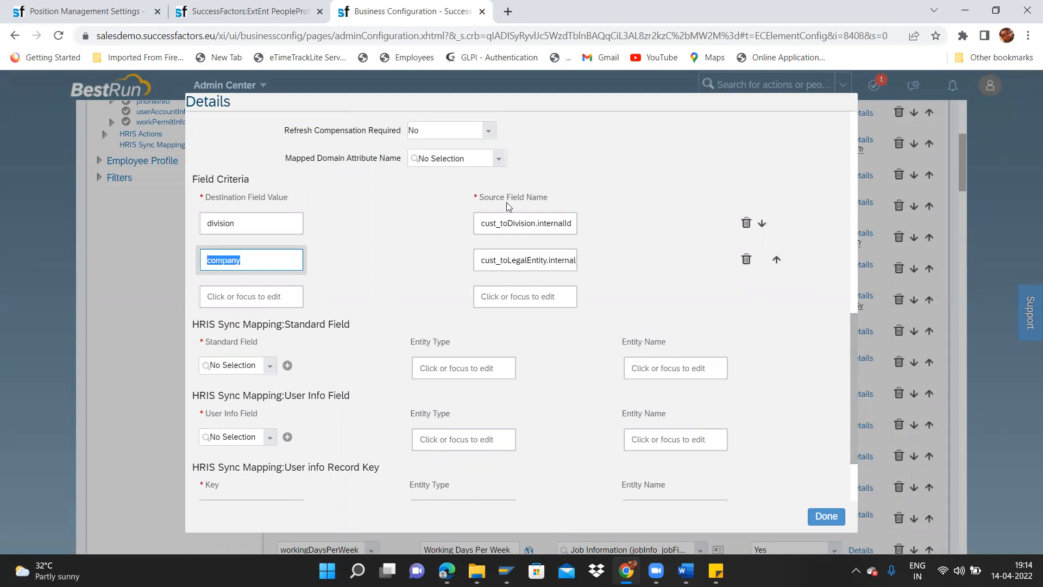
pyautogui.click(744, 198)
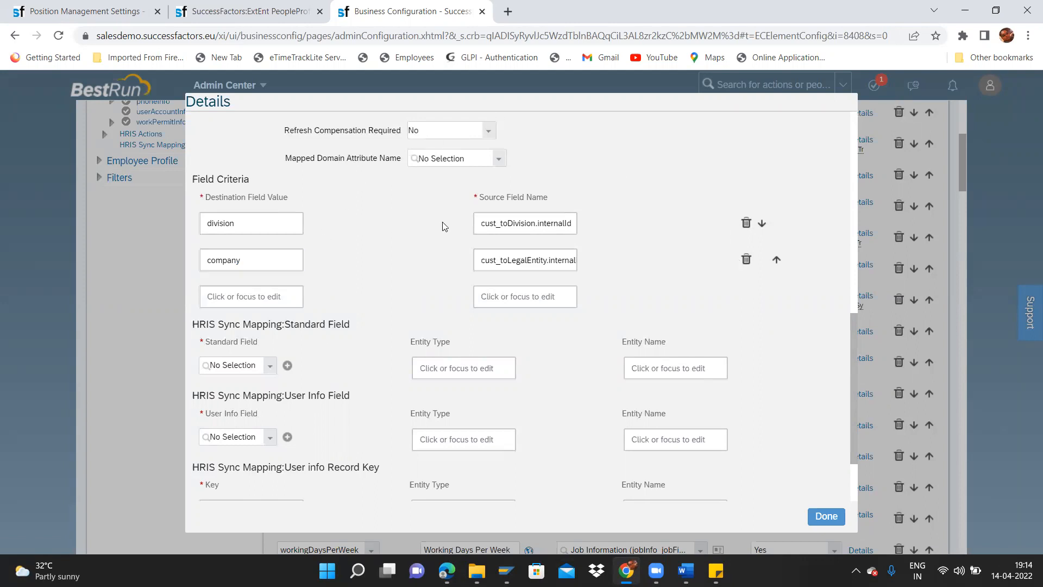
pyautogui.moveTo(486, 225); pyautogui.dragTo(579, 225)
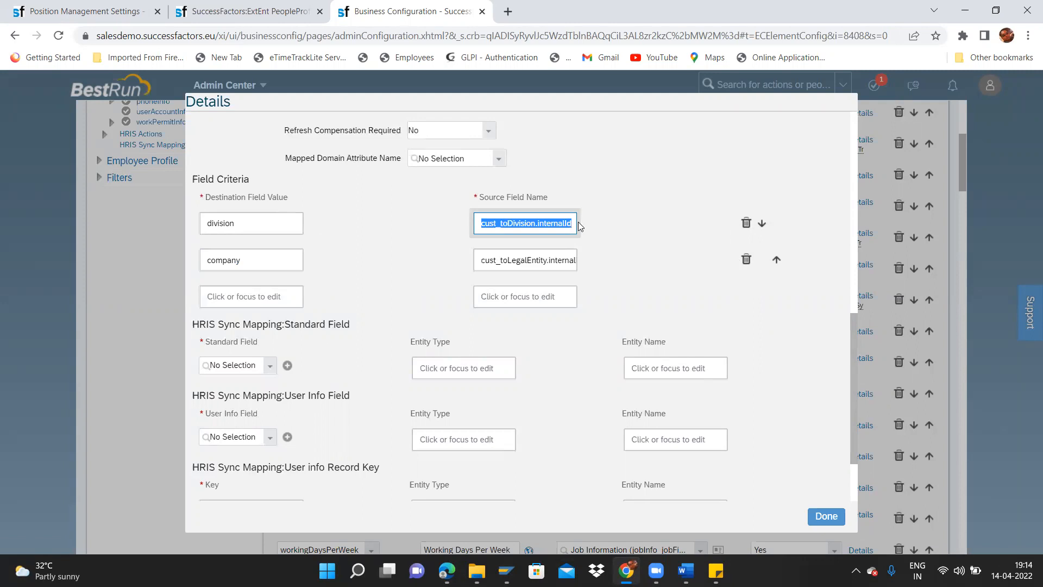
pyautogui.moveTo(480, 254); pyautogui.dragTo(607, 254)
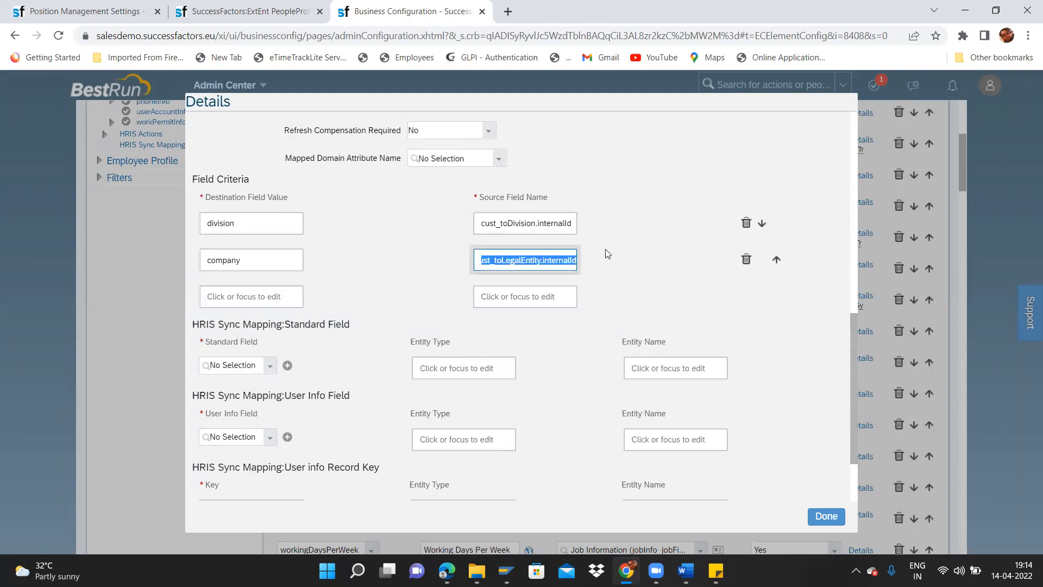
# Step: Delete the company criterion row, confirm with Done, and close the field details
pyautogui.click(746, 259)
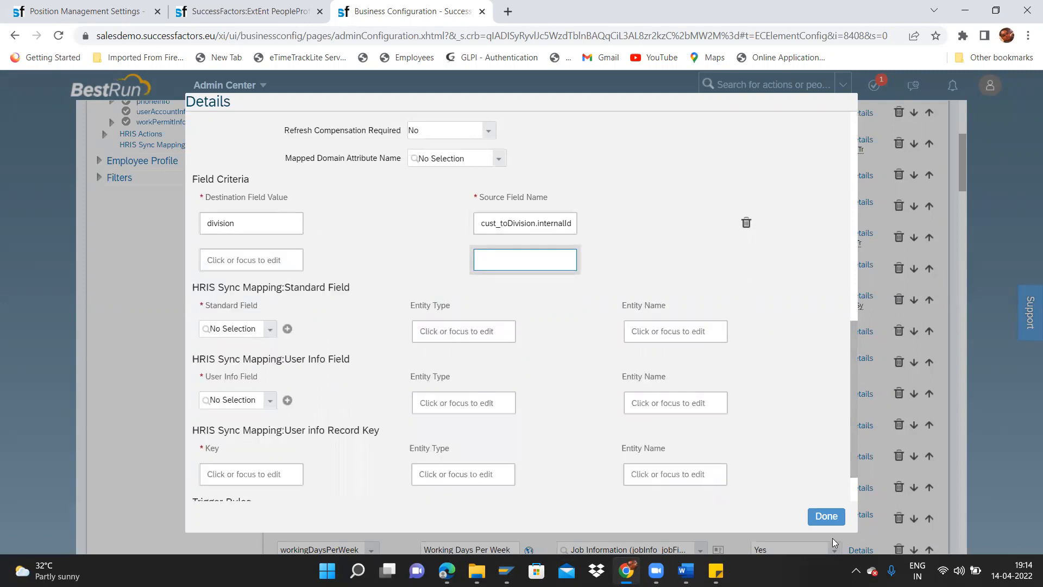
pyautogui.click(830, 518)
pyautogui.press('Escape')
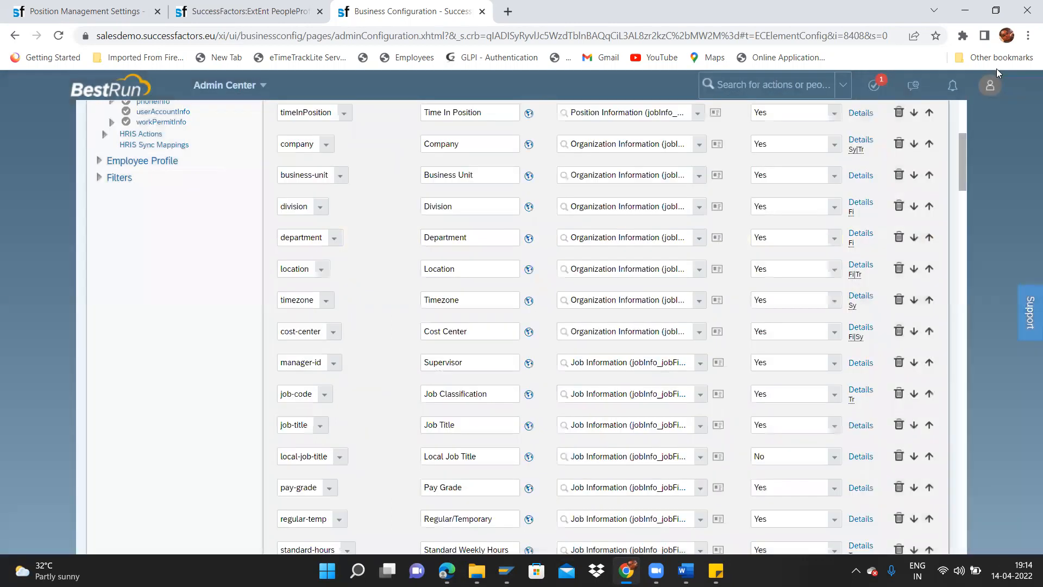
pyautogui.moveTo(965, 158); pyautogui.dragTo(960, 522)
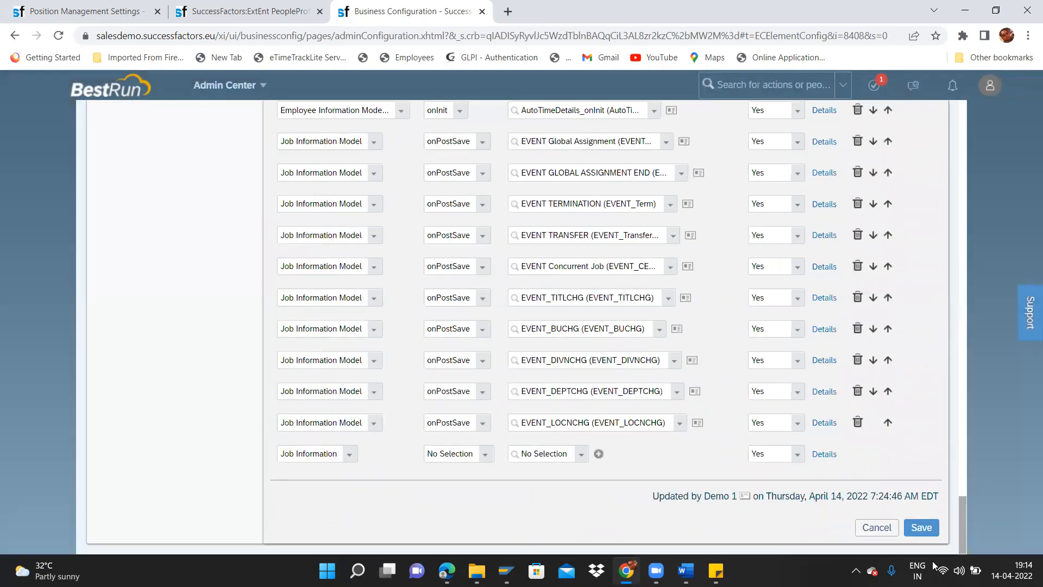
# Step: Save jobInfo and confirm Yes to the automatic notice-period picklist change
pyautogui.click(920, 528)
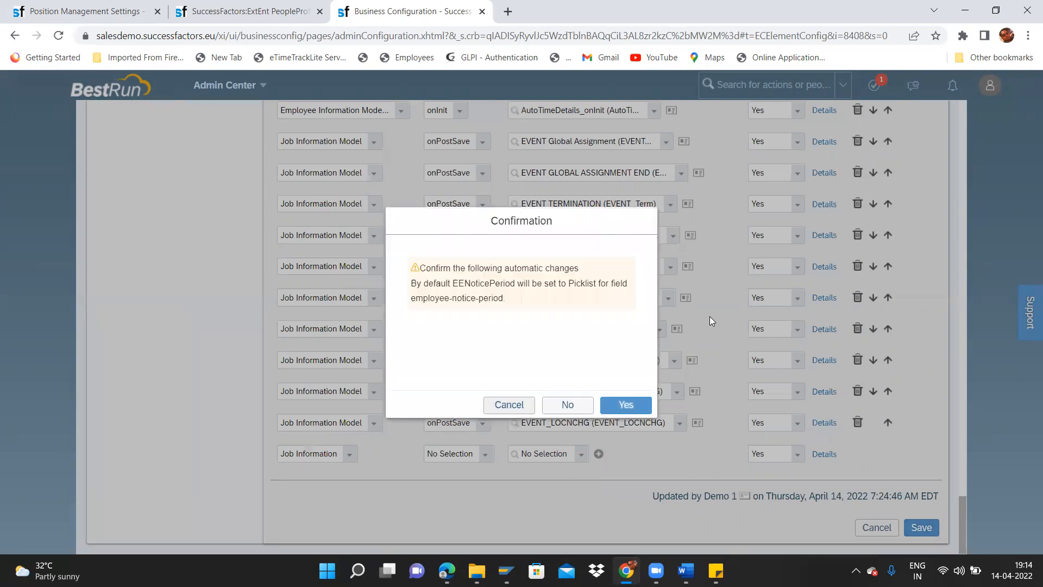
pyautogui.click(628, 411)
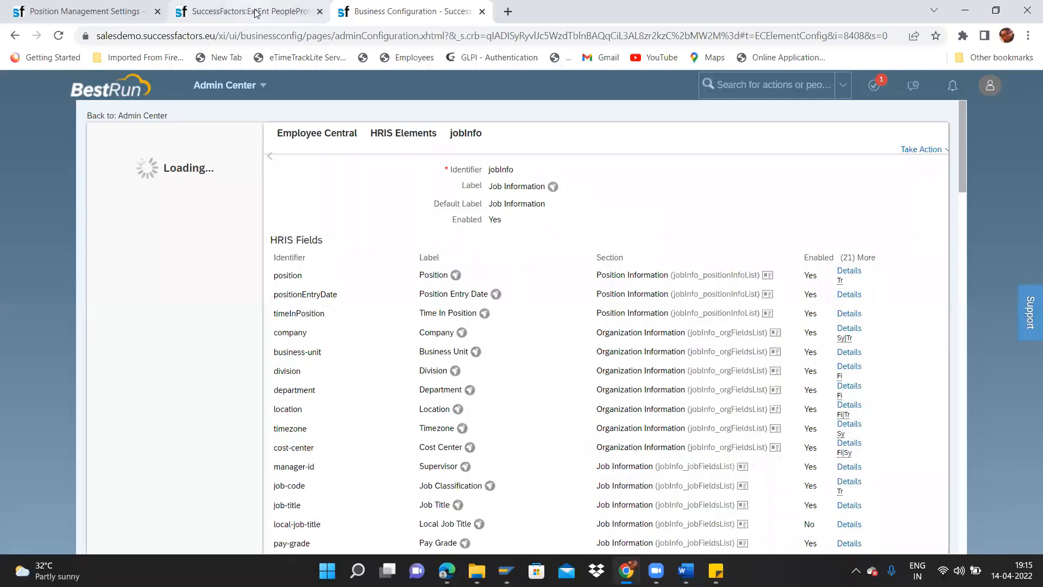
# Step: Verify the new-hire Department dropdown still shows No data, then go to Position Management Settings
pyautogui.click(255, 13)
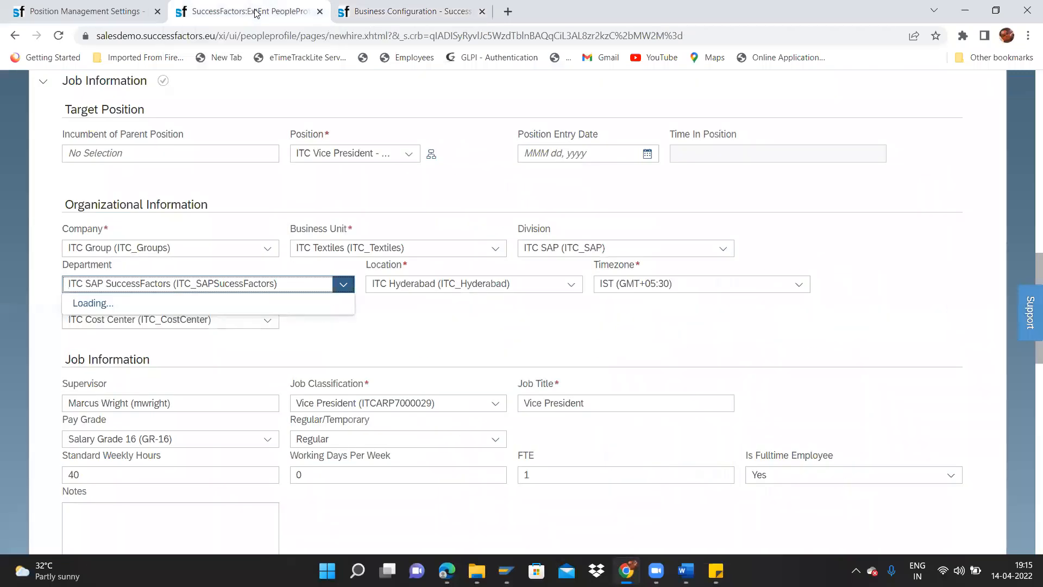
pyautogui.click(343, 290)
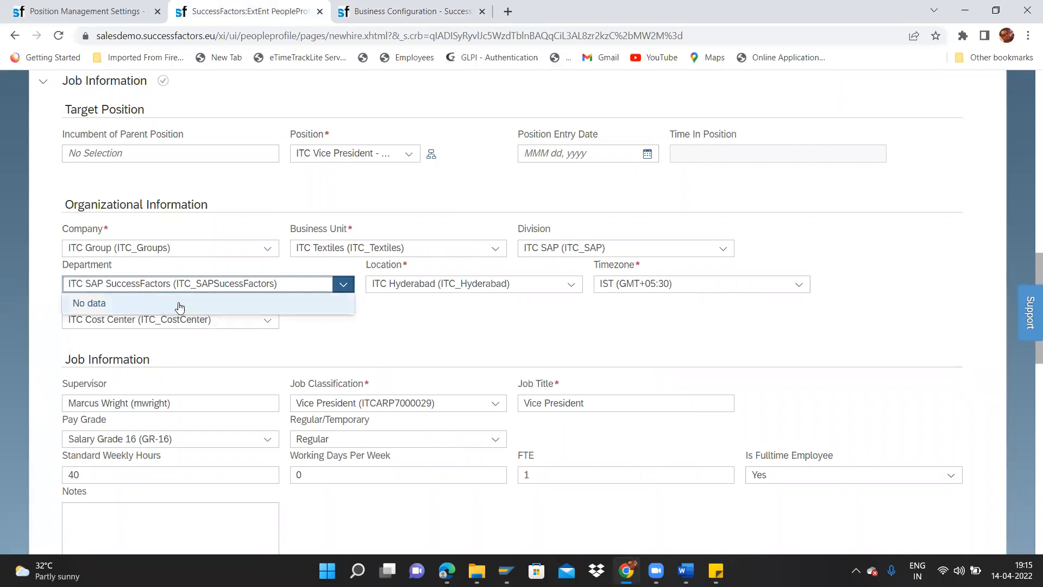
pyautogui.tripleClick(297, 283)
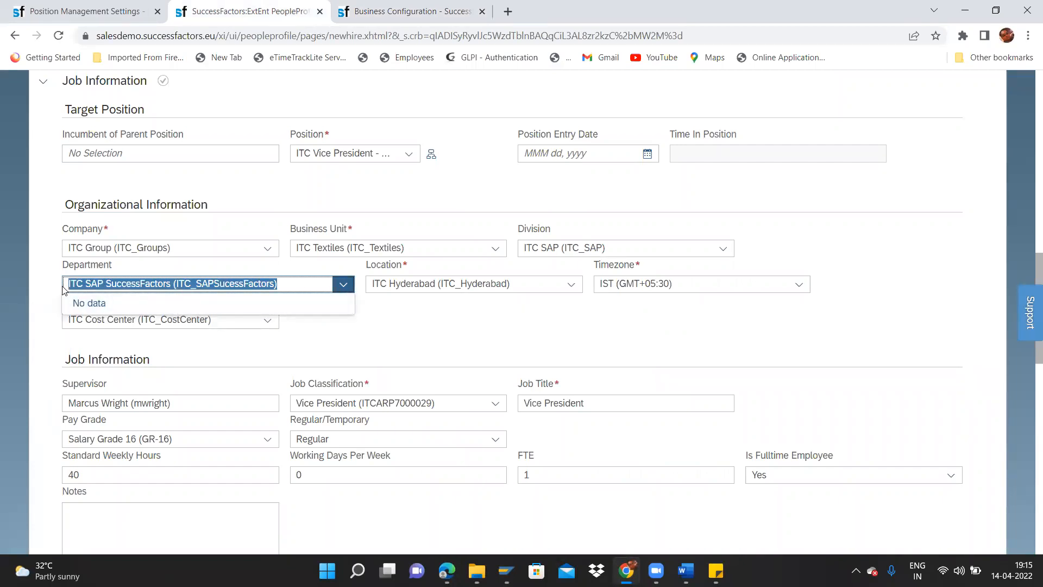
pyautogui.click(386, 368)
pyautogui.click(341, 283)
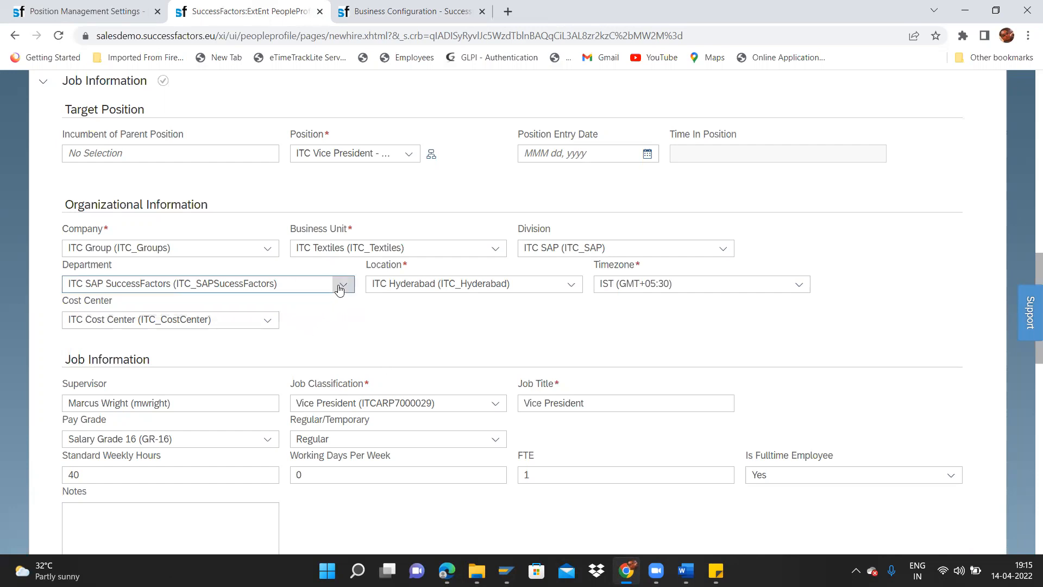
pyautogui.hotkey('ctrl', 'a')
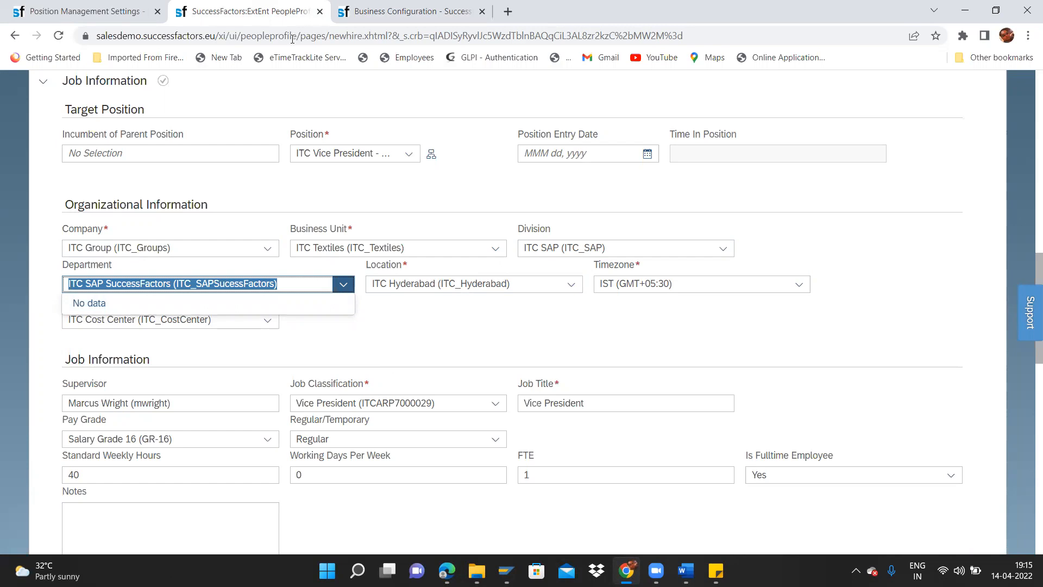
pyautogui.click(489, 247)
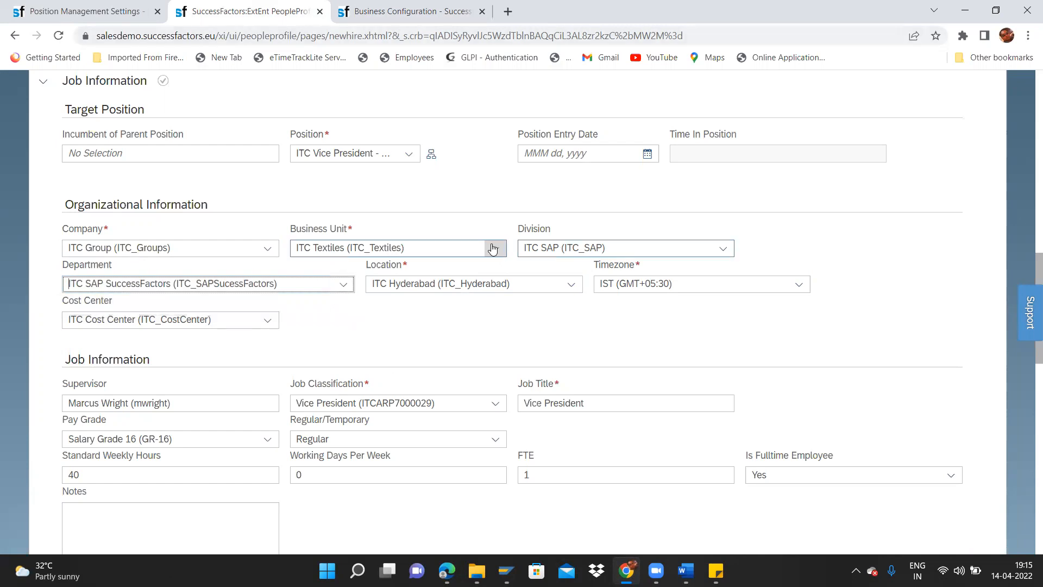
pyautogui.hotkey('ctrl', 'shift', 'Tab')
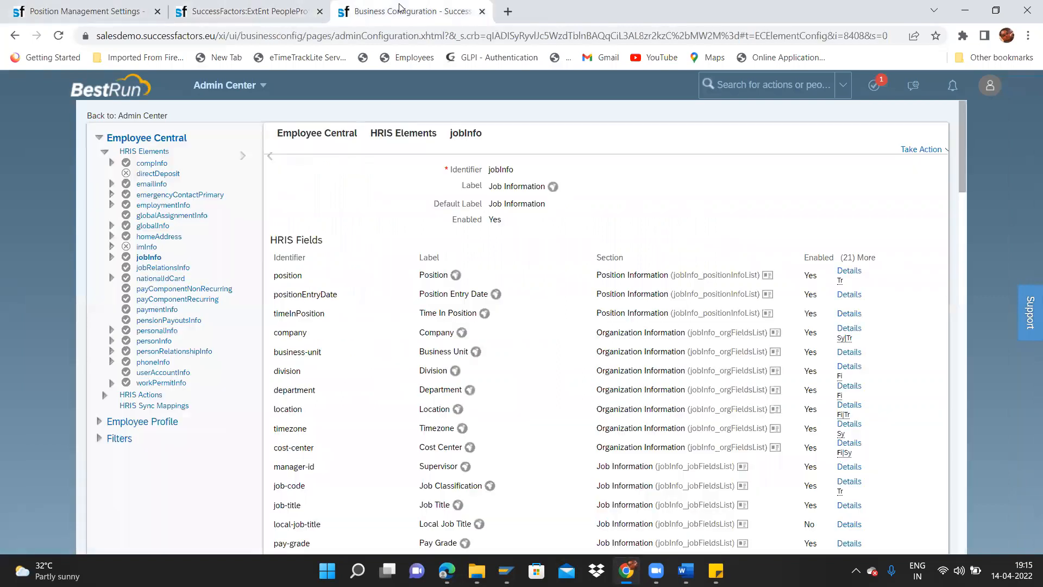
# Step: Recheck department criteria map only division via cust_toDivision.internalId, then return to the new-hire tab
pyautogui.click(383, 10)
pyautogui.click(850, 387)
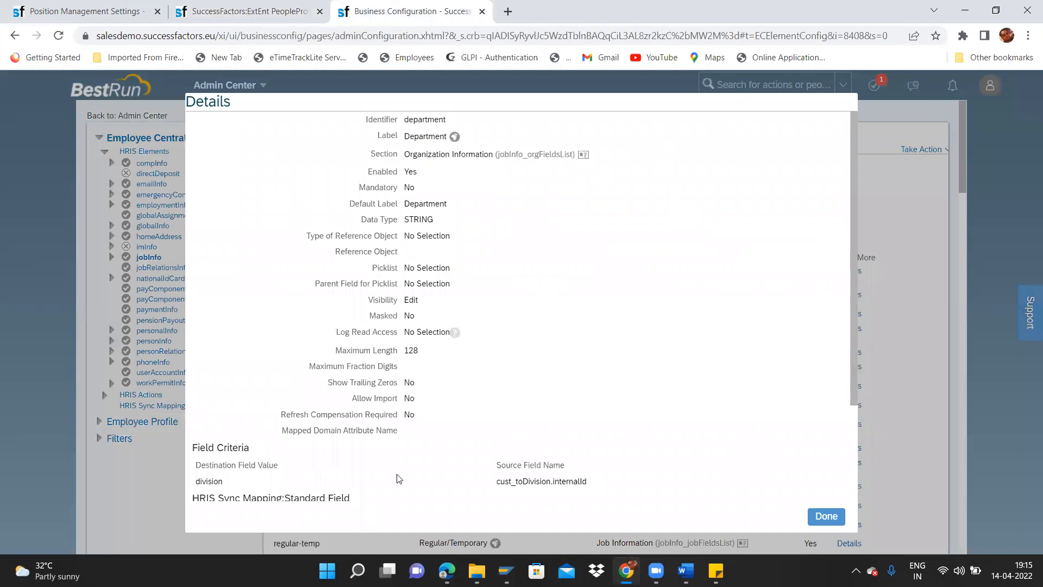
pyautogui.moveTo(486, 481); pyautogui.dragTo(590, 485)
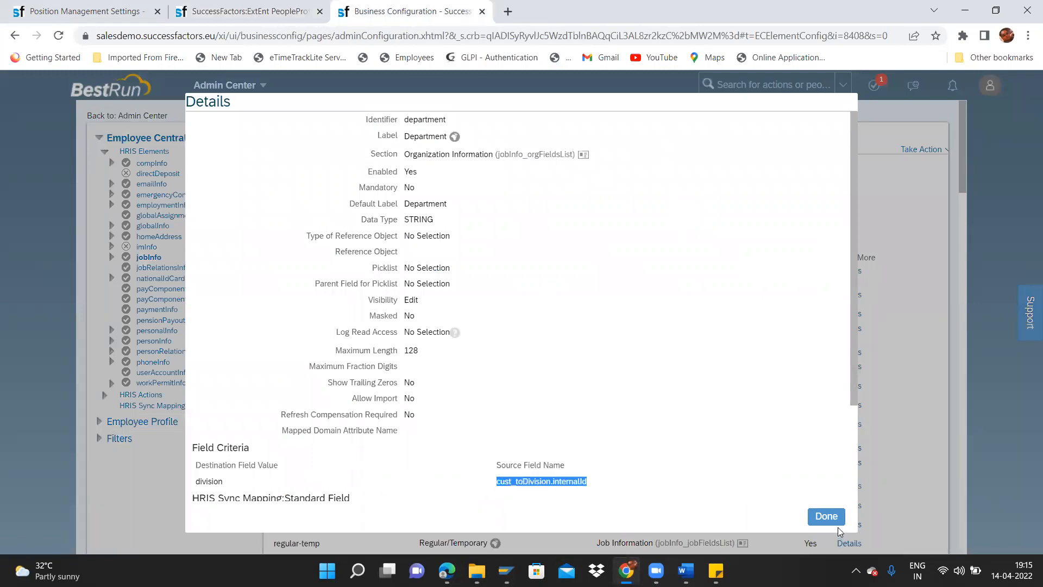
pyautogui.click(831, 515)
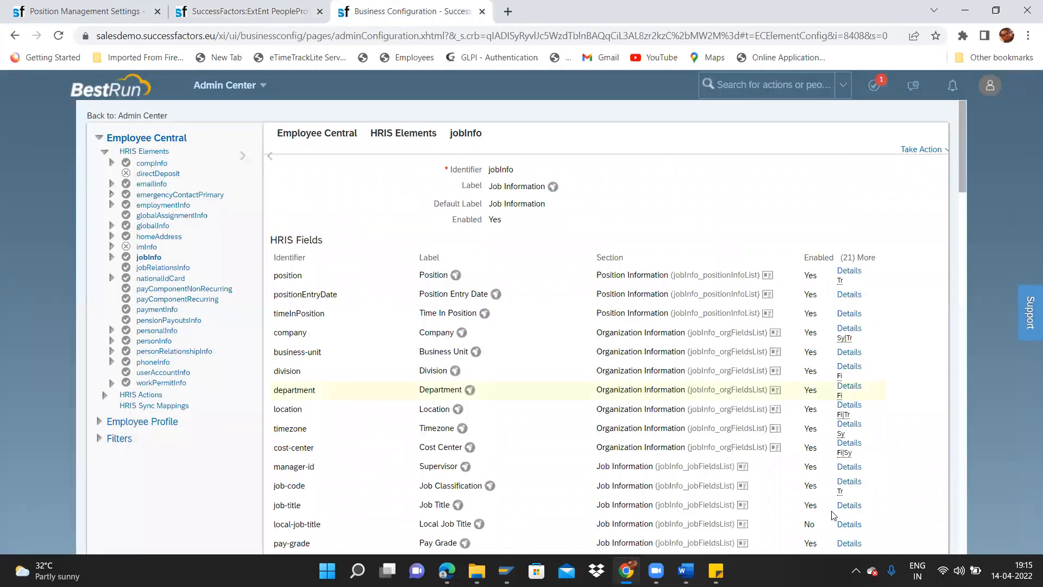
pyautogui.click(218, 10)
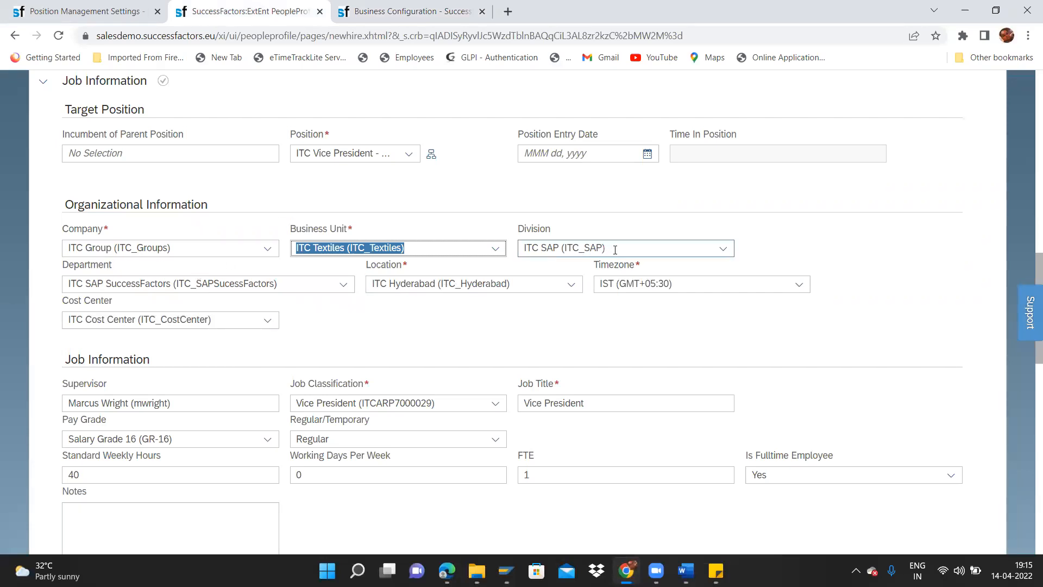
# Step: Select the Department field's value on the new-hire form
pyautogui.moveTo(276, 292); pyautogui.dragTo(67, 285)
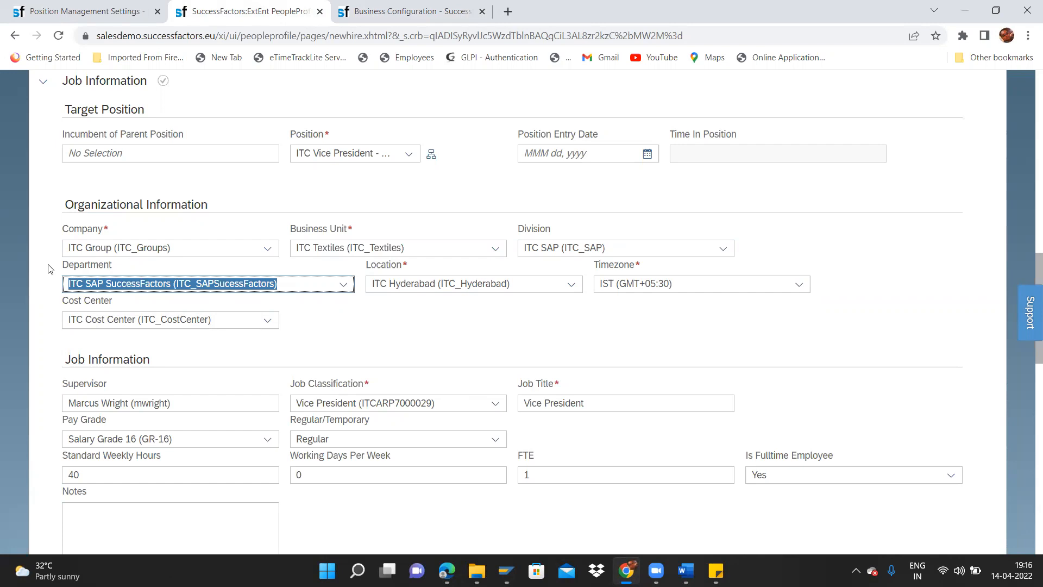
pyautogui.click(480, 233)
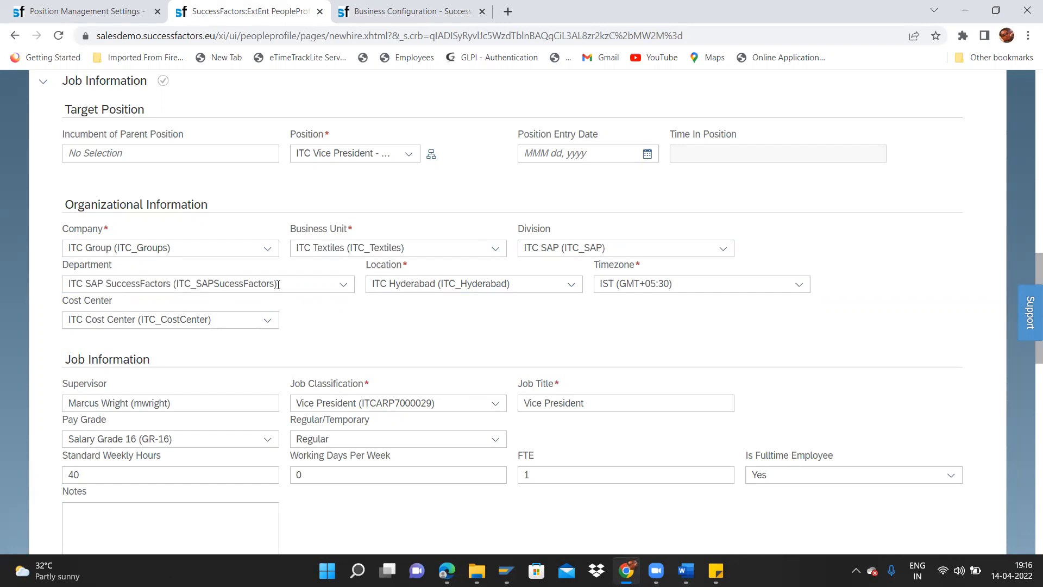
pyautogui.moveTo(278, 283); pyautogui.dragTo(1, 250)
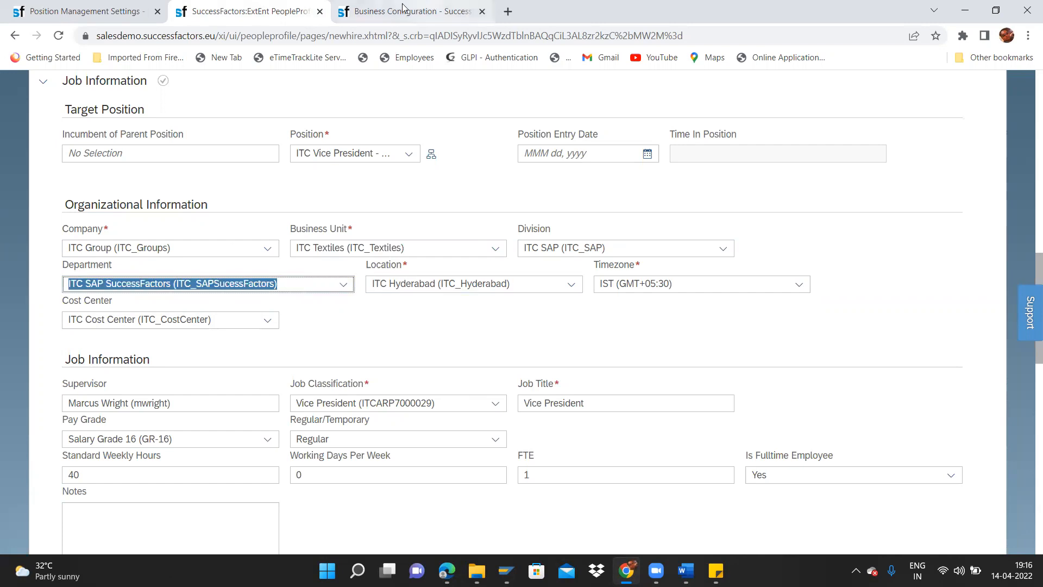
# Step: Duplicate the new-hire tab and open Manage Data from the action search
pyautogui.rightClick(270, 7)
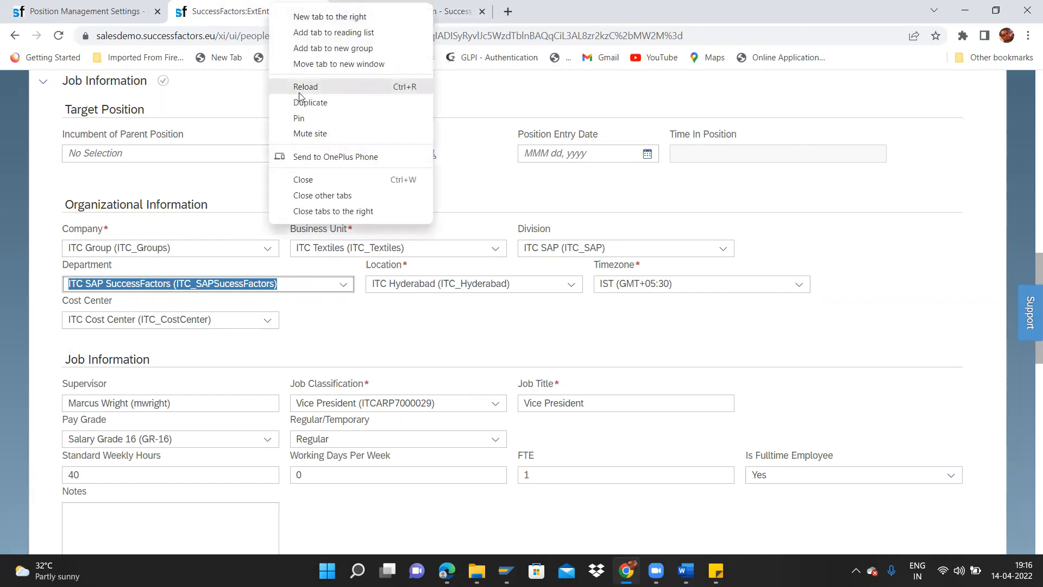
pyautogui.click(305, 103)
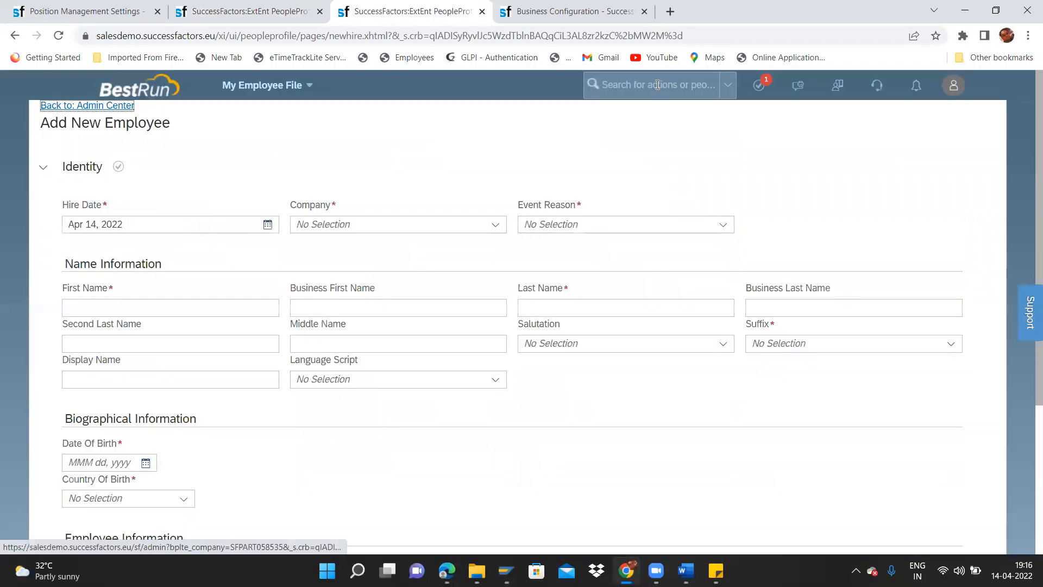
pyautogui.click(657, 84)
pyautogui.write('manage')
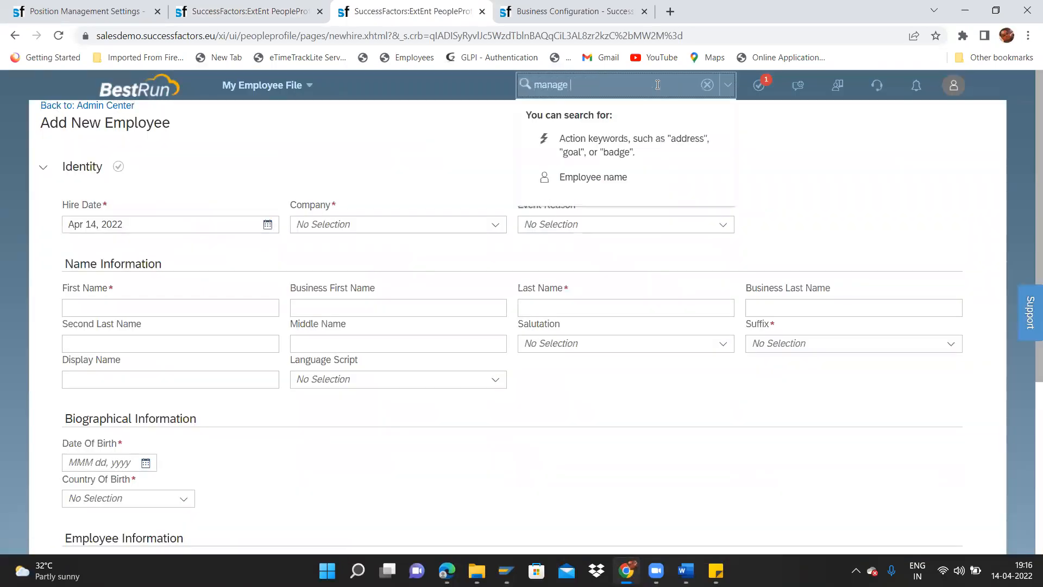
pyautogui.write(' data')
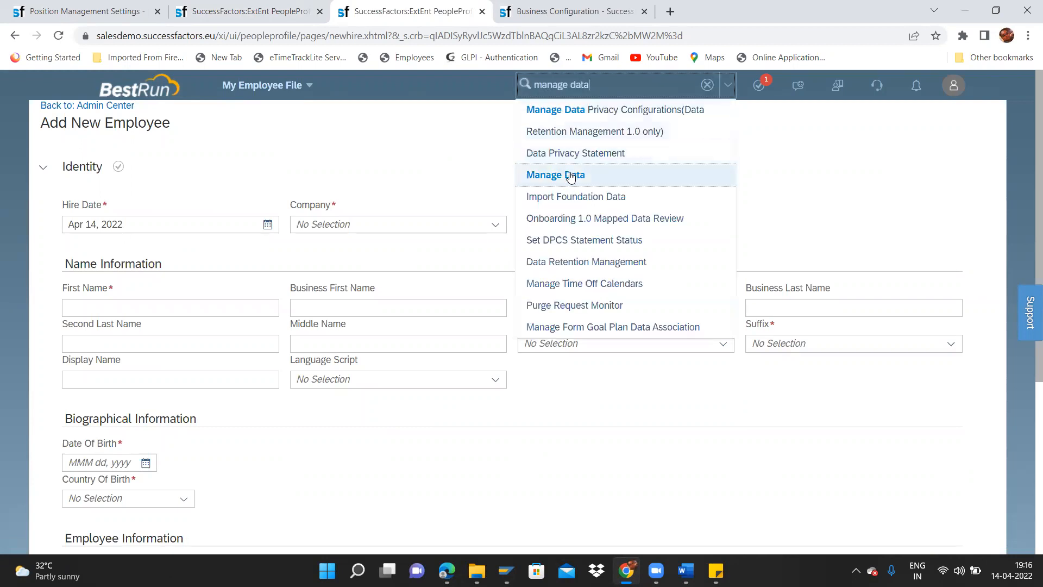
pyautogui.click(570, 177)
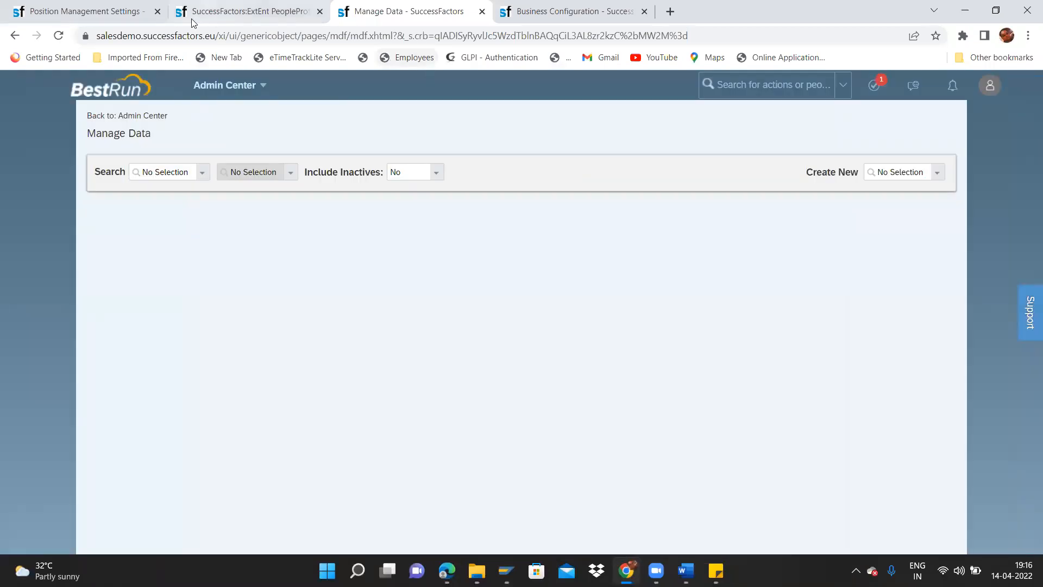
# Step: Set the Manage Data search type to Department
pyautogui.click(203, 176)
pyautogui.write('e')
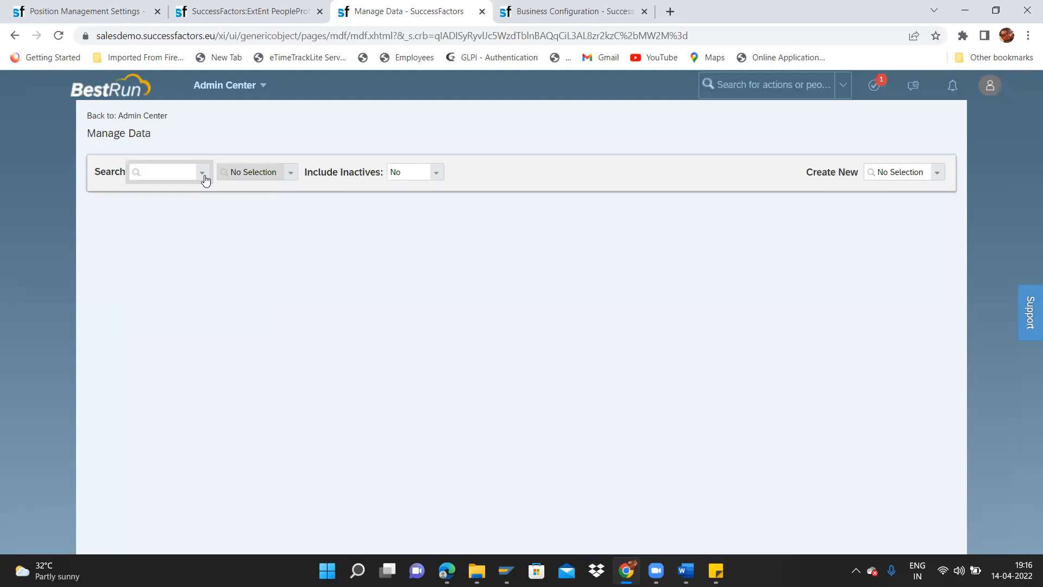
pyautogui.write('epart')
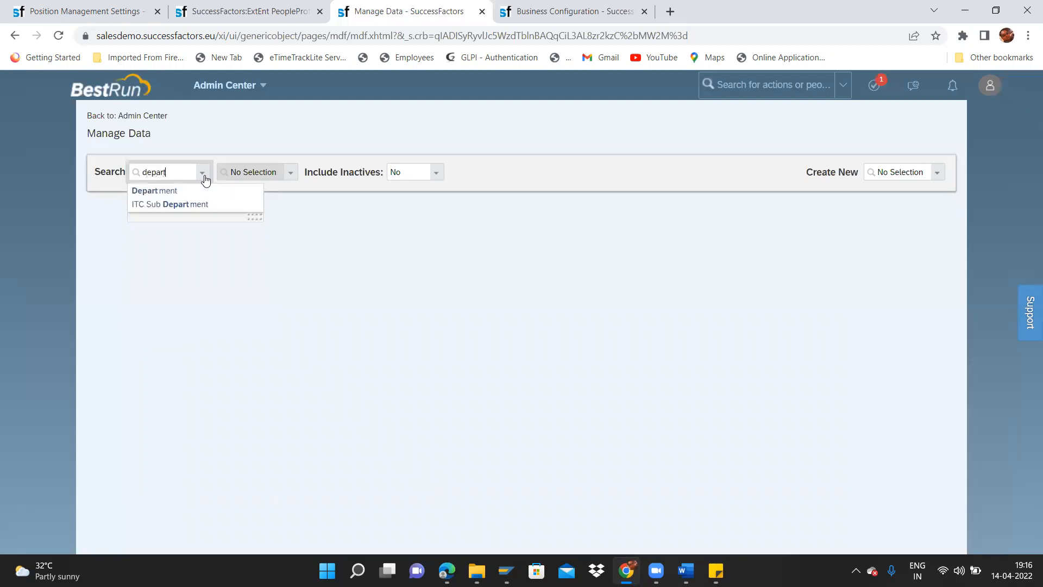
pyautogui.click(196, 194)
# Step: Open the ITC SAP SuccessFactors department, confirm division ITC SAP, and return to the new-hire tab
pyautogui.click(291, 182)
pyautogui.hotkey('ctrl', 'v')
pyautogui.press('BackSpace')
pyautogui.press('BackSpace')
pyautogui.press('BackSpace')
pyautogui.press('BackSpace')
pyautogui.press('BackSpace')
pyautogui.press('BackSpace')
pyautogui.press('BackSpace')
pyautogui.press('BackSpace')
pyautogui.press('BackSpace')
pyautogui.press('BackSpace')
pyautogui.press('BackSpace')
pyautogui.press('BackSpace')
pyautogui.press('BackSpace')
pyautogui.press('BackSpace')
pyautogui.press('BackSpace')
pyautogui.press('BackSpace')
pyautogui.press('BackSpace')
pyautogui.press('BackSpace')
pyautogui.press('BackSpace')
pyautogui.press('BackSpace')
pyautogui.press('BackSpace')
pyautogui.press('BackSpace')
pyautogui.press('BackSpace')
pyautogui.press('BackSpace')
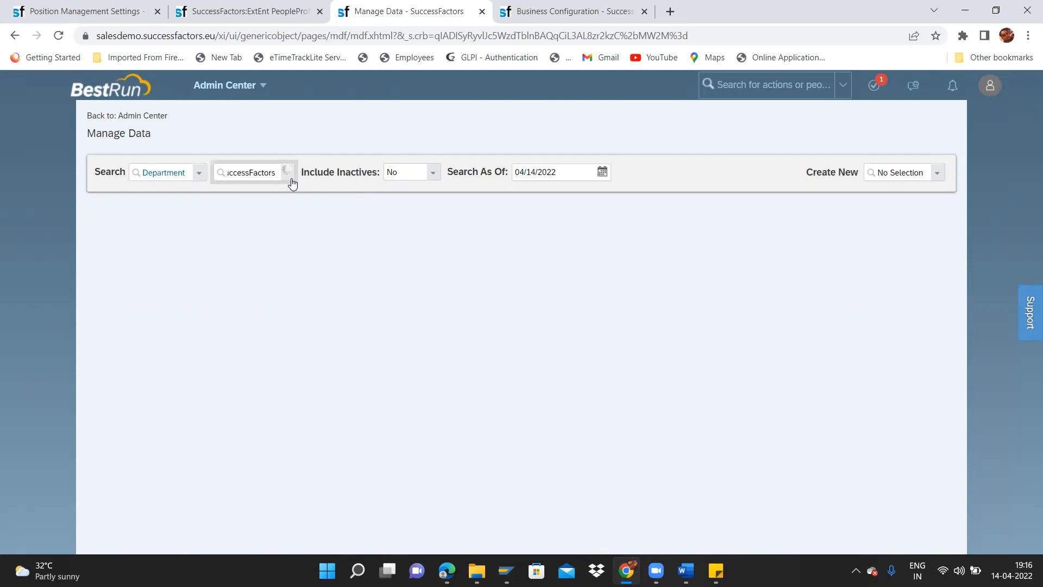
pyautogui.click(278, 187)
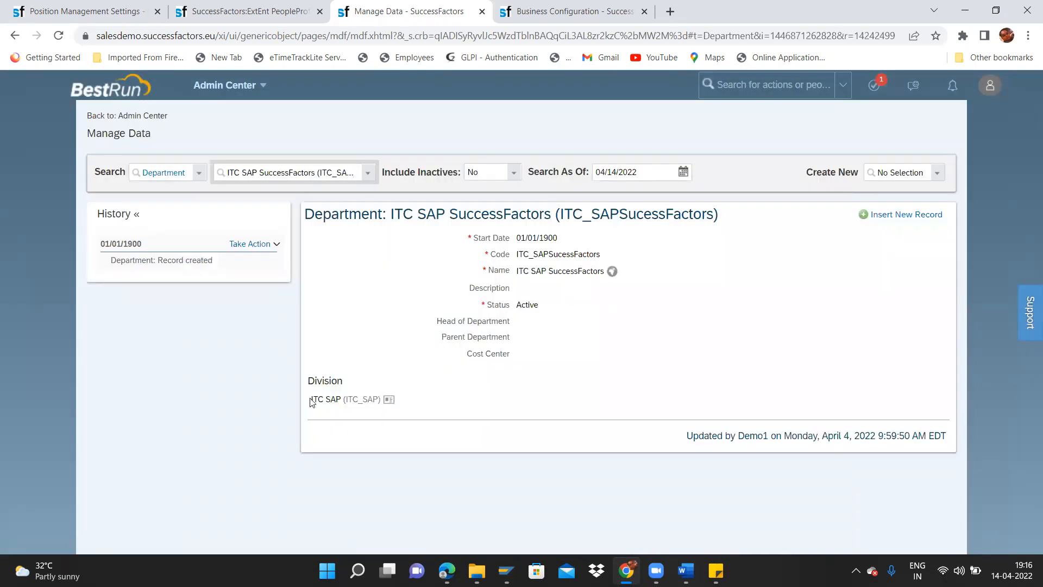
pyautogui.moveTo(311, 402); pyautogui.dragTo(388, 402)
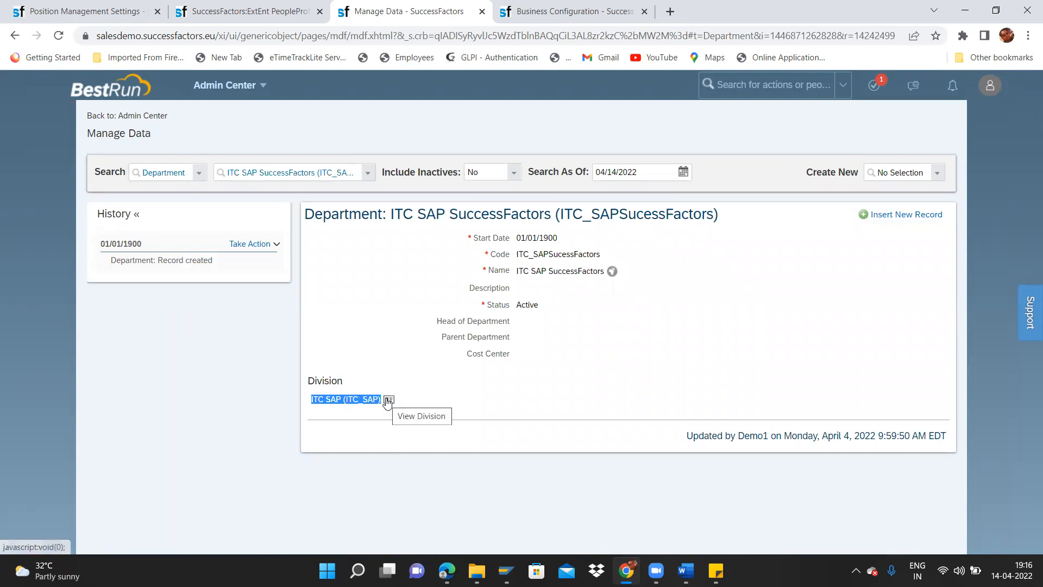
pyautogui.click(262, 10)
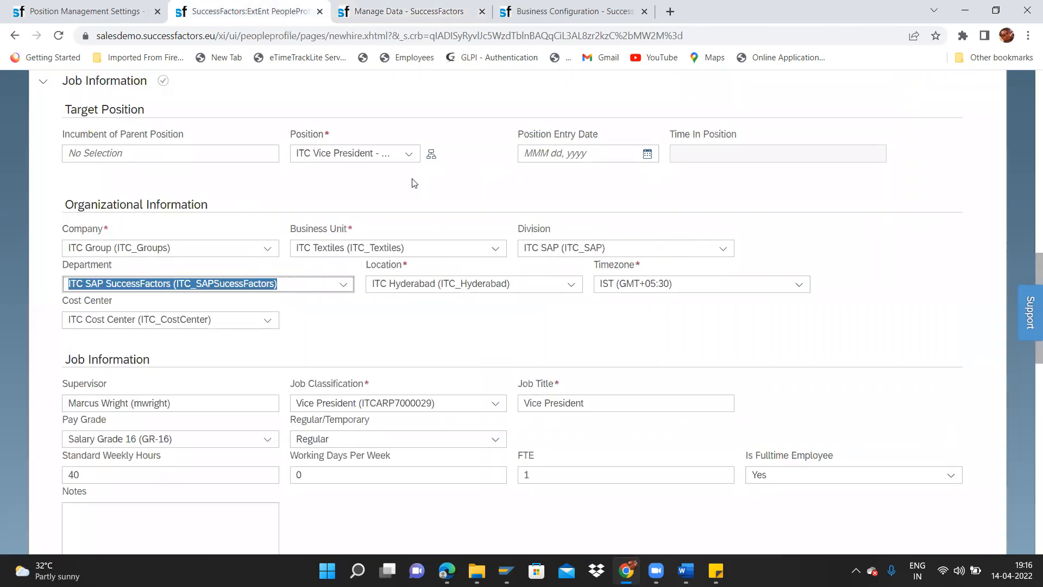
pyautogui.click(614, 247)
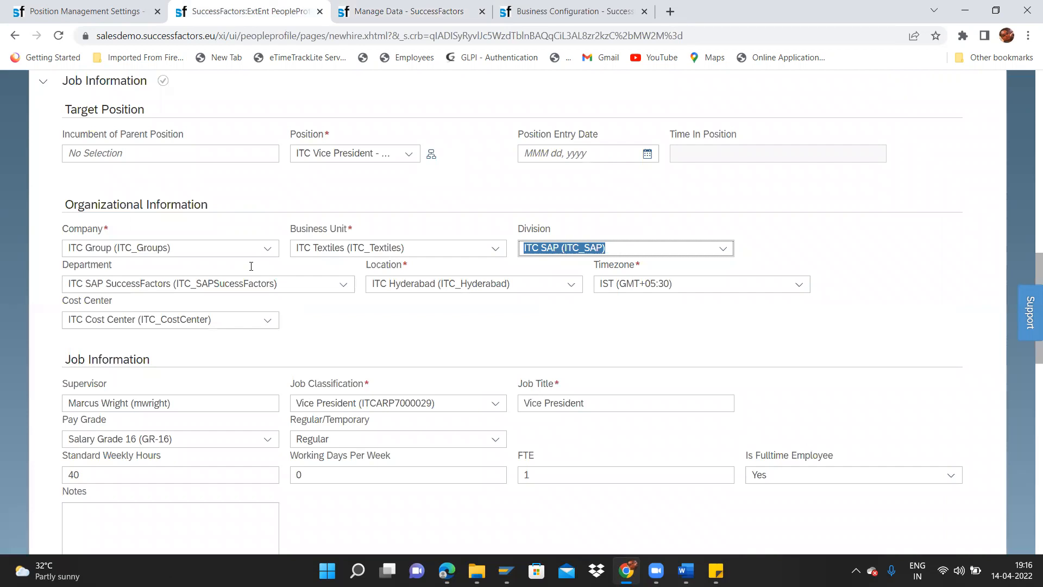
pyautogui.click(343, 284)
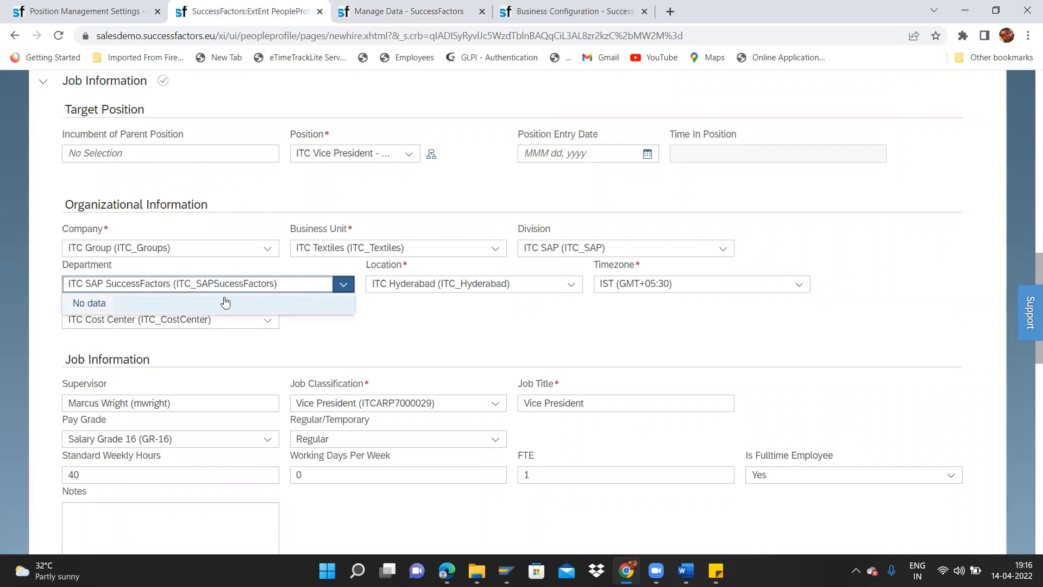
pyautogui.click(416, 314)
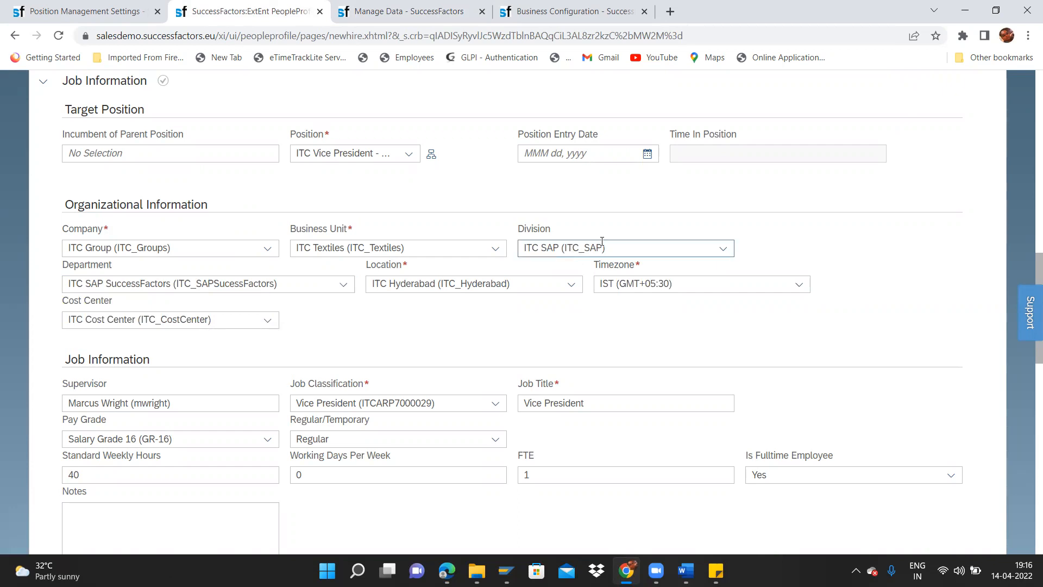
pyautogui.click(350, 290)
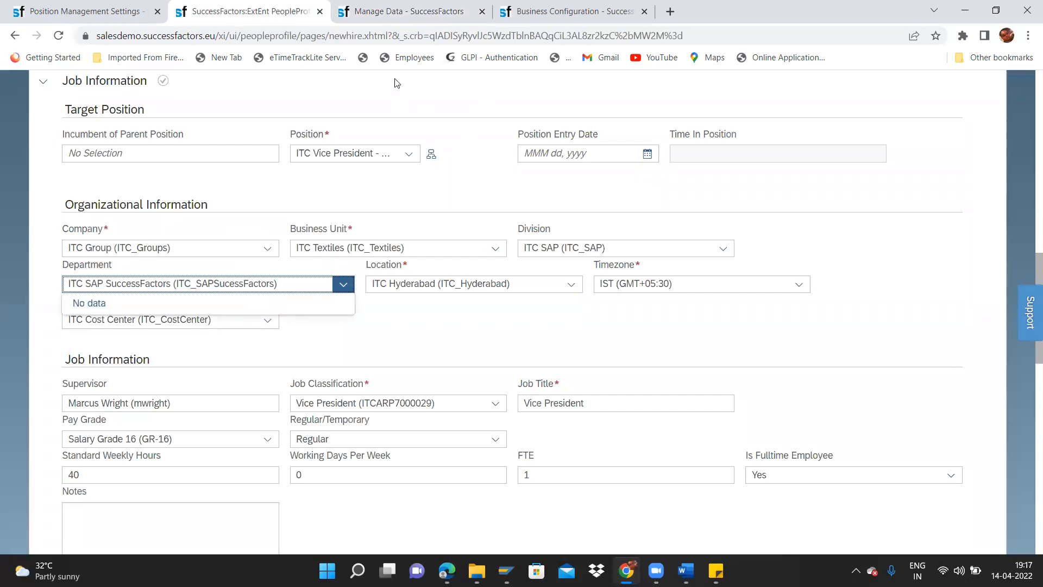
pyautogui.click(393, 359)
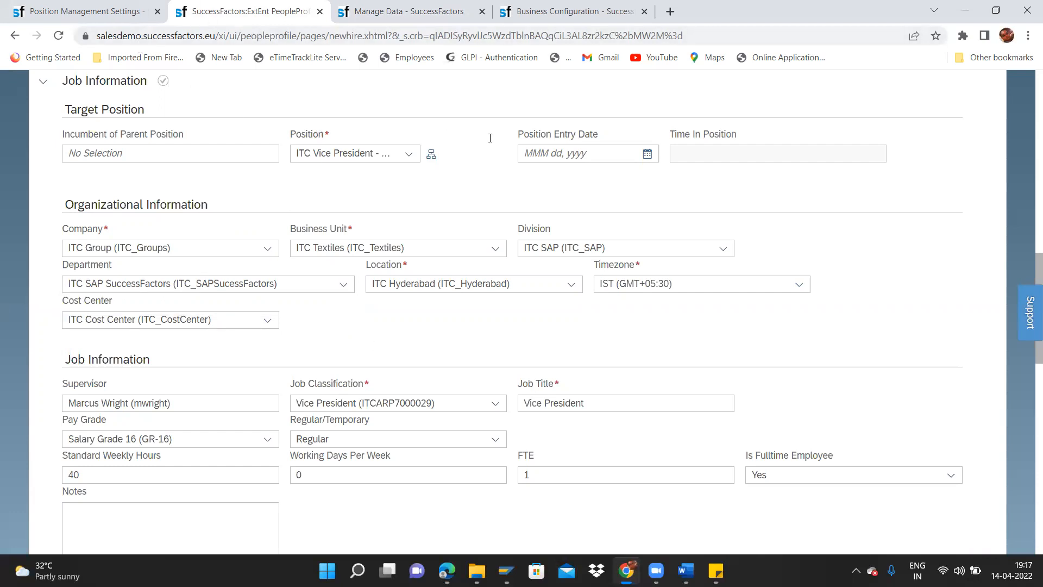
pyautogui.click(409, 153)
pyautogui.click(366, 270)
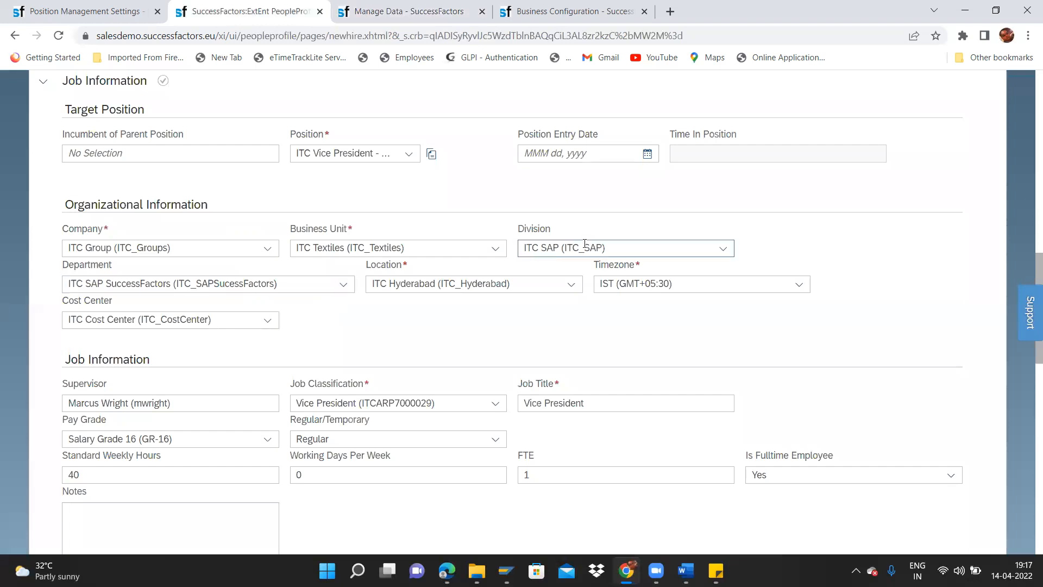
pyautogui.click(343, 284)
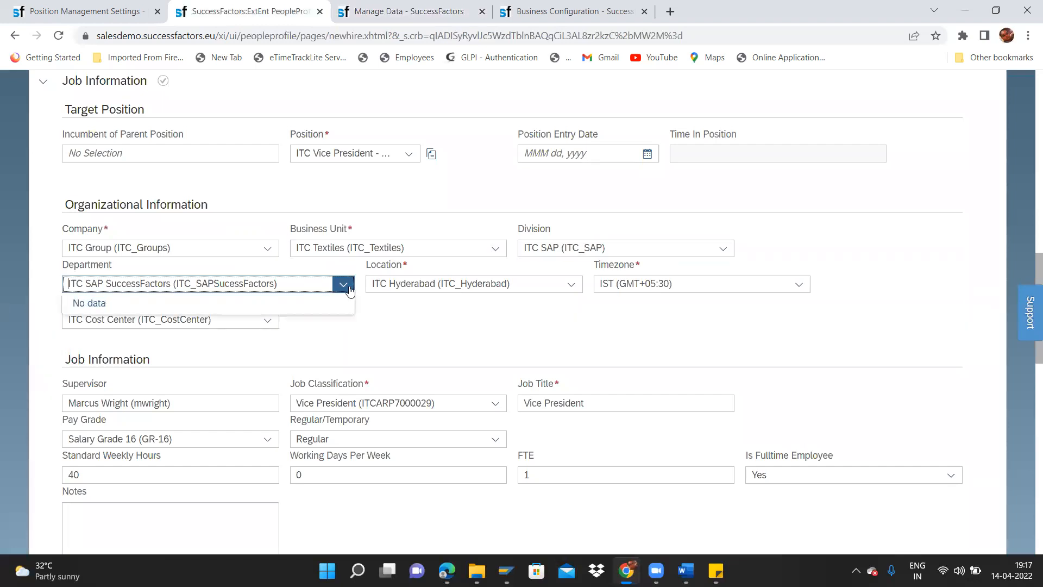
pyautogui.click(303, 358)
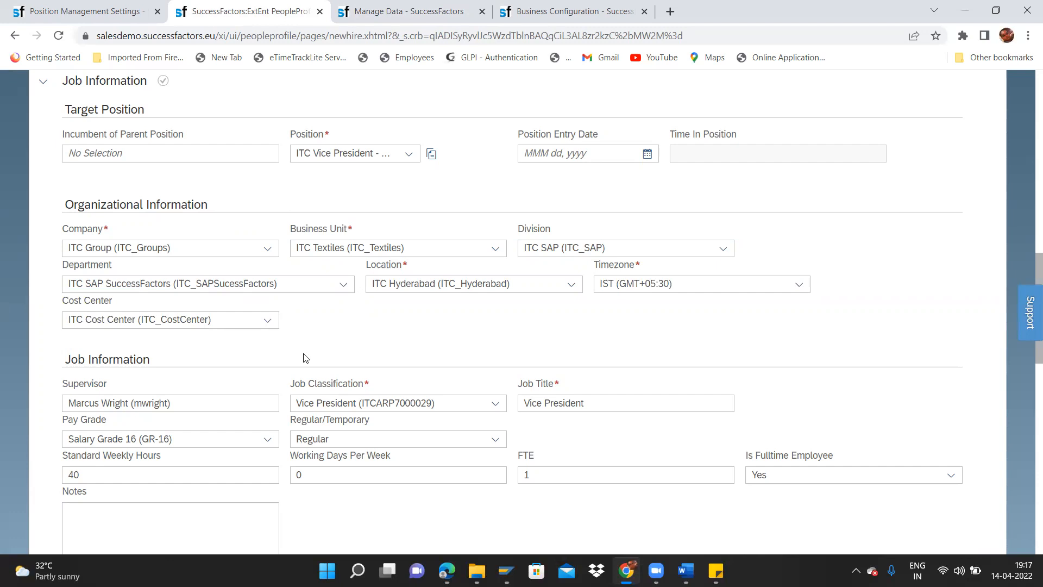
pyautogui.click(75, 320)
pyautogui.moveTo(71, 319); pyautogui.dragTo(231, 323)
pyautogui.click(386, 11)
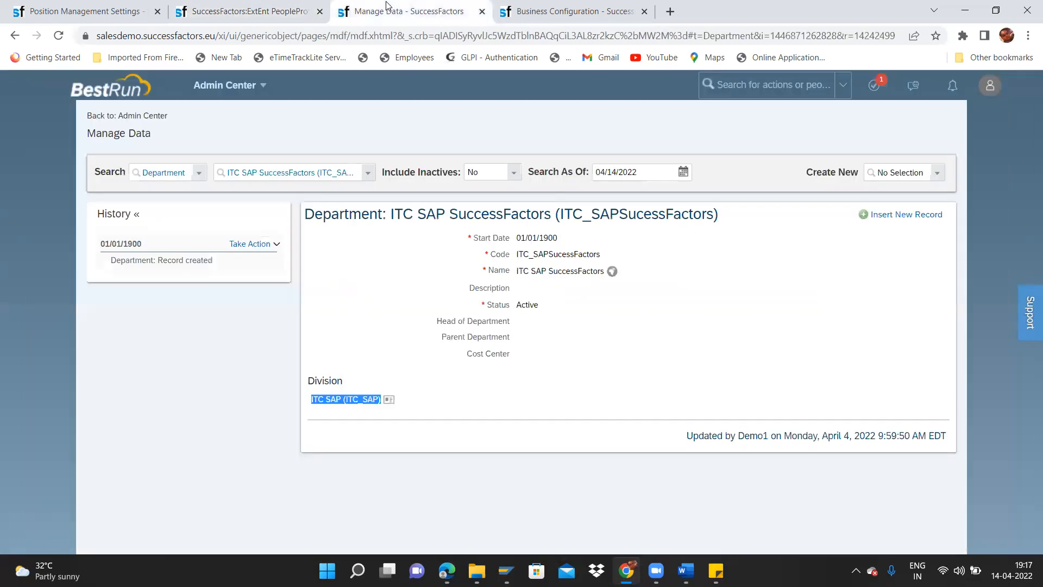
# Step: Change the Manage Data search type from Department to Cost Center
pyautogui.click(367, 173)
pyautogui.write('cost')
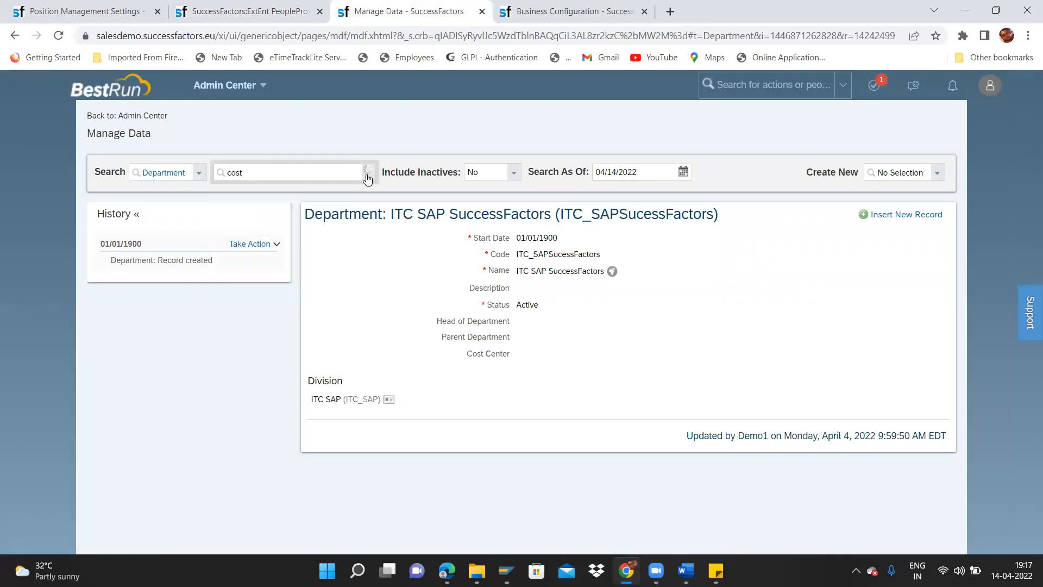
pyautogui.press('BackSpace')
pyautogui.press('BackSpace')
pyautogui.press('BackSpace')
pyautogui.click(201, 174)
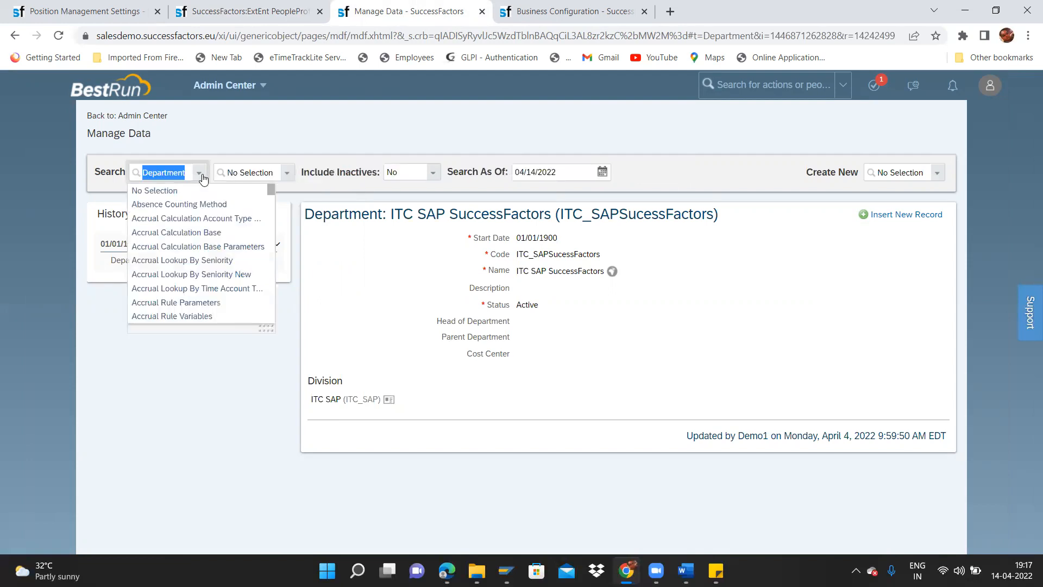
pyautogui.write('cost')
pyautogui.click(179, 208)
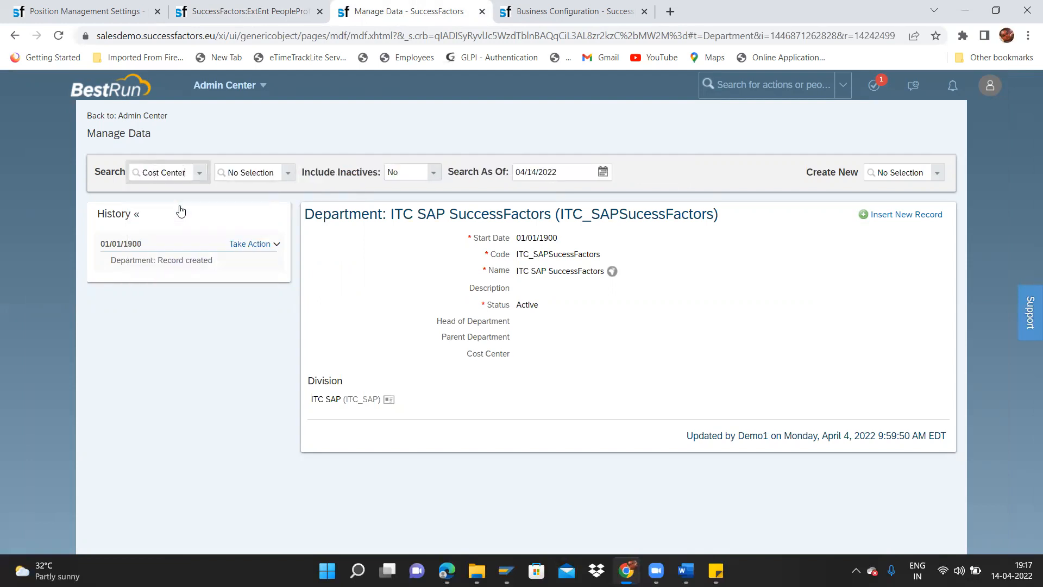
# Step: Open the ITC Cost Center record, note legal entity ITC Group, and return to the new-hire form
pyautogui.click(237, 10)
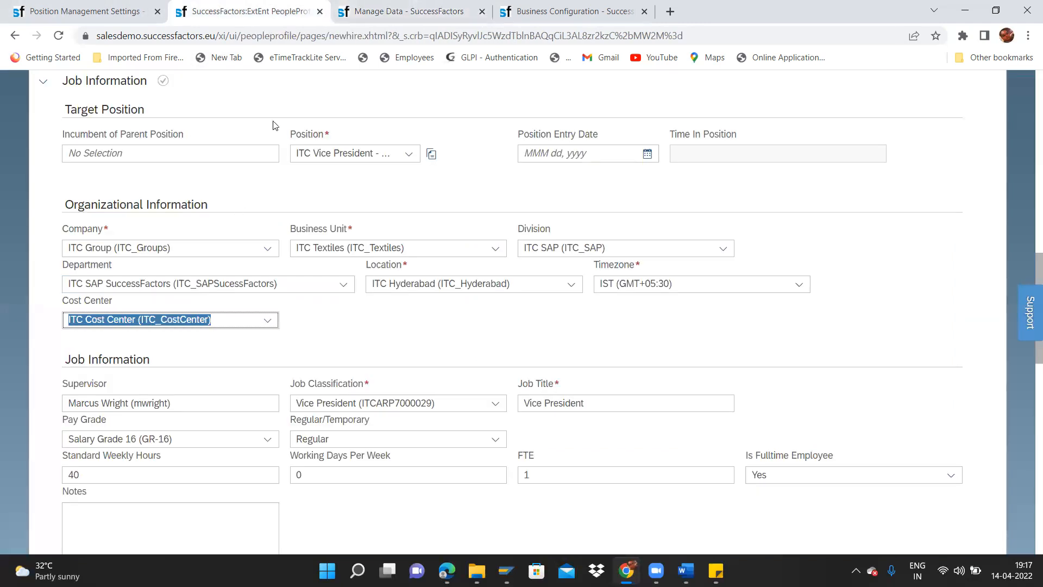
pyautogui.click(407, 11)
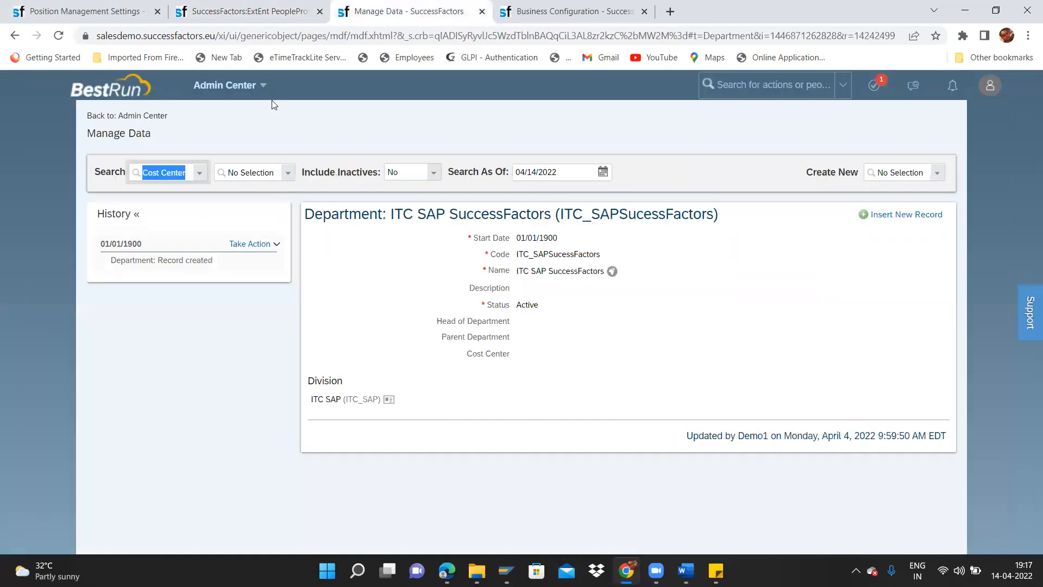
pyautogui.click(285, 175)
pyautogui.write('_CostCenter')
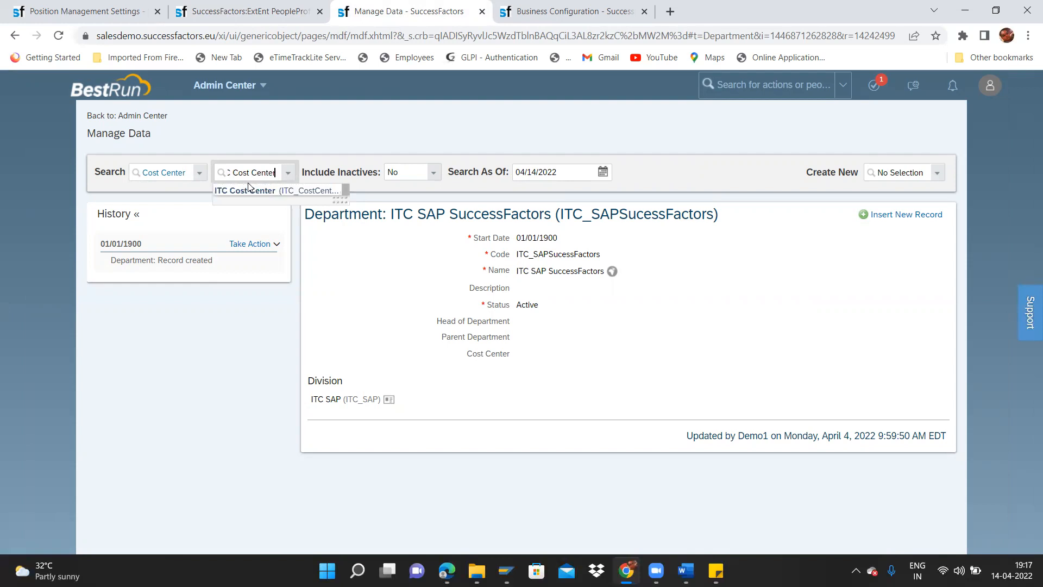
pyautogui.click(252, 190)
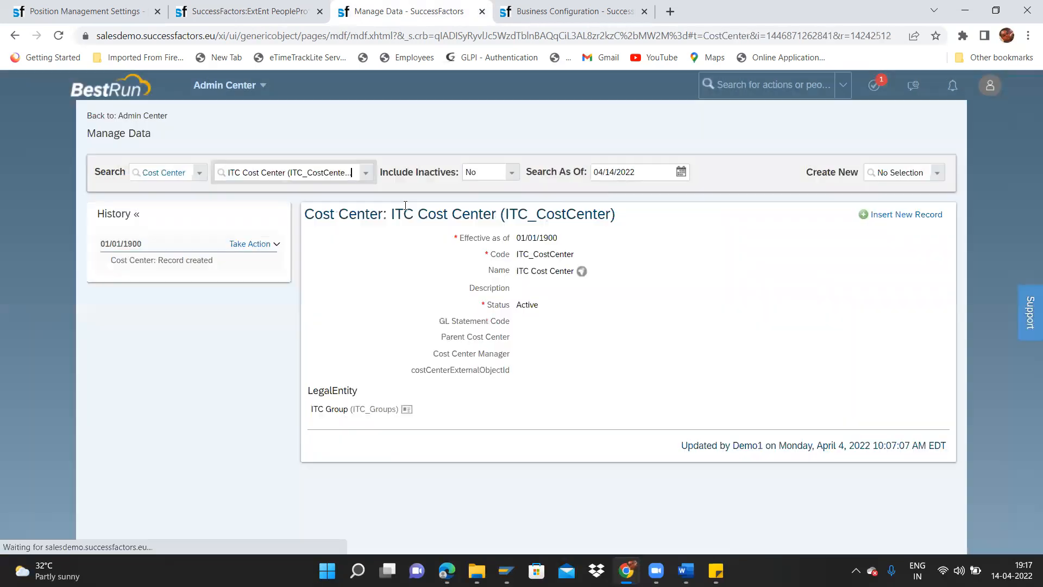
pyautogui.moveTo(314, 408); pyautogui.dragTo(403, 407)
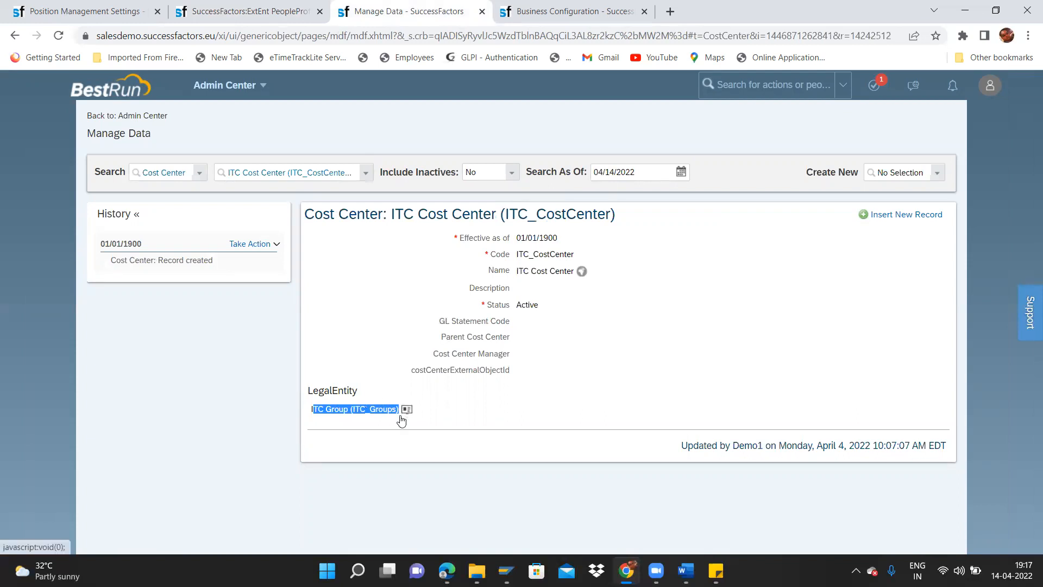
pyautogui.hotkey('alt', 'Tab')
pyautogui.hotkey('alt', 'Tab')
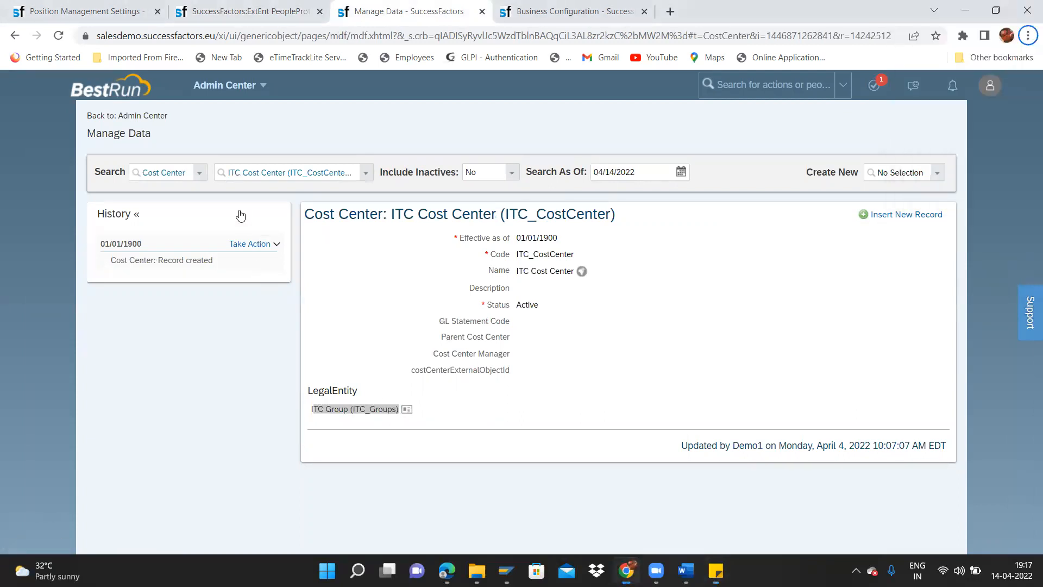
pyautogui.click(242, 10)
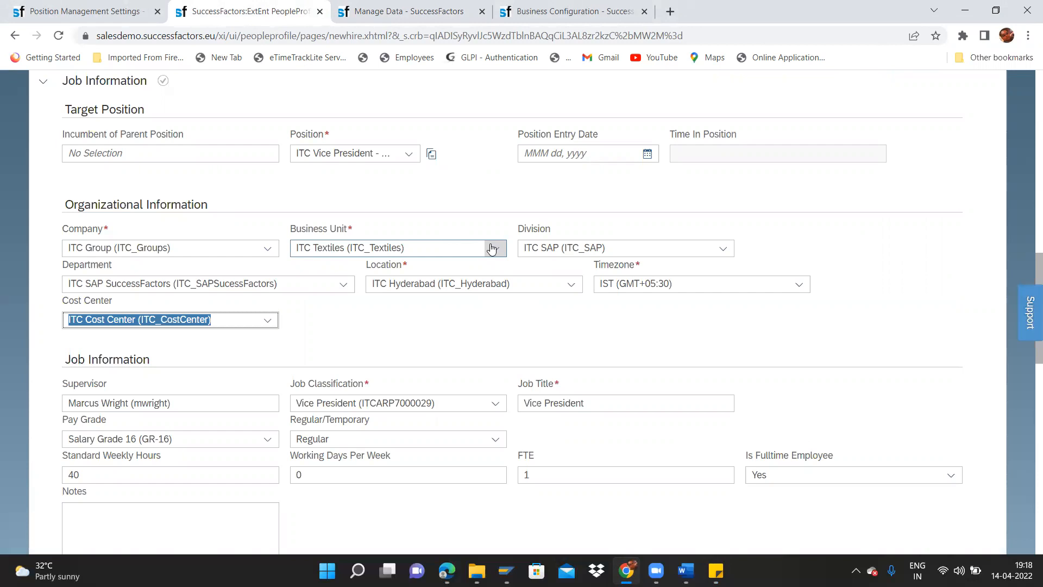
# Step: Check the Location and Department dropdowns show no data, then go to Business Configuration
pyautogui.click(571, 285)
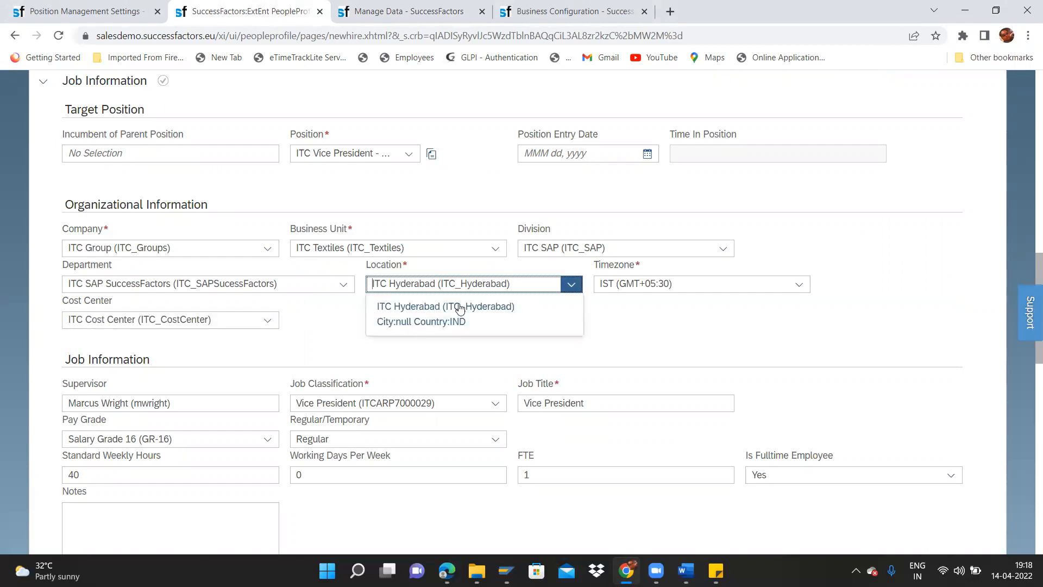
pyautogui.click(642, 330)
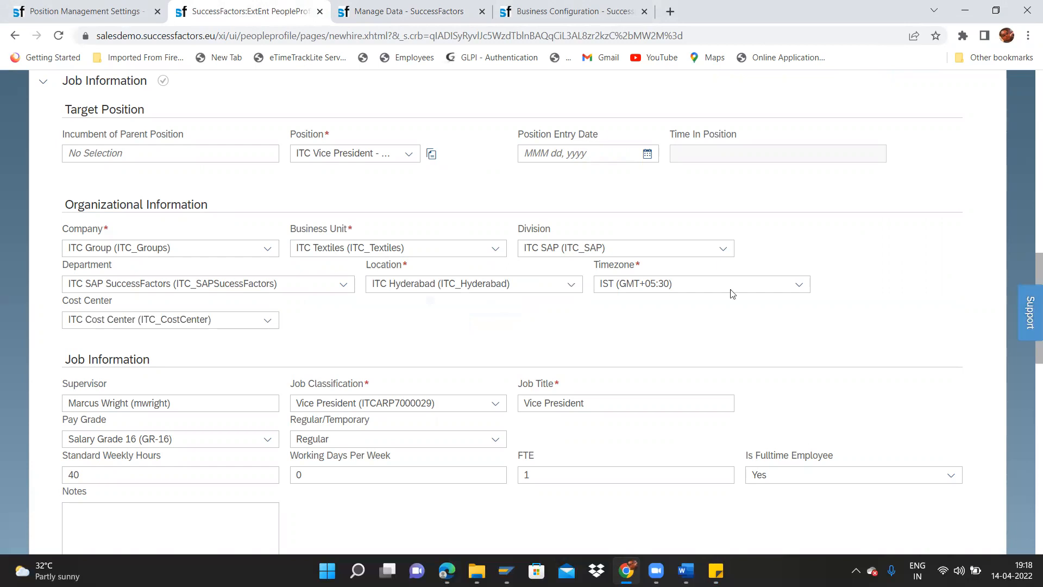
pyautogui.click(350, 285)
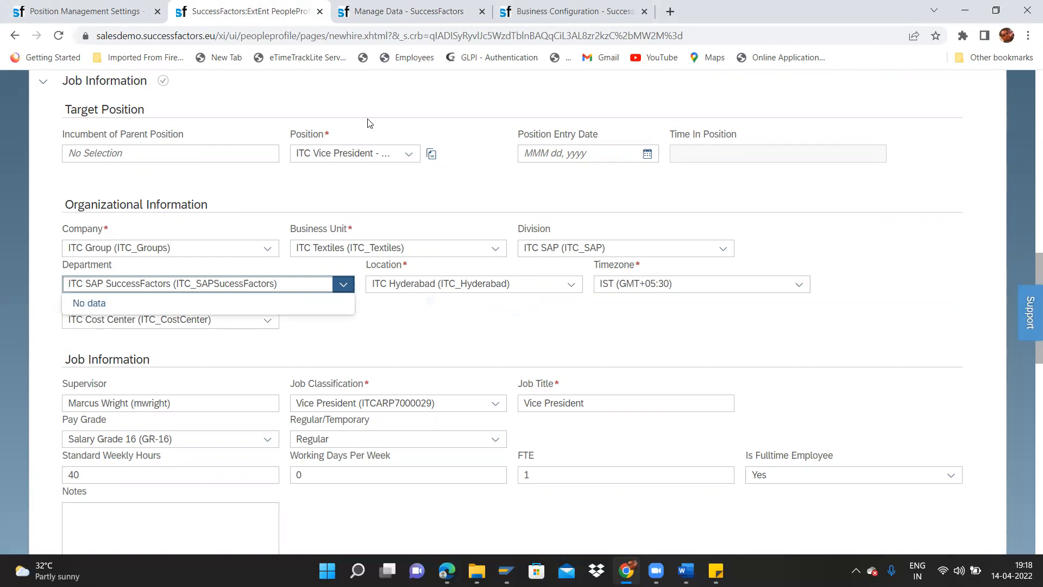
pyautogui.click(523, 9)
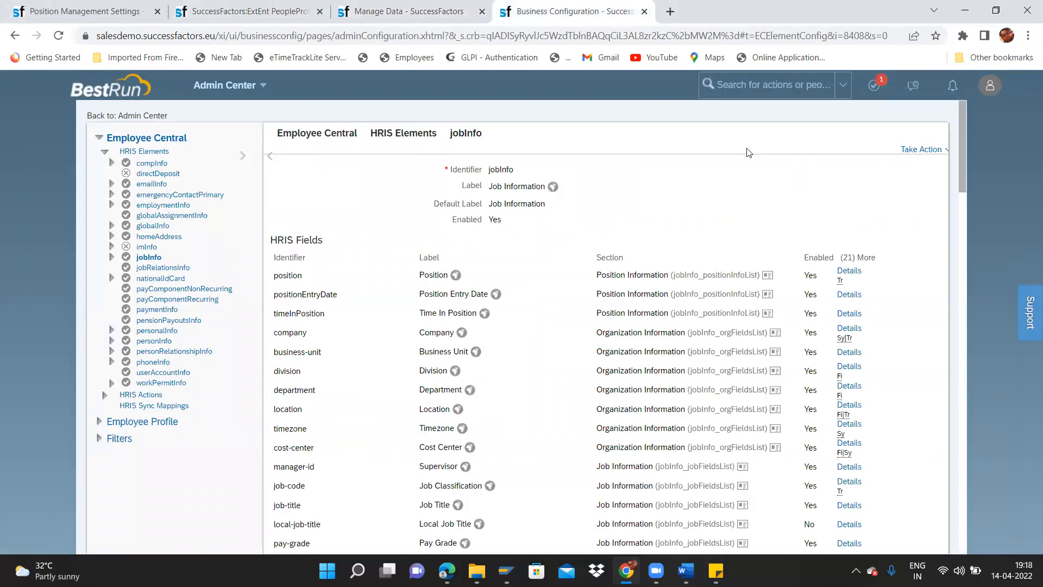
# Step: Put the jobInfo element into Make Correction mode so it can be edited
pyautogui.click(936, 153)
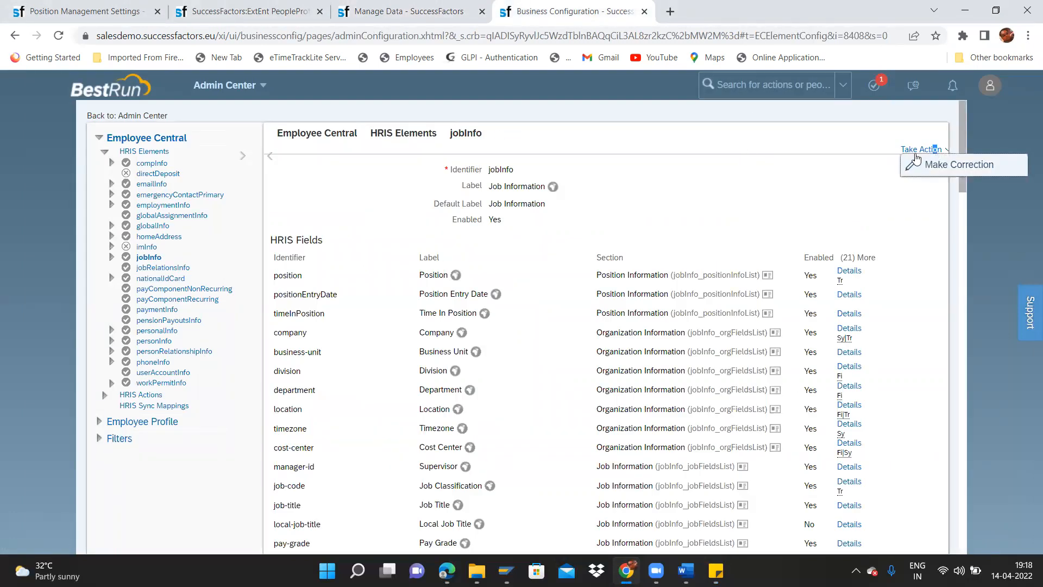
pyautogui.click(924, 163)
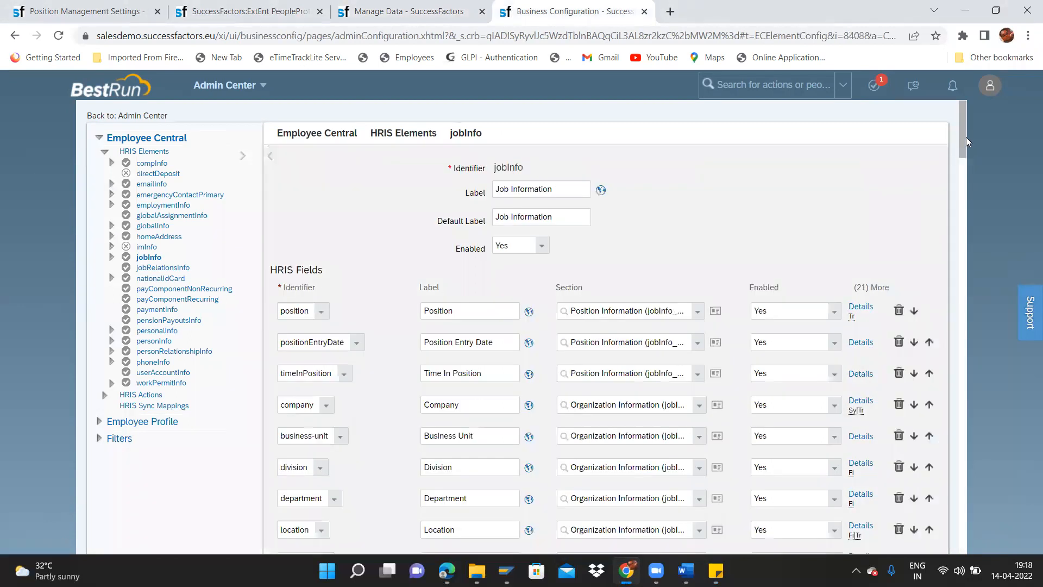
pyautogui.moveTo(962, 142); pyautogui.dragTo(963, 165)
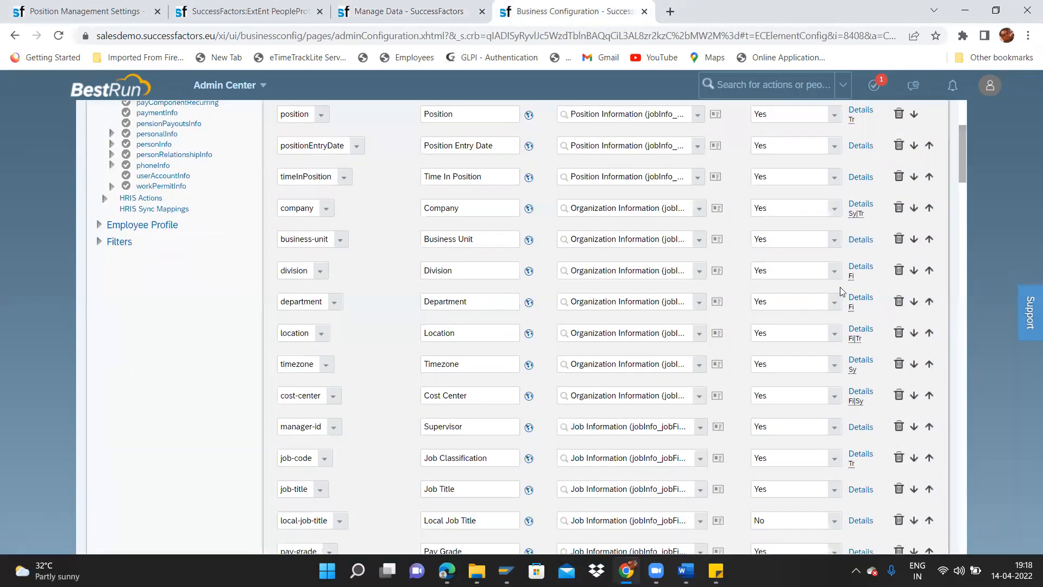
# Step: Check the department criteria (division from cust_toDivision.internalId), then duplicate the Business Configuration tab
pyautogui.click(858, 297)
pyautogui.moveTo(850, 243); pyautogui.dragTo(841, 495)
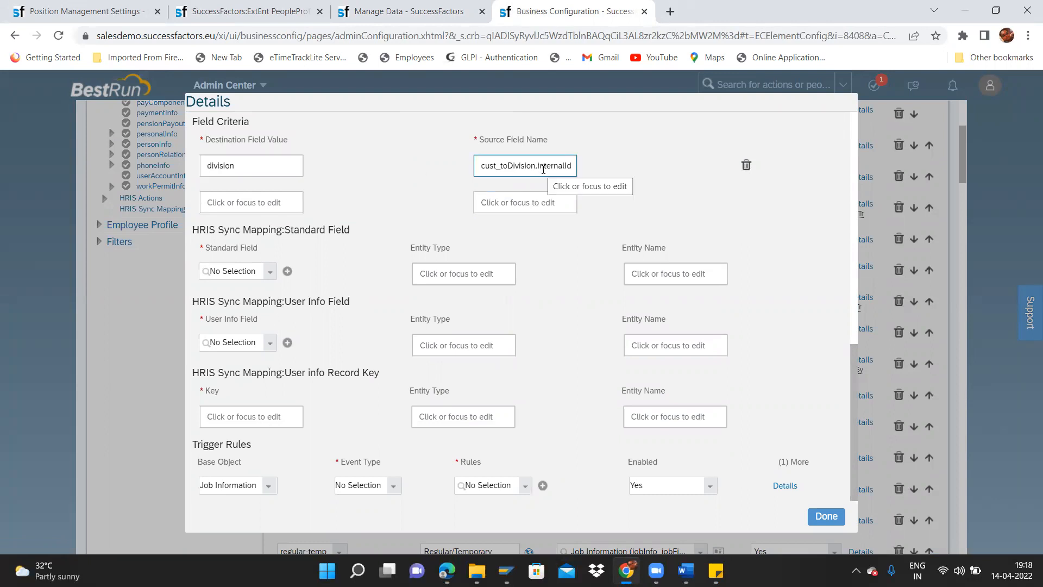
pyautogui.moveTo(569, 168); pyautogui.dragTo(464, 168)
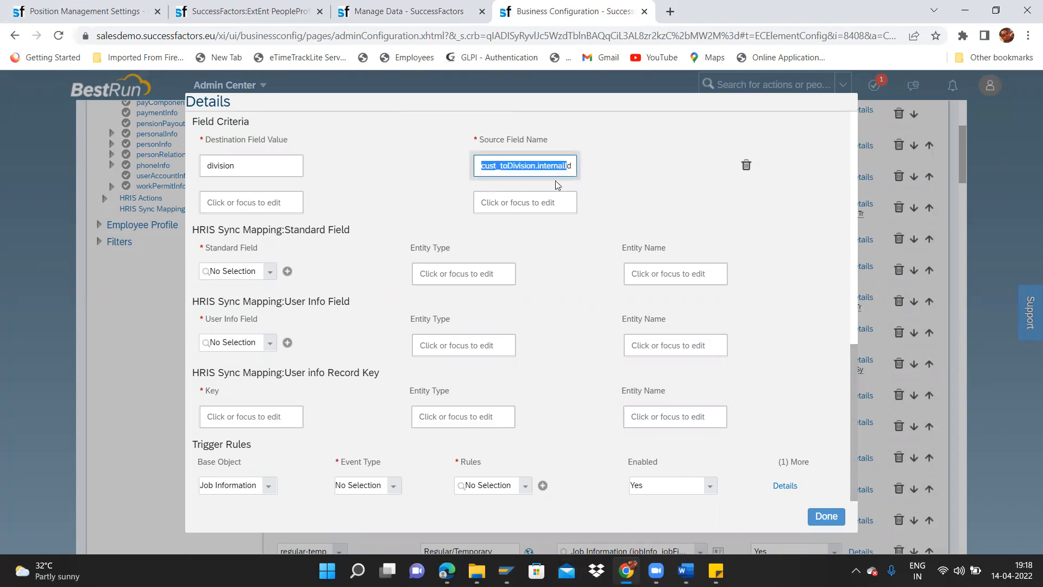
pyautogui.click(566, 168)
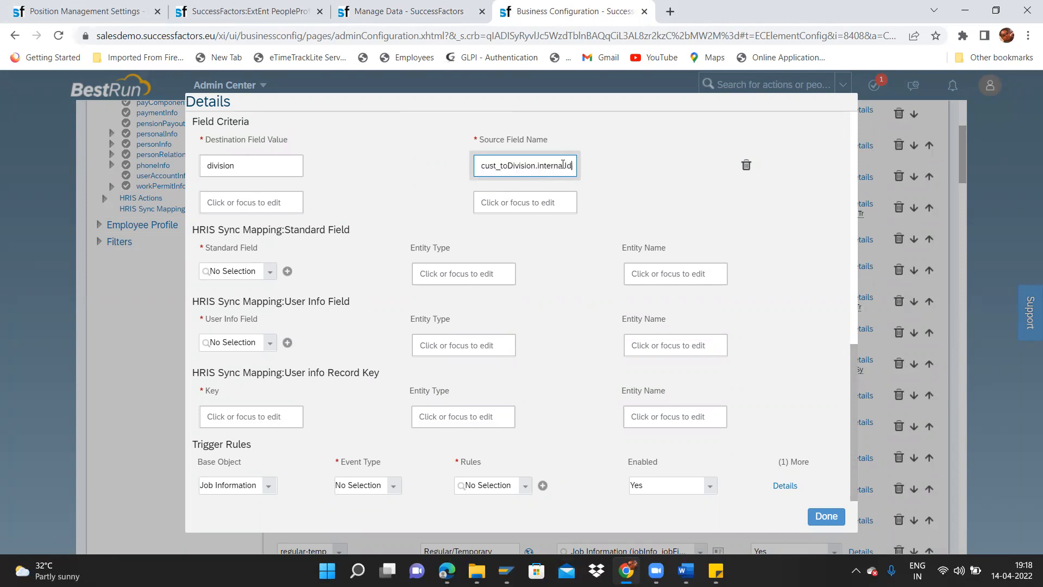
pyautogui.moveTo(563, 164); pyautogui.dragTo(472, 166)
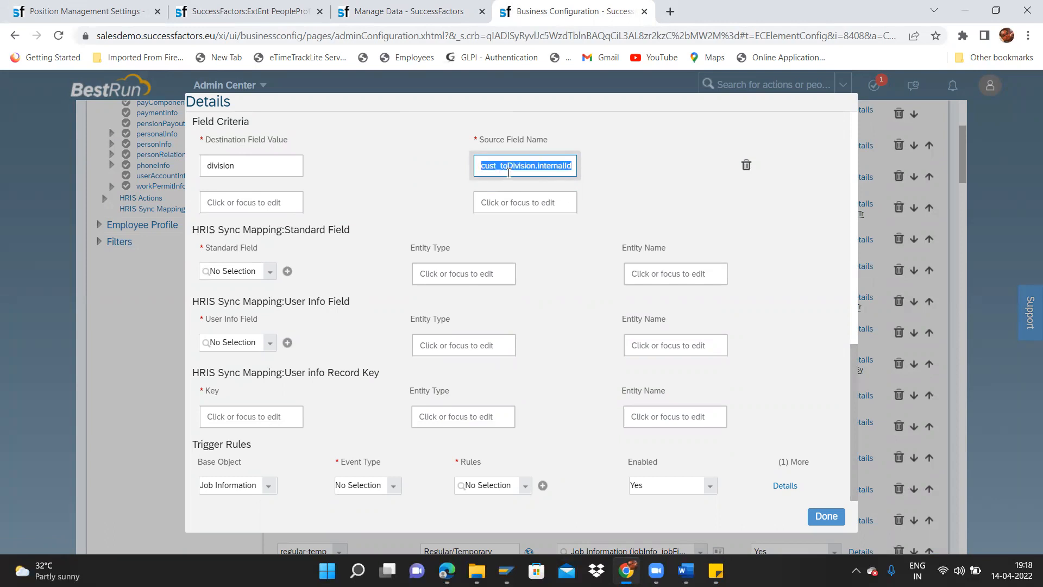
pyautogui.click(495, 164)
pyautogui.moveTo(483, 164); pyautogui.dragTo(533, 165)
pyautogui.rightClick(529, 5)
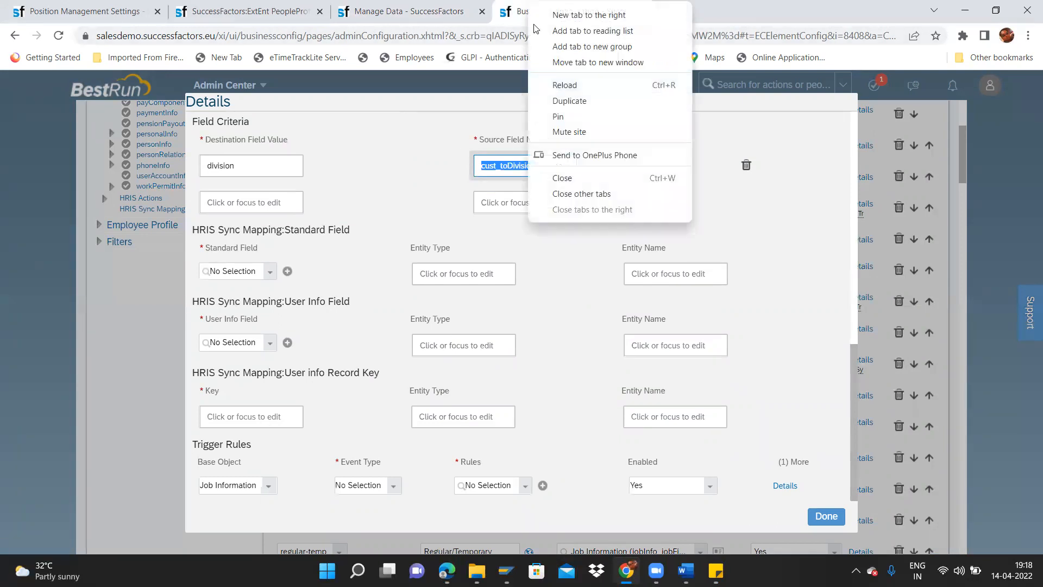
pyautogui.click(569, 102)
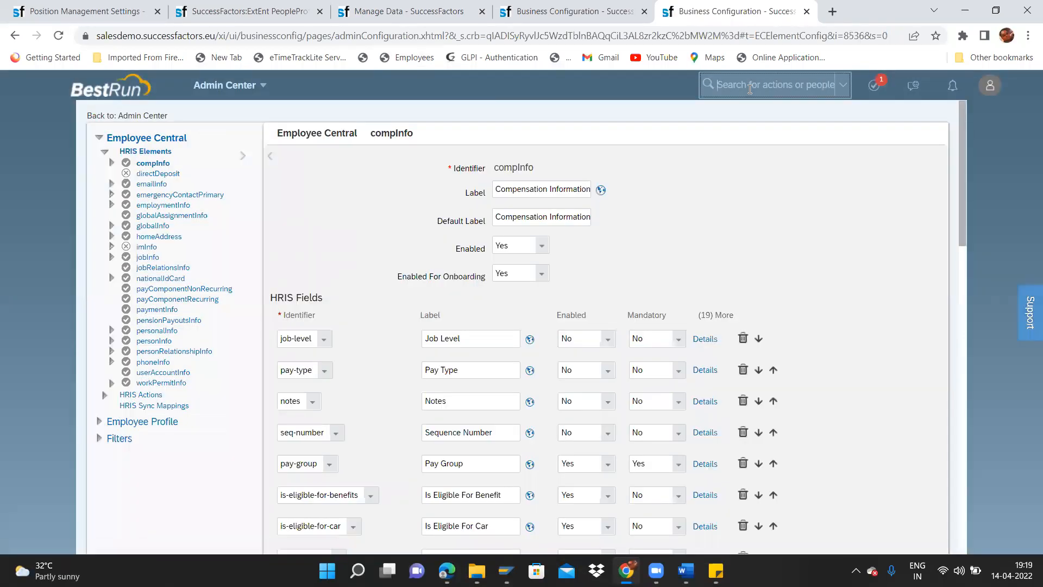
# Step: Open the Department object definition in Configure Object Definitions
pyautogui.click(749, 87)
pyautogui.write('donfigure ob')
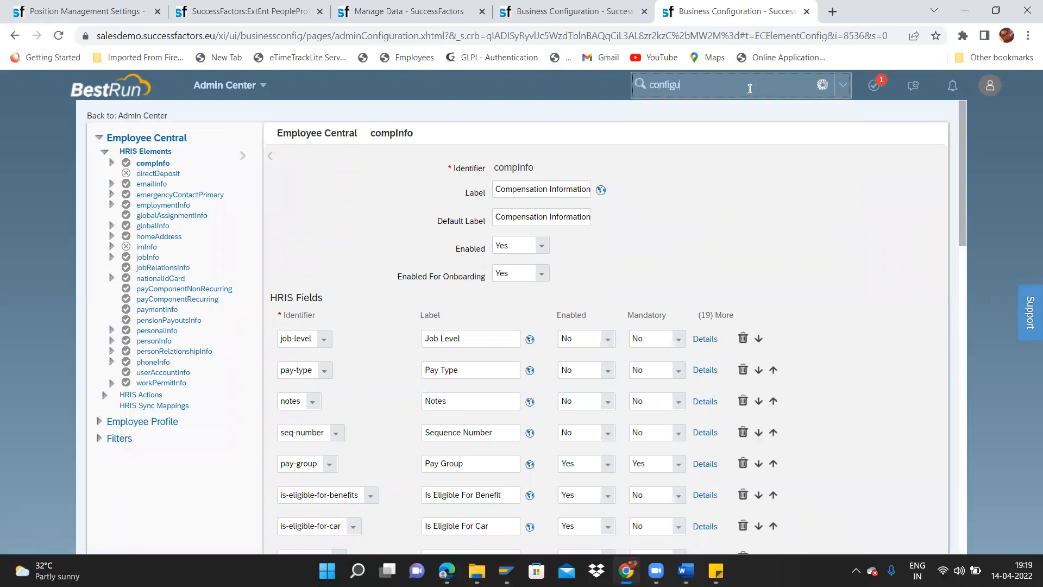
pyautogui.write('ject ')
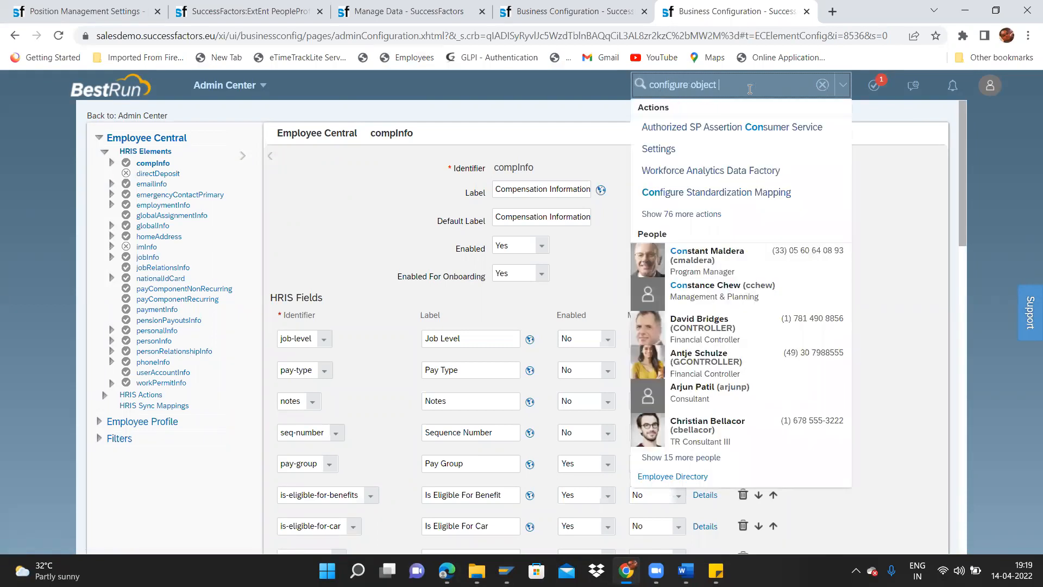
pyautogui.write('defi')
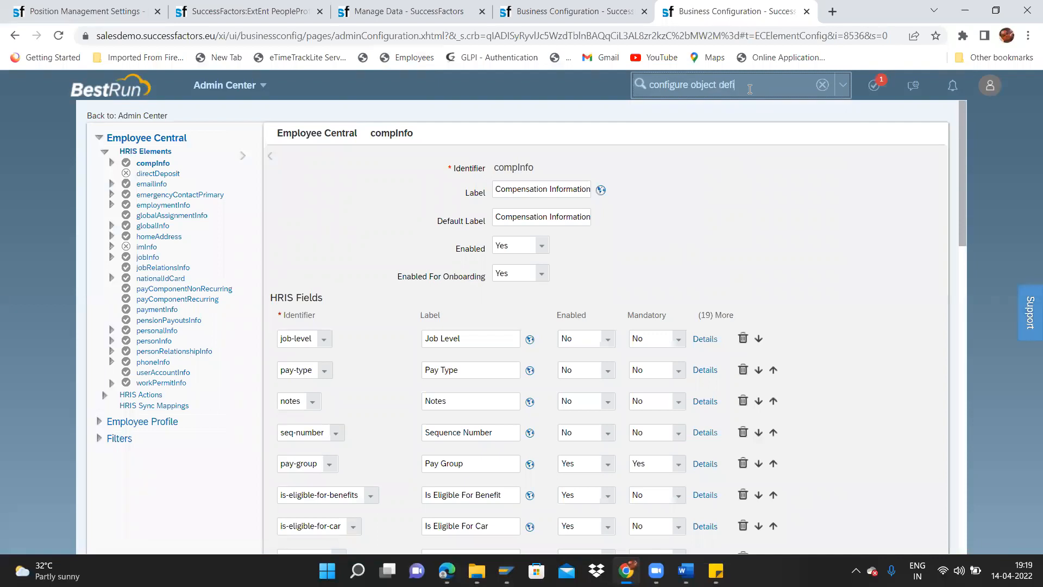
pyautogui.click(724, 112)
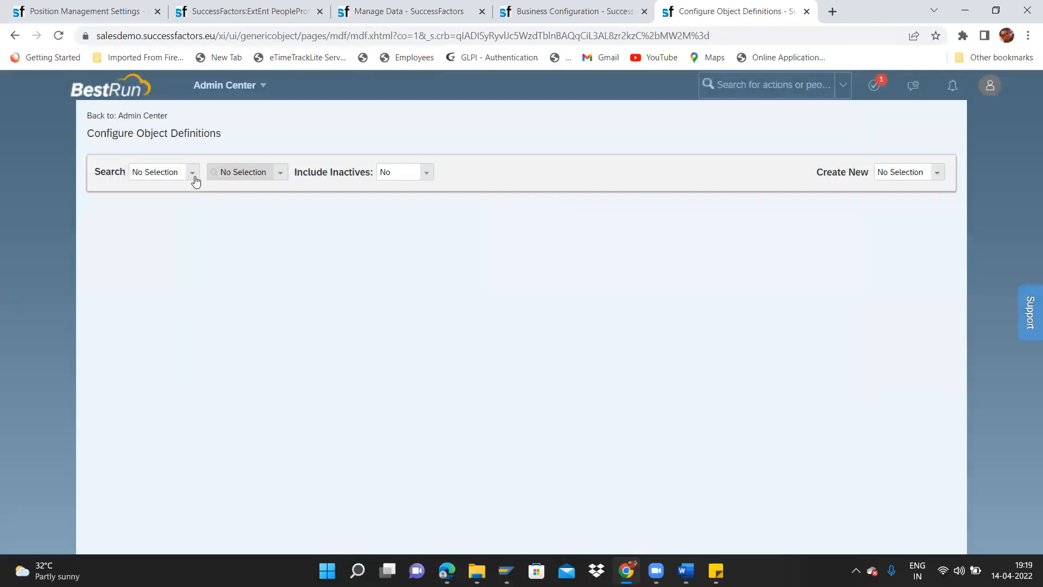
pyautogui.click(194, 172)
pyautogui.click(194, 214)
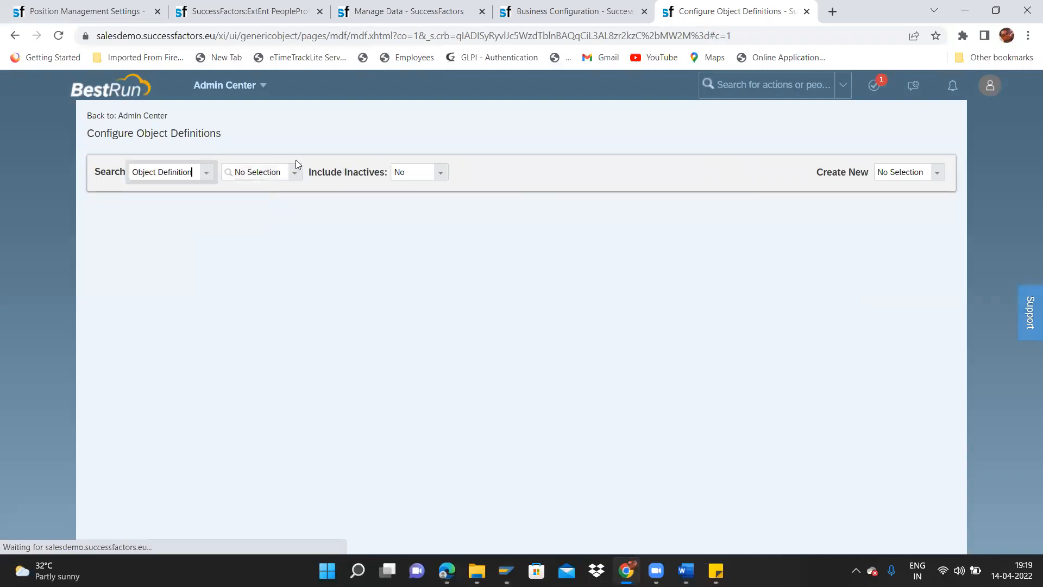
pyautogui.click(294, 182)
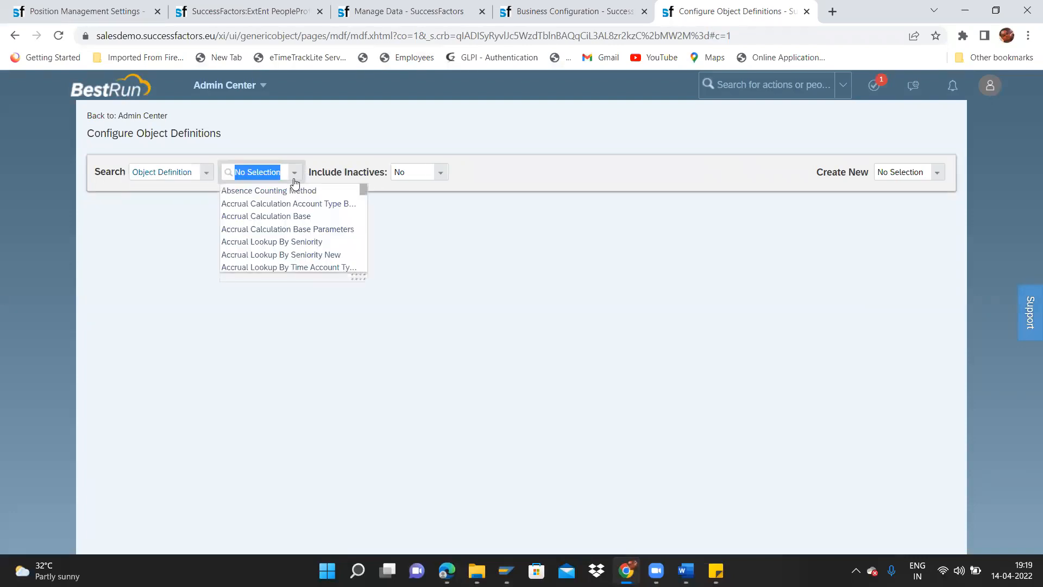
pyautogui.write('departmen')
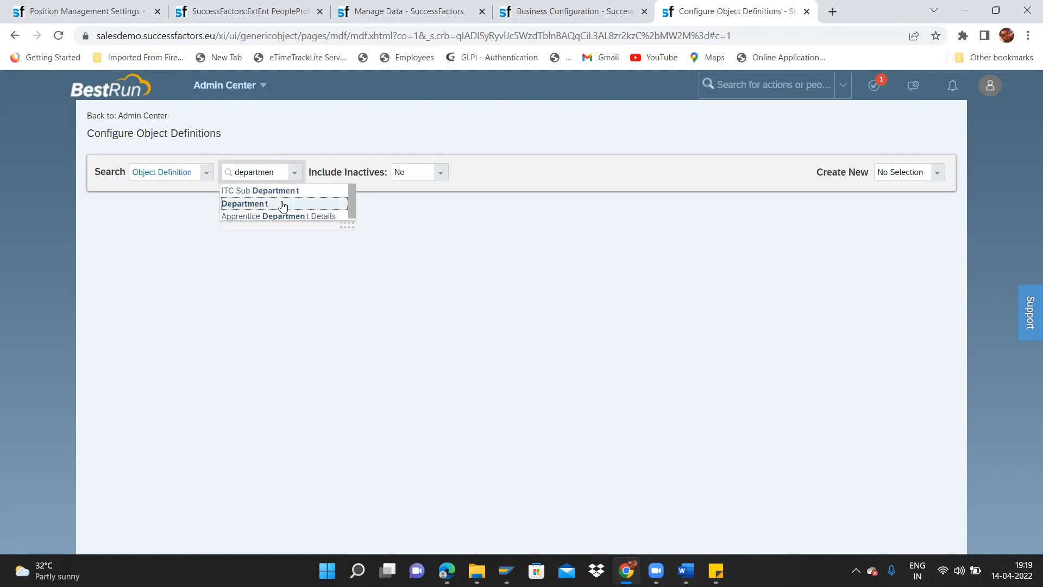
pyautogui.click(281, 204)
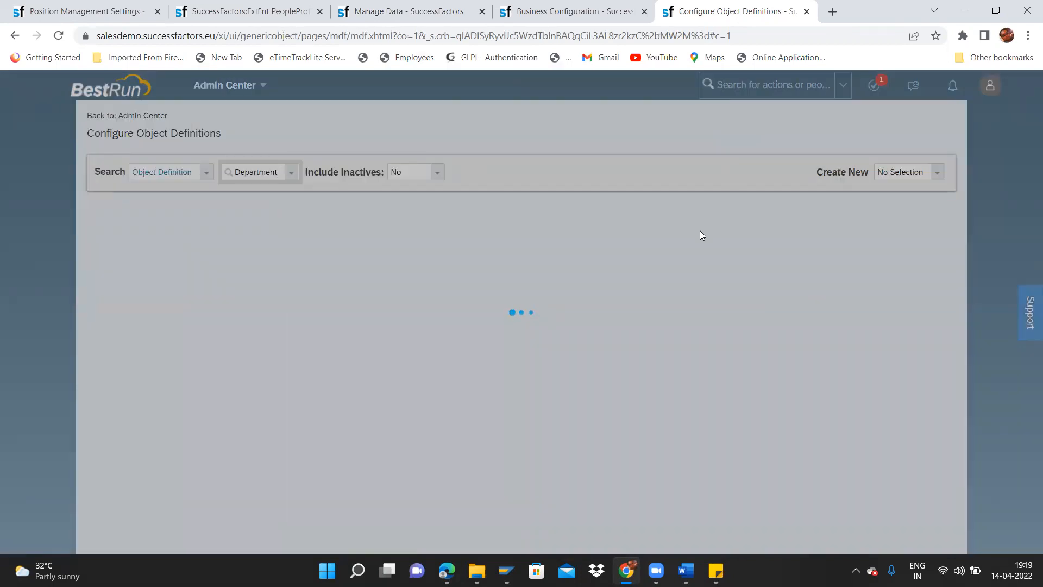
# Step: Find the cust_toDivision association in Department's Associations, then return to Manage Data
pyautogui.scroll(-10, 992, 371)
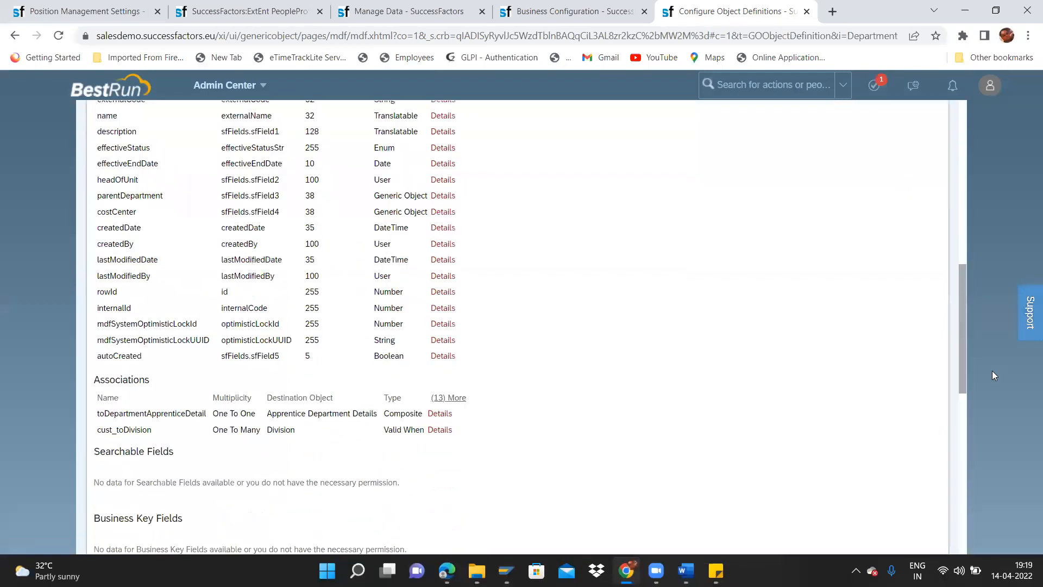
pyautogui.scroll(2, 992, 442)
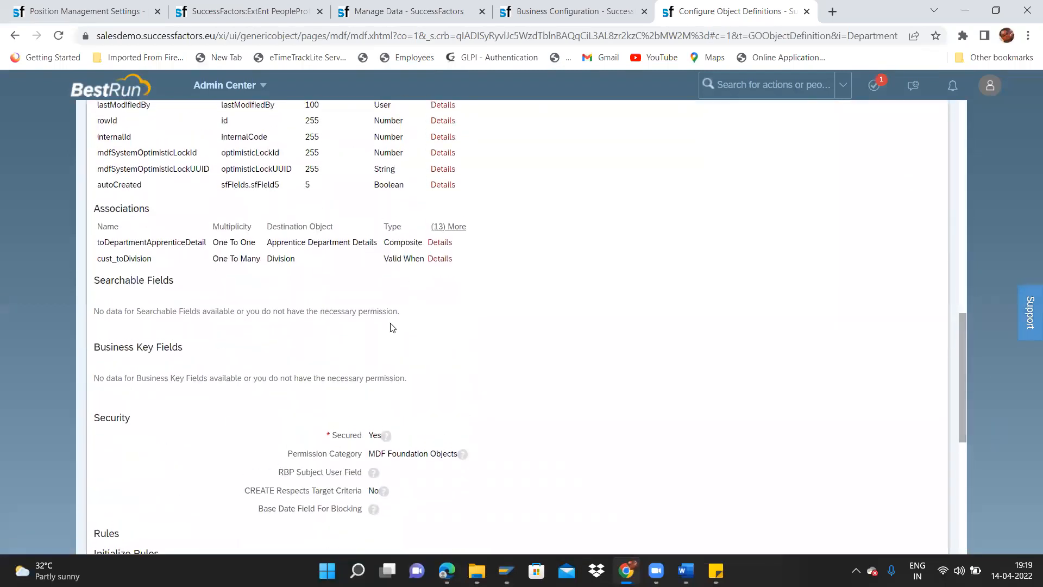
pyautogui.moveTo(99, 258); pyautogui.dragTo(151, 259)
pyautogui.click(246, 13)
pyautogui.click(401, 11)
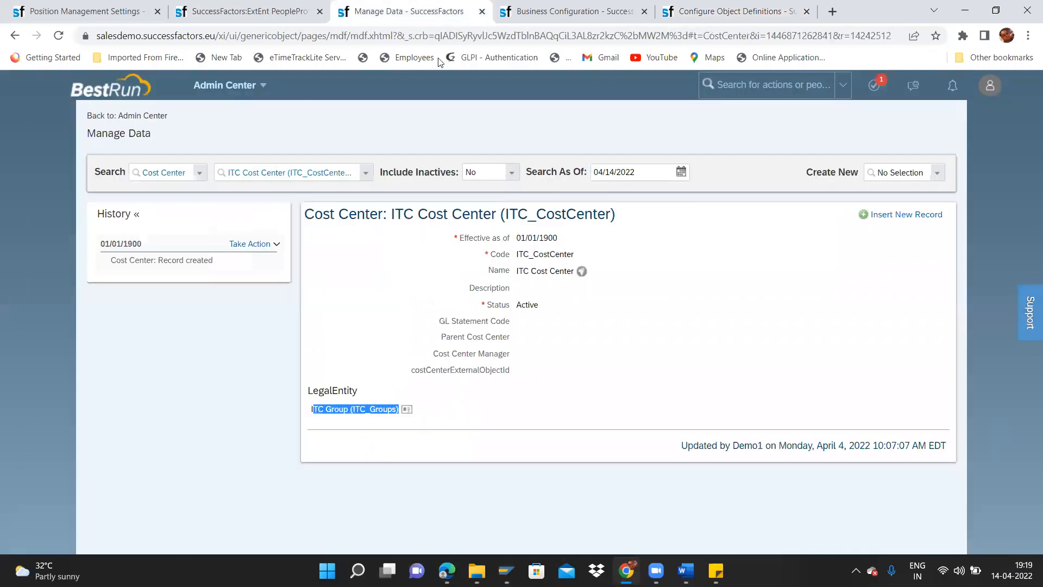
# Step: Return to the department field's details in Business Configuration and close them
pyautogui.click(565, 14)
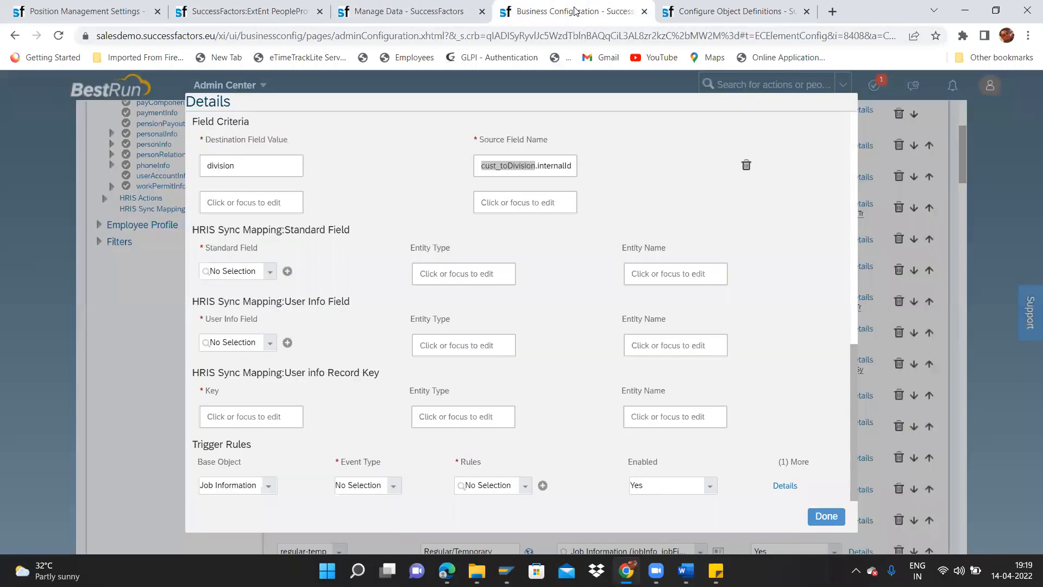
pyautogui.click(567, 322)
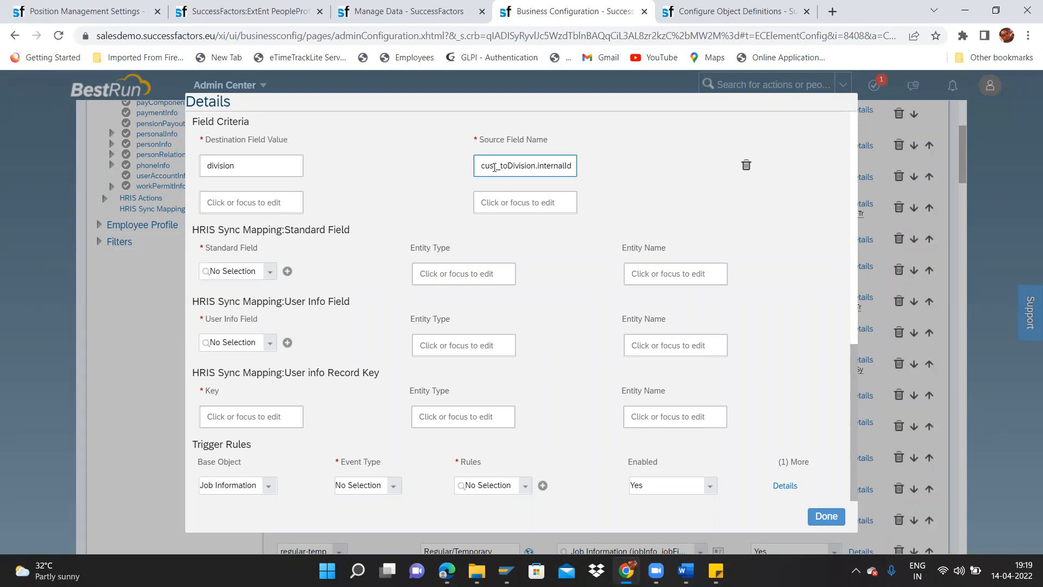
pyautogui.click(826, 517)
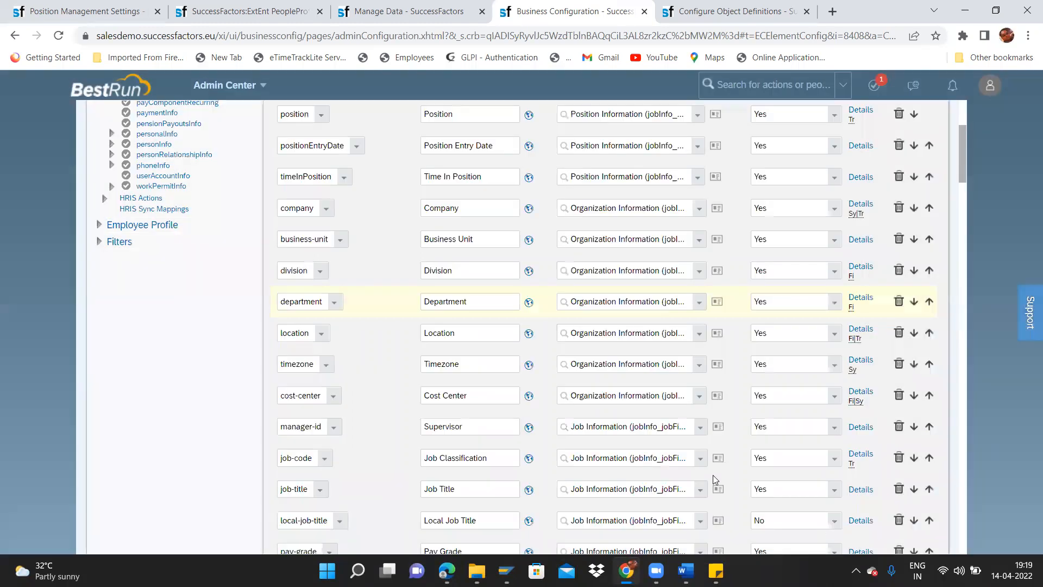
# Step: Review the division field's criteria, business-unit from cust_toBusinessUnit.internalId, and close its details
pyautogui.click(863, 267)
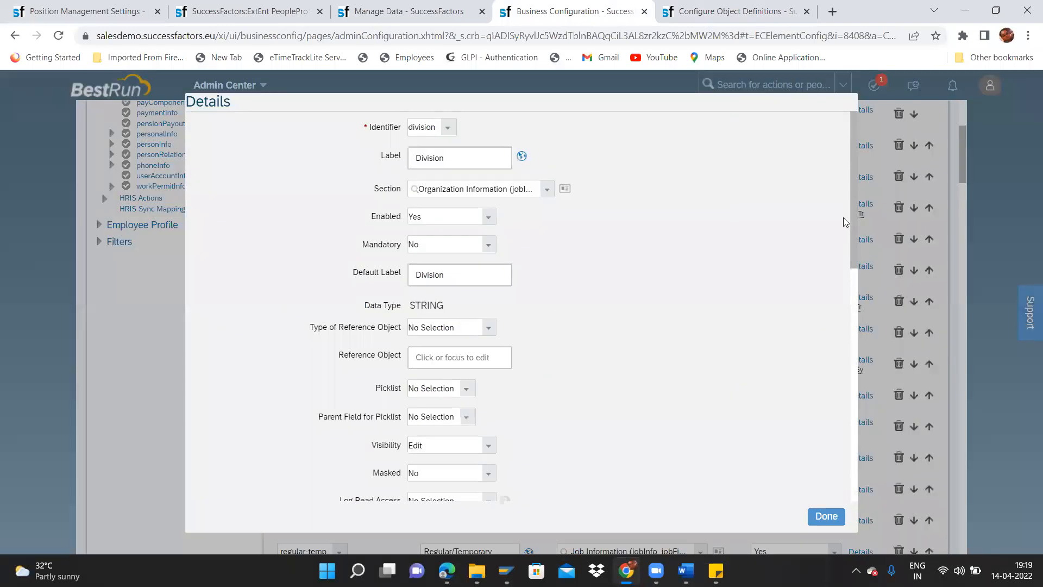
pyautogui.moveTo(851, 237); pyautogui.dragTo(861, 431)
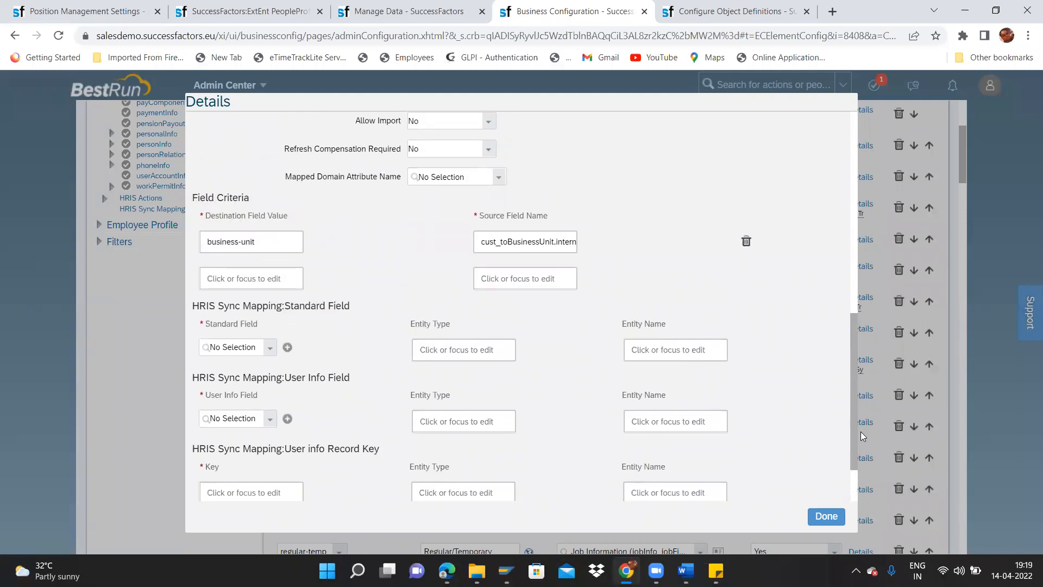
pyautogui.moveTo(545, 241); pyautogui.dragTo(590, 243)
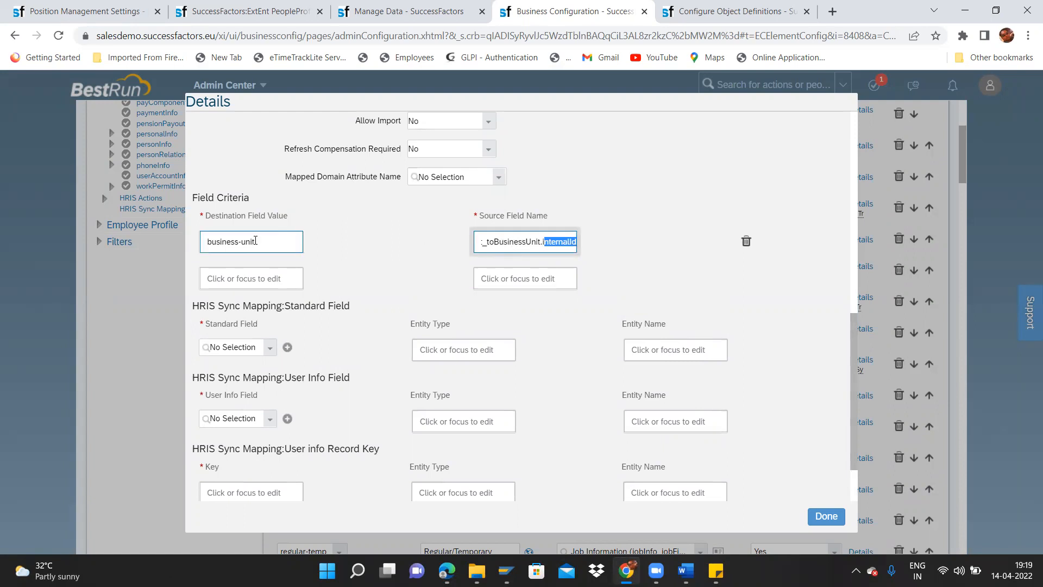
pyautogui.moveTo(262, 242); pyautogui.dragTo(104, 214)
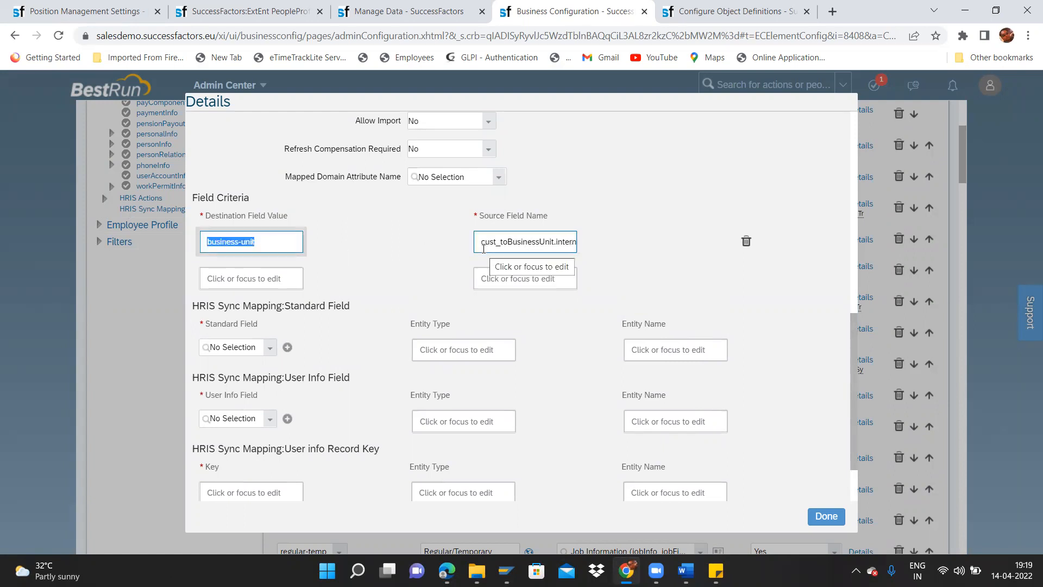
pyautogui.click(841, 521)
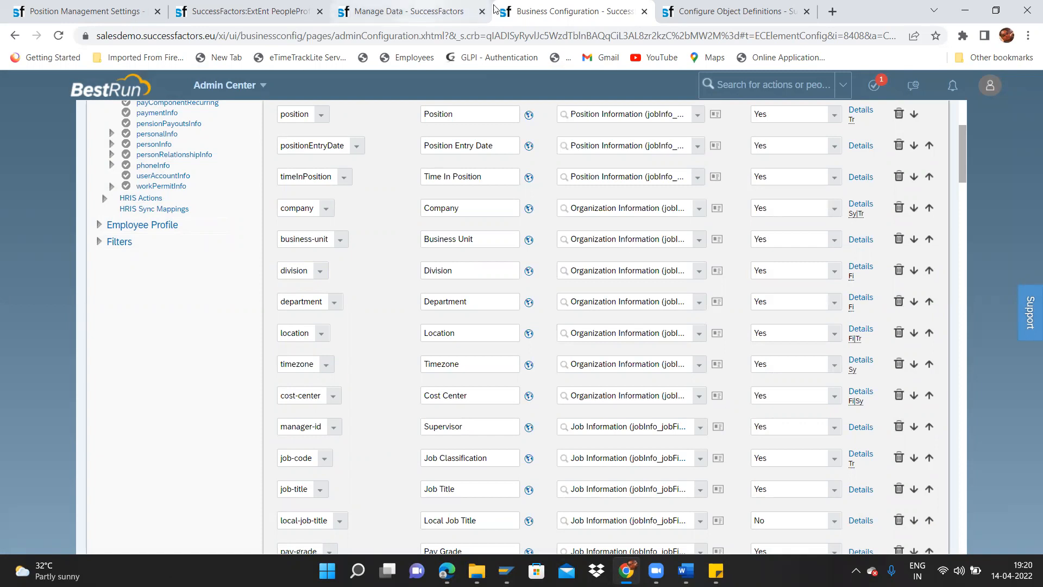
# Step: Recheck the cust_toDivision association on the Department object definition
pyautogui.click(698, 12)
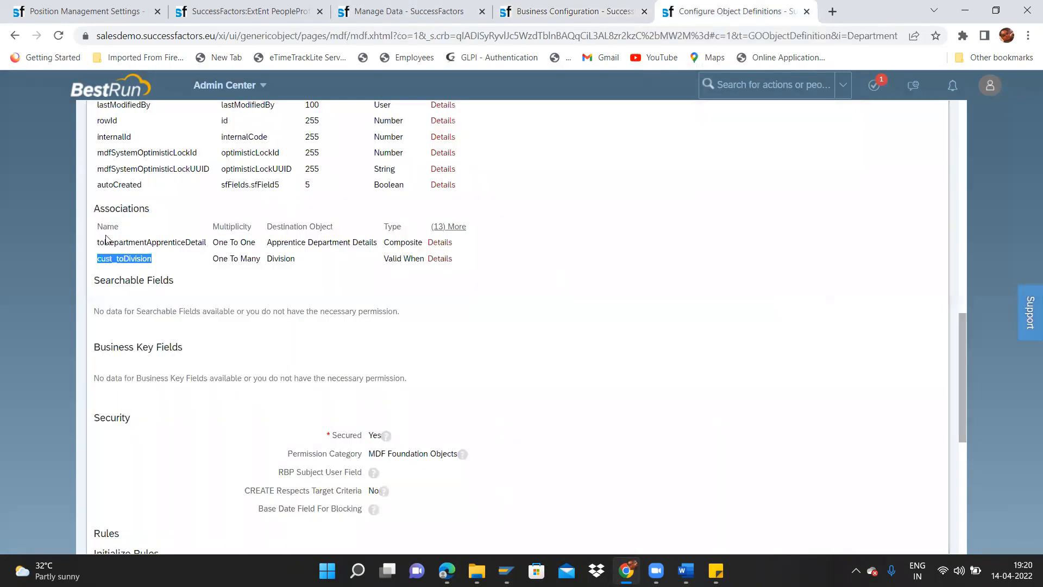
pyautogui.click(105, 255)
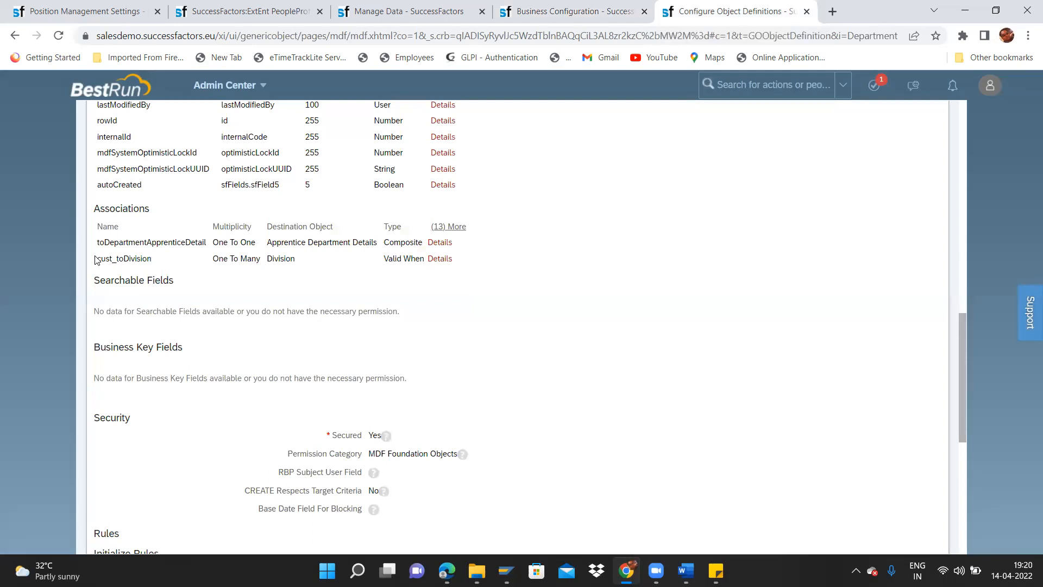
pyautogui.moveTo(96, 259); pyautogui.dragTo(153, 260)
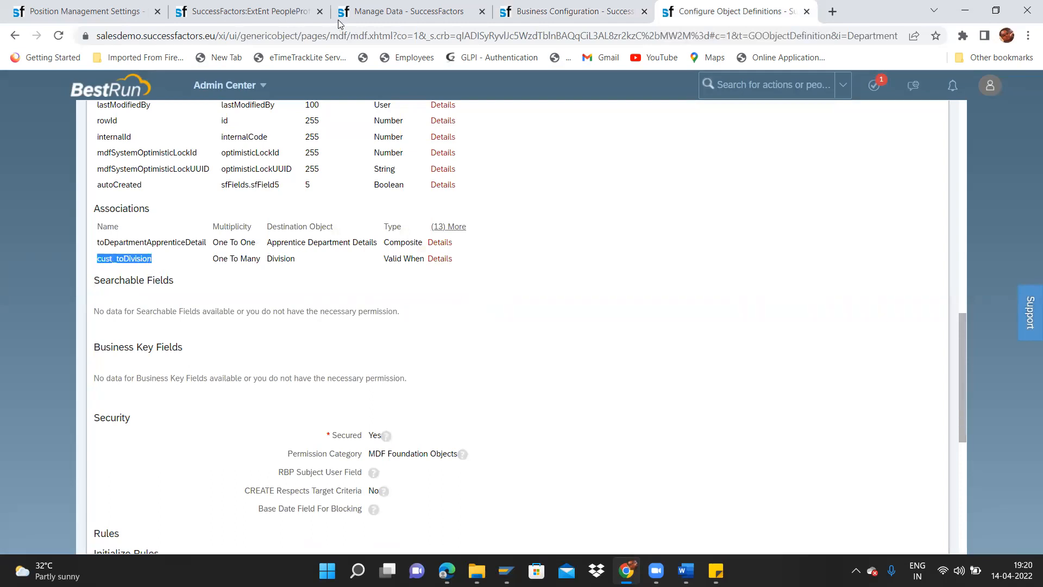
# Step: Set the Manage Data search type to Department, then return to the new-hire form
pyautogui.click(539, 11)
pyautogui.click(403, 2)
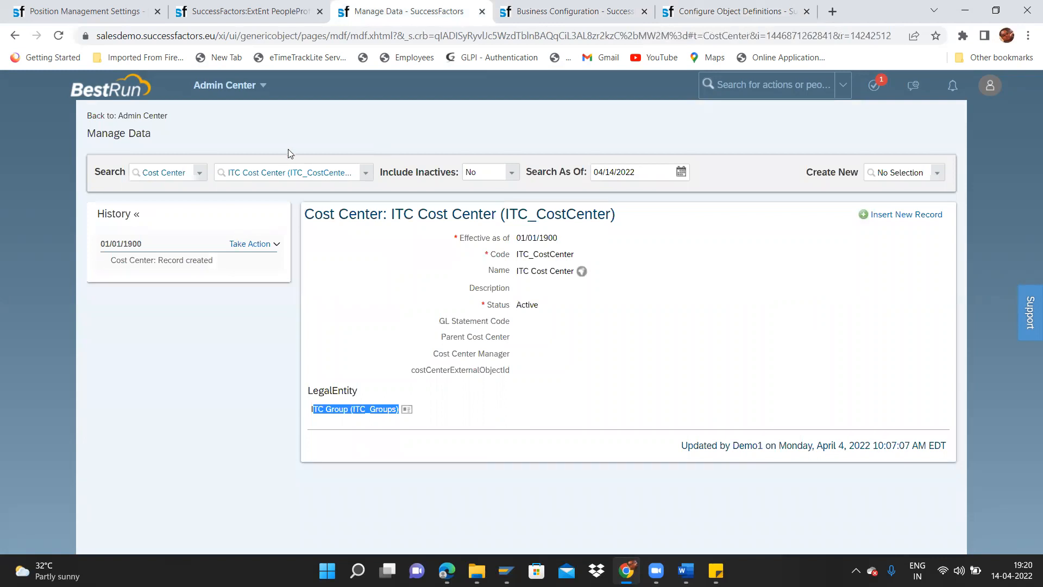
pyautogui.click(200, 174)
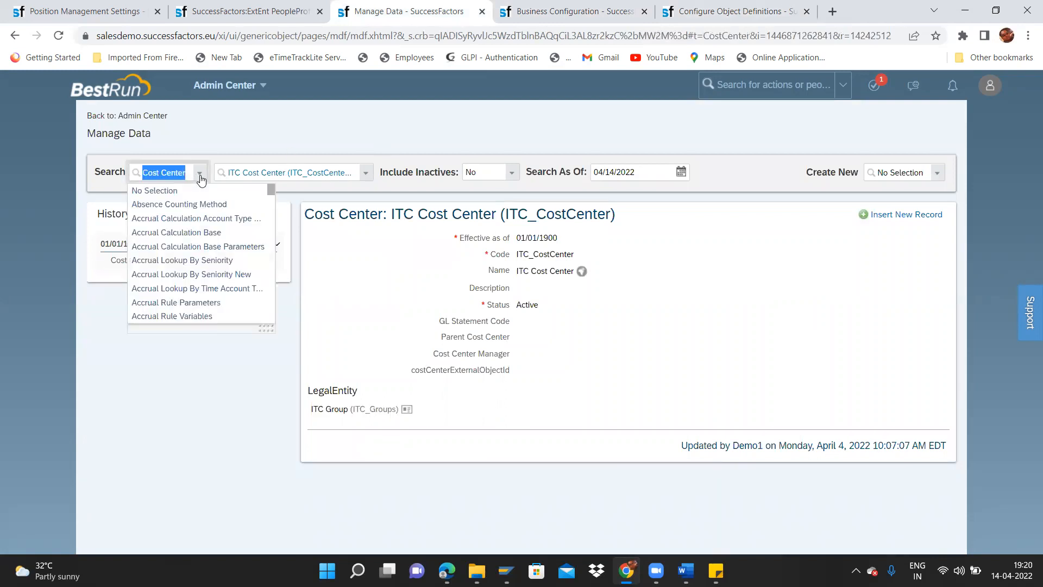
pyautogui.write('department')
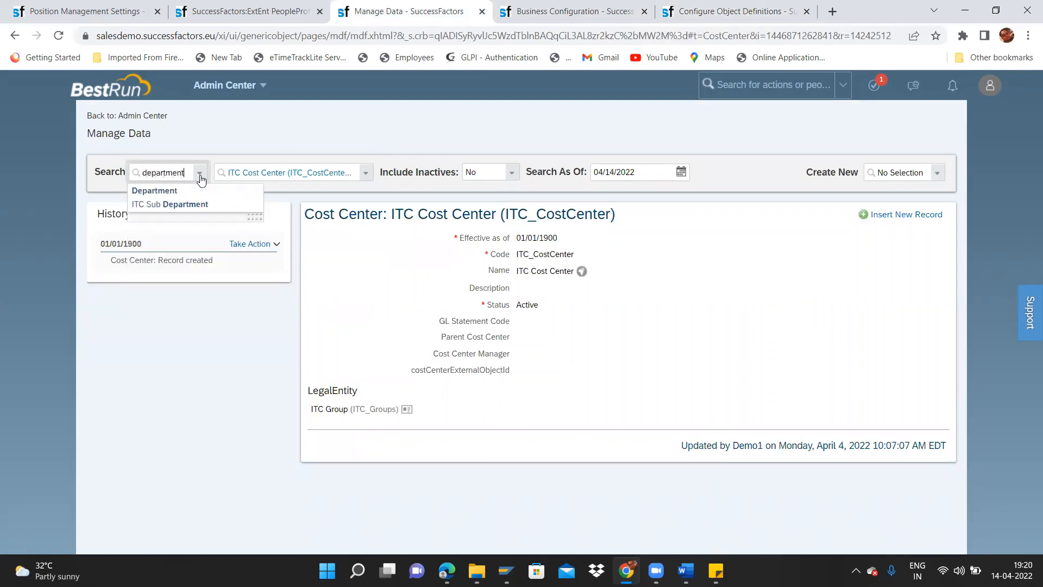
pyautogui.click(200, 191)
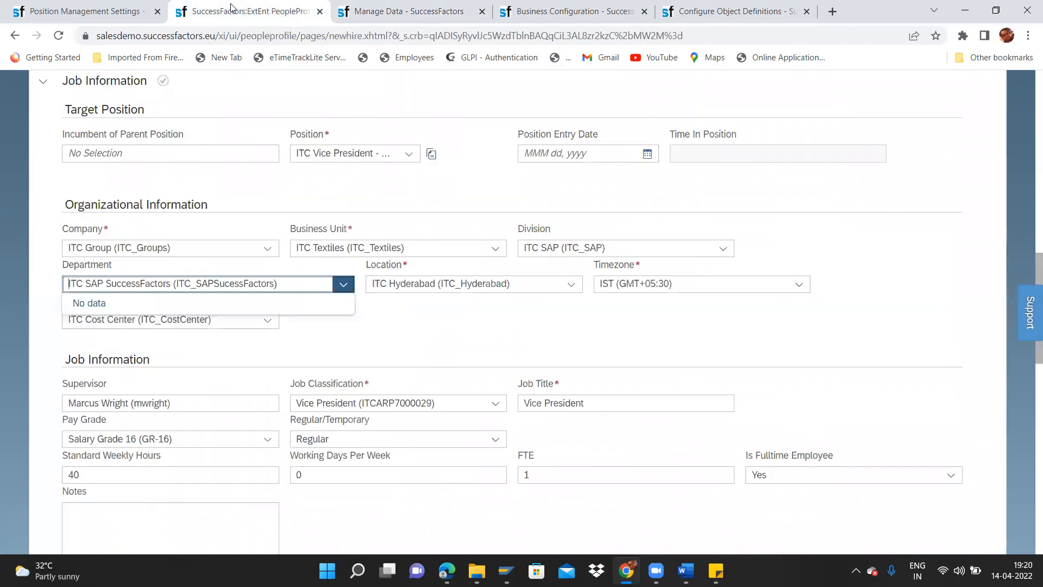
pyautogui.click(234, 11)
pyautogui.click(343, 284)
pyautogui.click(666, 245)
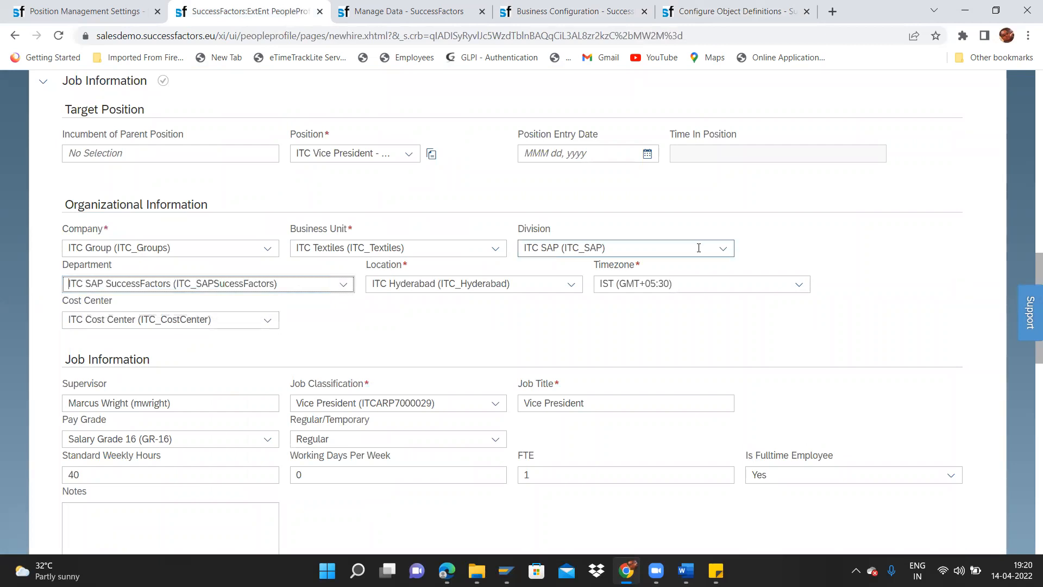
pyautogui.click(723, 248)
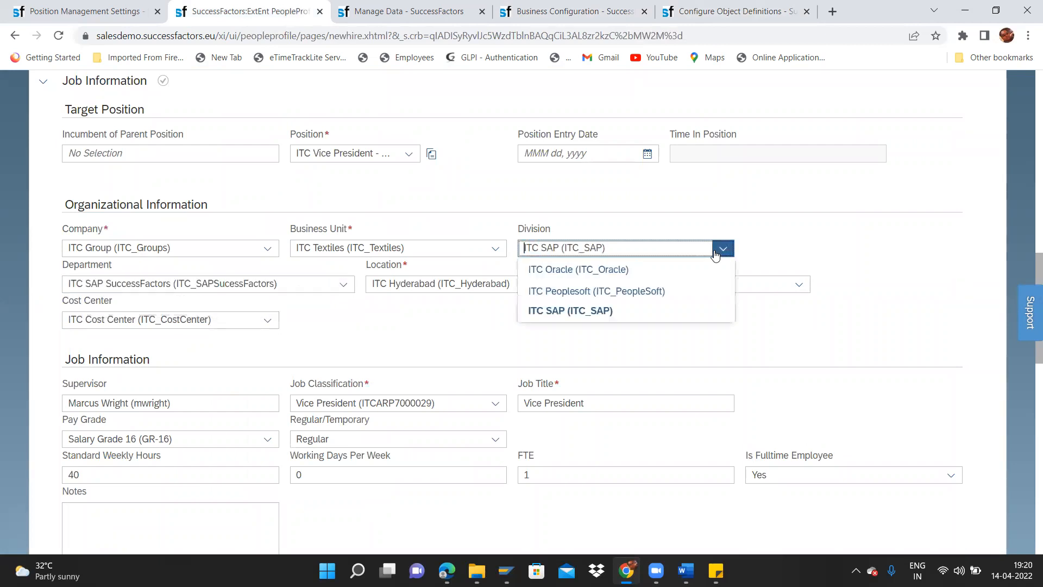
pyautogui.click(601, 291)
pyautogui.click(344, 284)
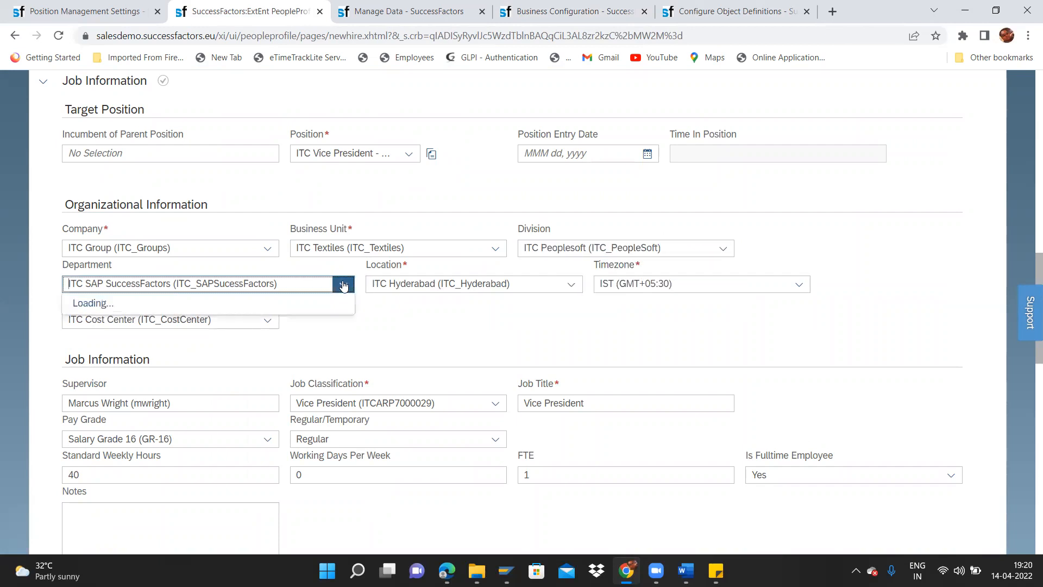
pyautogui.click(723, 248)
pyautogui.click(607, 312)
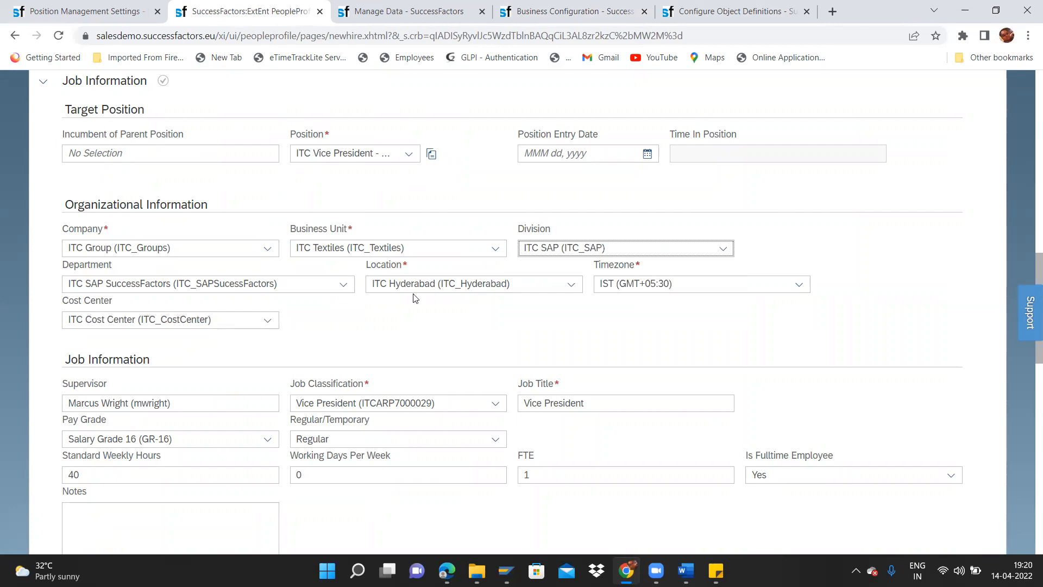
pyautogui.click(342, 285)
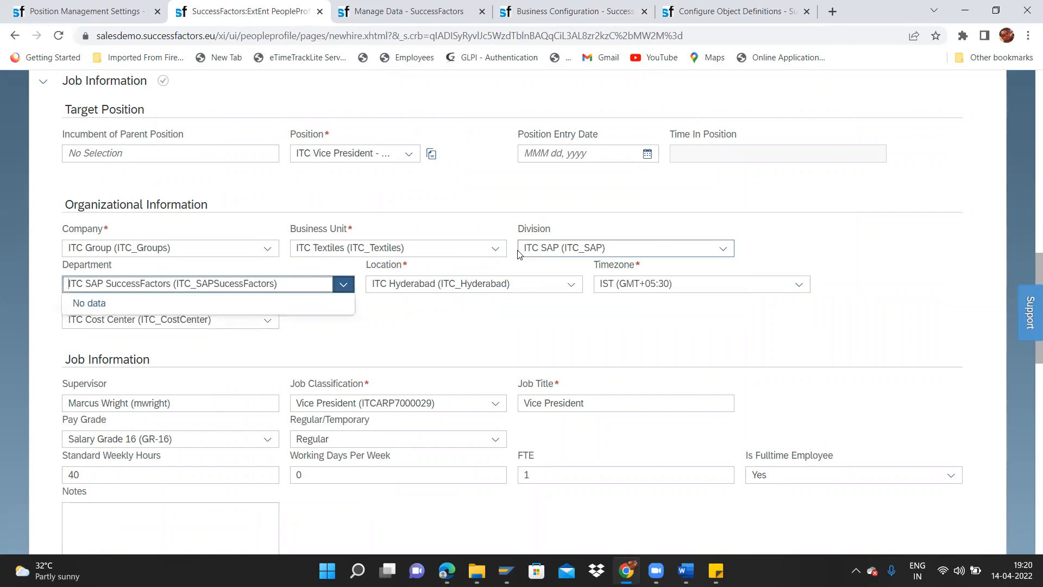
pyautogui.click(515, 266)
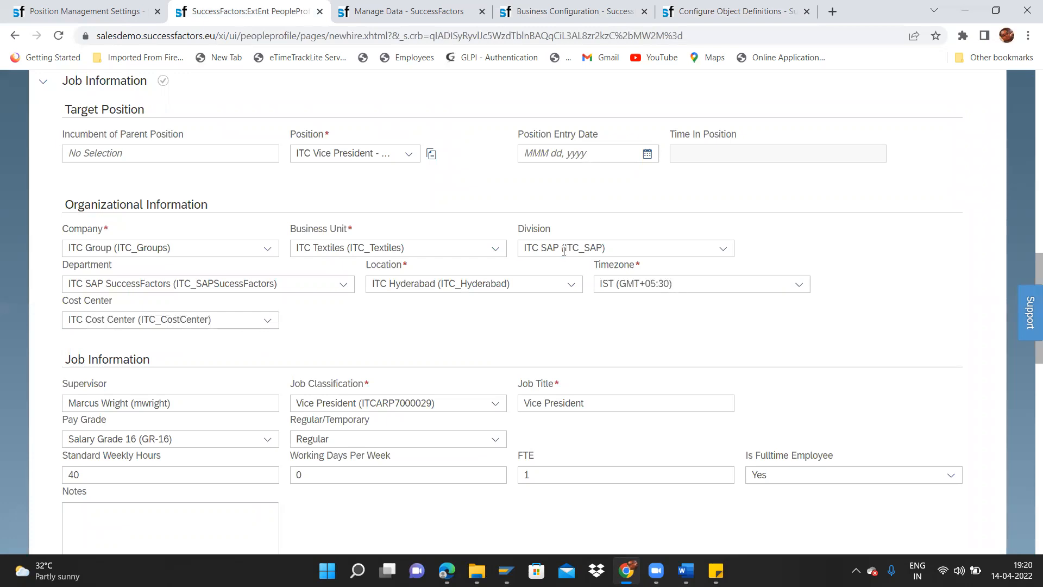
pyautogui.moveTo(526, 248); pyautogui.dragTo(550, 248)
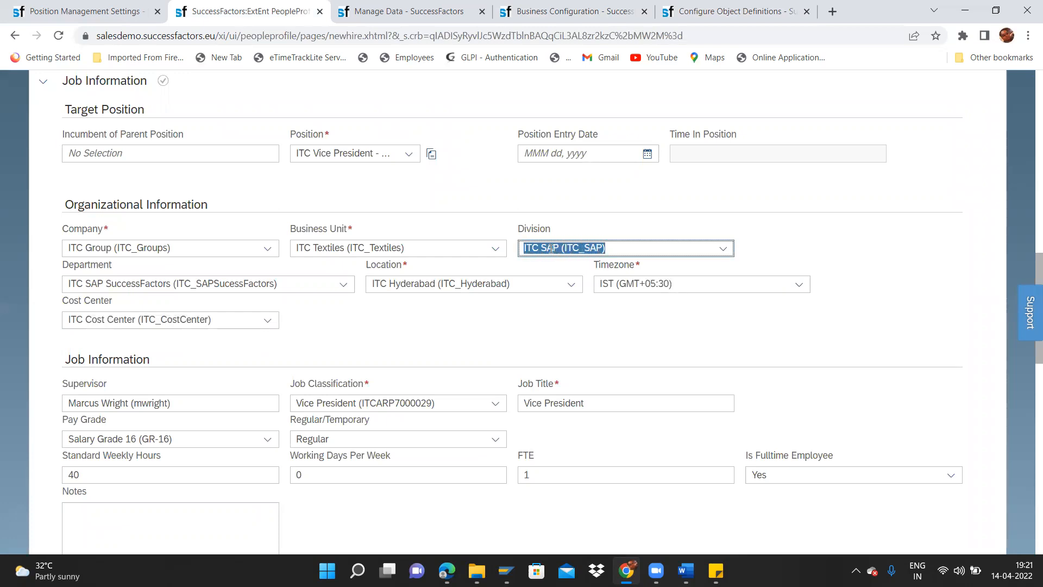
pyautogui.click(525, 238)
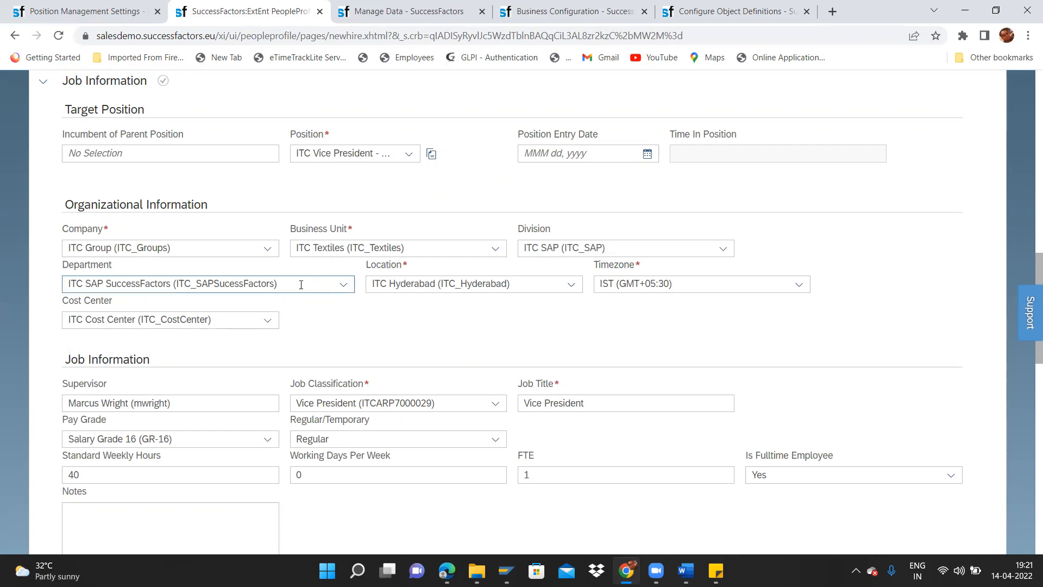
pyautogui.moveTo(287, 284); pyautogui.dragTo(54, 292)
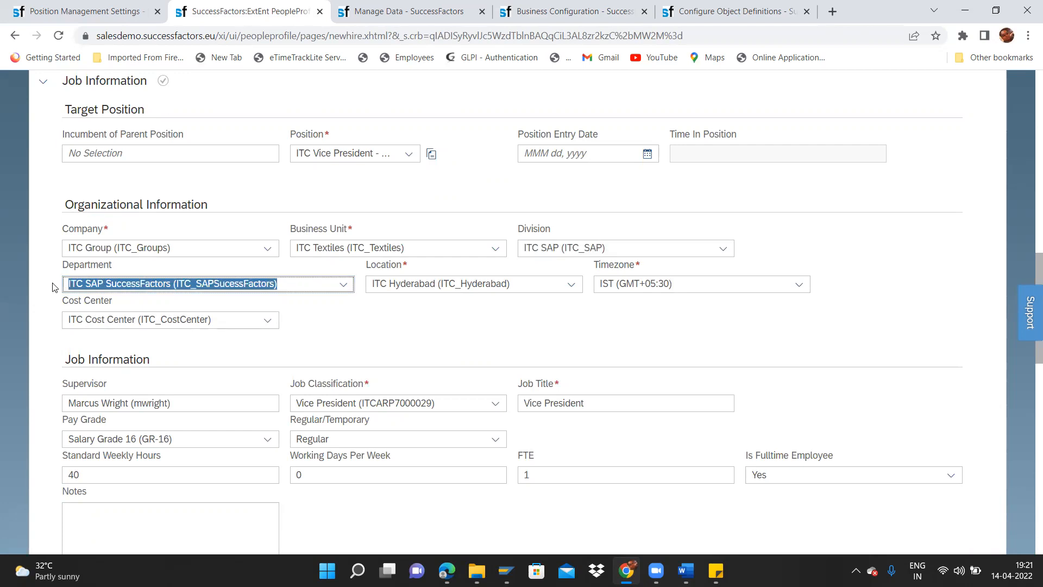
pyautogui.click(425, 7)
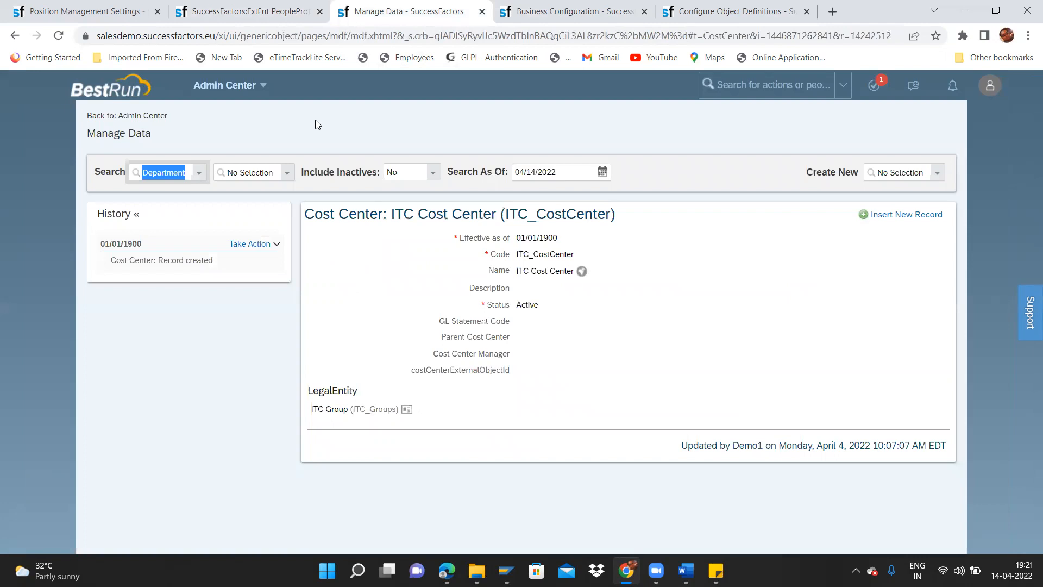
# Step: Open the ITC SAP SuccessFactors department record, note its 01/01/1900 start date, and return
pyautogui.click(287, 173)
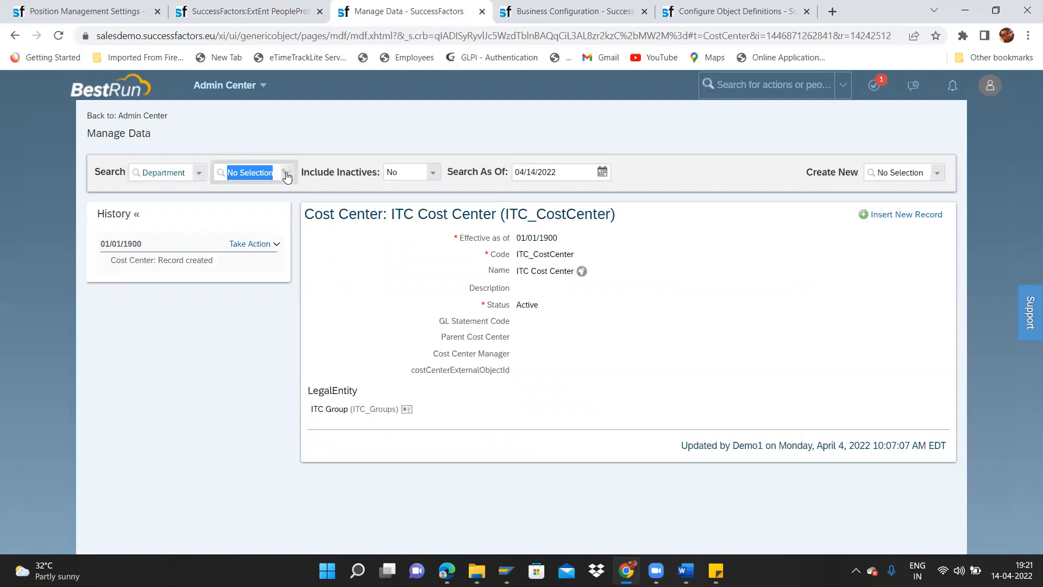
pyautogui.hotkey('ctrl', 'v')
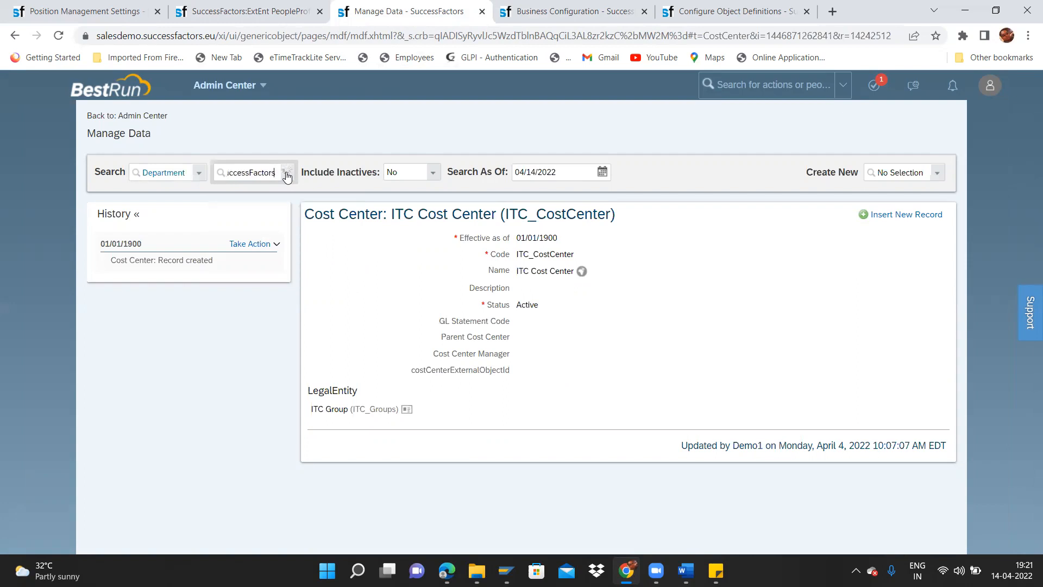
pyautogui.click(270, 190)
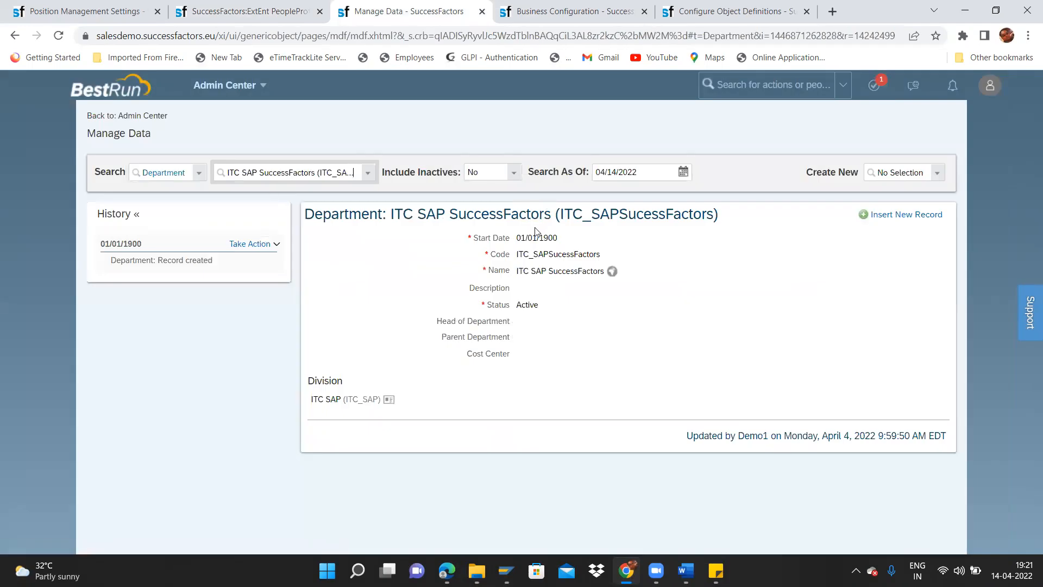
pyautogui.moveTo(515, 241); pyautogui.dragTo(578, 243)
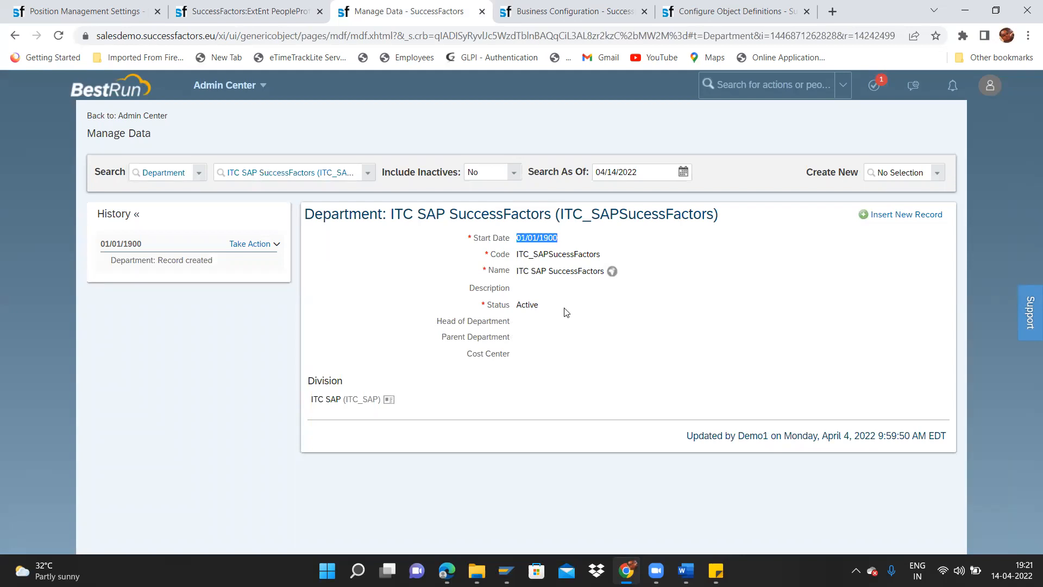
pyautogui.click(274, 9)
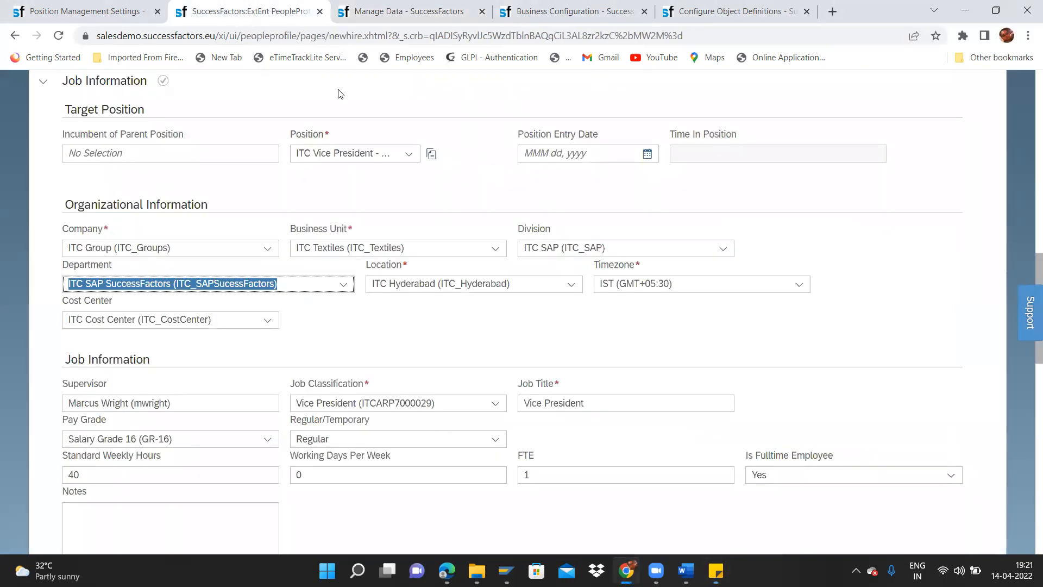
# Step: Verify the form's Business Unit ITC Textiles and Division ITC SAP, then return to Manage Data
pyautogui.click(333, 39)
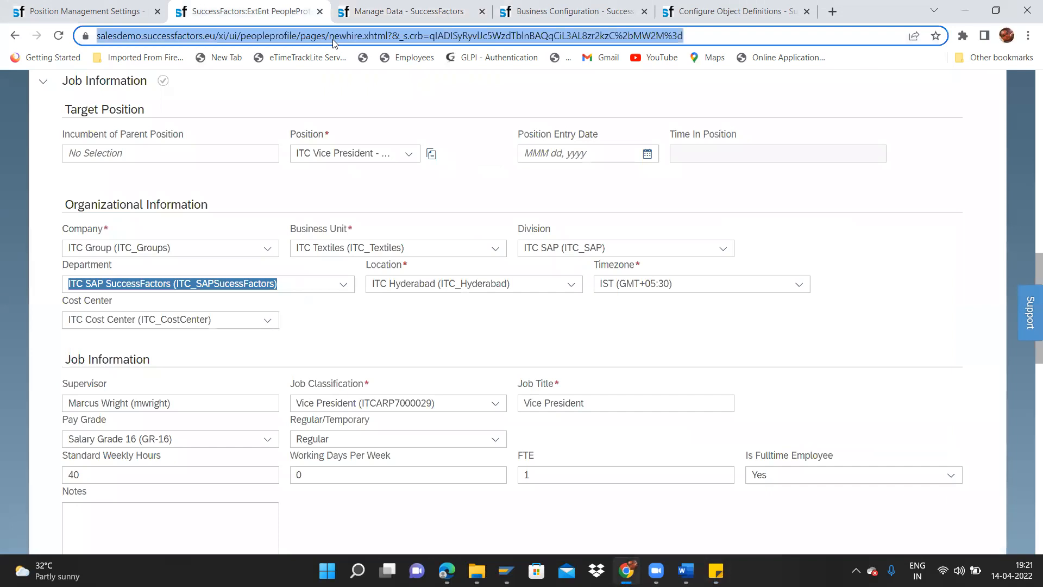
pyautogui.click(505, 249)
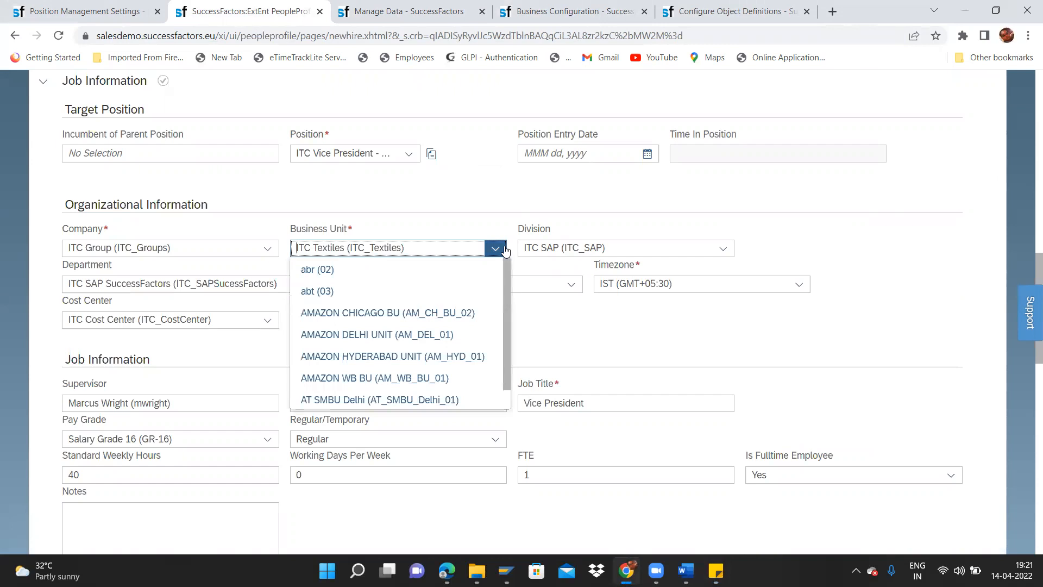
pyautogui.hotkey('alt', 'Tab')
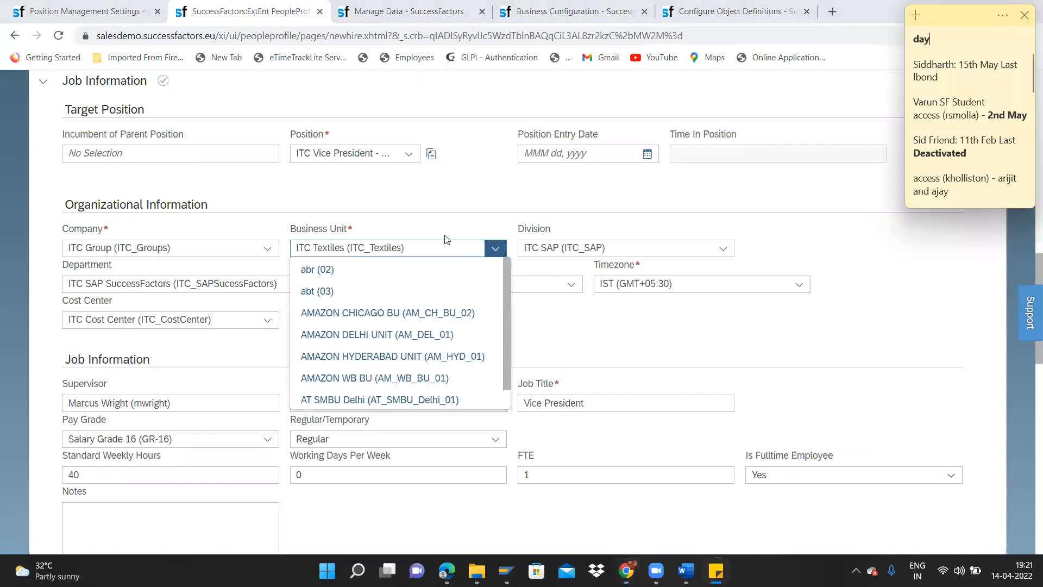
pyautogui.click(466, 217)
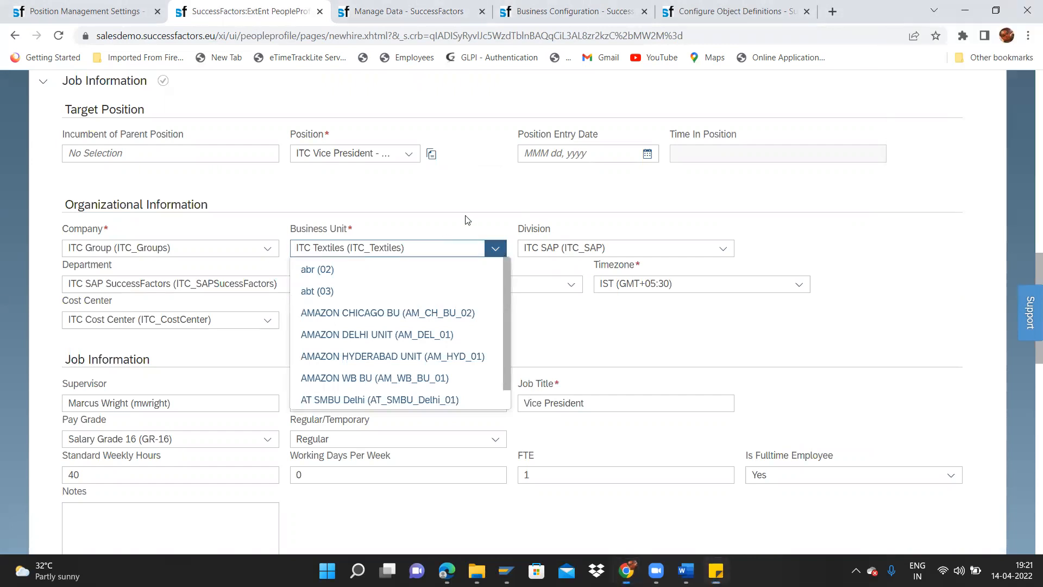
pyautogui.click(629, 248)
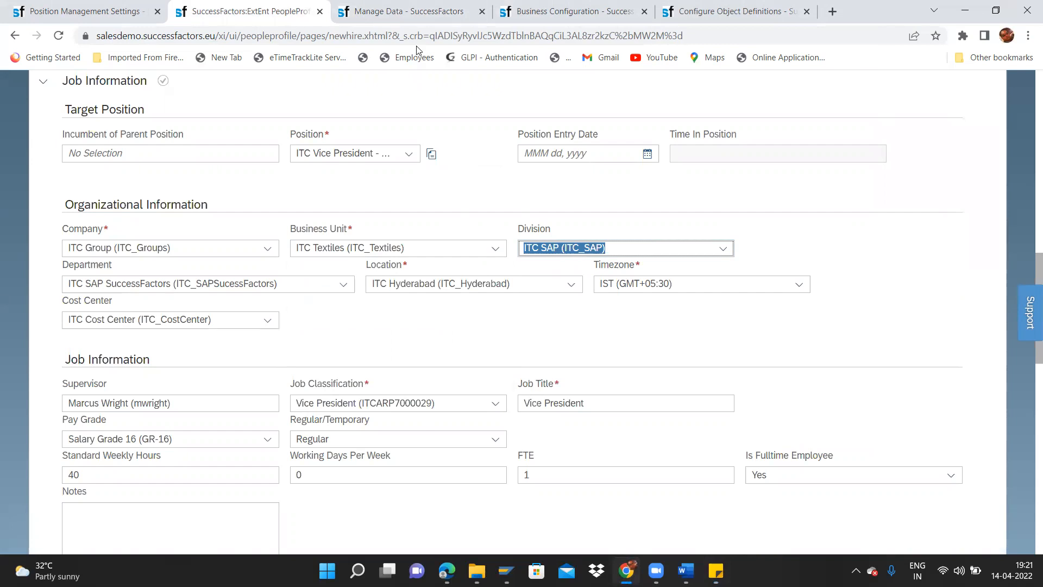
pyautogui.click(405, 7)
# Step: Change the Manage Data search type from Department to Division
pyautogui.click(367, 178)
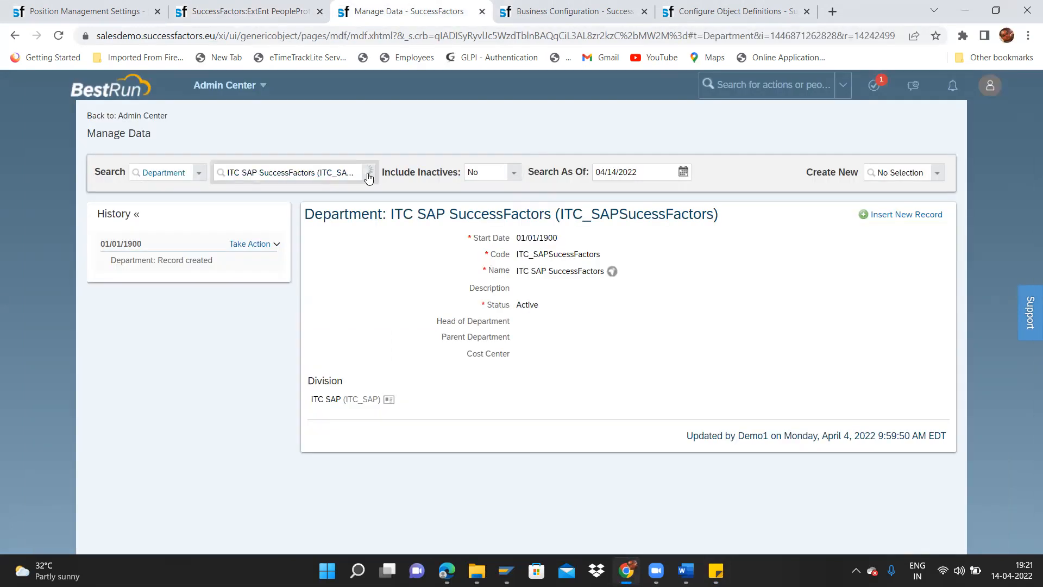
pyautogui.click(200, 172)
pyautogui.write('divisio')
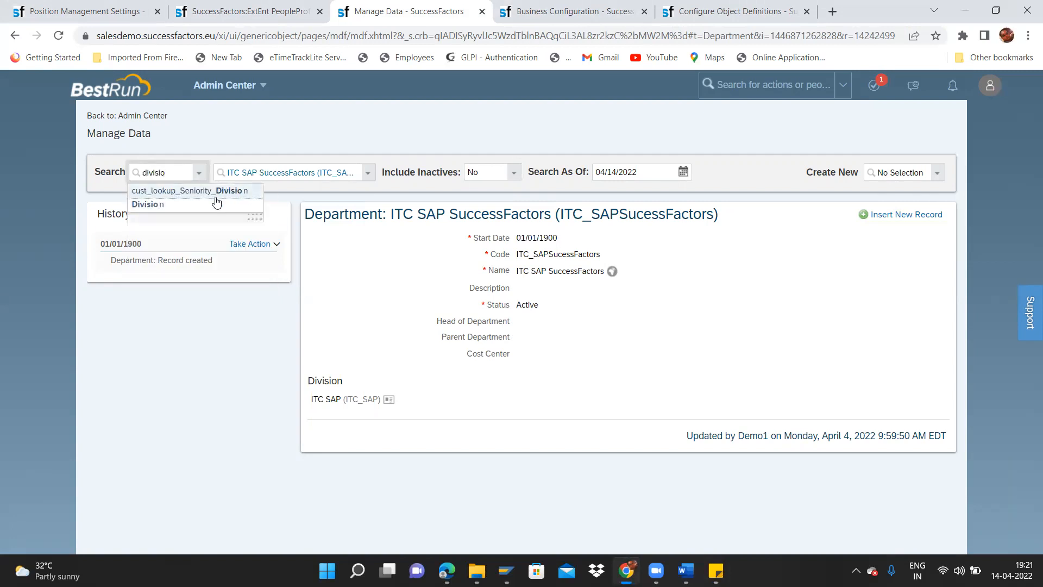
pyautogui.click(218, 203)
# Step: Open the ITC SAP division record, confirm business unit ITC Textiles, and return to the form
pyautogui.click(275, 173)
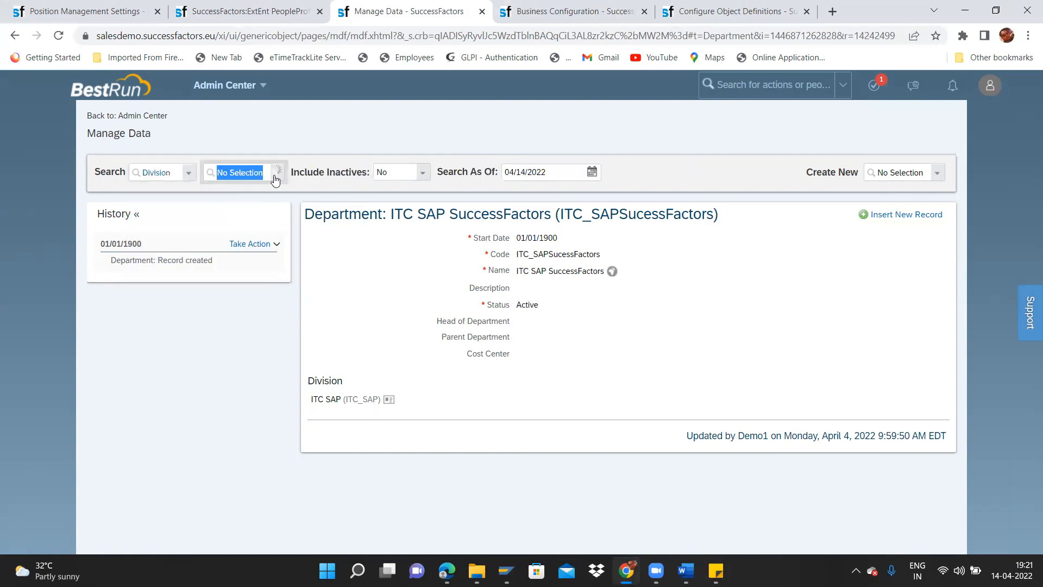
pyautogui.press('Return')
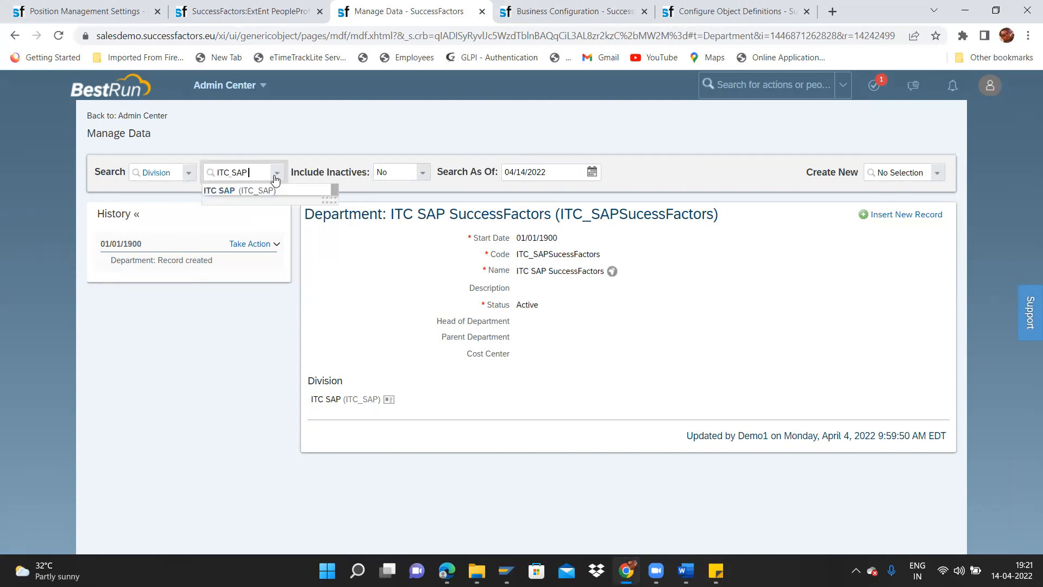
pyautogui.click(274, 186)
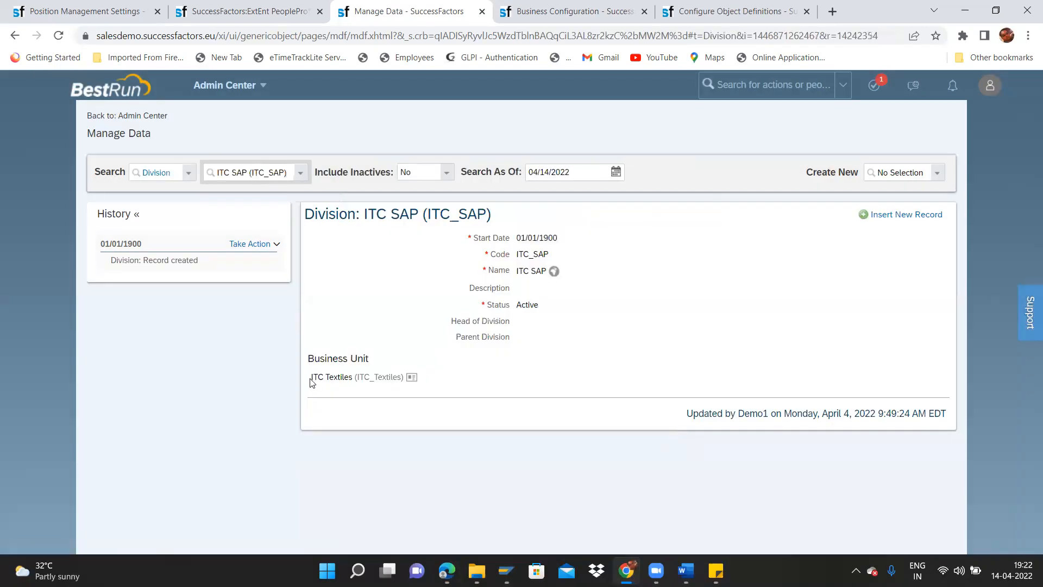
pyautogui.moveTo(311, 382); pyautogui.dragTo(423, 384)
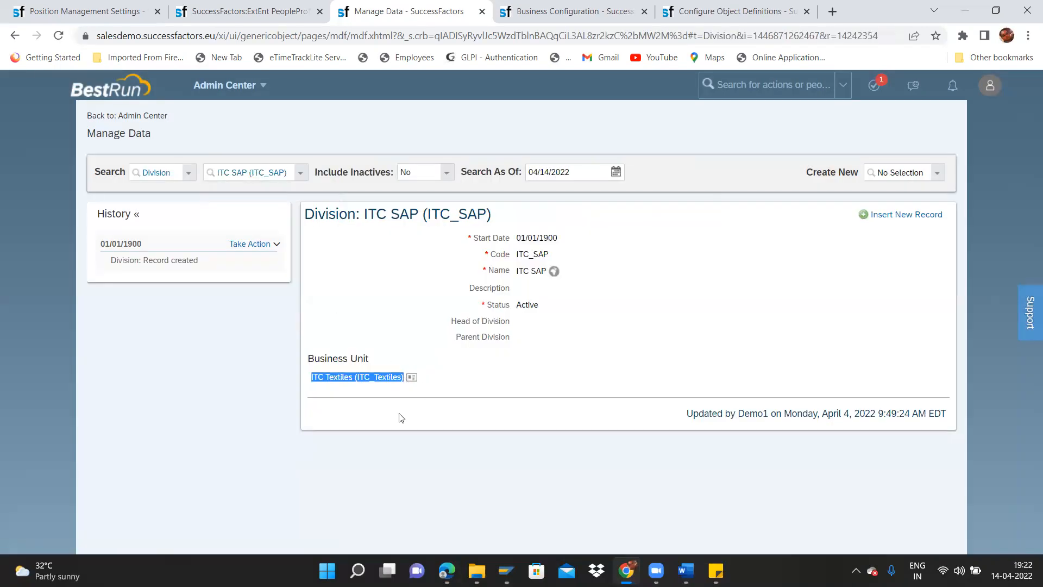
pyautogui.hotkey('alt', 'Tab')
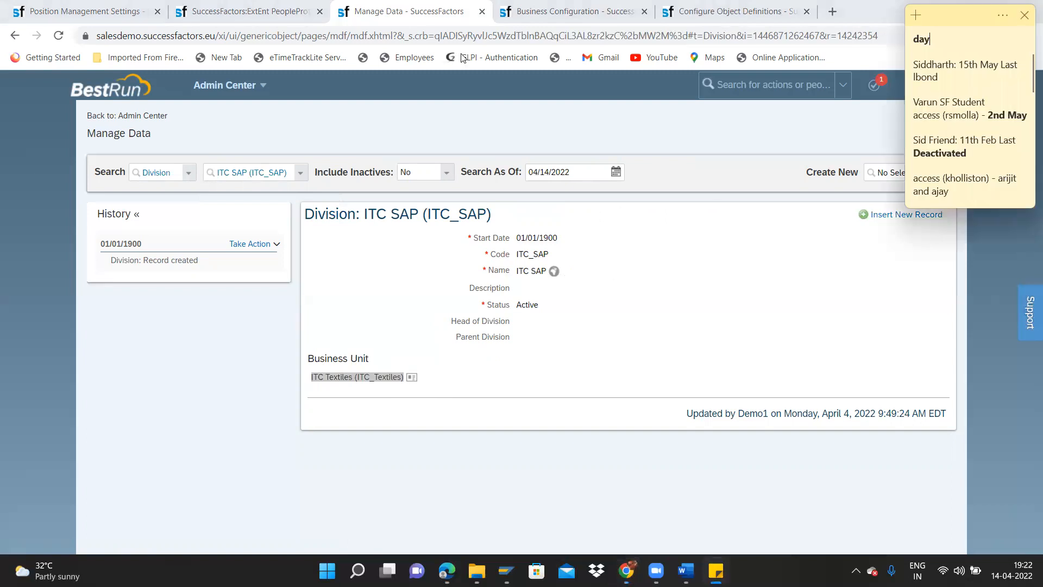
pyautogui.click(269, 13)
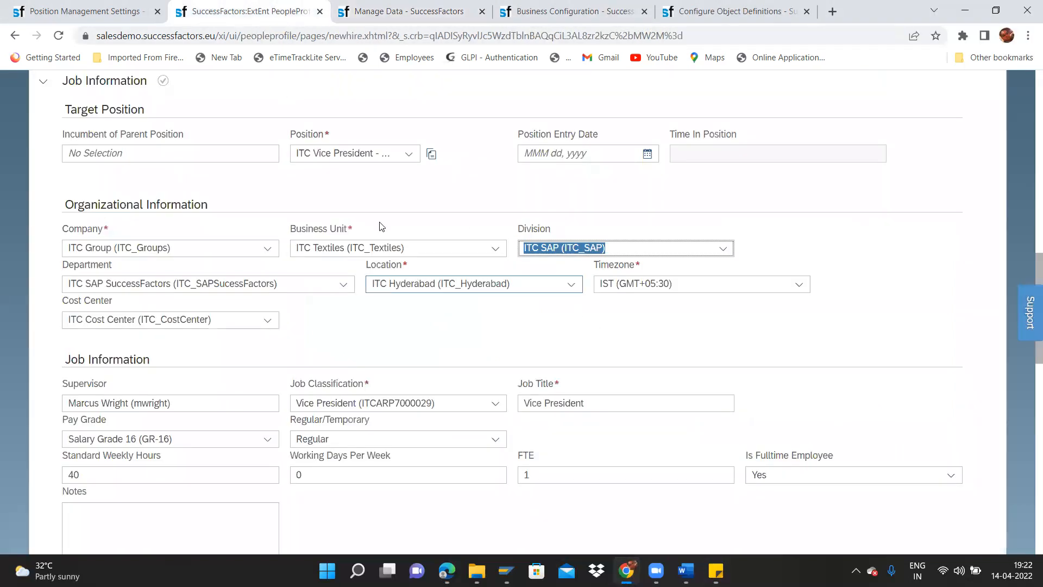
# Step: Review the form's Division options, then return to the Business Configuration jobInfo field list
pyautogui.click(727, 248)
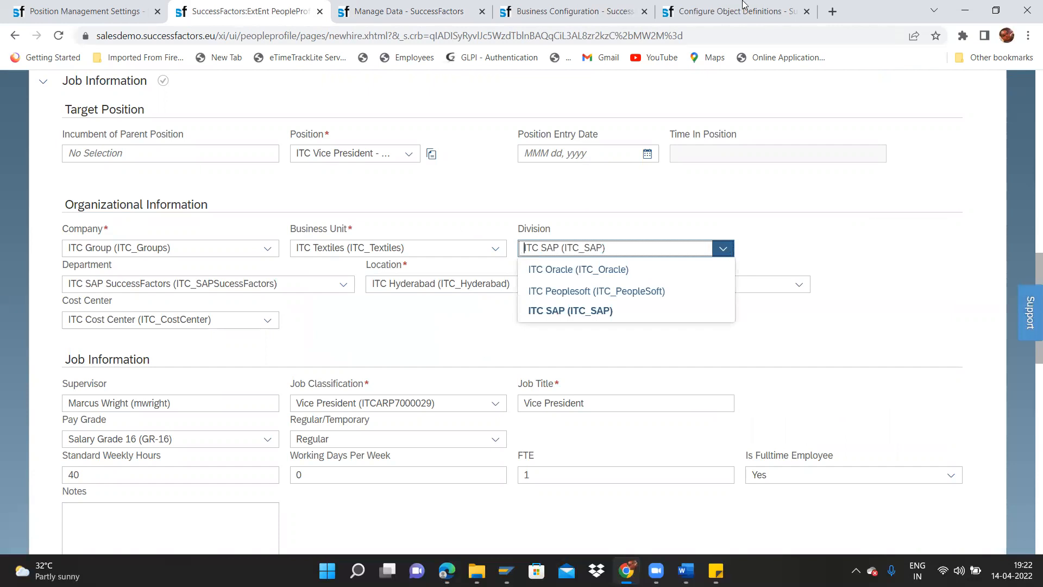
pyautogui.click(84, 11)
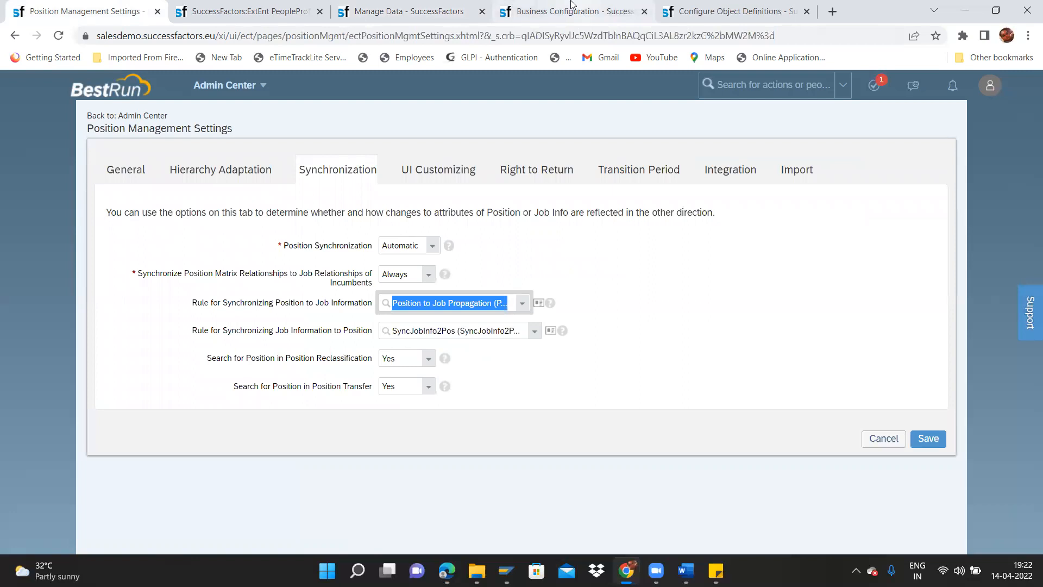
pyautogui.click(406, 11)
pyautogui.click(557, 11)
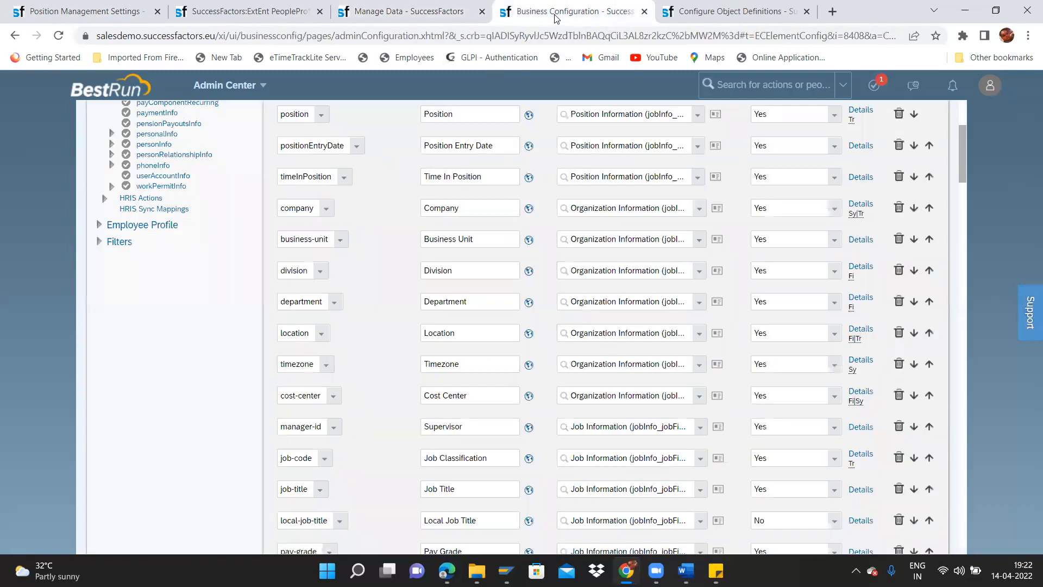
# Step: Check the division field's business-unit criterion via cust_toBusinessUnit.internalId and close its details
pyautogui.click(862, 269)
pyautogui.moveTo(855, 242); pyautogui.dragTo(842, 422)
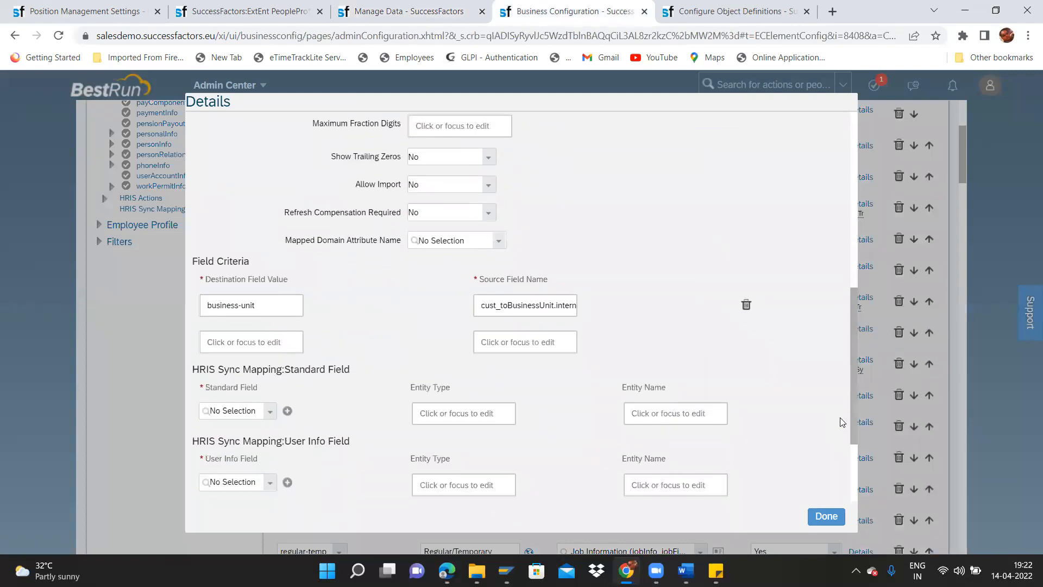
pyautogui.moveTo(563, 306); pyautogui.dragTo(581, 314)
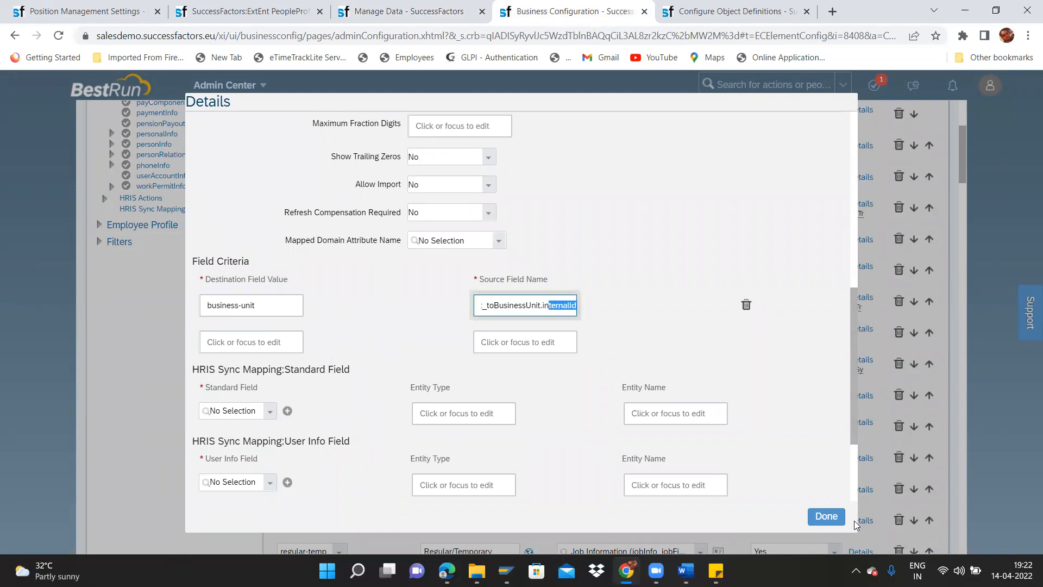
pyautogui.click(826, 517)
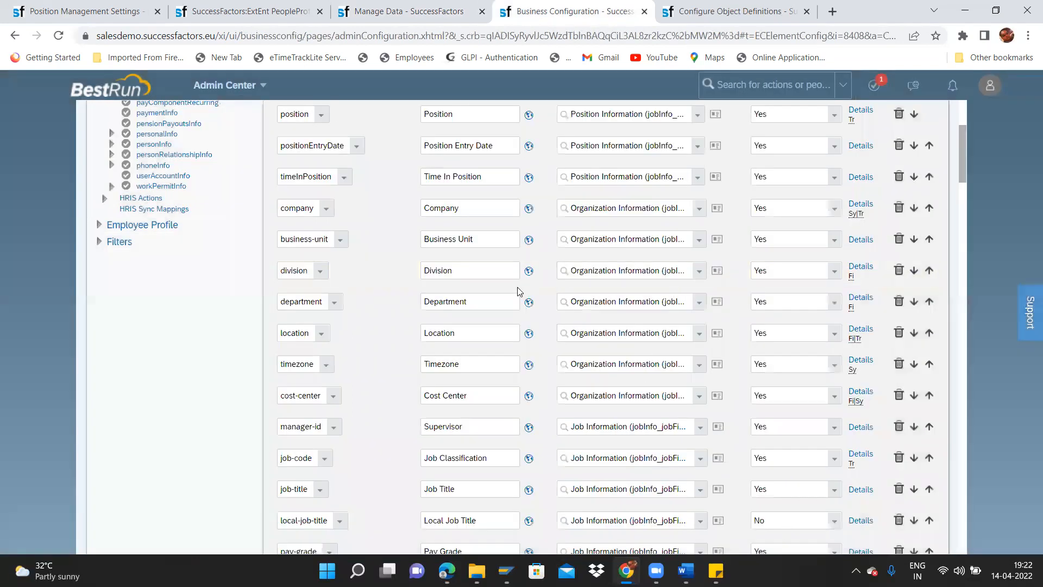
# Step: Delete the division criterion from the department field's Field Criteria
pyautogui.click(863, 300)
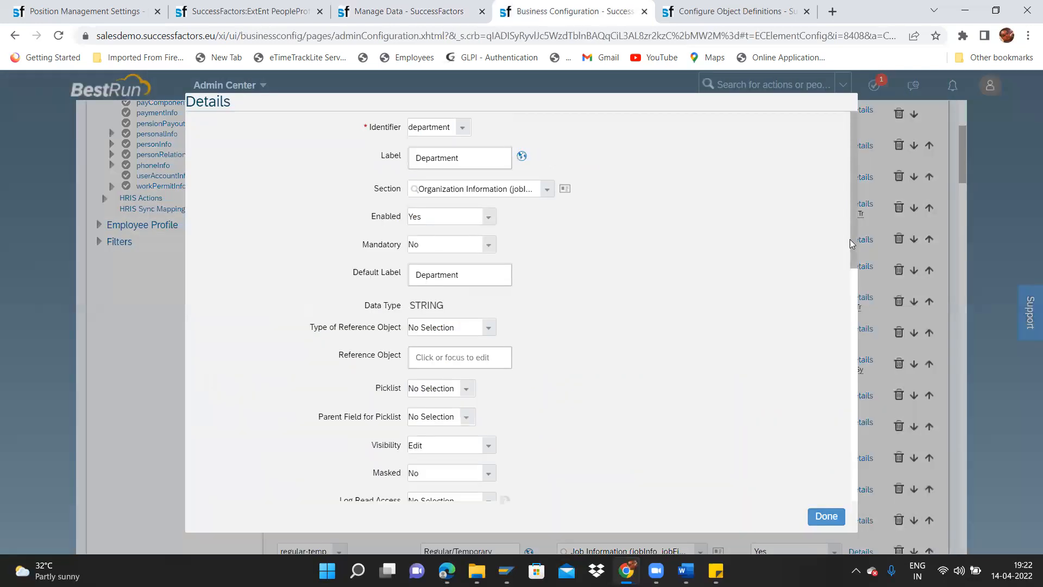
pyautogui.moveTo(851, 253); pyautogui.dragTo(837, 475)
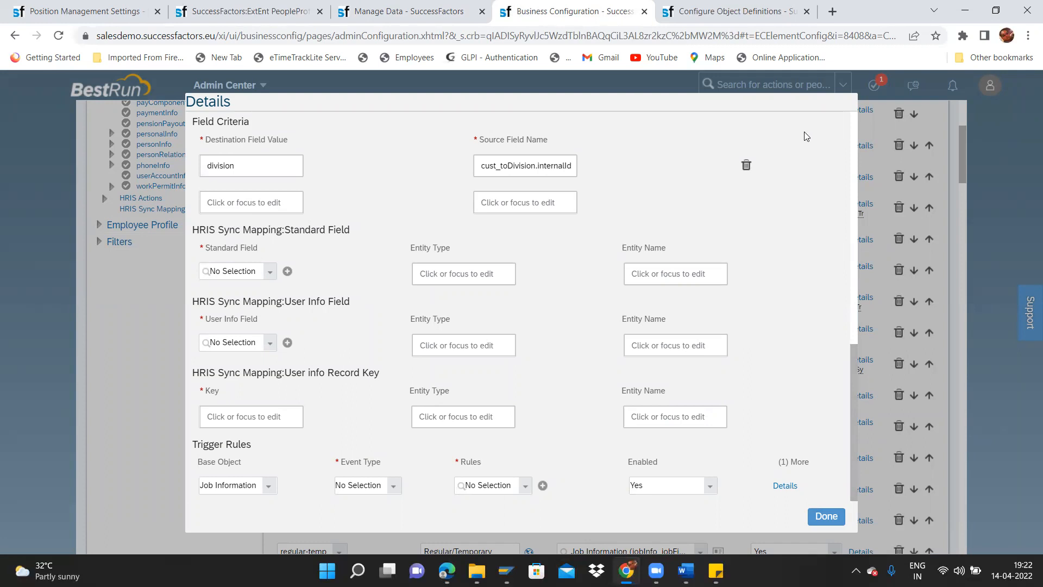
pyautogui.click(746, 165)
pyautogui.click(826, 516)
pyautogui.moveTo(964, 168); pyautogui.dragTo(961, 524)
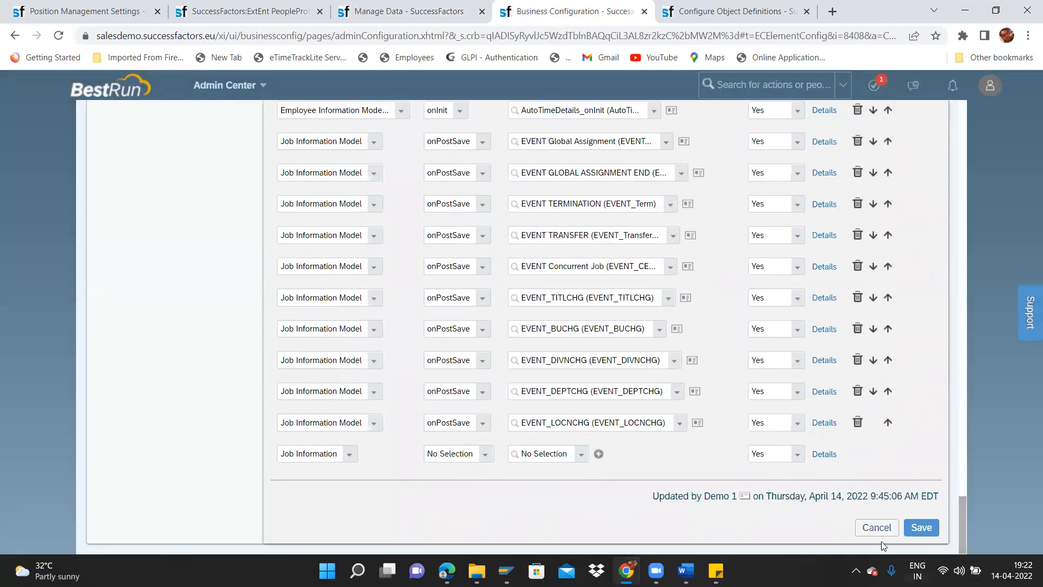
# Step: Save the jobInfo configuration, accepting the EENoticePeriod picklist change for employee-notice-period
pyautogui.click(917, 527)
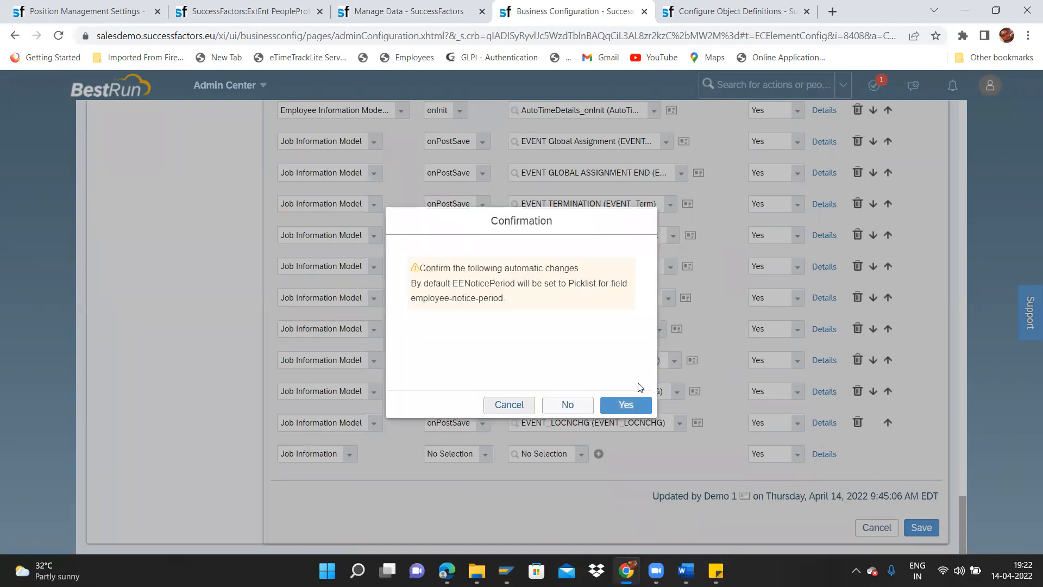
pyautogui.click(626, 404)
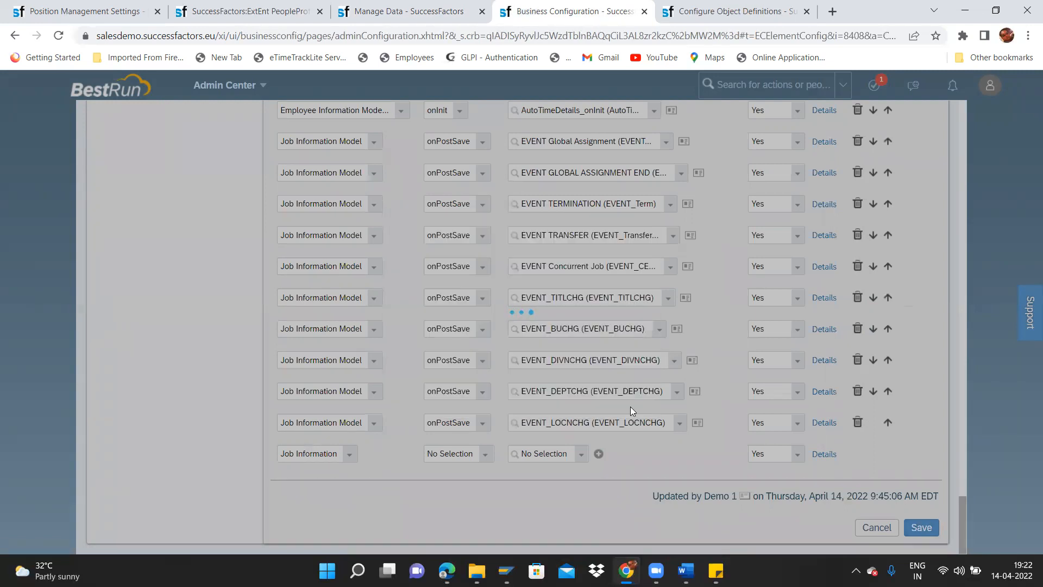
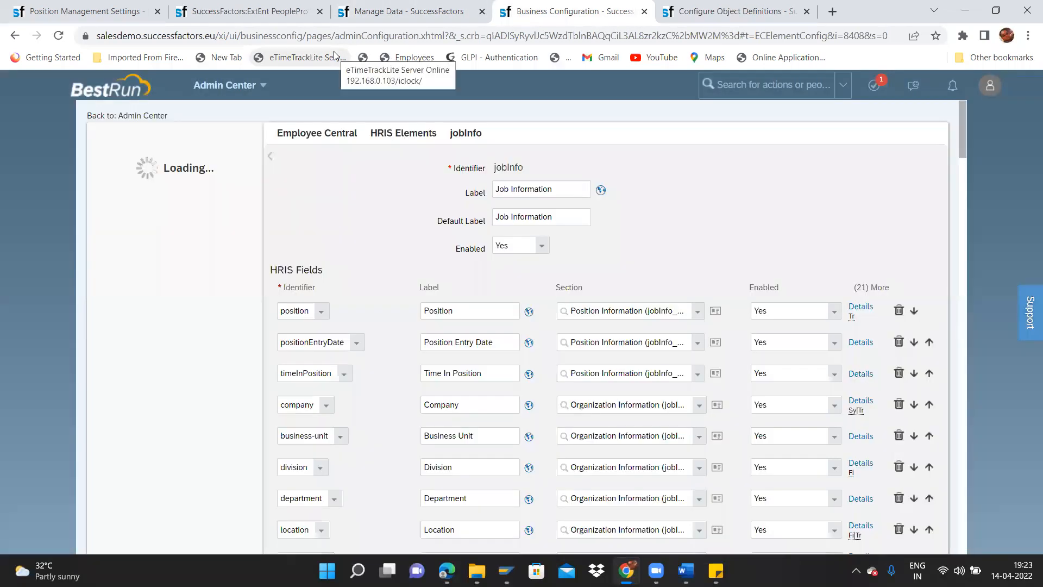
# Step: Back on the new-hire form, find the Department list empty and reselect the ITC Vice President - HR position
pyautogui.click(236, 11)
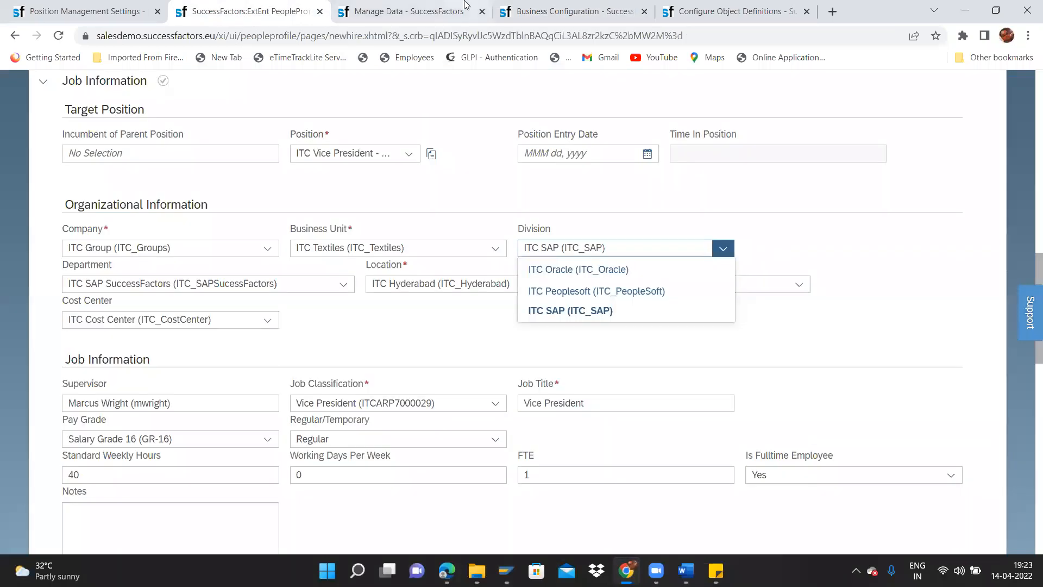
pyautogui.click(343, 283)
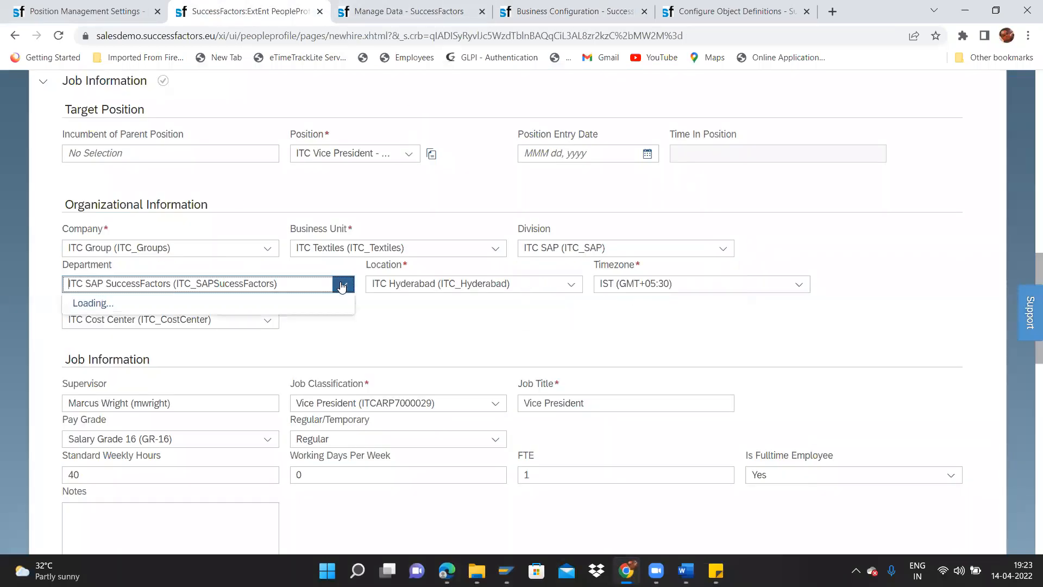
pyautogui.click(336, 319)
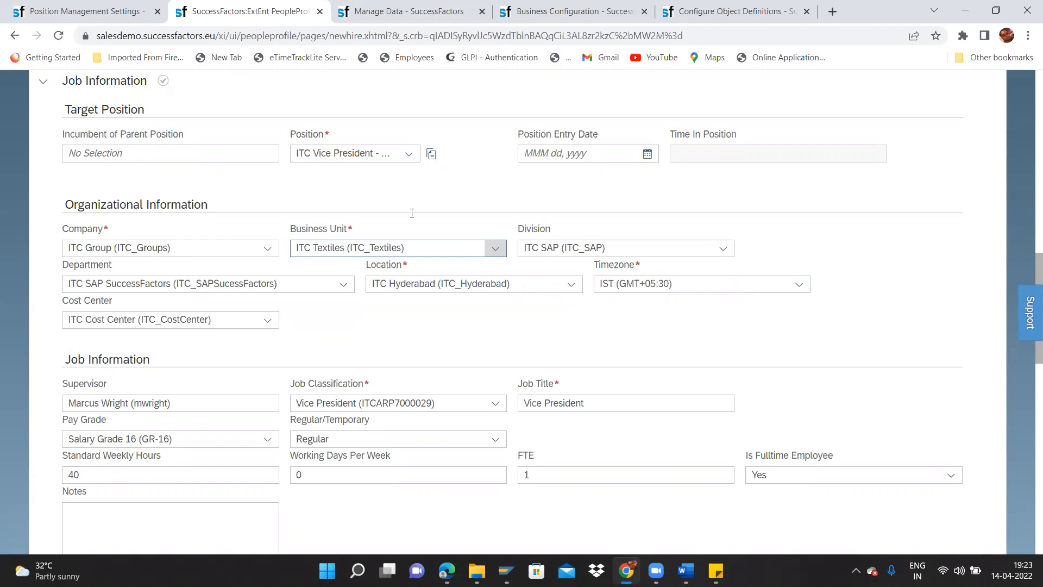
pyautogui.click(411, 156)
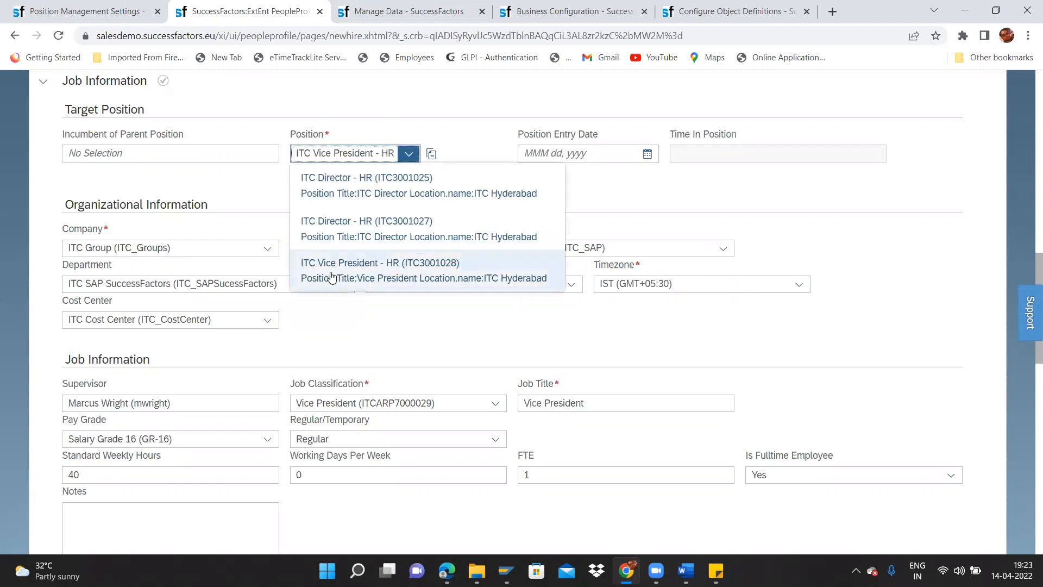
pyautogui.click(333, 277)
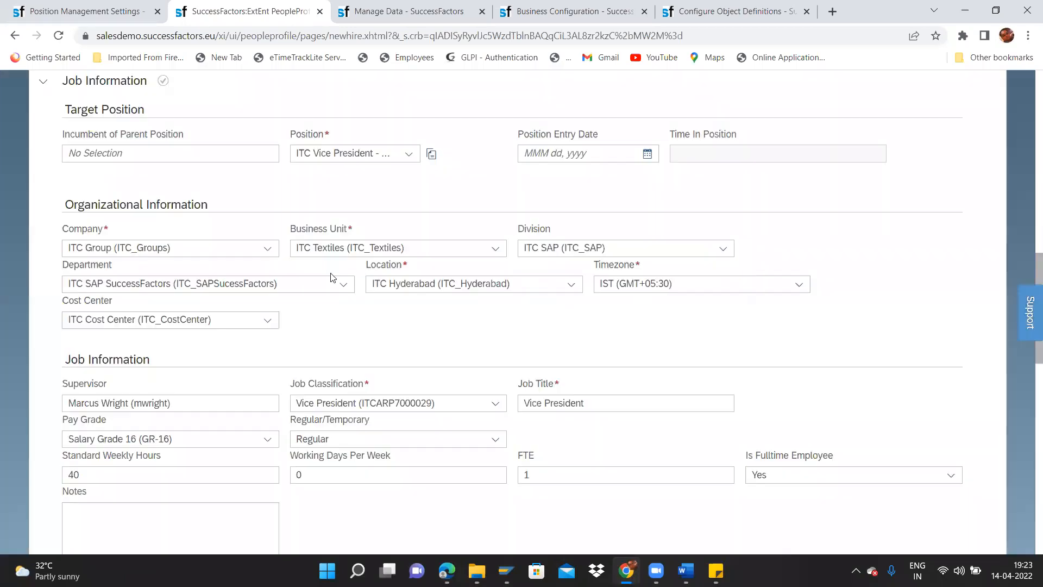
# Step: Recheck the still-empty Department list, keep ITC SAP as the division, and start a page reload
pyautogui.click(343, 285)
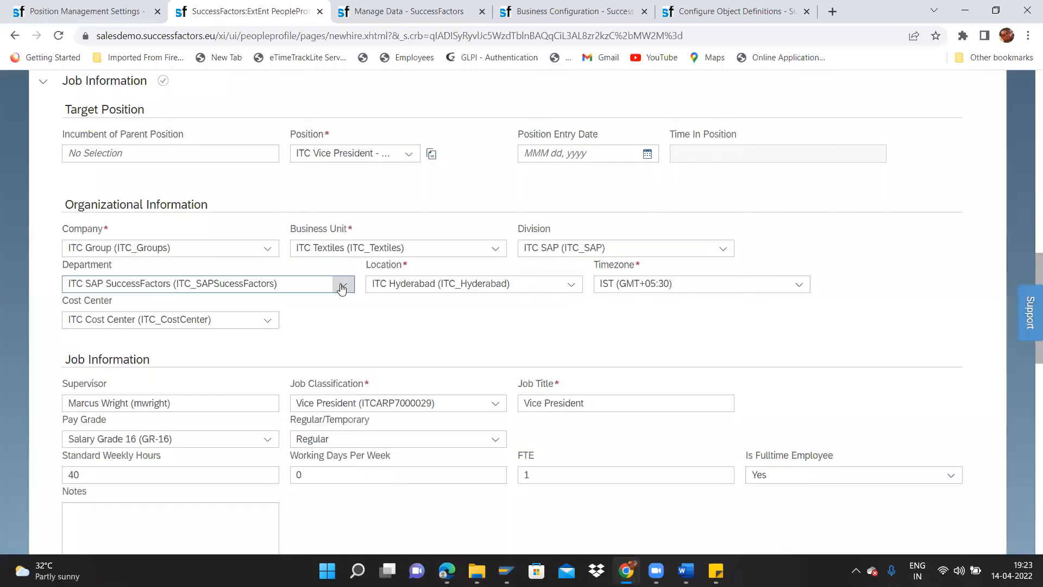
pyautogui.click(278, 302)
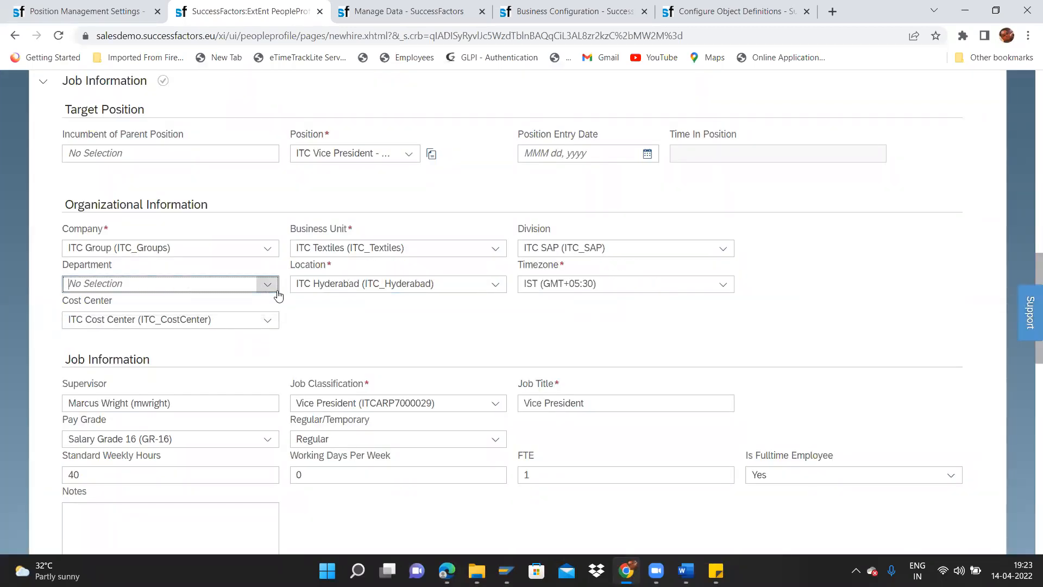
pyautogui.click(268, 284)
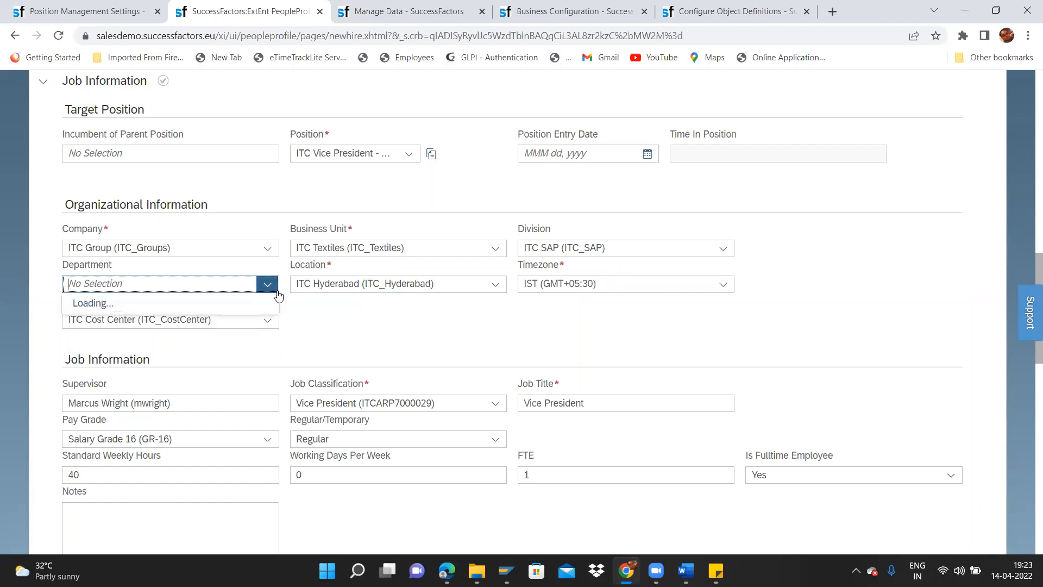
pyautogui.click(724, 249)
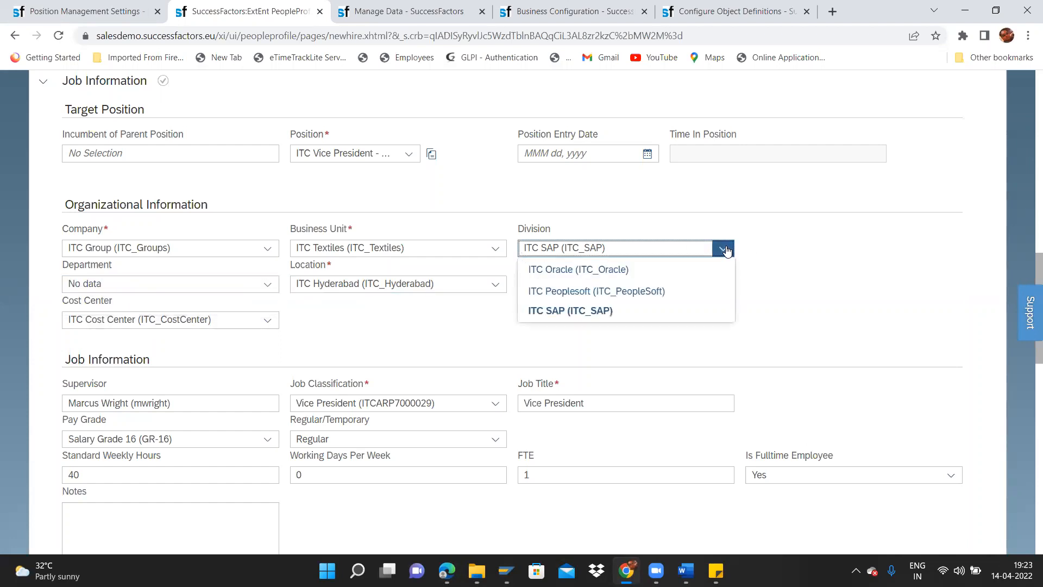
pyautogui.click(502, 372)
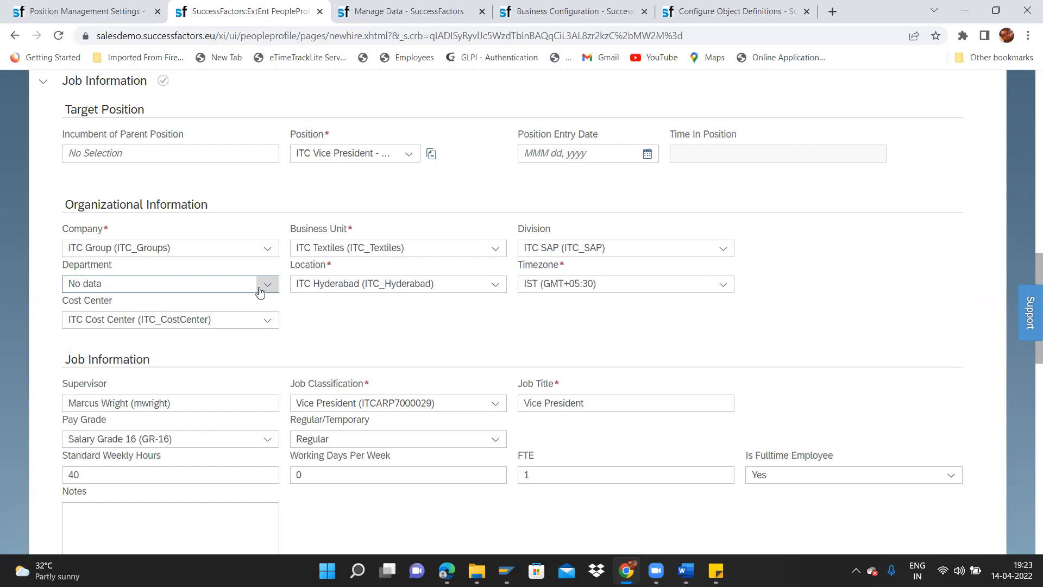
pyautogui.click(395, 36)
# Step: Reload the form, then set Company to ITC Group and Event Reason to Acquired employee
pyautogui.press('Return')
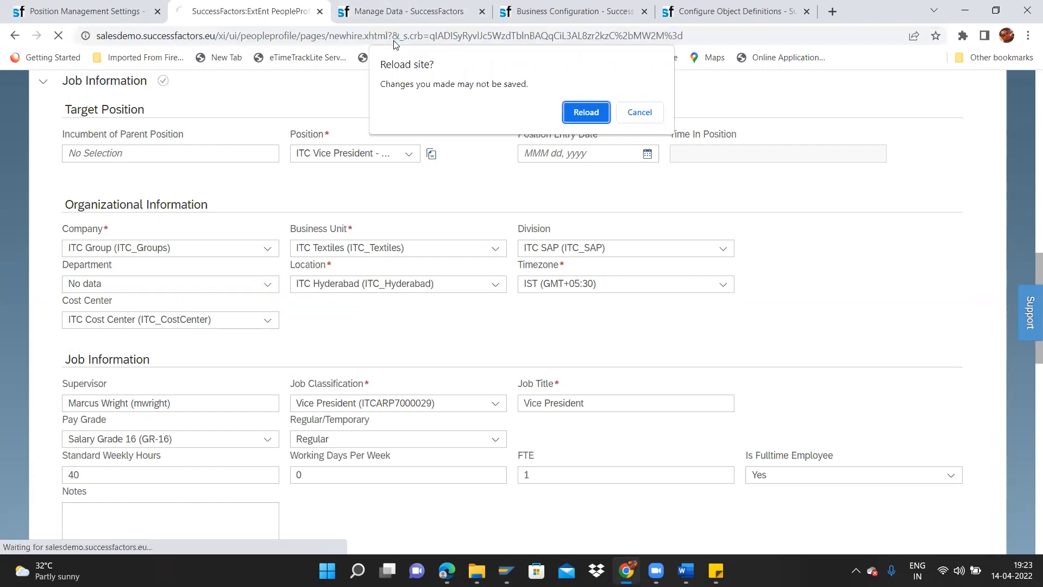
pyautogui.click(601, 115)
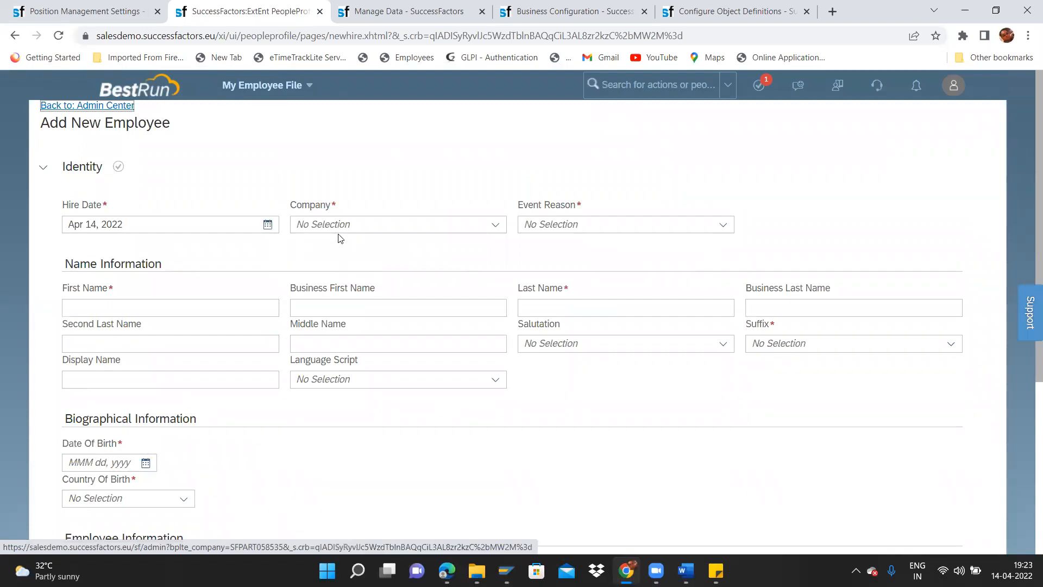
pyautogui.click(495, 227)
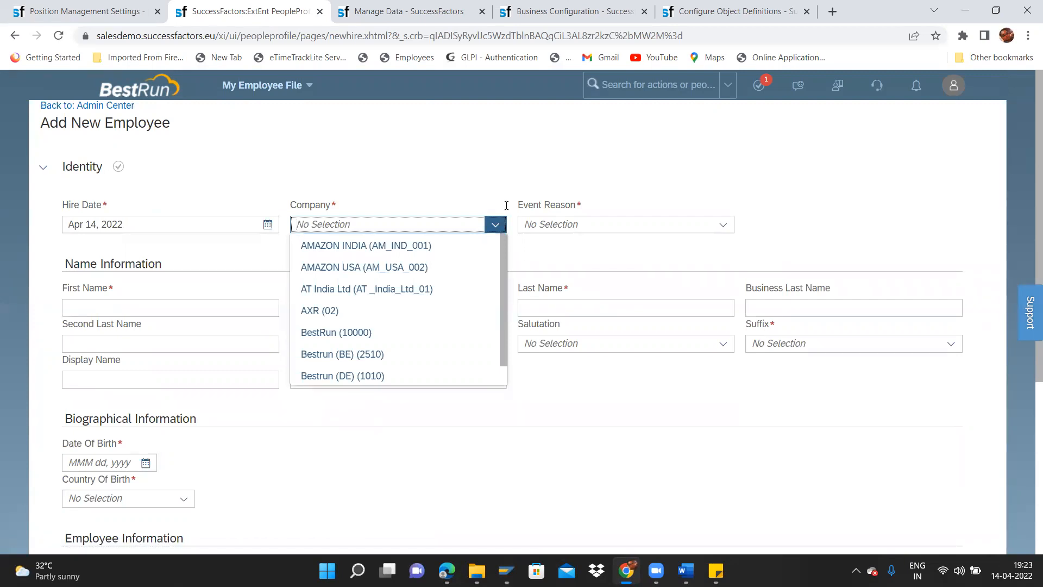
pyautogui.write('ITC')
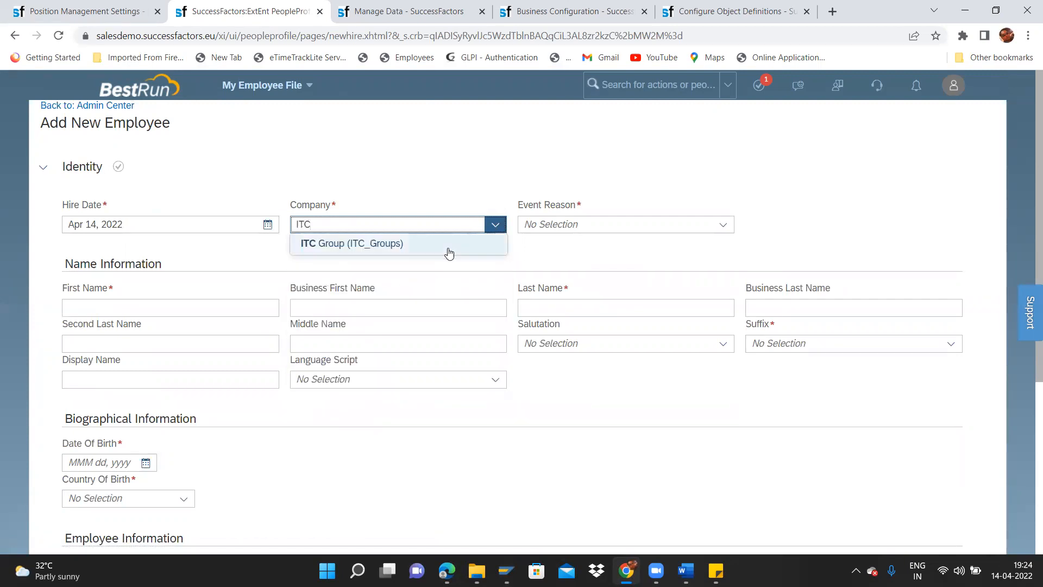
pyautogui.click(405, 254)
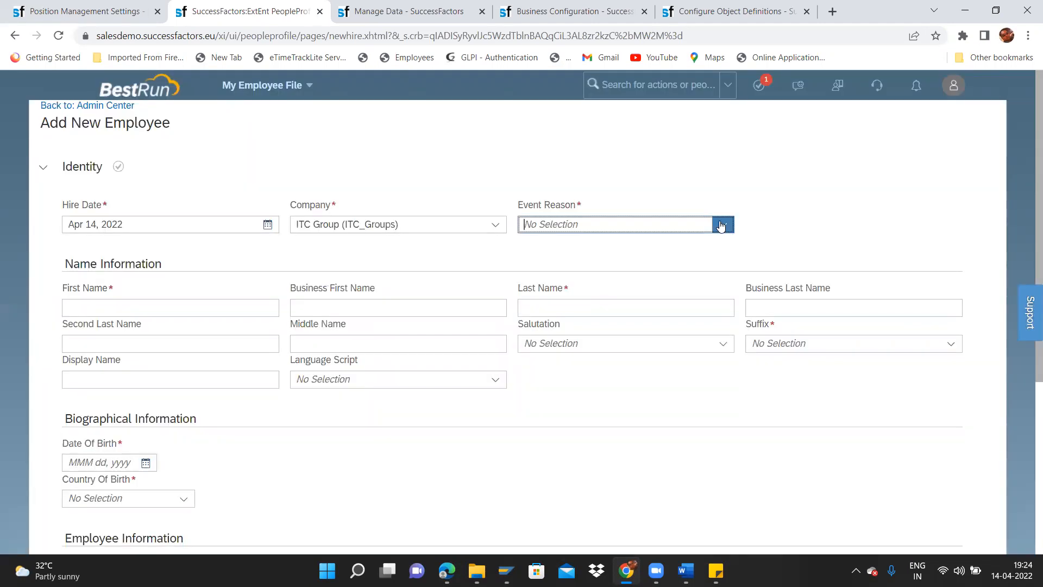
pyautogui.click(721, 224)
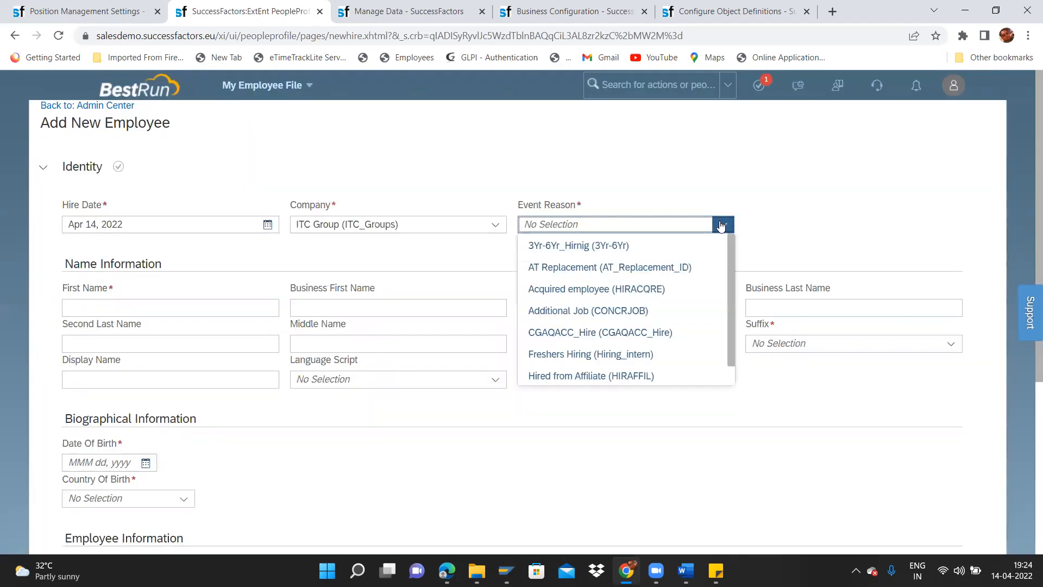
pyautogui.click(608, 289)
# Step: Enter the new hire's first and last name and choose suffix JD
pyautogui.click(239, 314)
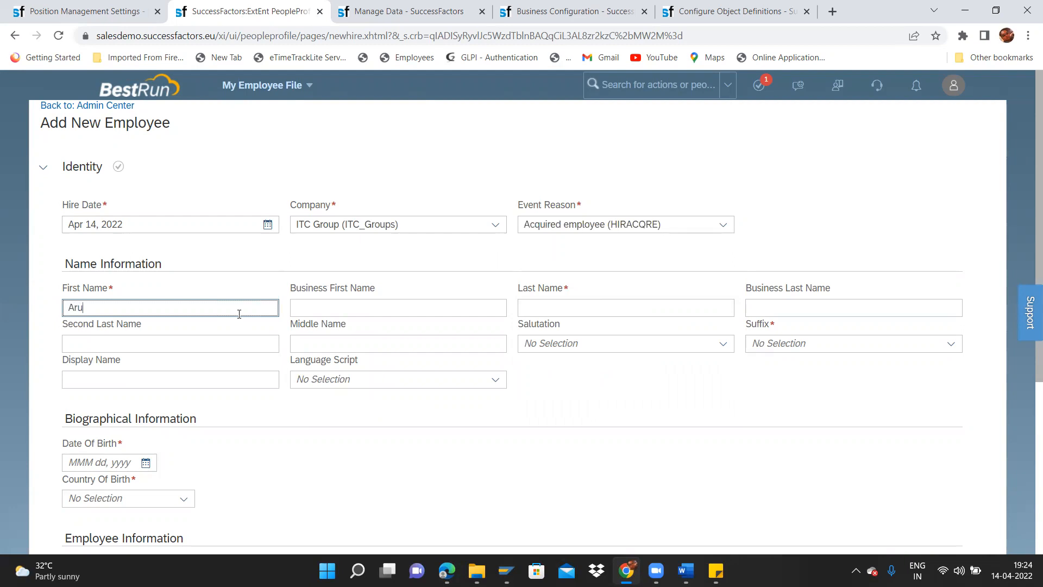
pyautogui.click(542, 304)
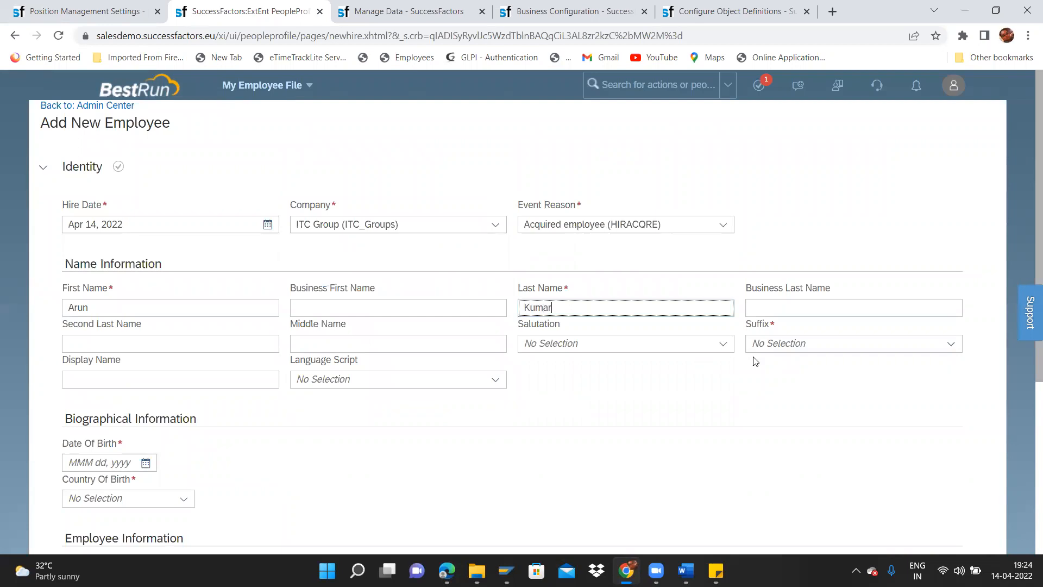
pyautogui.click(956, 342)
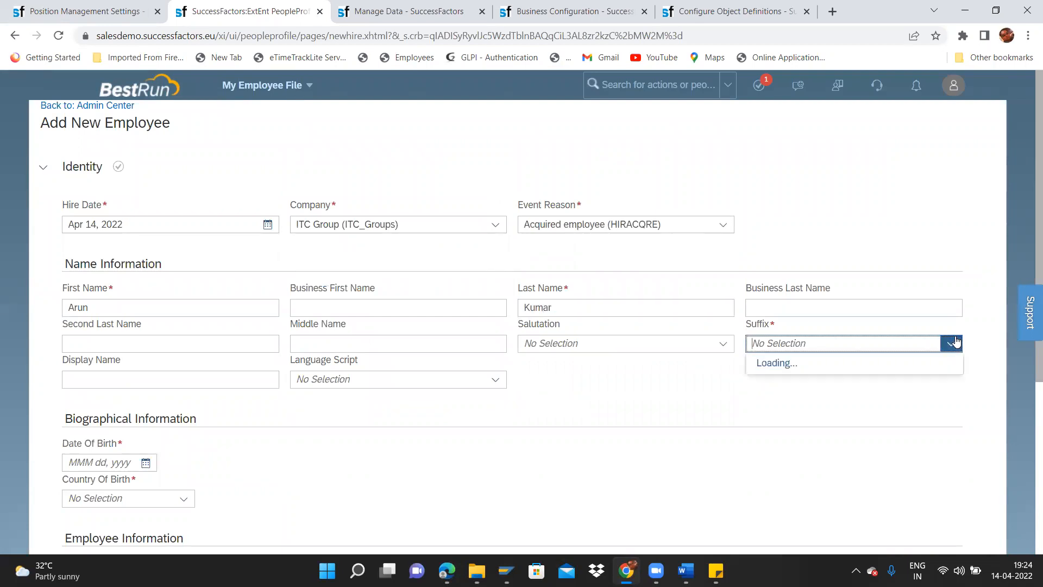
pyautogui.click(815, 409)
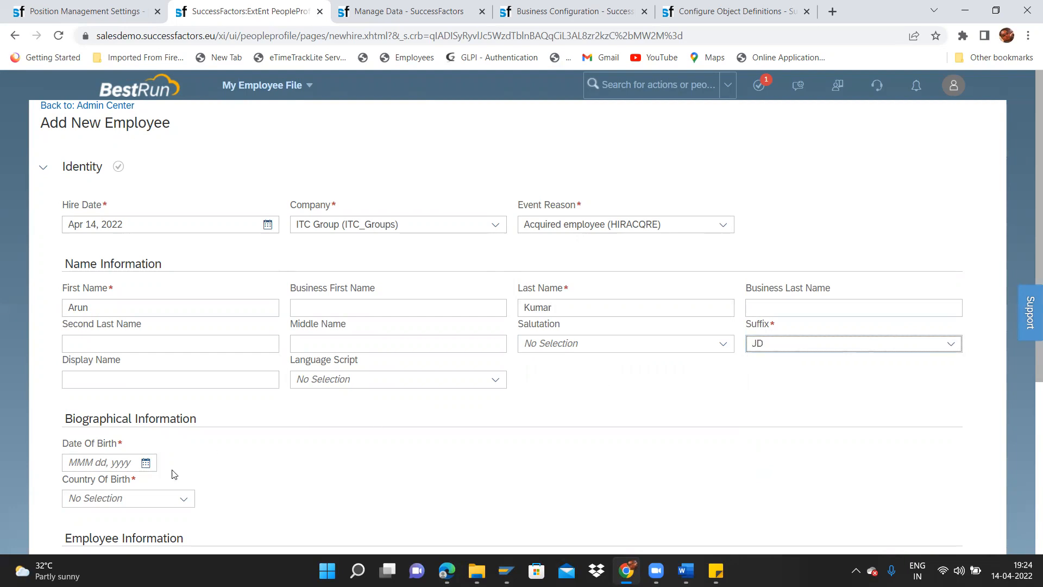
# Step: Set the date of birth to Apr 02, 1992 using the calendar
pyautogui.click(145, 463)
pyautogui.click(143, 300)
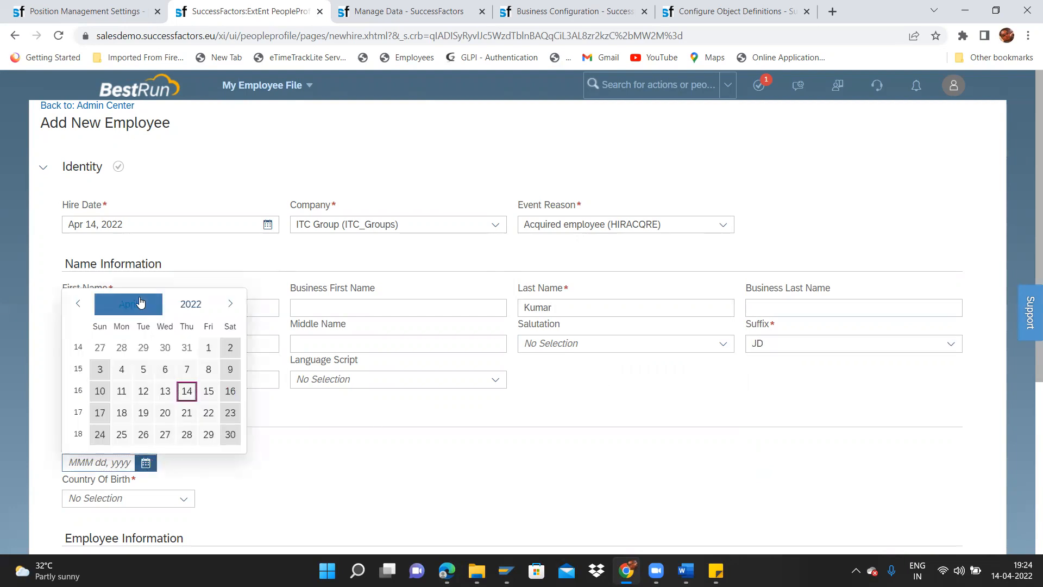
pyautogui.click(140, 305)
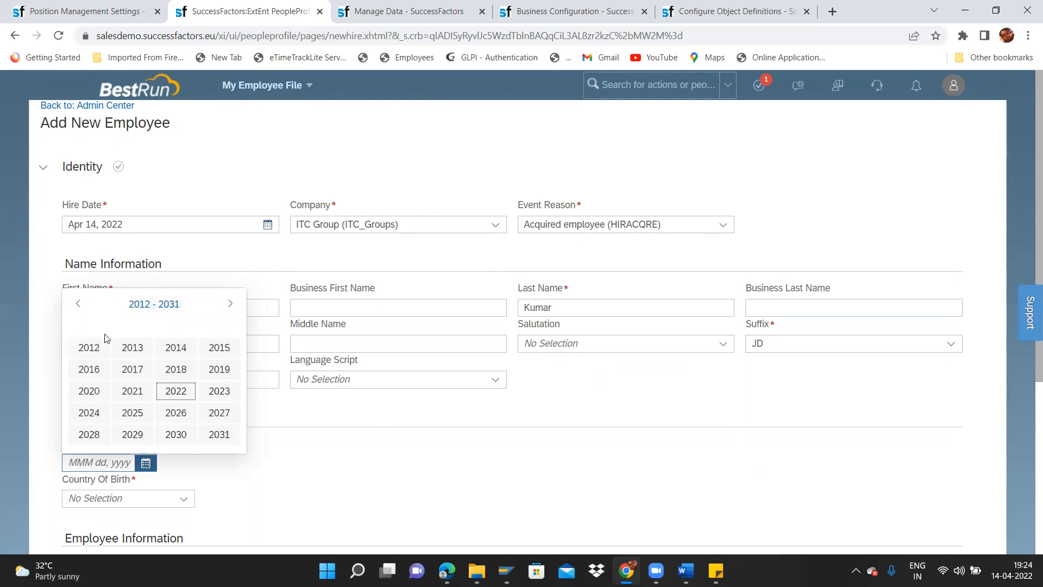
pyautogui.click(133, 305)
pyautogui.click(82, 369)
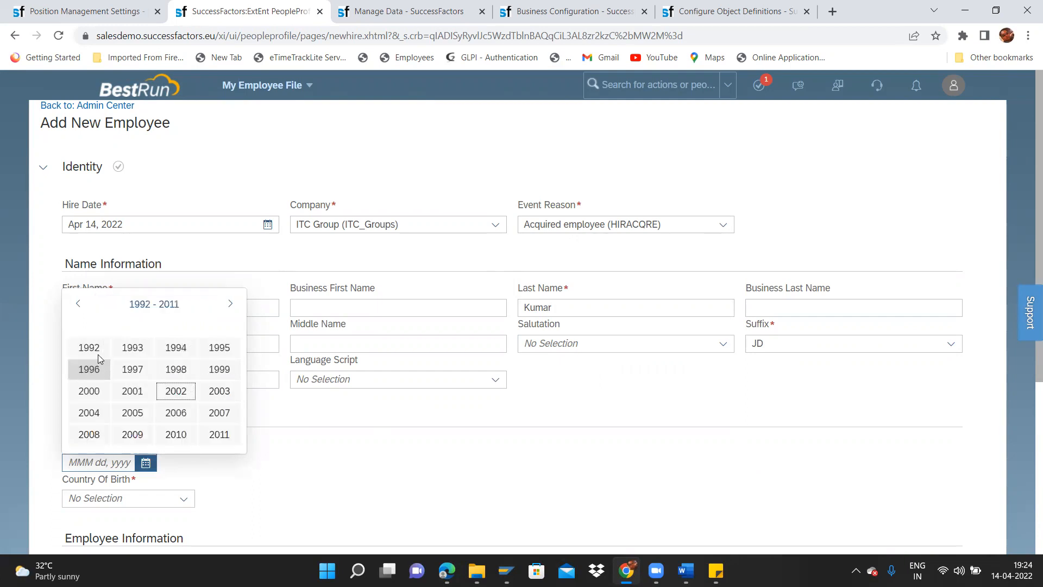
pyautogui.click(89, 348)
pyautogui.click(178, 354)
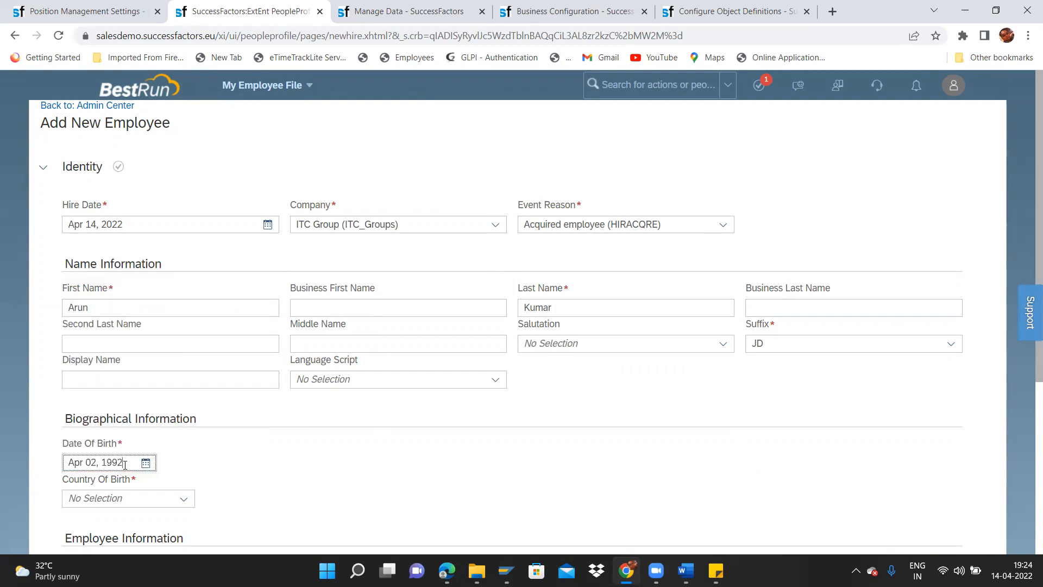
# Step: Set country of birth to India, enter the person id, and continue
pyautogui.click(183, 498)
pyautogui.write('indi')
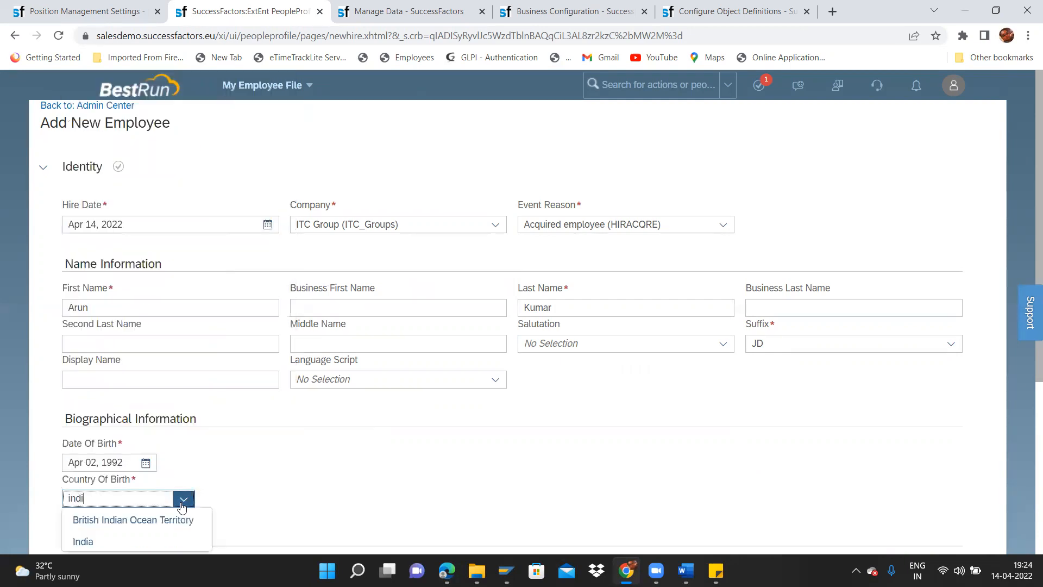
pyautogui.click(165, 541)
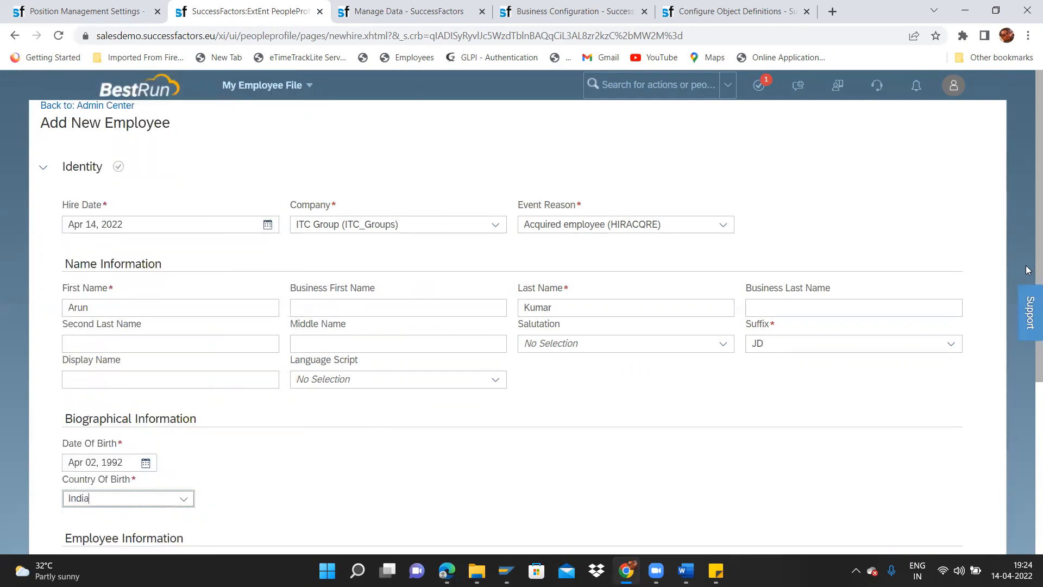
pyautogui.scroll(-5, 1029, 424)
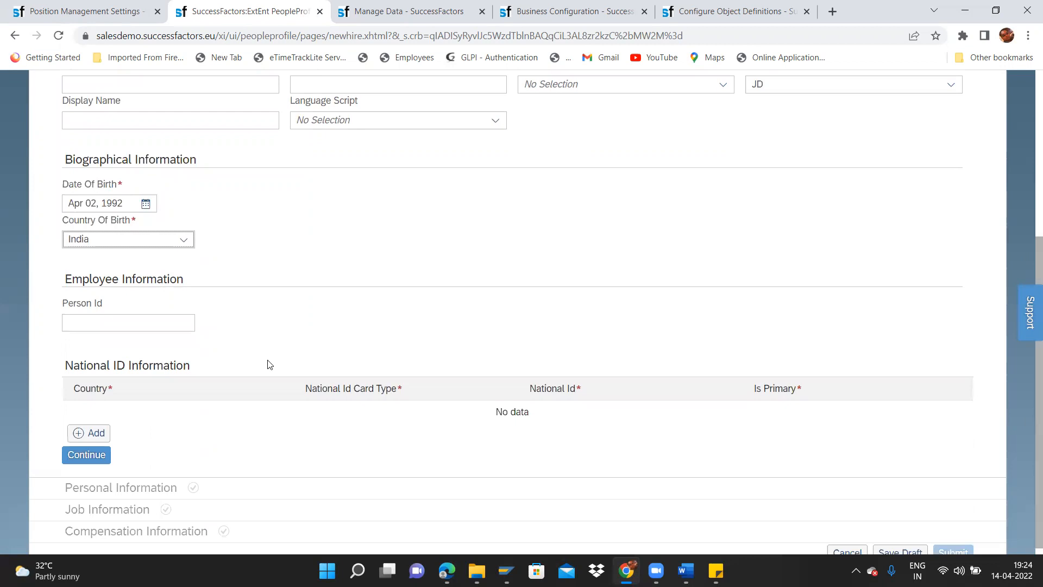
pyautogui.click(164, 322)
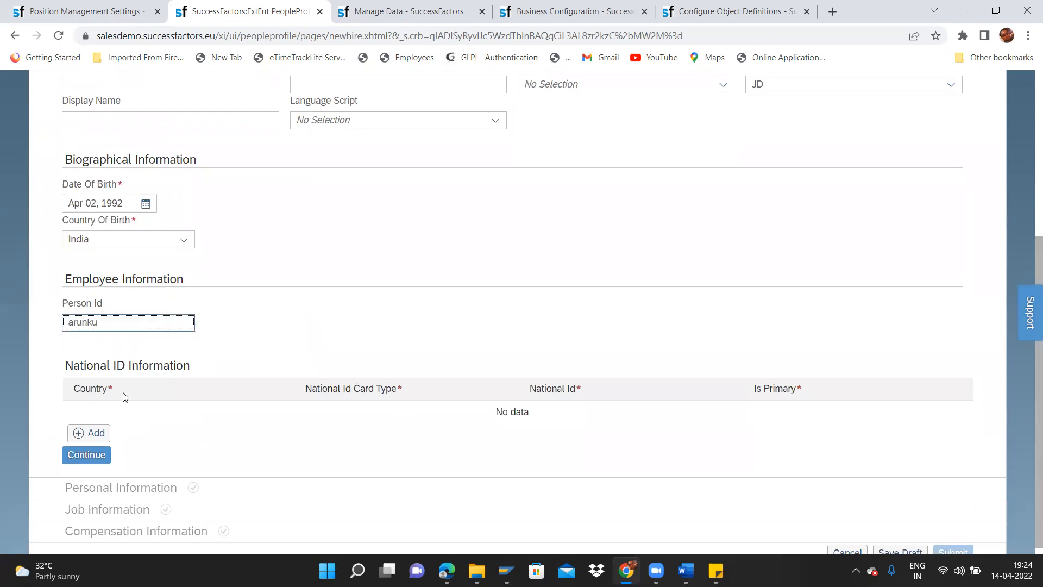
pyautogui.click(99, 454)
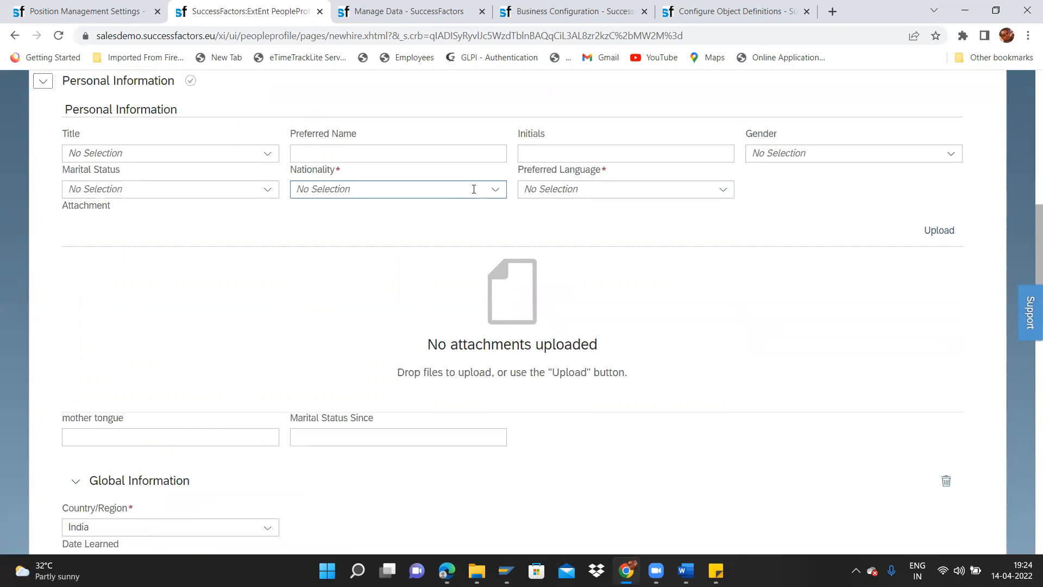
# Step: Set nationality to India and delete the Global Information, business email, phone and home address entries
pyautogui.click(494, 189)
pyautogui.write('indi')
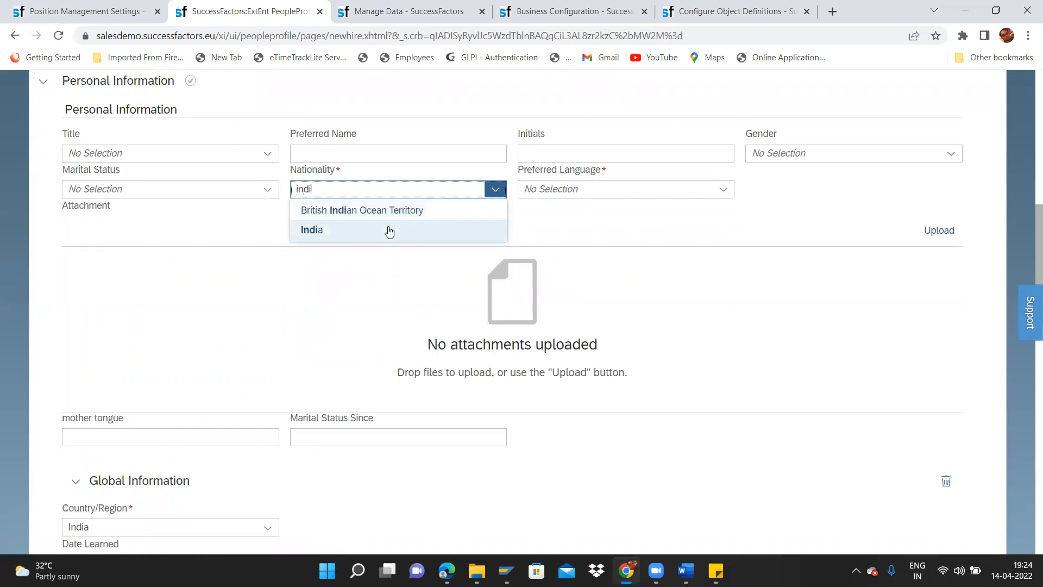
pyautogui.click(389, 228)
pyautogui.scroll(-5, 1031, 292)
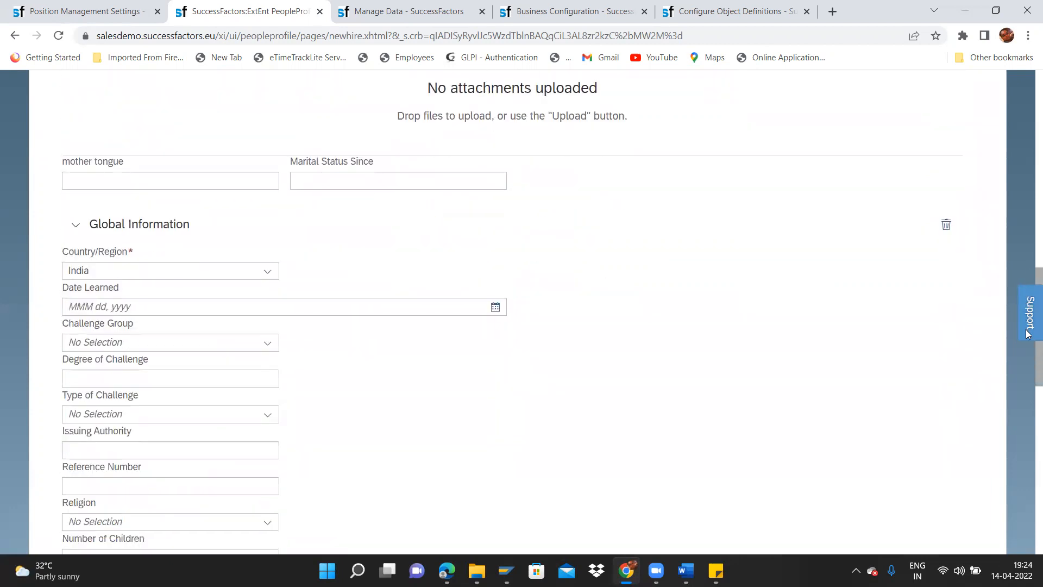
pyautogui.click(946, 224)
pyautogui.scroll(-2, 1026, 378)
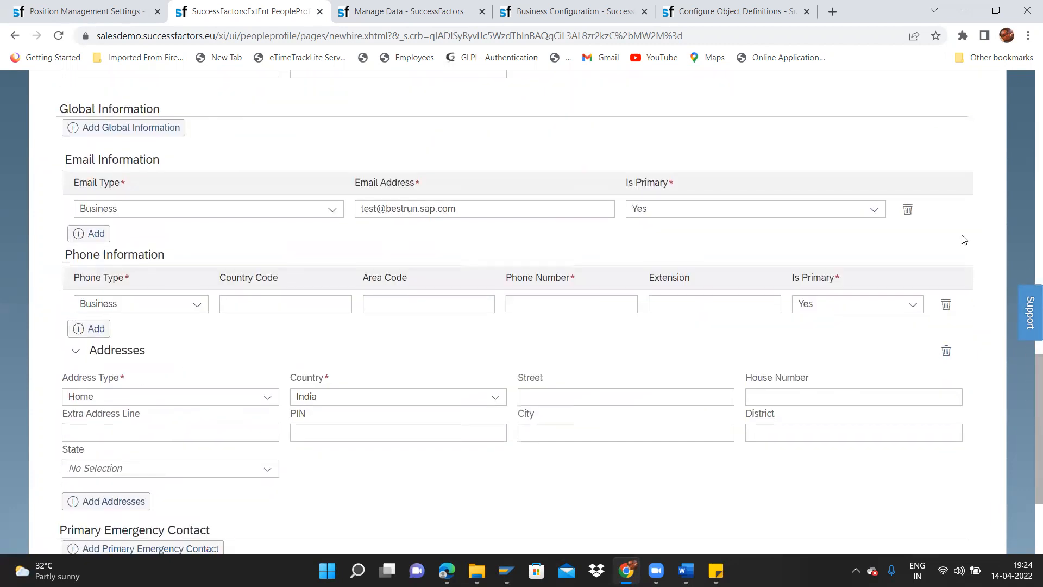
pyautogui.click(907, 209)
pyautogui.click(946, 298)
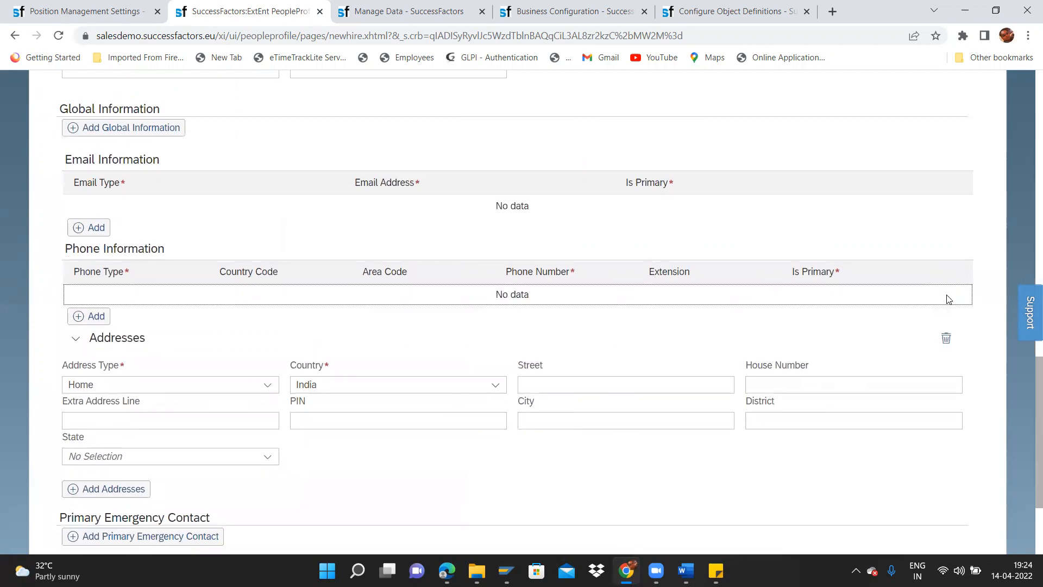
pyautogui.click(946, 342)
pyautogui.click(84, 479)
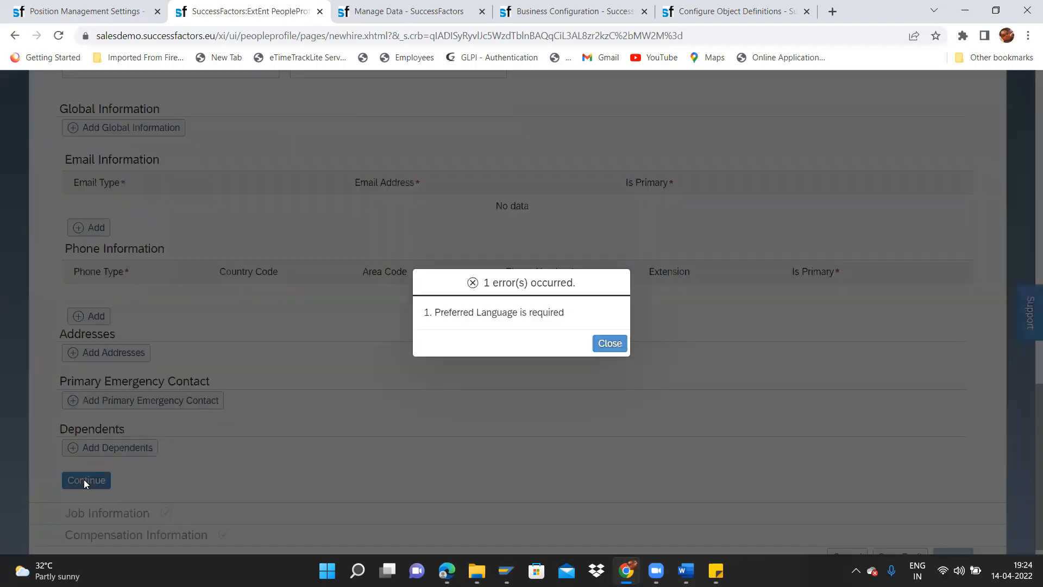
# Step: Resolve the missing preferred language error by choosing English (US), then proceed to Job Information
pyautogui.click(609, 344)
pyautogui.moveTo(1025, 450); pyautogui.dragTo(1029, 287)
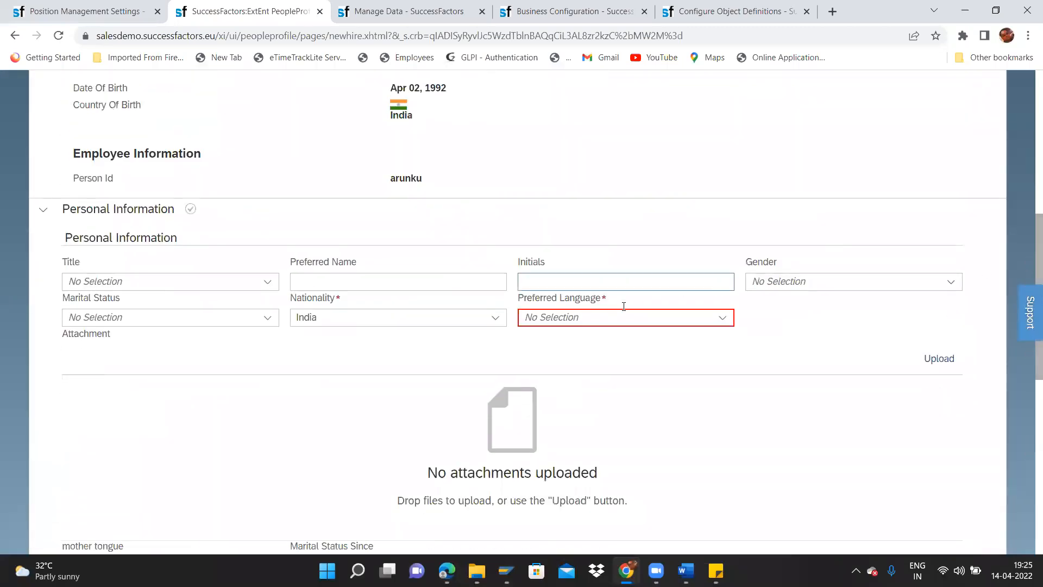
pyautogui.click(728, 315)
pyautogui.click(723, 317)
pyautogui.write('Engle')
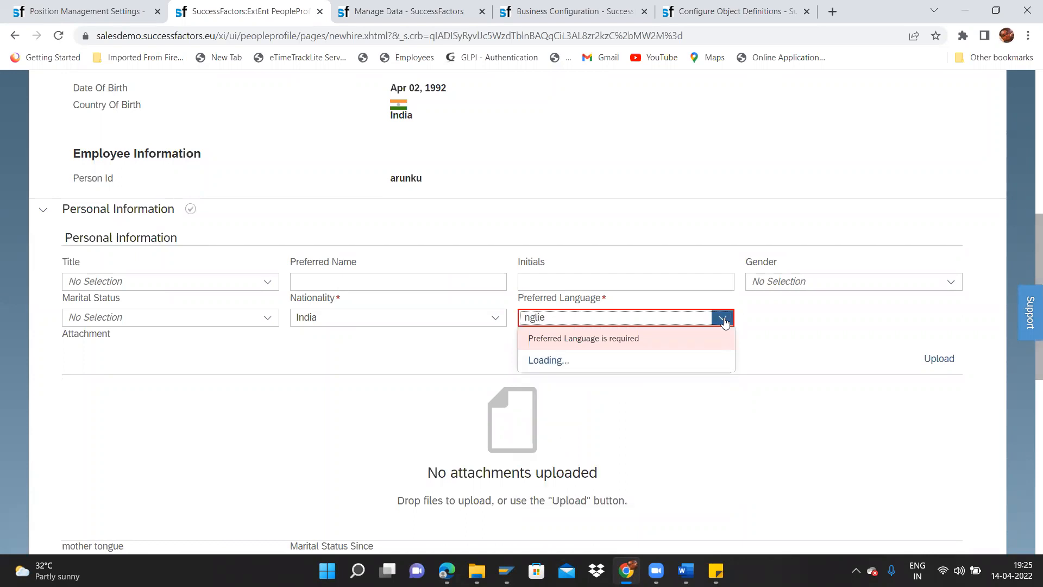
pyautogui.hotkey('ctrl', 'a')
pyautogui.write('en')
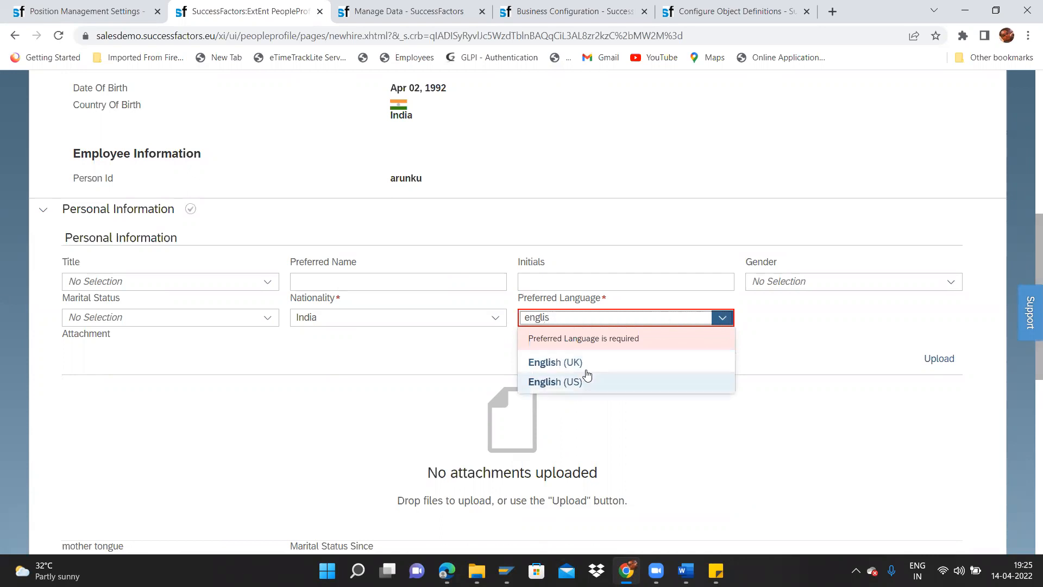
pyautogui.click(582, 383)
pyautogui.moveTo(1027, 229); pyautogui.dragTo(1025, 424)
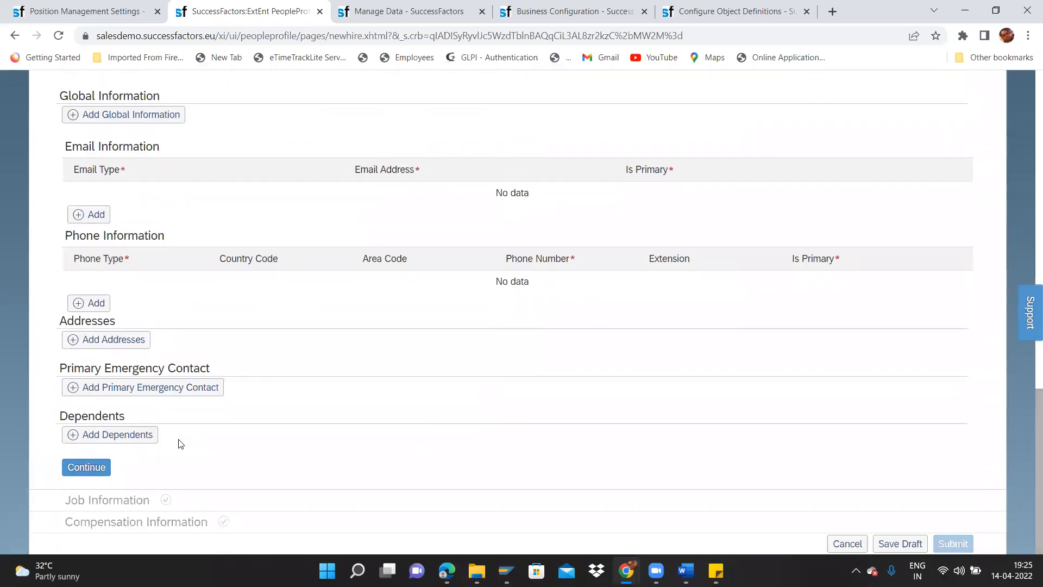
pyautogui.click(88, 467)
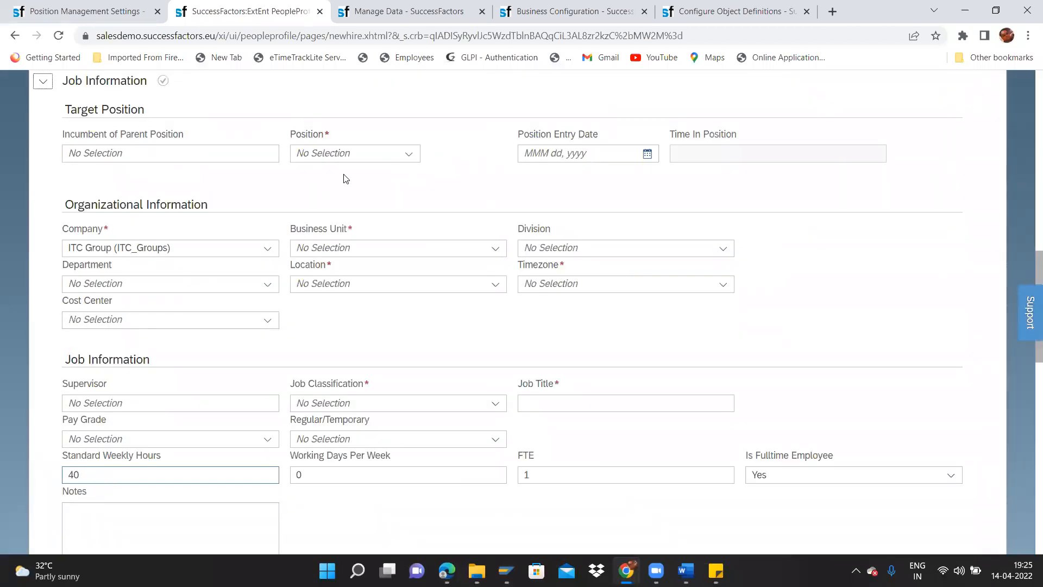
# Step: Assign the ITC Vice President - HR position and review the unchanged Department list, then go to jobInfo configuration
pyautogui.click(409, 153)
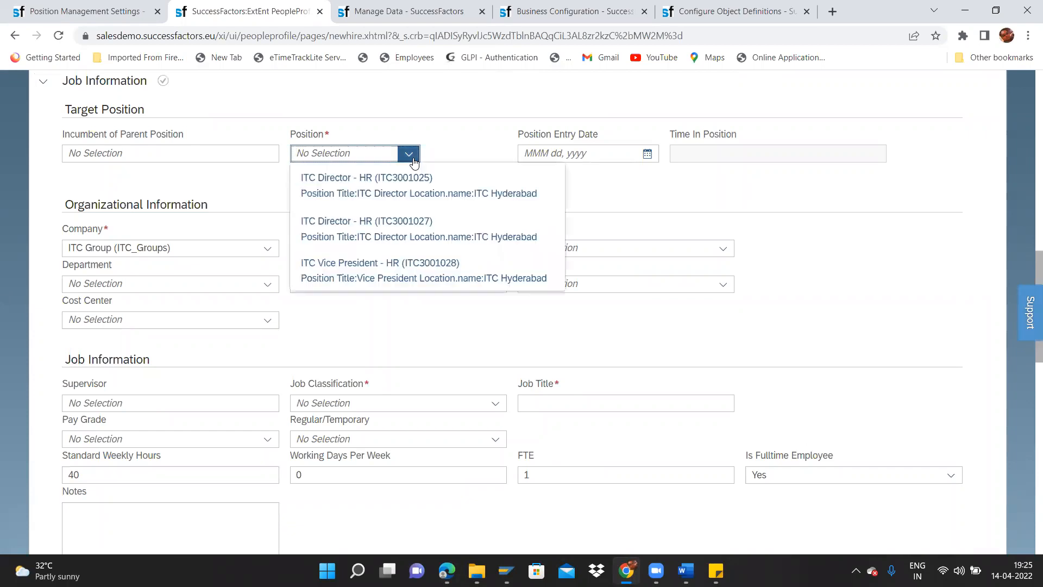
pyautogui.click(348, 277)
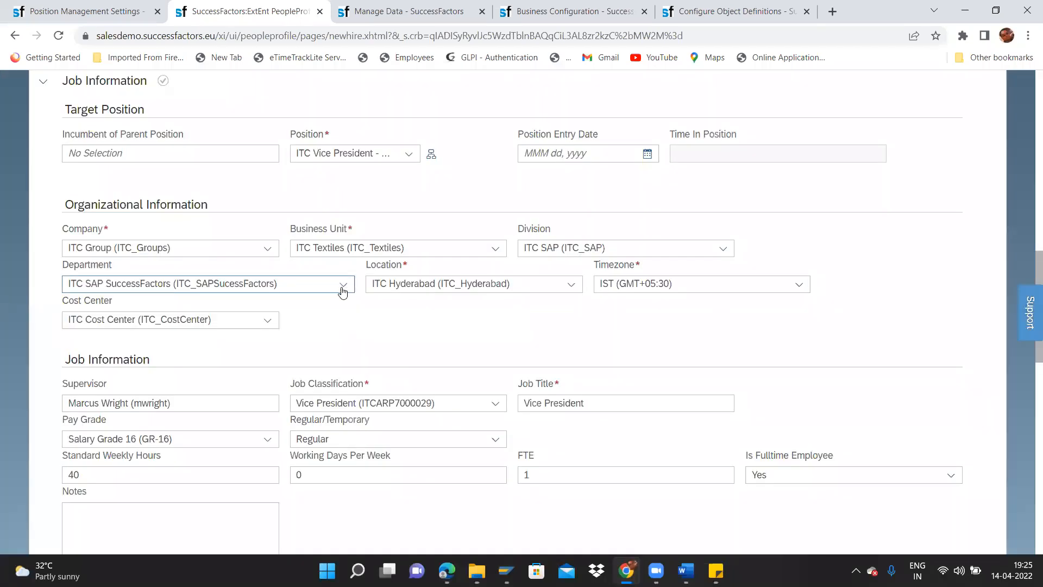
pyautogui.click(343, 286)
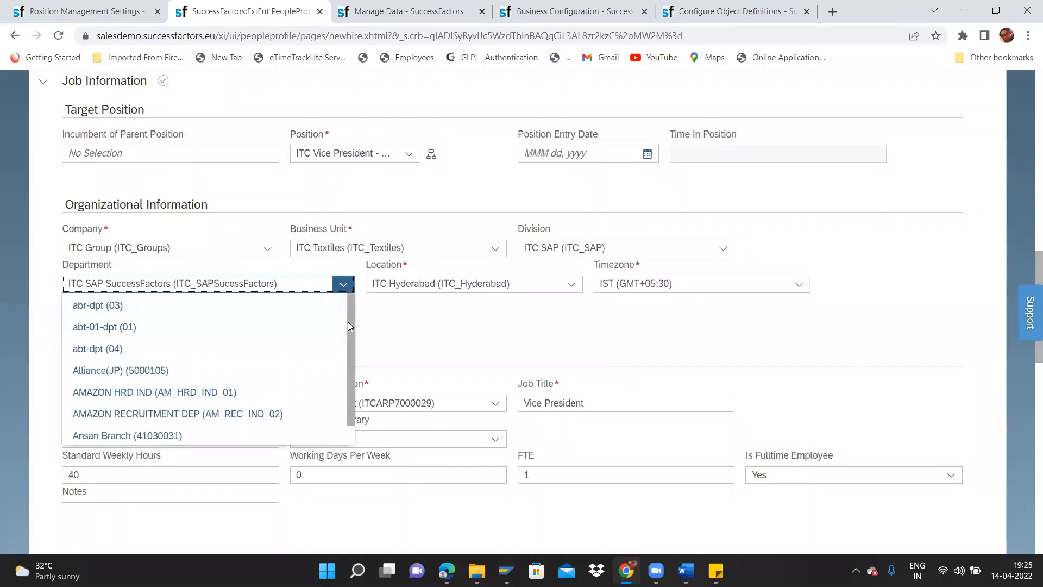
pyautogui.scroll(-1, 347, 369)
pyautogui.click(377, 359)
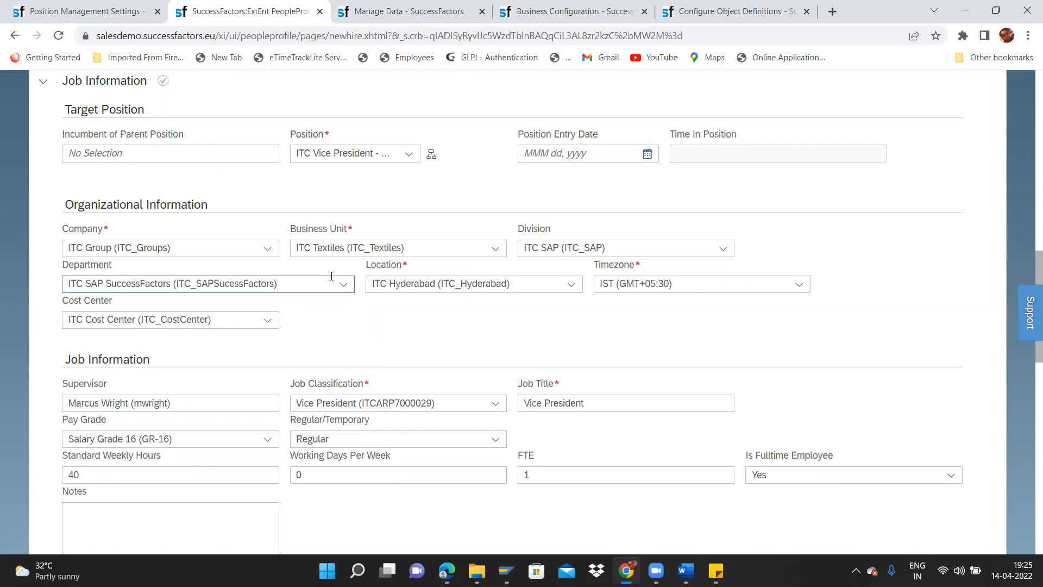
pyautogui.click(625, 12)
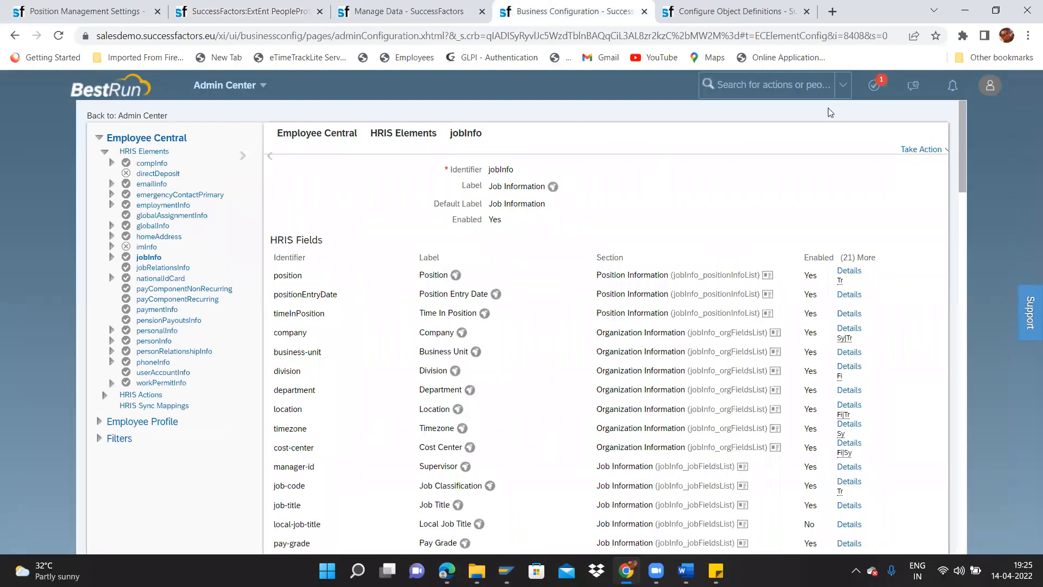
# Step: Put the jobInfo element into Make Correction mode
pyautogui.click(919, 149)
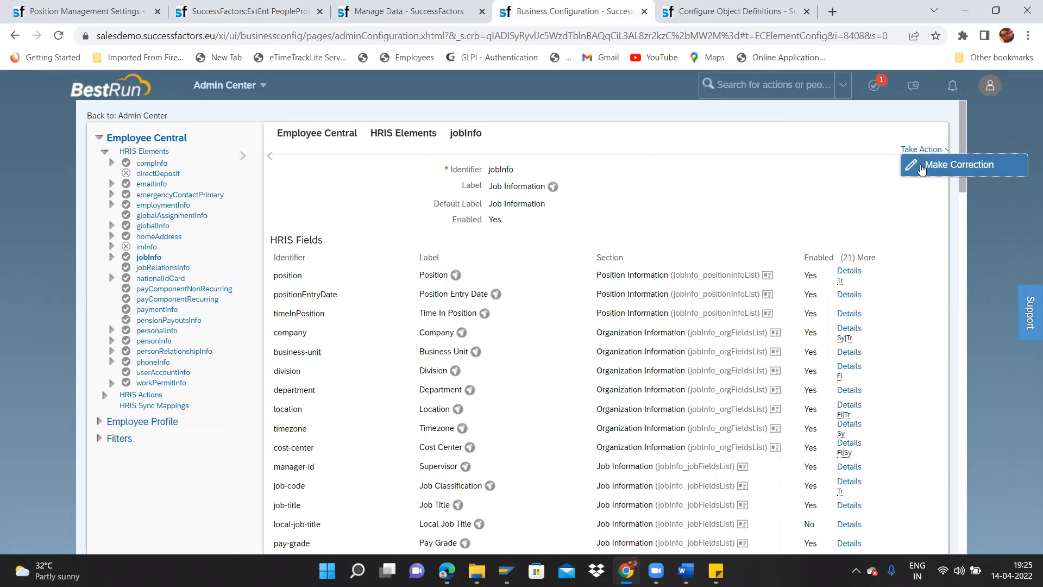
pyautogui.click(922, 168)
pyautogui.scroll(-8, 973, 181)
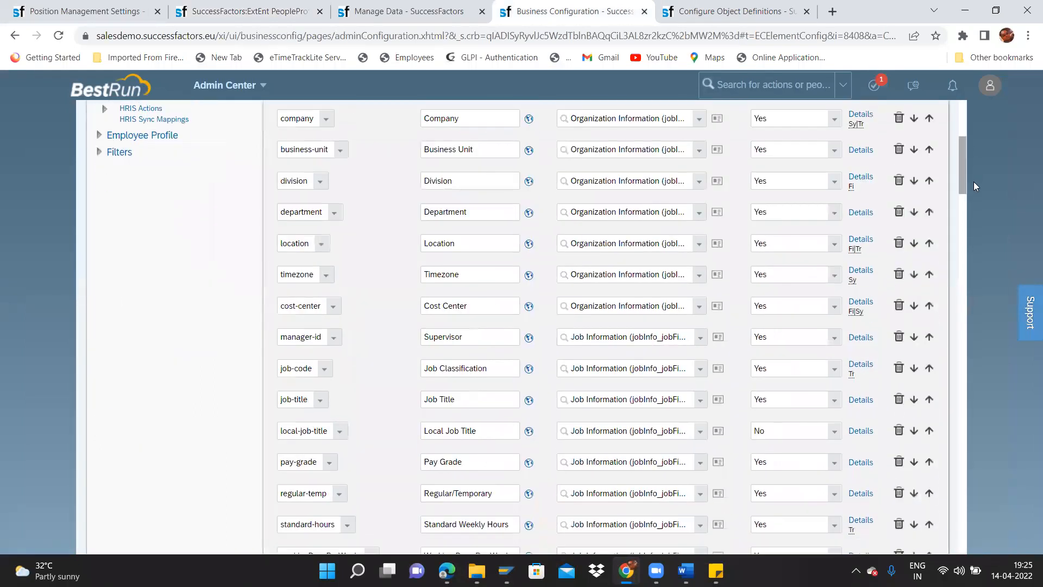
pyautogui.scroll(7, 976, 163)
pyautogui.scroll(-3, 976, 163)
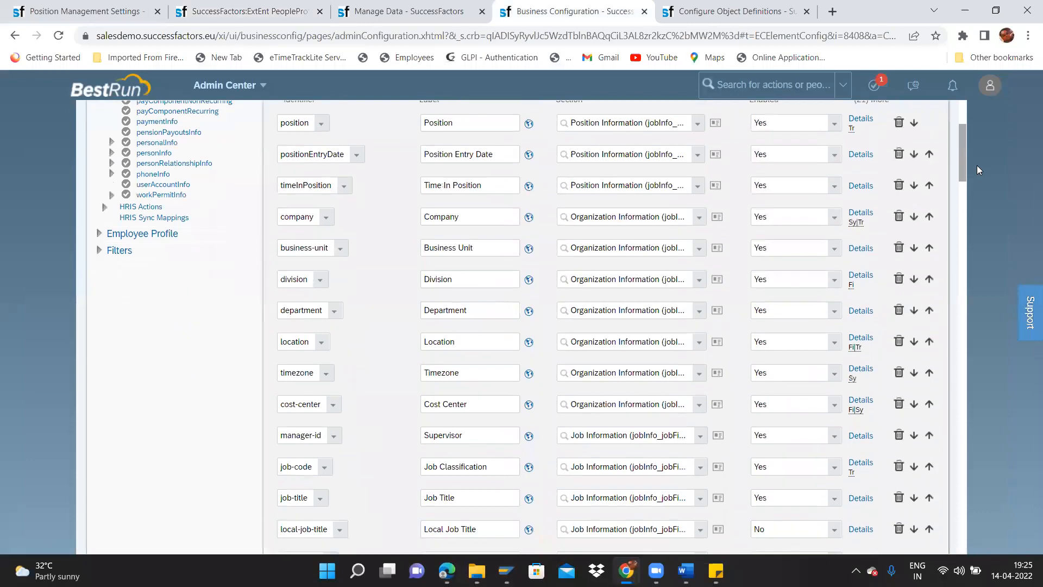
# Step: Inspect the department field's details, copy the division identifier, and reopen department Details
pyautogui.click(860, 306)
pyautogui.moveTo(854, 250); pyautogui.dragTo(881, 480)
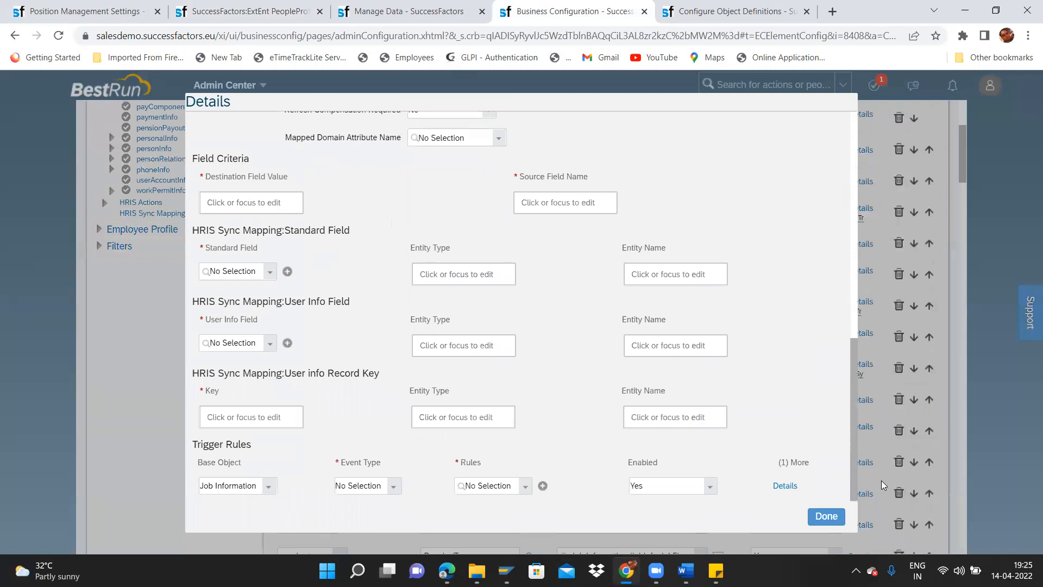
pyautogui.click(827, 516)
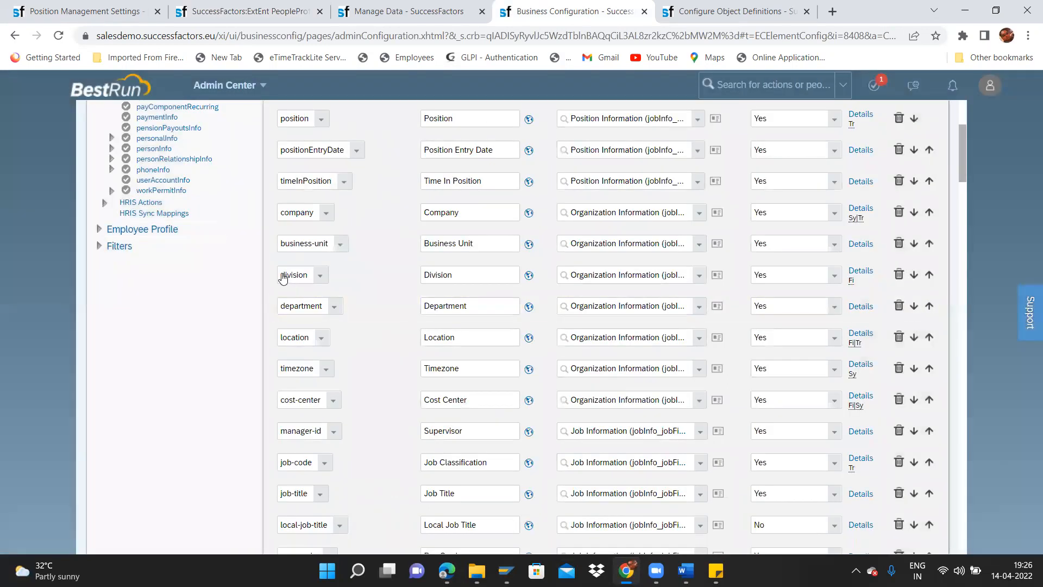
pyautogui.moveTo(309, 275); pyautogui.dragTo(289, 275)
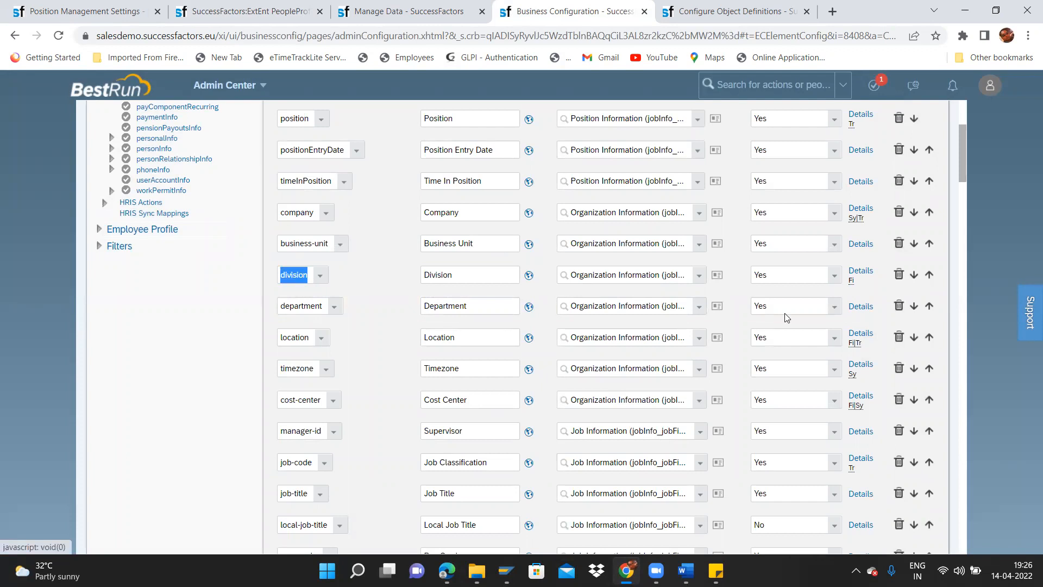
pyautogui.click(859, 307)
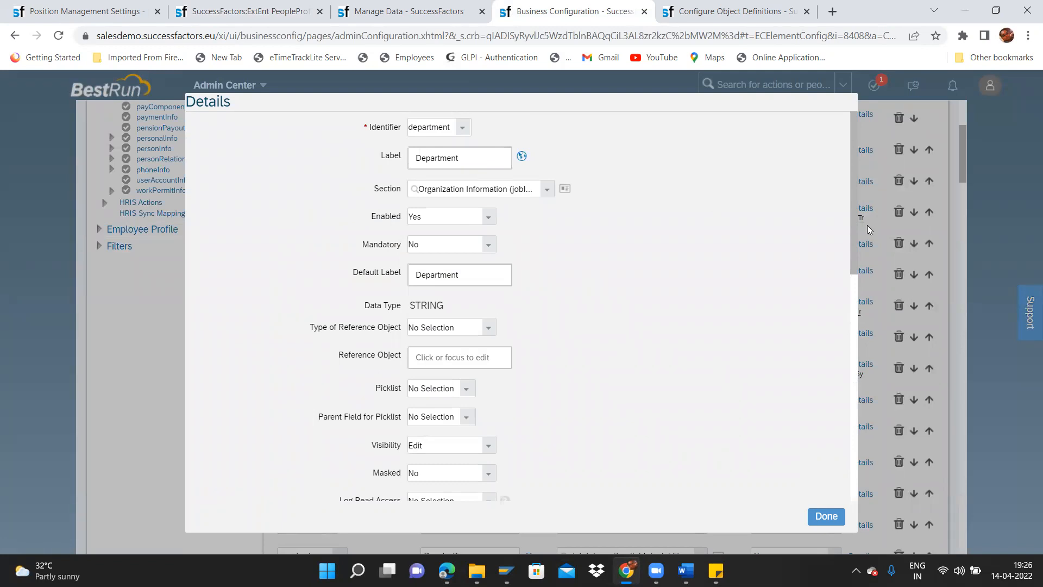
# Step: Add a department field criterion: destination value division, source field cust_toDivision.internalId
pyautogui.moveTo(858, 241); pyautogui.dragTo(857, 462)
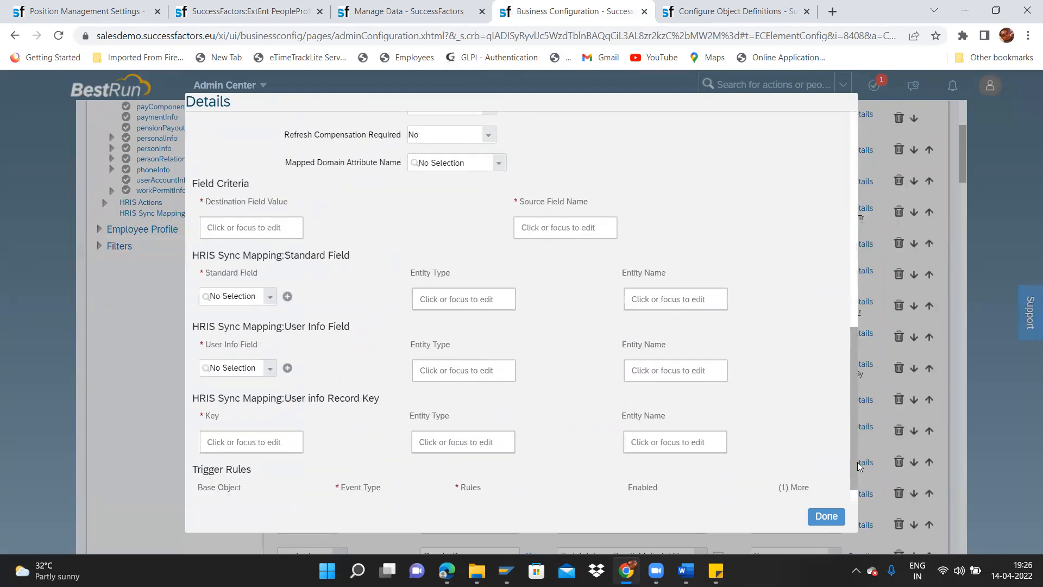
pyautogui.scroll(1, 867, 470)
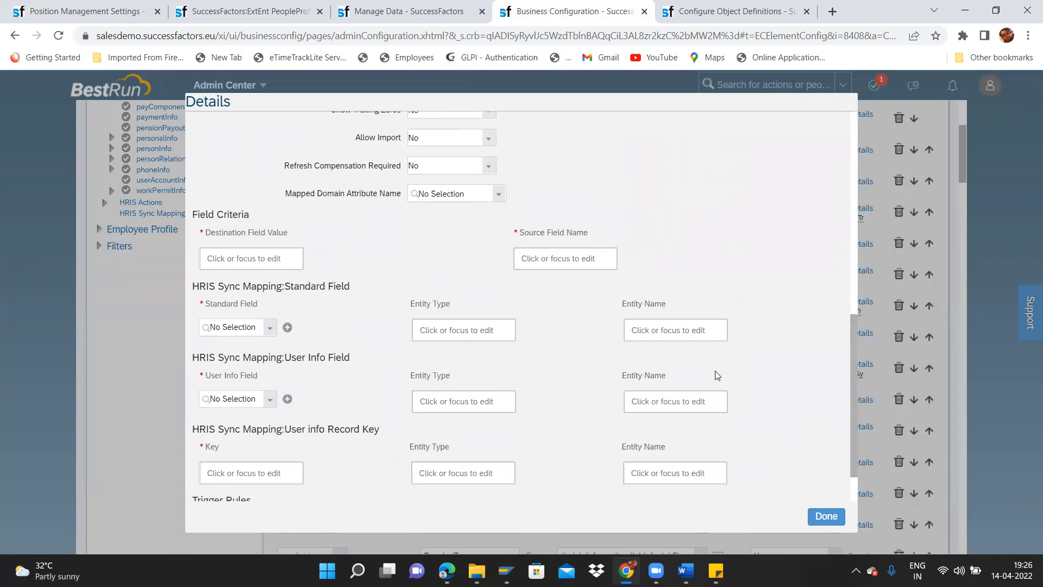
pyautogui.click(260, 265)
pyautogui.write('division')
pyautogui.click(597, 258)
pyautogui.click(550, 260)
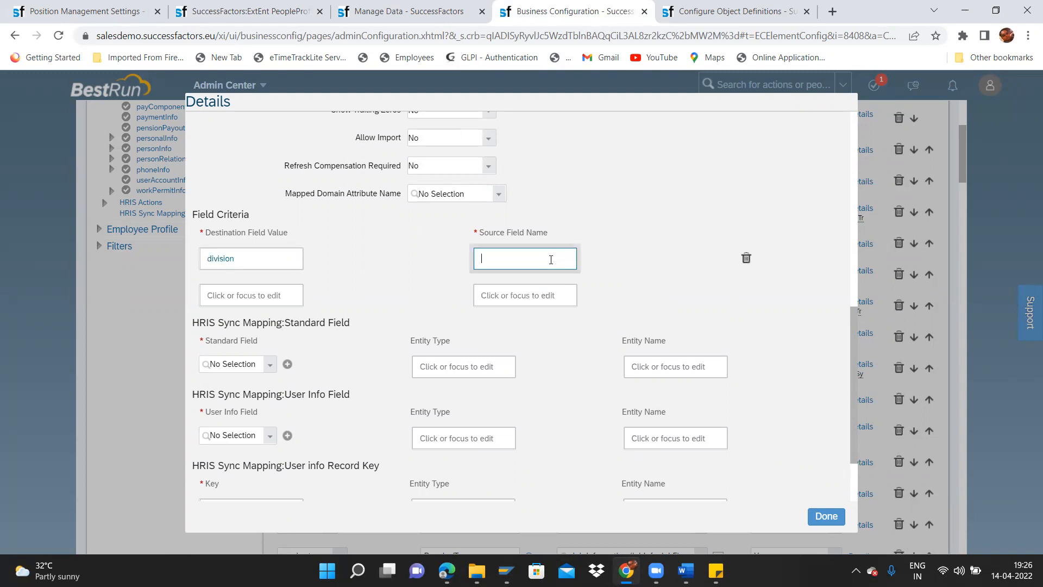
pyautogui.click(690, 11)
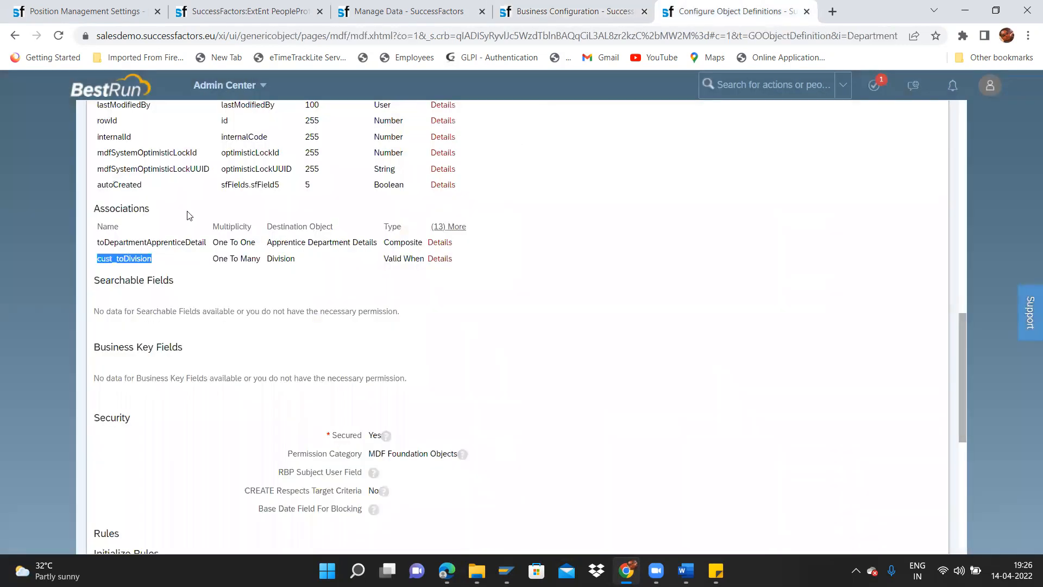
pyautogui.click(546, 15)
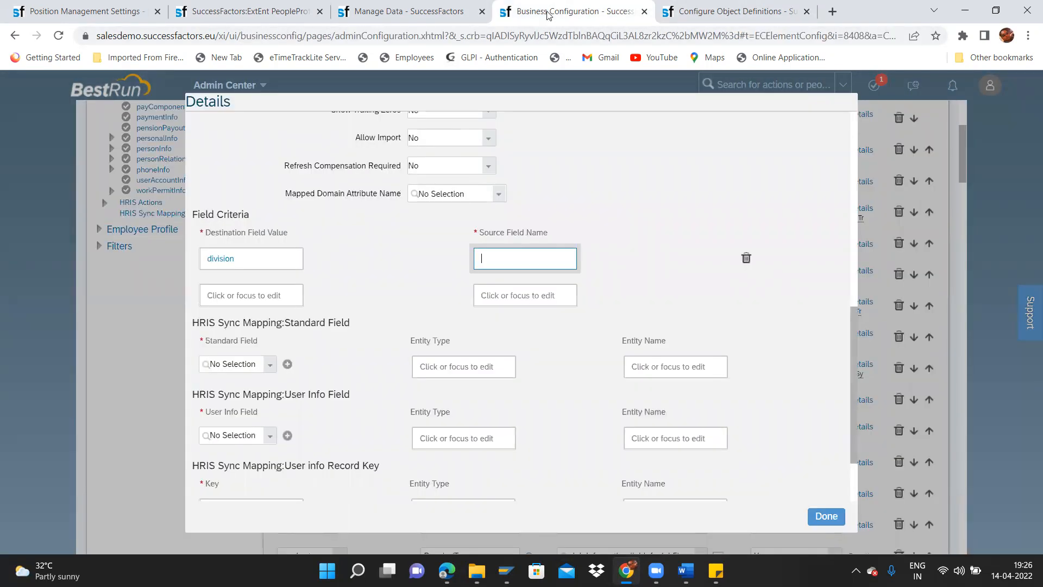
pyautogui.write('cust_toDivision')
pyautogui.click(821, 515)
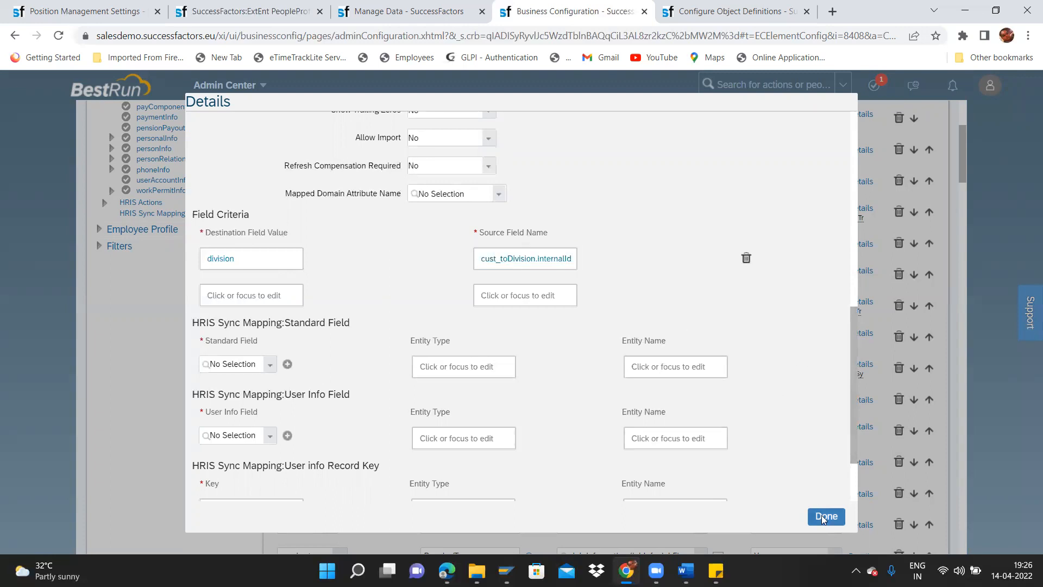
# Step: Save the jobInfo rules table and confirm the automatic notice-period picklist switch with Yes
pyautogui.moveTo(964, 143); pyautogui.dragTo(978, 475)
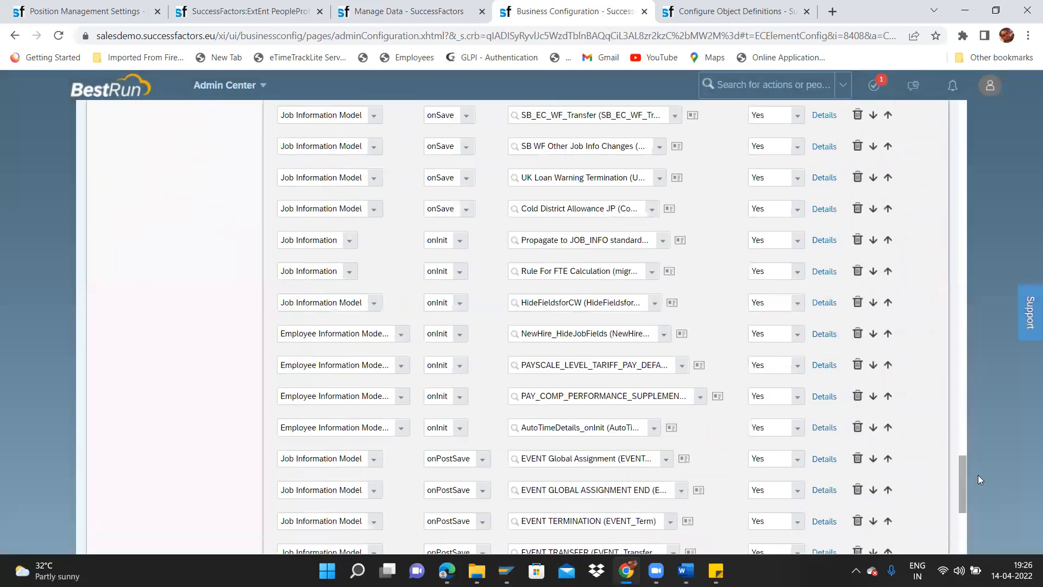
pyautogui.scroll(-5, 978, 474)
pyautogui.click(922, 527)
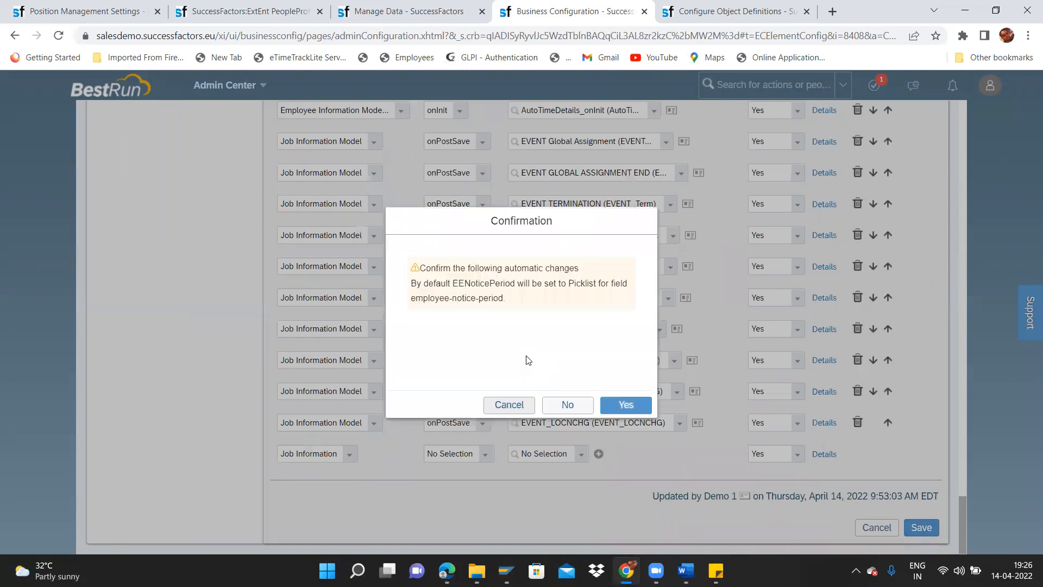
pyautogui.click(642, 406)
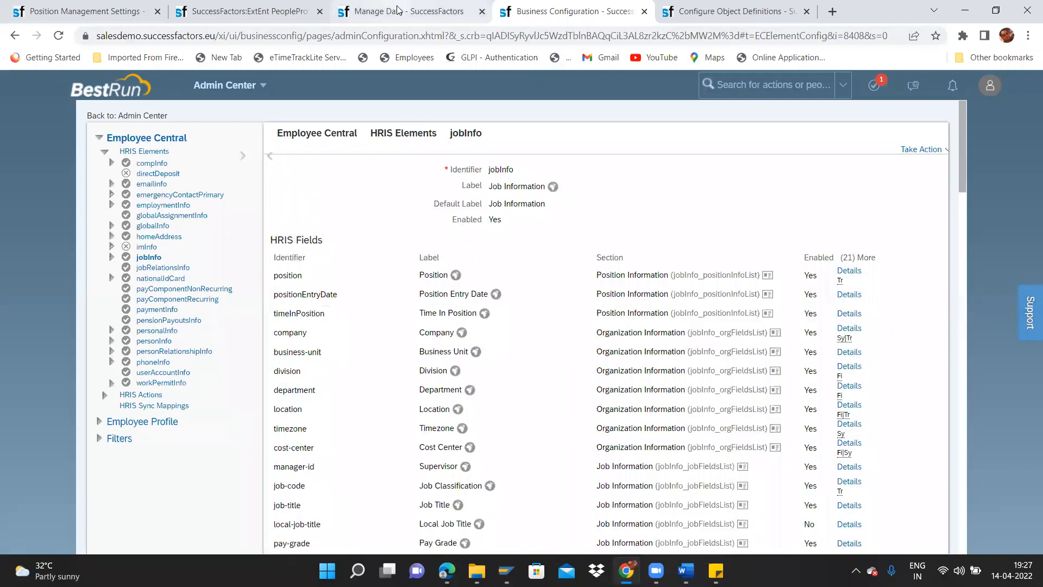
# Step: Return to the new-hire form and choose the ITC Vice President - HR position again
pyautogui.click(400, 11)
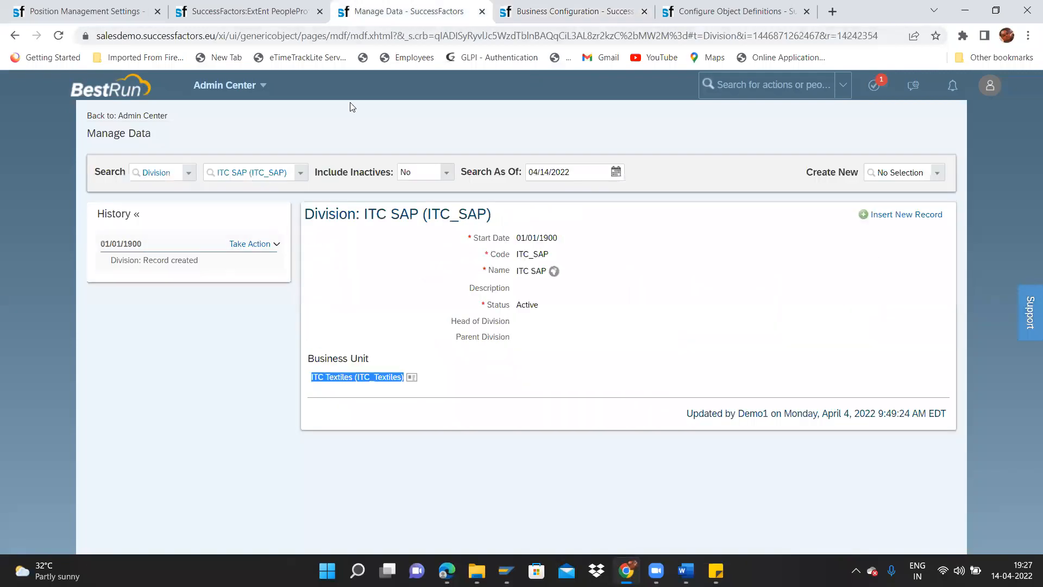
pyautogui.click(235, 12)
pyautogui.click(343, 284)
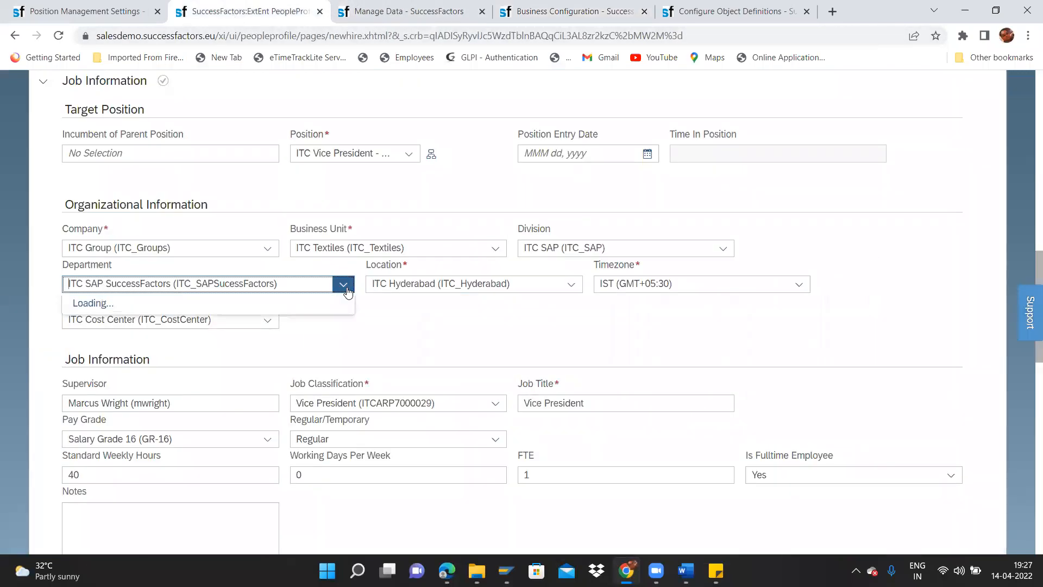
pyautogui.click(383, 320)
pyautogui.click(408, 153)
pyautogui.click(357, 262)
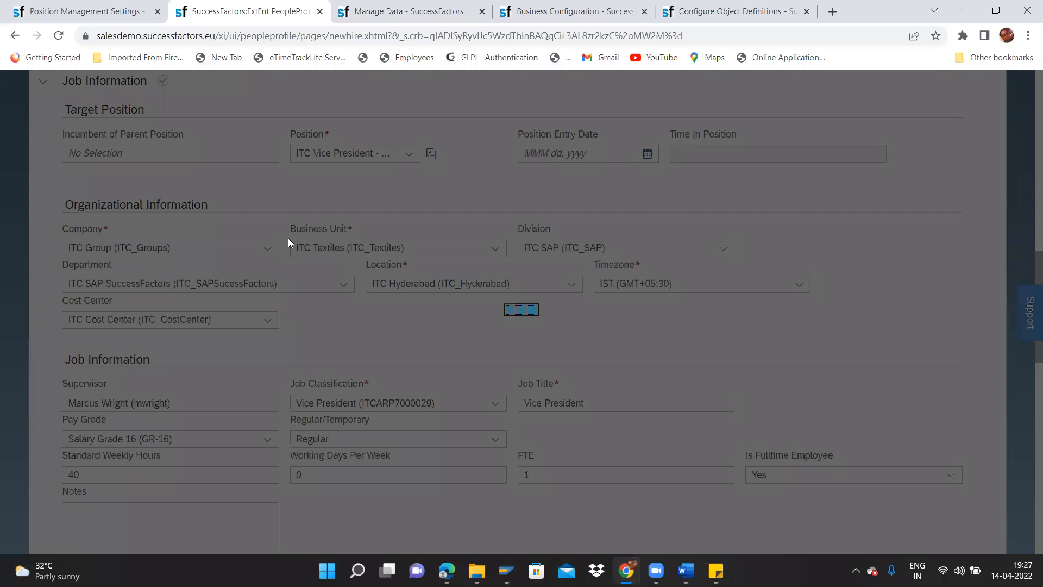
# Step: Keep ITC Group as company, check the now-populated Department list, and reload the page
pyautogui.click(267, 249)
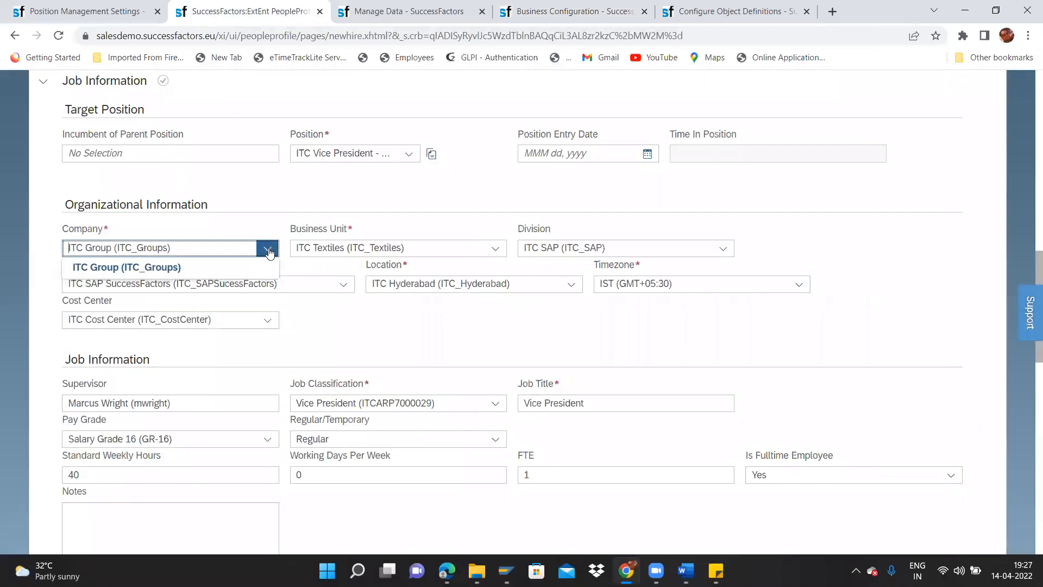
pyautogui.click(214, 271)
pyautogui.click(344, 284)
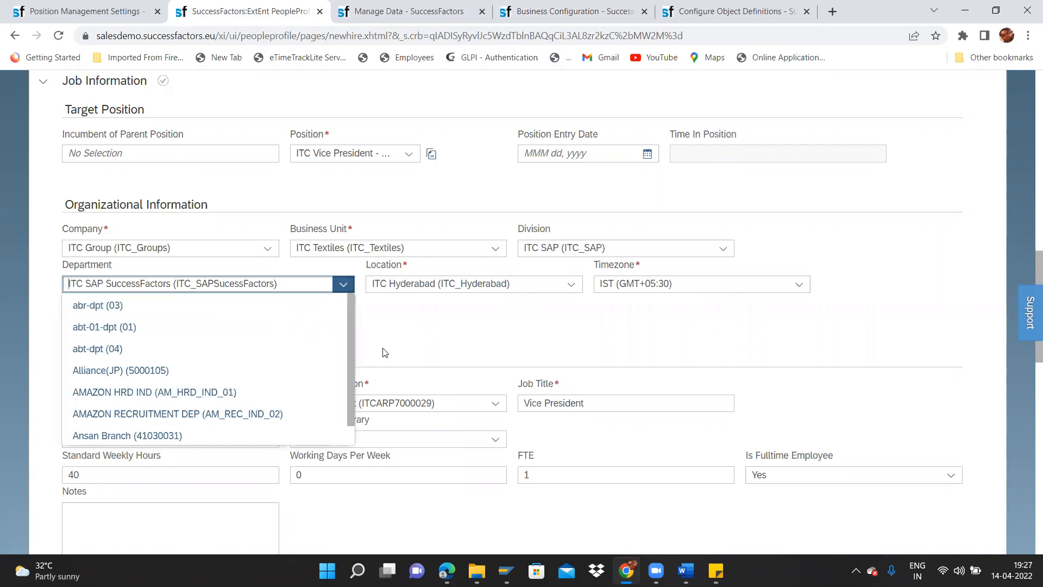
pyautogui.scroll(-1, 347, 336)
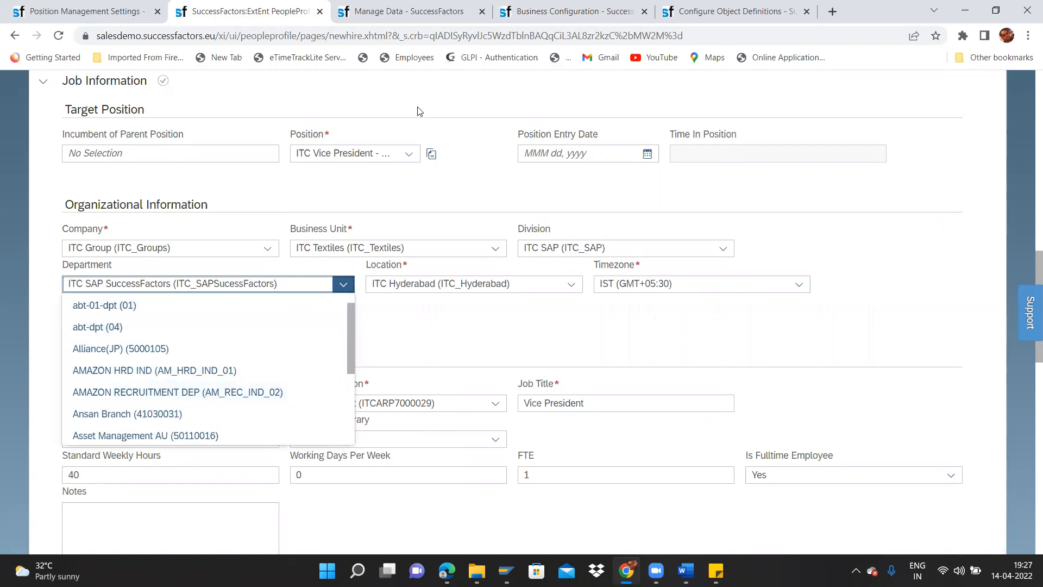
pyautogui.click(455, 37)
pyautogui.press('Return')
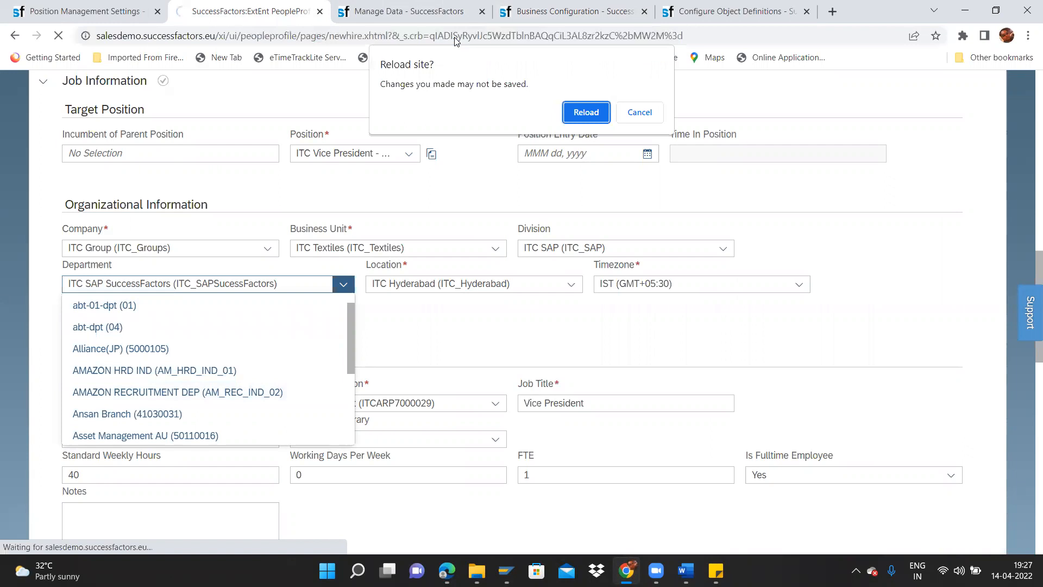
# Step: Confirm the reload, then set Company to ITC Group (ITC_Groups) and Event Reason to Acquired employee
pyautogui.click(583, 111)
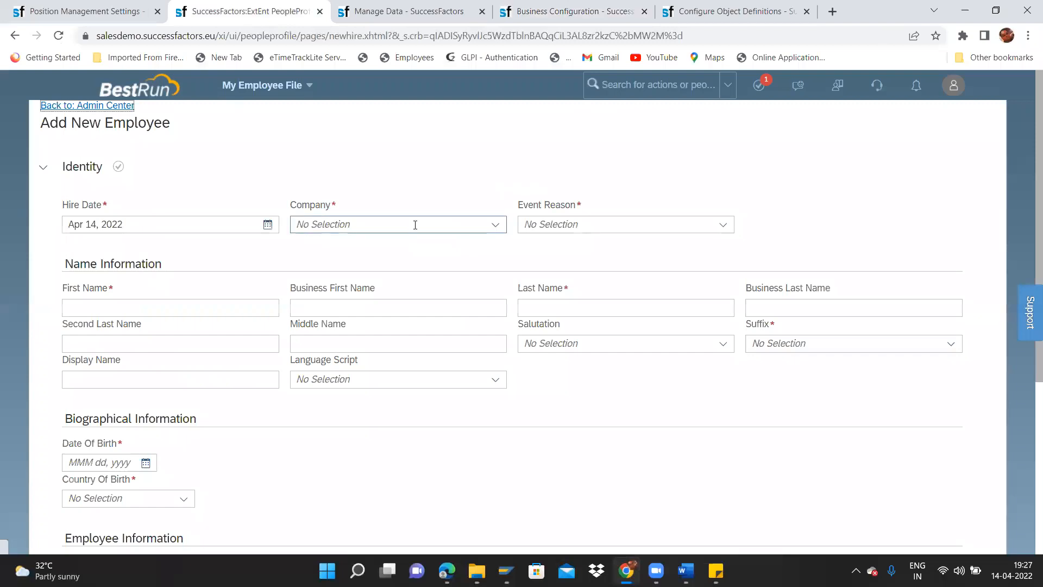
pyautogui.click(504, 229)
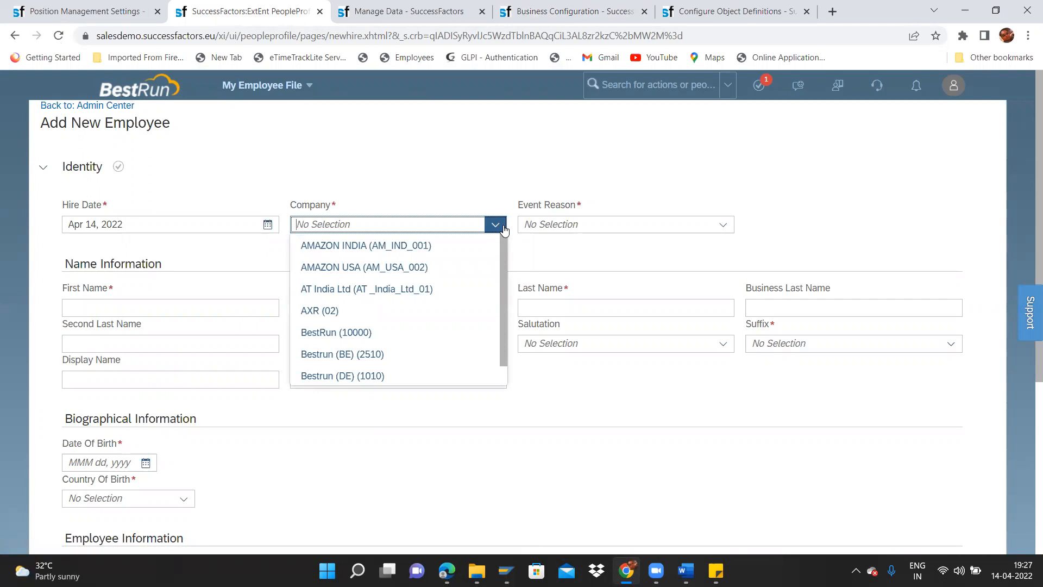
pyautogui.write('ITC')
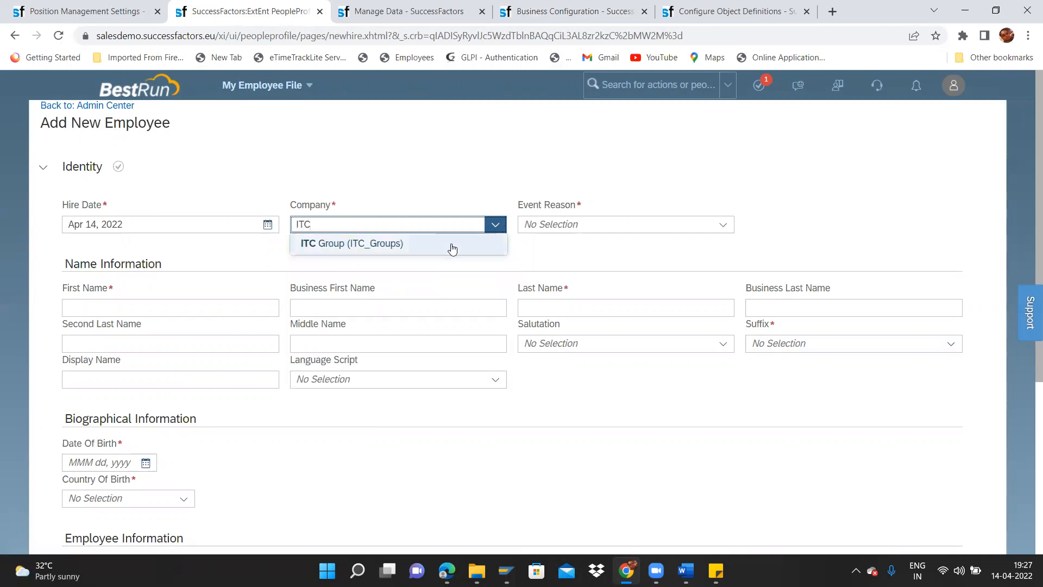
pyautogui.click(443, 245)
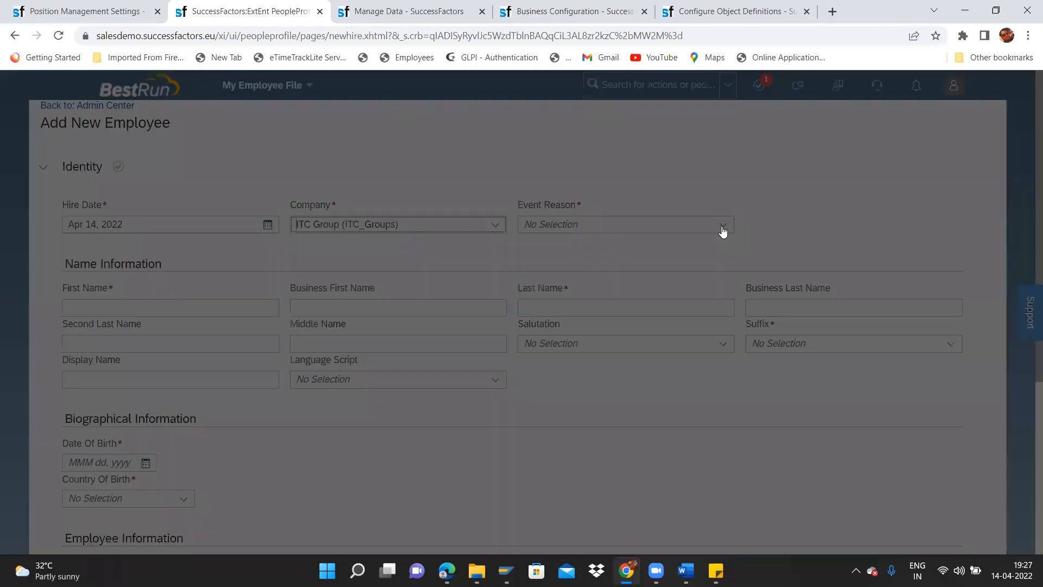
pyautogui.click(722, 226)
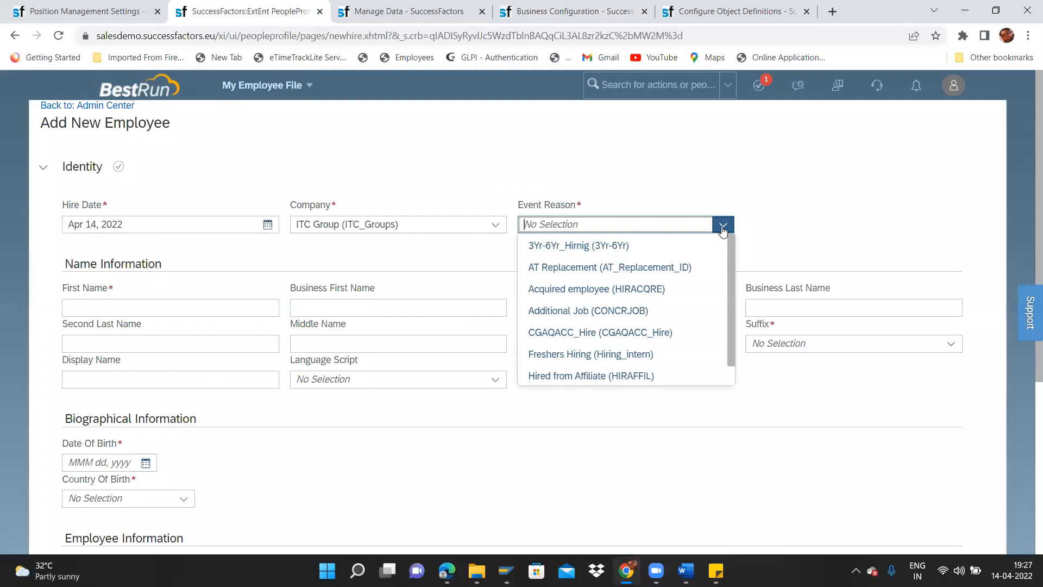
pyautogui.click(586, 289)
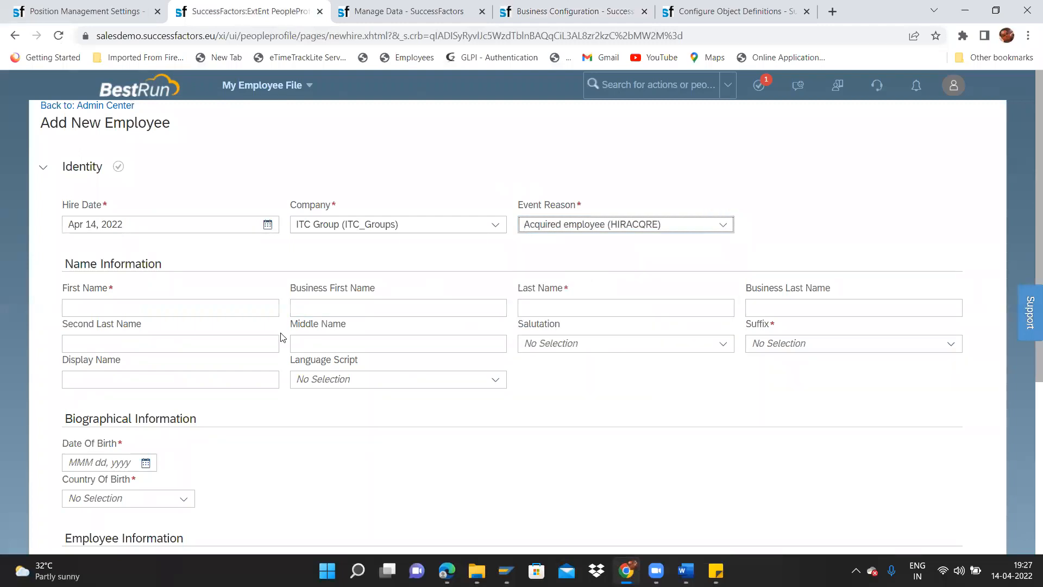
# Step: Enter the first and last name, suffix JD and salutation Mr
pyautogui.click(173, 303)
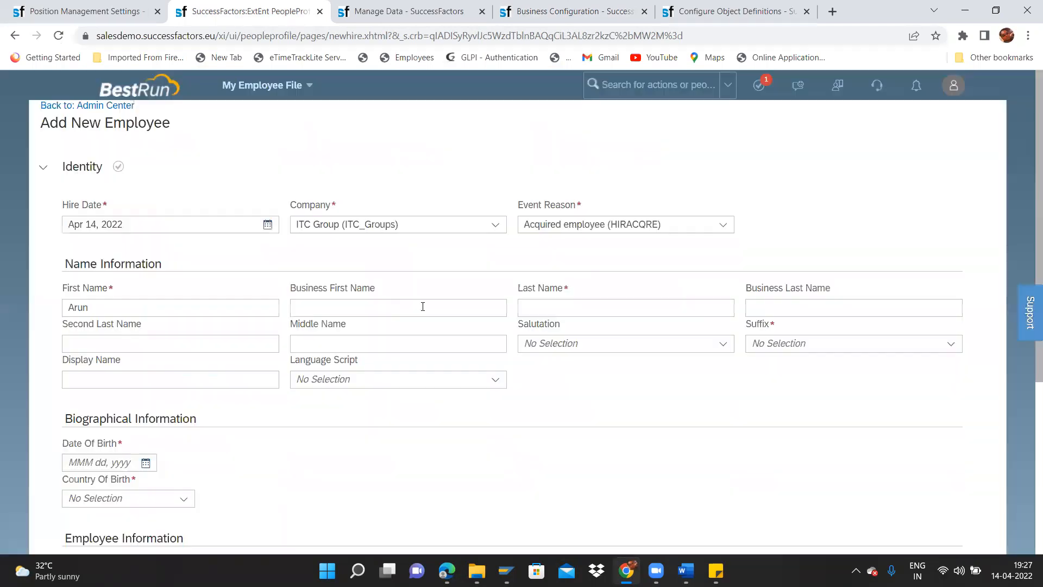
pyautogui.click(583, 305)
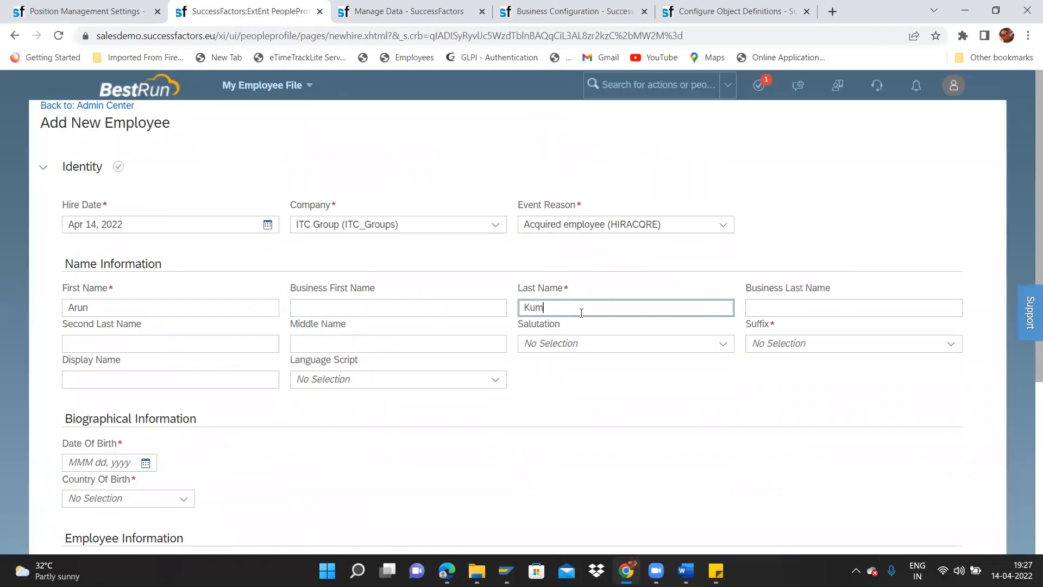
pyautogui.click(951, 344)
pyautogui.click(808, 416)
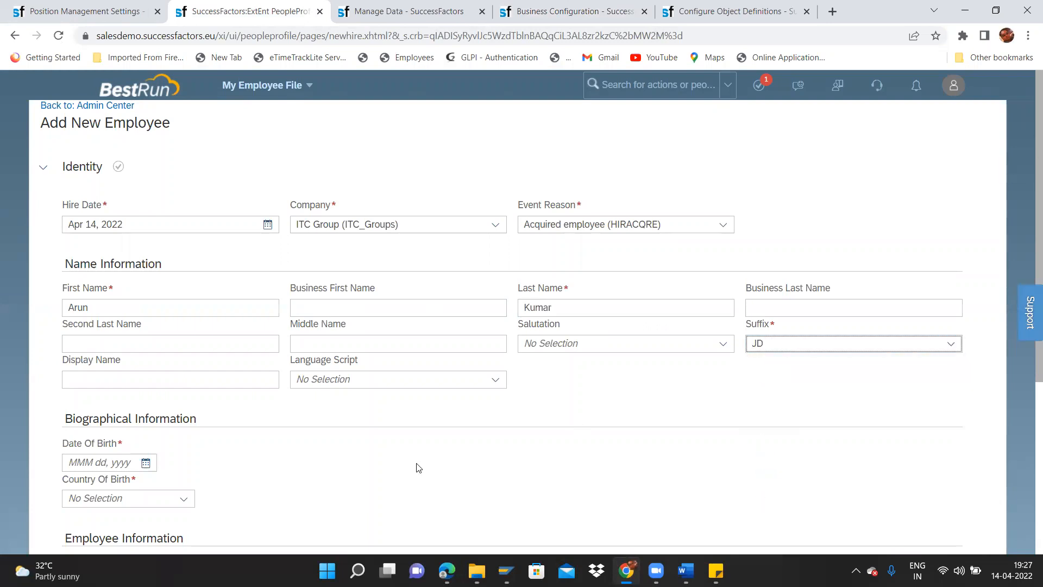
pyautogui.click(723, 343)
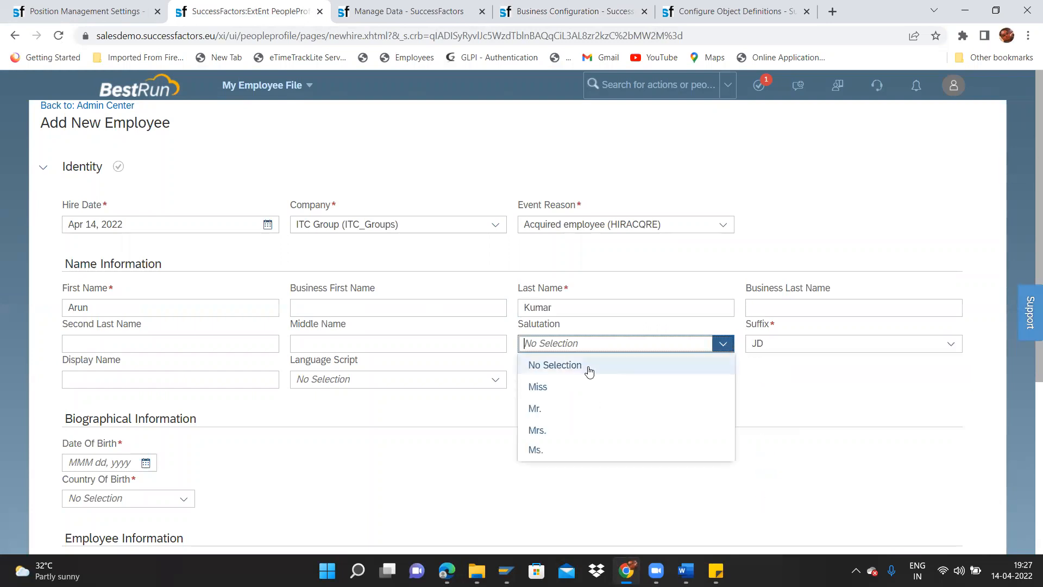
pyautogui.click(542, 410)
# Step: Set the date of birth to Apr 01, 1992 via the calendar
pyautogui.click(146, 462)
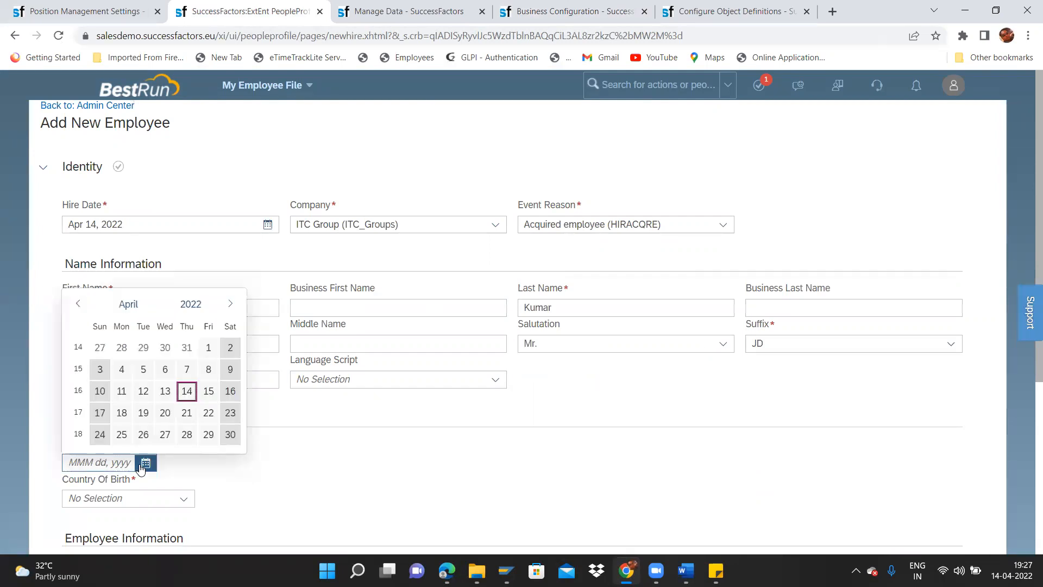
pyautogui.click(134, 313)
pyautogui.click(134, 312)
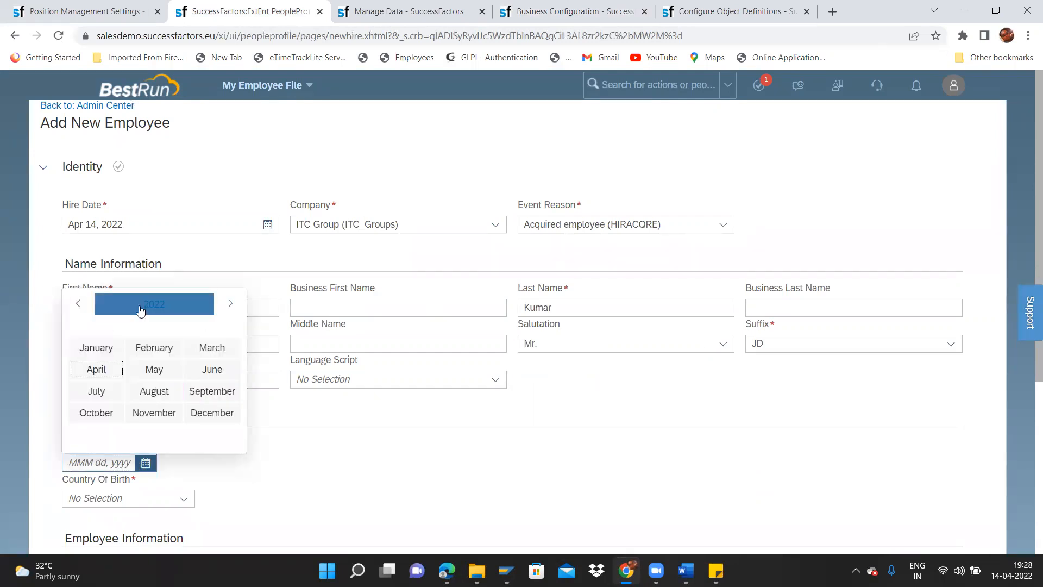
pyautogui.click(135, 310)
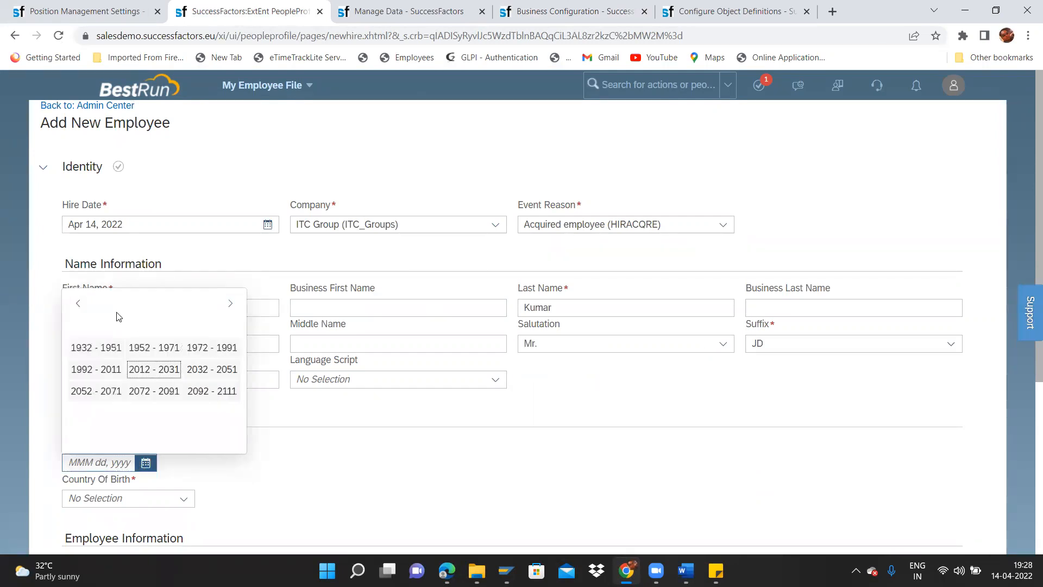
pyautogui.click(92, 368)
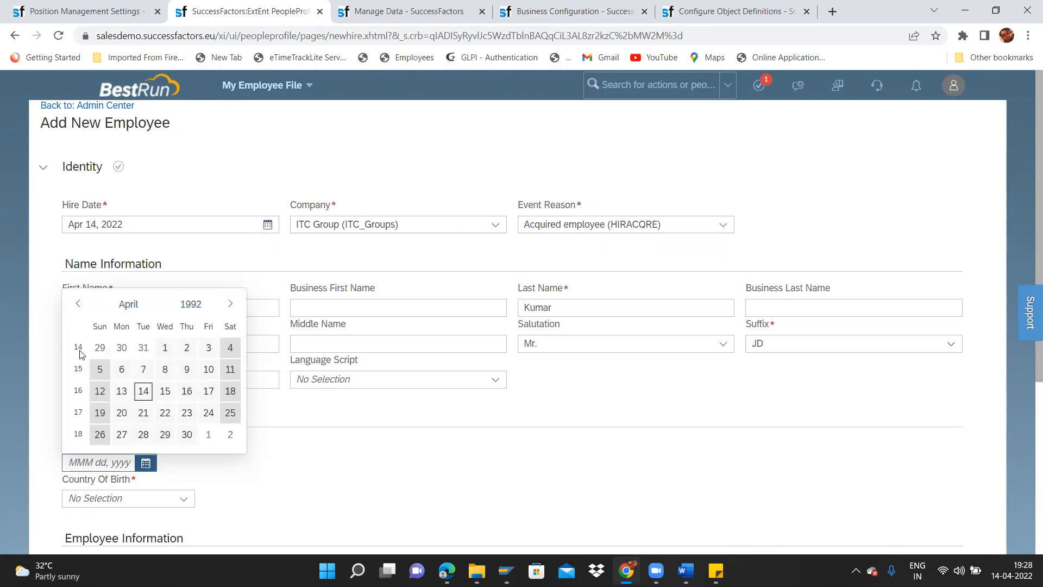
pyautogui.click(165, 347)
# Step: Set country of birth to India, enter the person id, and continue to Personal Information
pyautogui.click(183, 498)
pyautogui.write('india')
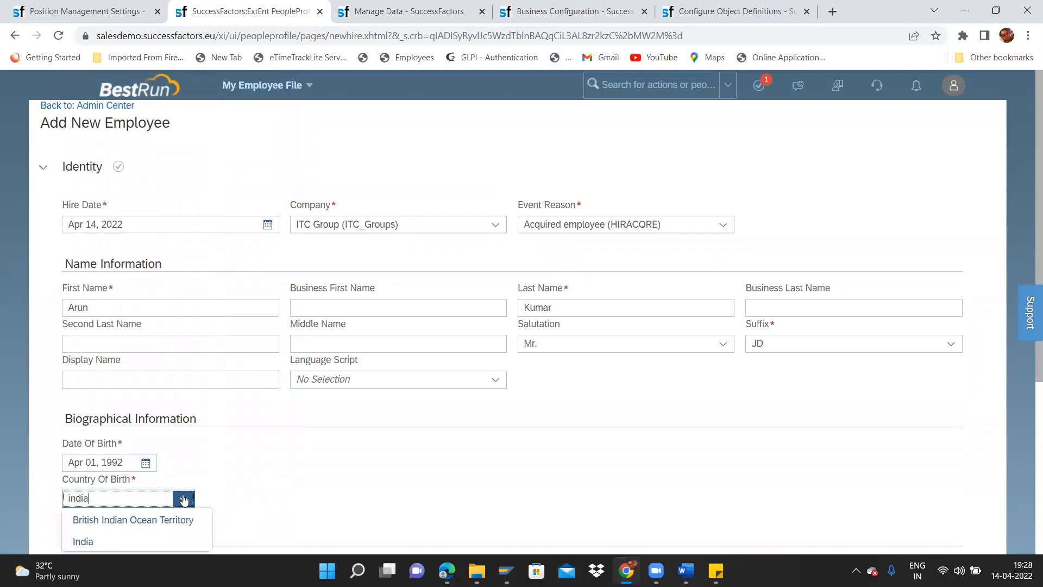
pyautogui.click(160, 541)
pyautogui.scroll(-4, 1027, 272)
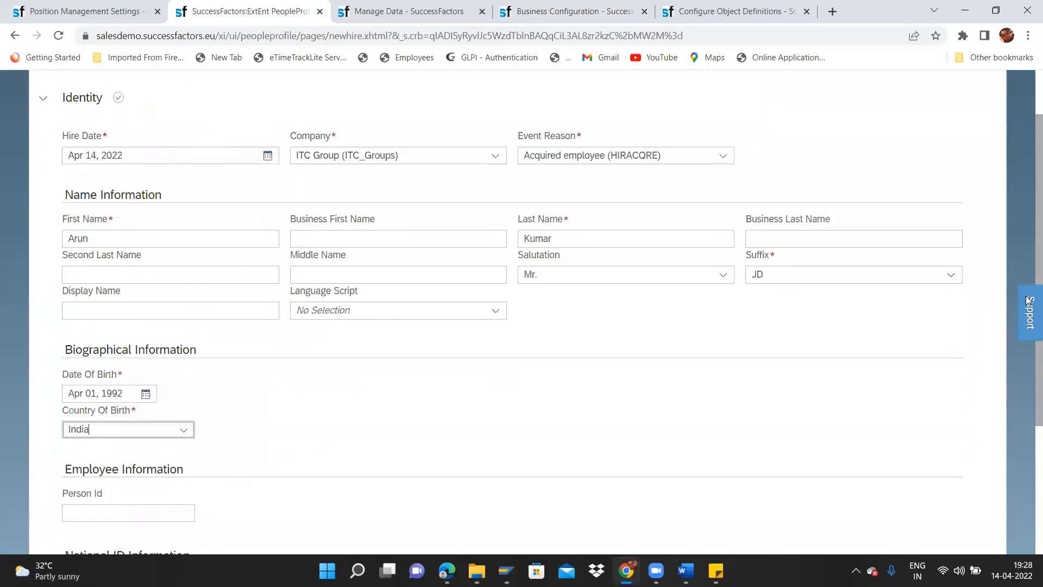
pyautogui.click(155, 324)
pyautogui.click(155, 325)
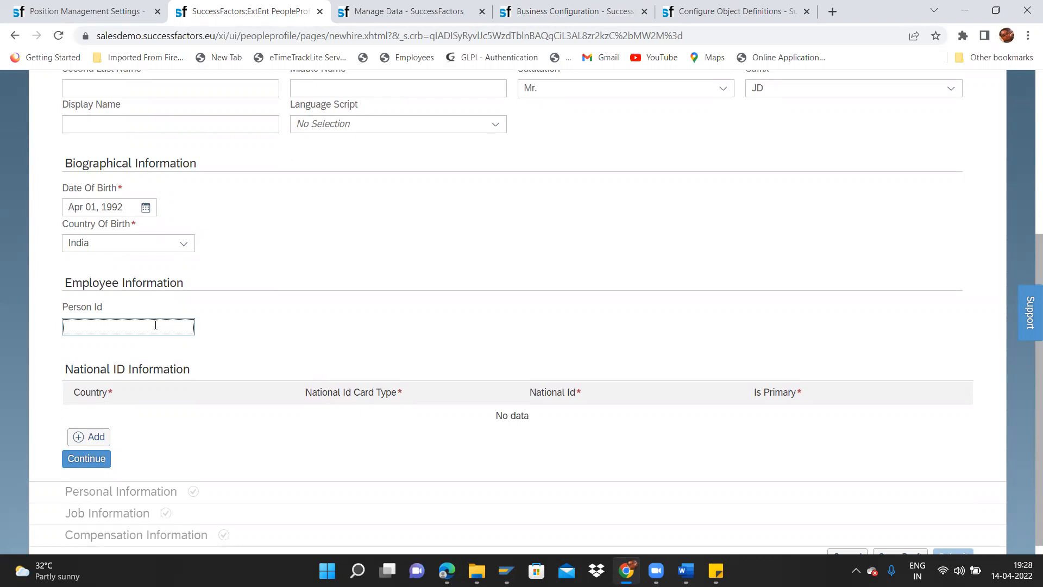
pyautogui.write('nku')
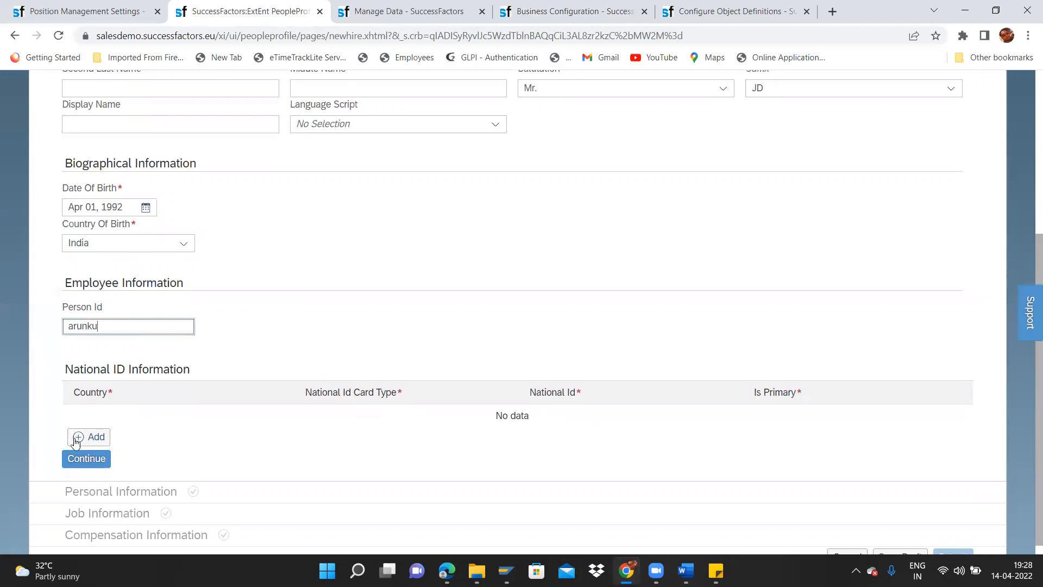
pyautogui.click(86, 455)
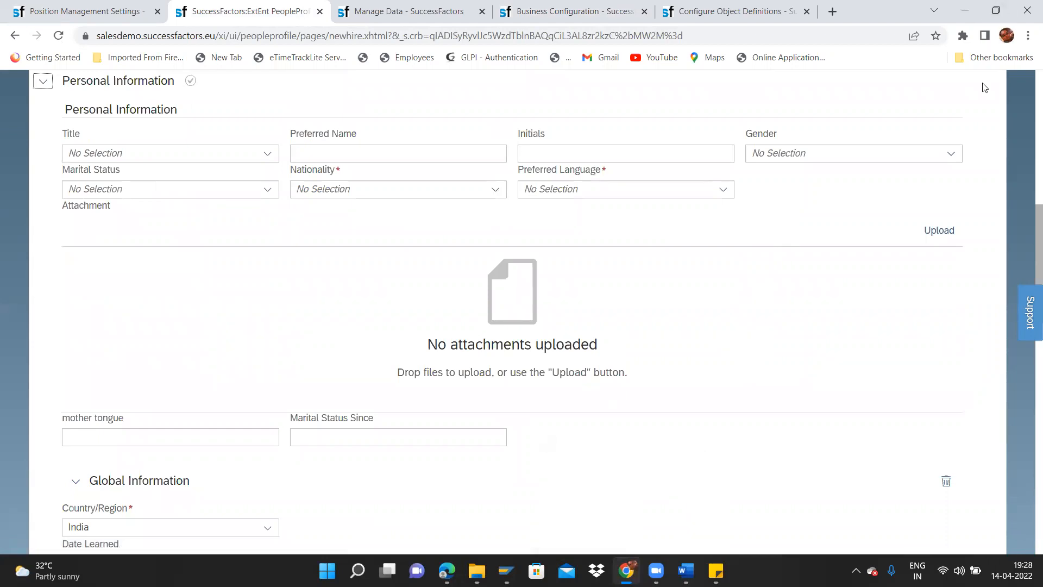
# Step: Set nationality to India and preferred language to English (US)
pyautogui.click(999, 61)
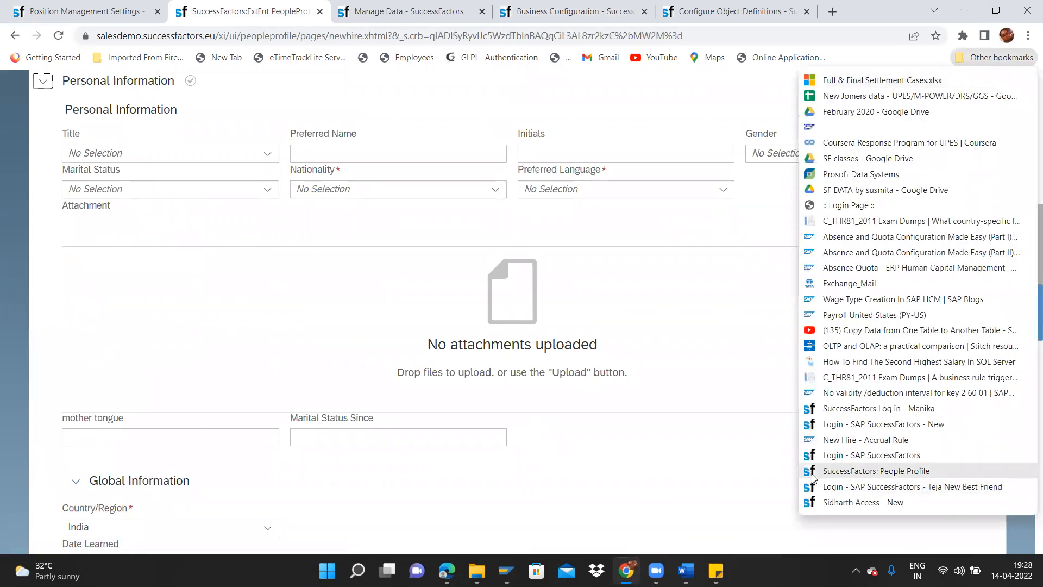
pyautogui.click(599, 281)
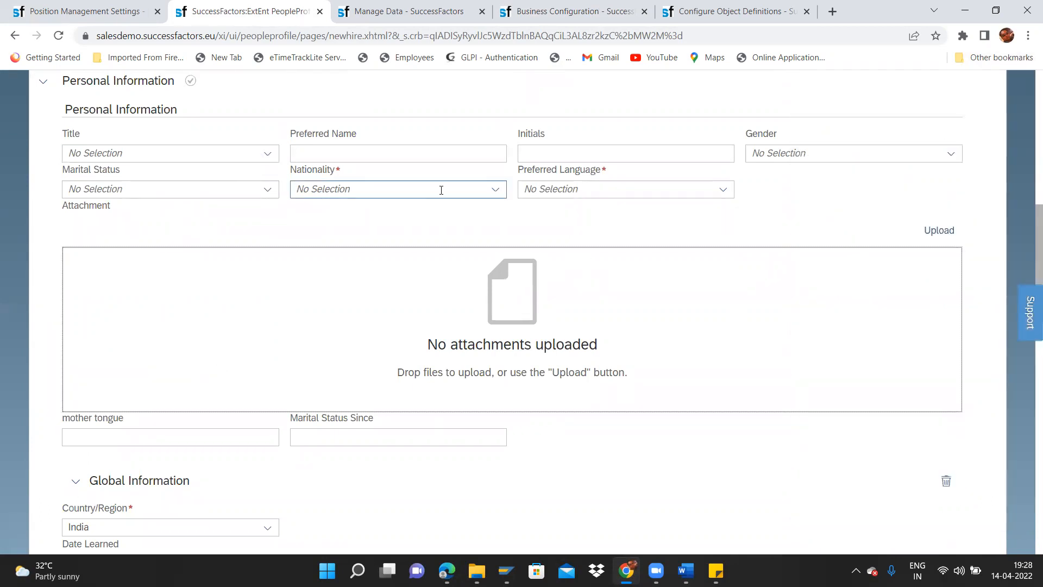
pyautogui.click(495, 190)
pyautogui.write('india')
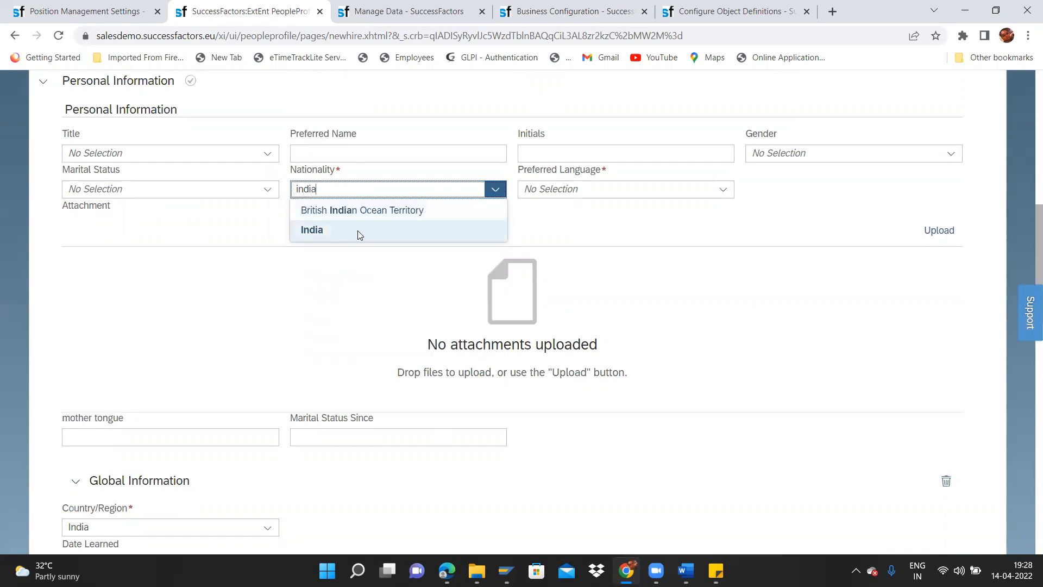
pyautogui.click(365, 229)
pyautogui.click(733, 193)
pyautogui.write('english')
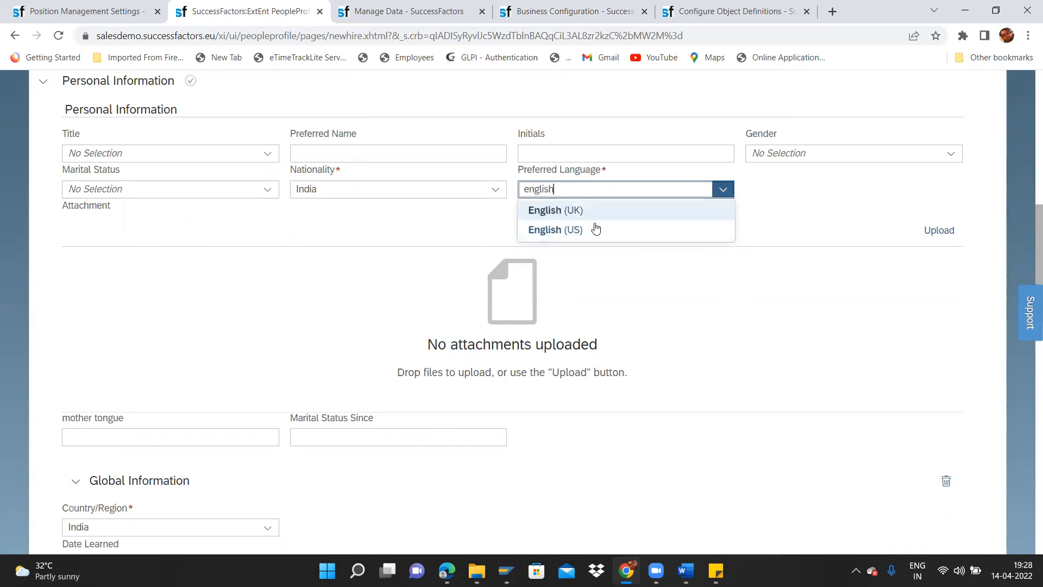
pyautogui.click(596, 229)
# Step: Delete the Global Information section, the email and phone rows, and the home address block
pyautogui.scroll(-7, 1028, 228)
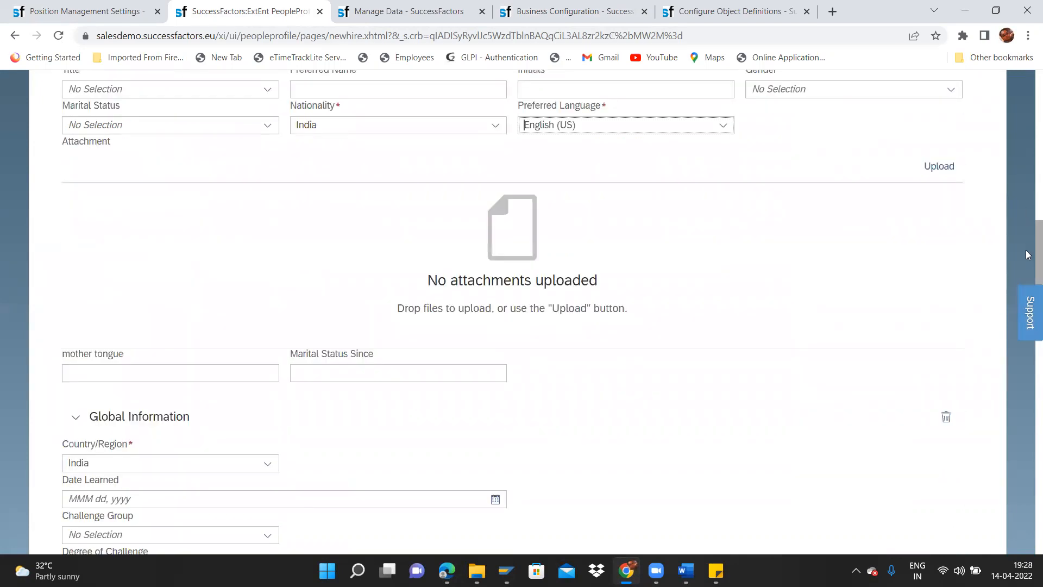
pyautogui.scroll(1, 1010, 220)
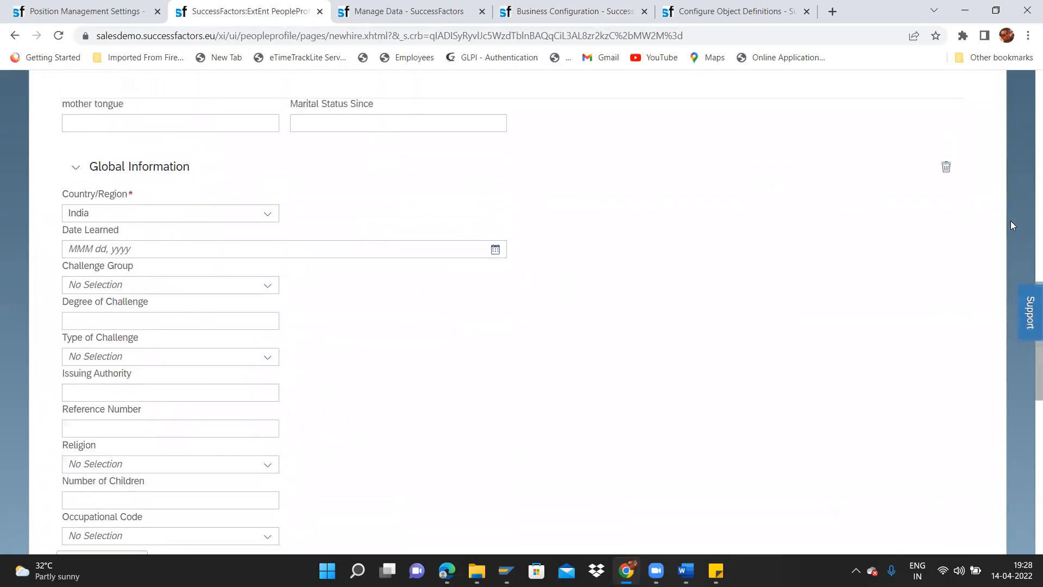
pyautogui.click(950, 169)
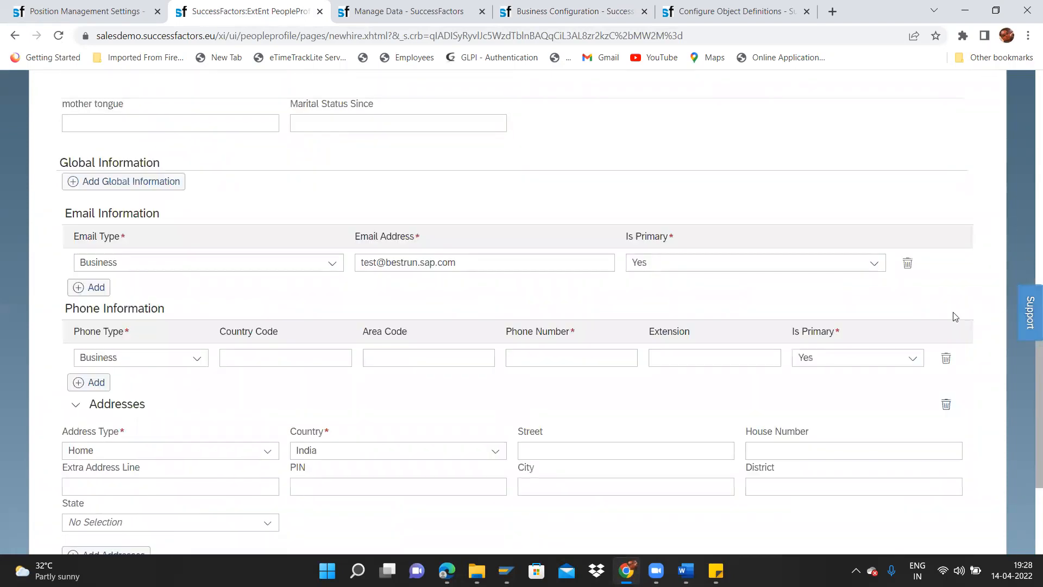
pyautogui.click(905, 263)
pyautogui.click(945, 352)
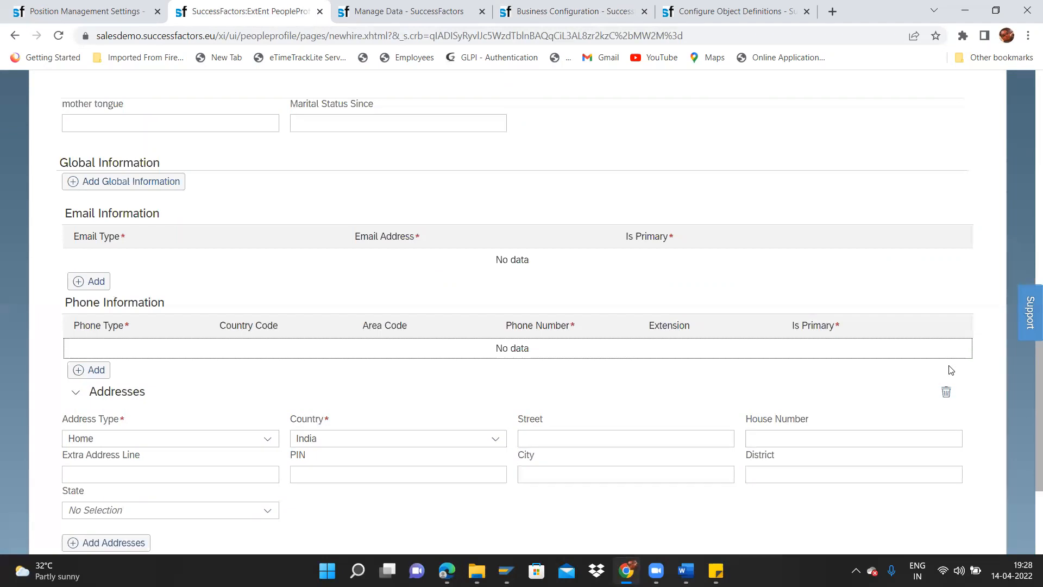
pyautogui.click(946, 397)
pyautogui.scroll(-1, 1026, 416)
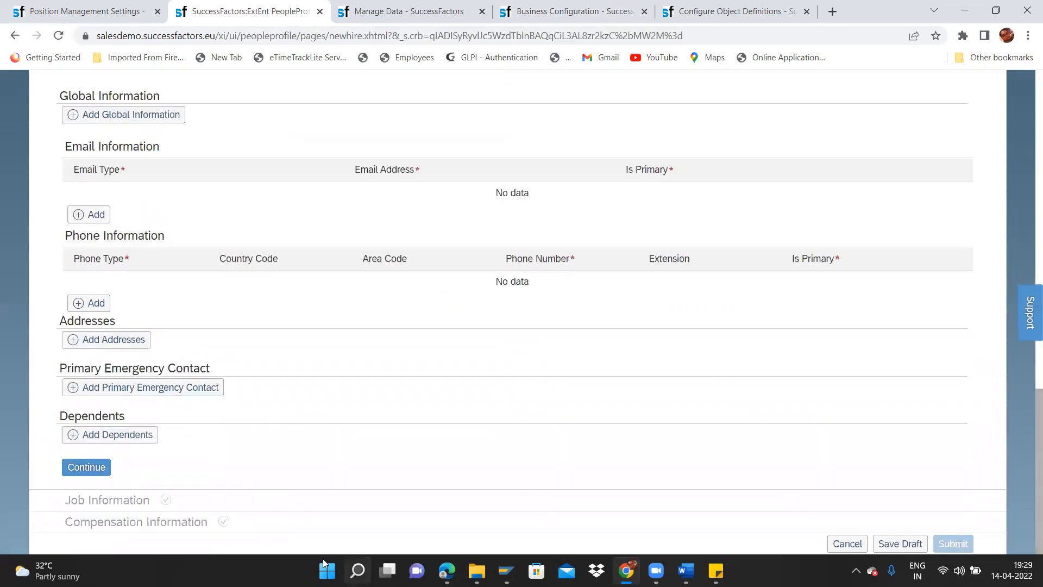
# Step: Continue from Personal Information to the Job Information step, where the company is ITC Group
pyautogui.click(87, 468)
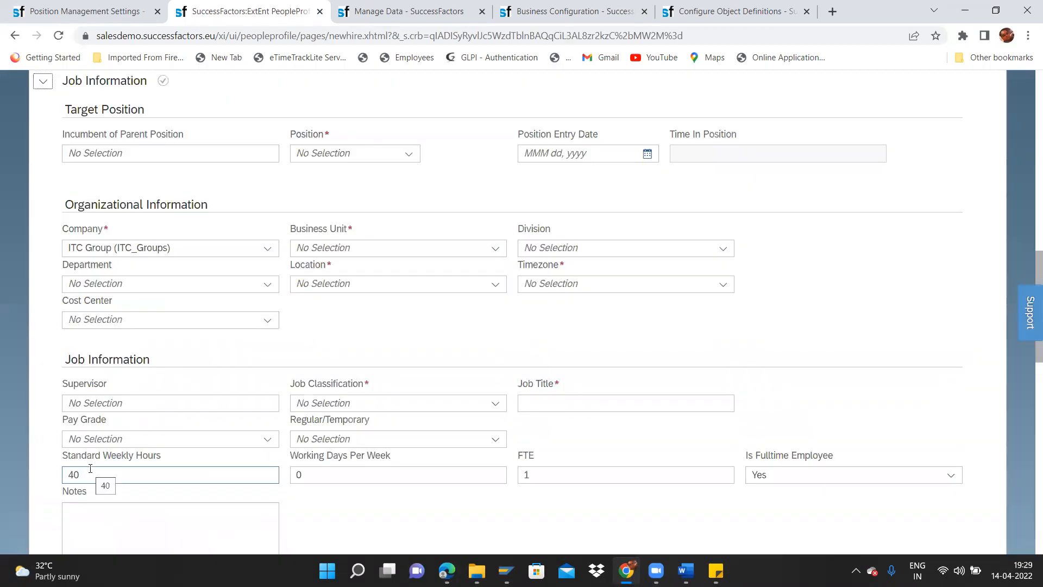
pyautogui.click(669, 397)
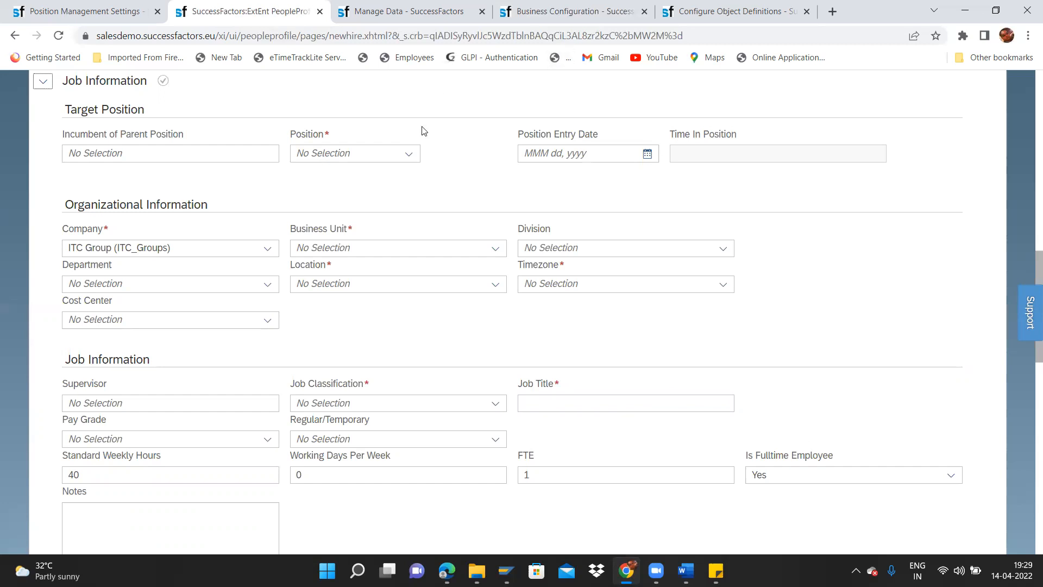
# Step: Assign the ITC Vice President - HR position and check the auto-filled Department
pyautogui.click(407, 155)
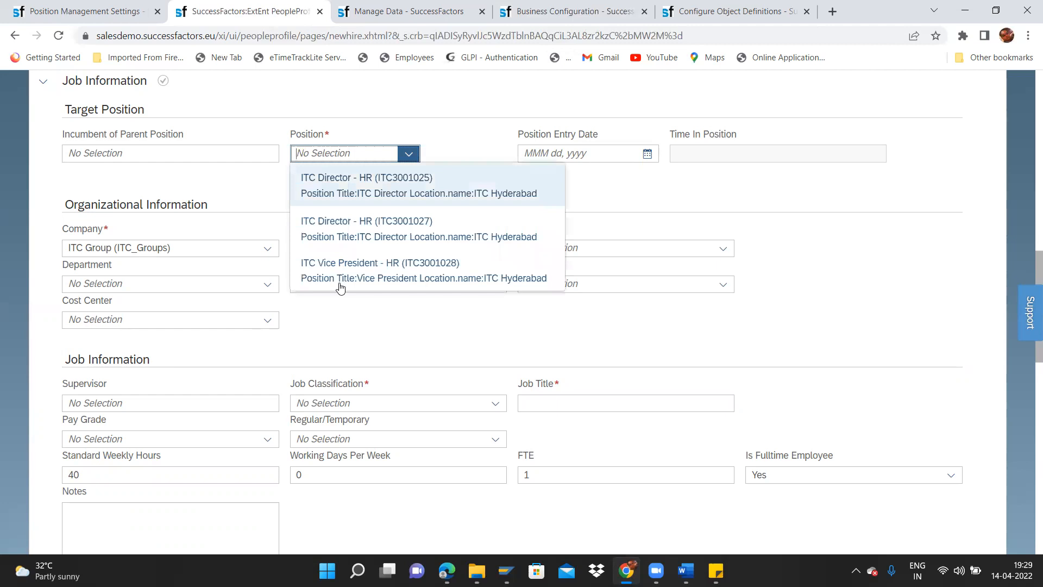
pyautogui.click(339, 278)
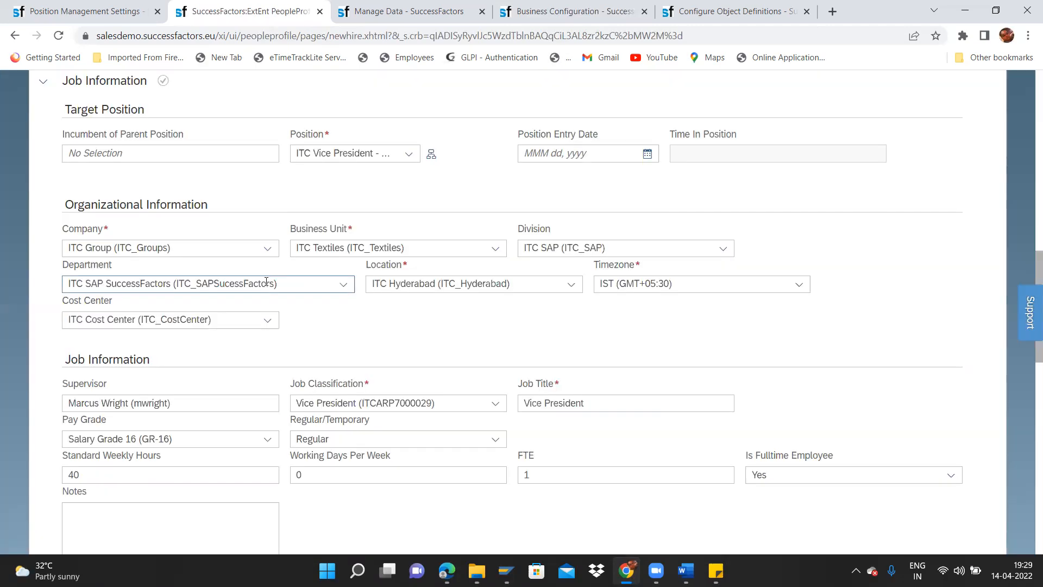
pyautogui.click(342, 284)
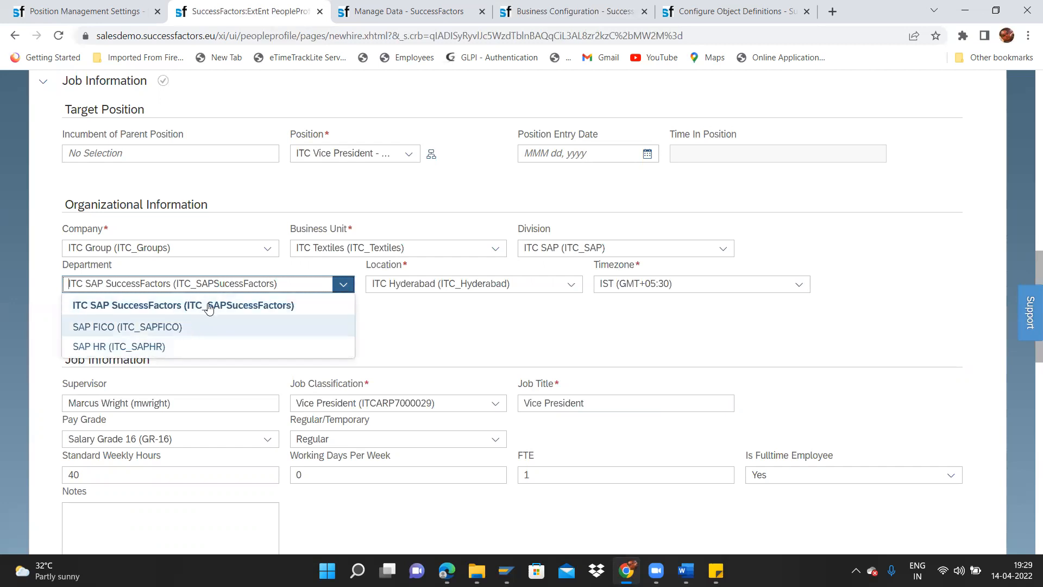
pyautogui.click(451, 323)
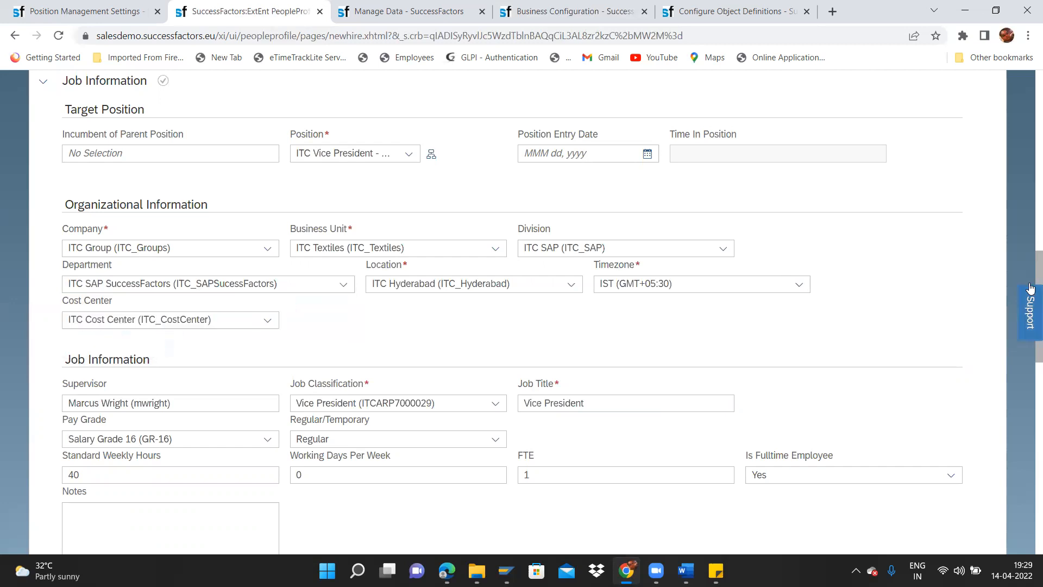
# Step: Confirm the position code ITC3001028 and reselect ITC Vice President - HR
pyautogui.scroll(-2, 1028, 306)
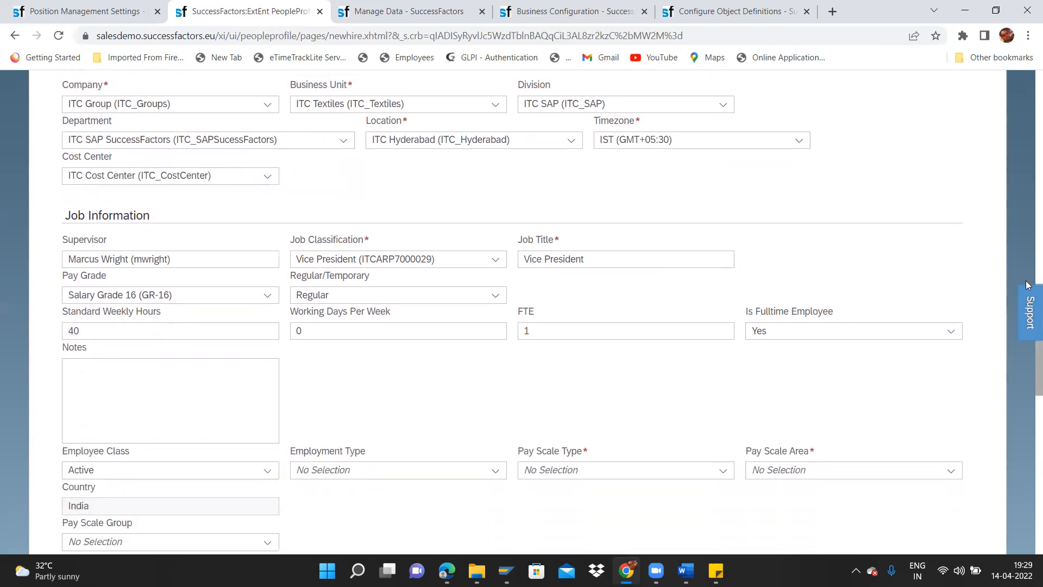
pyautogui.scroll(4, 1029, 271)
pyautogui.scroll(4, 1026, 235)
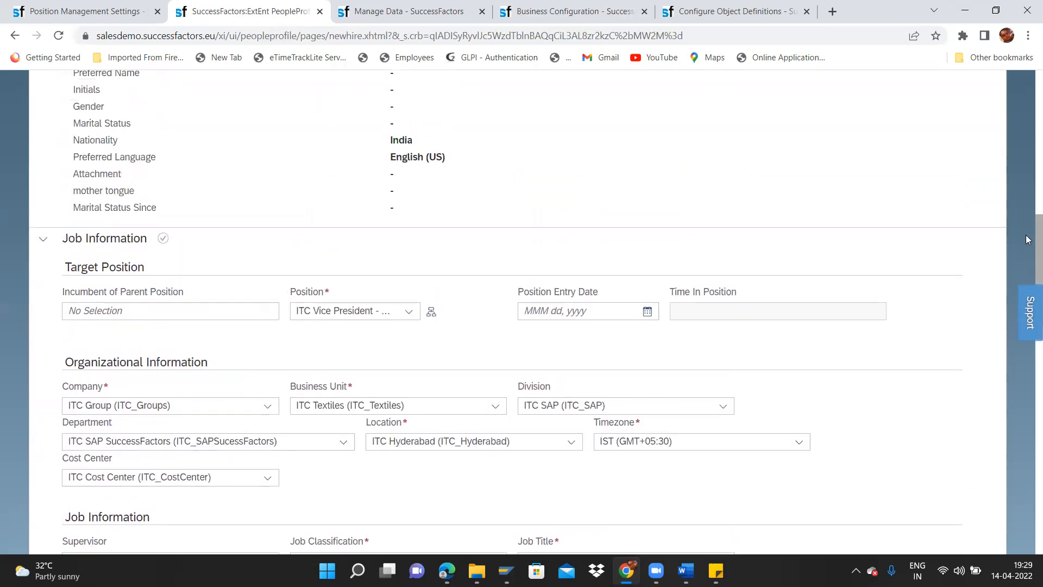
pyautogui.scroll(-5, 1026, 233)
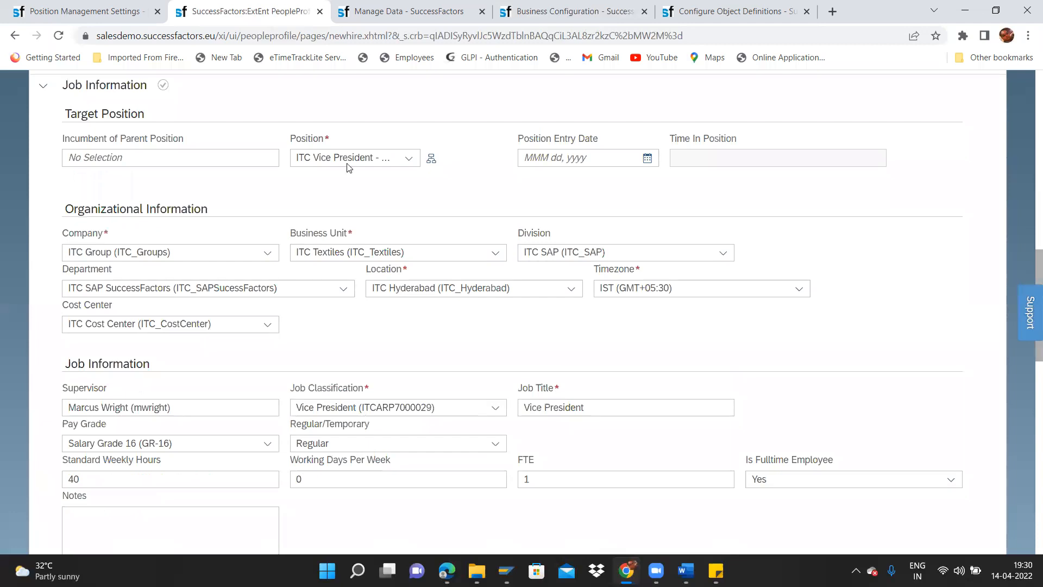
pyautogui.moveTo(296, 157); pyautogui.dragTo(397, 157)
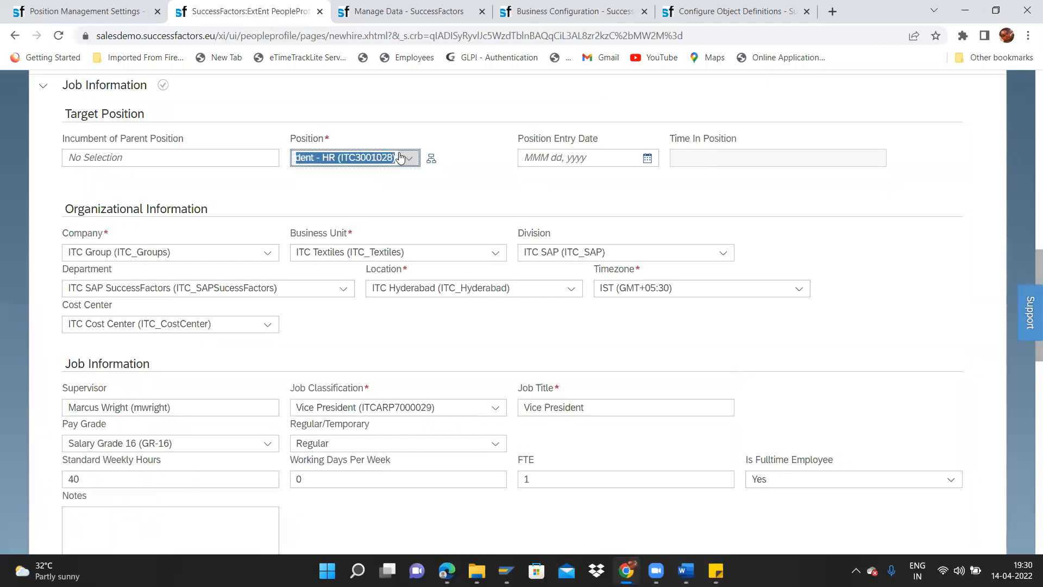
pyautogui.click(412, 159)
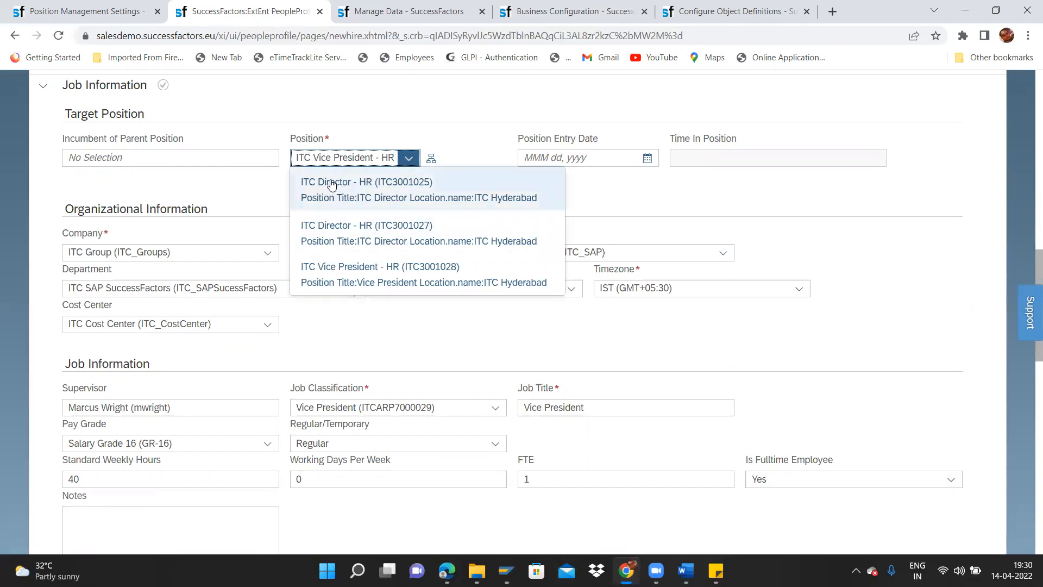
pyautogui.tripleClick(399, 157)
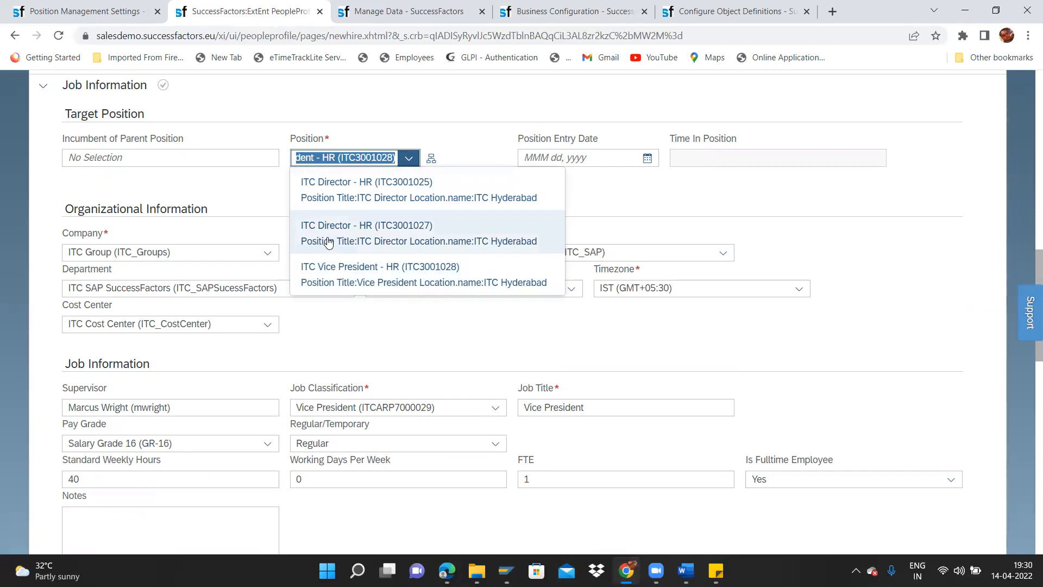
pyautogui.click(339, 274)
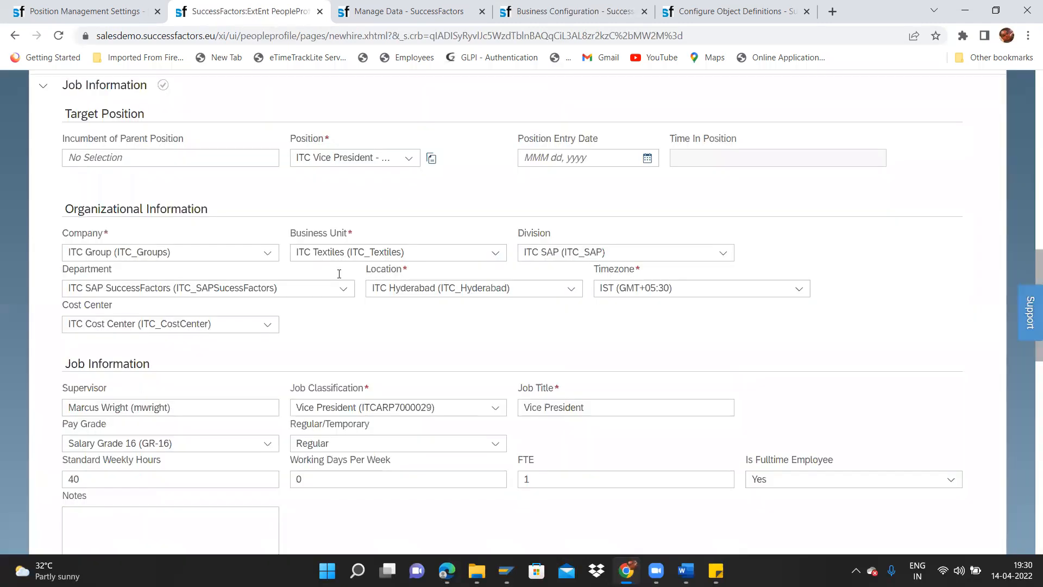
# Step: Clear the Business Unit, Division, Location, Timezone and Cost Center values, keeping the company
pyautogui.moveTo(66, 252); pyautogui.dragTo(173, 252)
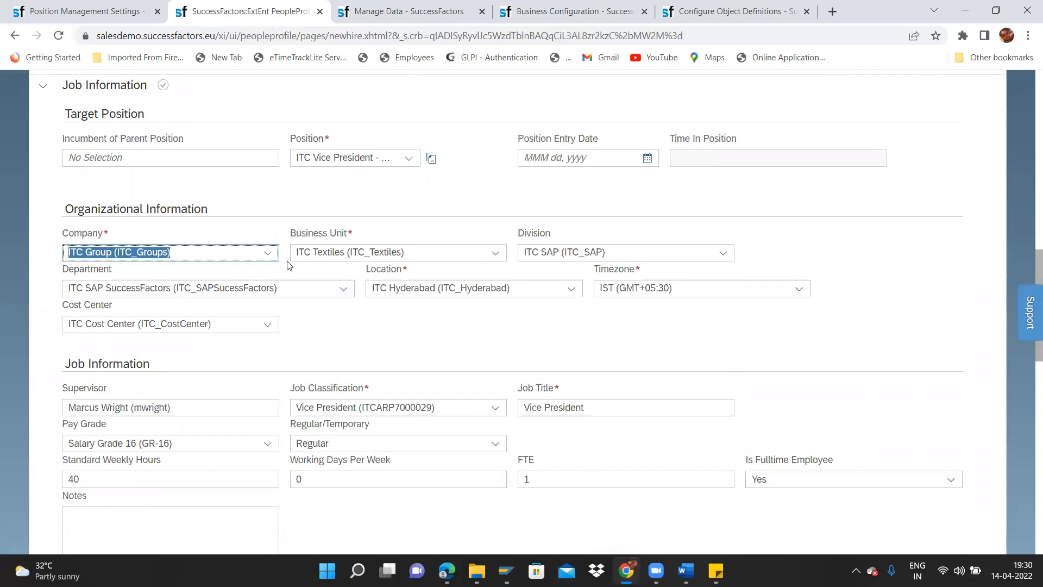
pyautogui.tripleClick(379, 250)
pyautogui.press('BackSpace')
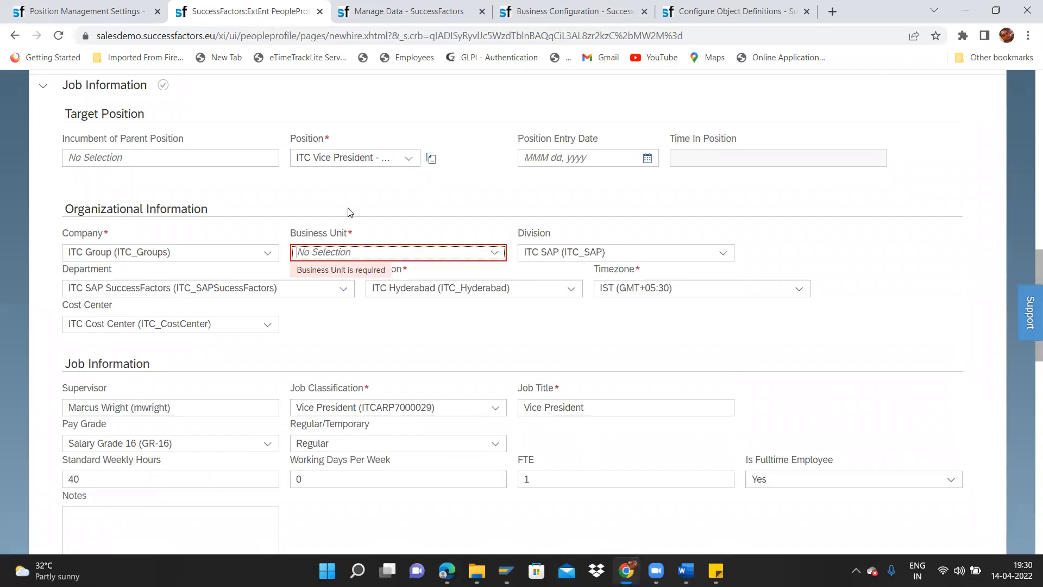
pyautogui.click(216, 260)
pyautogui.tripleClick(215, 259)
pyautogui.press('BackSpace')
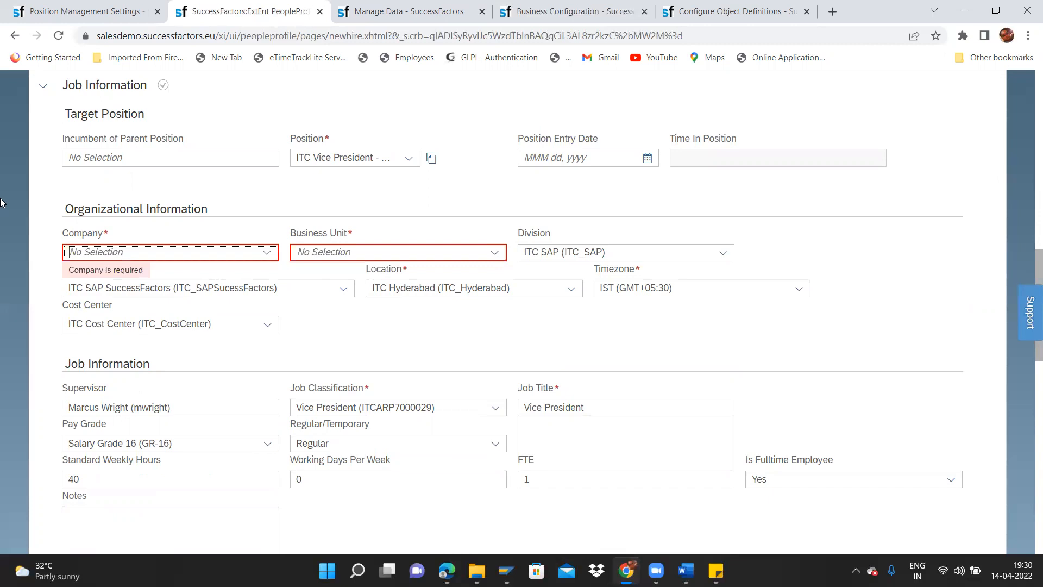
pyautogui.click(687, 342)
pyautogui.press('BackSpace')
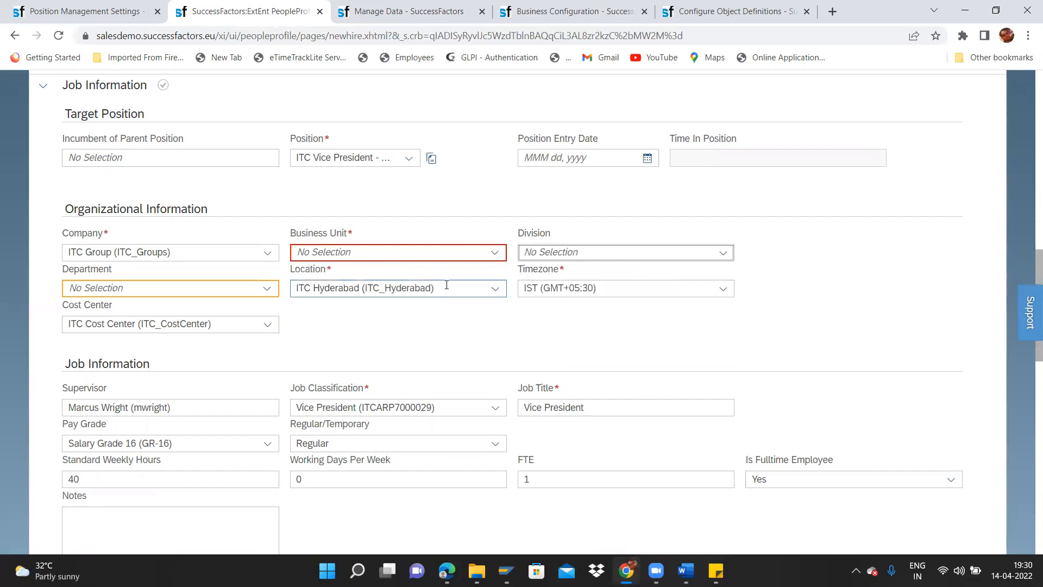
pyautogui.click(466, 291)
pyautogui.press('BackSpace')
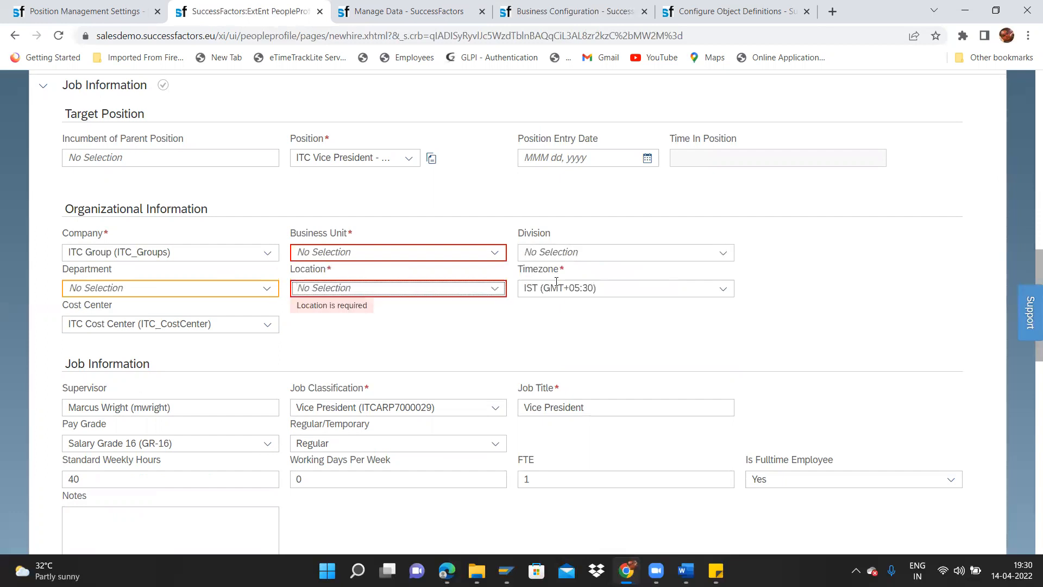
pyautogui.click(431, 252)
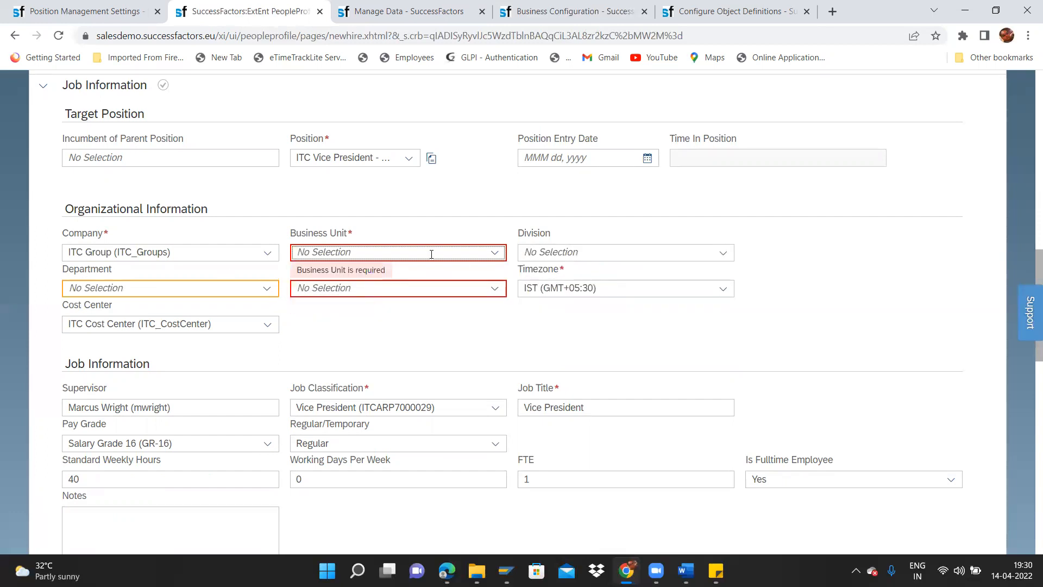
pyautogui.press('Tab')
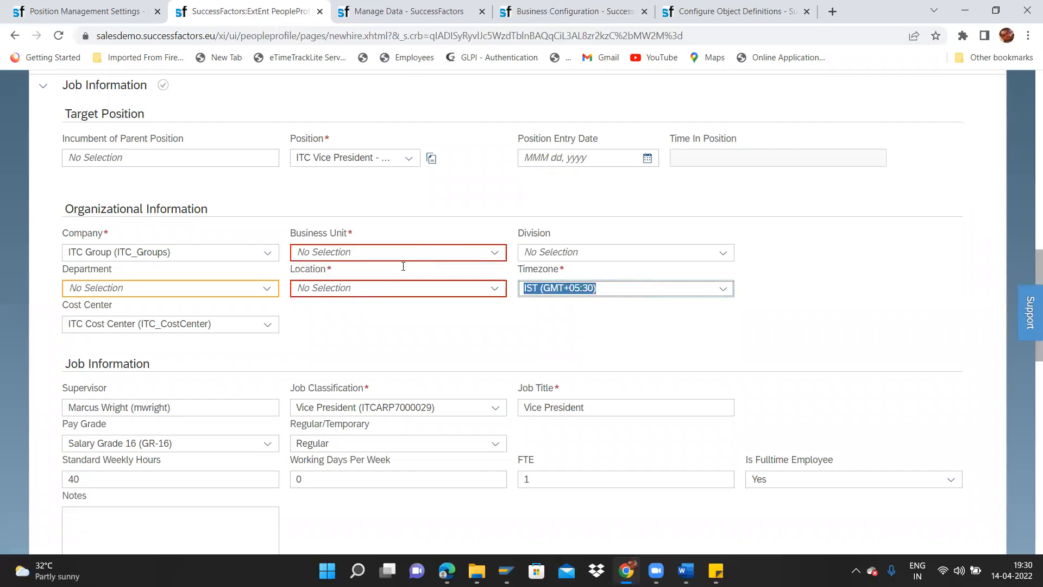
pyautogui.press('BackSpace')
pyautogui.click(240, 324)
pyautogui.press('BackSpace')
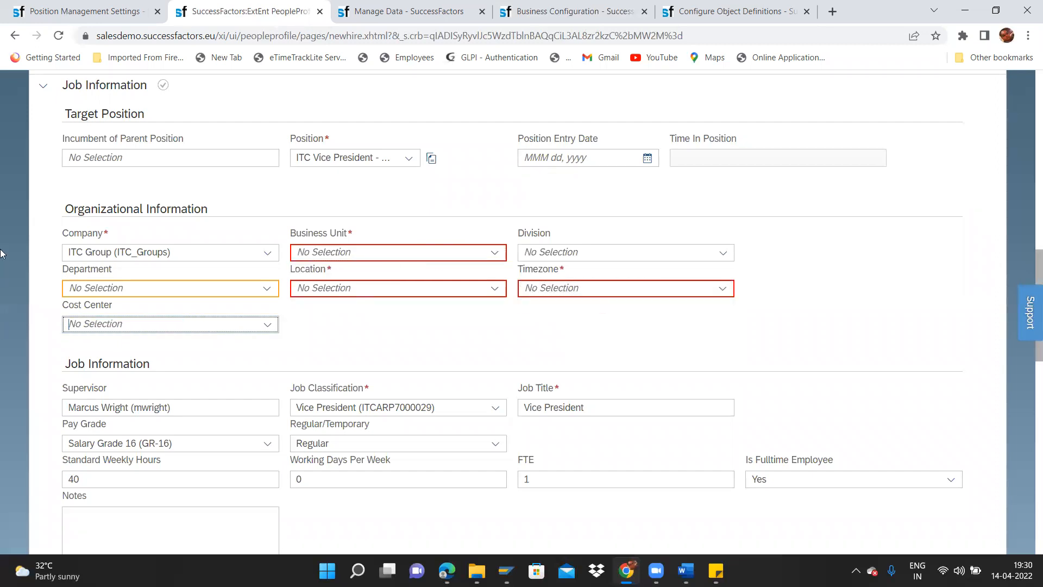
# Step: Reselect ITC Vice President - HR, then set ITC Textiles, ITC Hyderabad and ITC SAP SuccessFactors
pyautogui.click(413, 159)
pyautogui.click(359, 275)
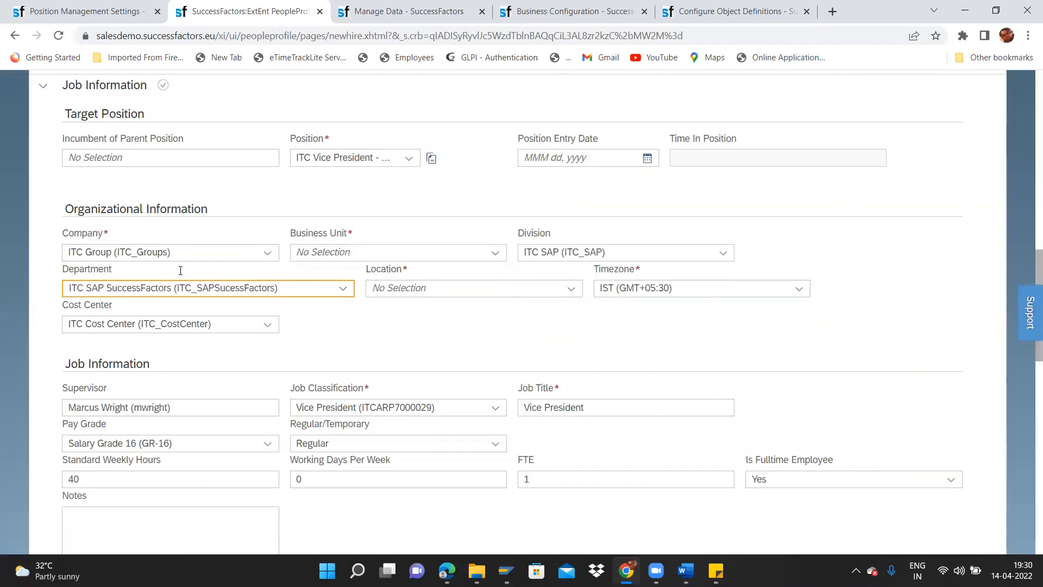
pyautogui.click(495, 253)
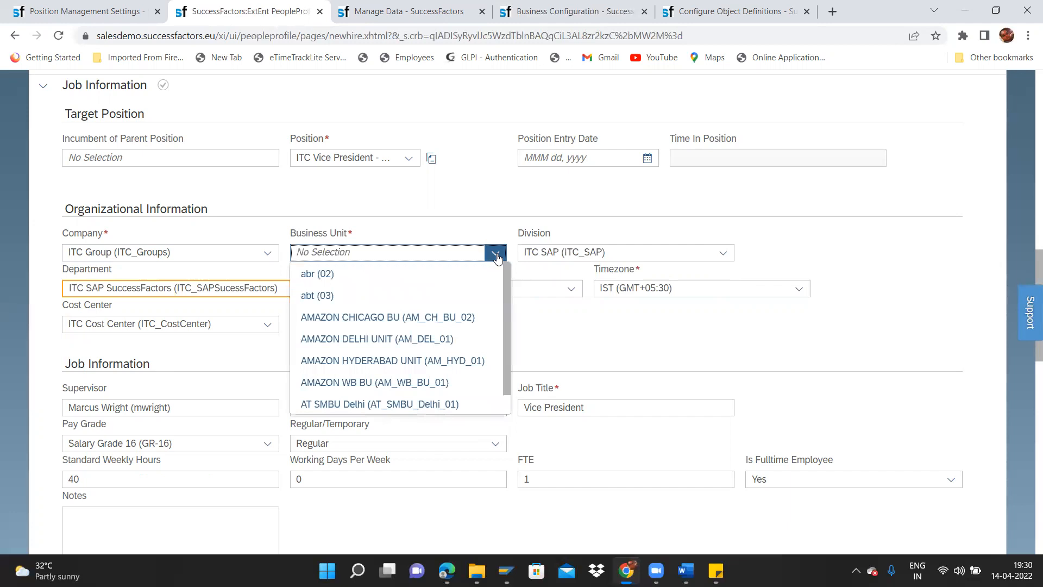
pyautogui.write('ITC')
pyautogui.click(357, 296)
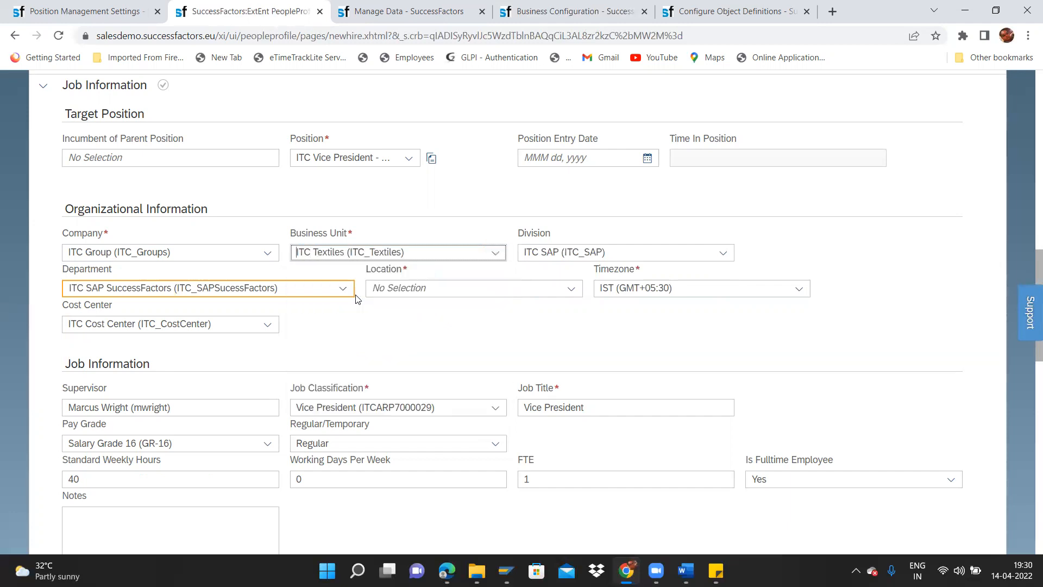
pyautogui.click(571, 289)
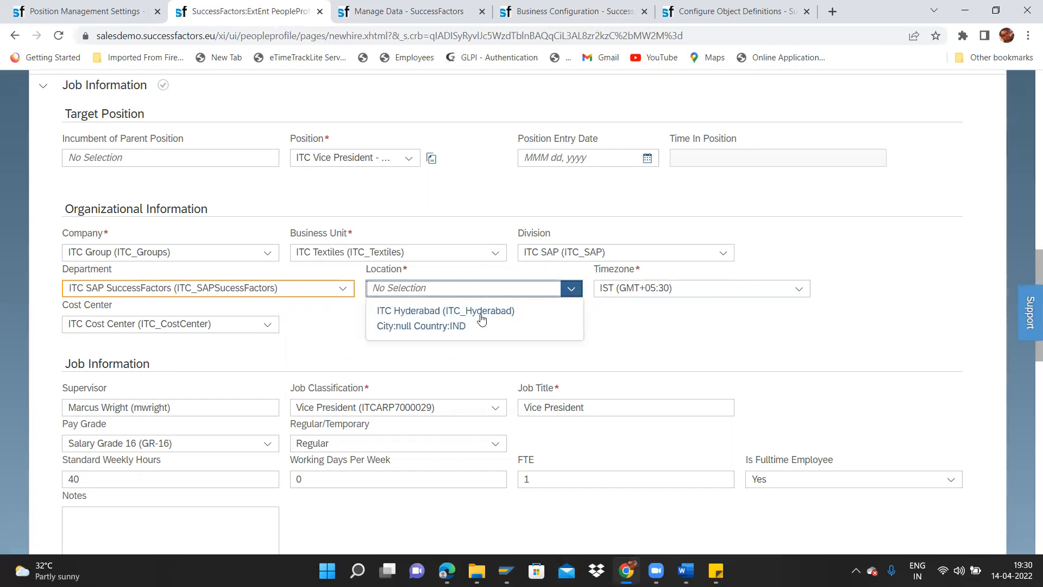
pyautogui.click(478, 311)
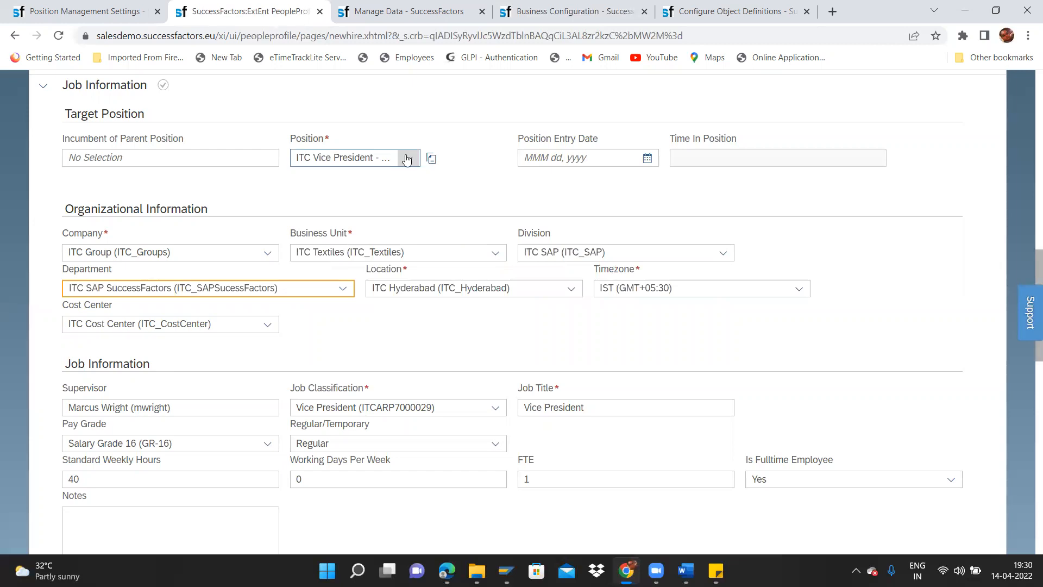
pyautogui.click(342, 288)
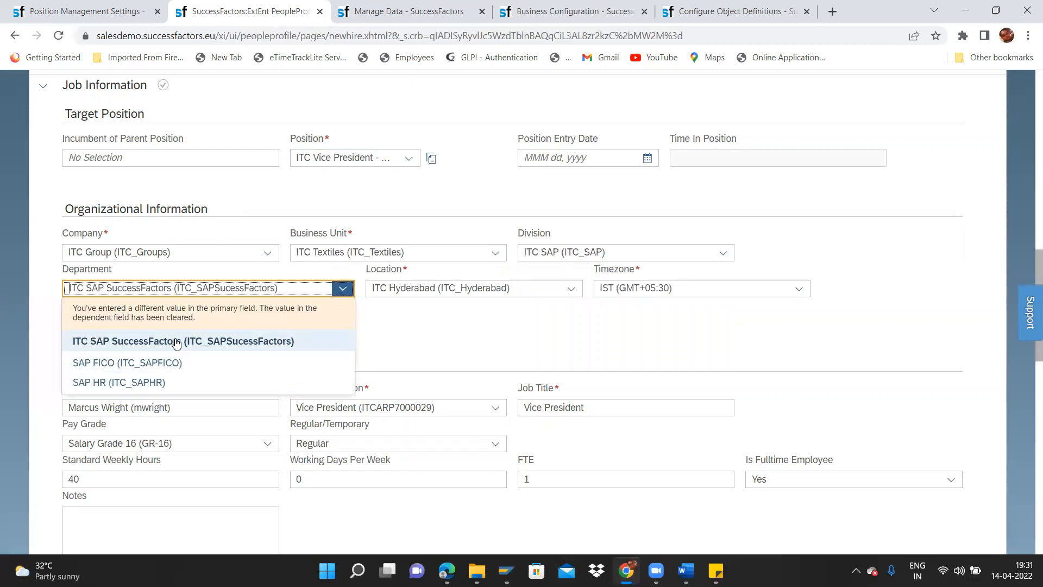
pyautogui.click(176, 341)
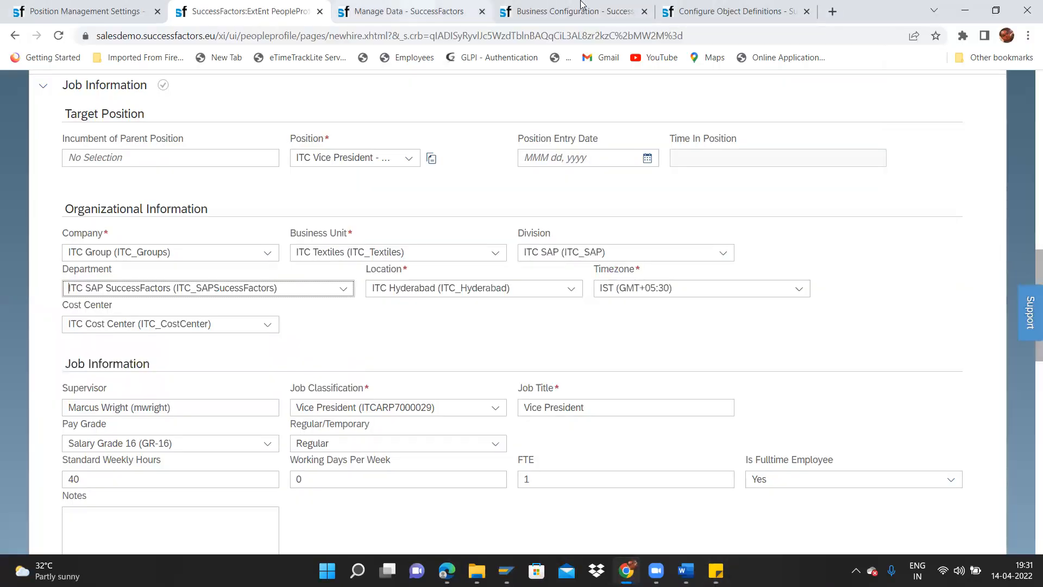
# Step: Open the Position to Job Propagation rule full screen and put it into Make Correction mode
pyautogui.click(87, 12)
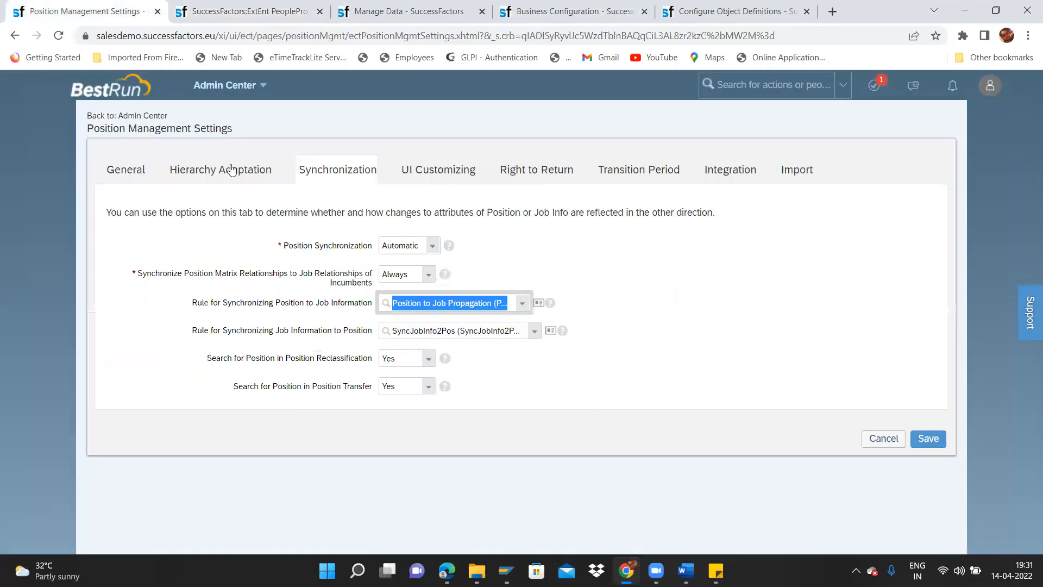
pyautogui.click(500, 300)
pyautogui.click(540, 303)
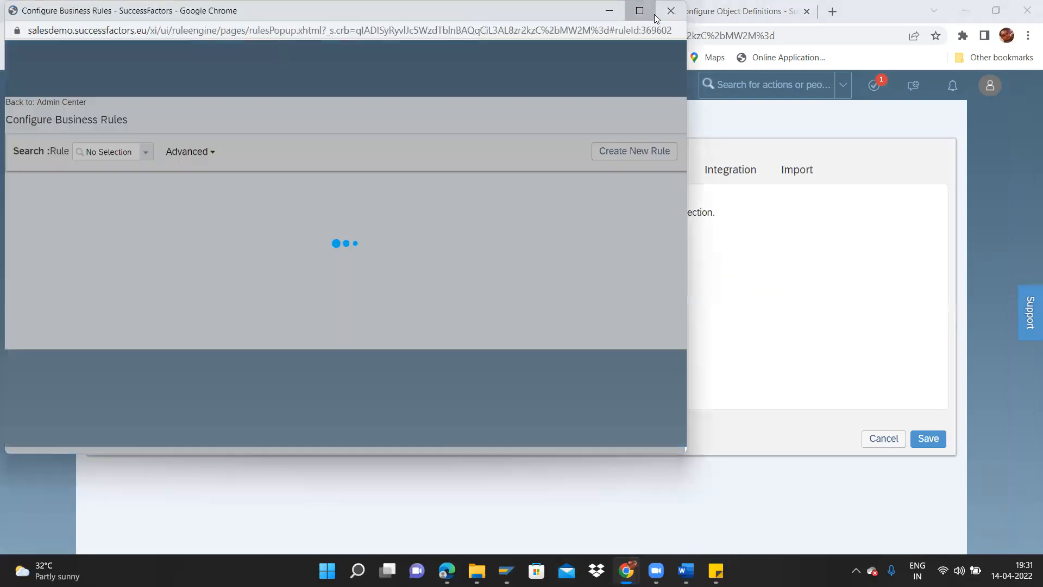
pyautogui.click(653, 14)
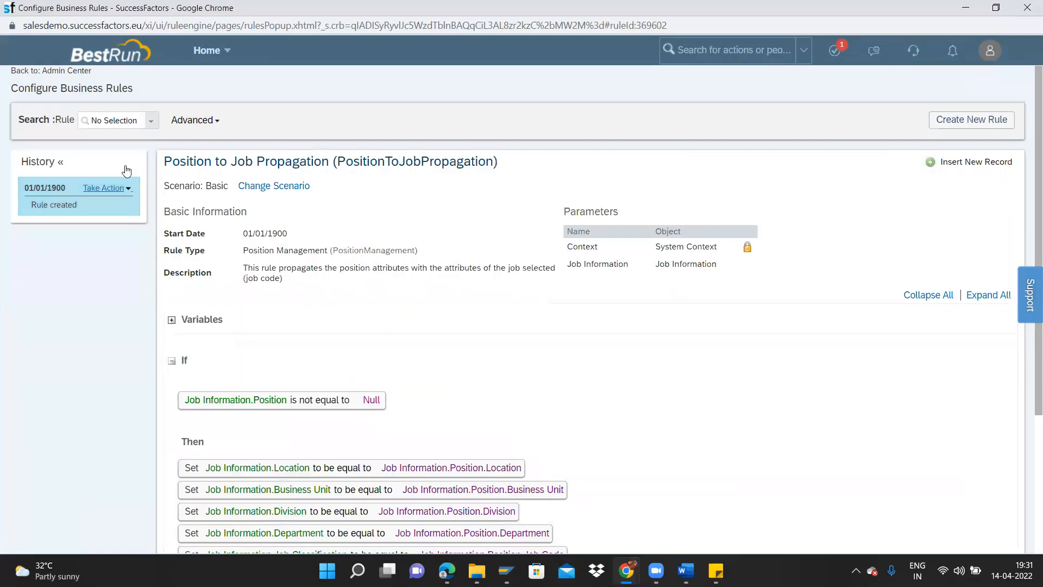
pyautogui.click(107, 187)
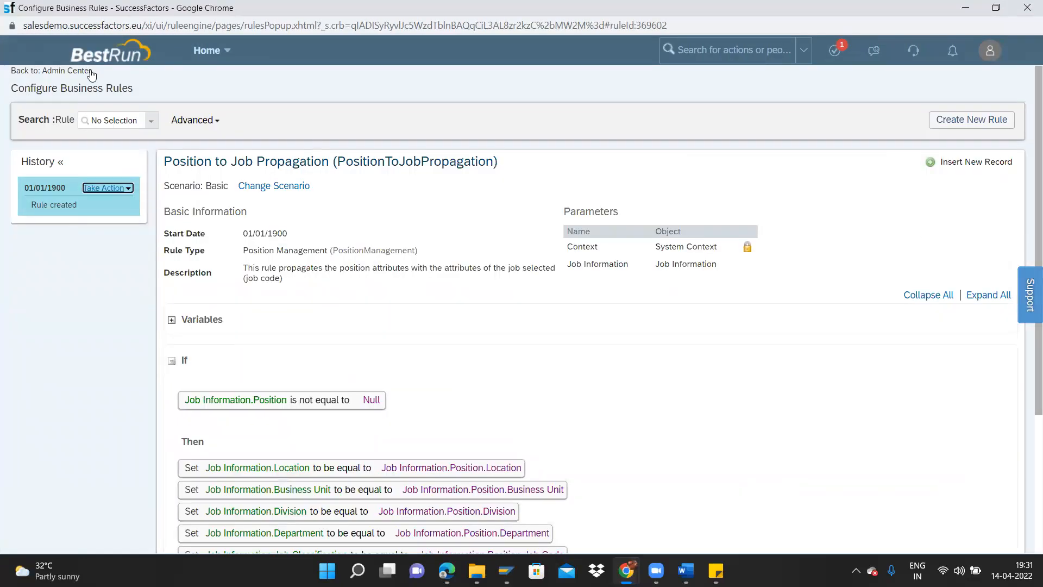
pyautogui.click(107, 187)
pyautogui.click(114, 200)
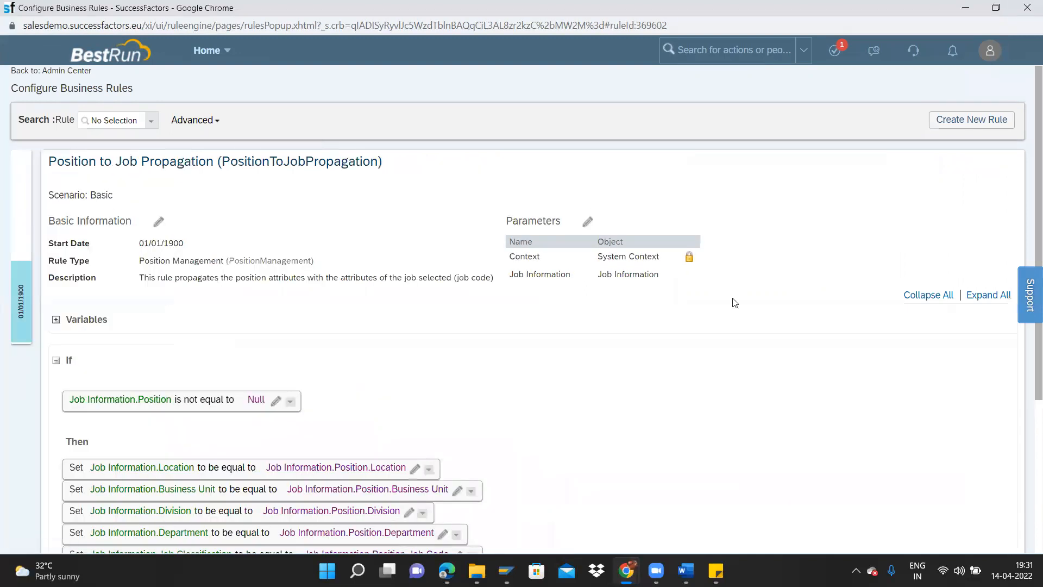
pyautogui.scroll(-3, 379, 300)
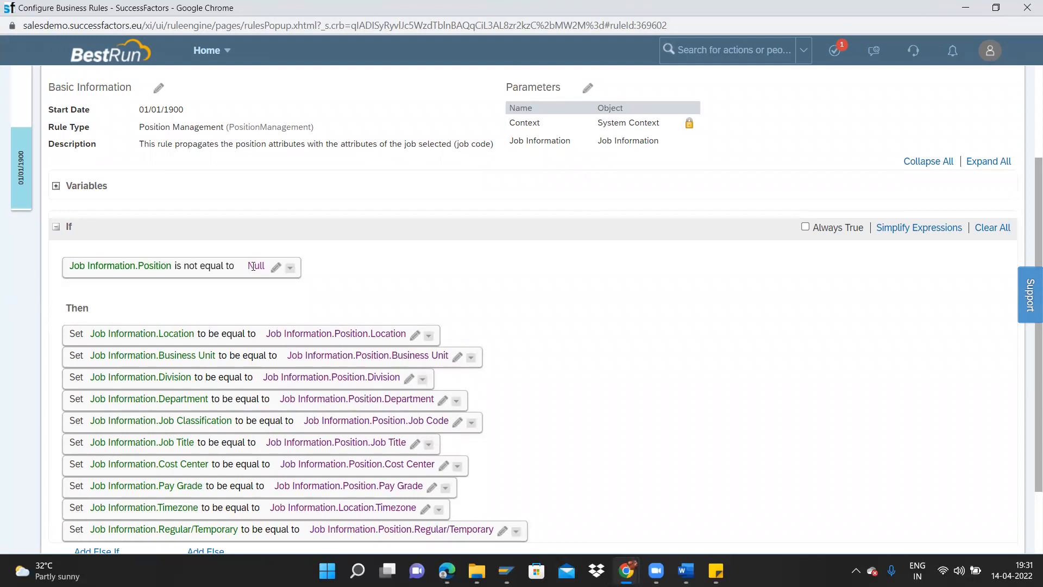
# Step: Inspect the If condition's field and value lists, leaving Position not equal to Null
pyautogui.click(275, 267)
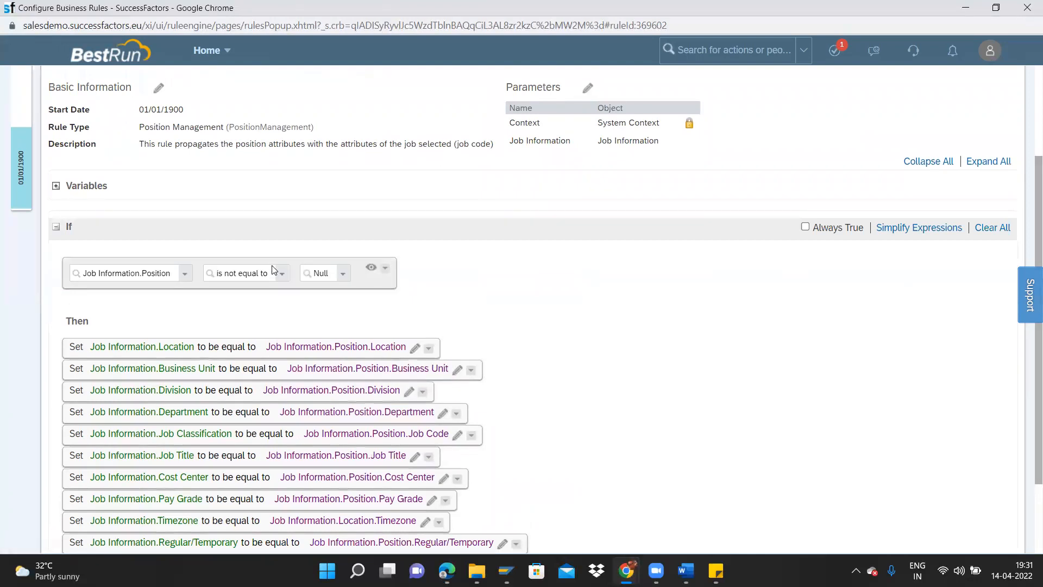
pyautogui.click(184, 273)
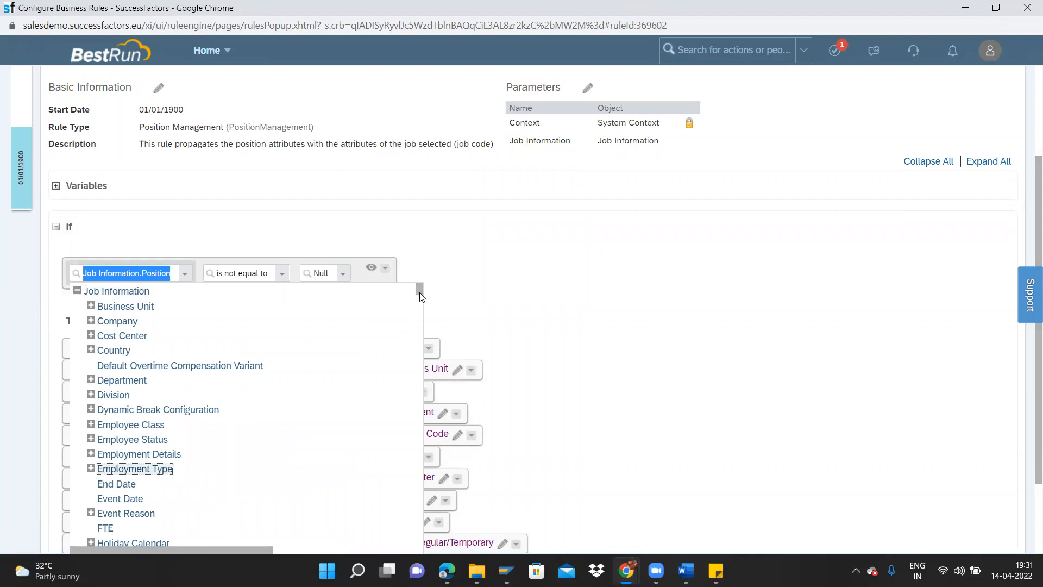
pyautogui.scroll(-3, 421, 296)
pyautogui.scroll(-1, 421, 300)
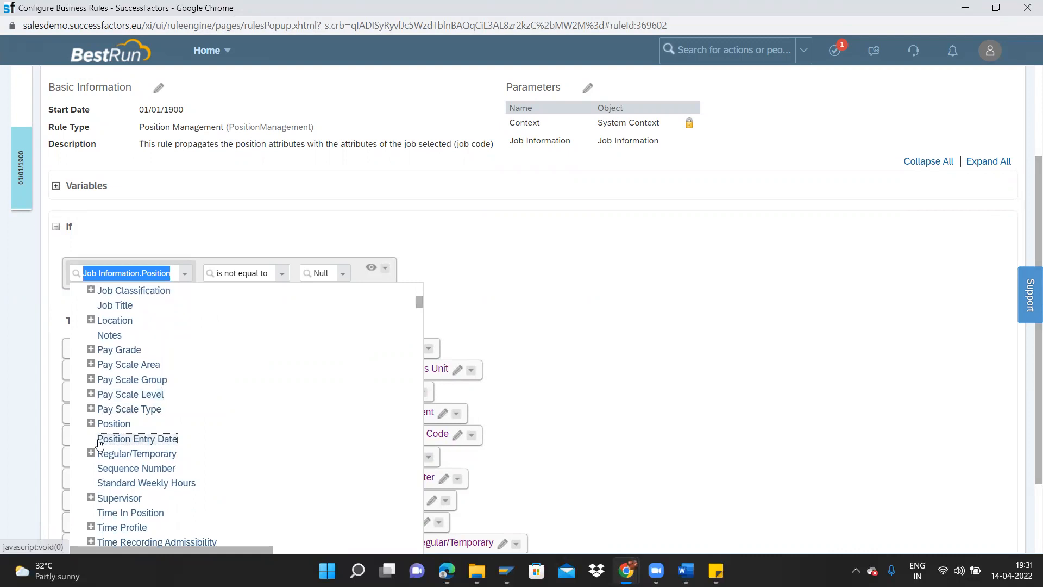
pyautogui.click(330, 244)
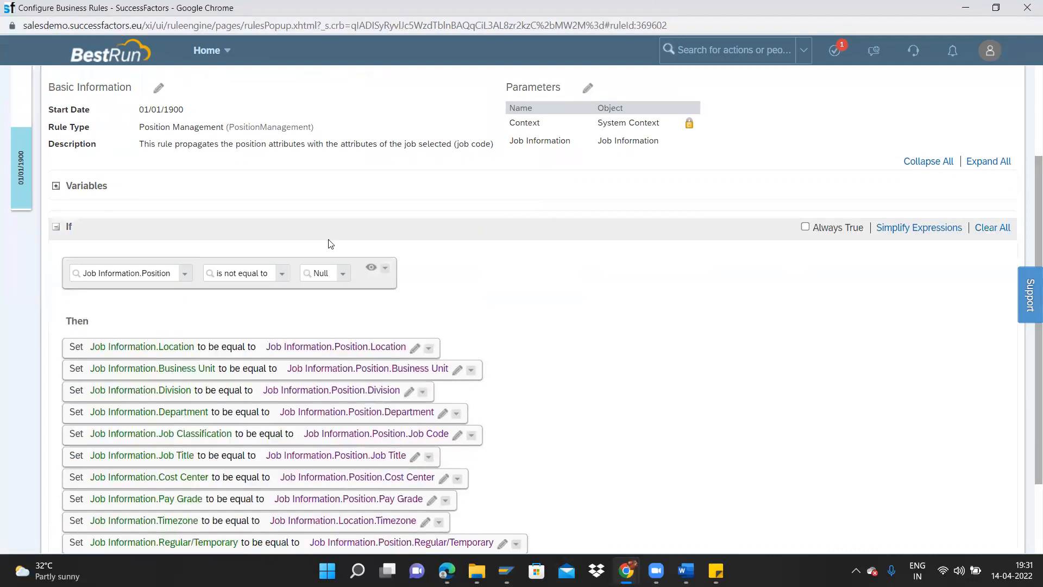
pyautogui.click(341, 274)
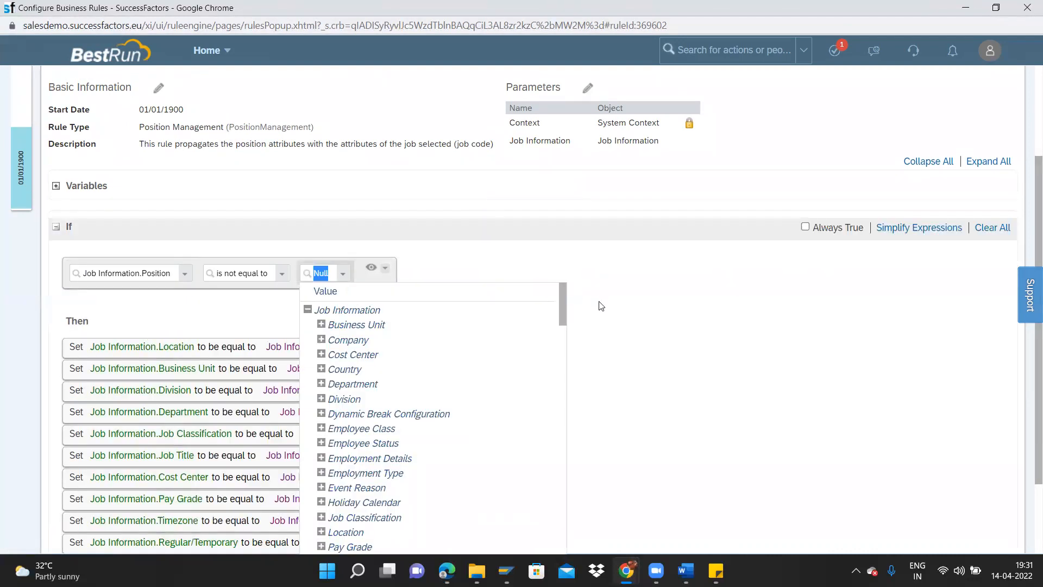
pyautogui.moveTo(562, 312); pyautogui.dragTo(555, 422)
pyautogui.scroll(-10, 555, 422)
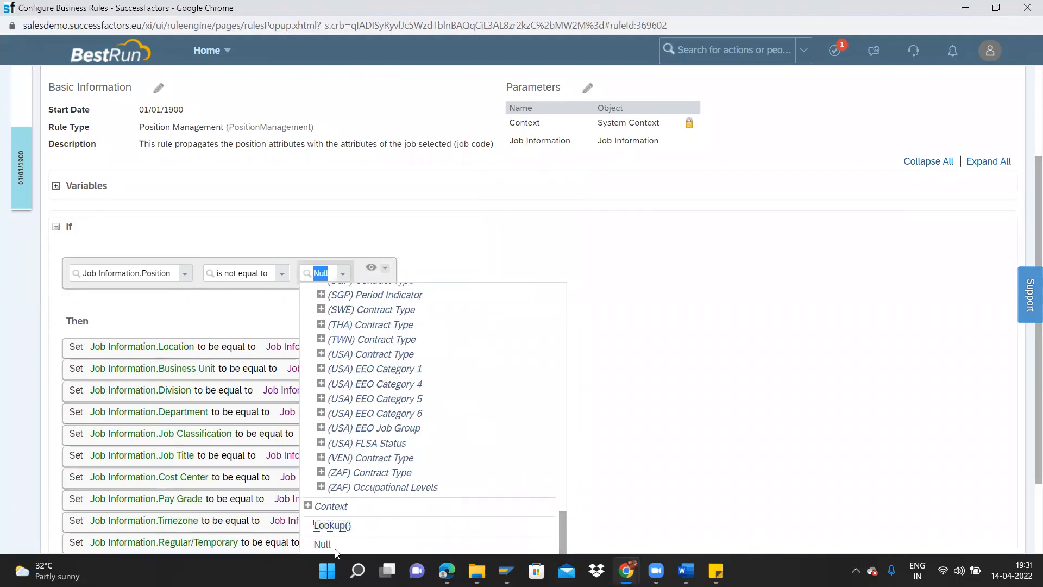
pyautogui.click(785, 333)
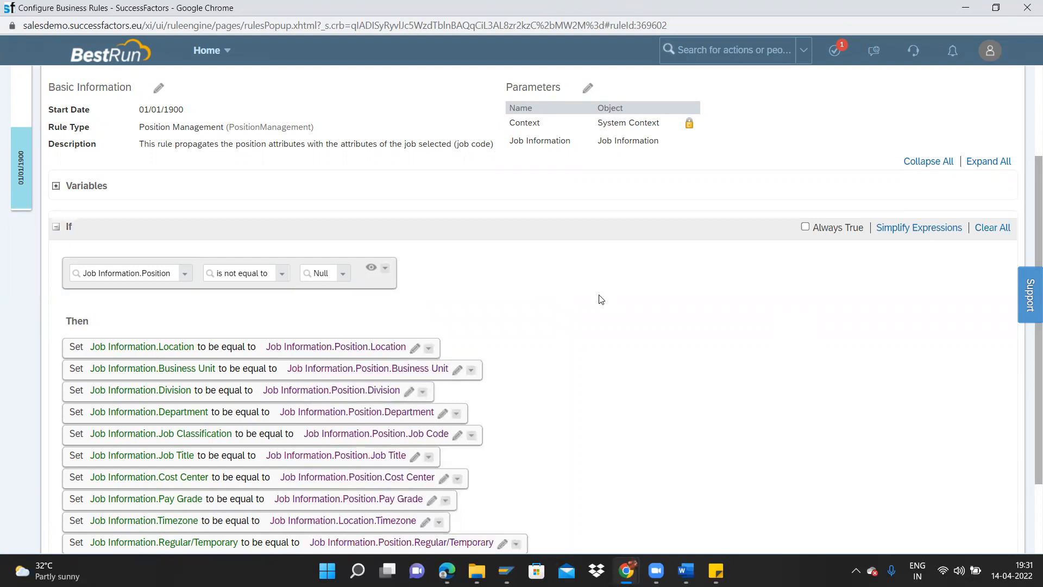
pyautogui.hotkey('alt', 'Tab')
pyautogui.hotkey('alt', 'Tab')
pyautogui.hotkey('alt', 'Tab')
# Step: Cycle through the open admin pages and return to the new-hire Job Information form
pyautogui.click(562, 6)
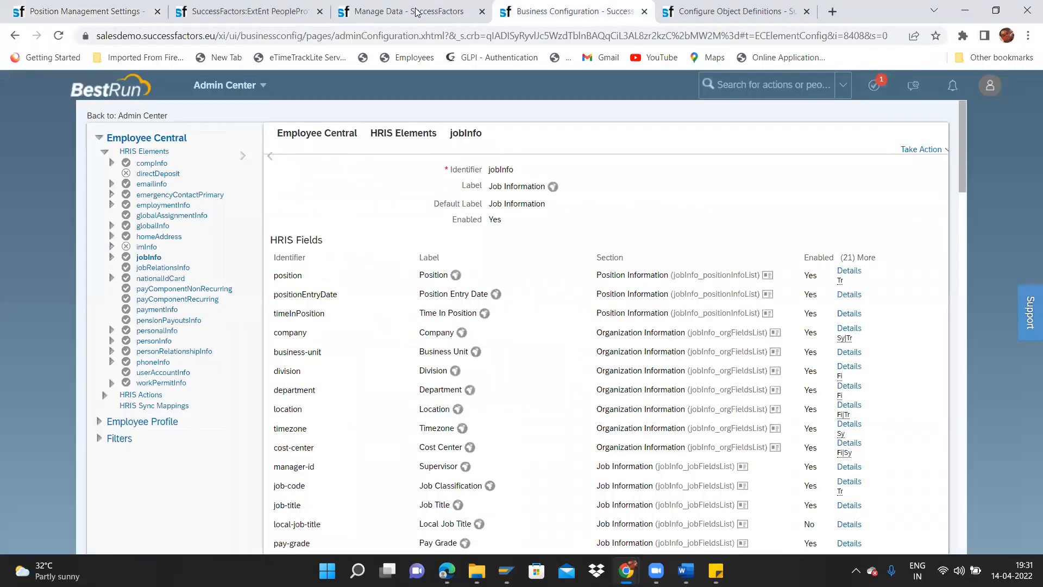
pyautogui.click(415, 11)
pyautogui.click(687, 12)
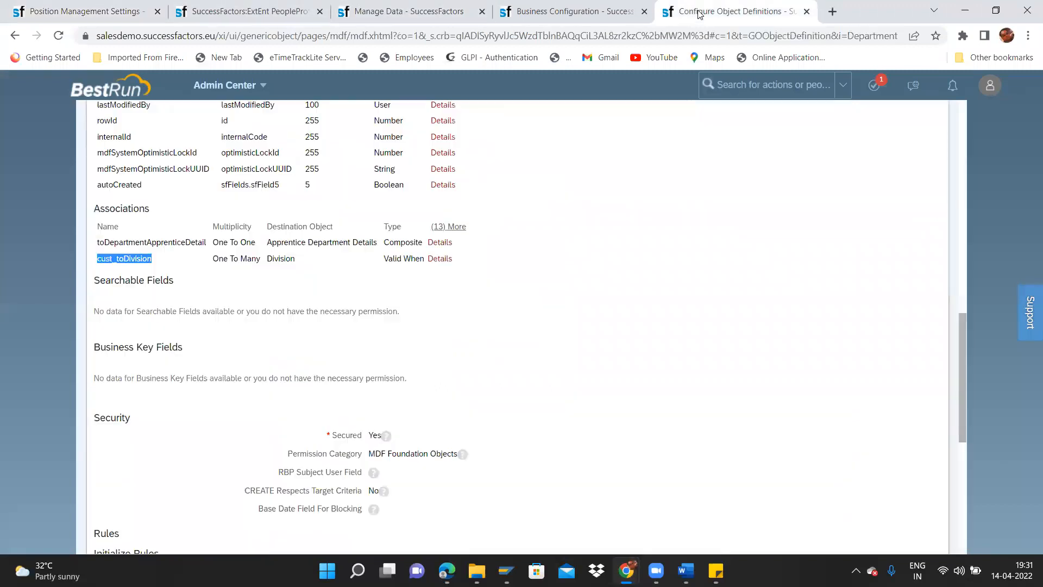
pyautogui.click(571, 12)
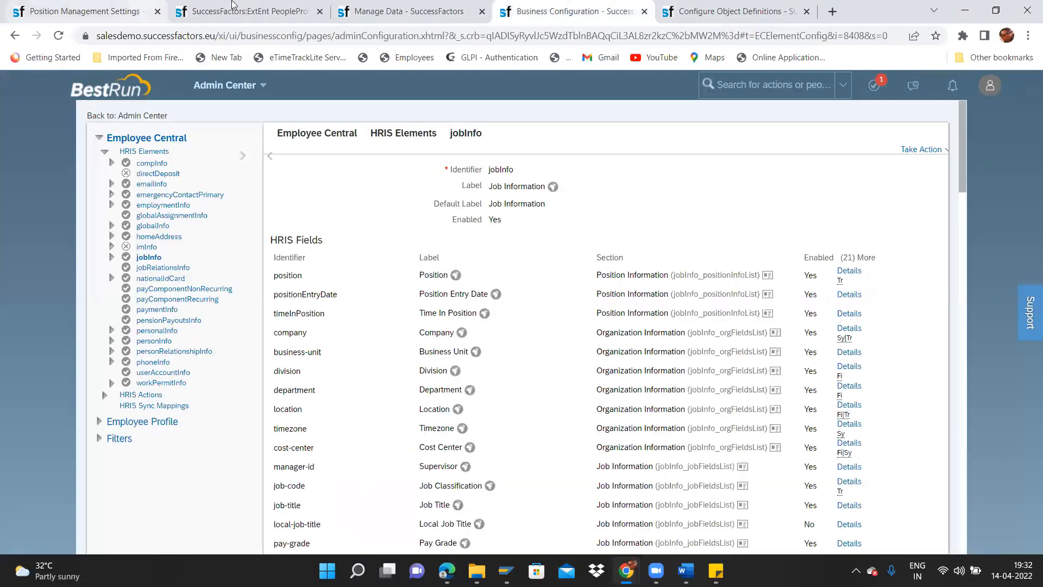
pyautogui.click(261, 9)
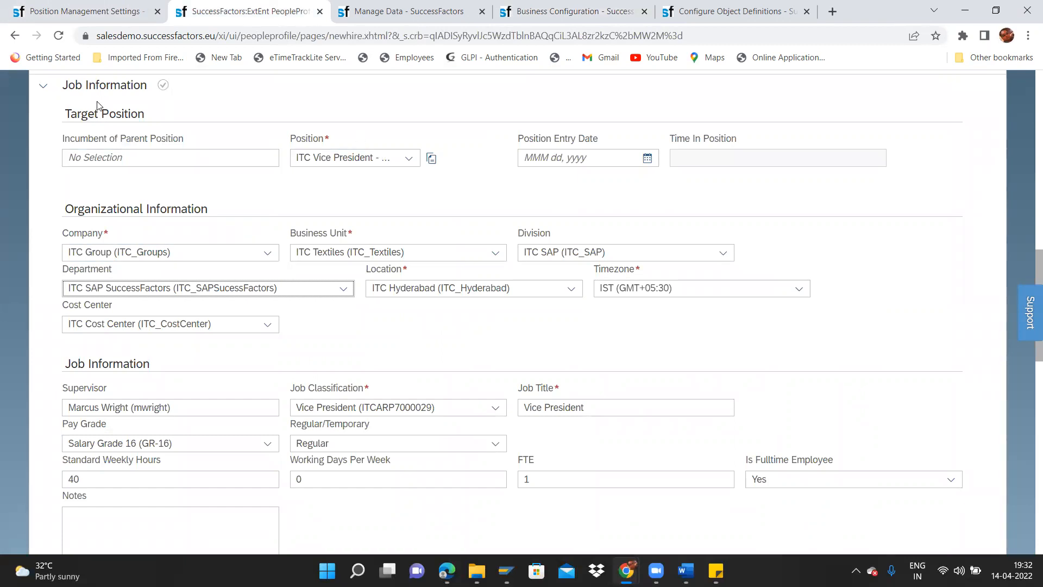
# Step: Select ITC Vice President - HR again in the Position field
pyautogui.moveTo(67, 86); pyautogui.dragTo(159, 90)
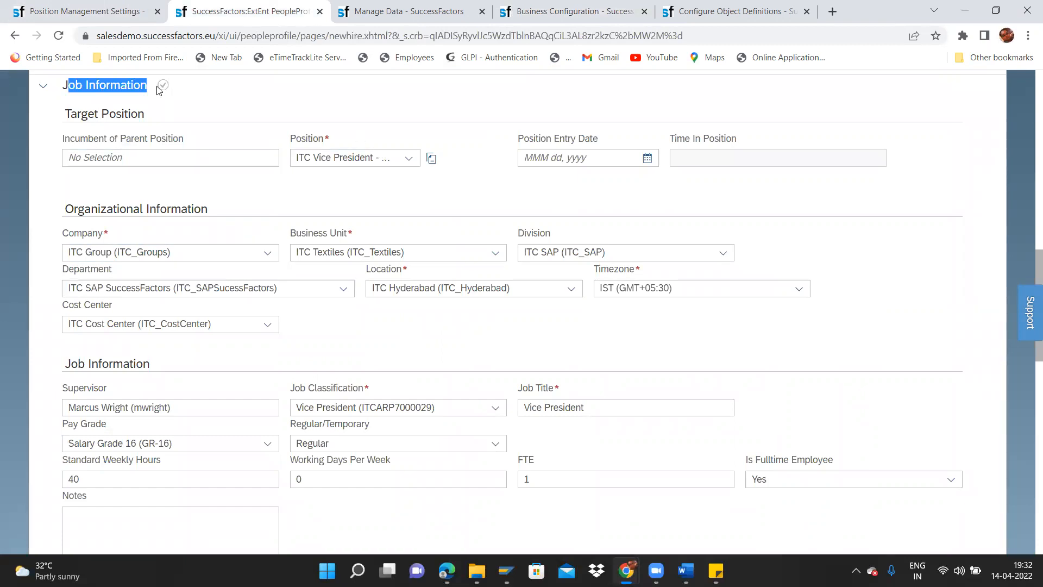
pyautogui.doubleClick(293, 138)
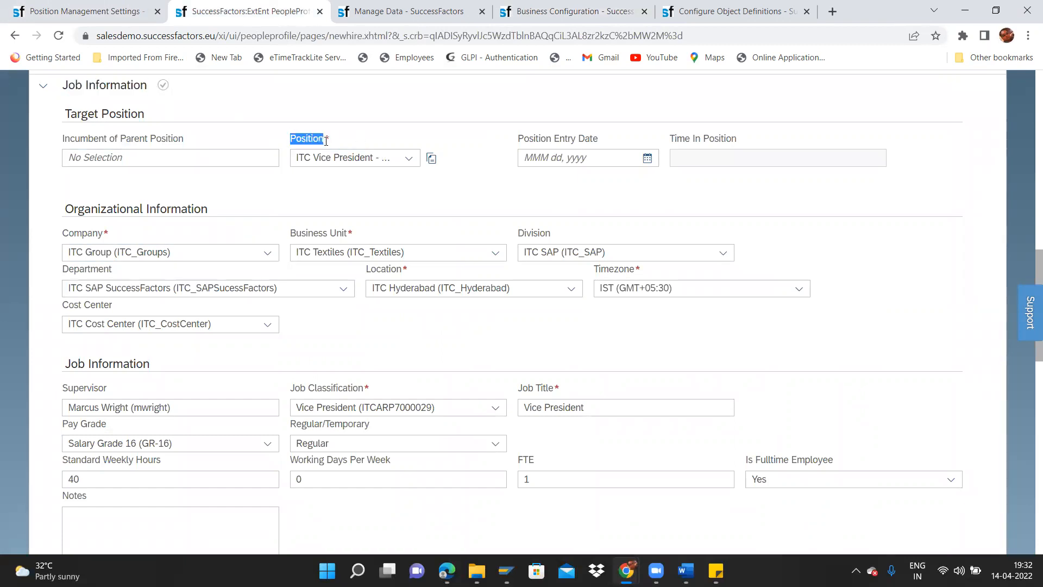
pyautogui.click(408, 158)
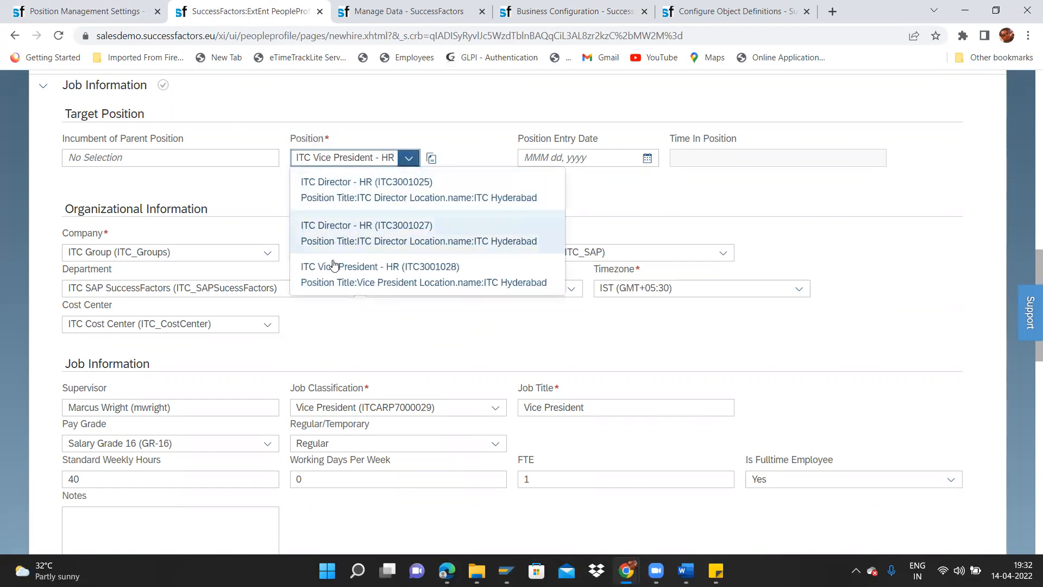
pyautogui.click(466, 136)
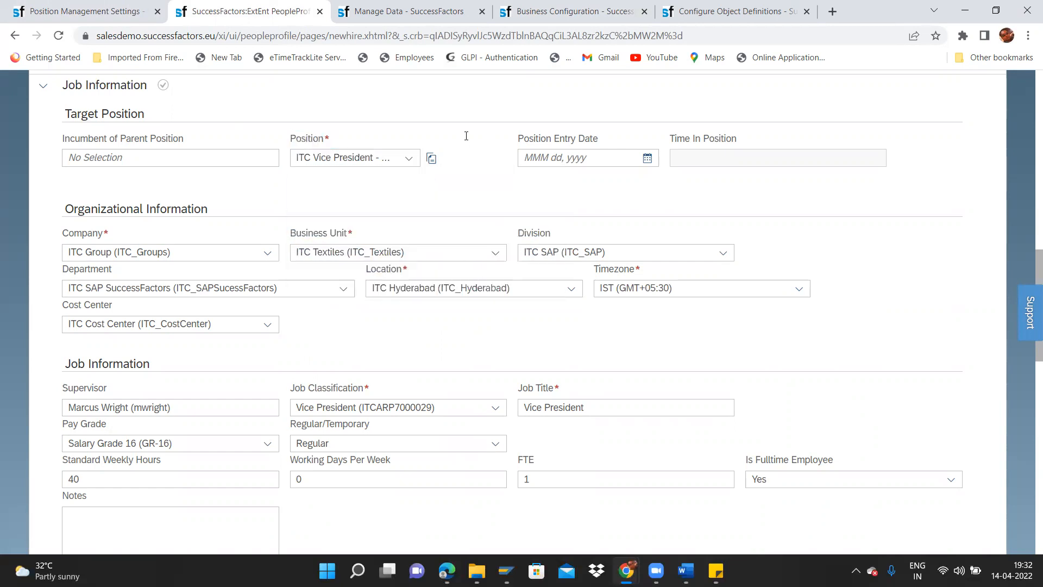
pyautogui.hotkey('alt', 'Tab')
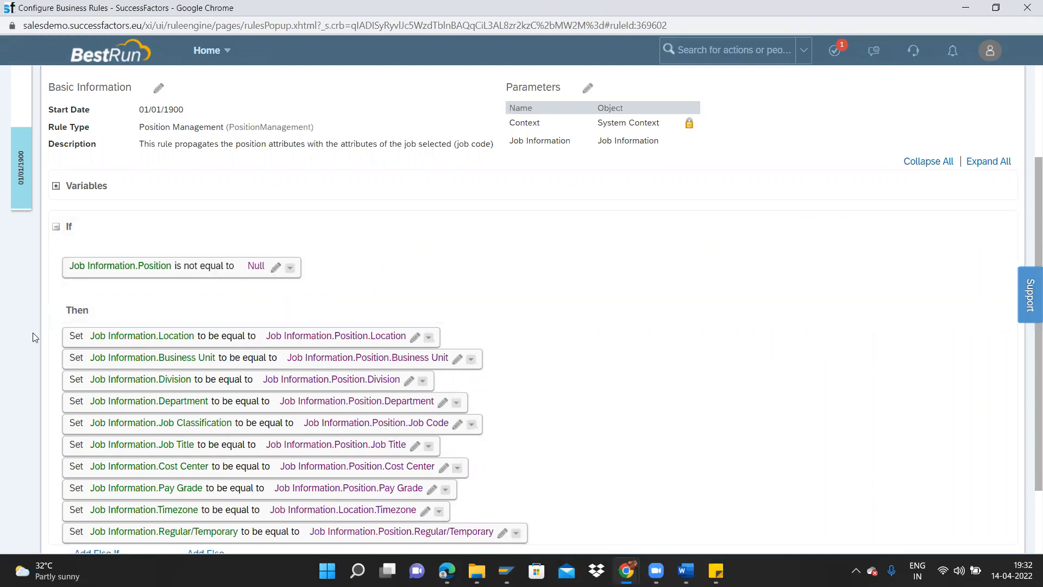
# Step: Inspect the first Then action mapping Job Information Location from the position's Location, leaving it unchanged
pyautogui.moveTo(80, 340); pyautogui.dragTo(190, 340)
pyautogui.moveTo(276, 340); pyautogui.dragTo(368, 346)
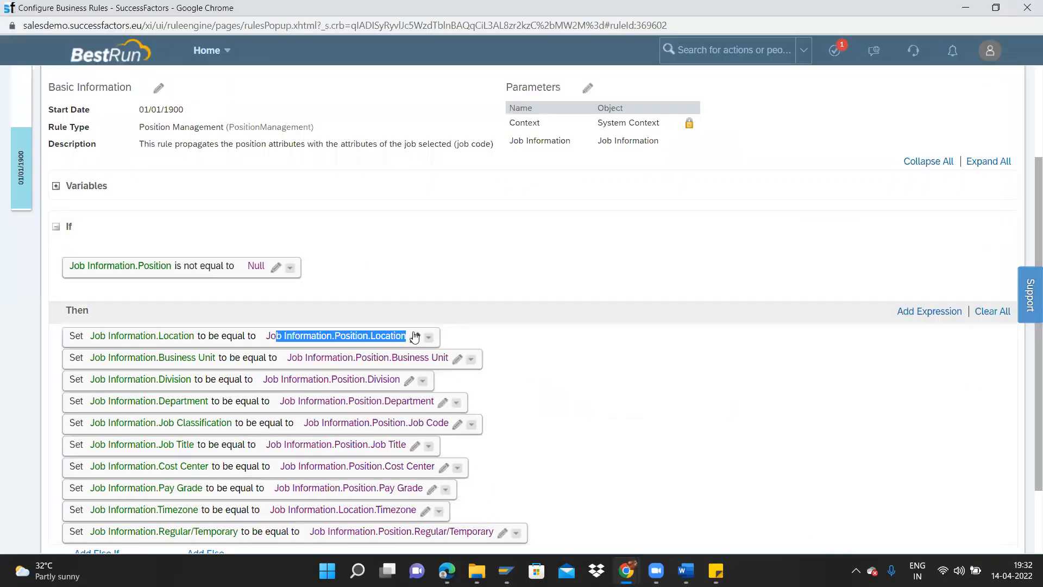
pyautogui.click(415, 336)
pyautogui.click(242, 344)
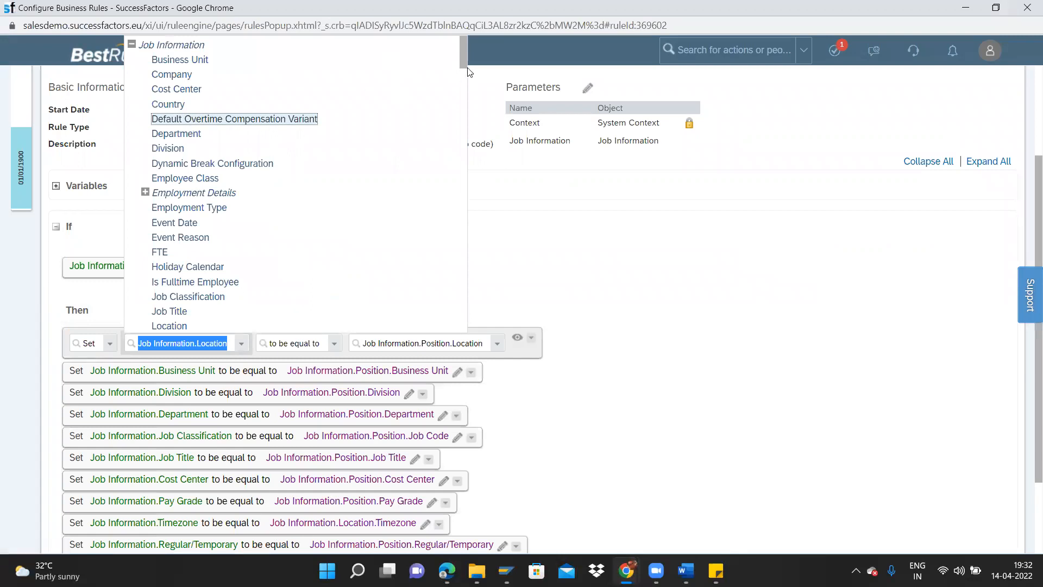
pyautogui.click(497, 343)
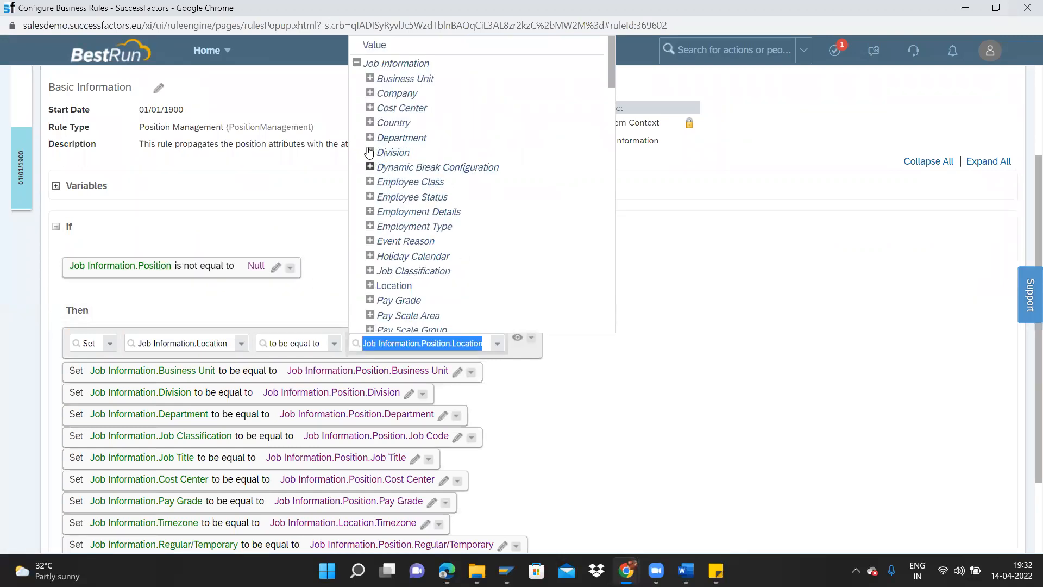
pyautogui.moveTo(610, 72); pyautogui.dragTo(611, 100)
pyautogui.click(371, 229)
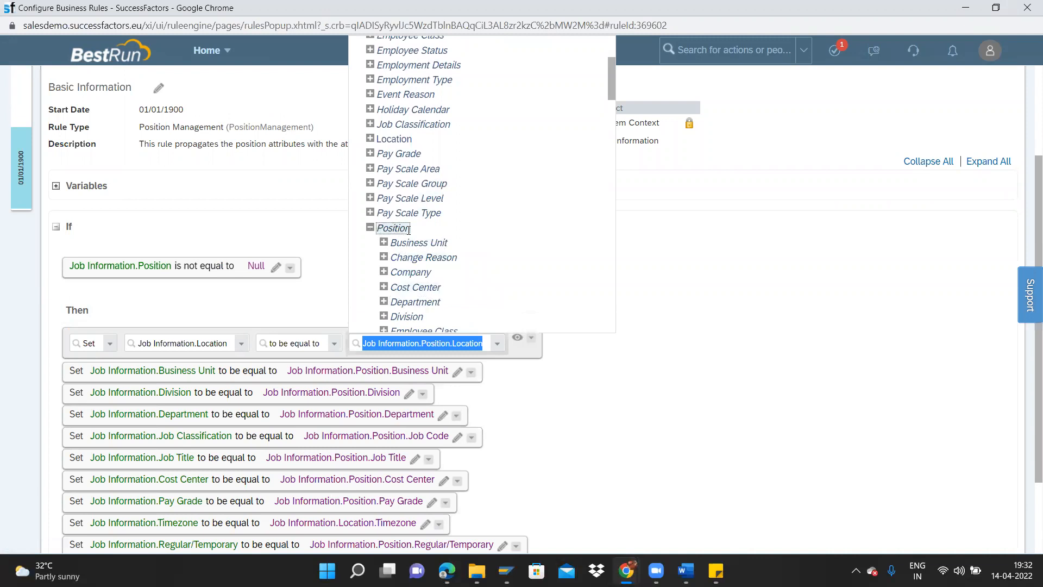
pyautogui.click(691, 292)
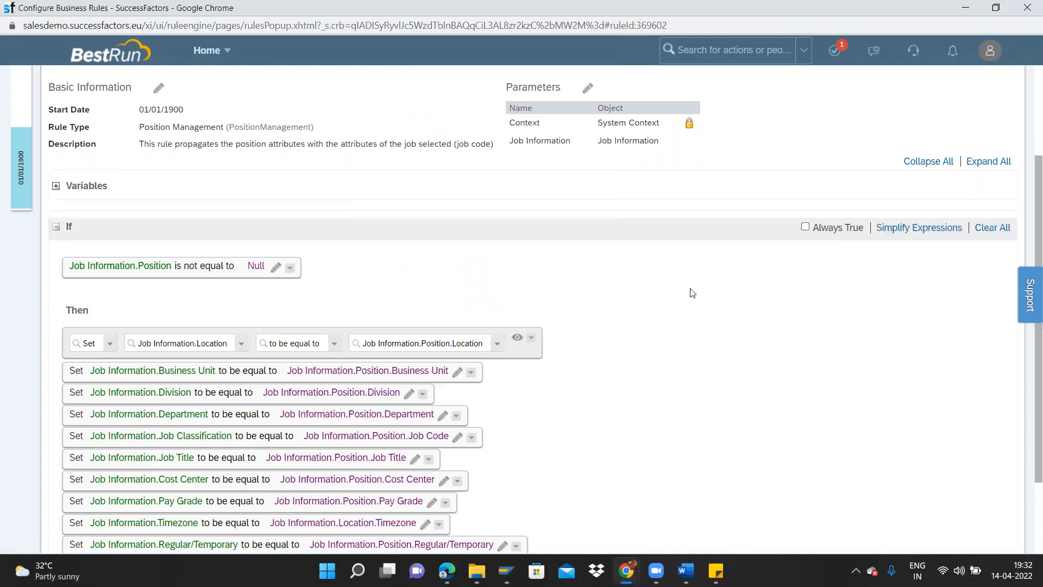
pyautogui.hotkey('alt', 'Tab')
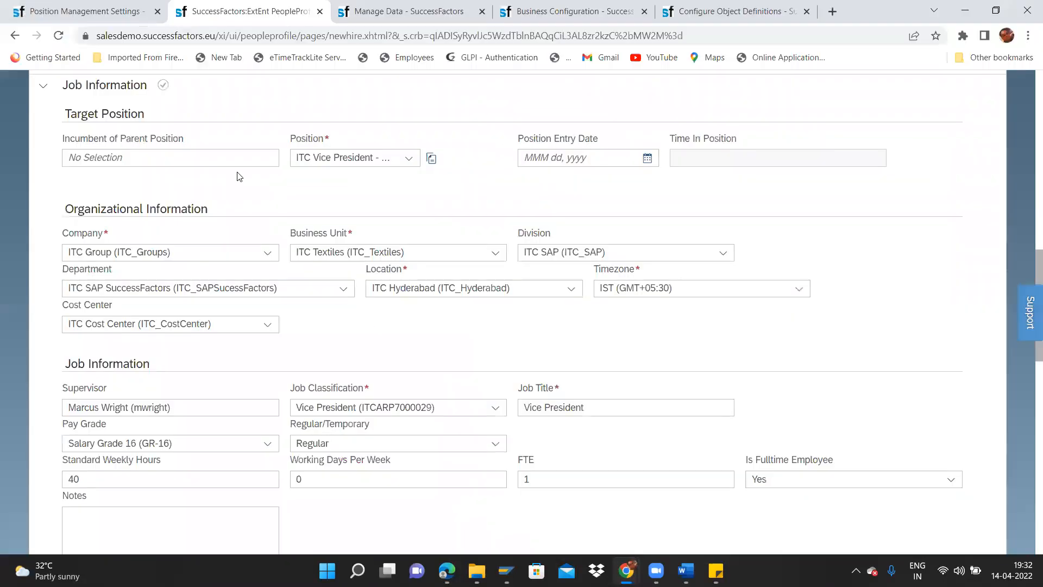
# Step: Back on the new-hire form, point out the Job Information heading and Location field
pyautogui.hotkey('alt', 'Tab')
pyautogui.hotkey('alt', 'Tab')
pyautogui.moveTo(61, 84); pyautogui.dragTo(148, 92)
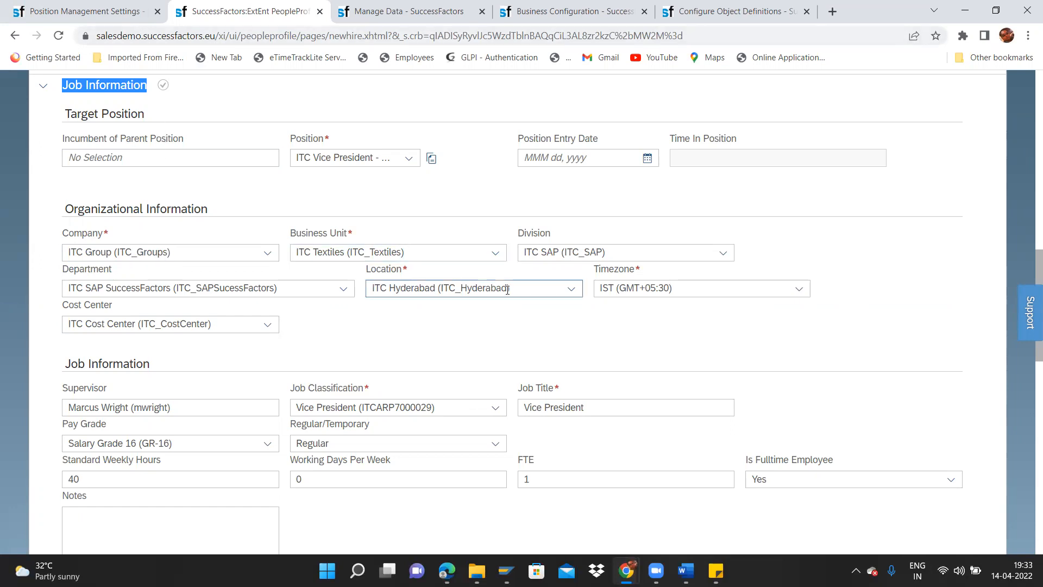
pyautogui.click(384, 266)
pyautogui.doubleClick(384, 268)
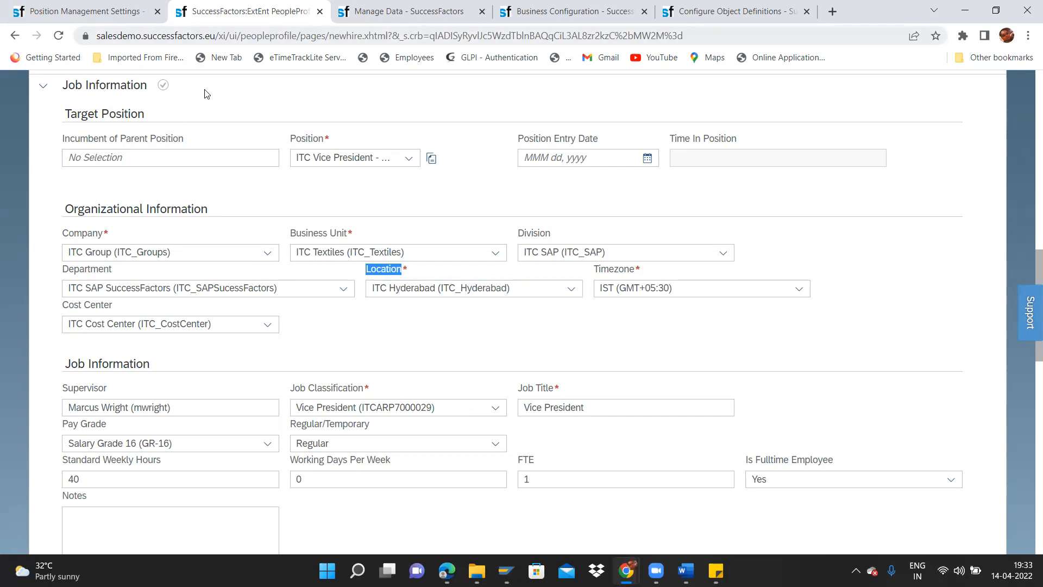
# Step: Highlight the end of the Position value to reveal its code ITC3001028
pyautogui.click(409, 164)
pyautogui.click(409, 165)
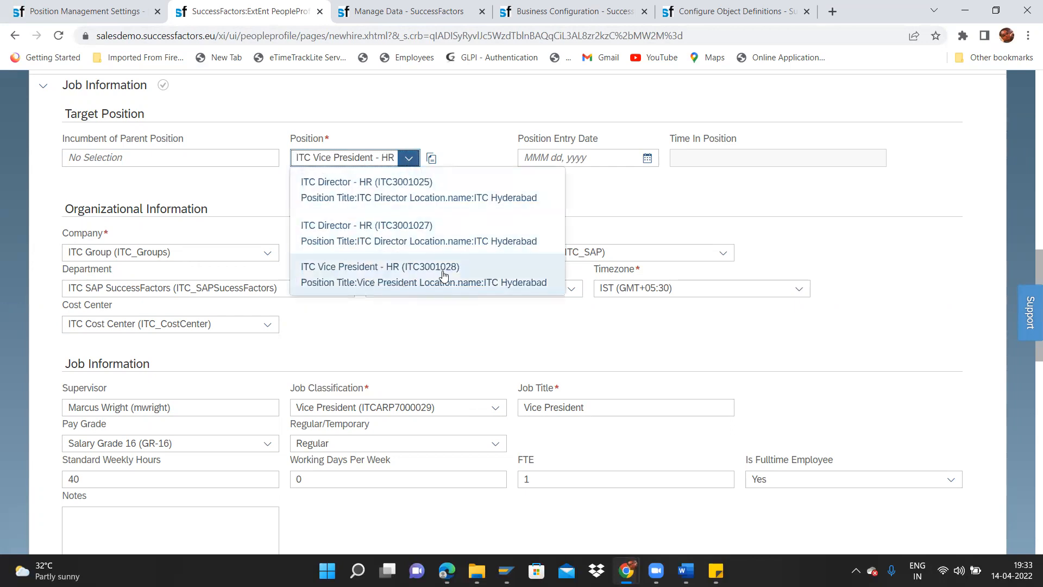
pyautogui.click(378, 157)
pyautogui.press('End')
pyautogui.hotkey('shift', 'Left')
pyautogui.hotkey('shift', 'Left')
pyautogui.hotkey('shift', 'Left')
pyautogui.hotkey('shift', 'Left')
pyautogui.hotkey('shift', 'Left')
pyautogui.hotkey('shift', 'Left')
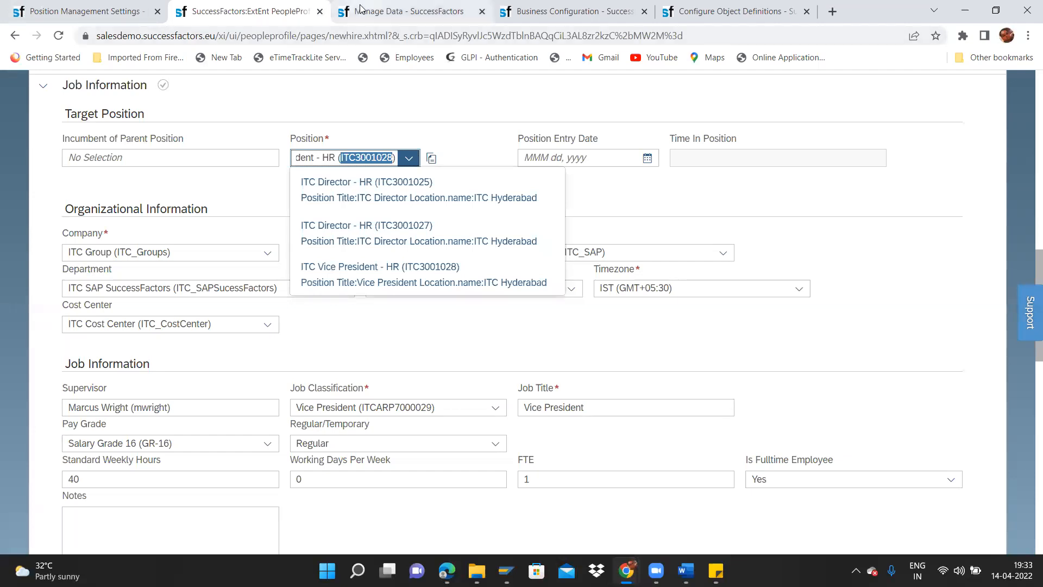
pyautogui.click(404, 11)
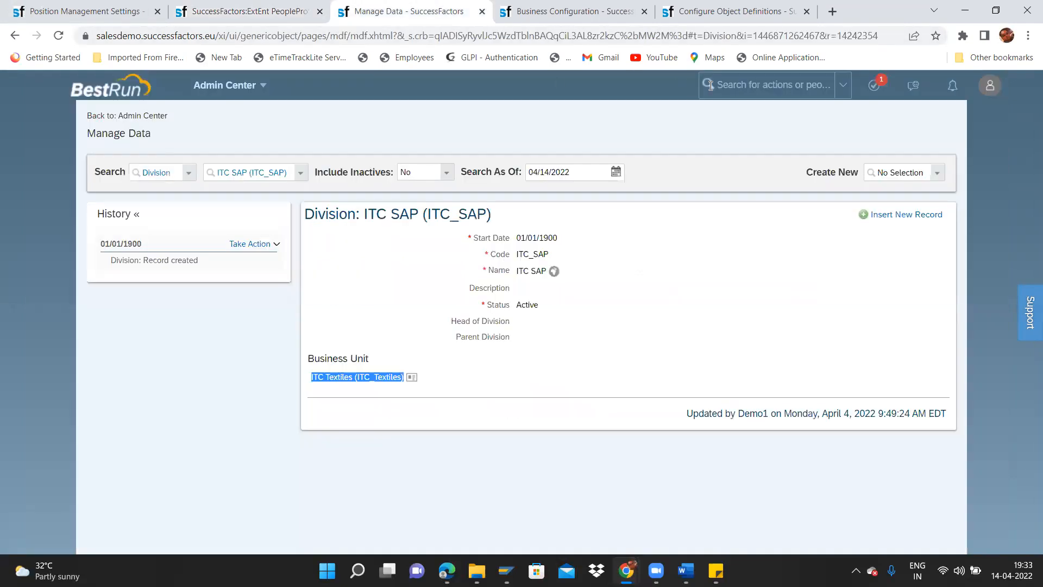
# Step: Find position ITC3001028 in Manage Positions and open the ITC Vice President - HR record
pyautogui.click(735, 84)
pyautogui.write('manage position')
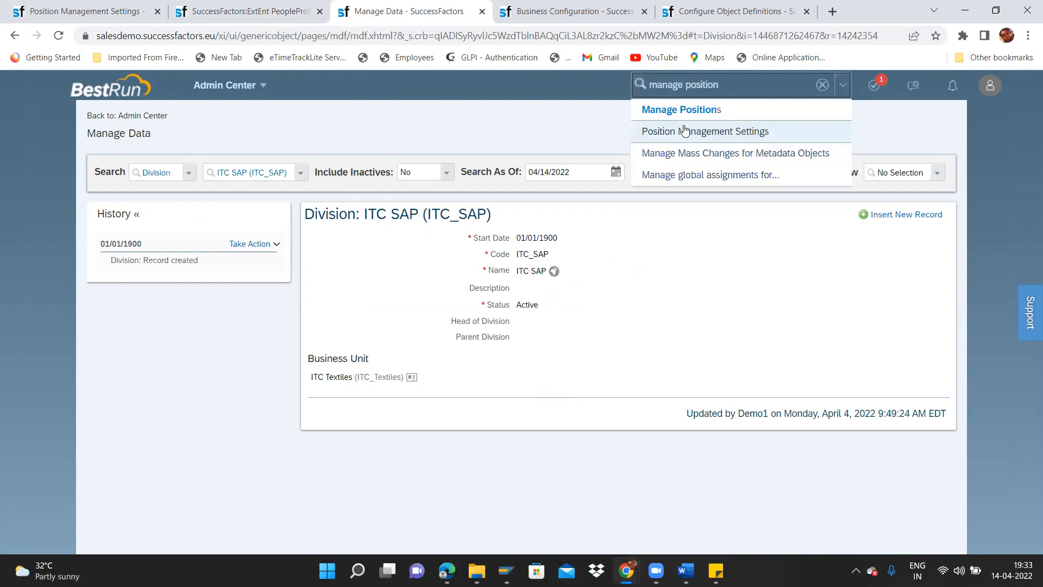
pyautogui.click(683, 111)
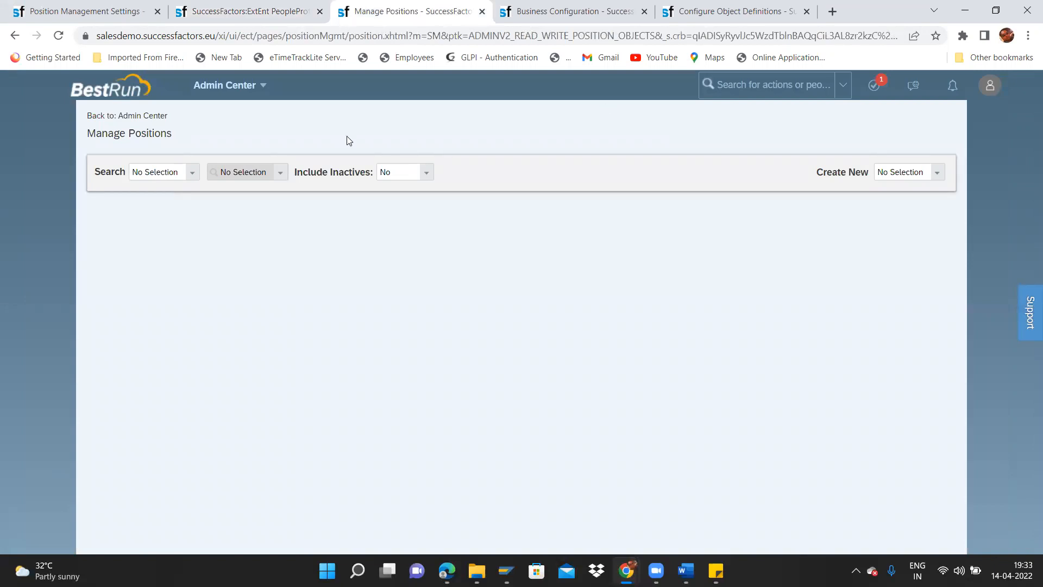
pyautogui.click(189, 175)
pyautogui.click(172, 202)
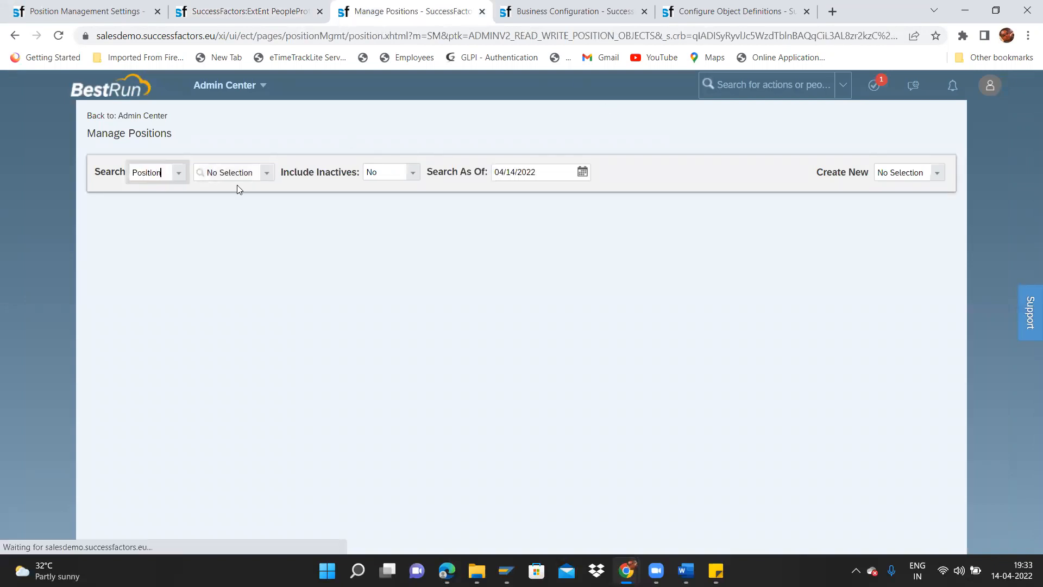
pyautogui.click(273, 173)
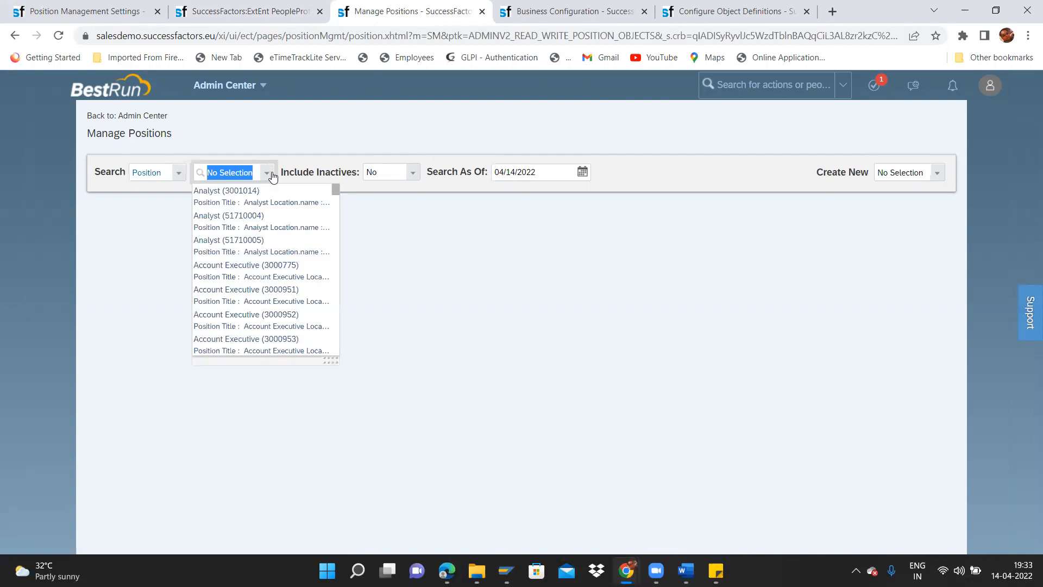
pyautogui.write('ITC3001028')
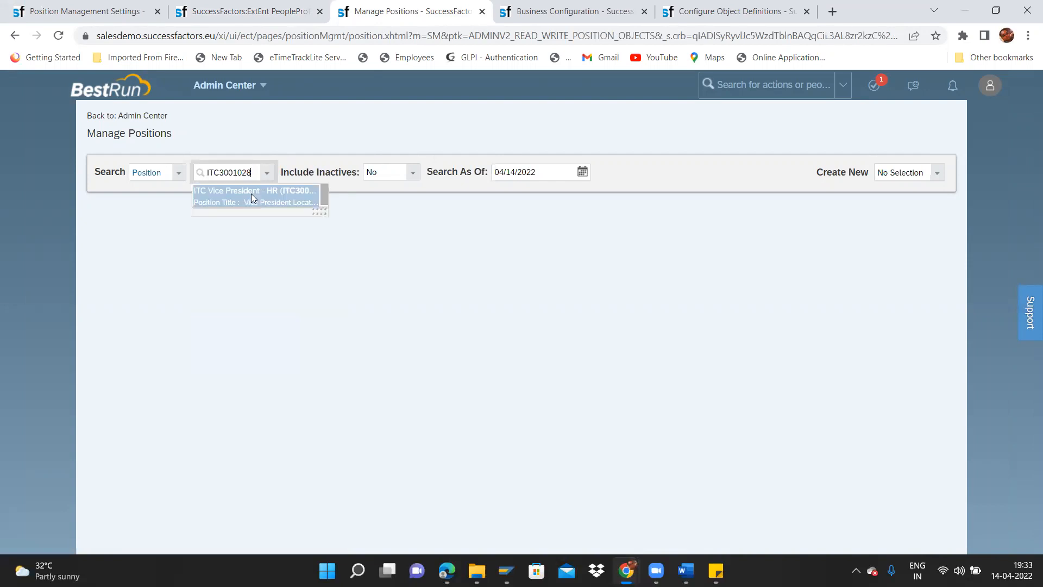
pyautogui.click(251, 195)
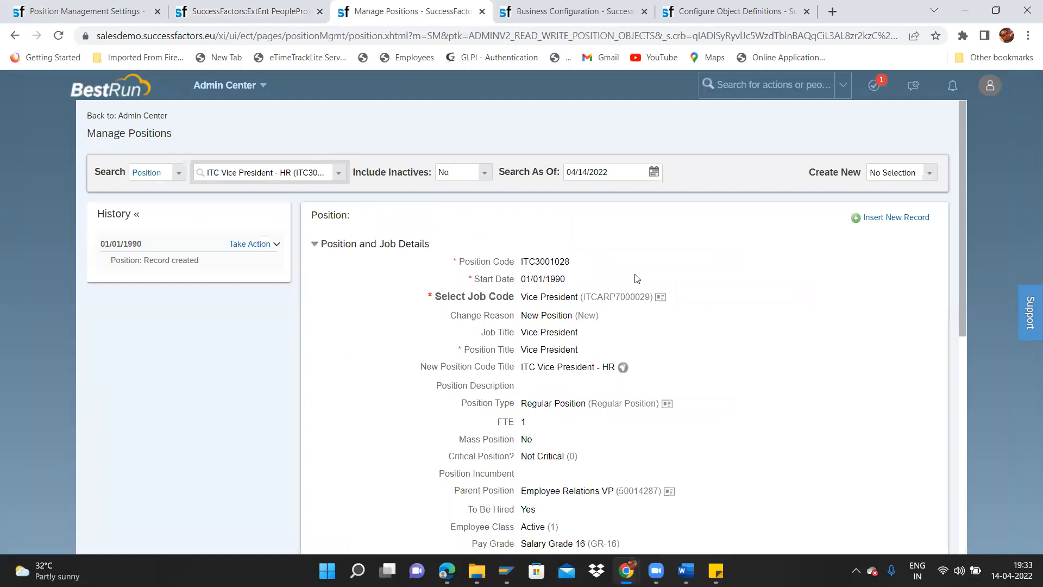
pyautogui.scroll(-1, 970, 292)
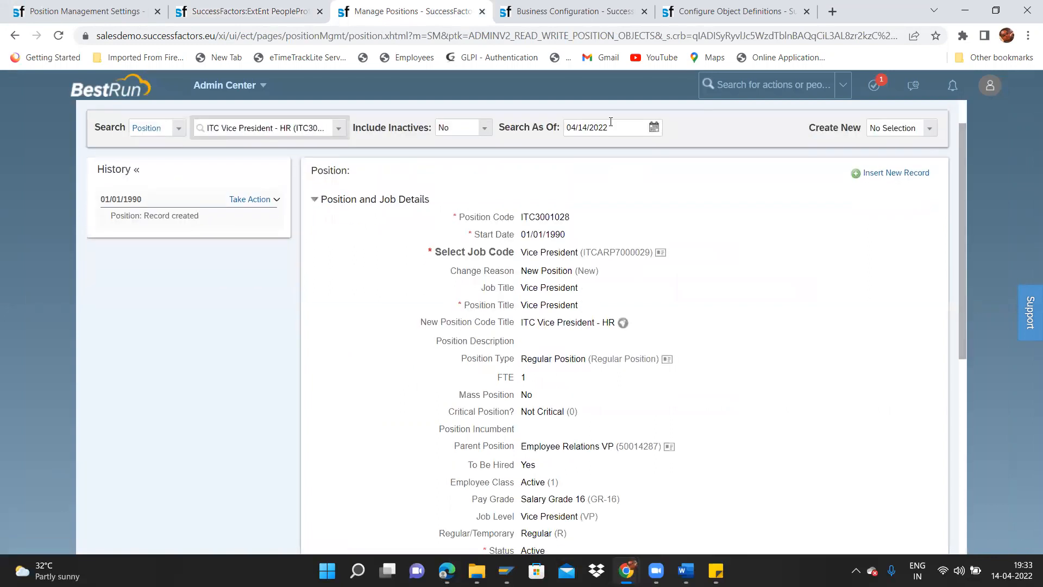
pyautogui.hotkey('alt', 'Tab')
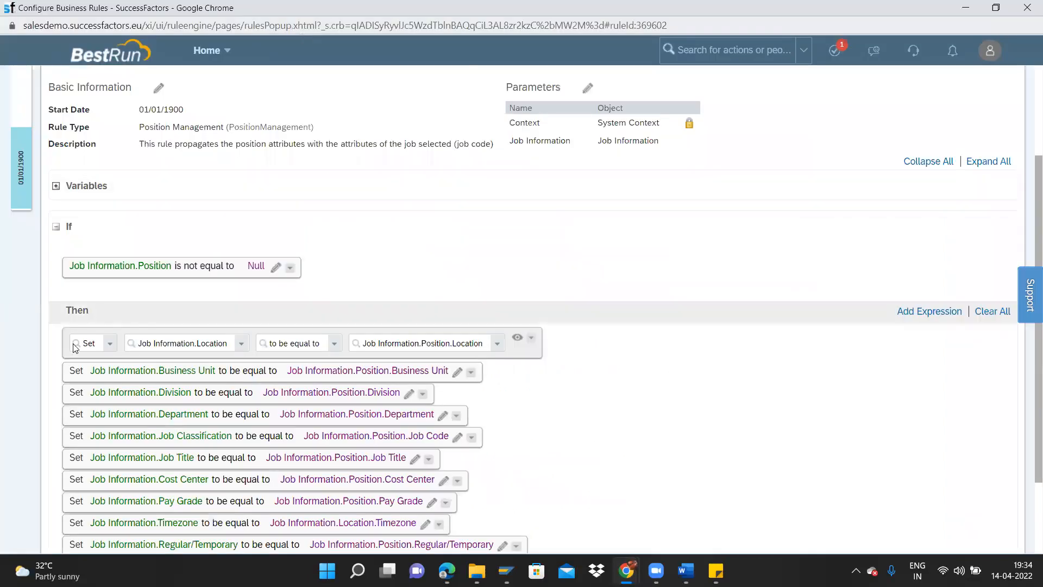
# Step: Compare the position's ITC Hyderabad location with the rule, then highlight the new hire's Position code
pyautogui.hotkey('alt', 'Tab')
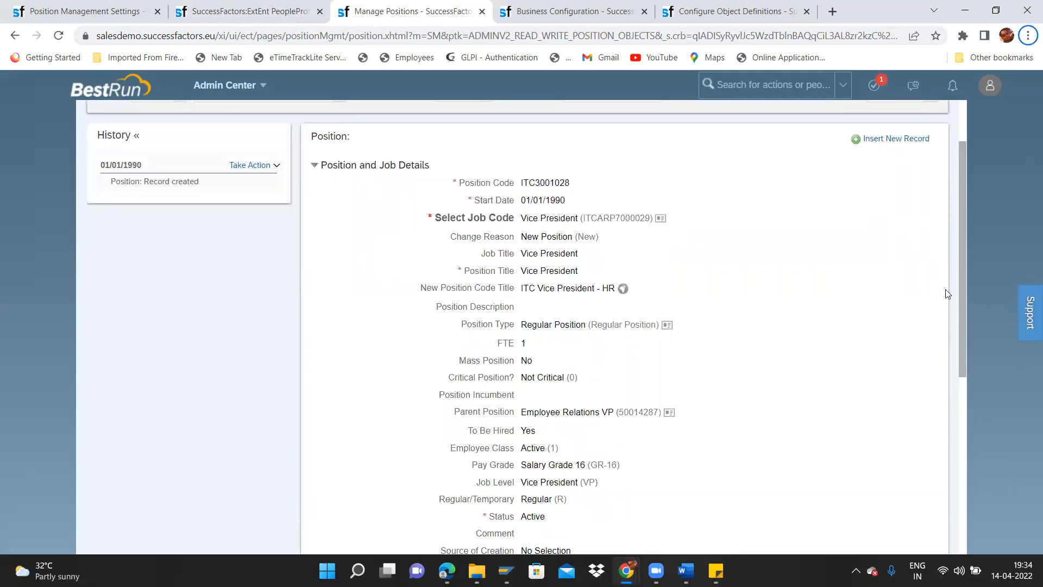
pyautogui.moveTo(958, 311); pyautogui.dragTo(964, 441)
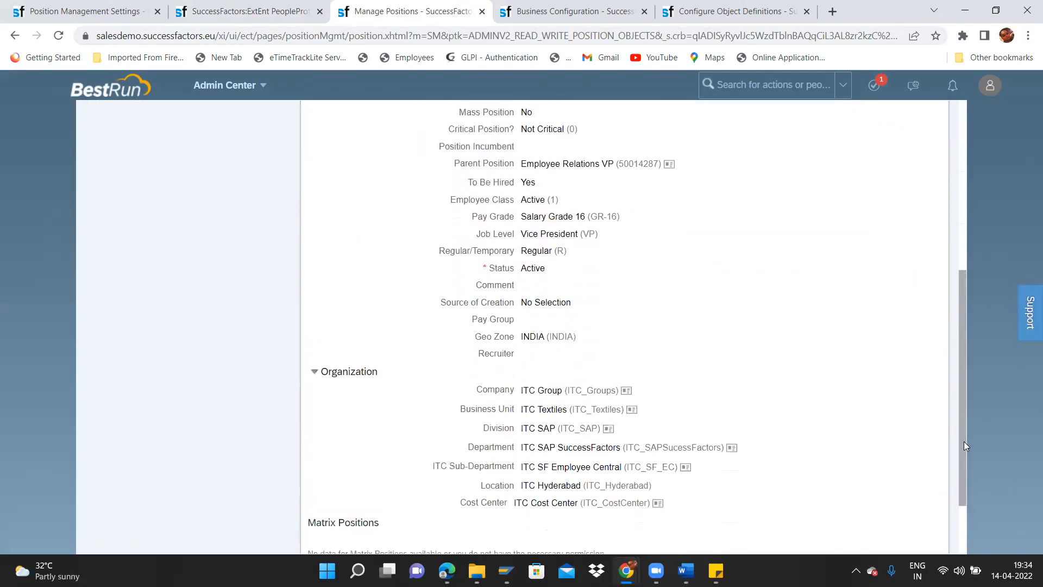
pyautogui.moveTo(523, 484); pyautogui.dragTo(583, 479)
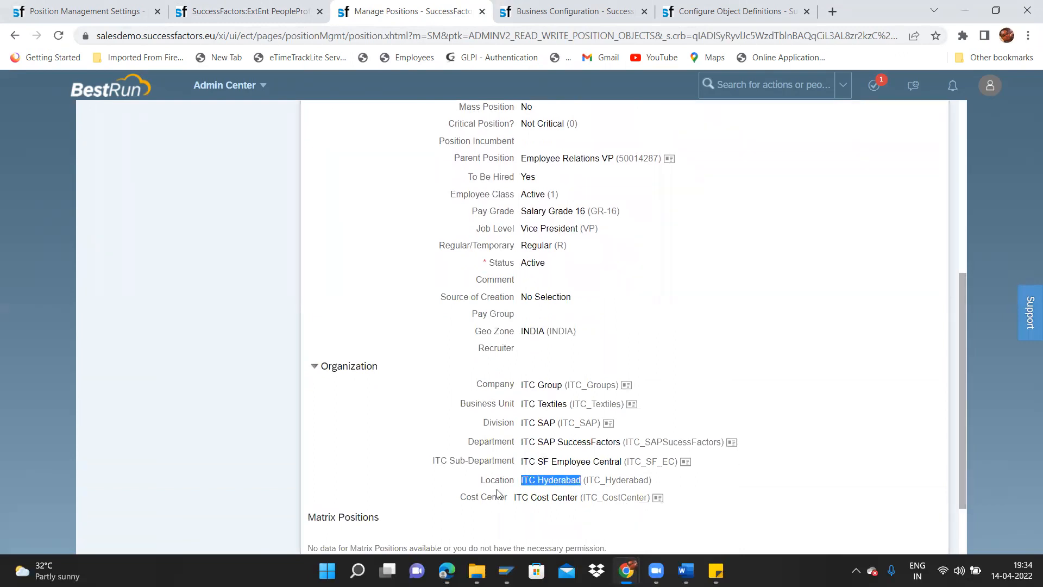
pyautogui.hotkey('alt', 'Tab')
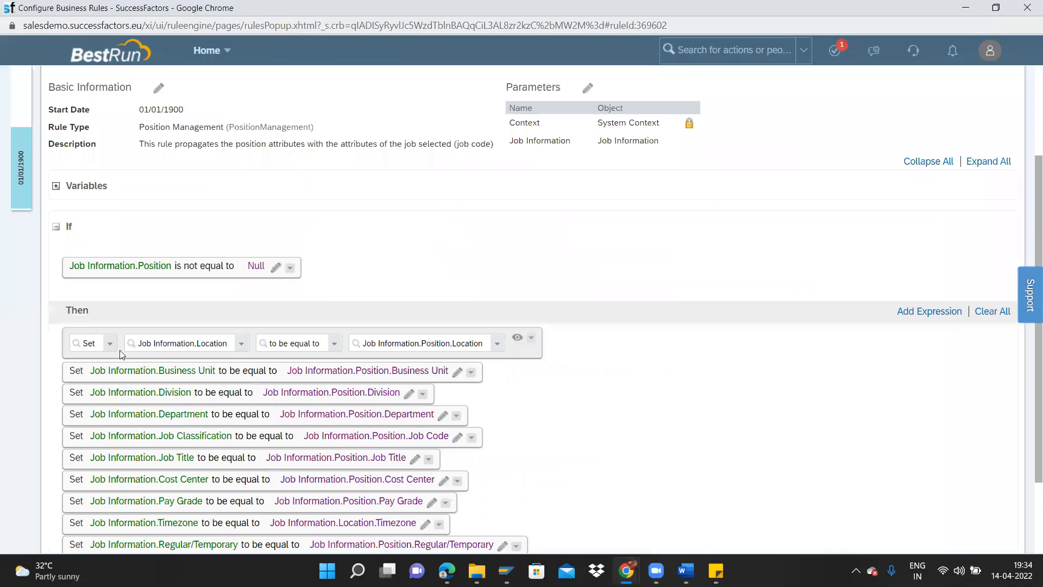
pyautogui.hotkey('alt', 'Tab')
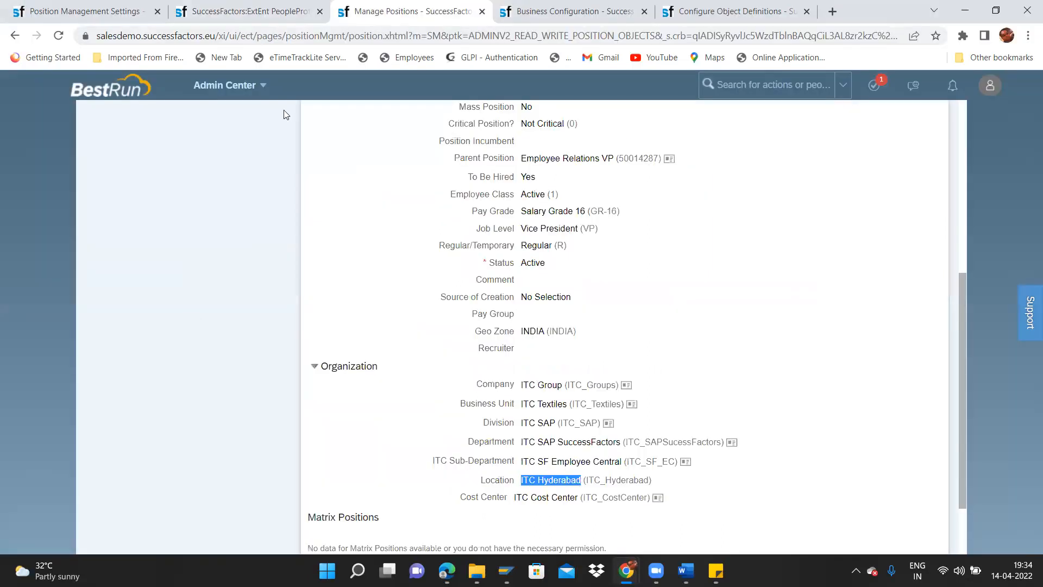
pyautogui.hotkey('ctrl', 'shift', 'Tab')
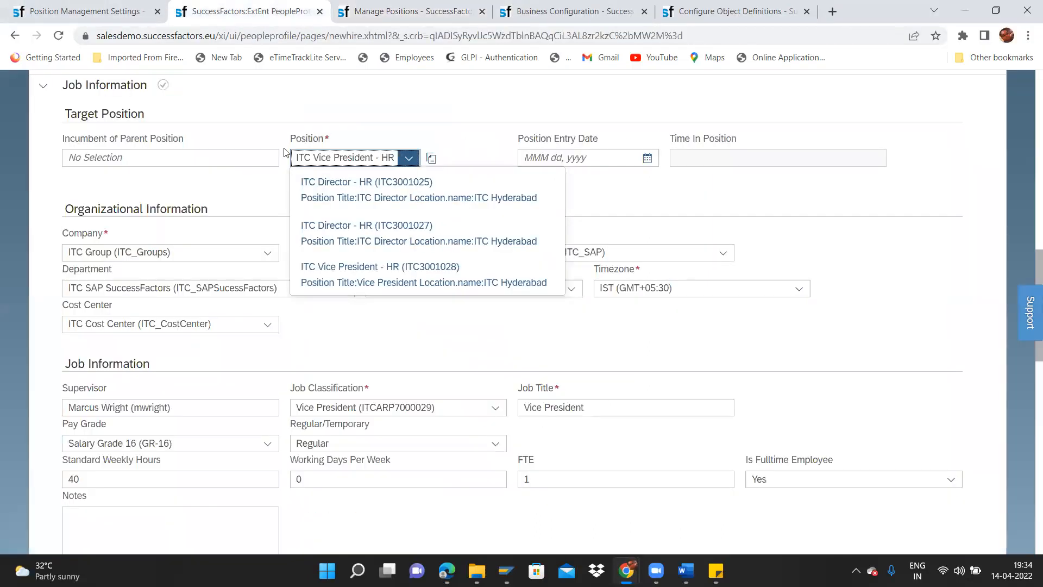
pyautogui.click(312, 115)
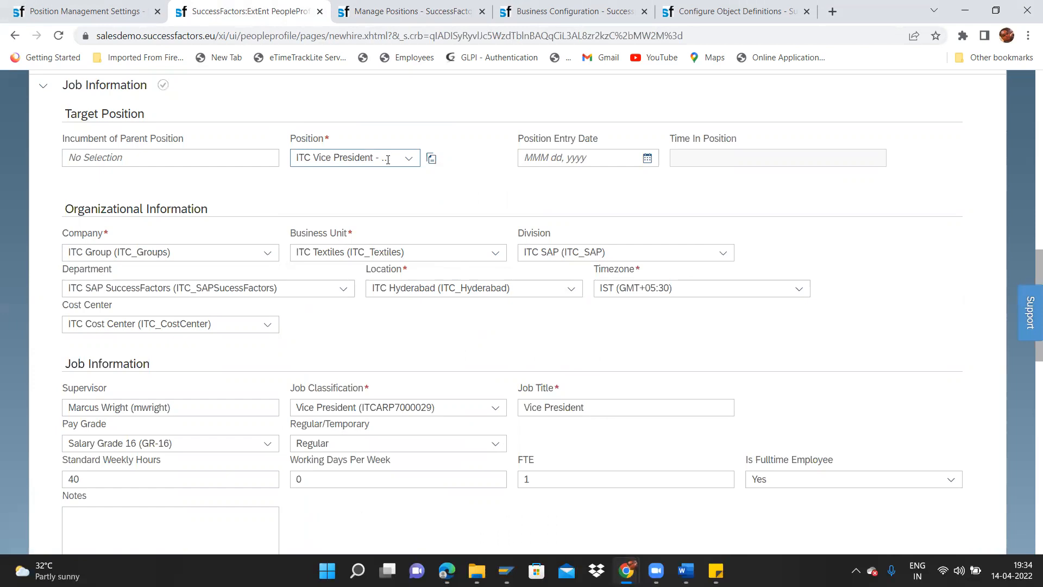
pyautogui.moveTo(291, 156); pyautogui.dragTo(397, 171)
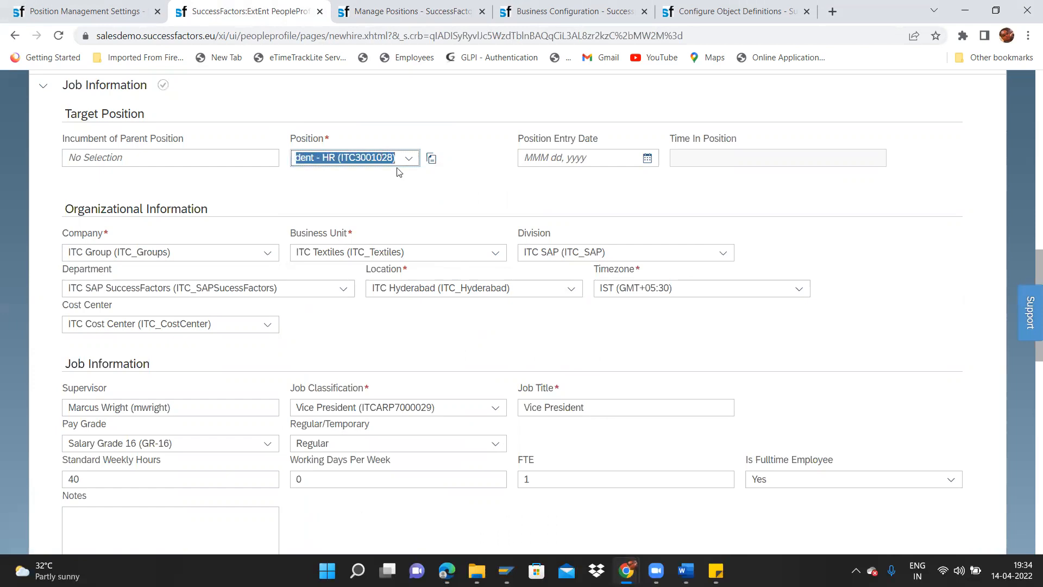
# Step: Check the position's Location and Business Unit values against the propagation rule window
pyautogui.click(439, 6)
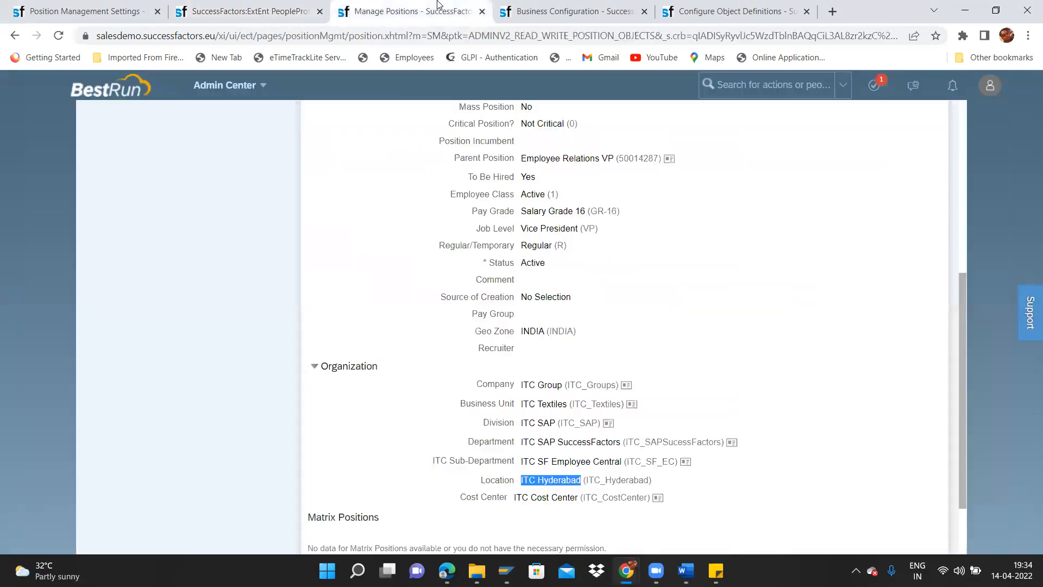
pyautogui.click(516, 469)
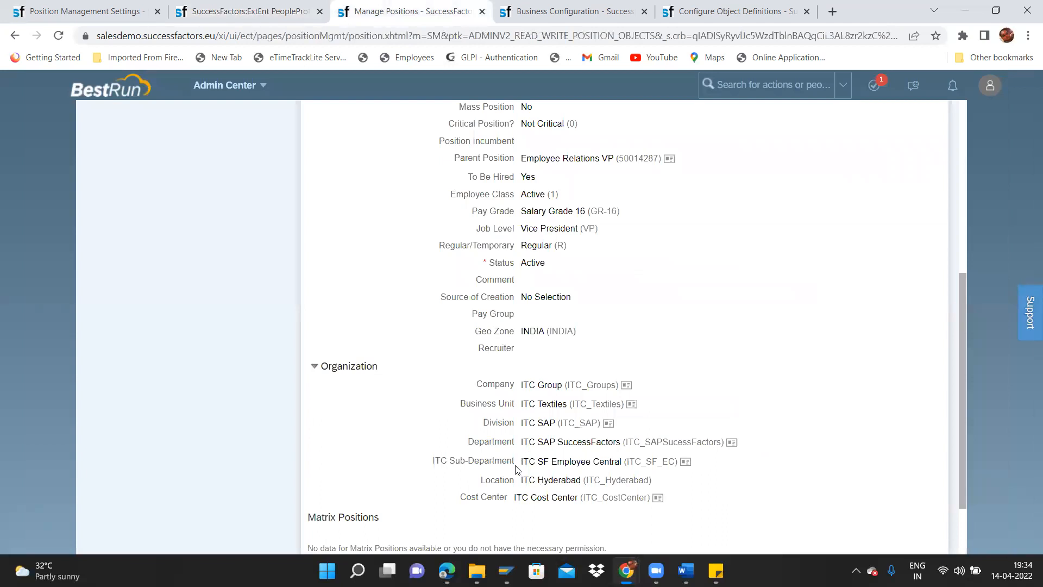
pyautogui.tripleClick(549, 481)
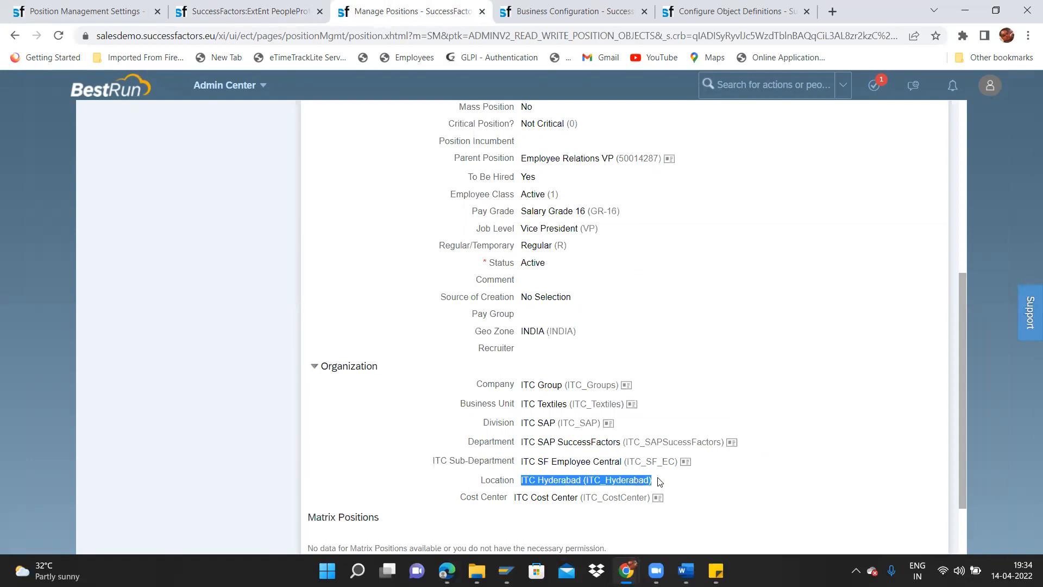
pyautogui.hotkey('alt', 'Tab')
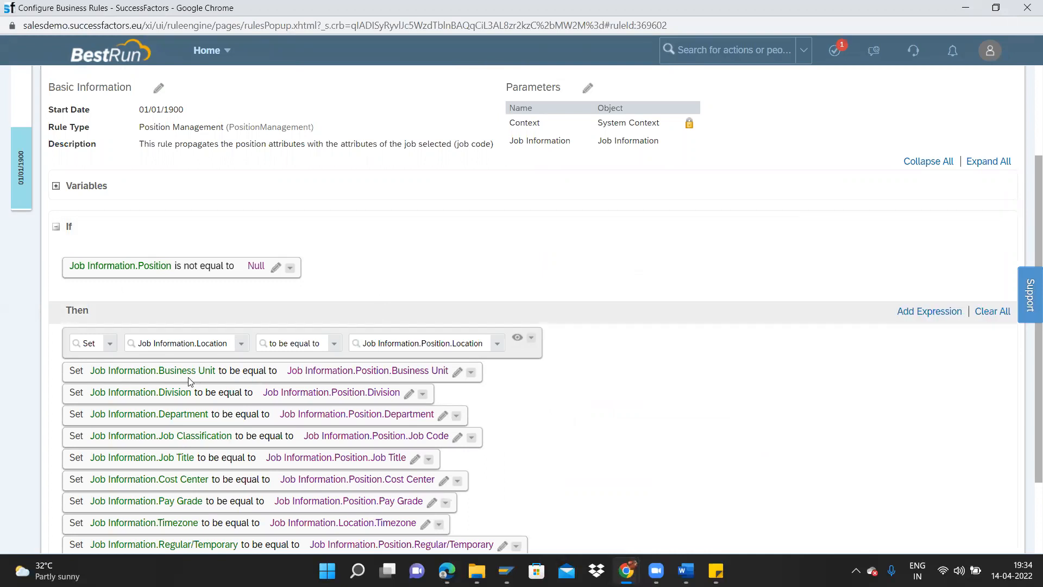
pyautogui.hotkey('alt', 'Tab')
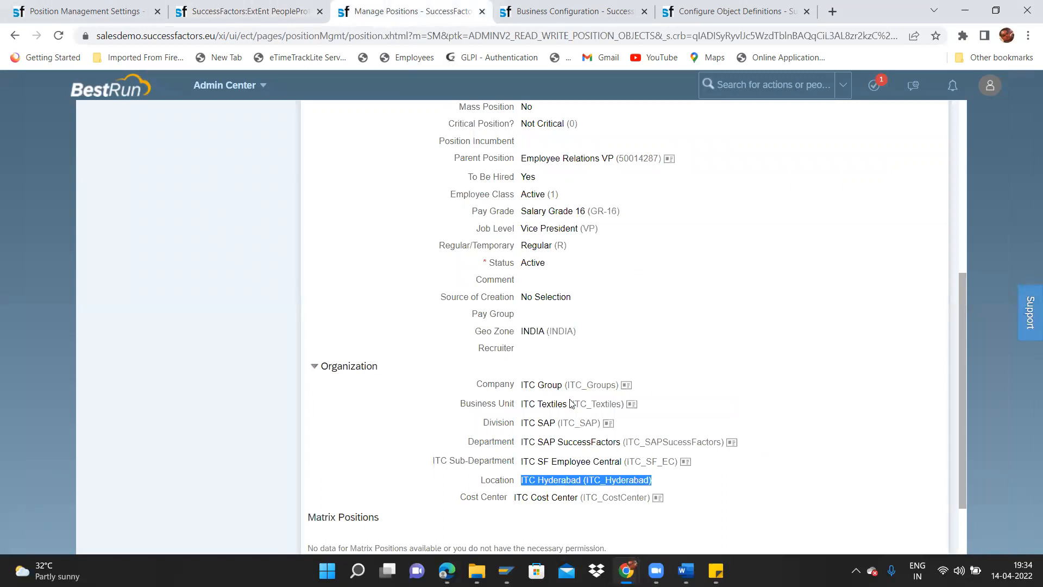
pyautogui.moveTo(461, 403); pyautogui.dragTo(514, 403)
pyautogui.hotkey('alt', 'Tab')
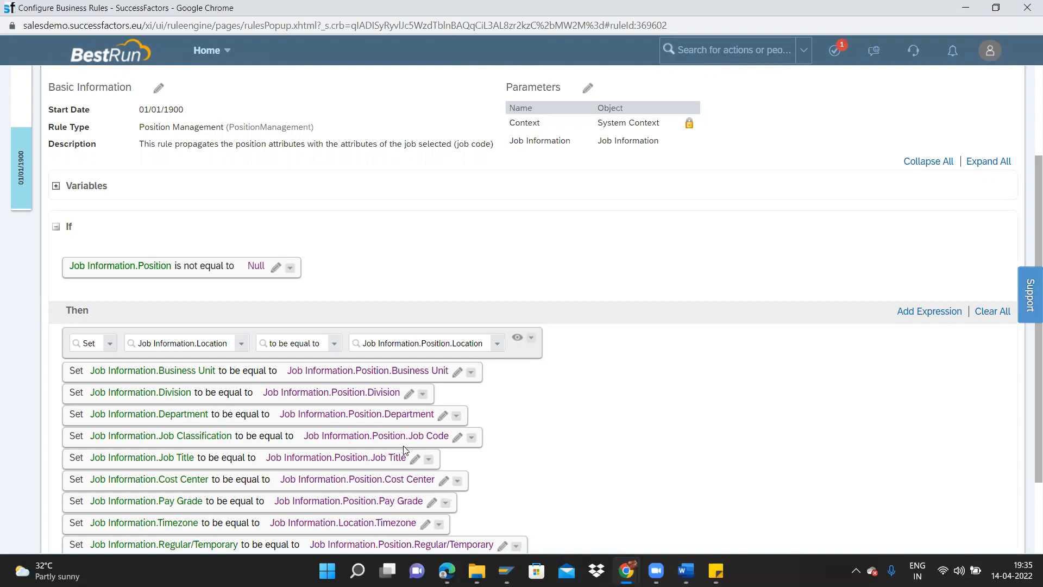
pyautogui.hotkey('alt', 'Tab')
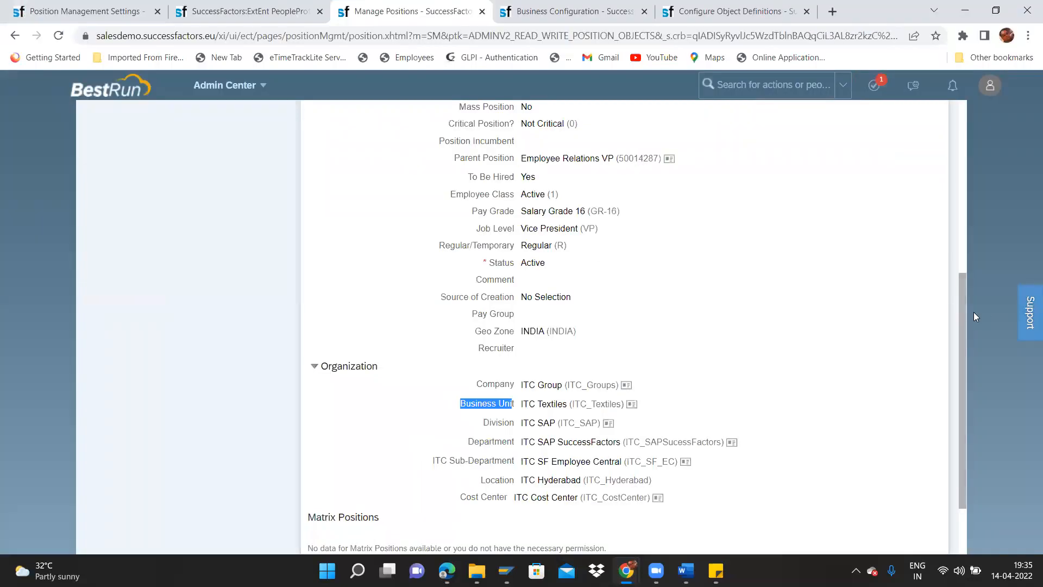
pyautogui.moveTo(964, 332); pyautogui.dragTo(825, 161)
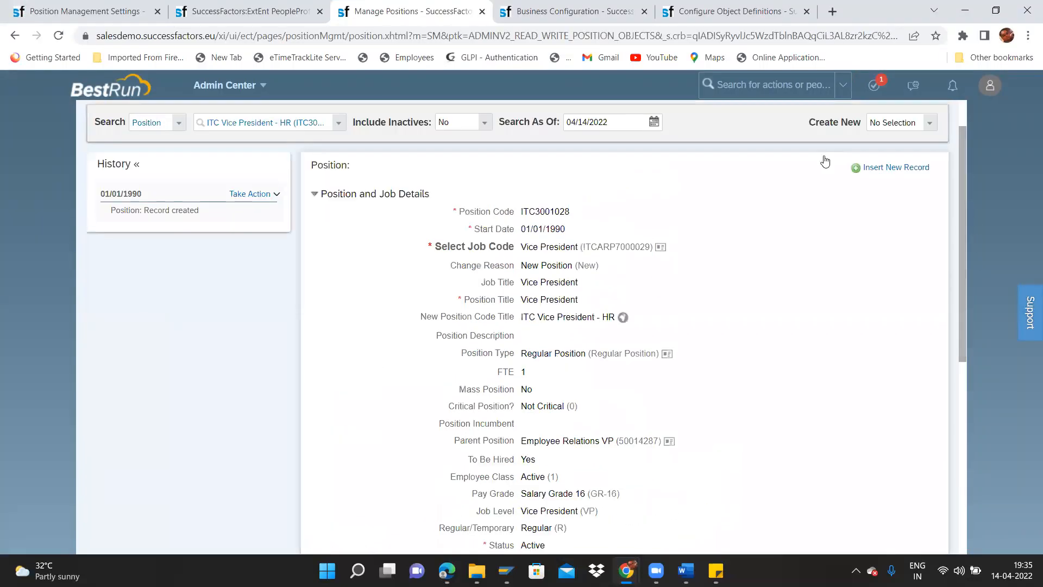
# Step: Compare the position's Job Code against the propagation rule's mappings
pyautogui.moveTo(459, 248); pyautogui.dragTo(521, 249)
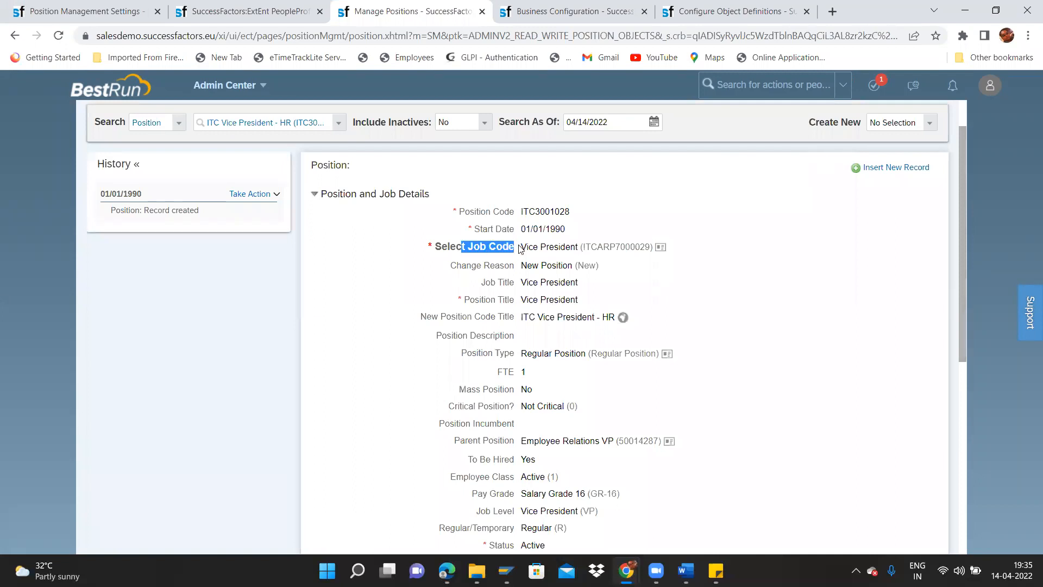
pyautogui.hotkey('alt', 'Tab')
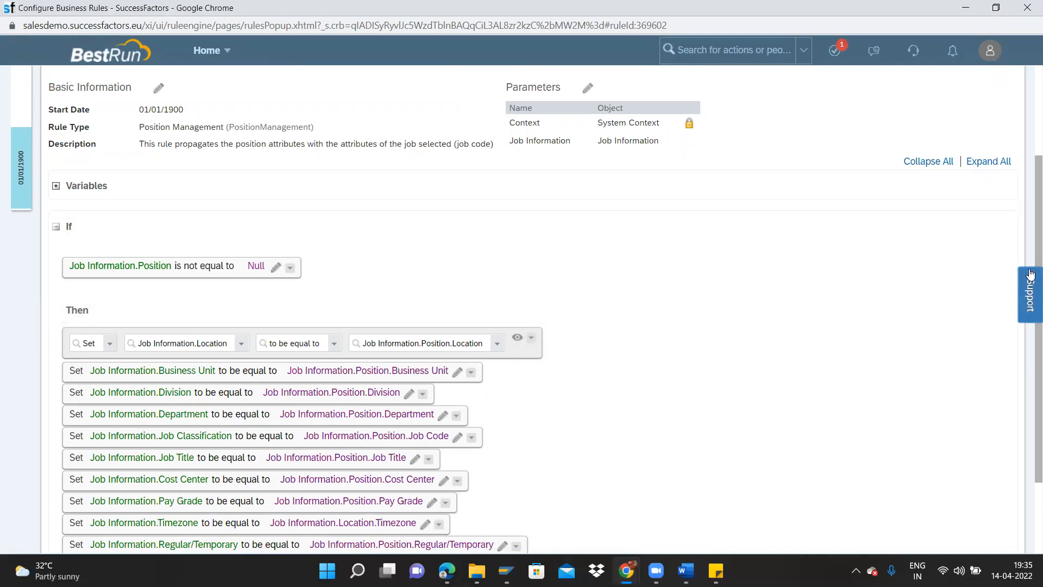
pyautogui.scroll(-1, 1027, 252)
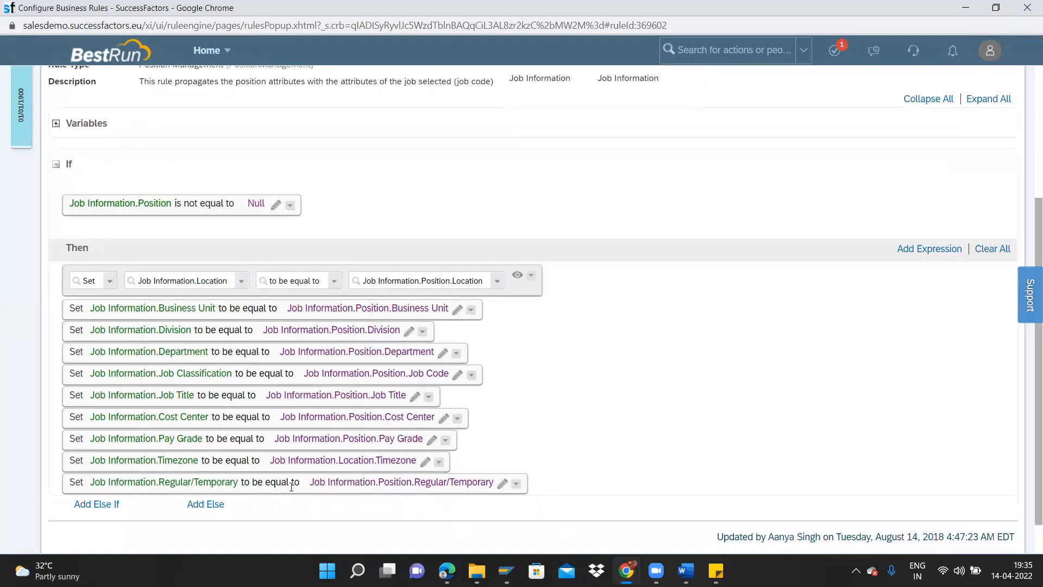
pyautogui.hotkey('alt', 'Tab')
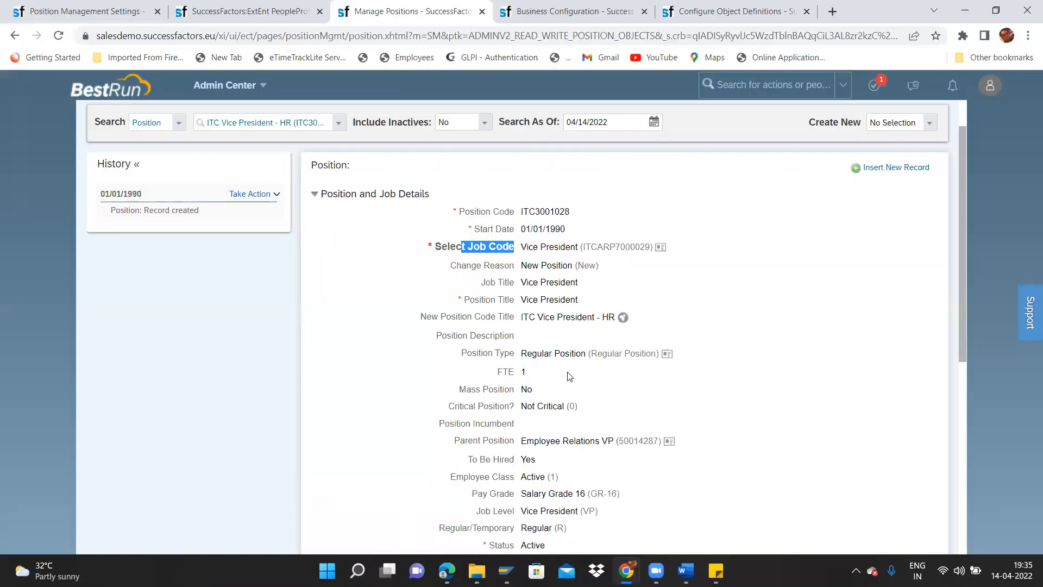
pyautogui.hotkey('alt', 'Tab')
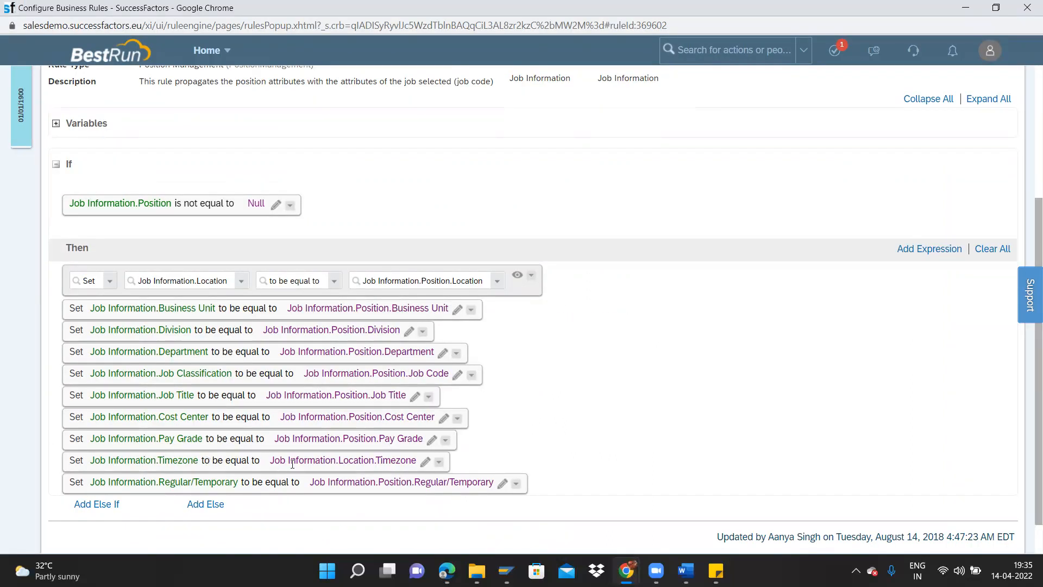
pyautogui.hotkey('alt', 'Tab')
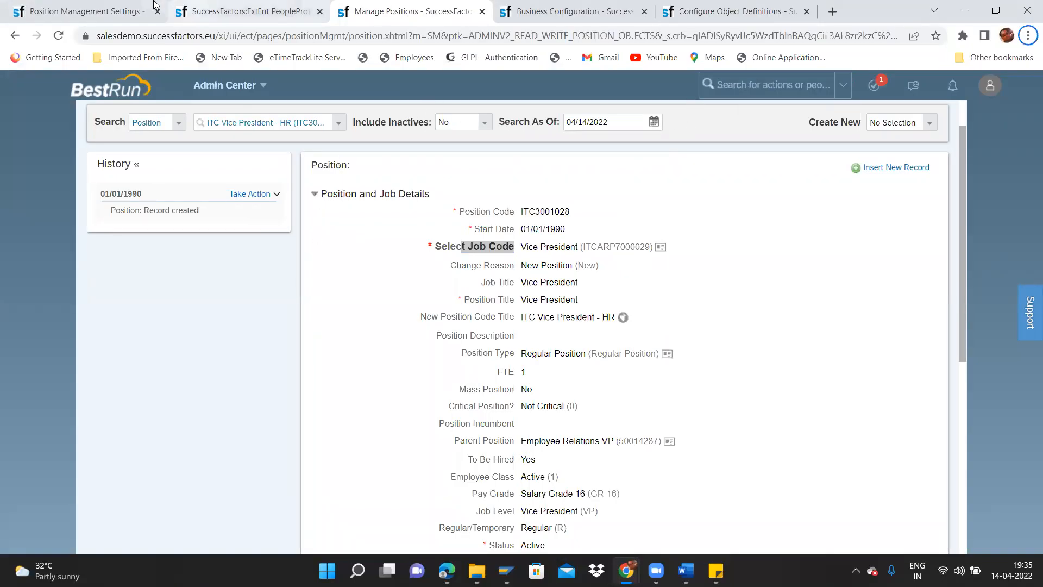
# Step: Confirm the new hire's Location is ITC Hyderabad, then start an admin search from Manage Positions
pyautogui.click(222, 12)
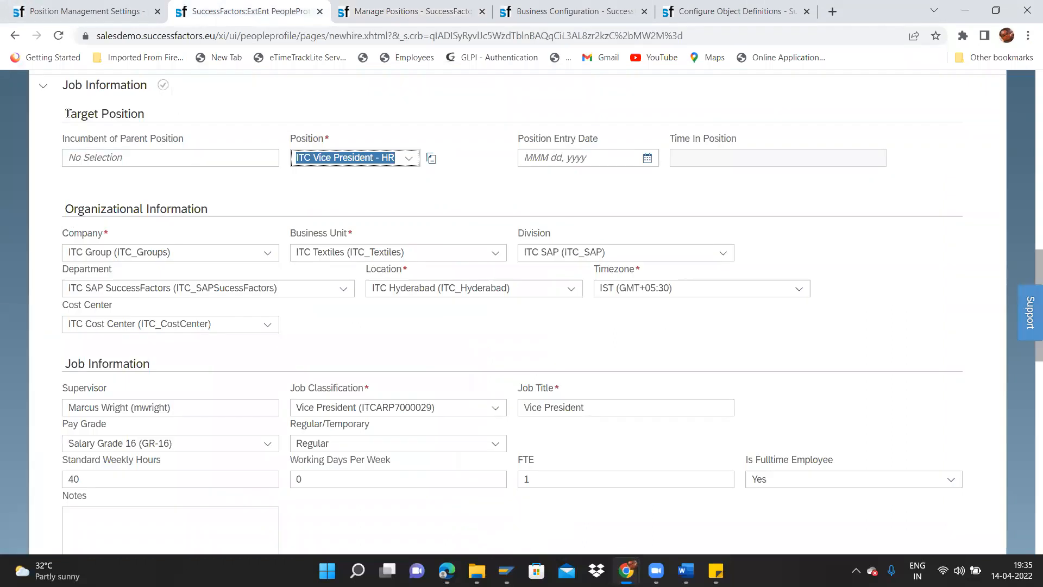
pyautogui.moveTo(378, 287); pyautogui.dragTo(538, 292)
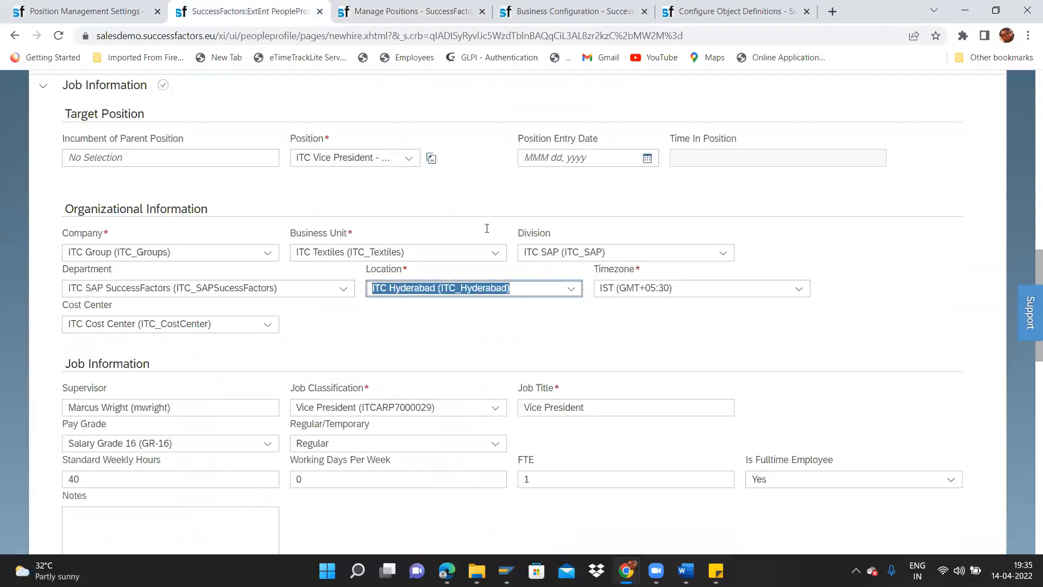
pyautogui.click(413, 11)
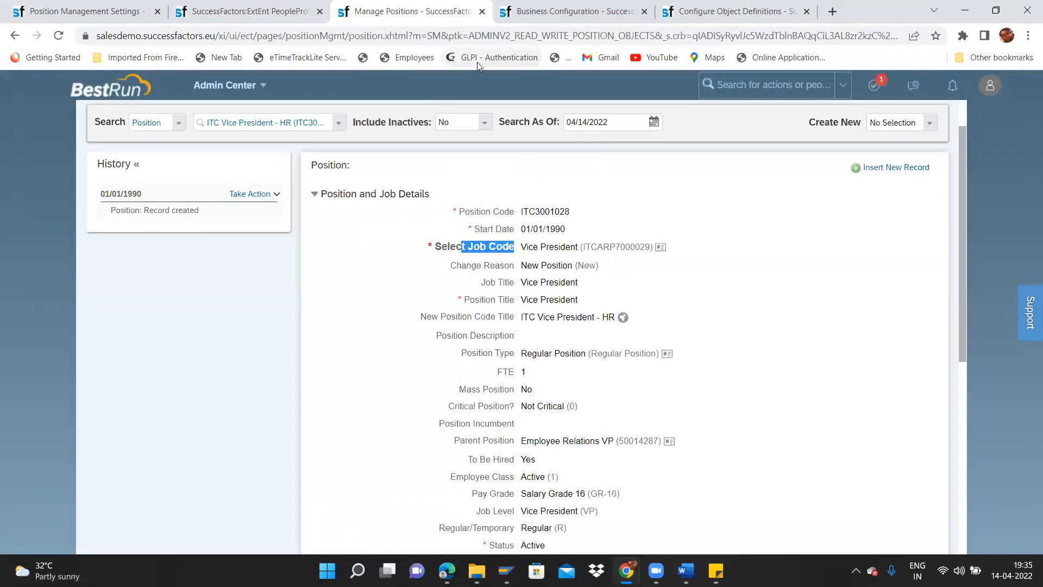
pyautogui.click(753, 93)
# Step: In Manage Organization, Pay and Job Structures, look up Location ITC Hyderabad and open its actions
pyautogui.write('man')
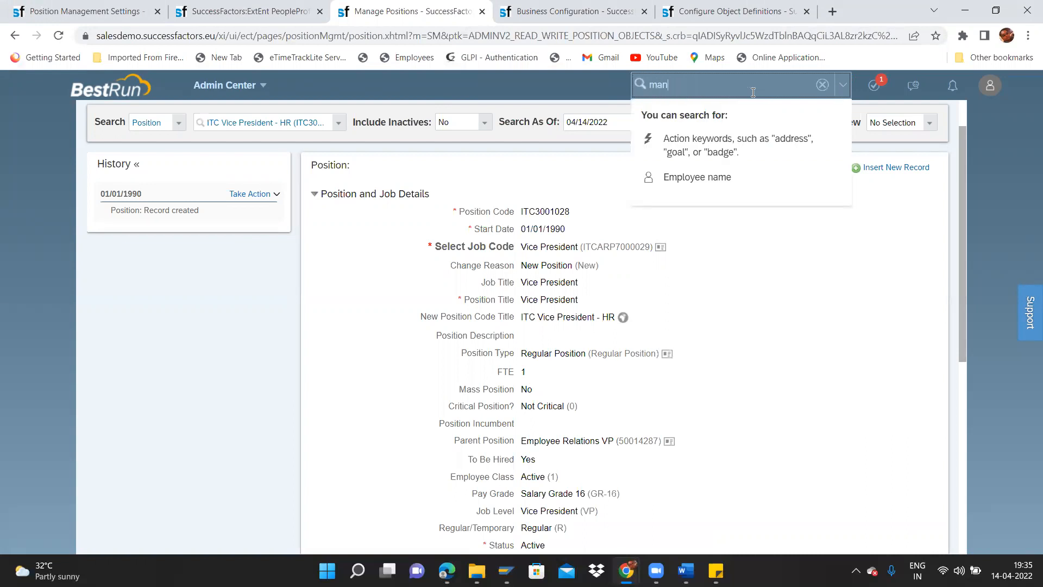
pyautogui.write('age org')
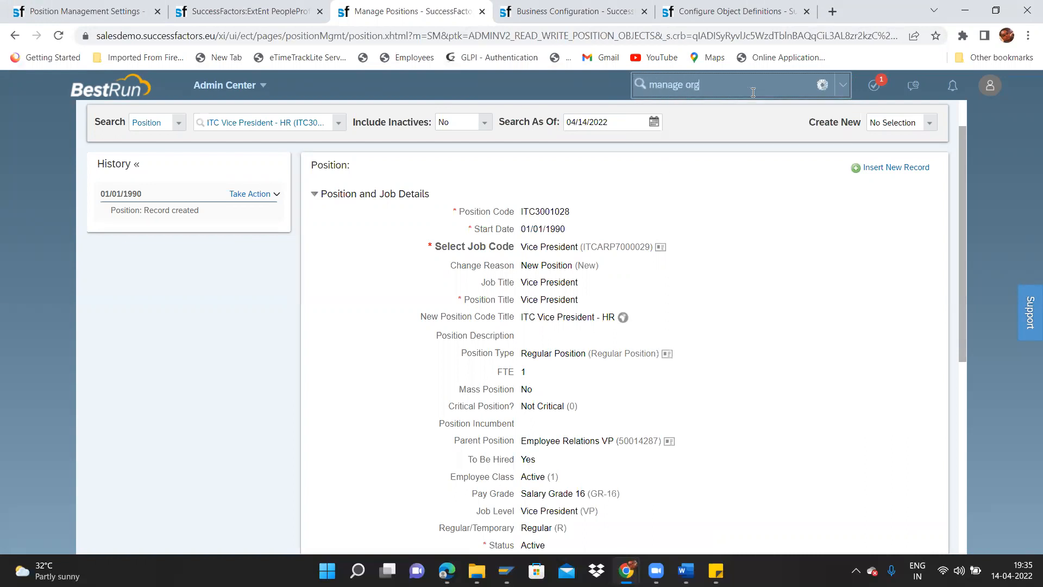
pyautogui.write(' pay jo')
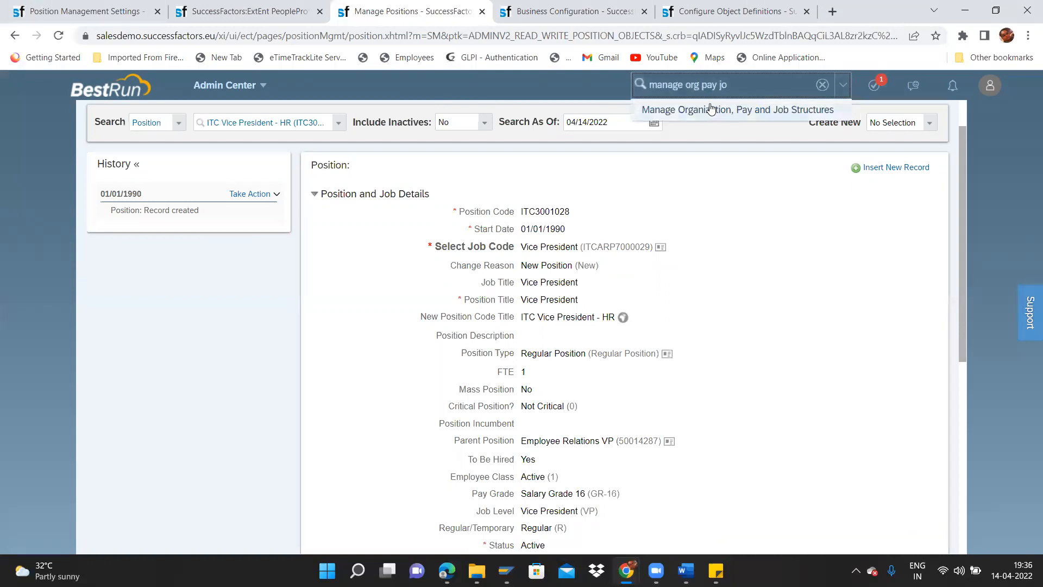
pyautogui.click(711, 107)
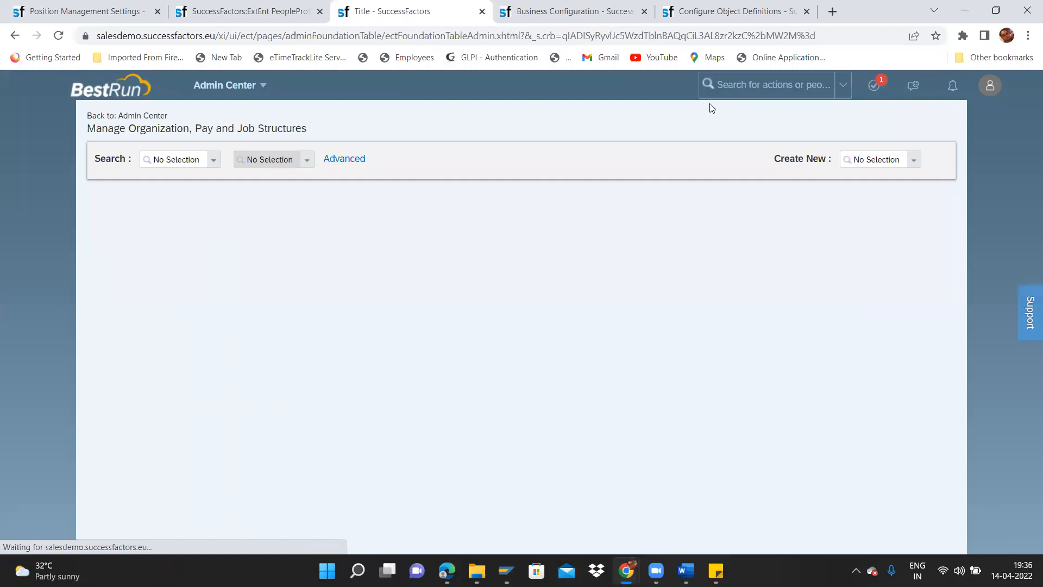
pyautogui.click(213, 165)
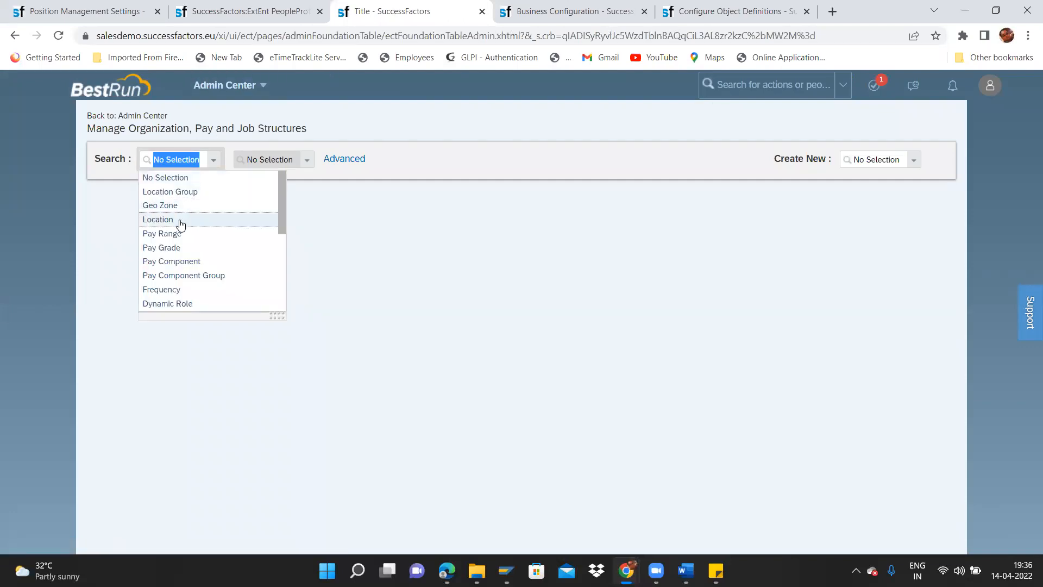
pyautogui.click(182, 219)
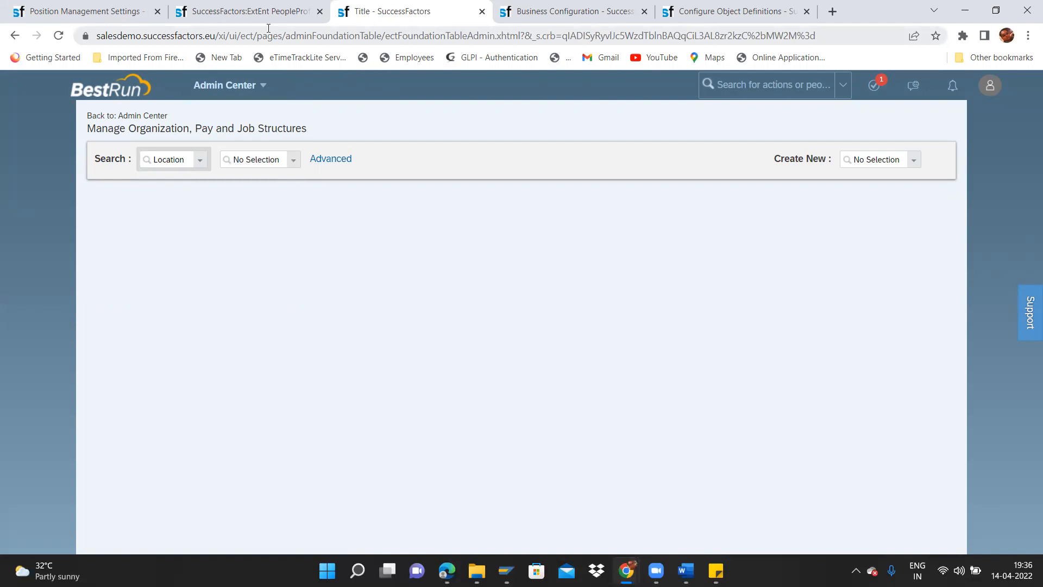
pyautogui.click(262, 12)
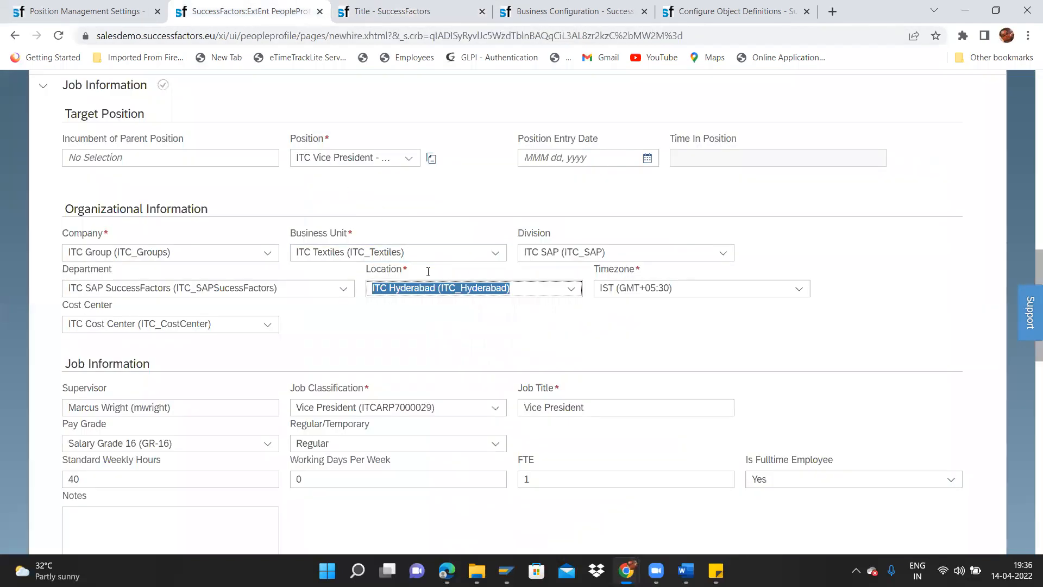
pyautogui.click(419, 9)
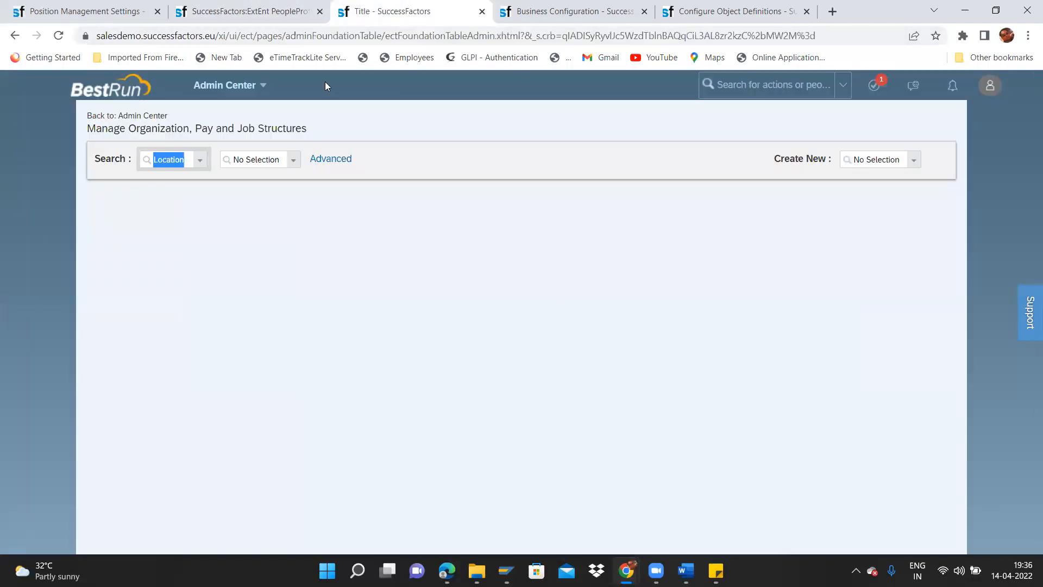
pyautogui.click(294, 161)
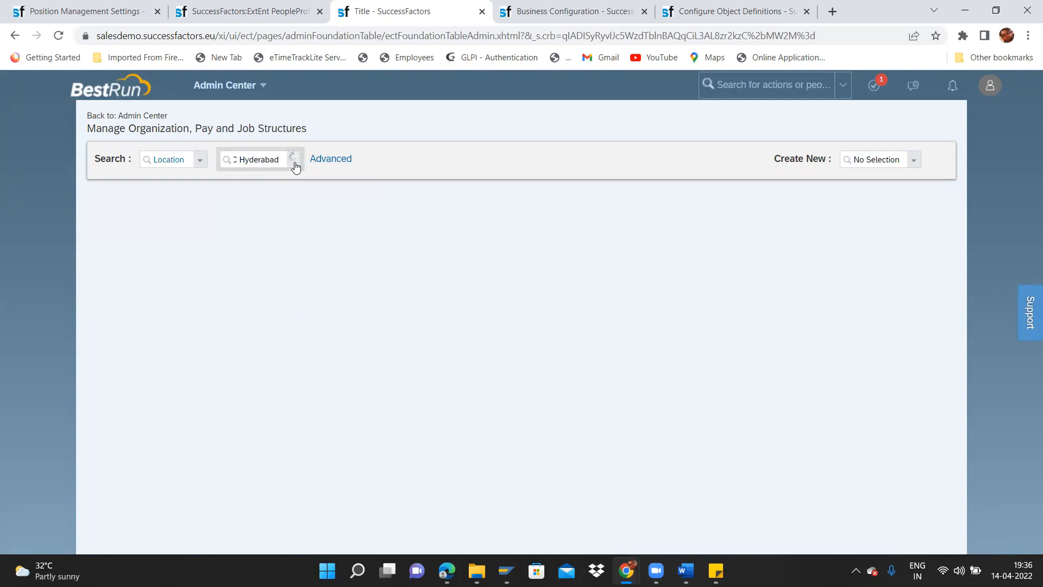
pyautogui.click(283, 182)
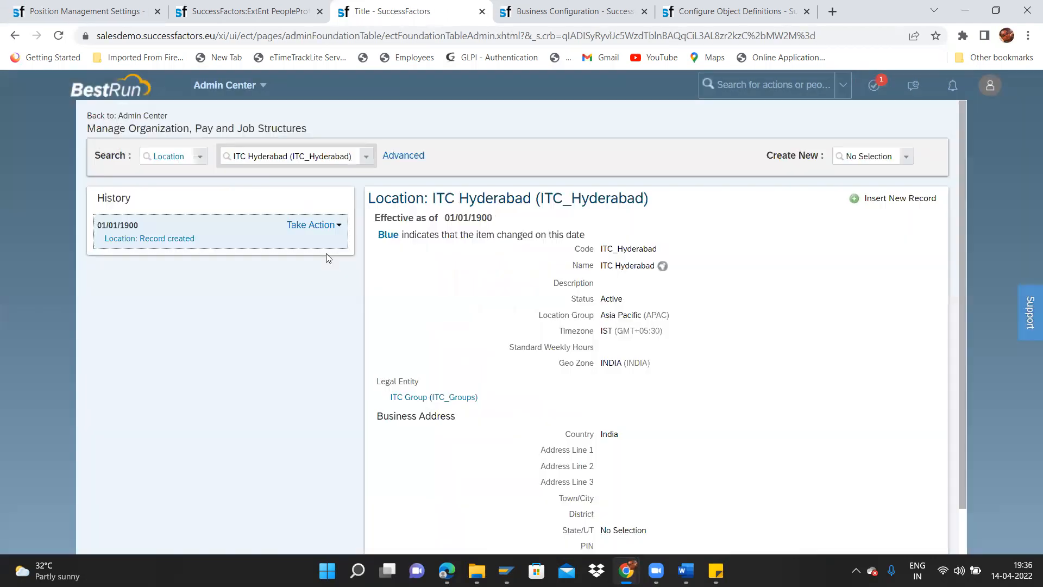
pyautogui.click(312, 224)
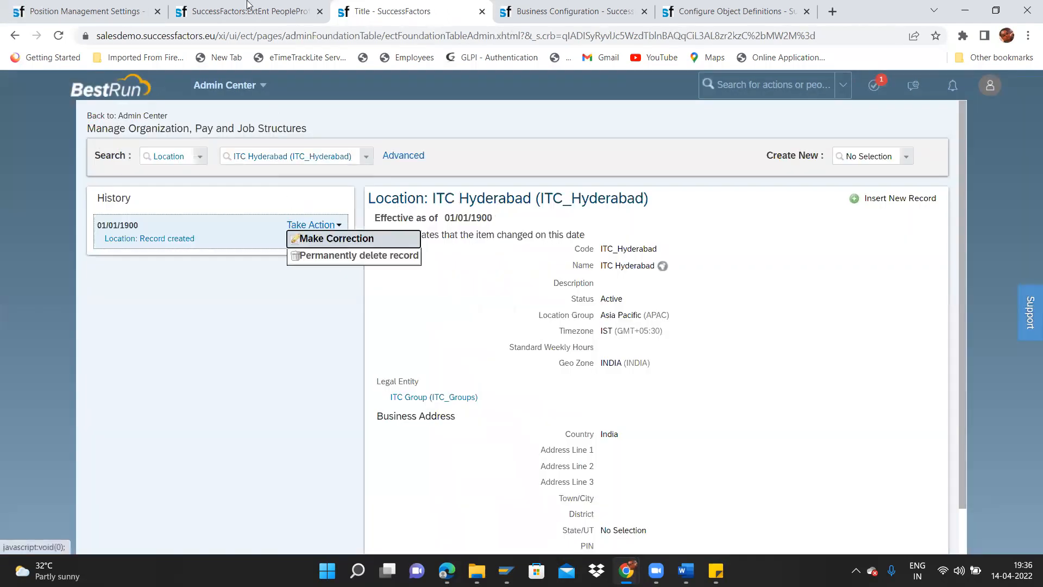
# Step: Review the ITC Hyderabad record's Timezone and its Status value Active
pyautogui.press('Escape')
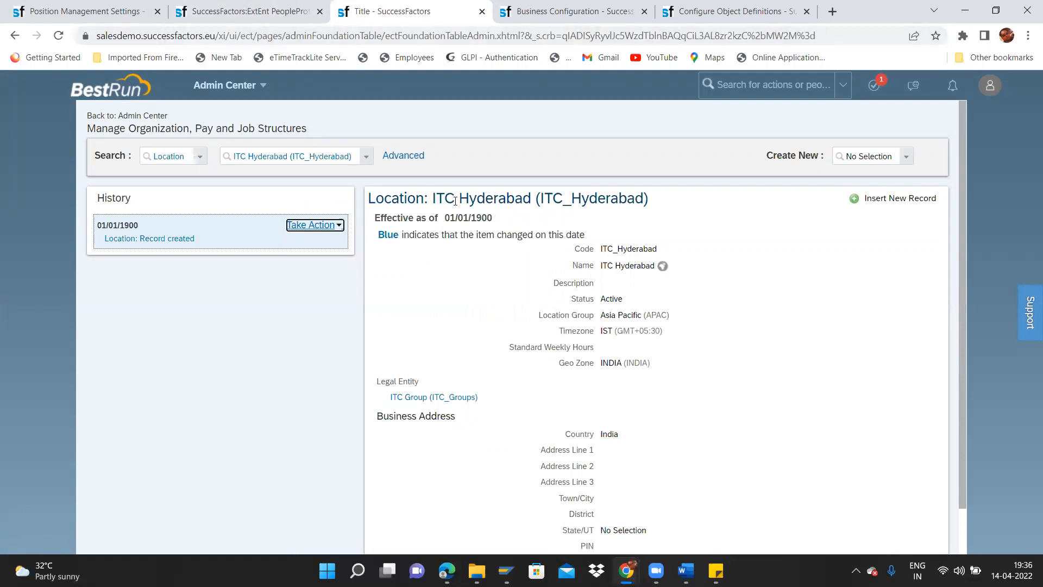
pyautogui.click(602, 340)
pyautogui.moveTo(602, 340); pyautogui.dragTo(662, 326)
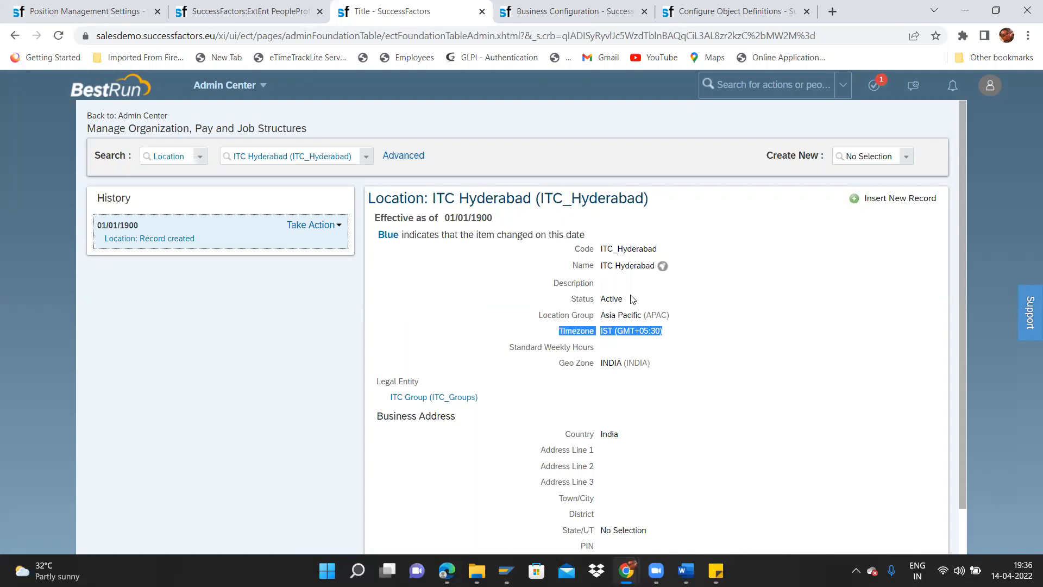
pyautogui.click(549, 292)
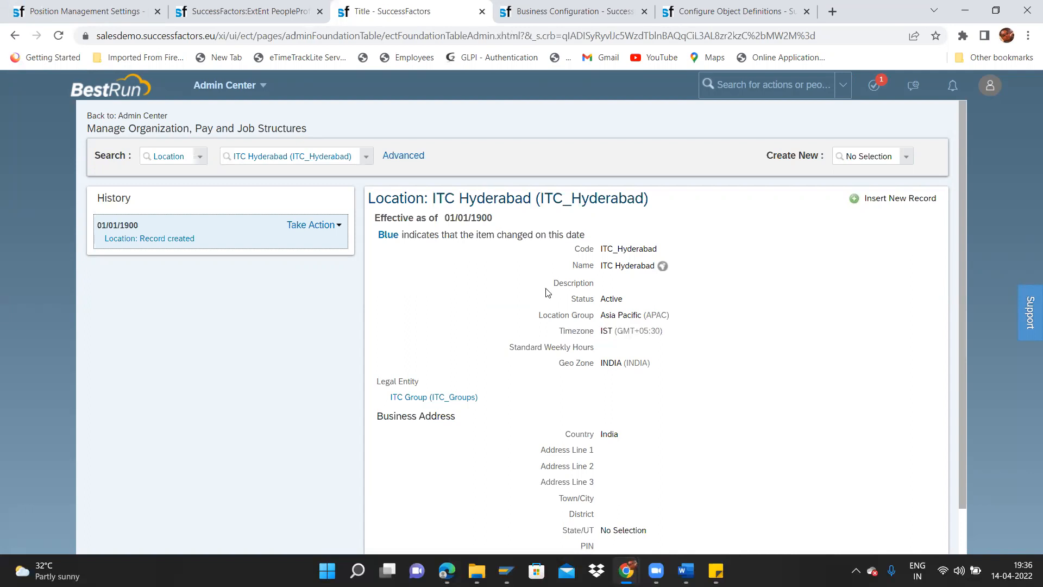
pyautogui.doubleClick(614, 296)
pyautogui.click(602, 300)
pyautogui.moveTo(575, 299); pyautogui.dragTo(602, 308)
pyautogui.click(595, 305)
# Step: Point out the Status and Location Group fields, then return to the new hire's Job Information form
pyautogui.moveTo(576, 306); pyautogui.dragTo(600, 294)
pyautogui.click(593, 296)
pyautogui.moveTo(601, 302); pyautogui.dragTo(624, 302)
pyautogui.doubleClick(579, 300)
pyautogui.tripleClick(575, 319)
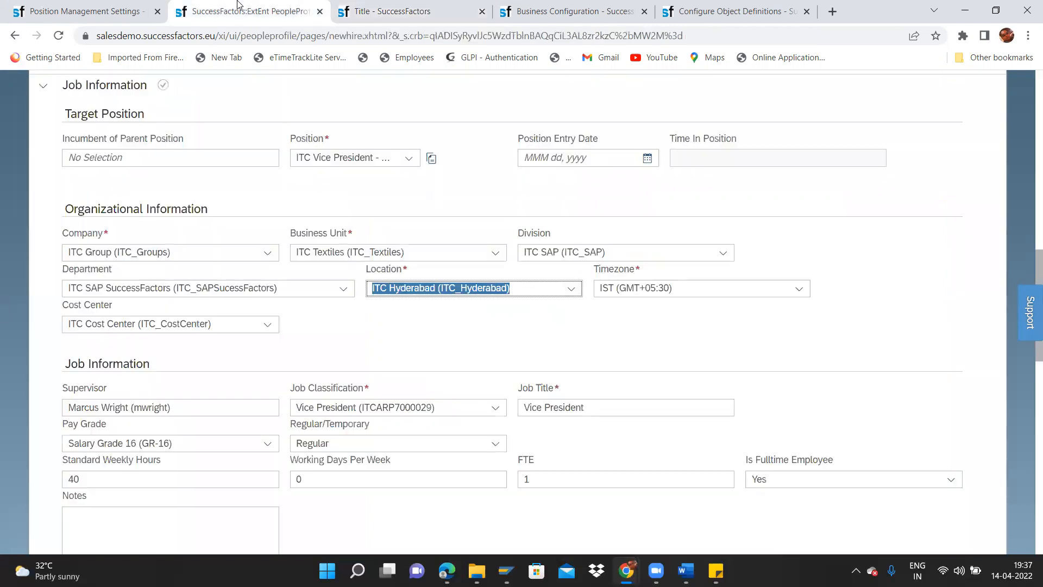
pyautogui.click(241, 10)
pyautogui.moveTo(402, 278); pyautogui.dragTo(371, 269)
# Step: Check the form's Location ITC Hyderabad and its Timezone, then switch to the propagation rule window
pyautogui.moveTo(634, 267); pyautogui.dragTo(596, 273)
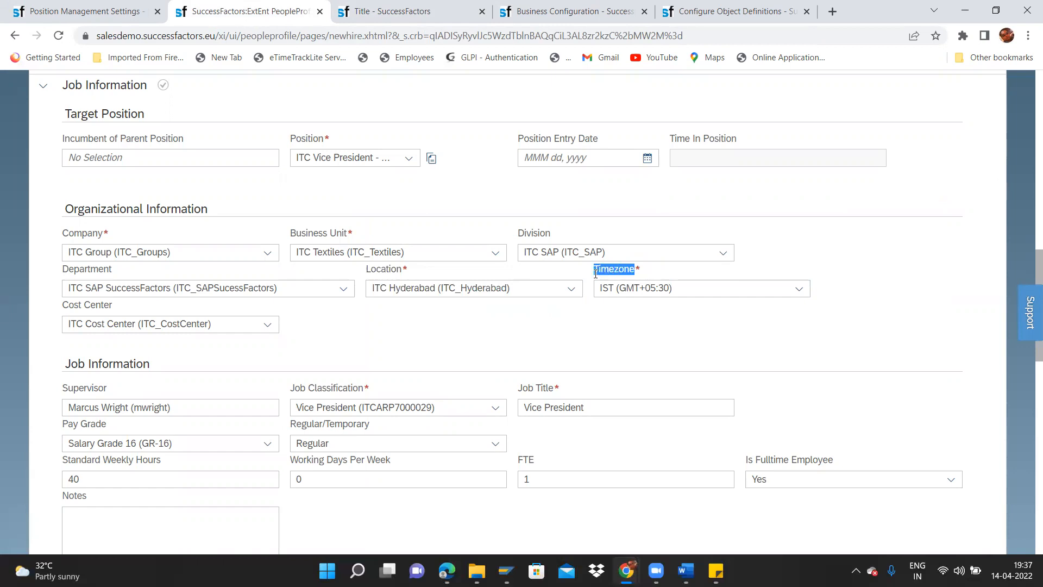
pyautogui.moveTo(403, 272); pyautogui.dragTo(363, 276)
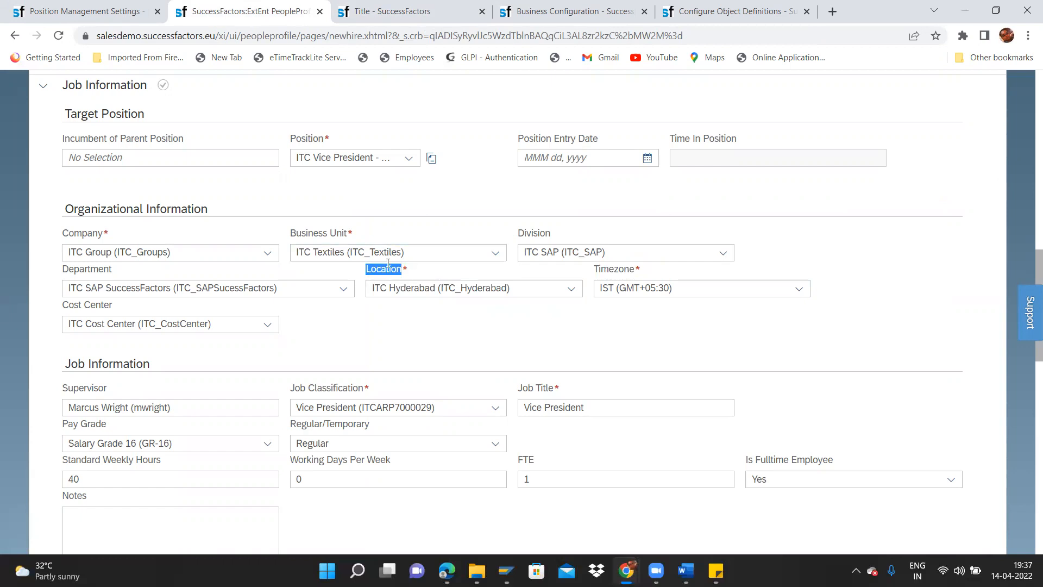
pyautogui.moveTo(456, 287); pyautogui.dragTo(326, 291)
pyautogui.click(541, 293)
pyautogui.click(324, 290)
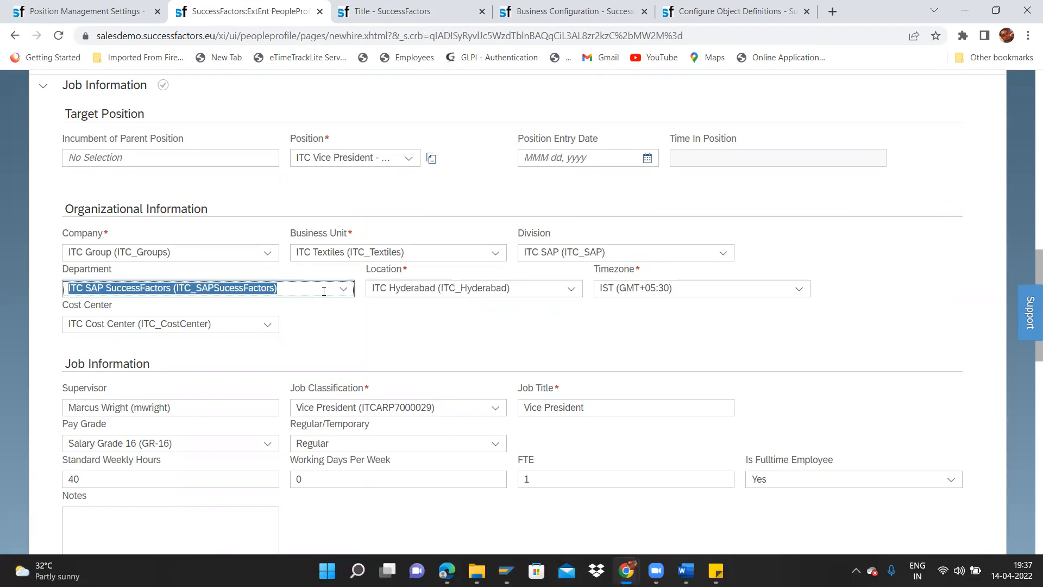
pyautogui.click(717, 285)
pyautogui.click(465, 283)
pyautogui.moveTo(516, 288); pyautogui.dragTo(344, 273)
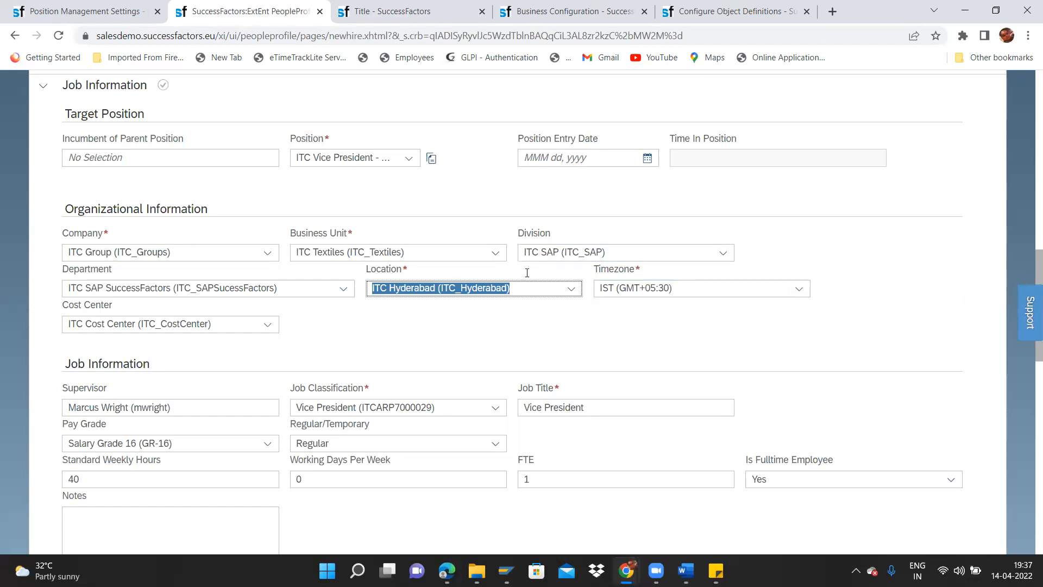
pyautogui.click(384, 287)
pyautogui.moveTo(369, 288); pyautogui.dragTo(568, 291)
pyautogui.hotkey('alt', 'Tab')
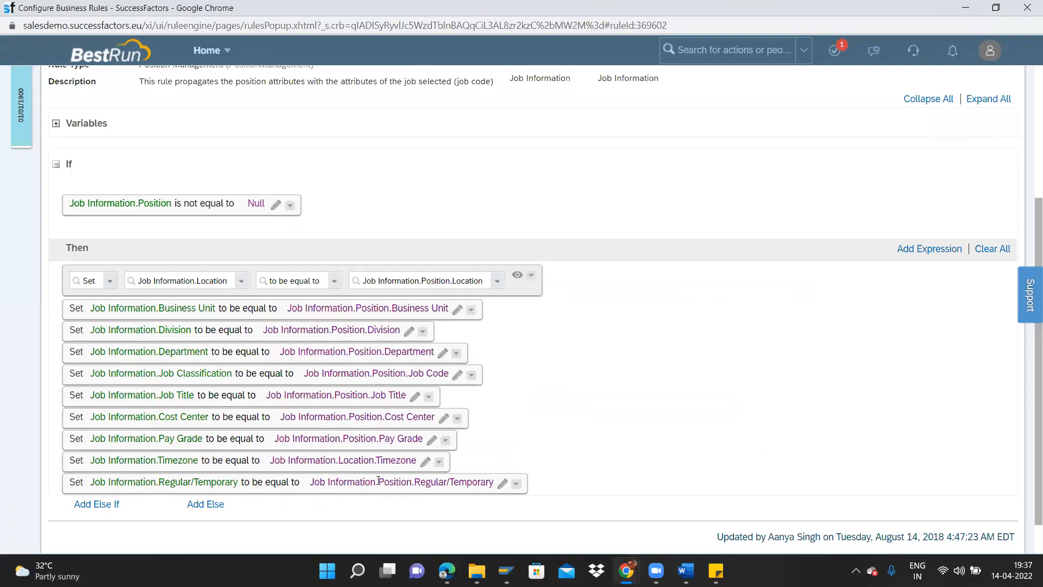
# Step: Change the Regular/Temporary rule line's source to a fixed Value of Regular
pyautogui.moveTo(378, 485); pyautogui.dragTo(411, 485)
pyautogui.click(502, 483)
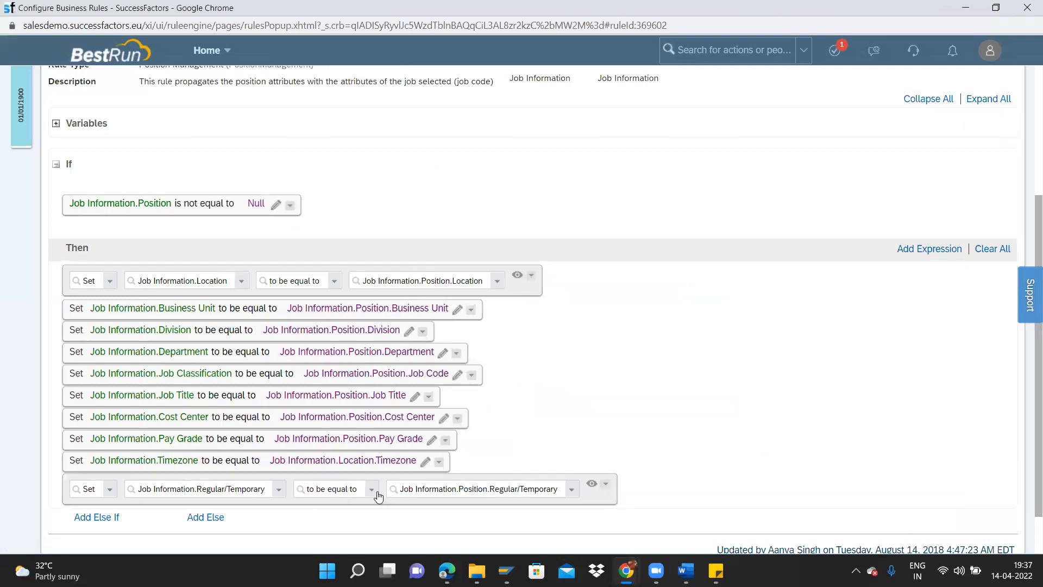
pyautogui.click(569, 490)
pyautogui.click(409, 46)
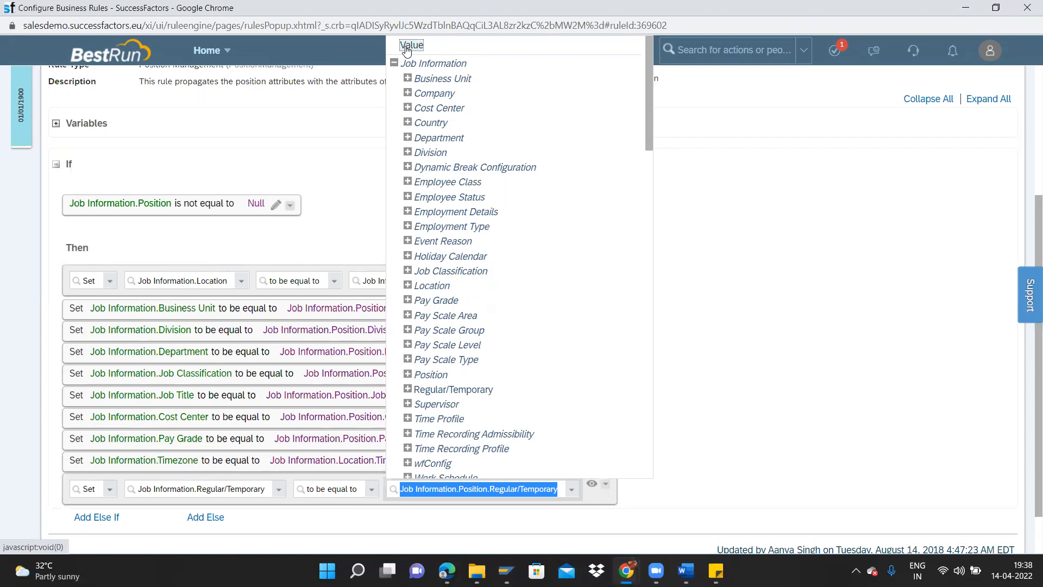
pyautogui.click(411, 45)
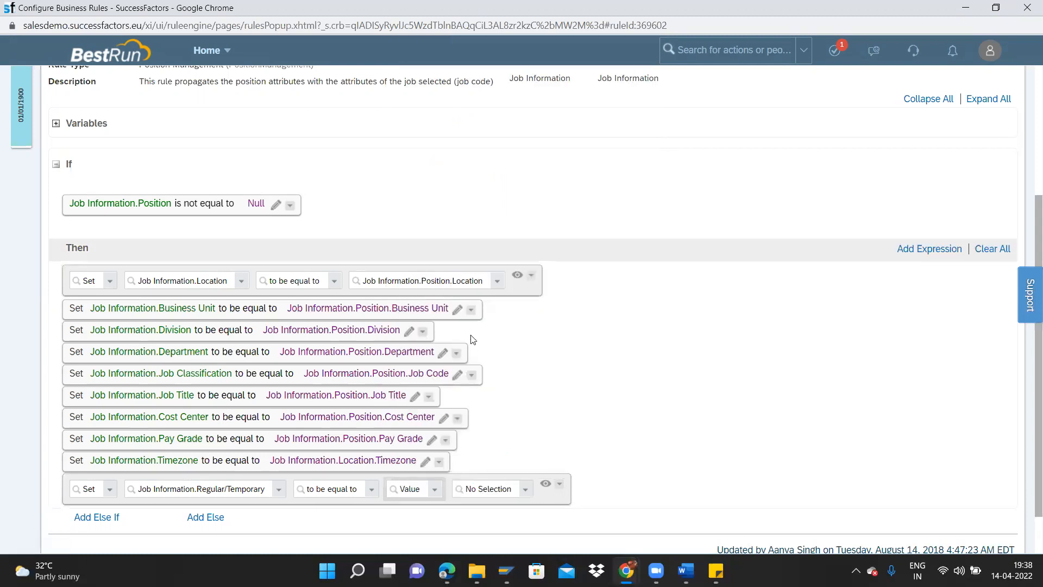
pyautogui.click(526, 489)
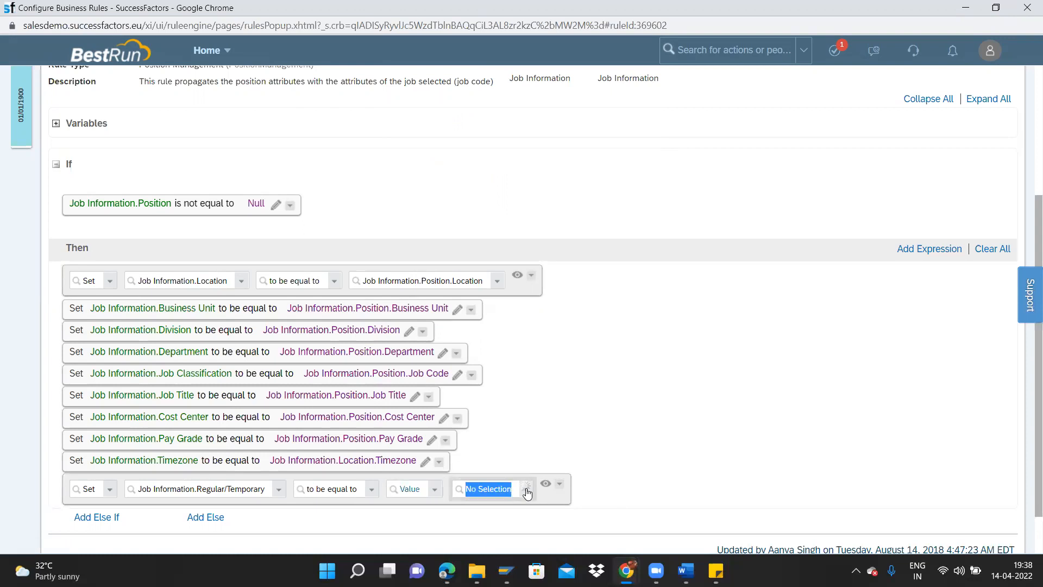
pyautogui.click(525, 489)
pyautogui.click(471, 508)
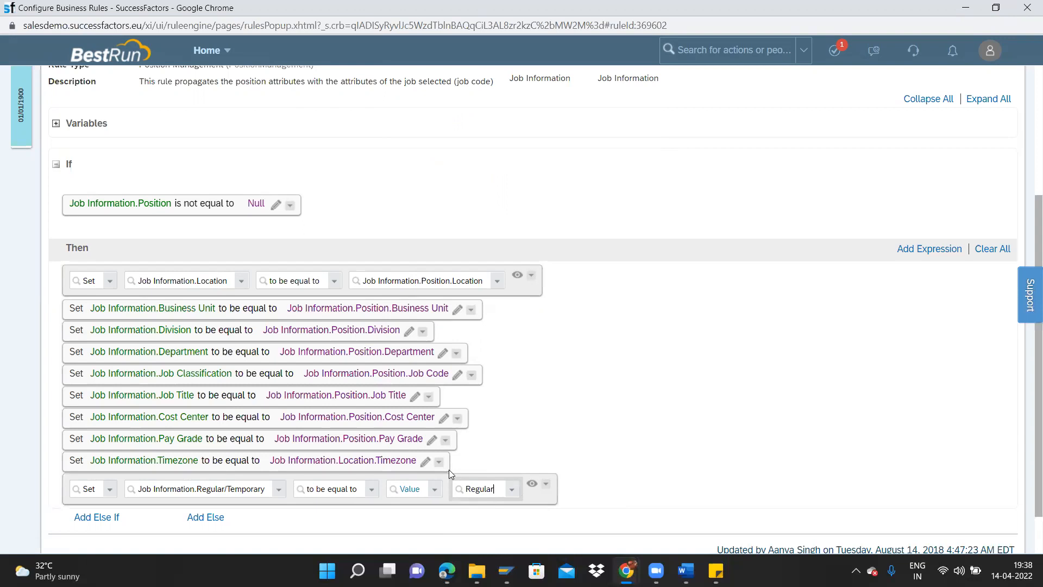
pyautogui.hotkey('alt', 'Tab')
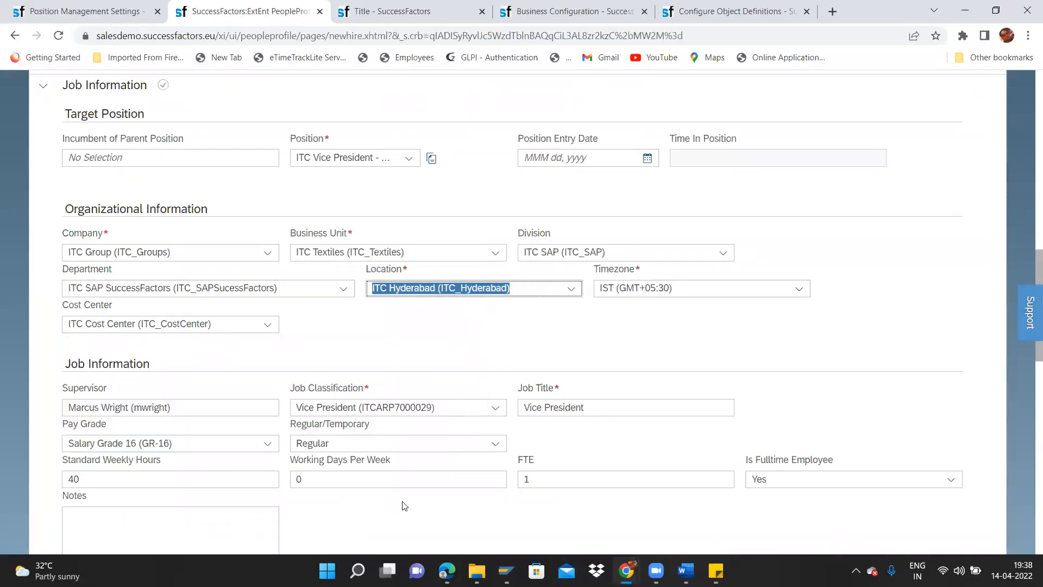
# Step: Confirm the form's Regular/Temporary field stays set to Regular
pyautogui.click(307, 443)
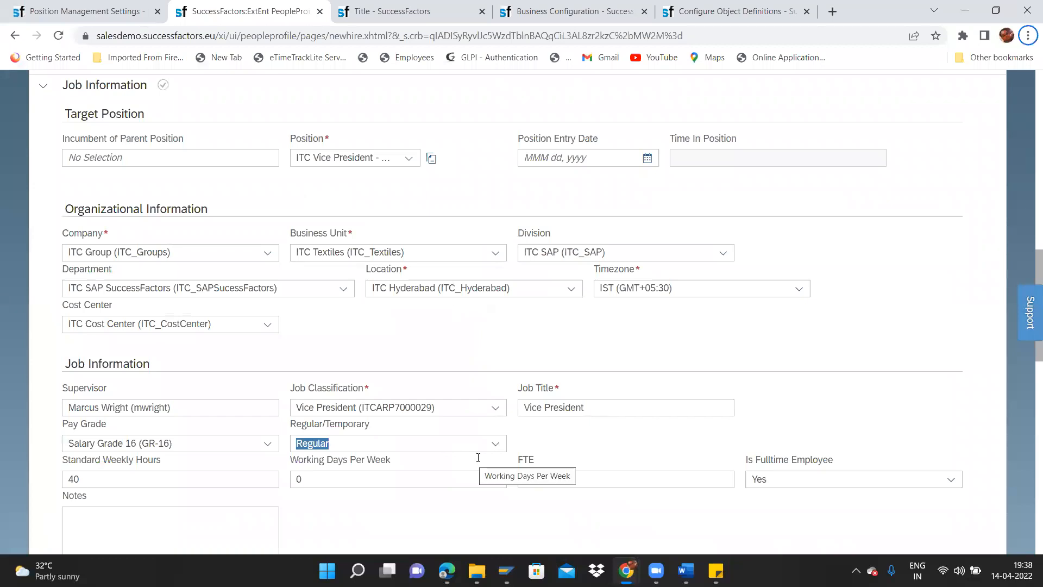
pyautogui.click(494, 443)
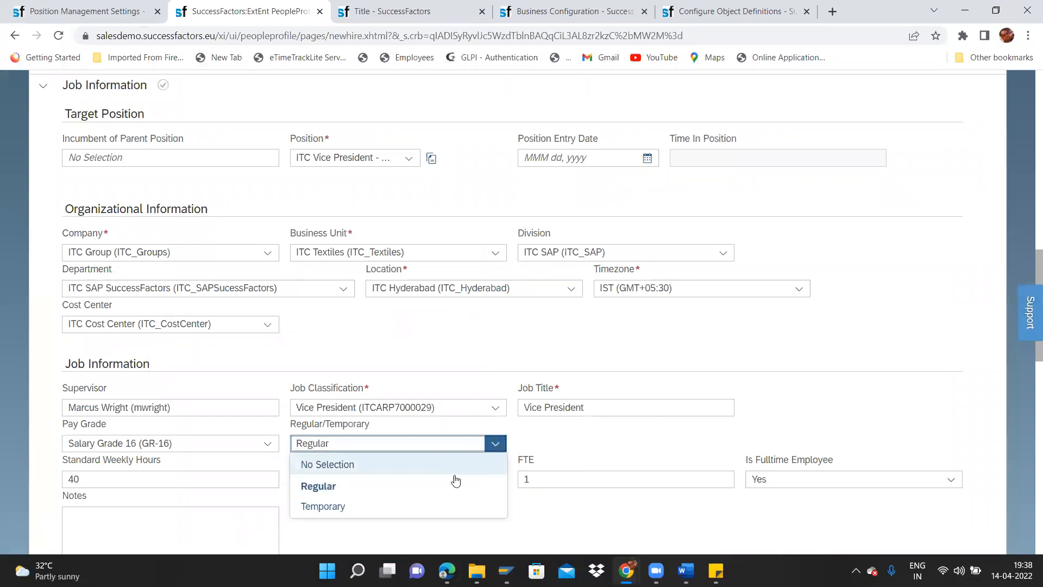
pyautogui.click(575, 438)
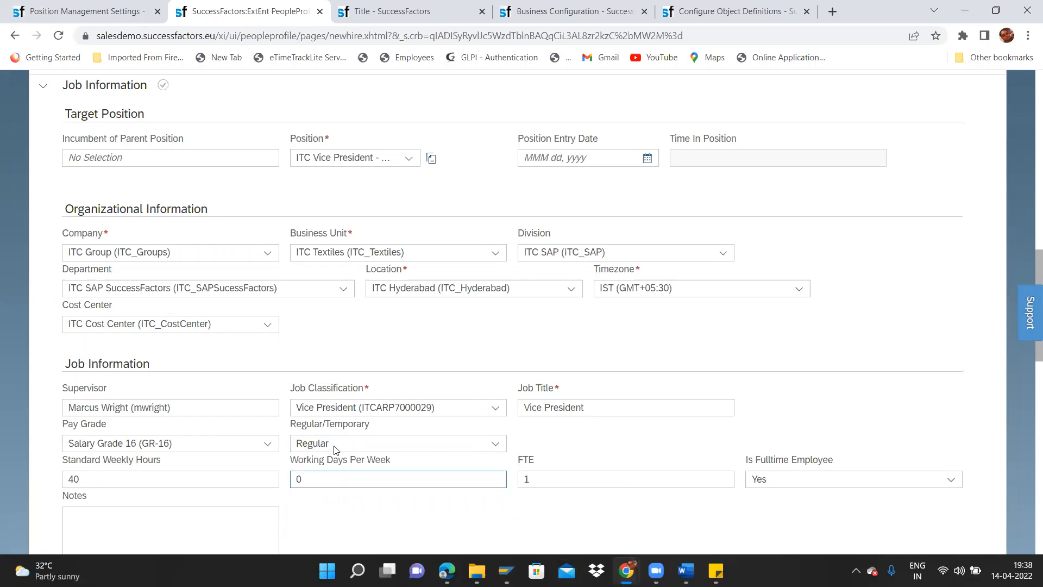
# Step: Close the business rule window and leave without saving
pyautogui.hotkey('alt', 'Tab')
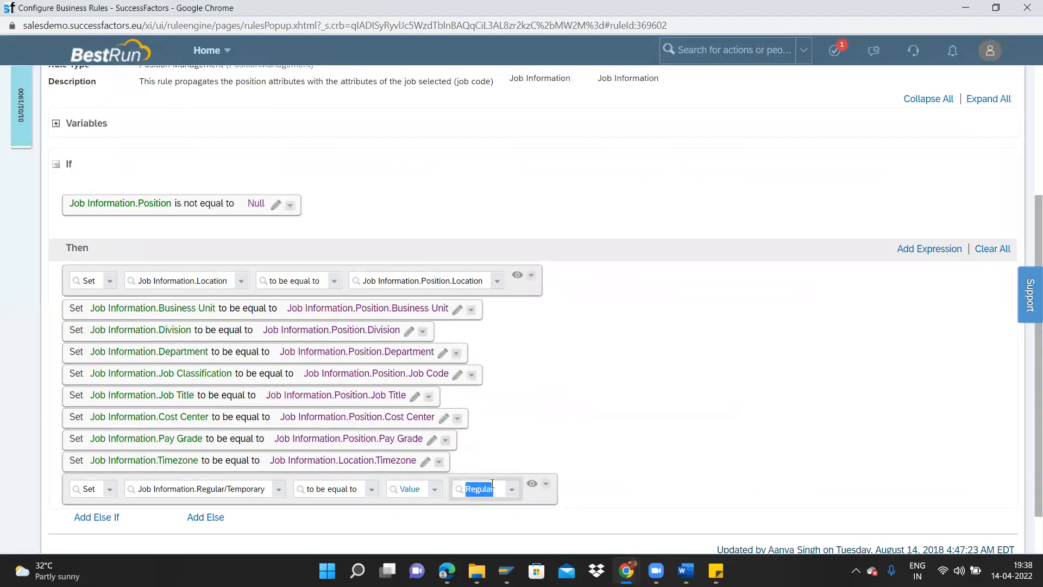
pyautogui.click(538, 428)
pyautogui.click(1025, 14)
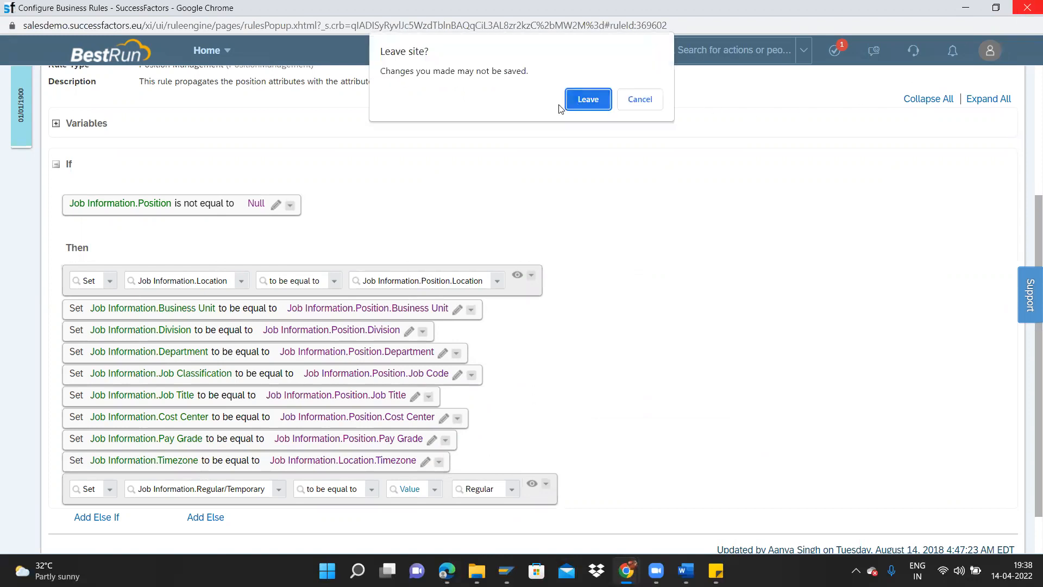
pyautogui.click(580, 100)
pyautogui.hotkey('alt', 'Tab')
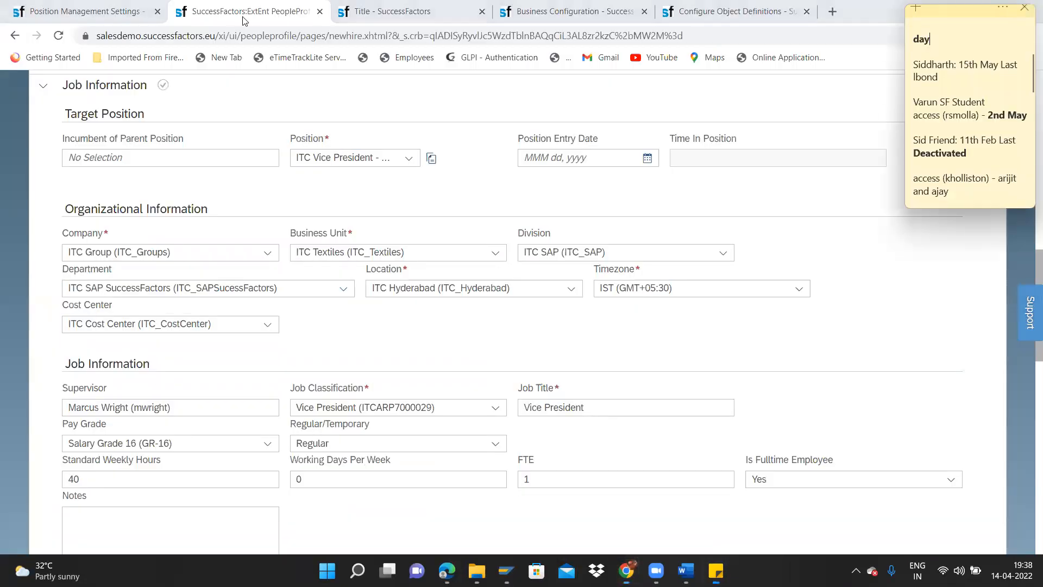
pyautogui.click(95, 9)
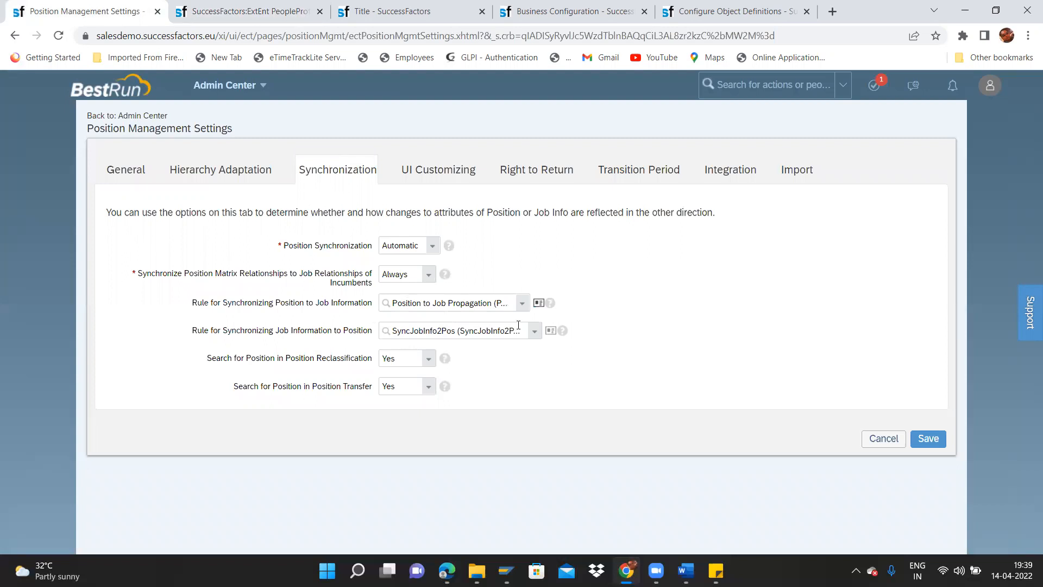
pyautogui.click(522, 308)
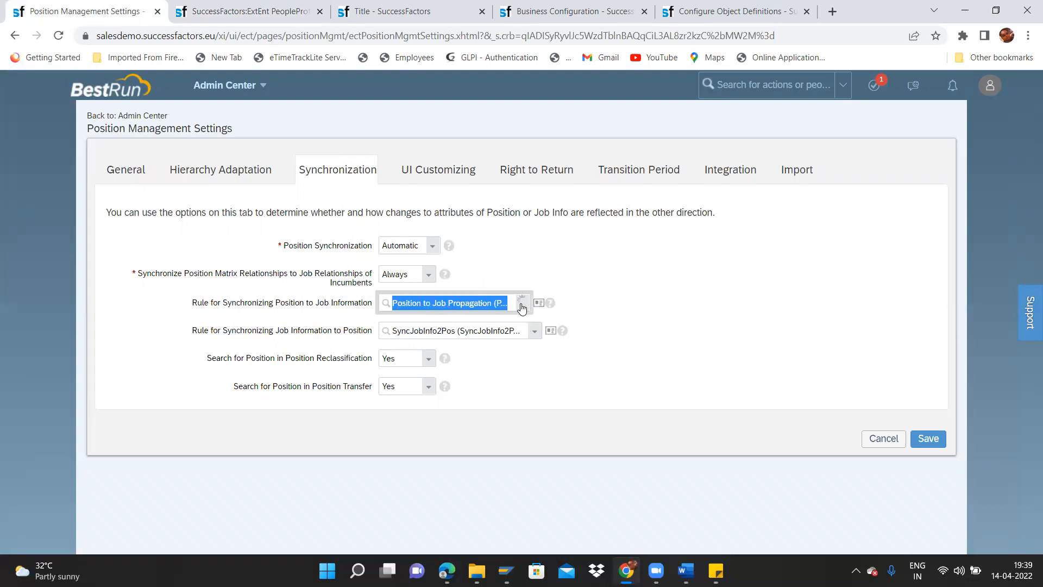
pyautogui.click(613, 248)
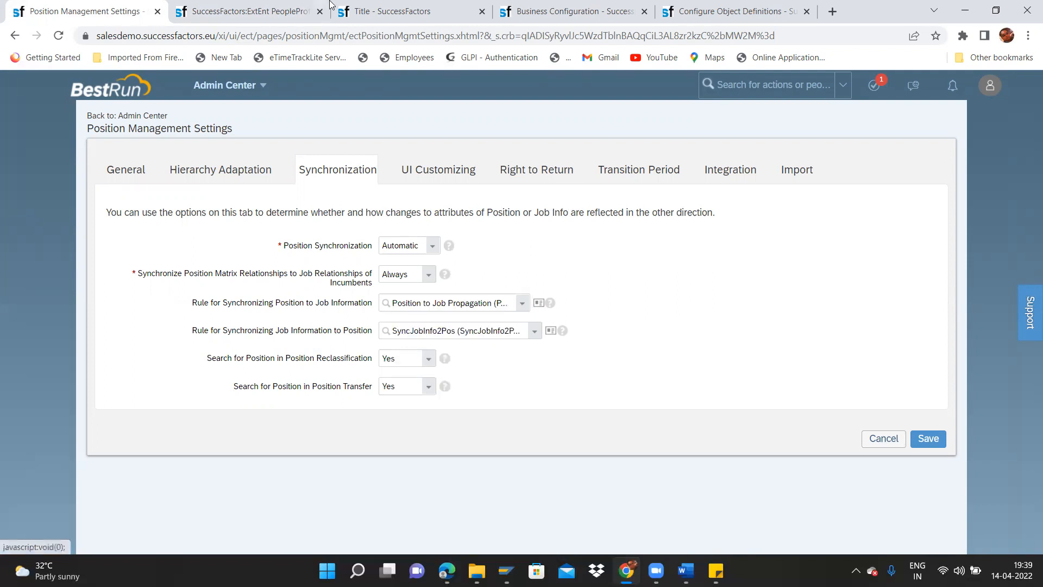
pyautogui.click(277, 11)
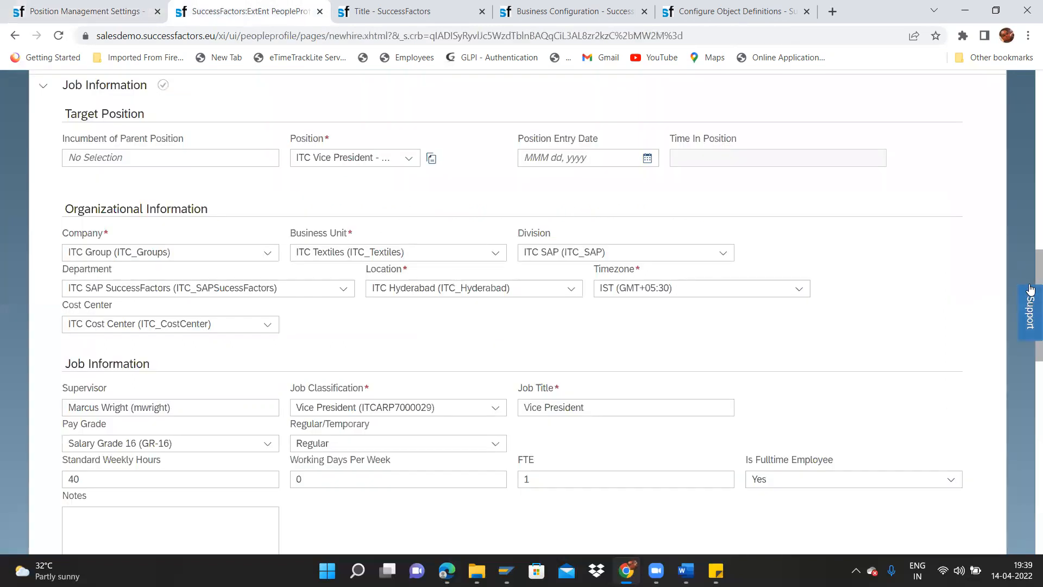
# Step: Set Pay Scale Type to Fin Ad Department and Pay Scale Area to Bangalore
pyautogui.scroll(-9, 1027, 396)
pyautogui.scroll(-1, 1025, 393)
pyautogui.scroll(4, 1026, 393)
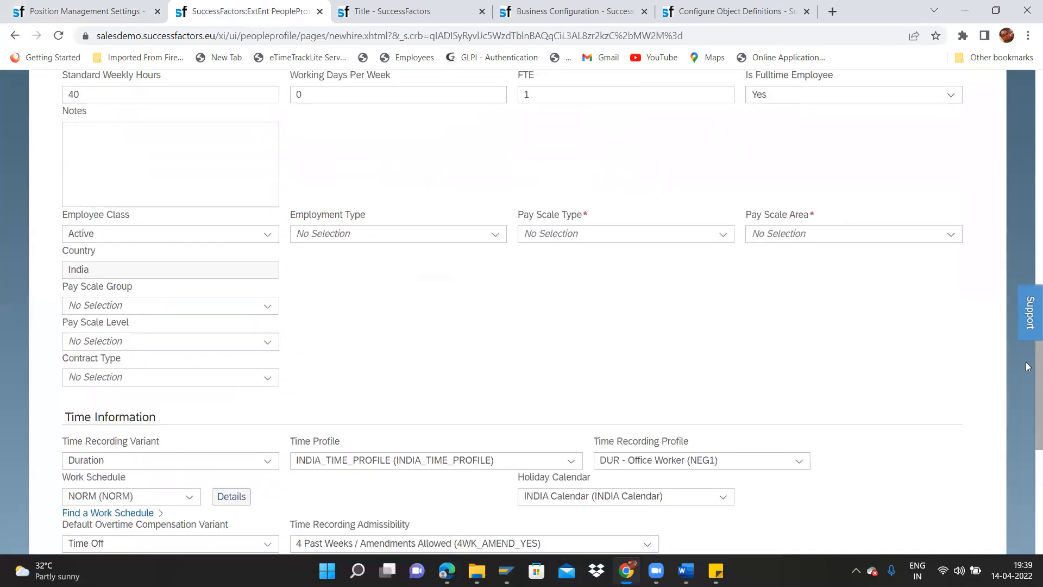
pyautogui.scroll(-1, 1026, 370)
pyautogui.click(718, 196)
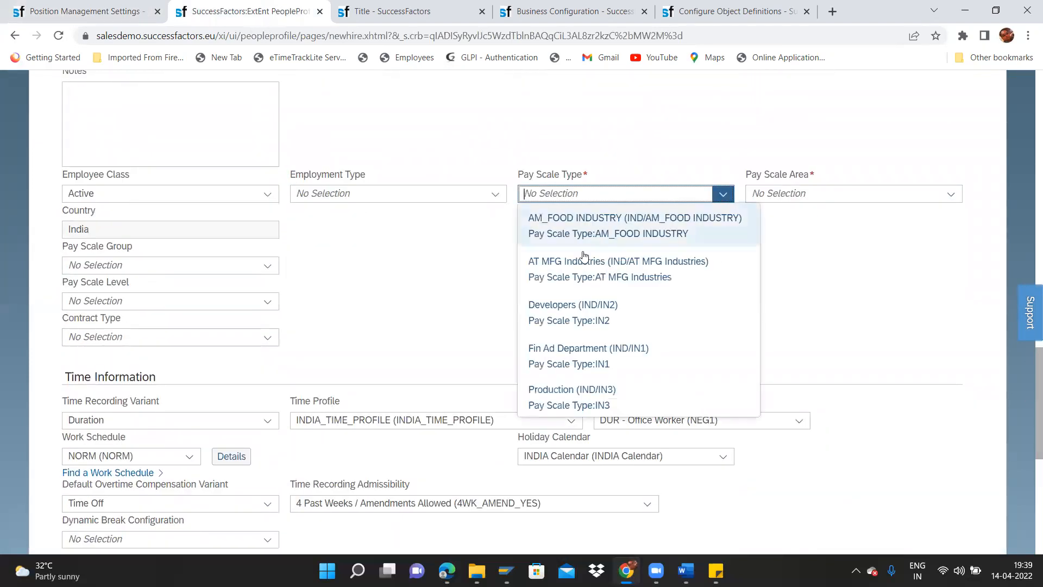
pyautogui.click(574, 357)
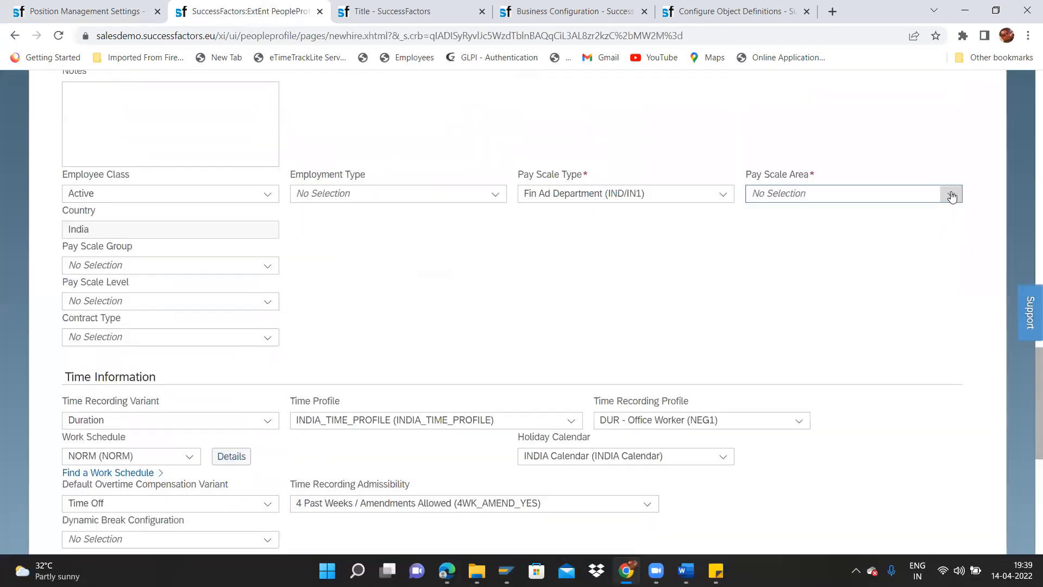
pyautogui.click(951, 194)
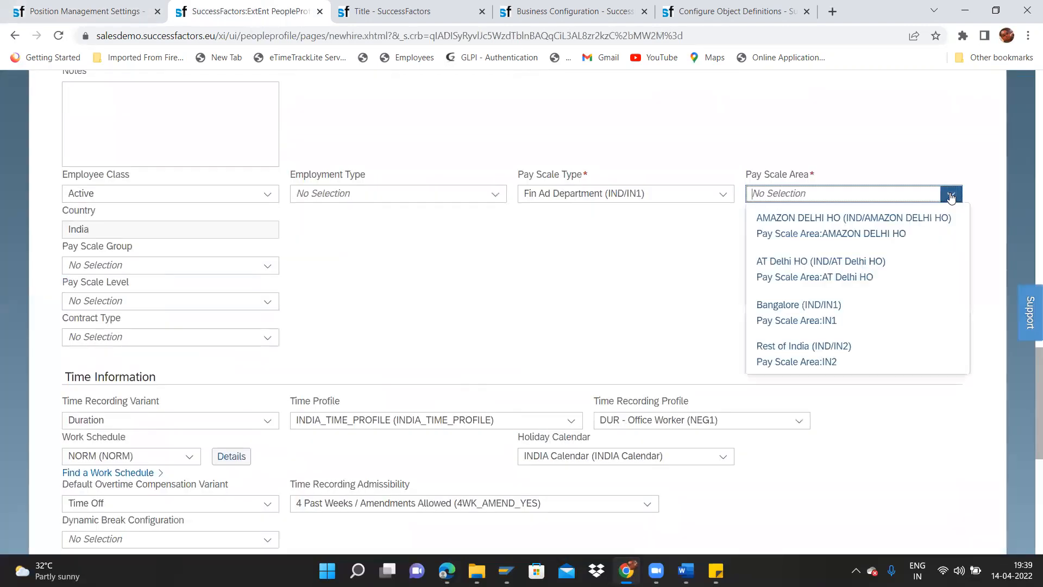
pyautogui.click(803, 310)
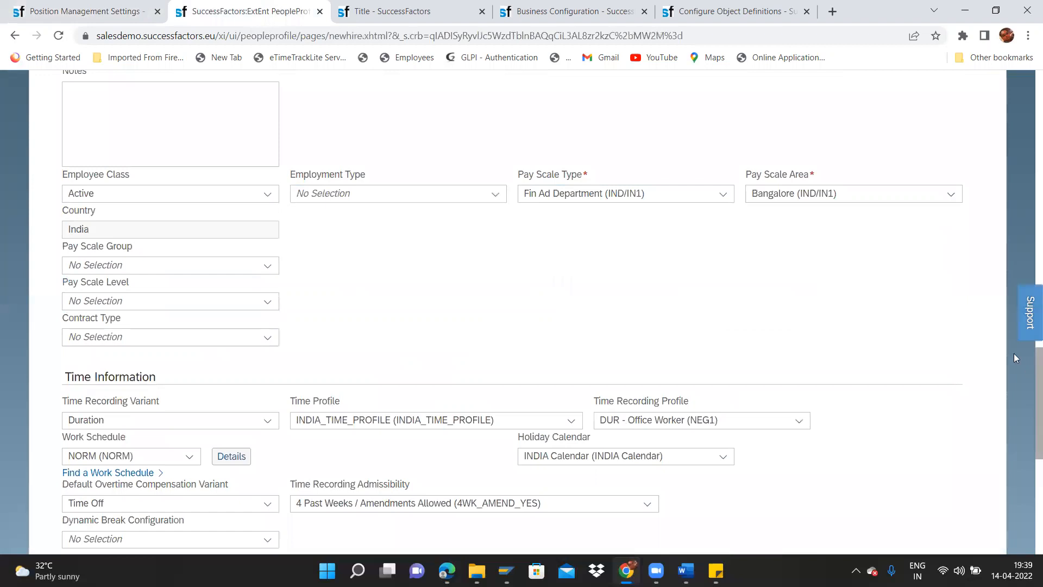
pyautogui.moveTo(839, 194); pyautogui.dragTo(752, 196)
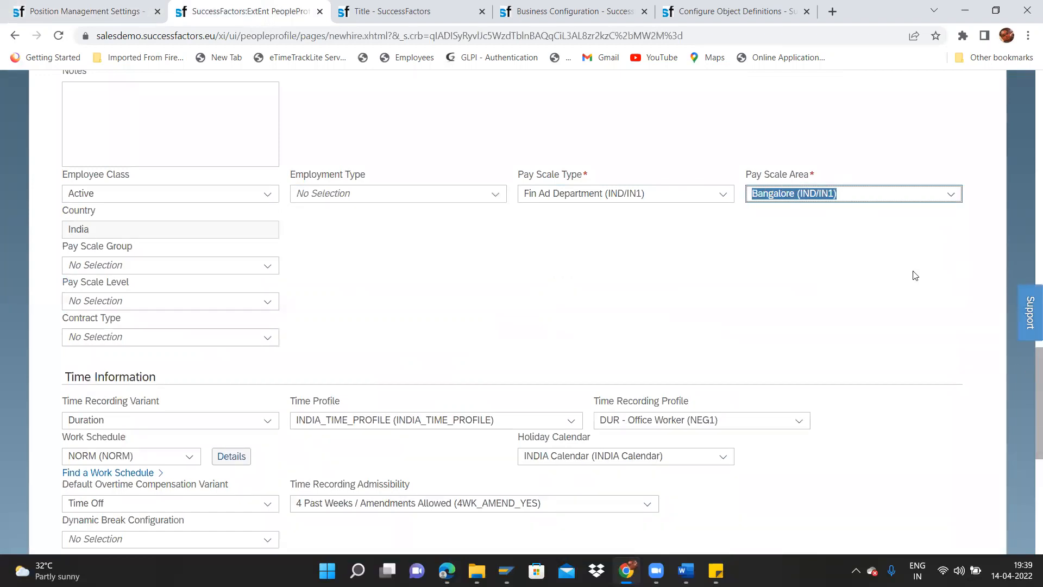
pyautogui.moveTo(1026, 366); pyautogui.dragTo(1026, 453)
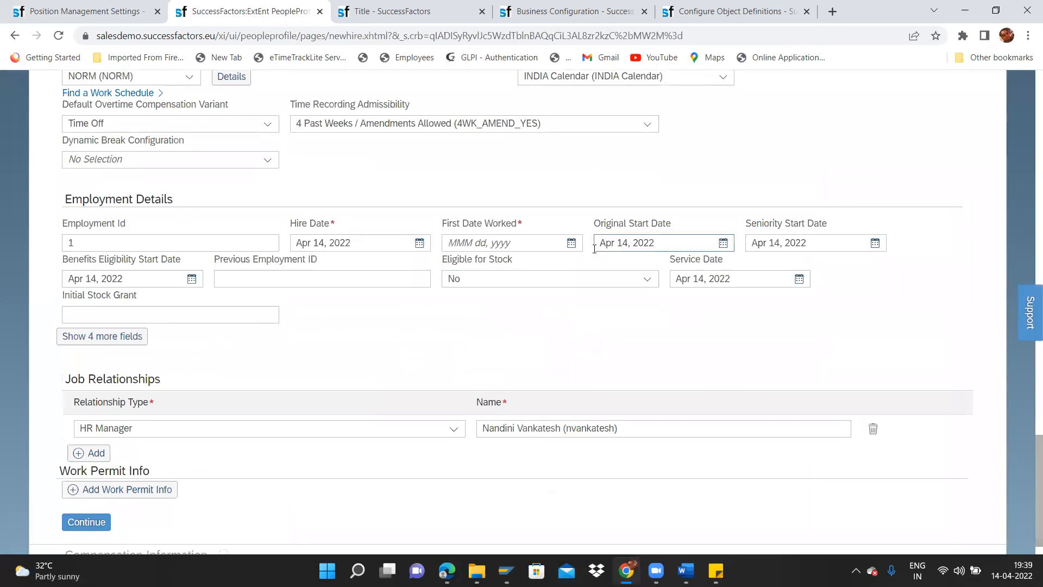
# Step: Set First Date Worked to Apr 14, 2022 and continue to Compensation Information
pyautogui.click(570, 242)
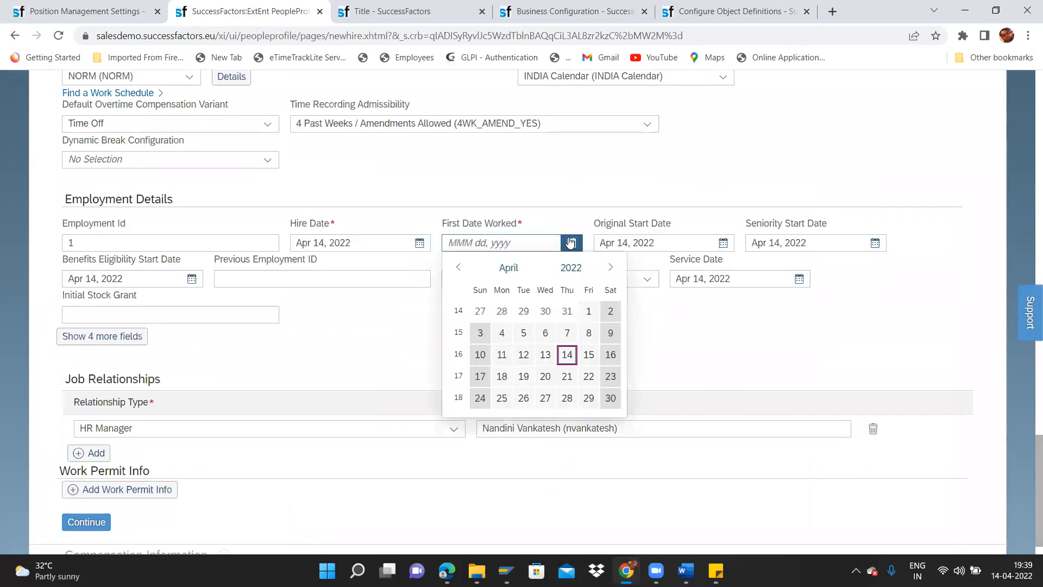
pyautogui.click(567, 354)
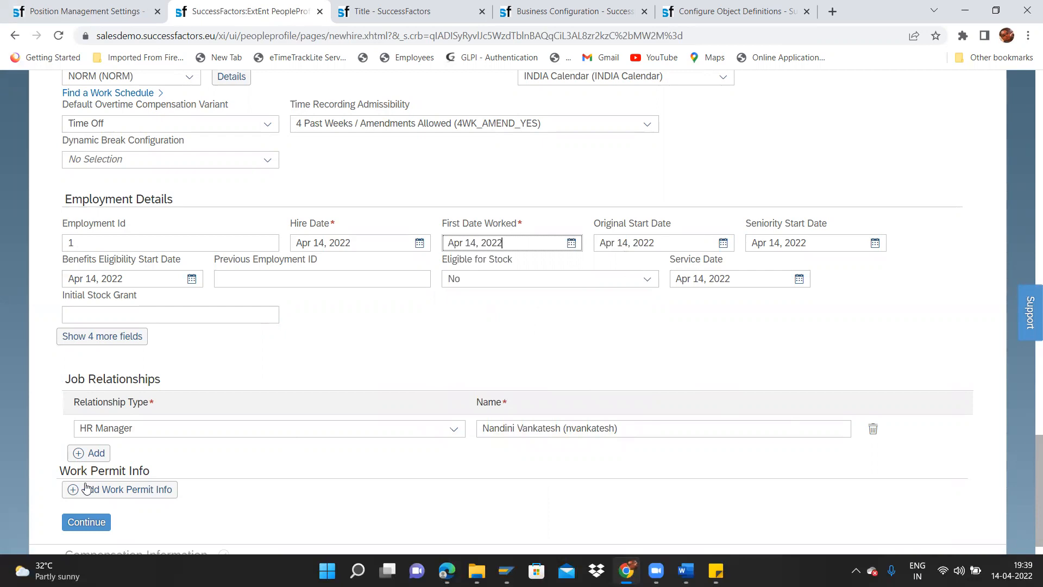
pyautogui.click(80, 522)
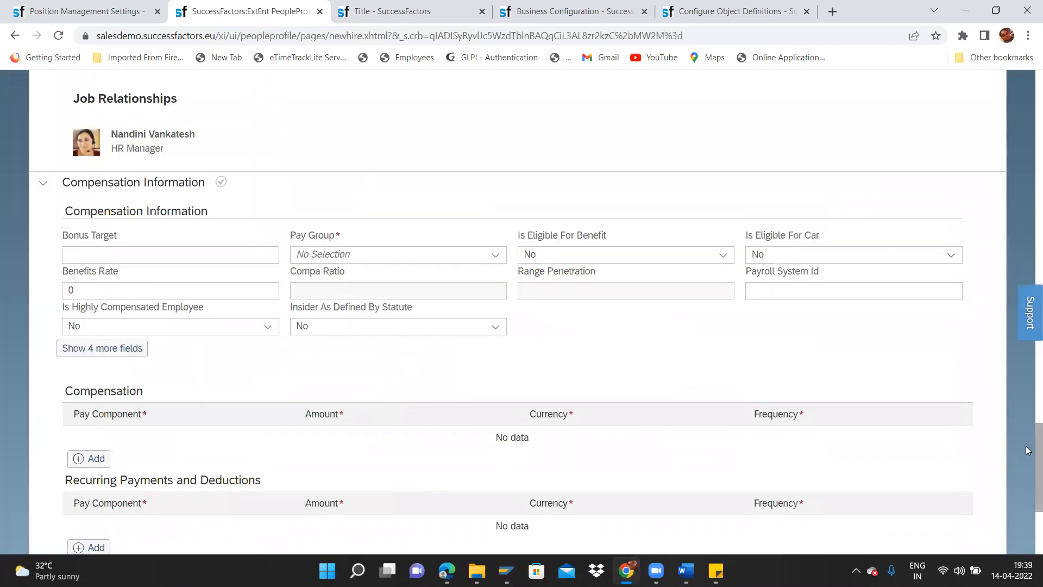
# Step: Add a compensation row with pay component Base Salary India (BASE_IN)
pyautogui.scroll(-4, 1026, 489)
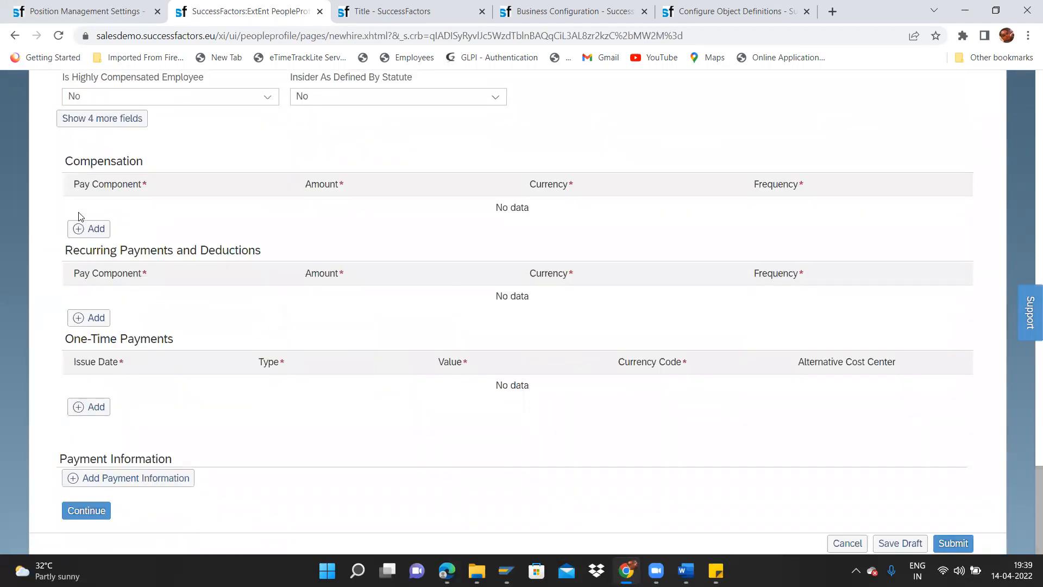
pyautogui.click(92, 229)
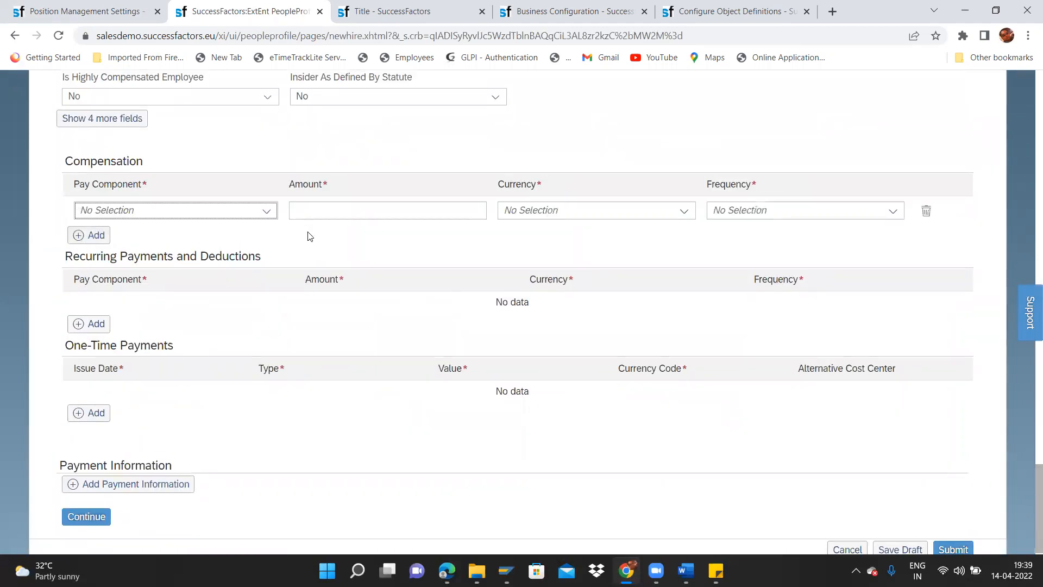
pyautogui.click(269, 211)
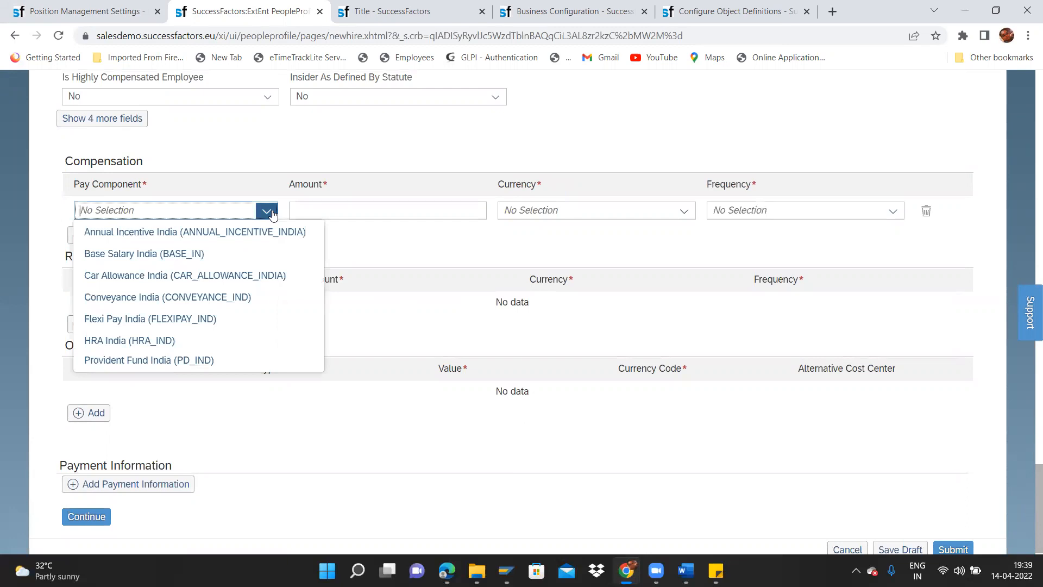
pyautogui.click(201, 254)
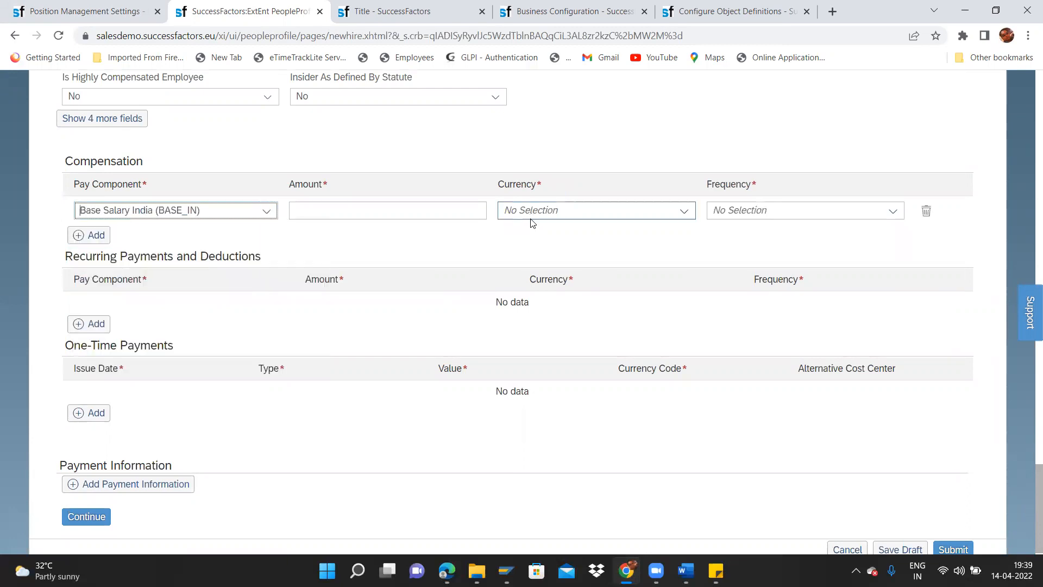
pyautogui.click(684, 212)
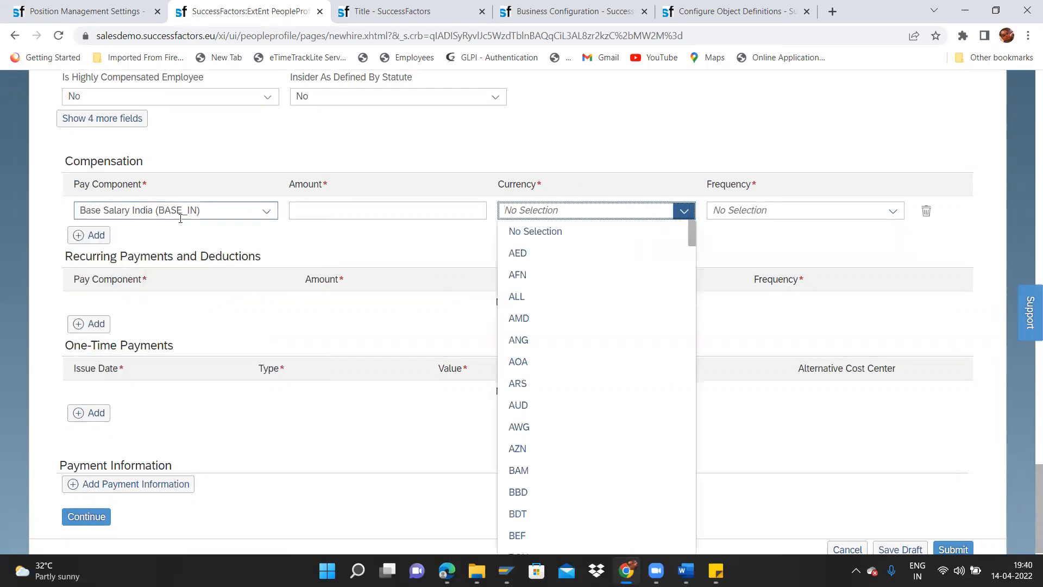
pyautogui.click(274, 212)
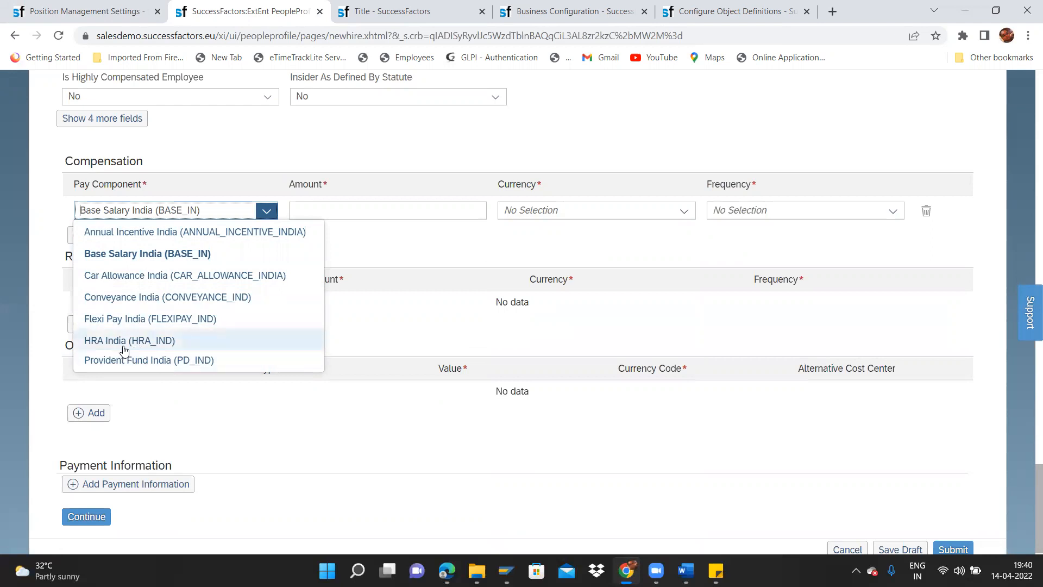
pyautogui.click(153, 254)
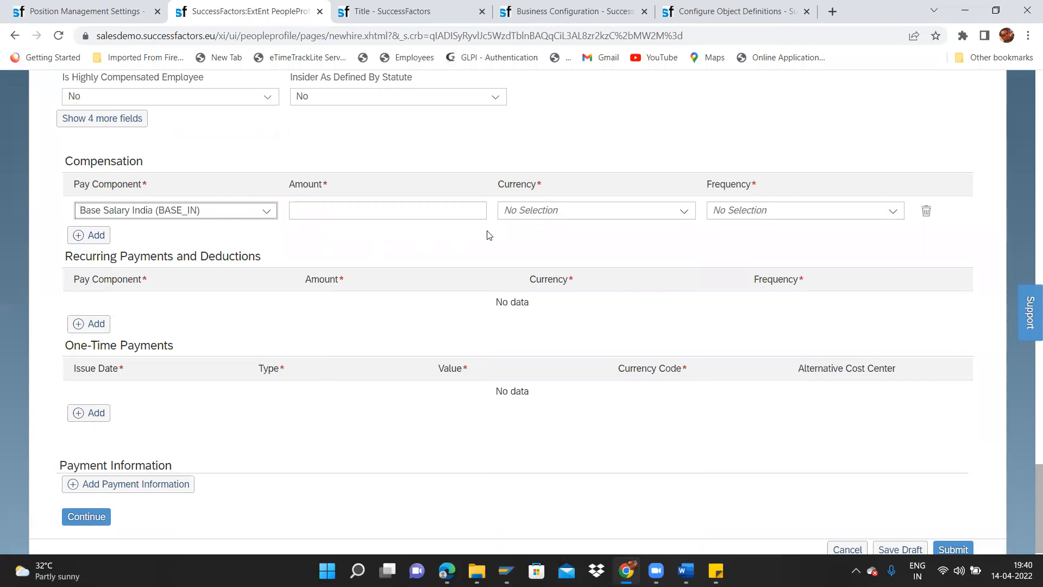
# Step: Enter an amount of 5,000 in INR with a Monthly (MON) pay frequency
pyautogui.click(454, 213)
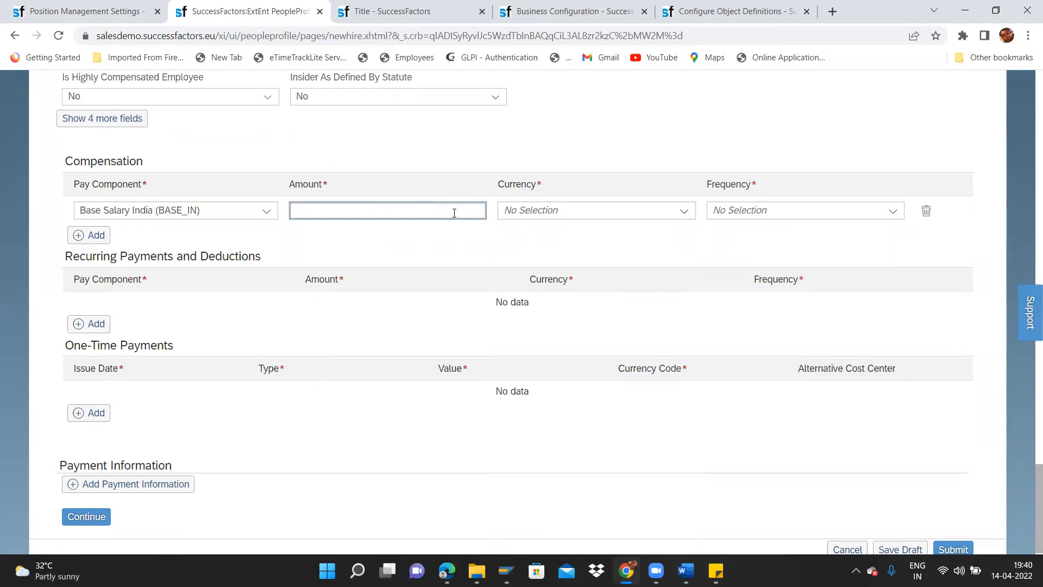
pyautogui.write('5000')
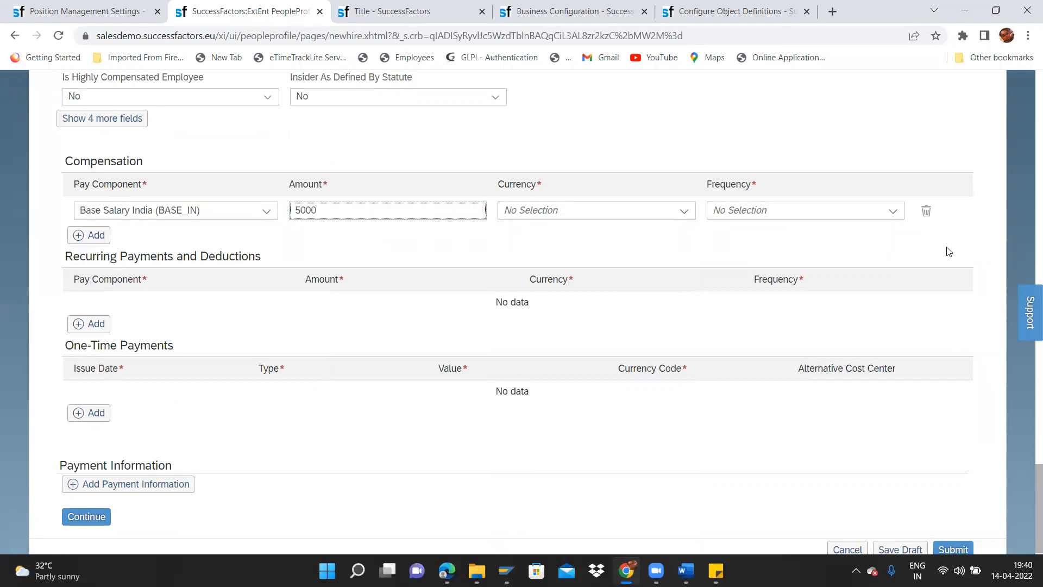
pyautogui.click(683, 211)
pyautogui.write('inr')
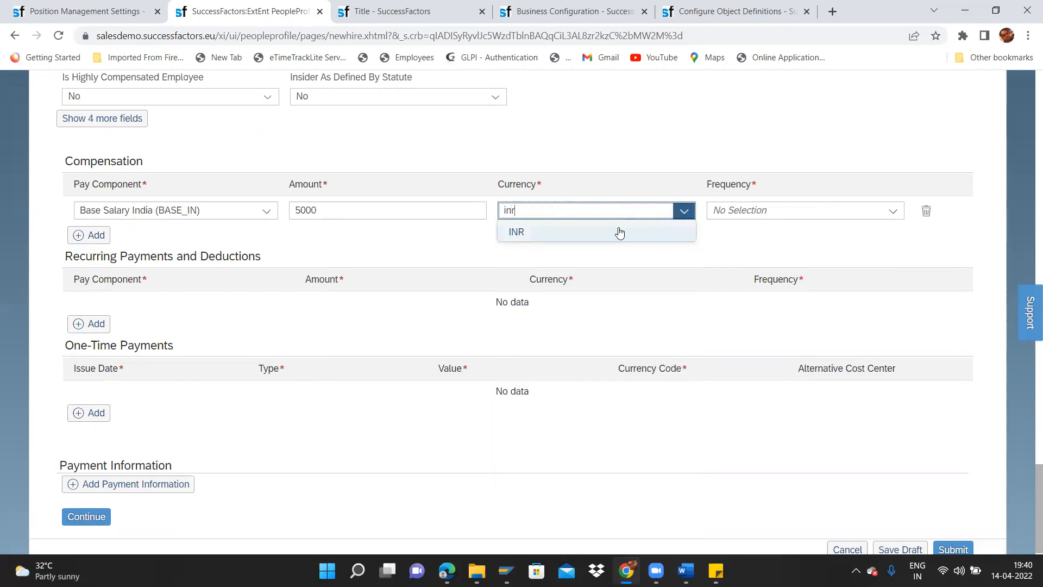
pyautogui.click(617, 231)
pyautogui.click(892, 211)
pyautogui.write('MON')
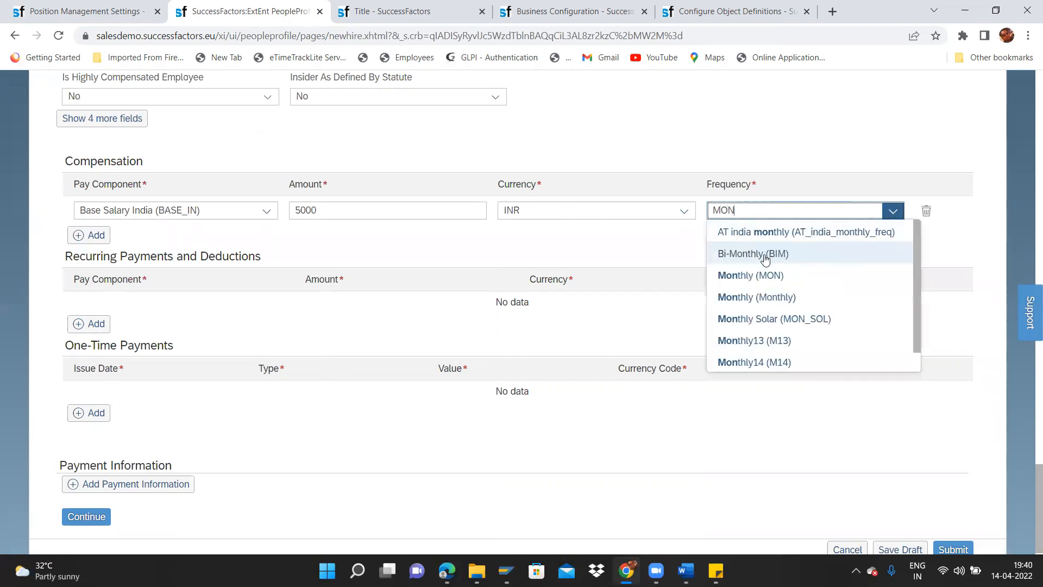
pyautogui.click(763, 280)
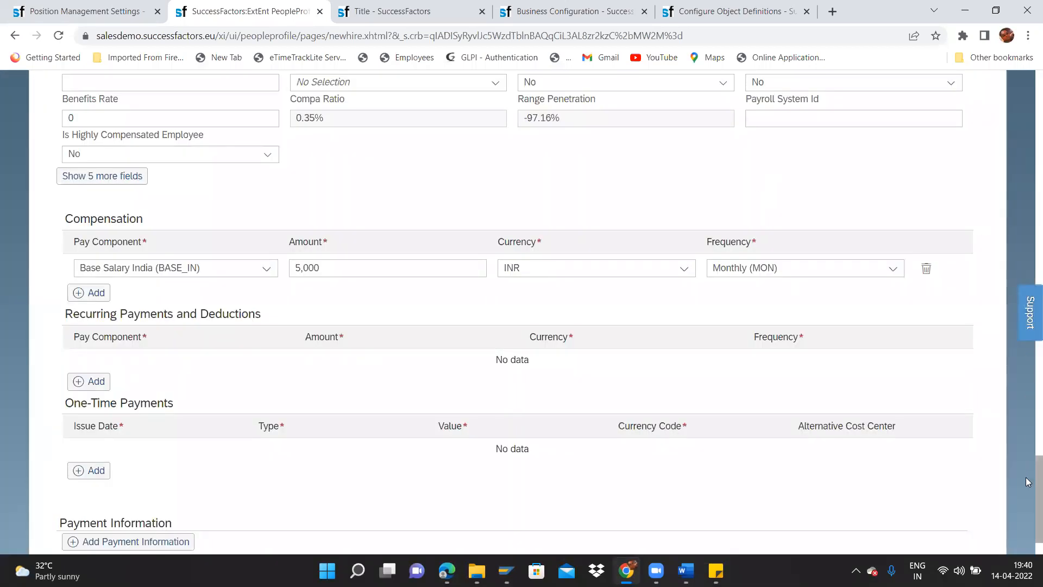
# Step: Try to continue past the compensation details and dismiss the 'Pay Group is required' error
pyautogui.scroll(-2, 1026, 477)
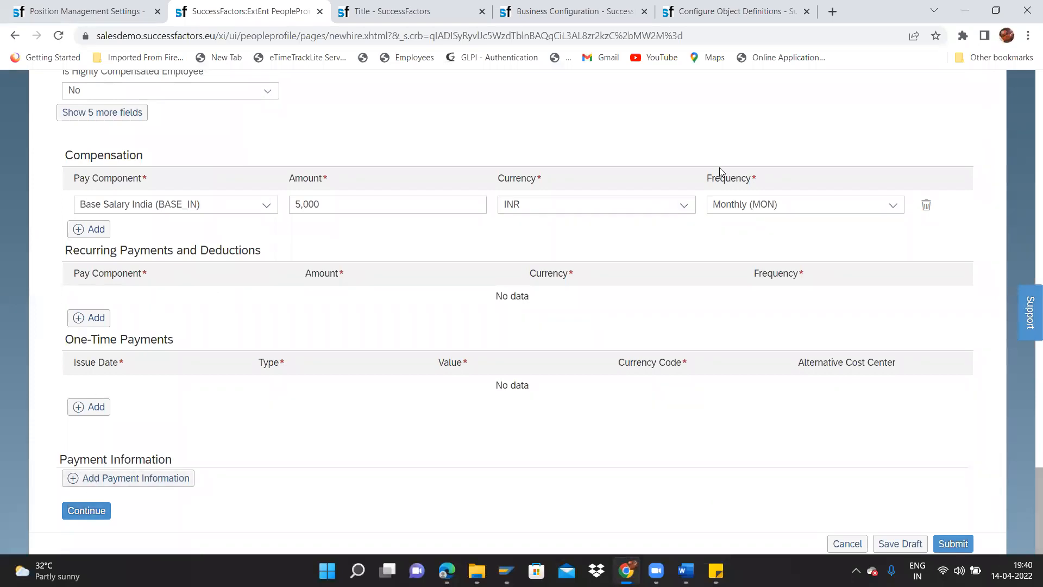
pyautogui.moveTo(708, 179); pyautogui.dragTo(784, 187)
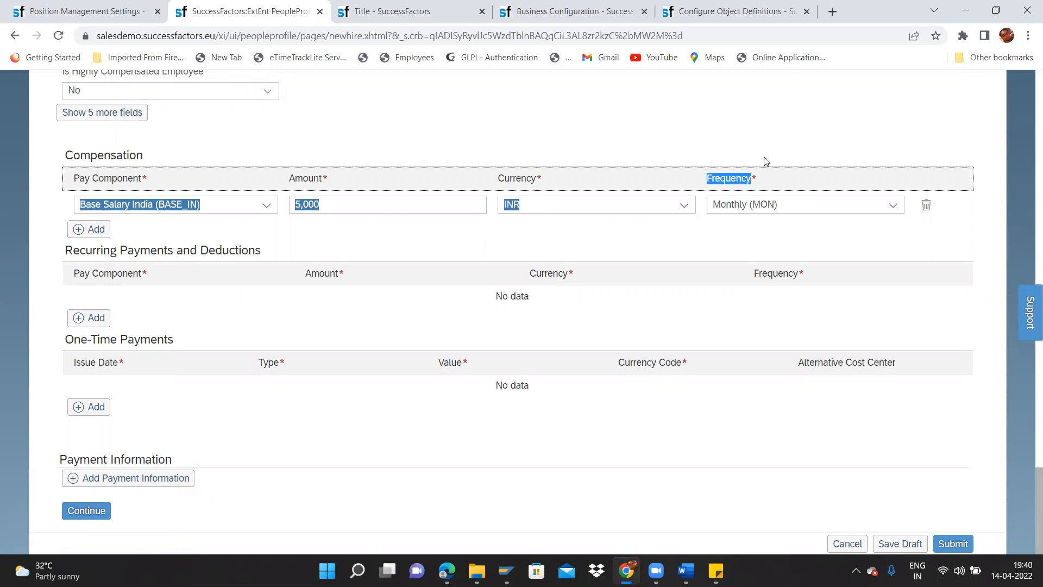
pyautogui.click(721, 165)
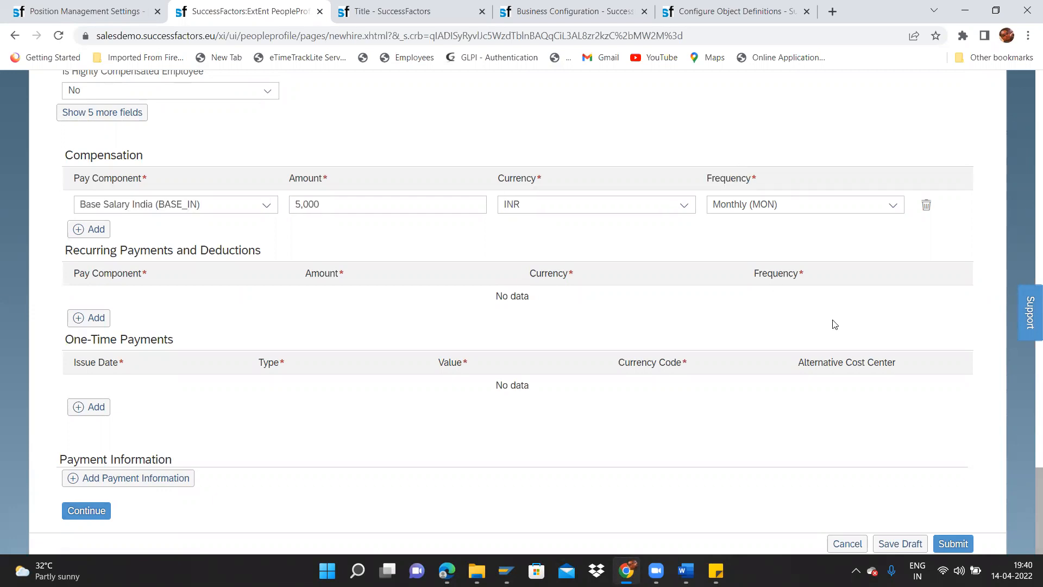
pyautogui.click(84, 514)
pyautogui.click(610, 344)
# Step: Set Pay Group to India Monthly (N6) and continue past the compensation details
pyautogui.scroll(2, 1025, 472)
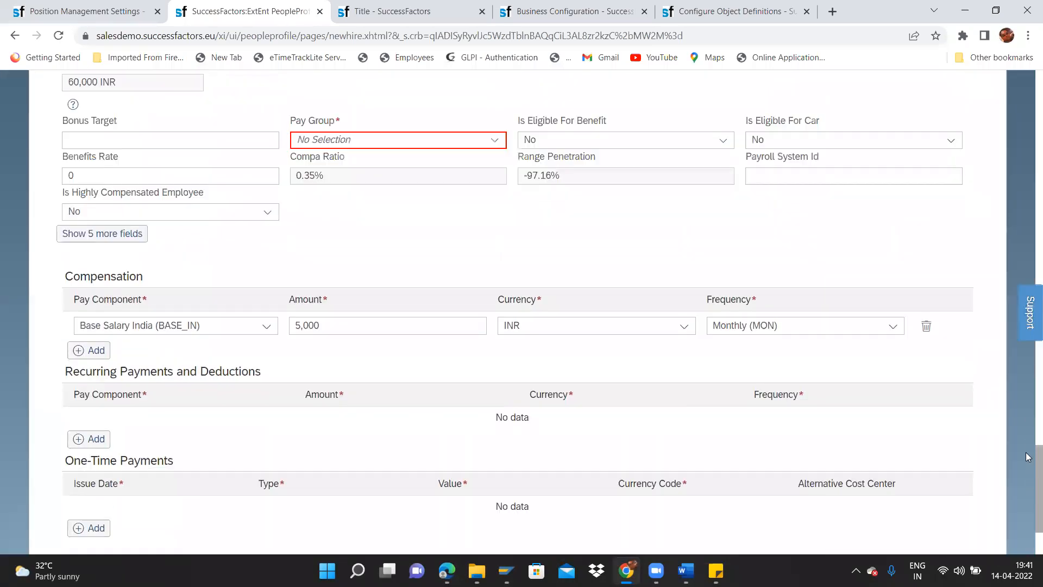
pyautogui.scroll(2, 1026, 451)
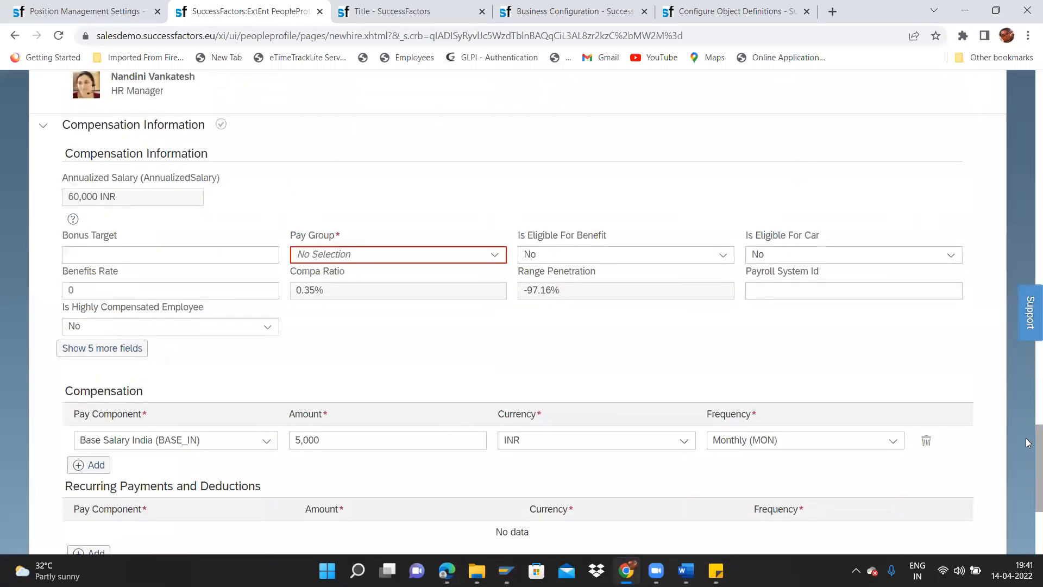
pyautogui.click(494, 258)
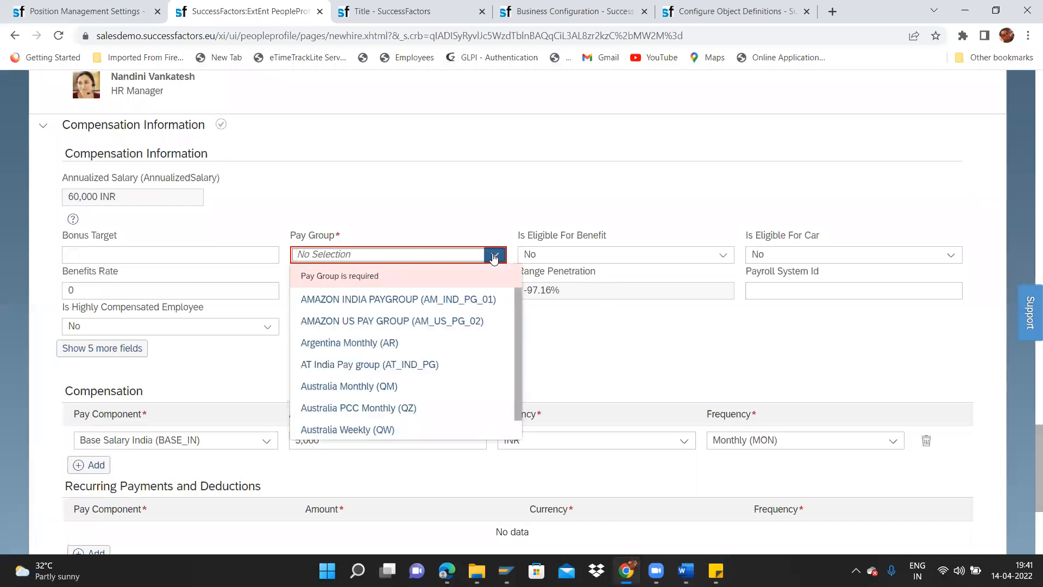
pyautogui.write('india')
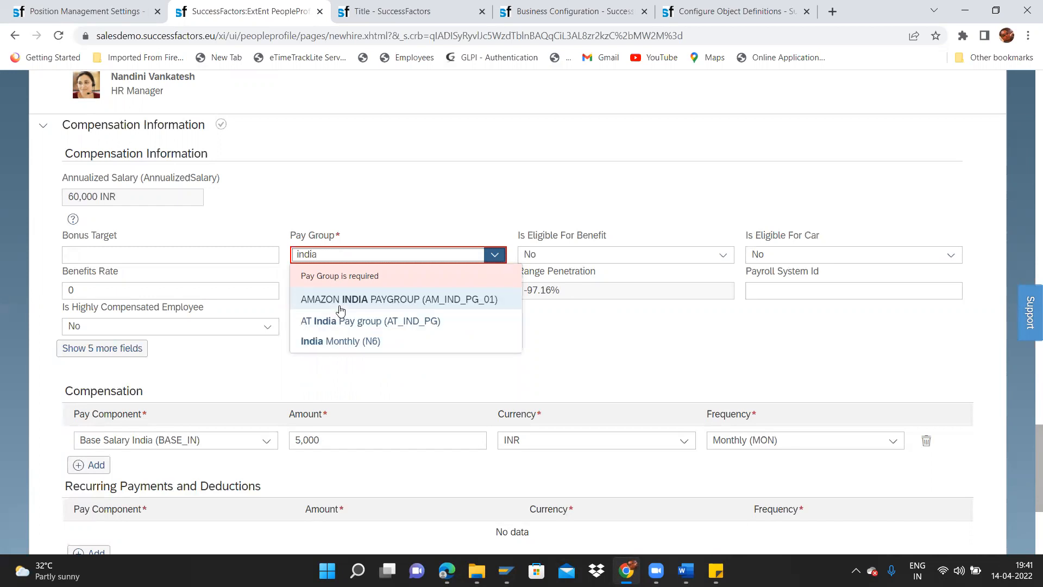
pyautogui.click(341, 342)
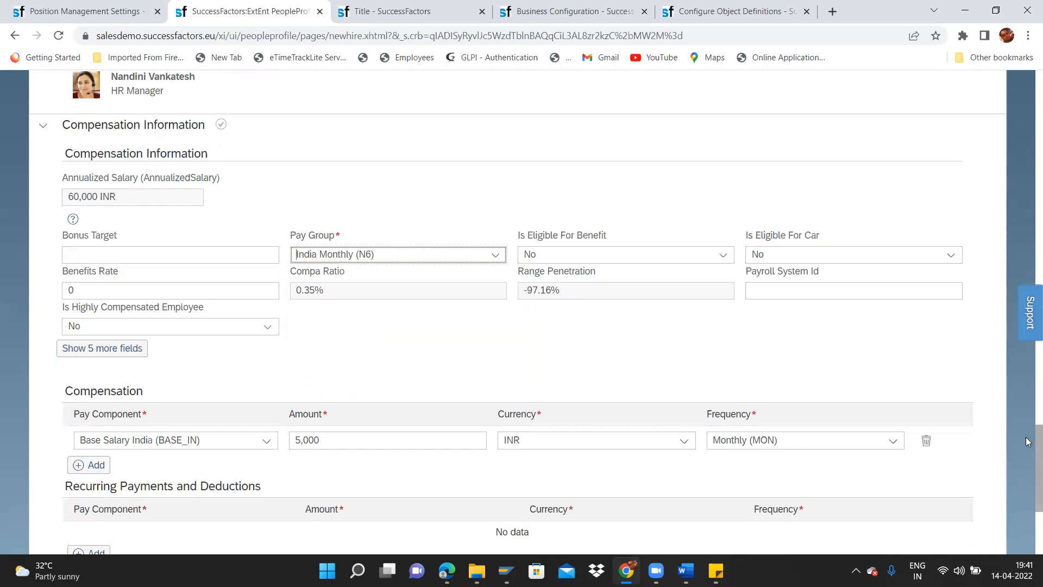
pyautogui.scroll(-3, 1027, 485)
pyautogui.scroll(-1, 1028, 485)
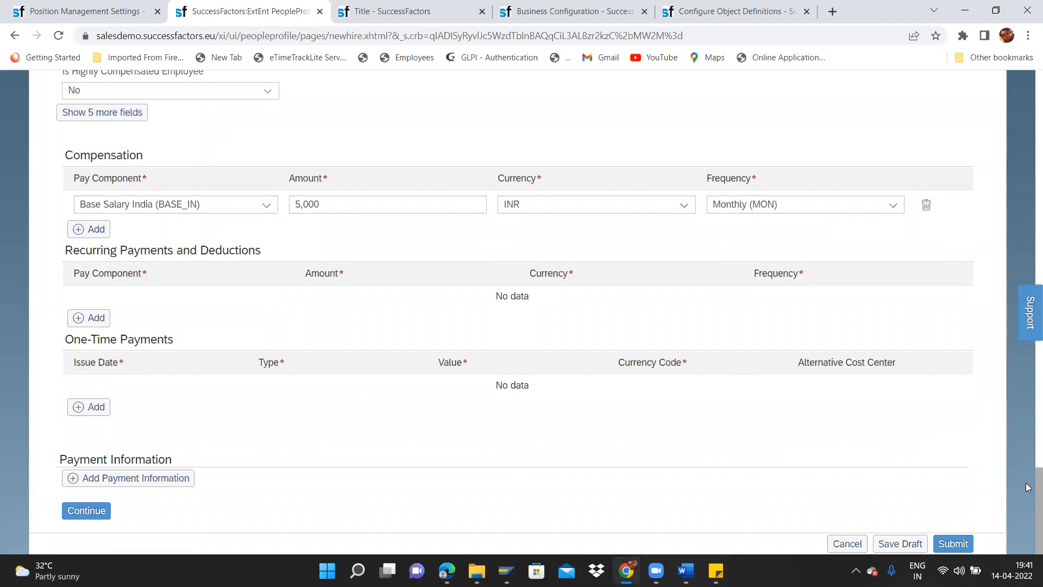
pyautogui.click(68, 513)
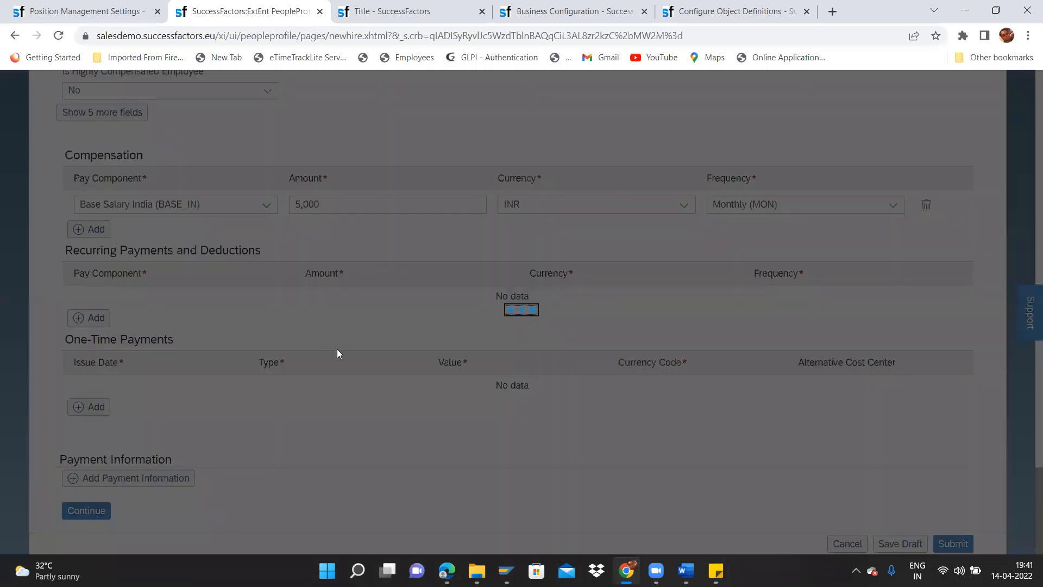
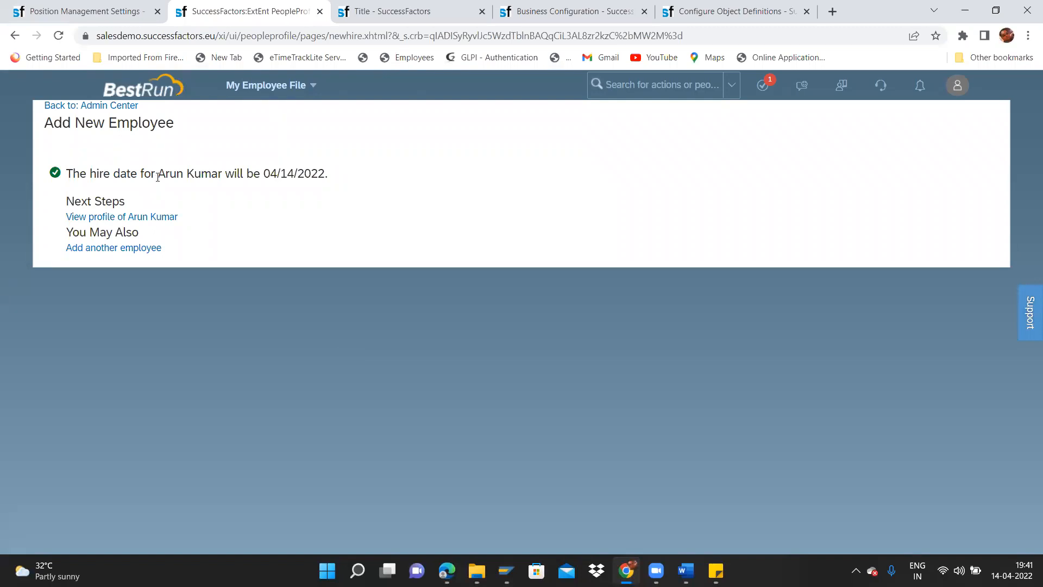
# Step: Highlight the new hire's name and 04/14/2022 hire date, then search for the new employee by name
pyautogui.moveTo(157, 177); pyautogui.dragTo(222, 171)
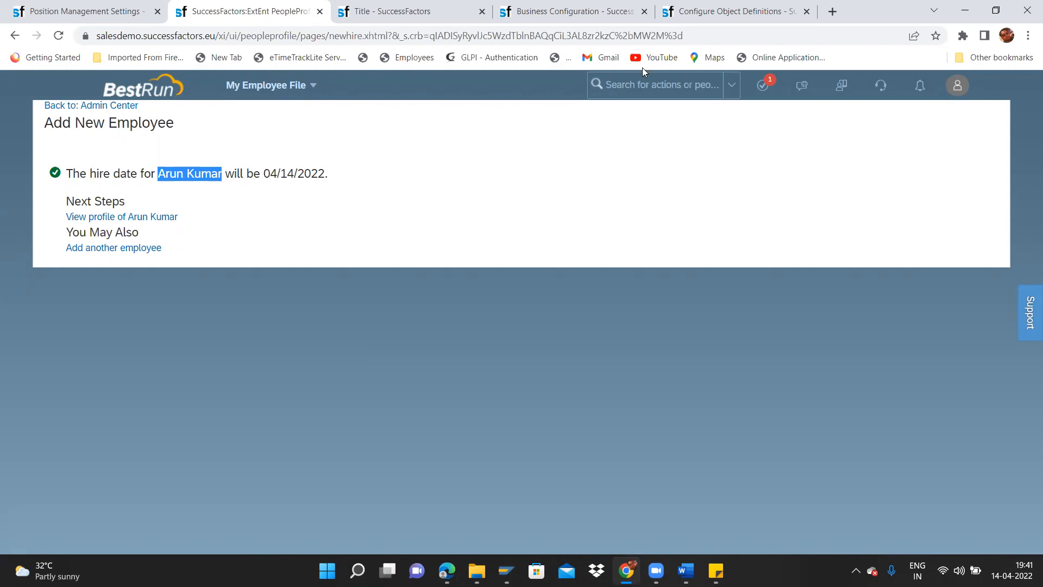
pyautogui.click(640, 84)
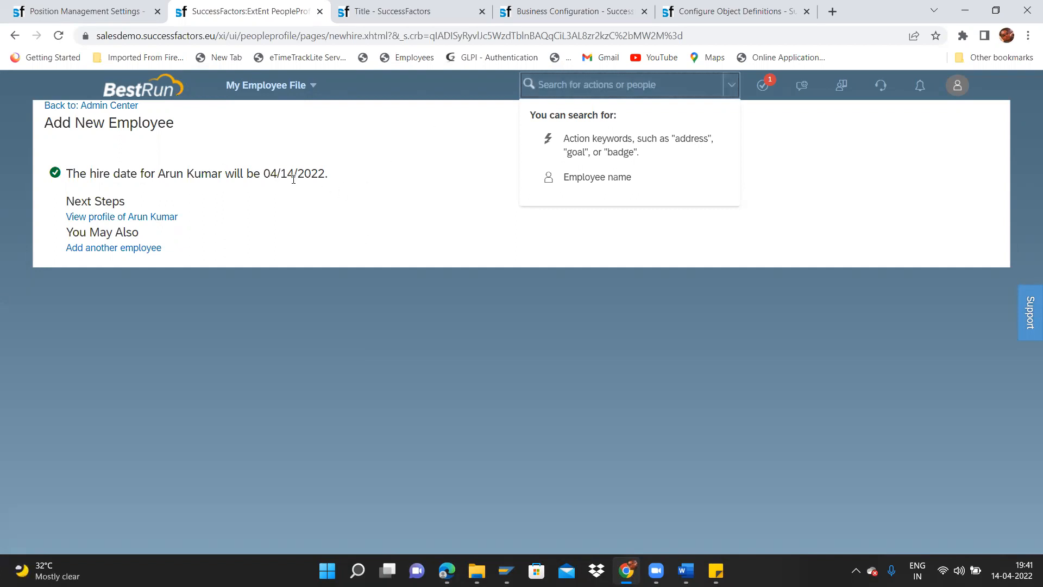
pyautogui.moveTo(266, 175); pyautogui.dragTo(327, 172)
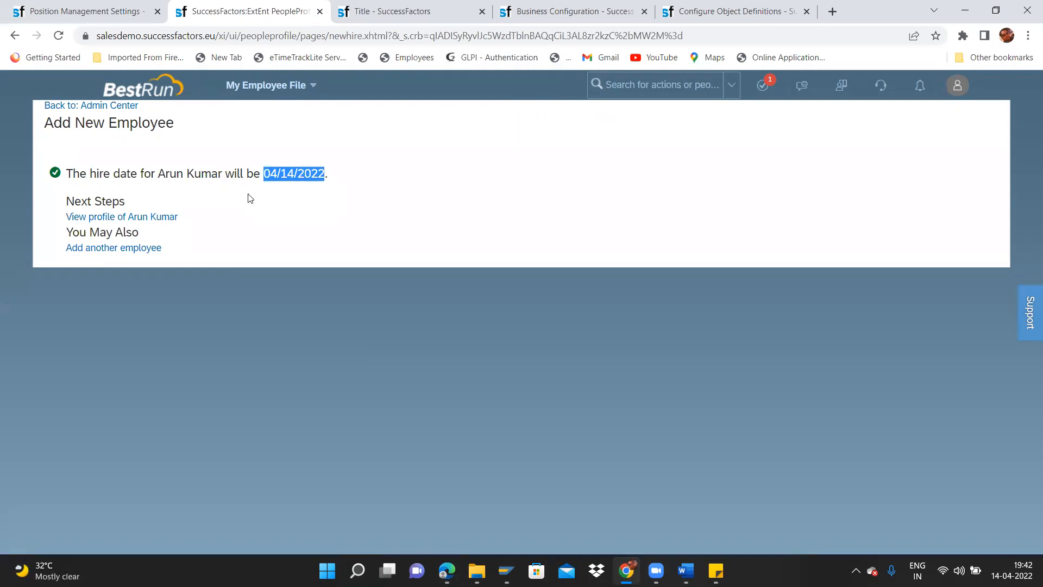
pyautogui.moveTo(158, 175); pyautogui.dragTo(219, 175)
pyautogui.click(706, 95)
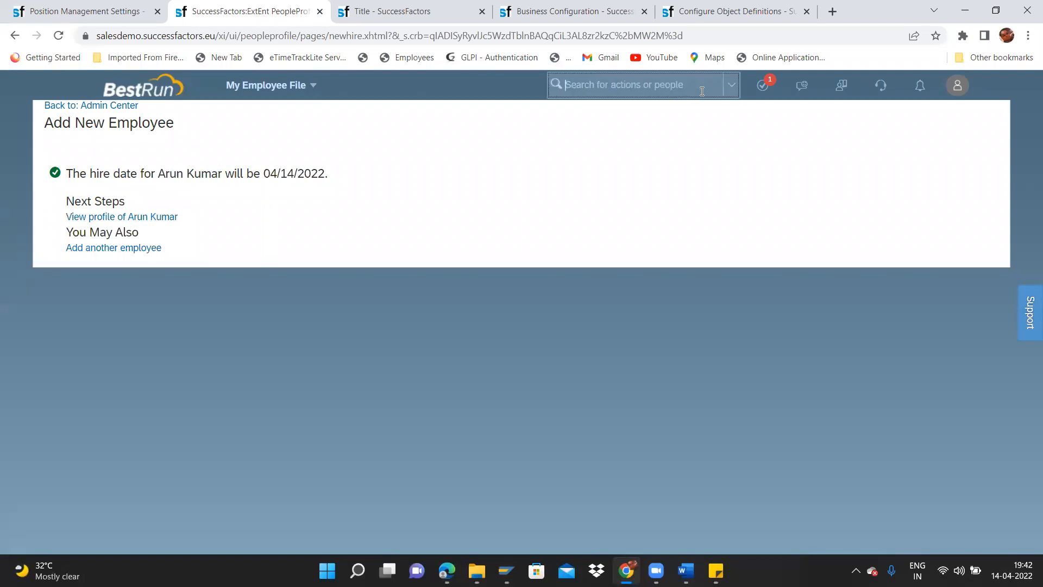
pyautogui.write('arun')
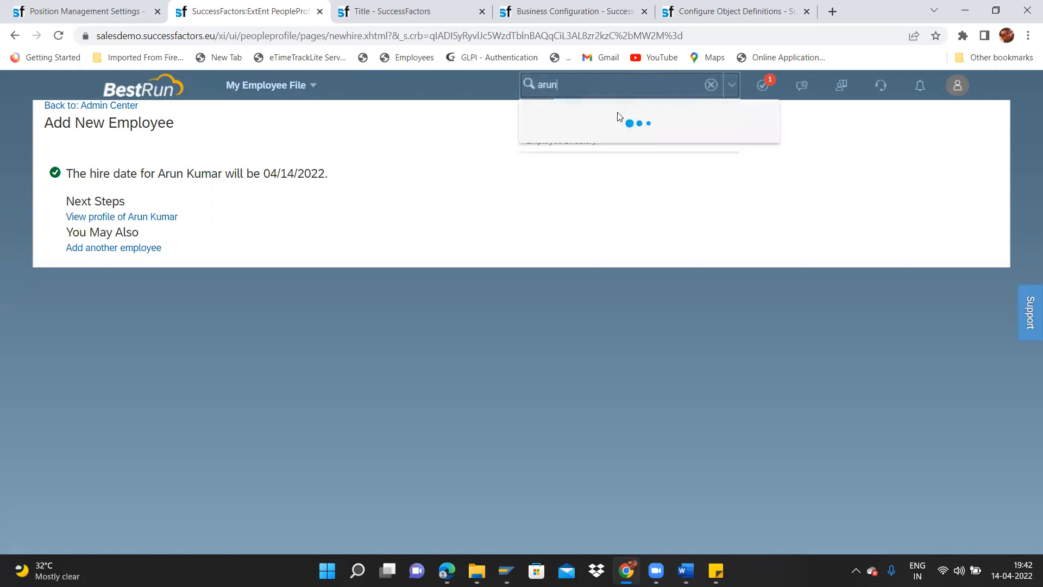
pyautogui.moveTo(597, 105)
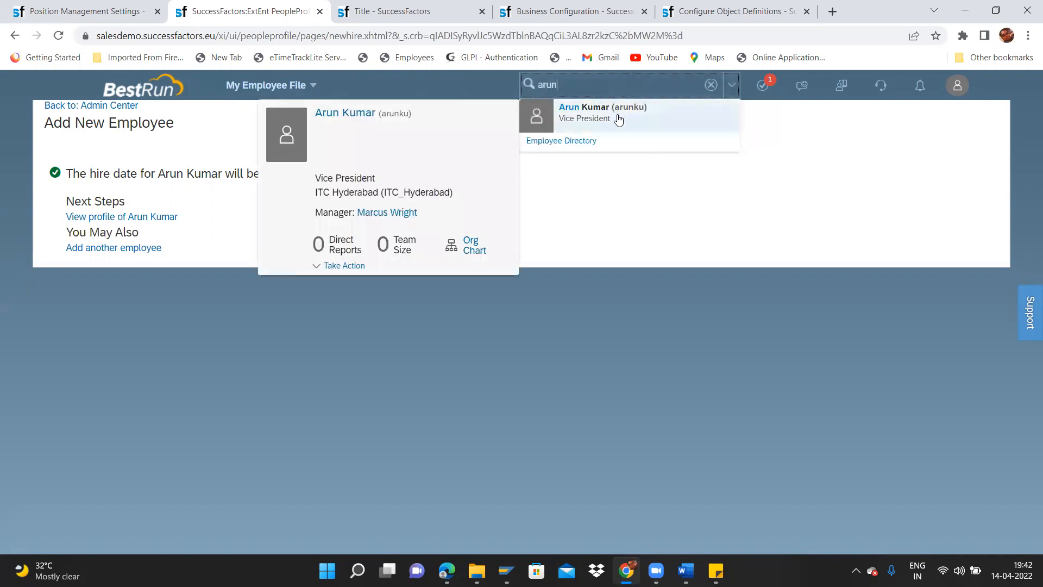
pyautogui.click(671, 190)
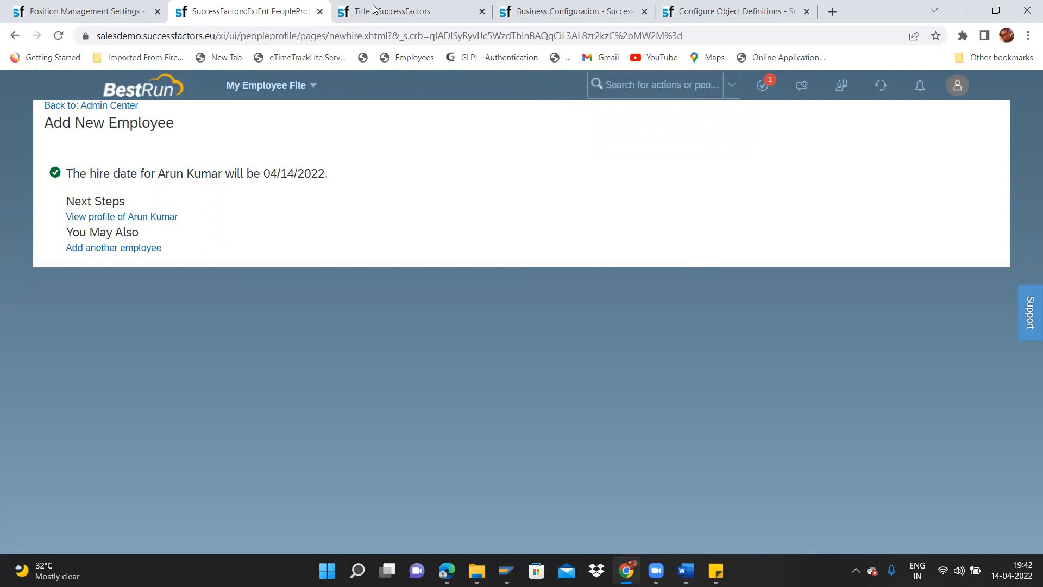
# Step: Point out the Position to Job Propagation rule in Position Management Settings, then return to the confirmation
pyautogui.hotkey('alt', 'Tab')
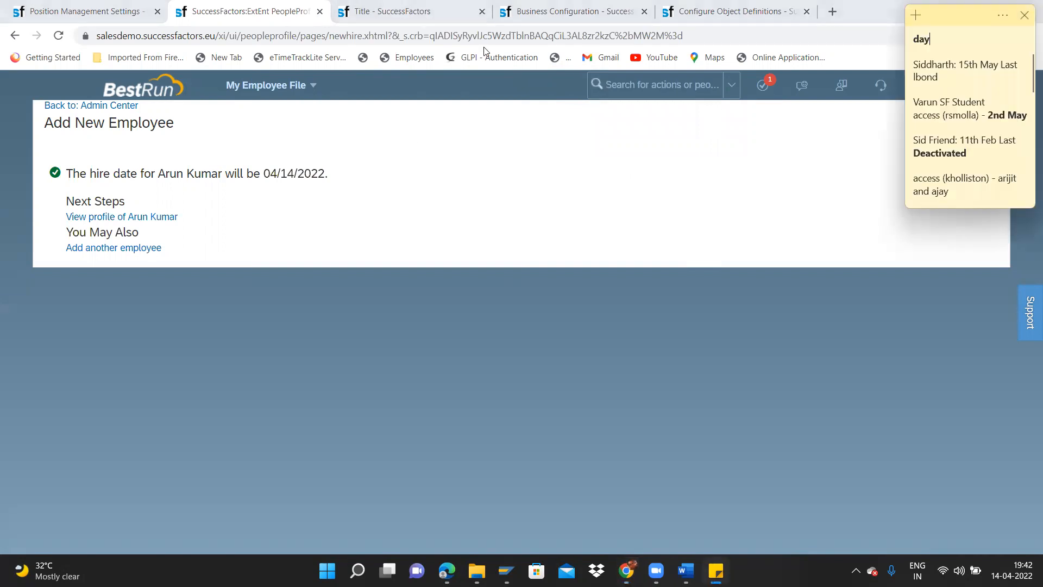
pyautogui.click(67, 11)
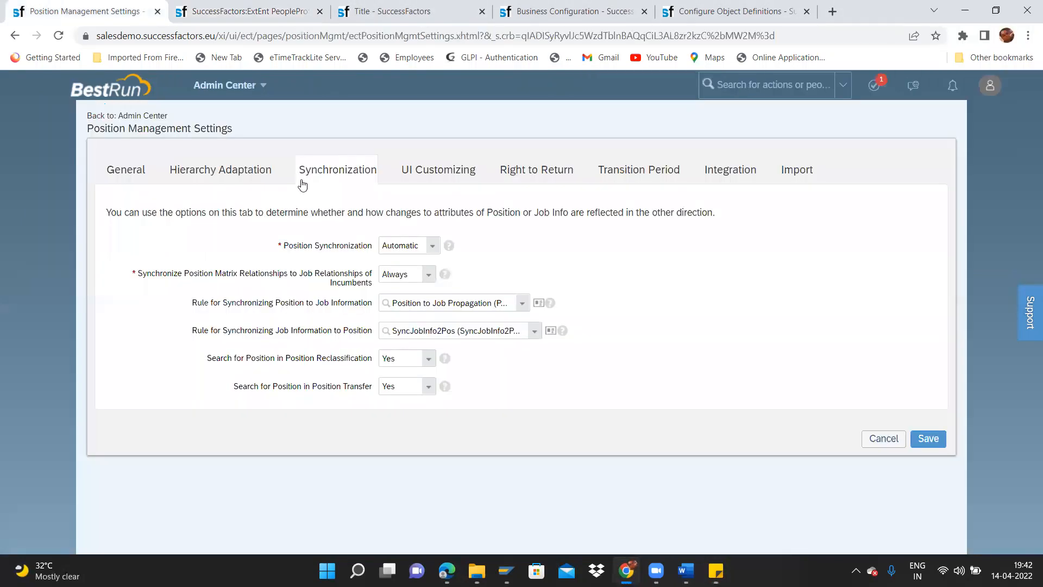
pyautogui.click(394, 302)
pyautogui.hotkey('alt', 'Tab')
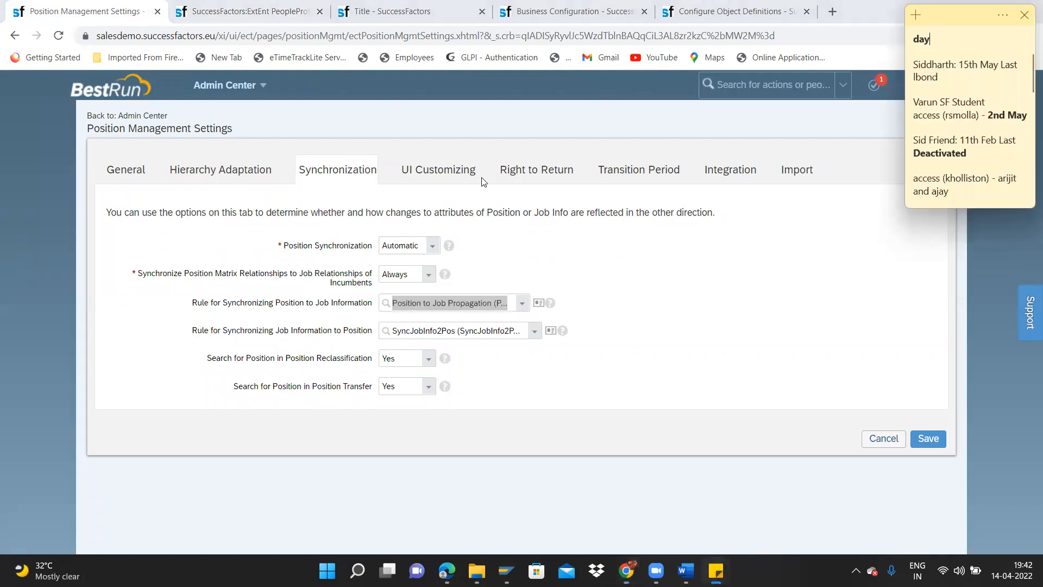
pyautogui.hotkey('alt', 'Tab')
pyautogui.click(249, 11)
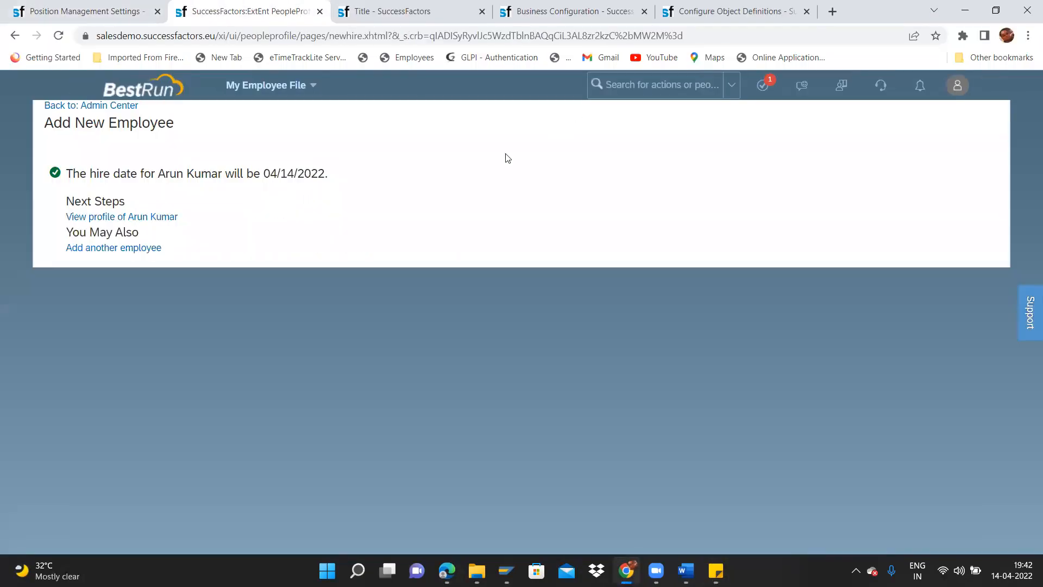
# Step: Open the new hire's profile and choose Actions > Change Job and Compensation Info
pyautogui.click(144, 222)
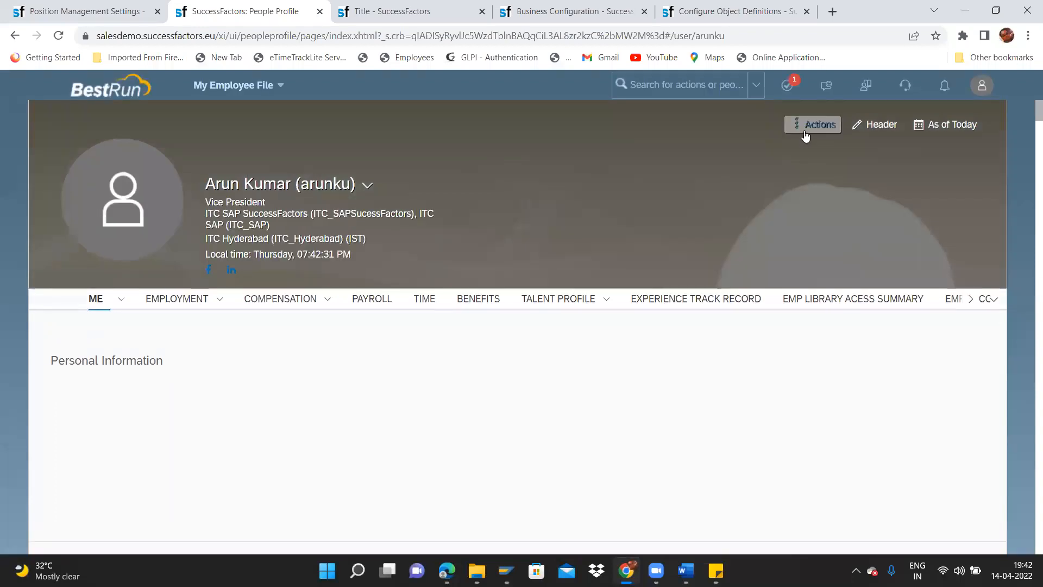
pyautogui.click(806, 135)
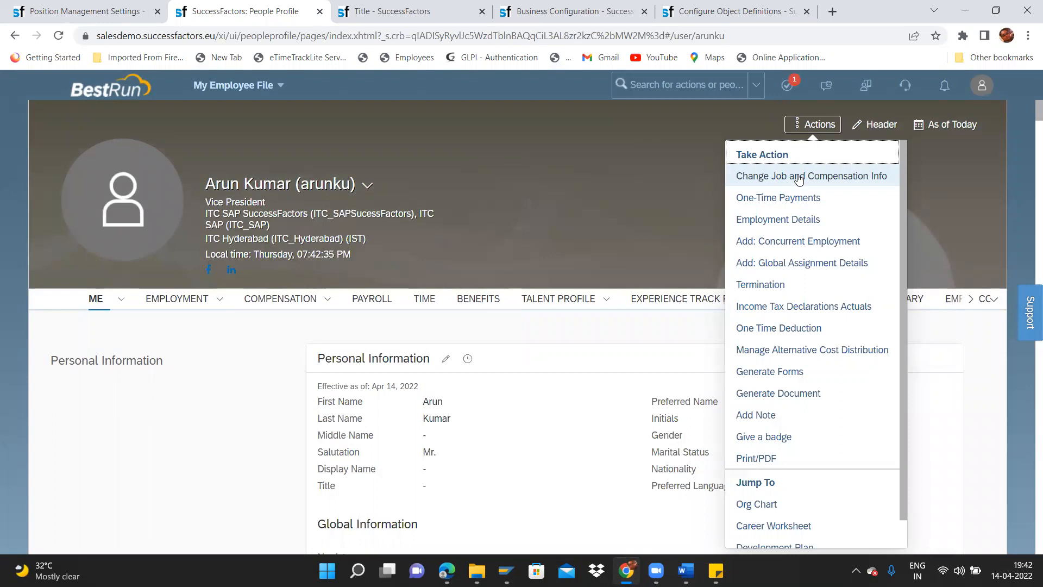
pyautogui.click(797, 176)
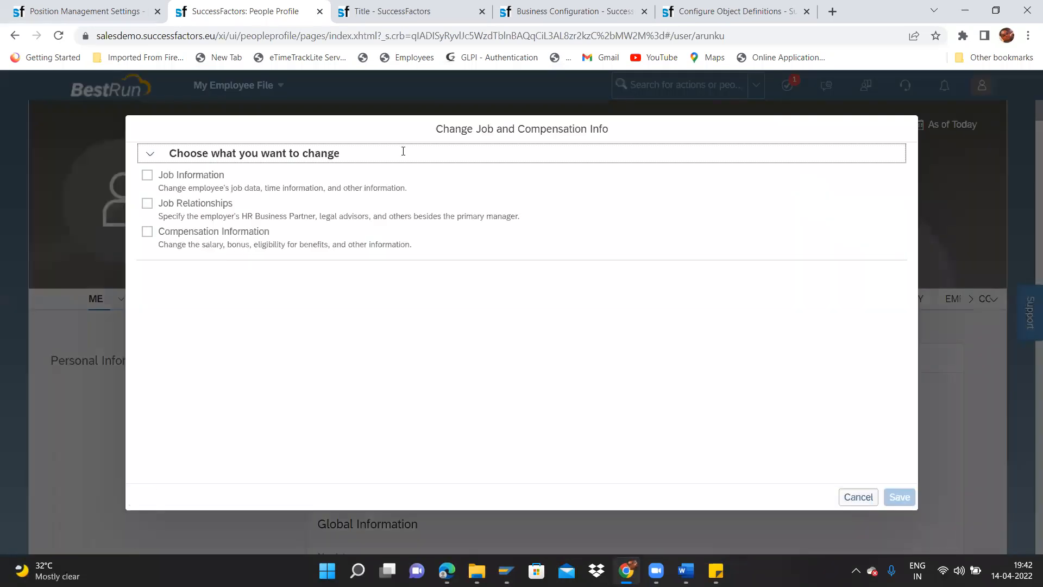
# Step: Change Job Information effective Apr 14, 2022, assigning position ITC Director - HR (ITC3001025)
pyautogui.click(148, 175)
pyautogui.click(244, 296)
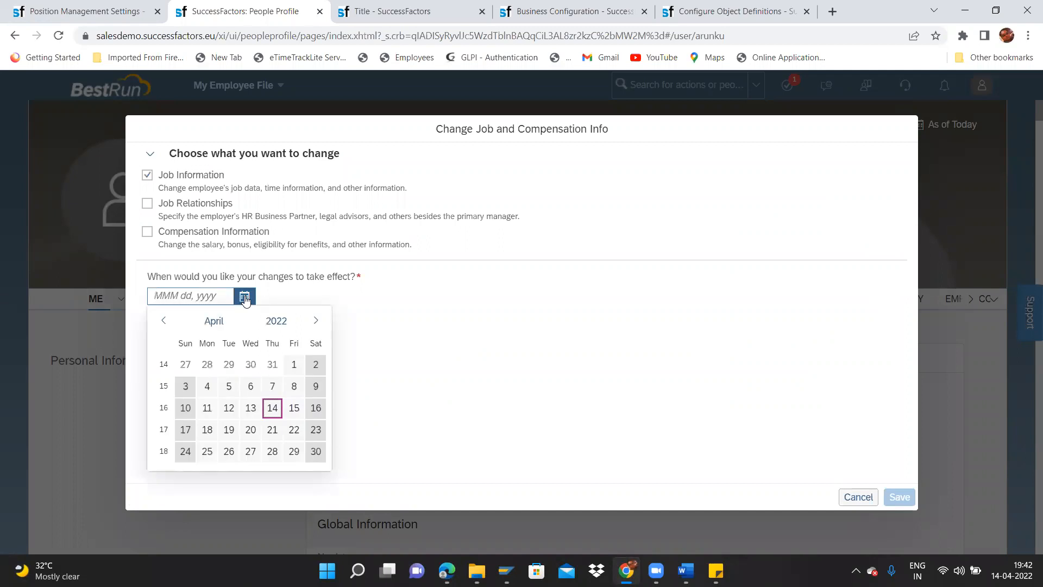
pyautogui.click(270, 412)
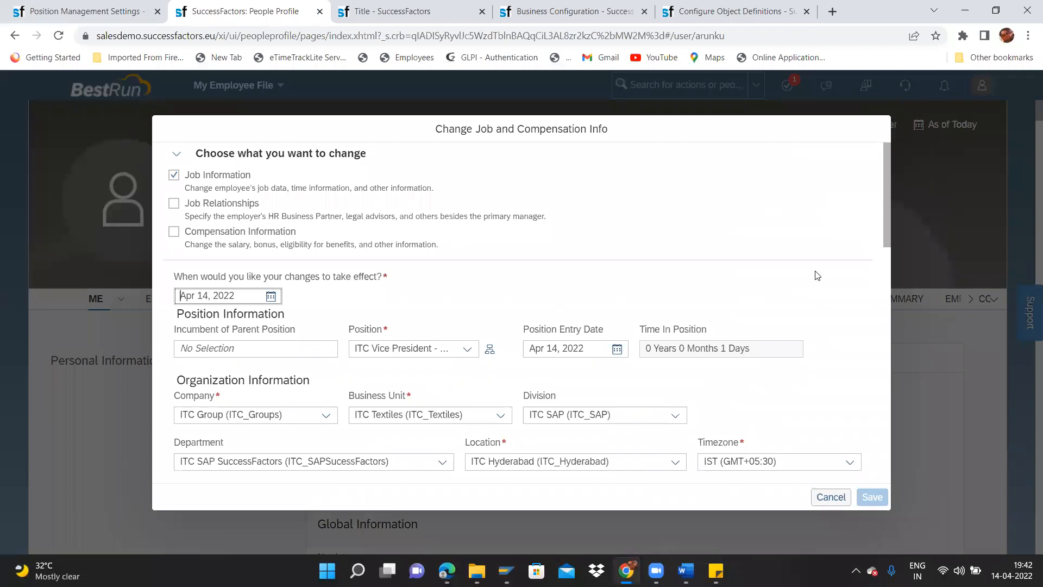
pyautogui.moveTo(889, 226); pyautogui.dragTo(893, 261)
pyautogui.click(467, 241)
pyautogui.click(433, 274)
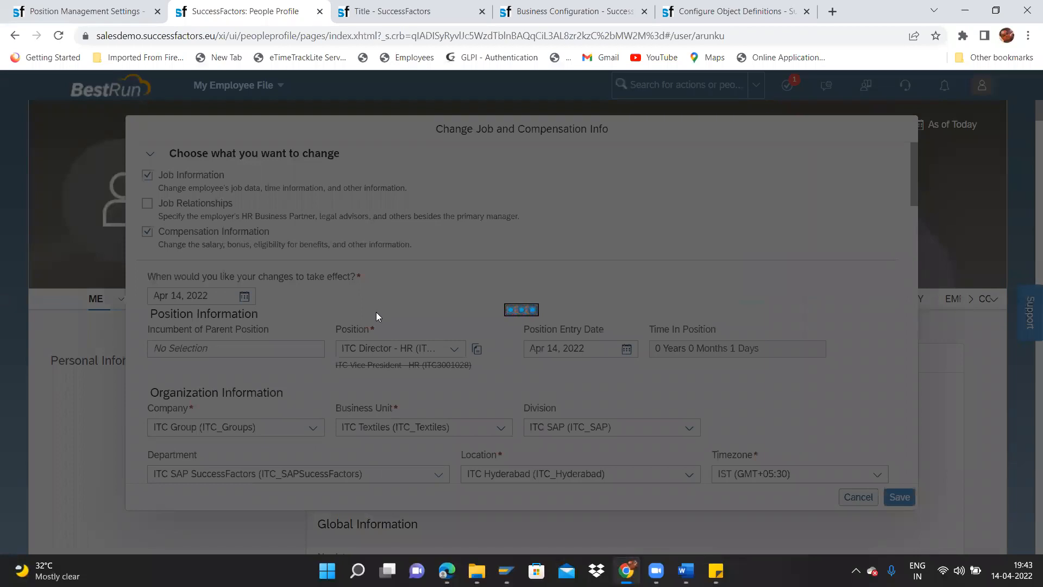
# Step: Review the newly chosen position value, then switch to Position Management Settings
pyautogui.scroll(-3, 375, 314)
pyautogui.moveTo(154, 273); pyautogui.dragTo(440, 290)
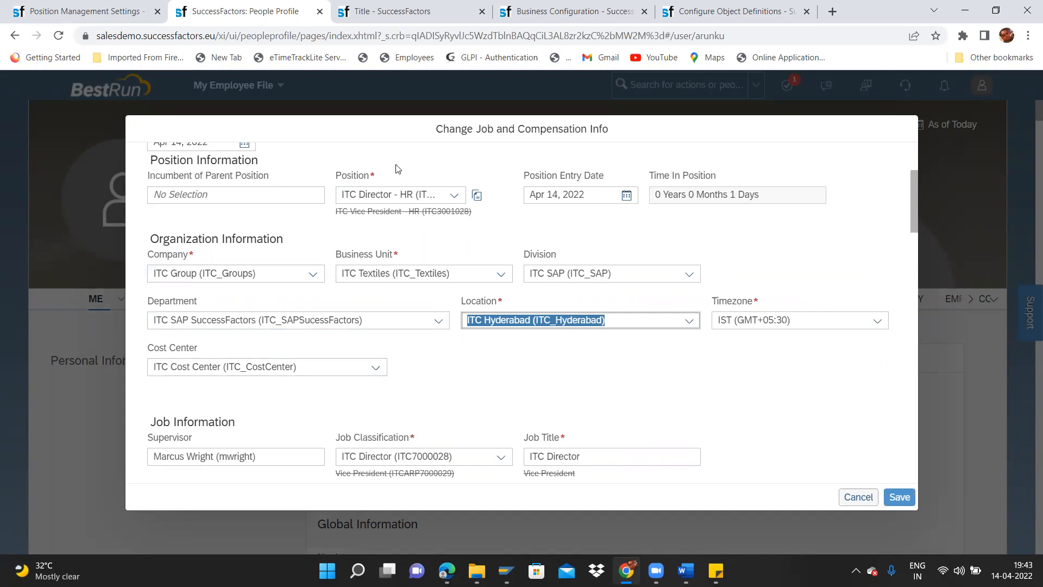
pyautogui.click(402, 194)
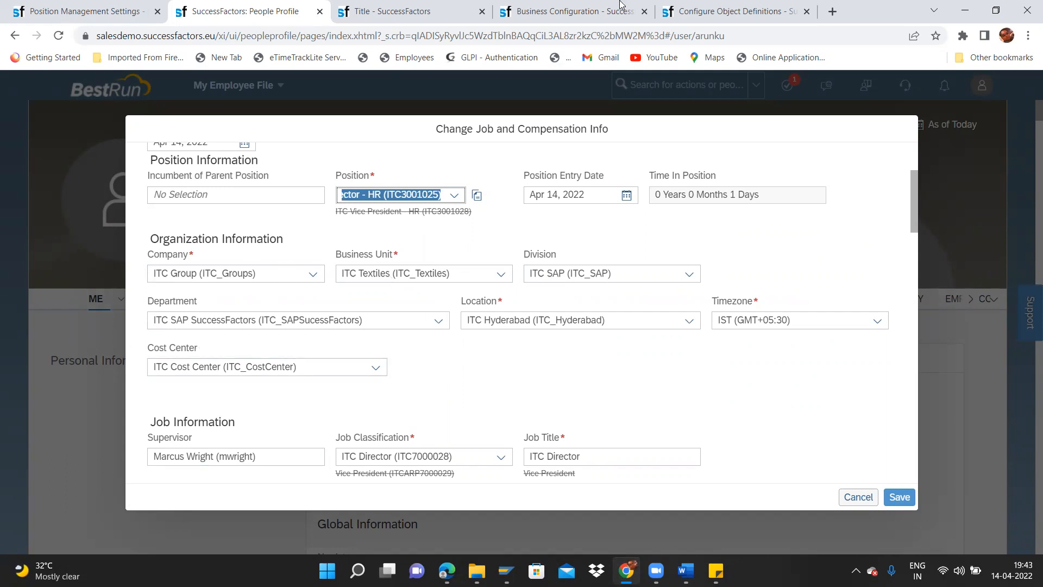
pyautogui.click(129, 5)
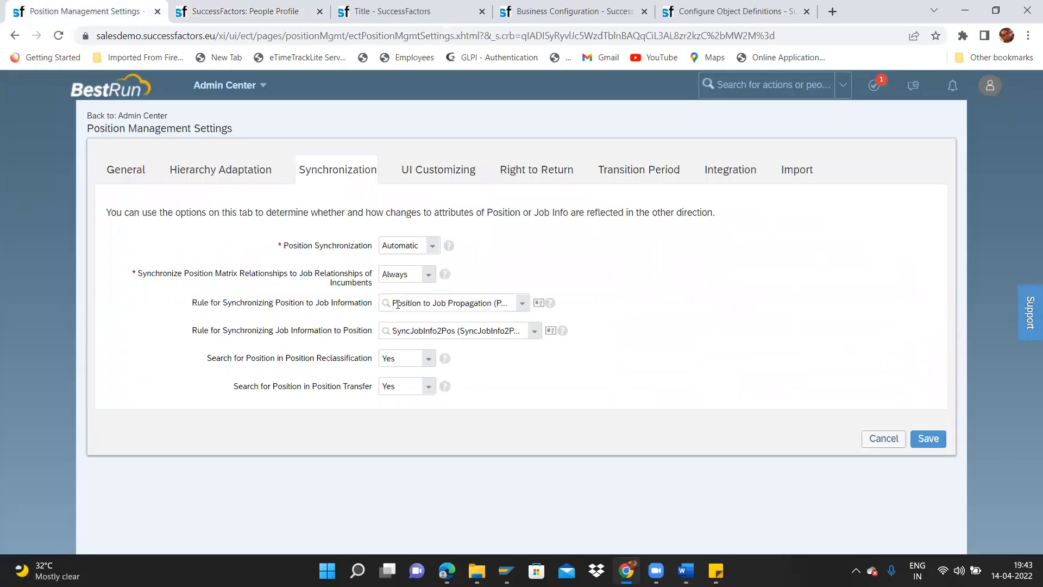
# Step: Point out the position-to-job sync rule, then move to the jobInfo Business Configuration fields
pyautogui.click(392, 303)
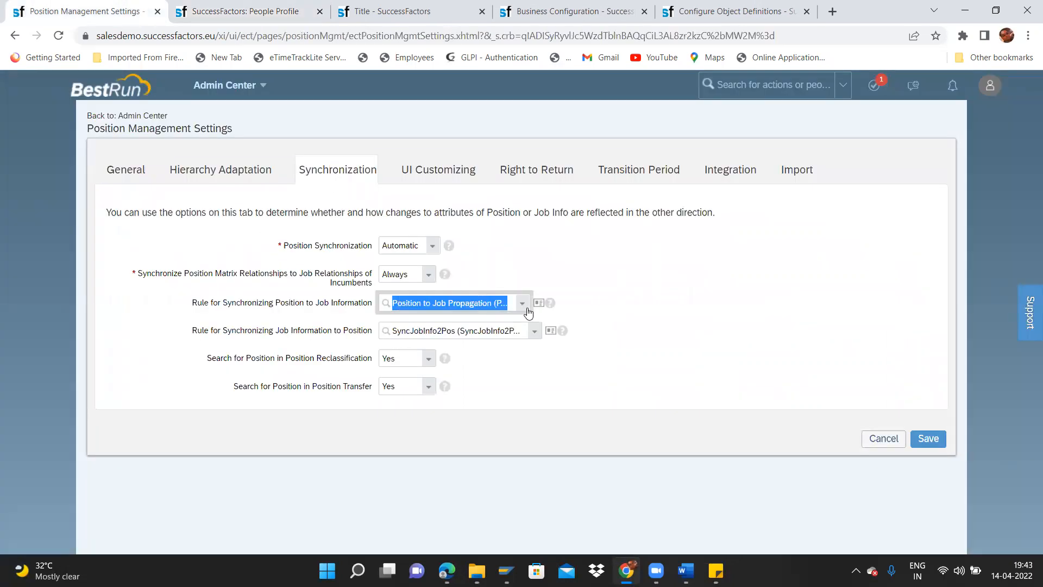
pyautogui.click(302, 7)
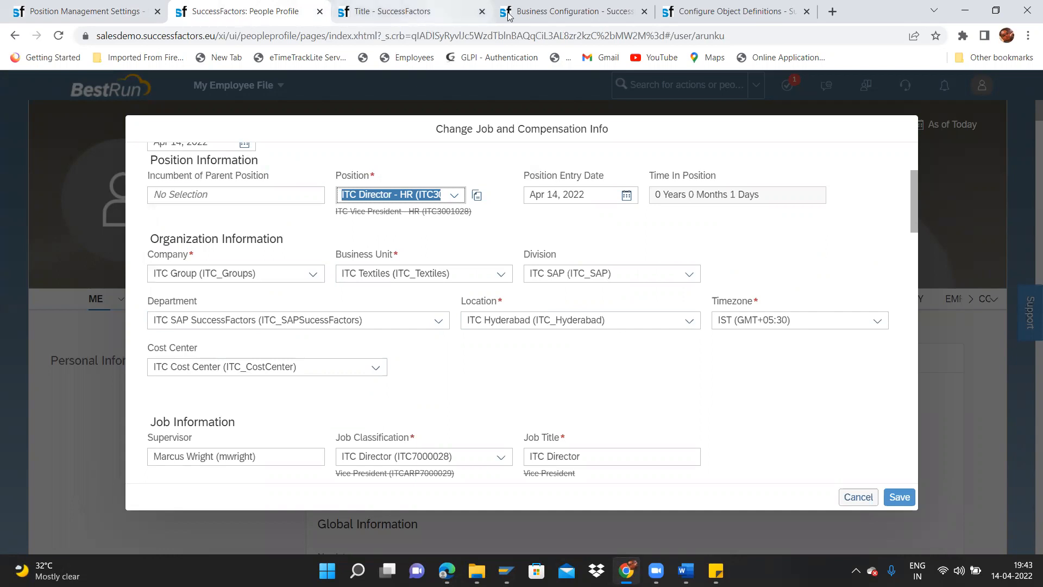
pyautogui.click(563, 6)
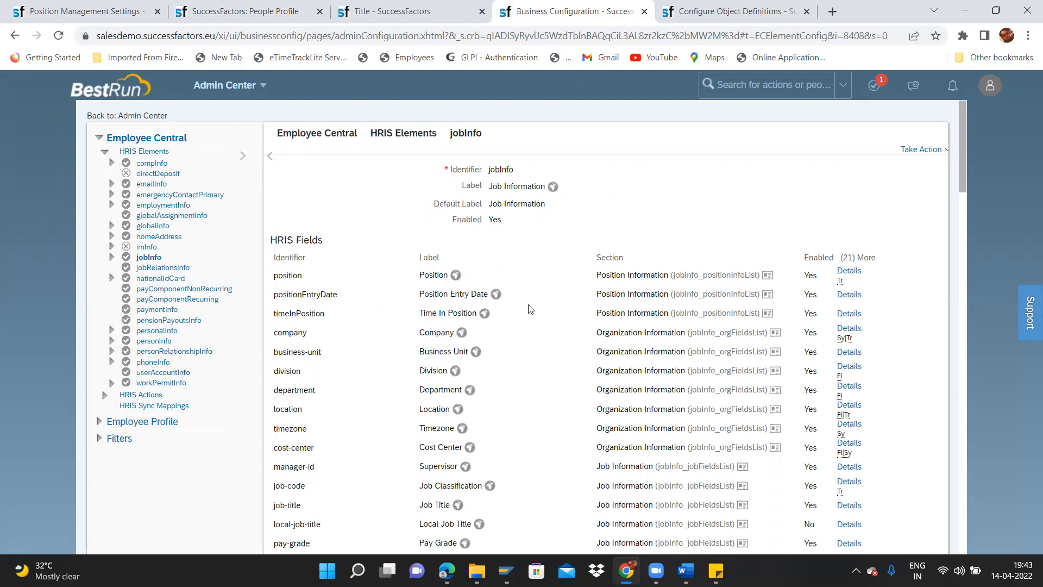
# Step: Open the position field's details and locate its Position to Job Propagation trigger rule
pyautogui.moveTo(275, 277); pyautogui.dragTo(303, 278)
pyautogui.moveTo(841, 282)
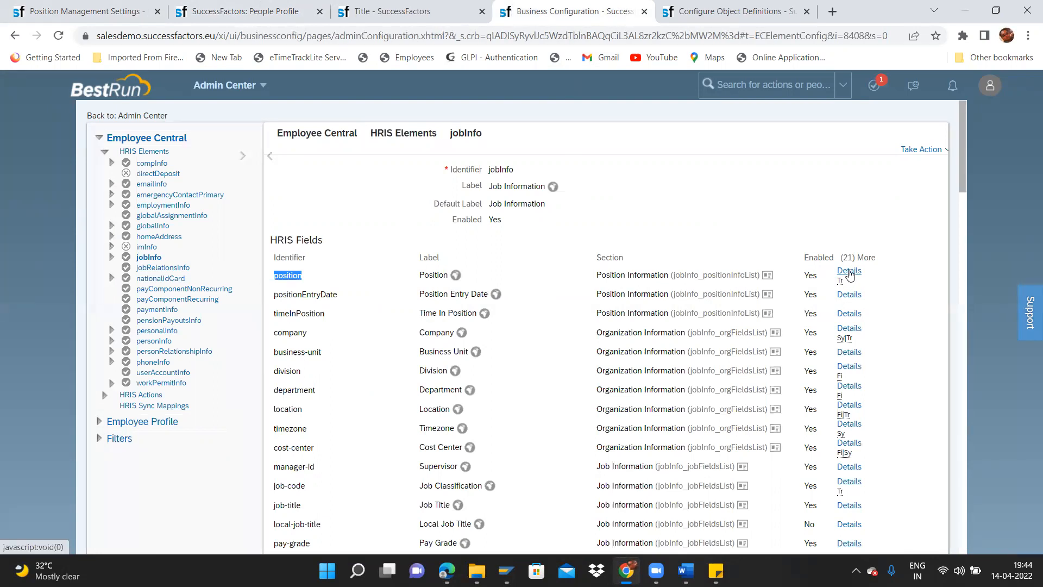
pyautogui.click(849, 272)
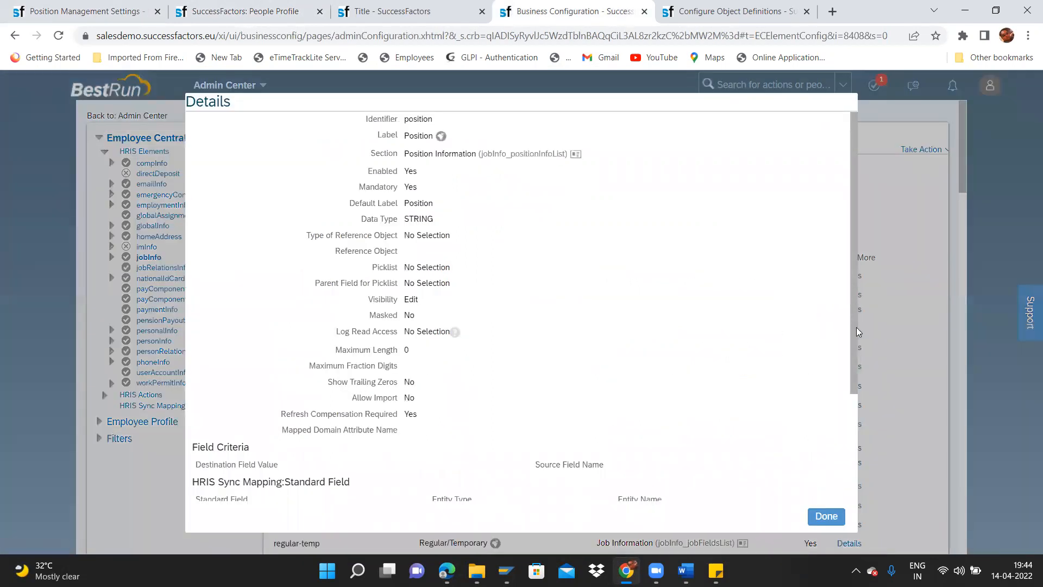
pyautogui.scroll(-3, 856, 332)
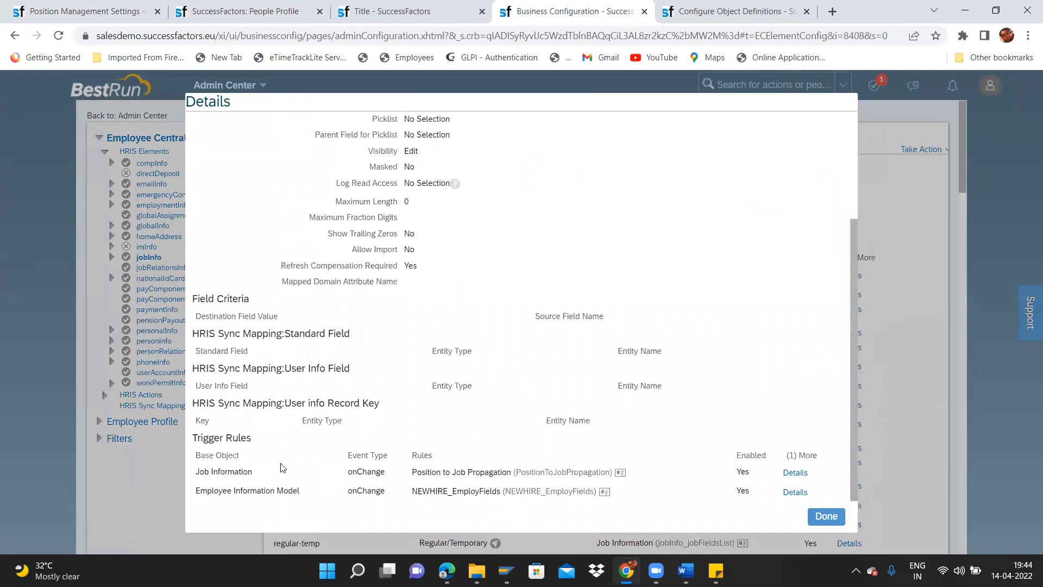
pyautogui.moveTo(411, 472); pyautogui.dragTo(514, 472)
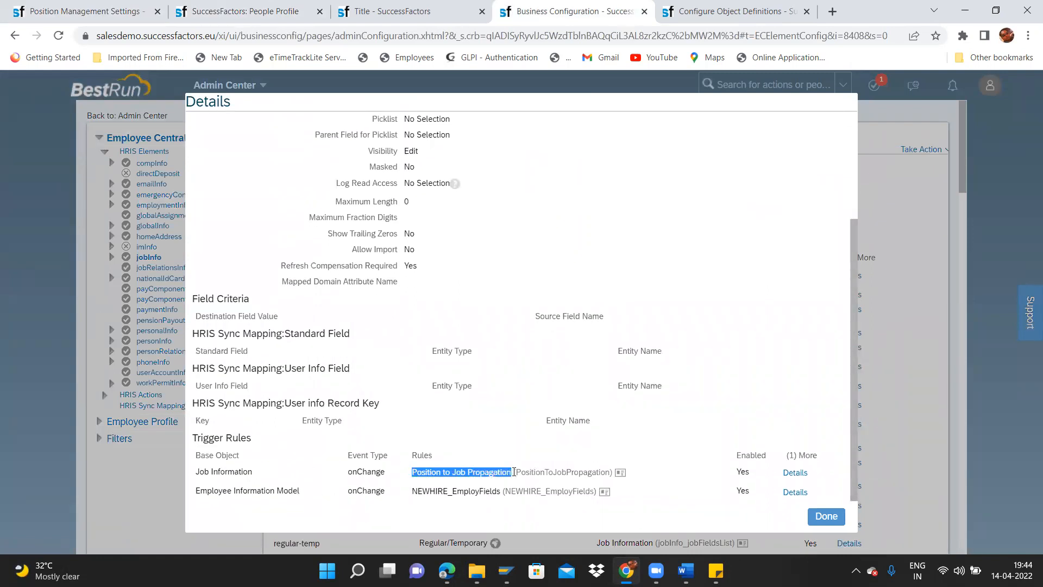
pyautogui.click(795, 473)
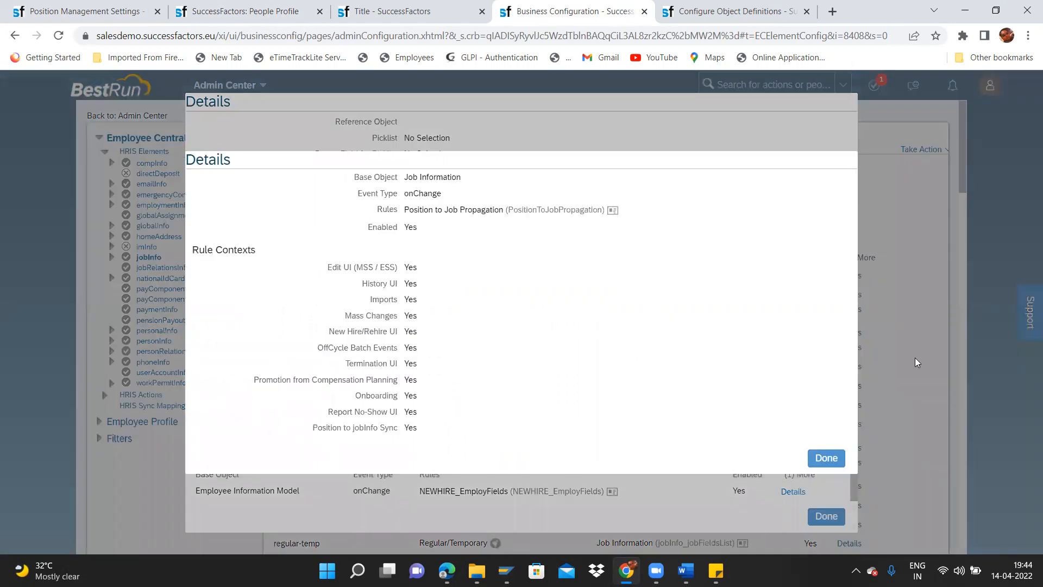
pyautogui.click(827, 457)
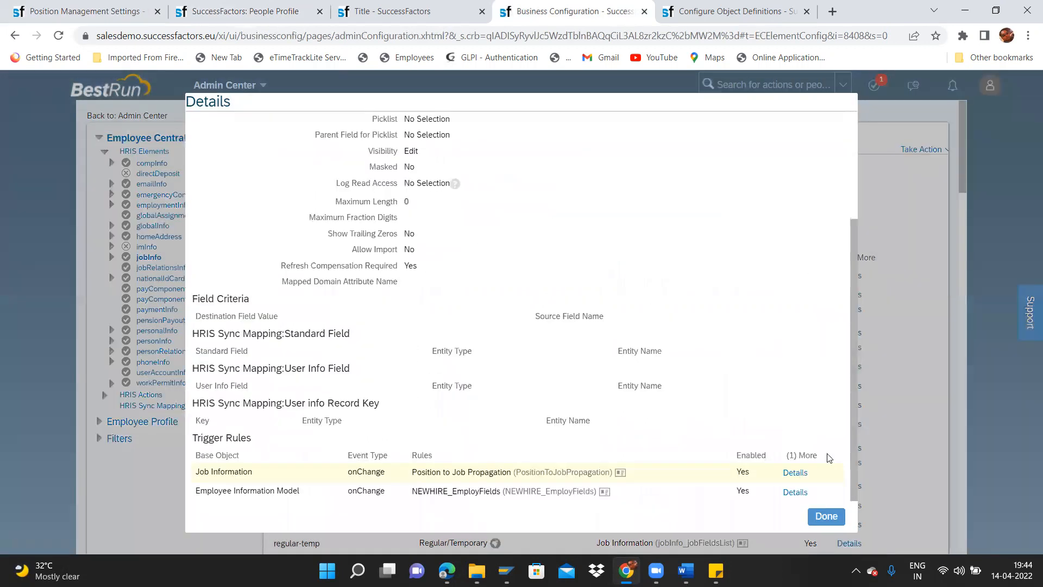
# Step: Review the Position to Job Propagation rule full screen, note its Job Information onChange trigger, and close details
pyautogui.click(619, 472)
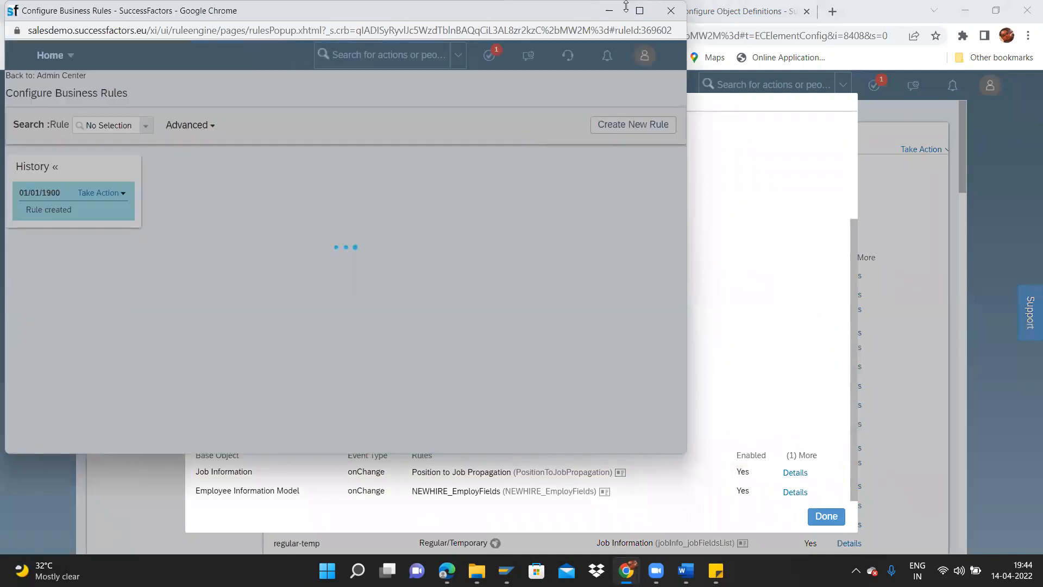
pyautogui.click(639, 11)
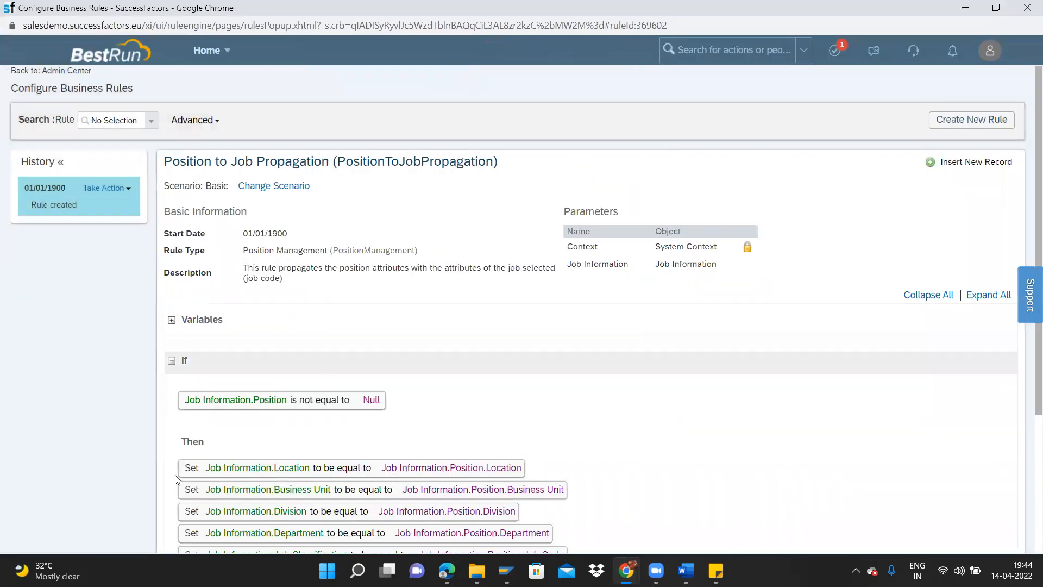
pyautogui.moveTo(1026, 236); pyautogui.dragTo(1026, 404)
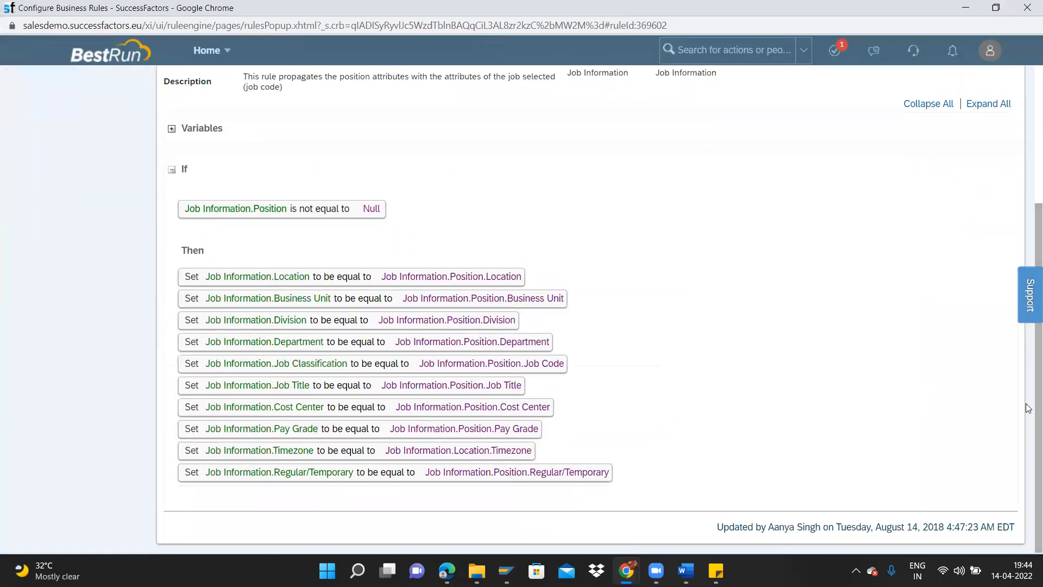
pyautogui.click(1027, 7)
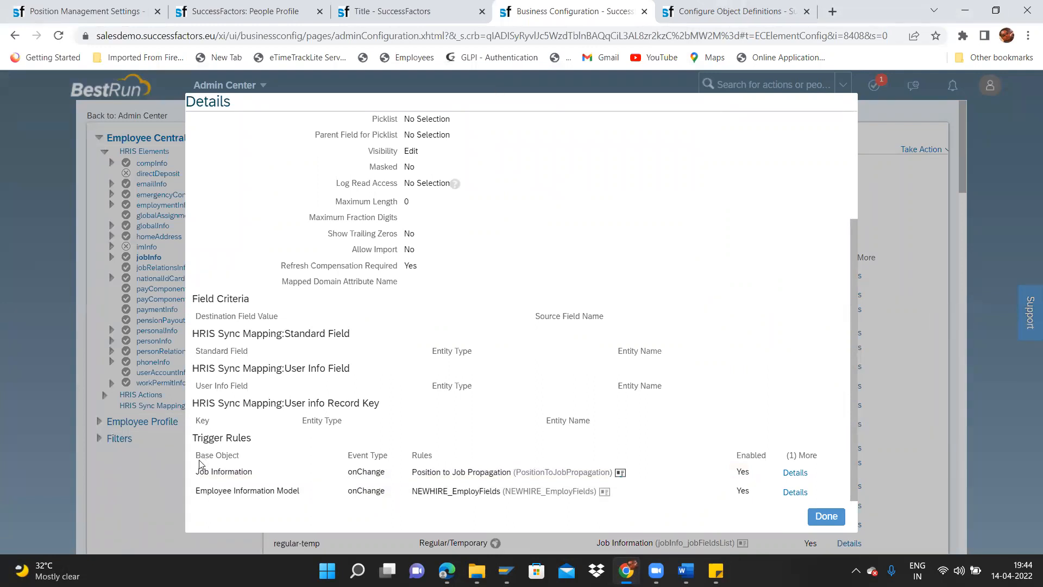
pyautogui.moveTo(196, 472); pyautogui.dragTo(254, 472)
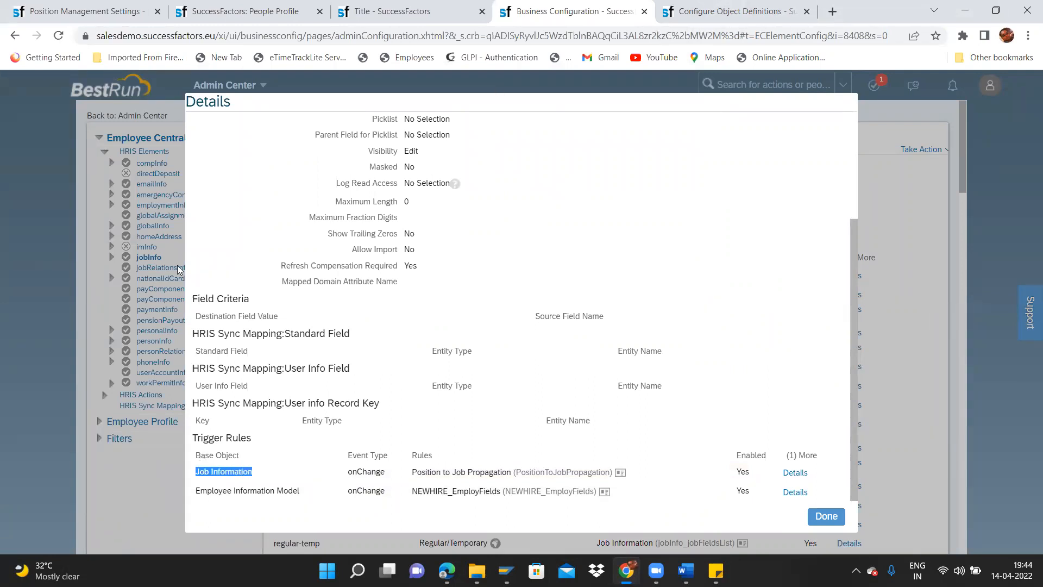
pyautogui.moveTo(346, 471); pyautogui.dragTo(389, 480)
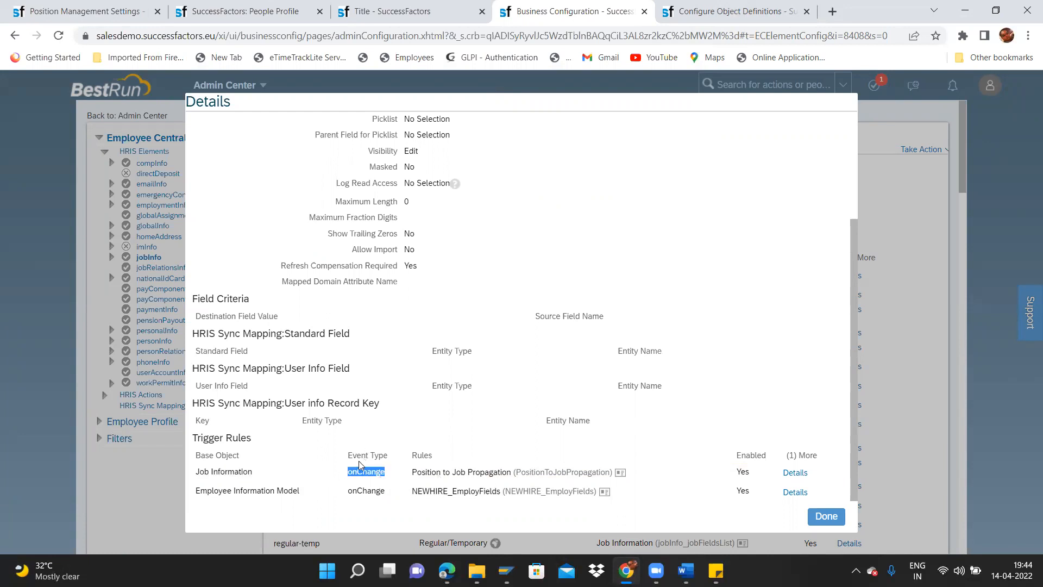
pyautogui.click(826, 517)
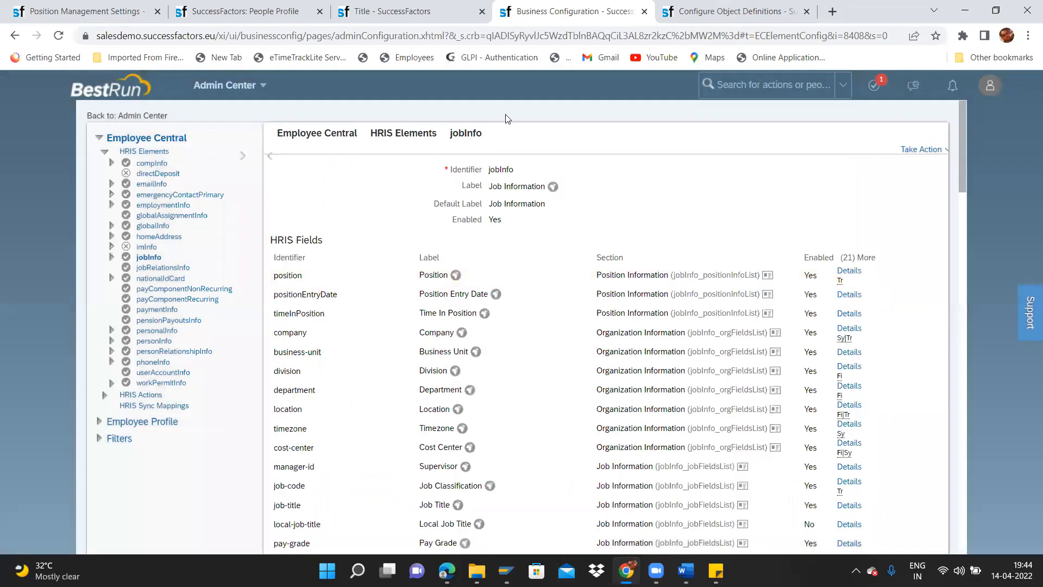
# Step: View the ITC Hyderabad location record, then return to the employee's job change form
pyautogui.click(415, 13)
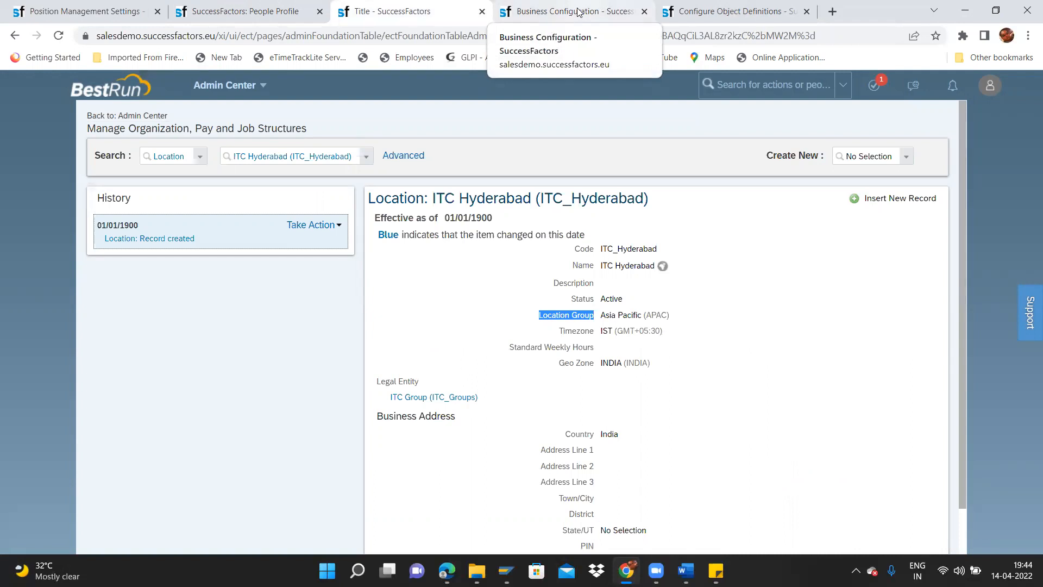
pyautogui.click(246, 12)
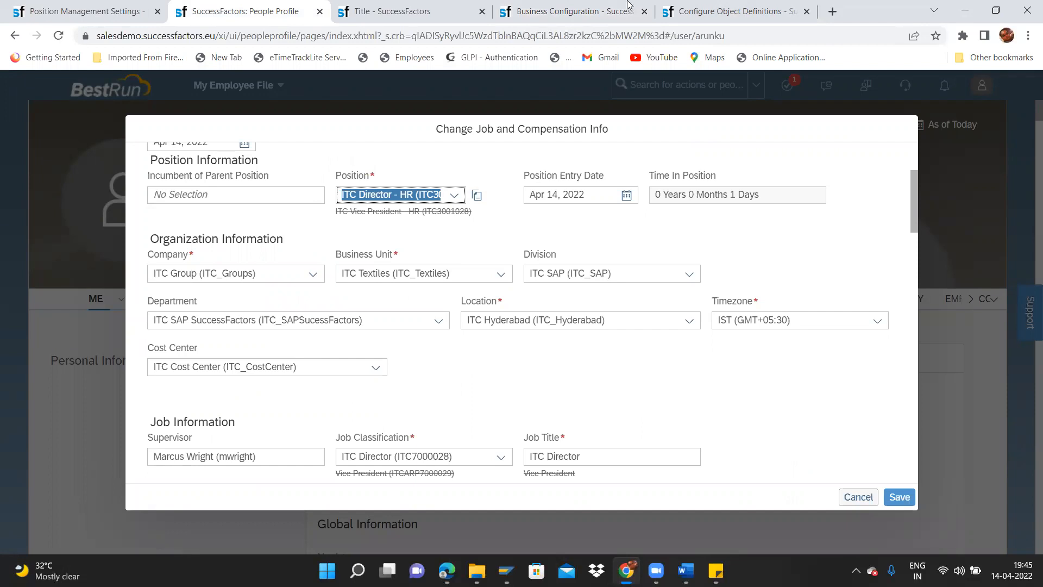
# Step: Review the Job Information to Position rule on the Synchronization settings page
pyautogui.click(87, 11)
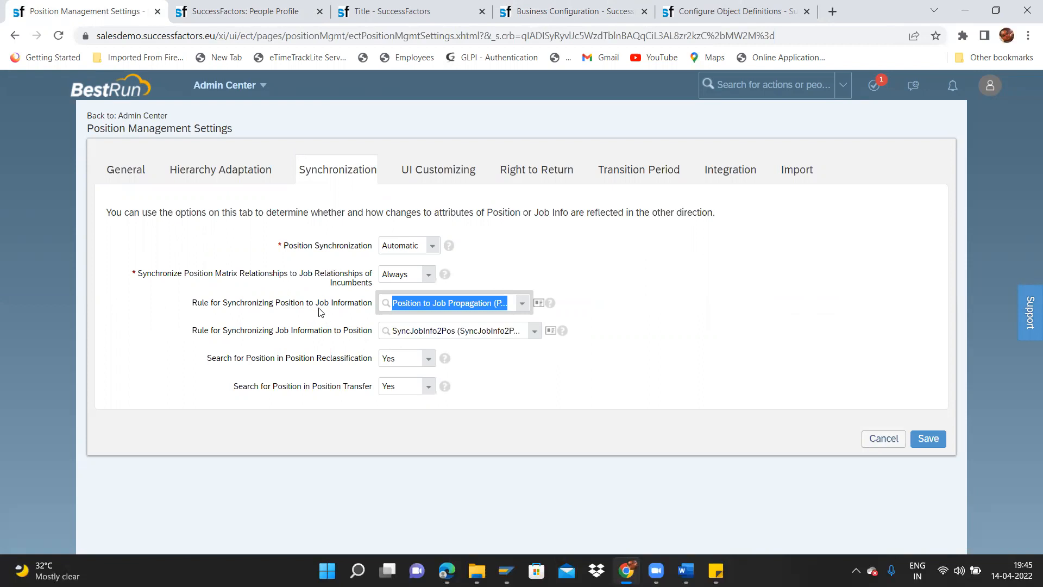
pyautogui.moveTo(278, 329); pyautogui.dragTo(329, 330)
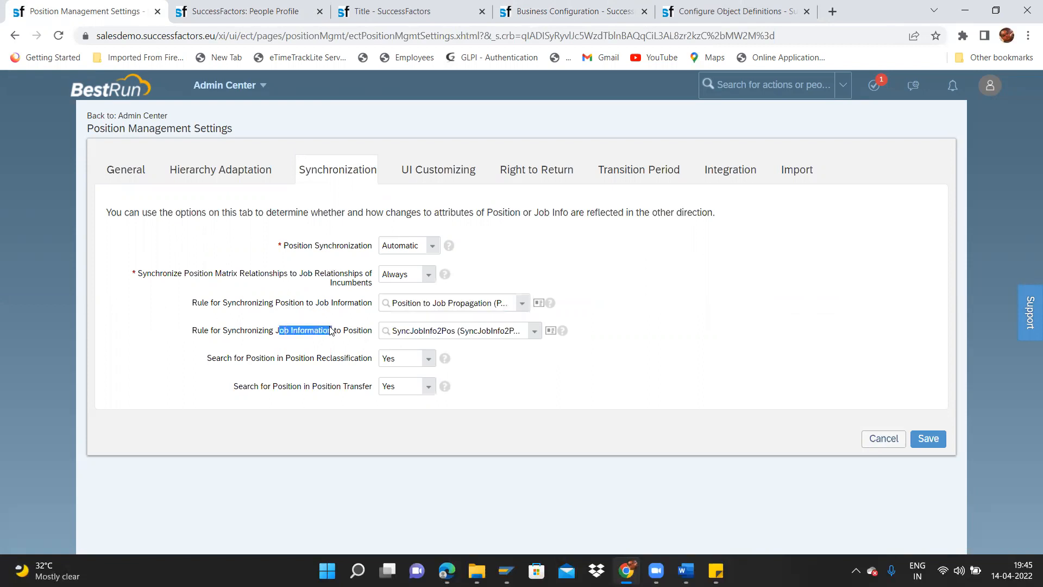
pyautogui.click(225, 12)
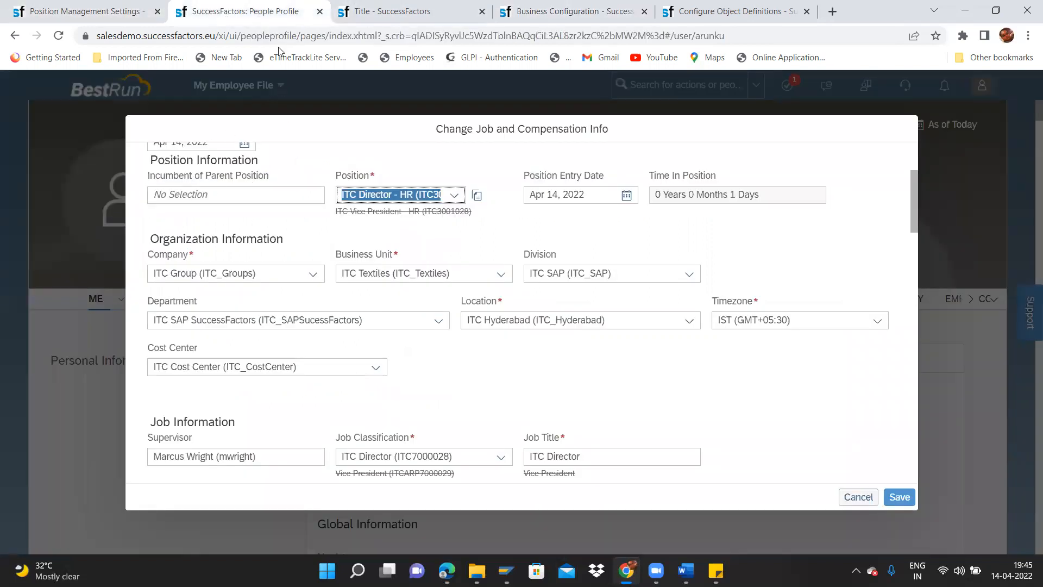
pyautogui.click(406, 5)
pyautogui.click(225, 6)
pyautogui.click(85, 11)
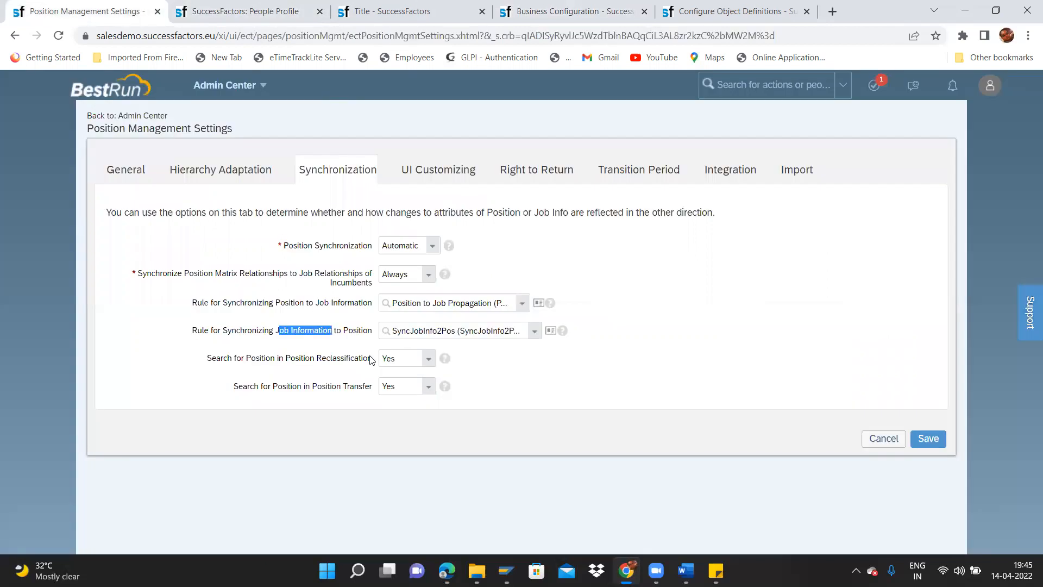
pyautogui.click(459, 328)
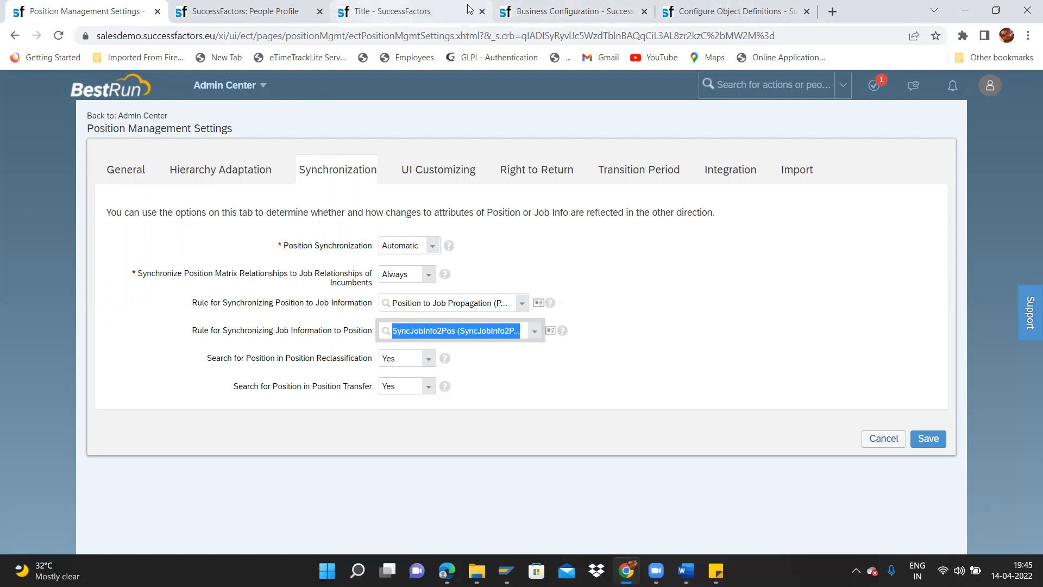
# Step: Flip between the jobInfo fields and location tabs, ending on the ITC Hyderabad record
pyautogui.click(543, 11)
pyautogui.click(419, 12)
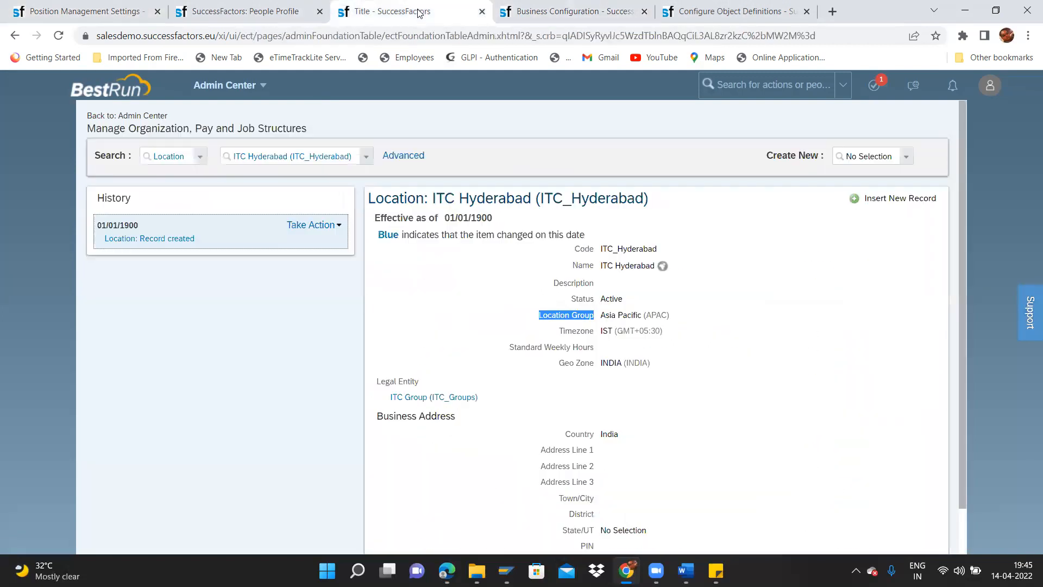
pyautogui.click(543, 11)
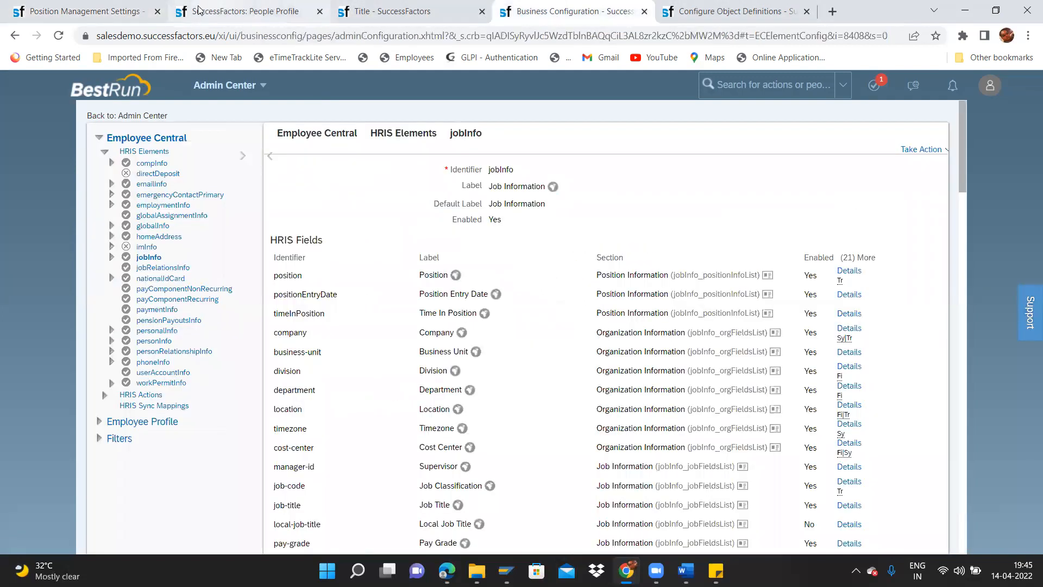
pyautogui.click(413, 12)
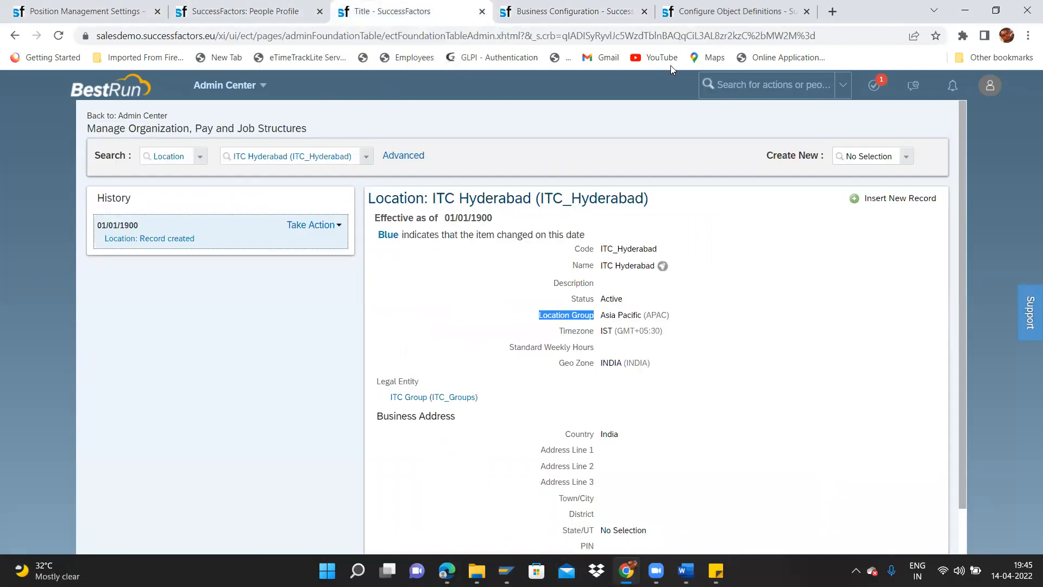
# Step: Search 'manage position' and start a new Position via Manage Positions > Create New
pyautogui.click(732, 83)
pyautogui.write('manage posiut')
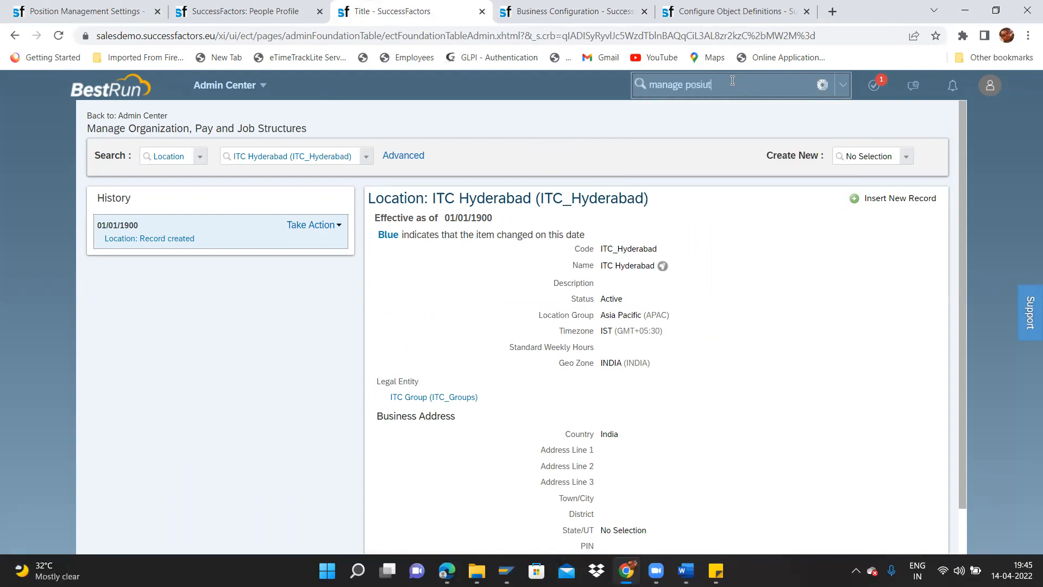
pyautogui.press('BackSpace')
pyautogui.press('BackSpace')
pyautogui.write('tion')
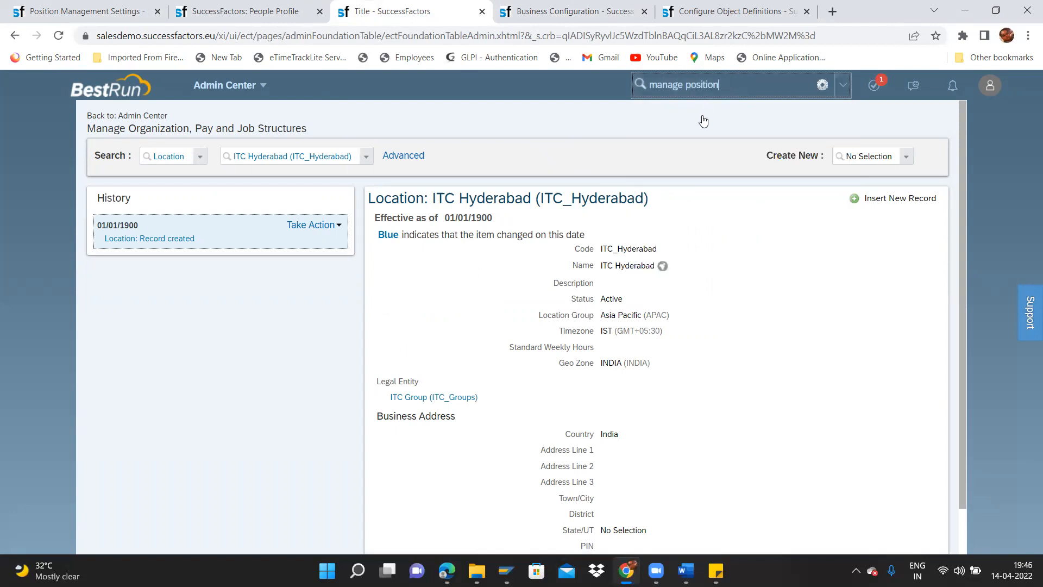
pyautogui.click(701, 111)
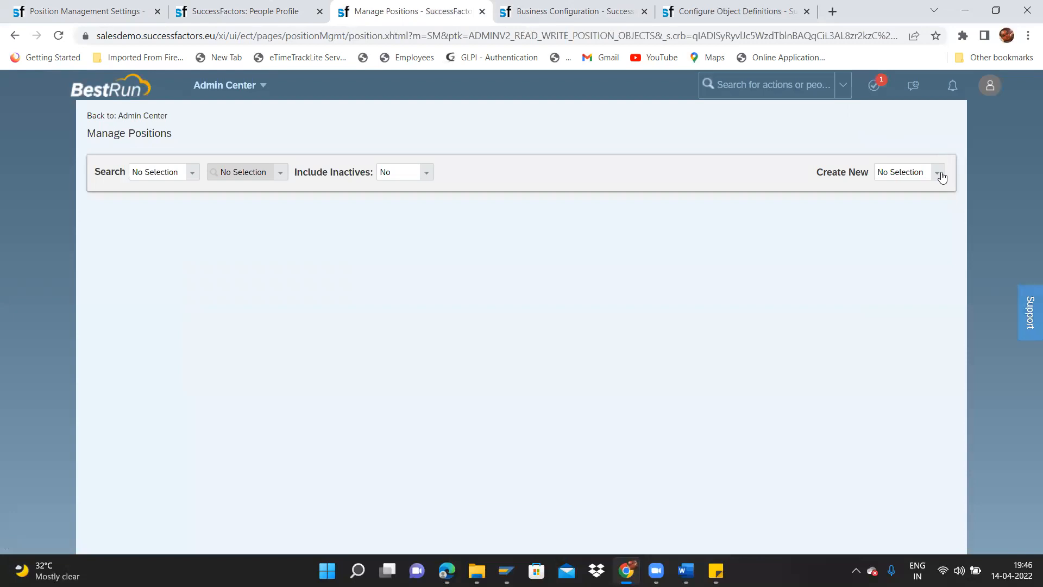
pyautogui.click(939, 174)
pyautogui.click(917, 201)
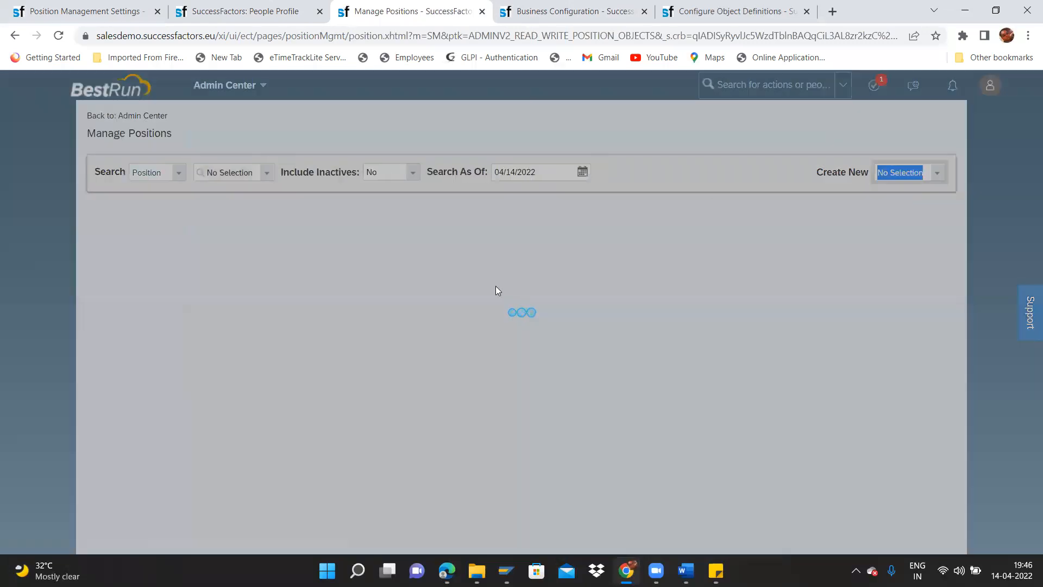
# Step: Set the job code to Associate Professional and check the auto-filled Job Title and Position Title
pyautogui.click(451, 321)
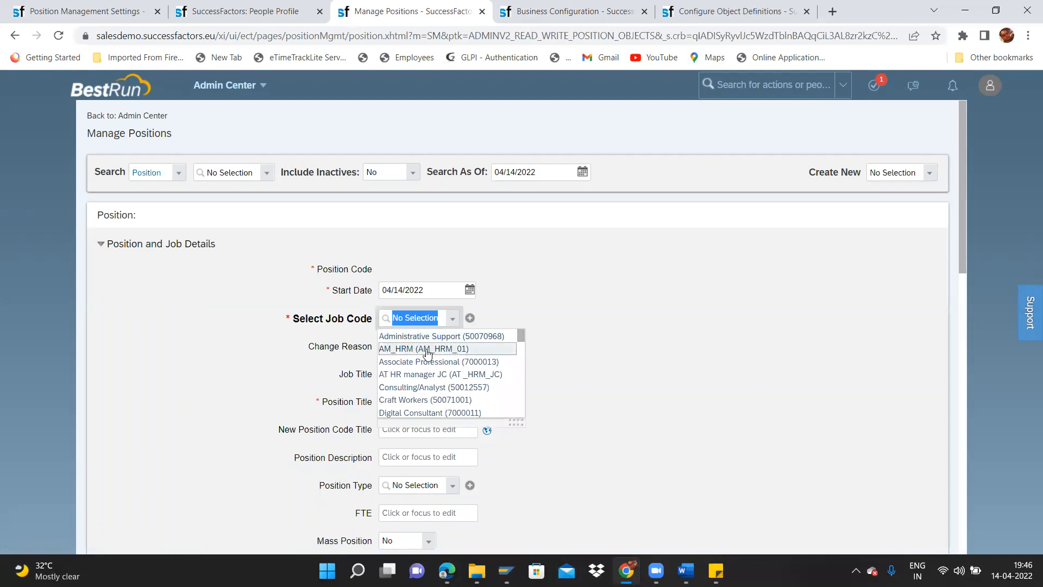
pyautogui.click(426, 362)
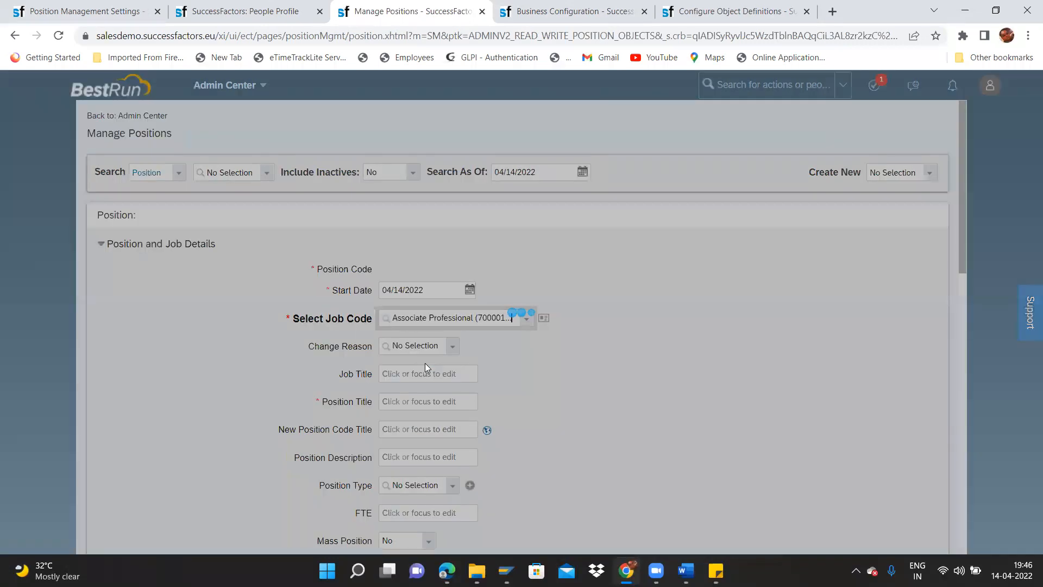
pyautogui.moveTo(382, 374); pyautogui.dragTo(474, 387)
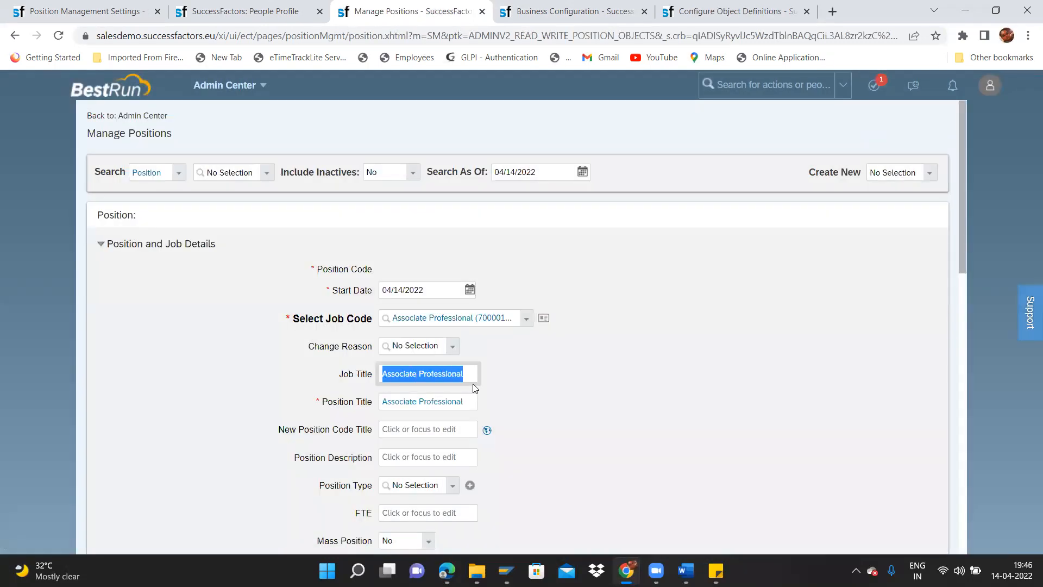
pyautogui.moveTo(384, 404); pyautogui.dragTo(499, 413)
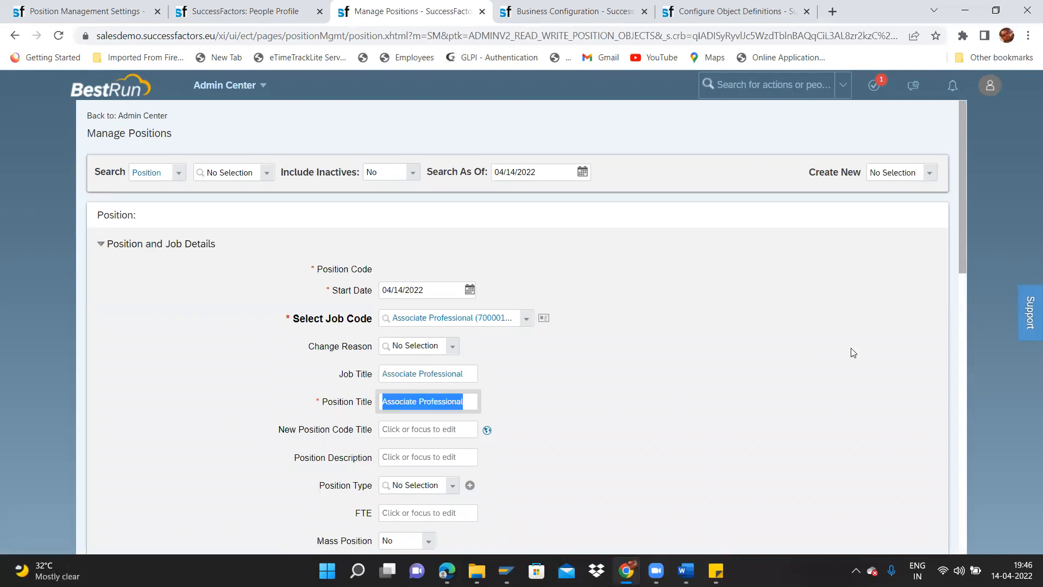
pyautogui.moveTo(962, 243); pyautogui.dragTo(966, 349)
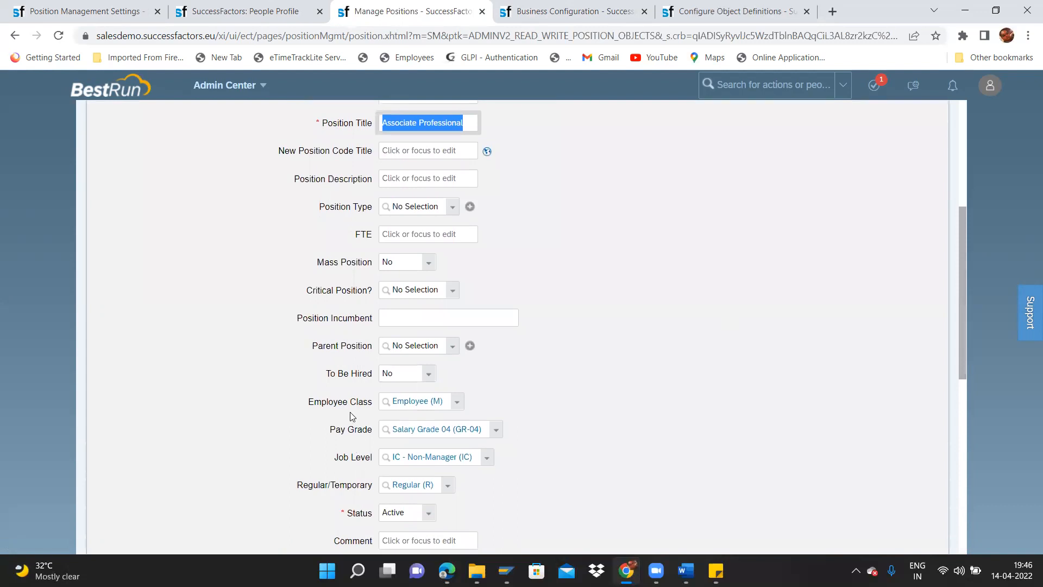
pyautogui.click(382, 430)
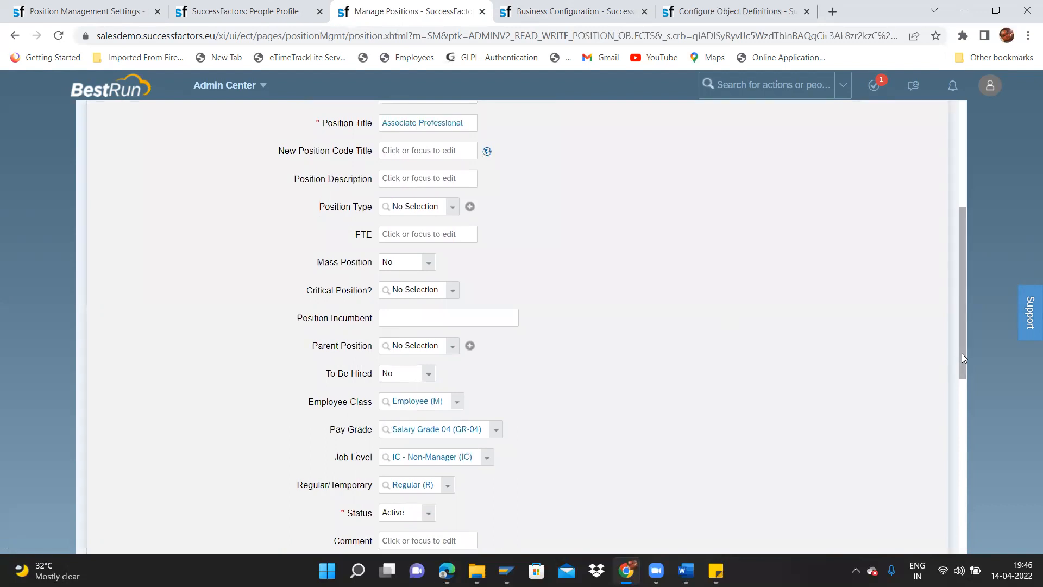
pyautogui.moveTo(961, 353); pyautogui.dragTo(953, 248)
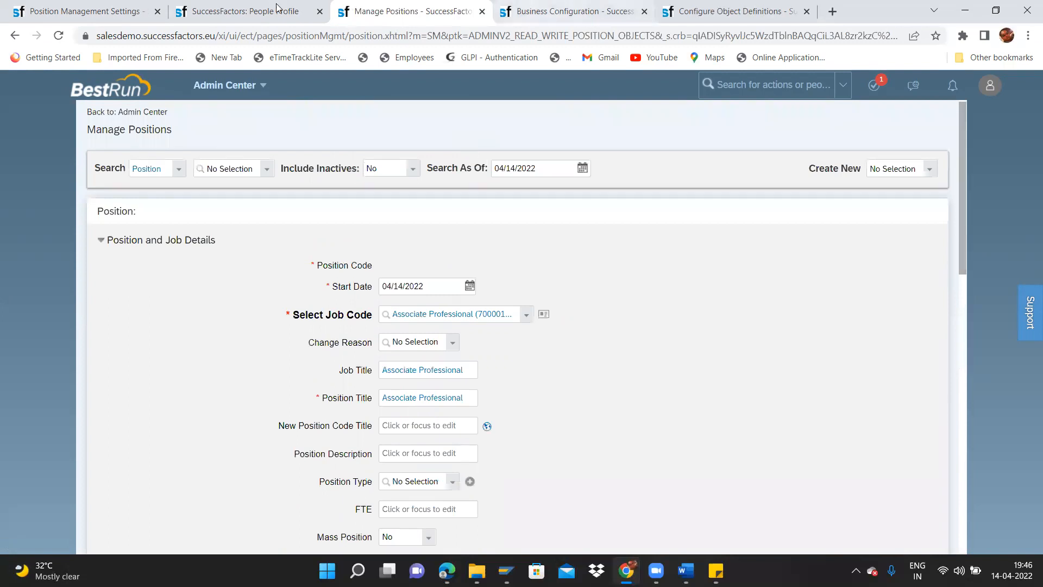
# Step: Open the SyncJobInfo2Pos rule from the Job Information to Position setting and view it full screen
pyautogui.click(82, 11)
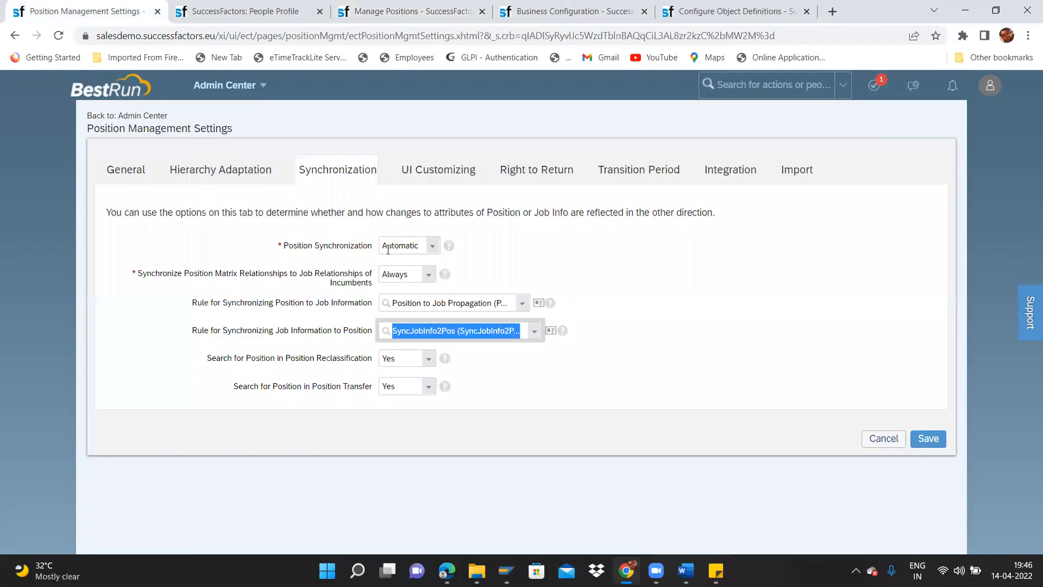
pyautogui.click(550, 330)
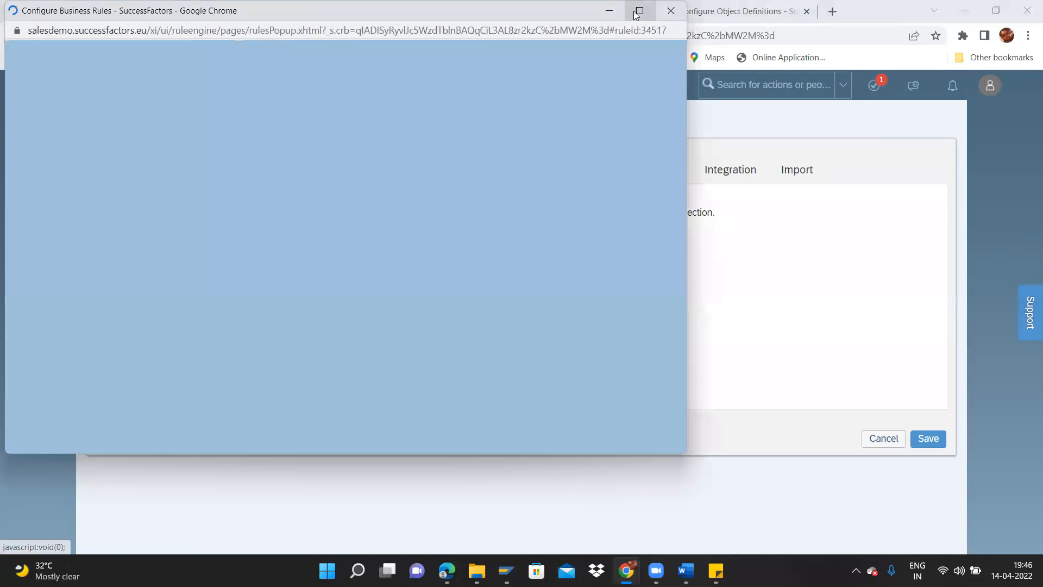
pyautogui.click(634, 10)
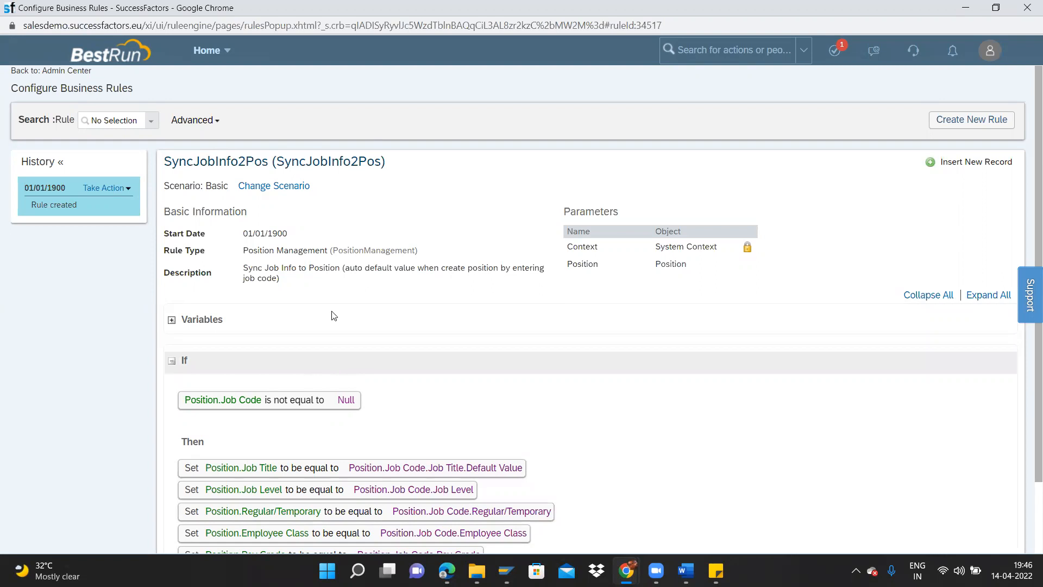
pyautogui.hotkey('alt', 'Tab')
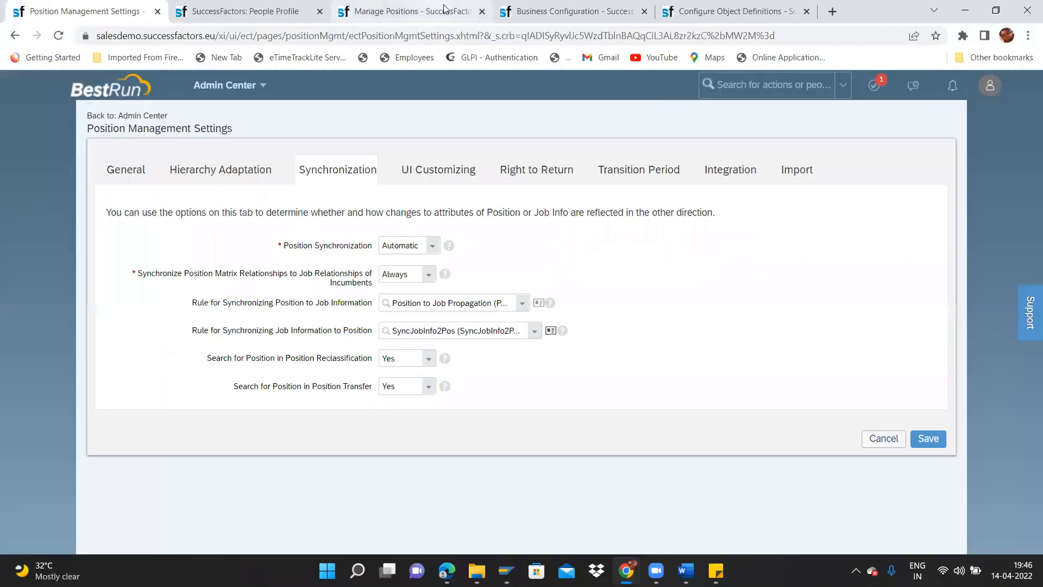
# Step: Return to the new position form and set the job code to Administrative Support
pyautogui.click(412, 10)
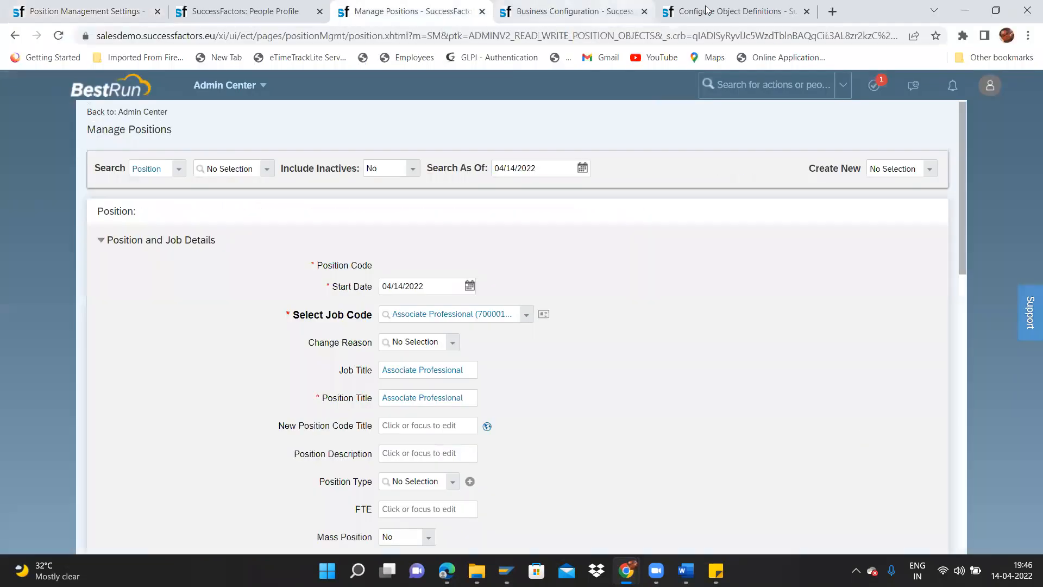
pyautogui.click(706, 11)
pyautogui.click(583, 6)
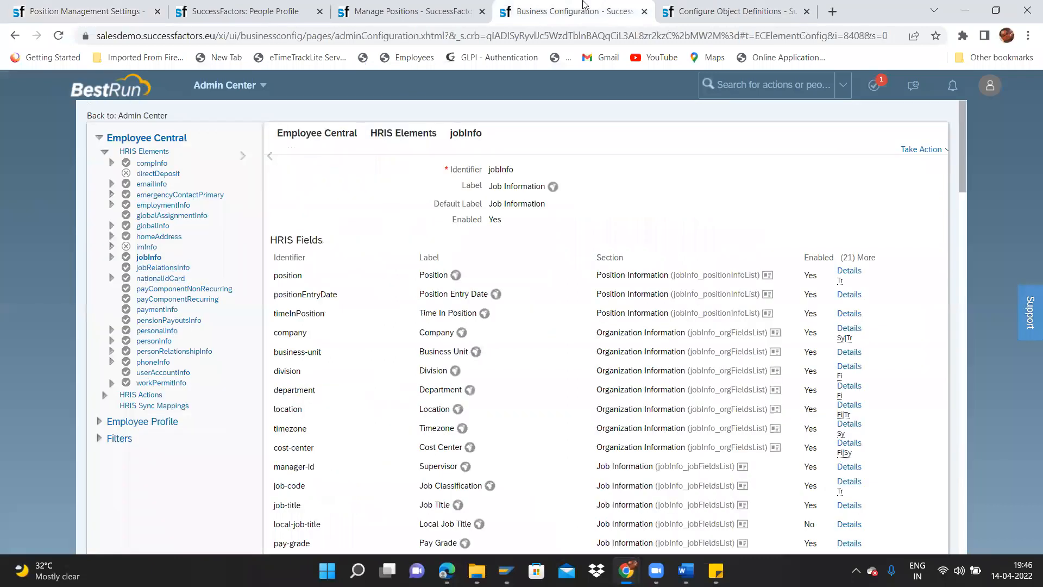
pyautogui.click(413, 11)
pyautogui.click(526, 317)
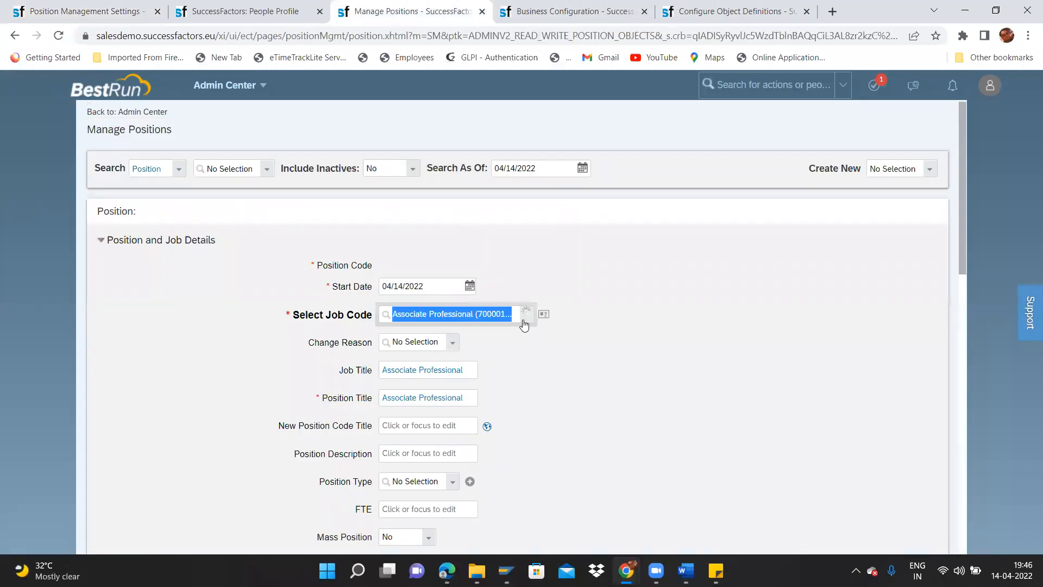
pyautogui.click(416, 334)
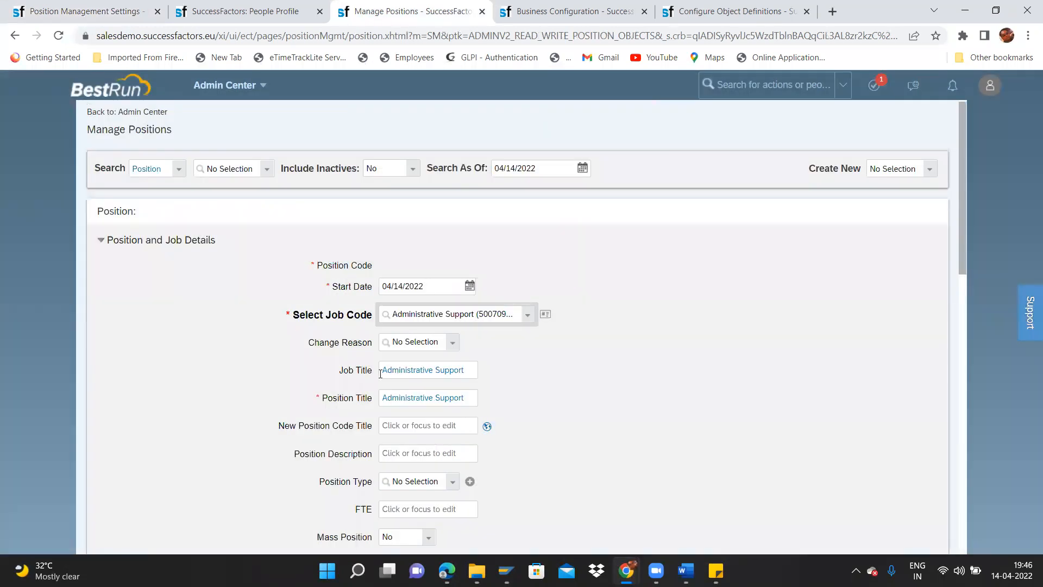
# Step: Change the job code to Consulting/Analyst and compare the auto-filled title with the SyncJobInfo2Pos rule
pyautogui.click(533, 314)
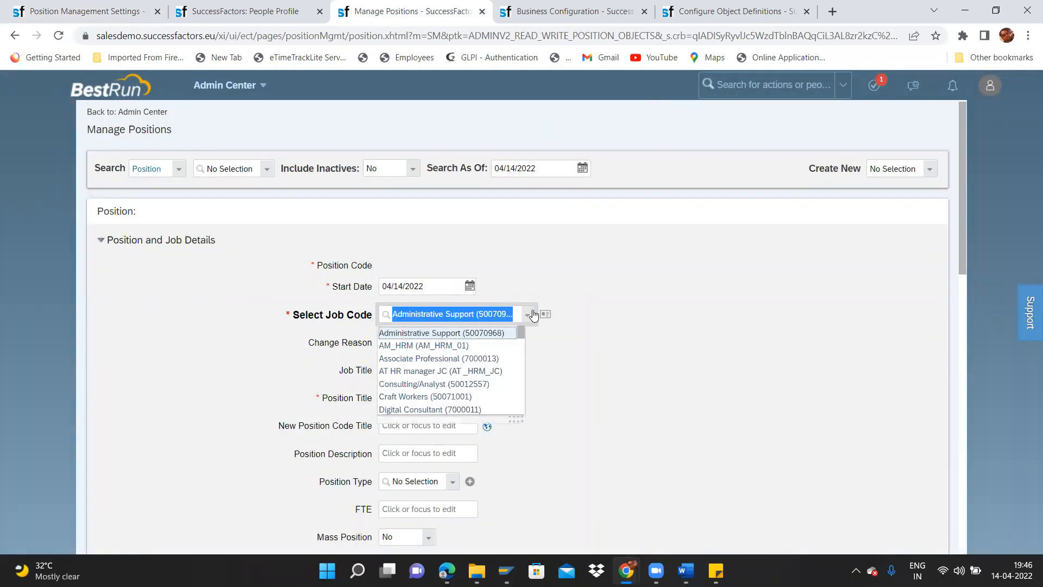
pyautogui.click(438, 382)
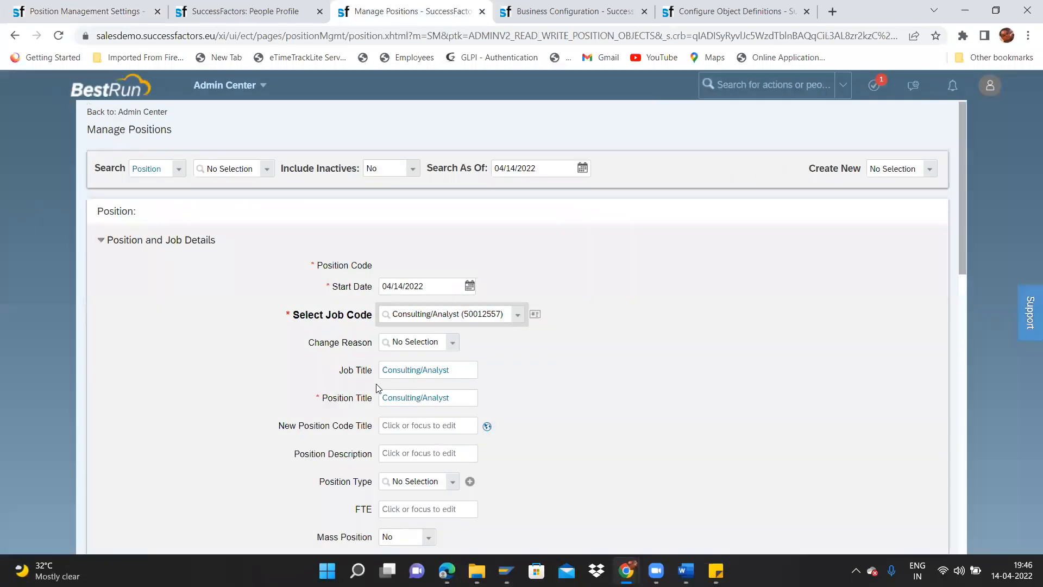
pyautogui.moveTo(383, 371); pyautogui.dragTo(341, 408)
pyautogui.hotkey('alt', 'Tab')
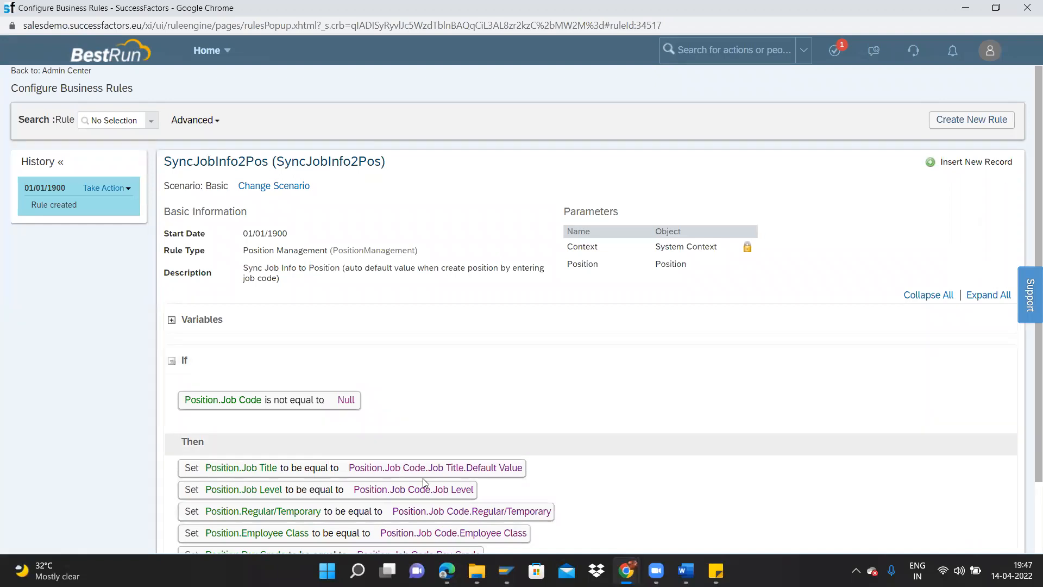
pyautogui.hotkey('alt', 'Tab')
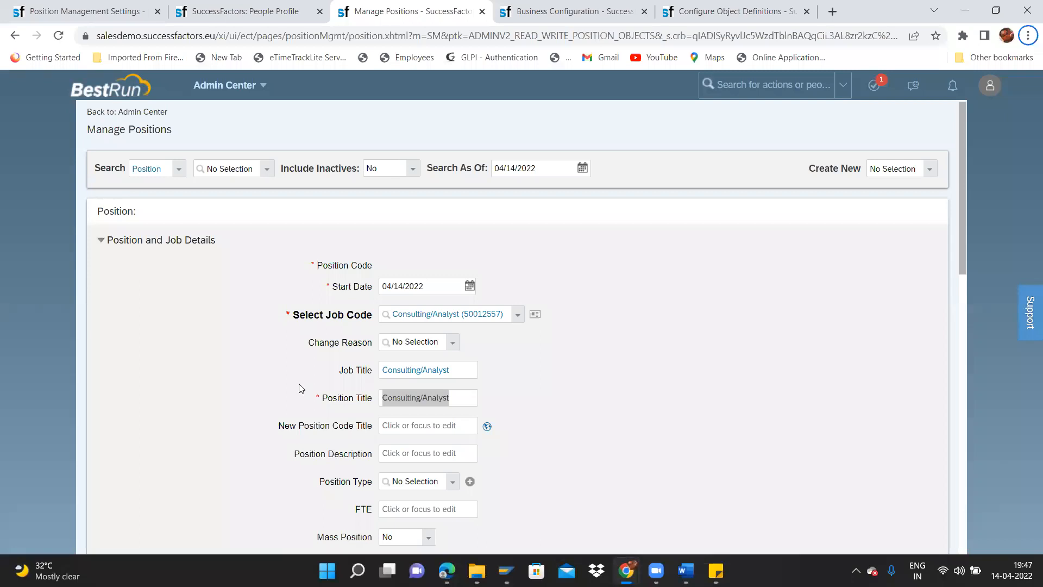
# Step: Select the Job Title value, recheck the rule, and open the Consulting/Analyst job code details
pyautogui.click(452, 374)
pyautogui.hotkey('ctrl', 'a')
pyautogui.hotkey('alt', 'Tab')
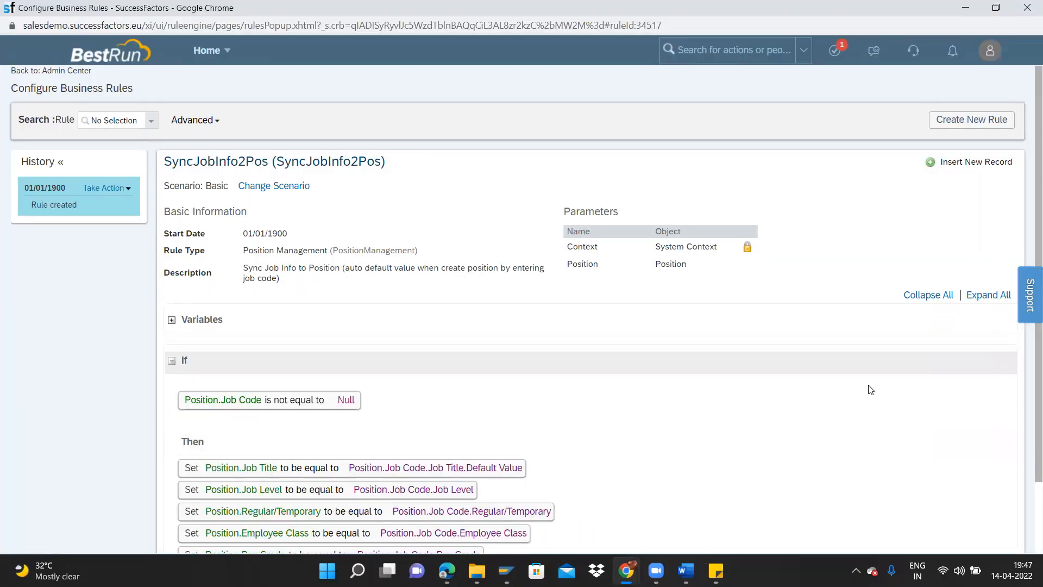
pyautogui.scroll(-3, 421, 405)
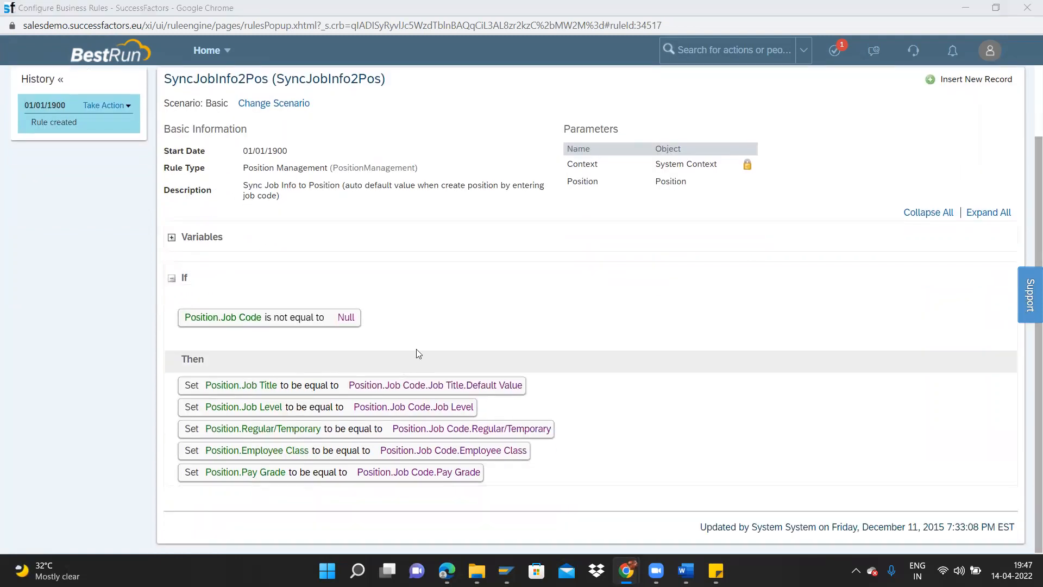
pyautogui.hotkey('alt', 'Tab')
pyautogui.click(535, 314)
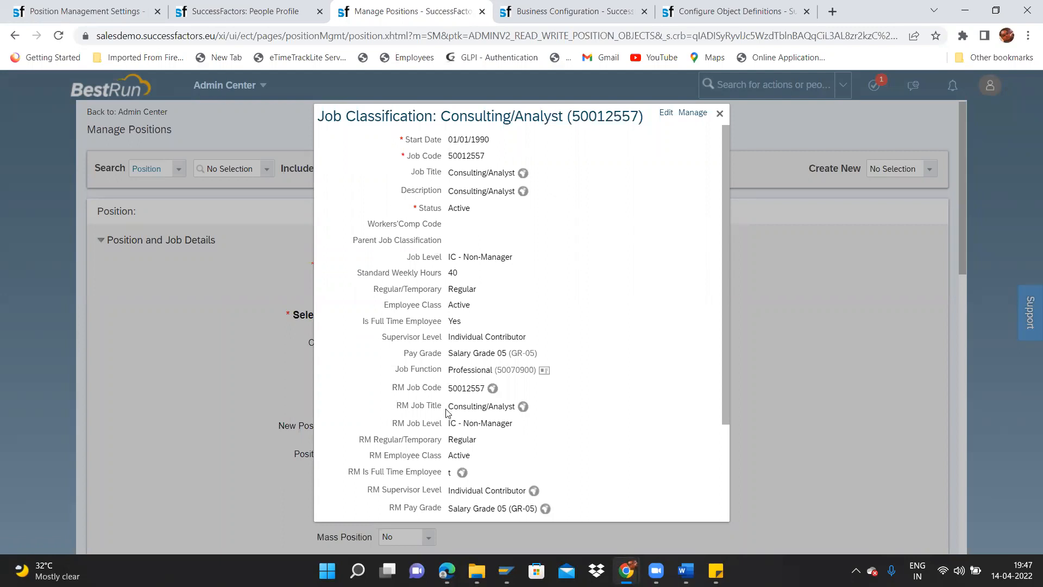
# Step: Compare the Consulting/Analyst classification title with the form's Job Title and the business rule
pyautogui.moveTo(447, 173); pyautogui.dragTo(519, 174)
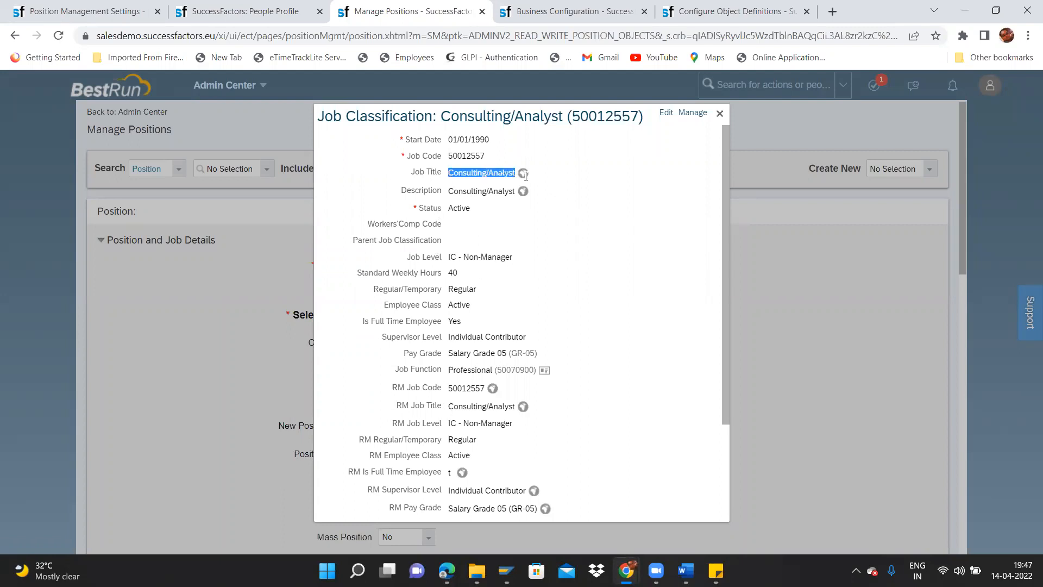
pyautogui.click(720, 115)
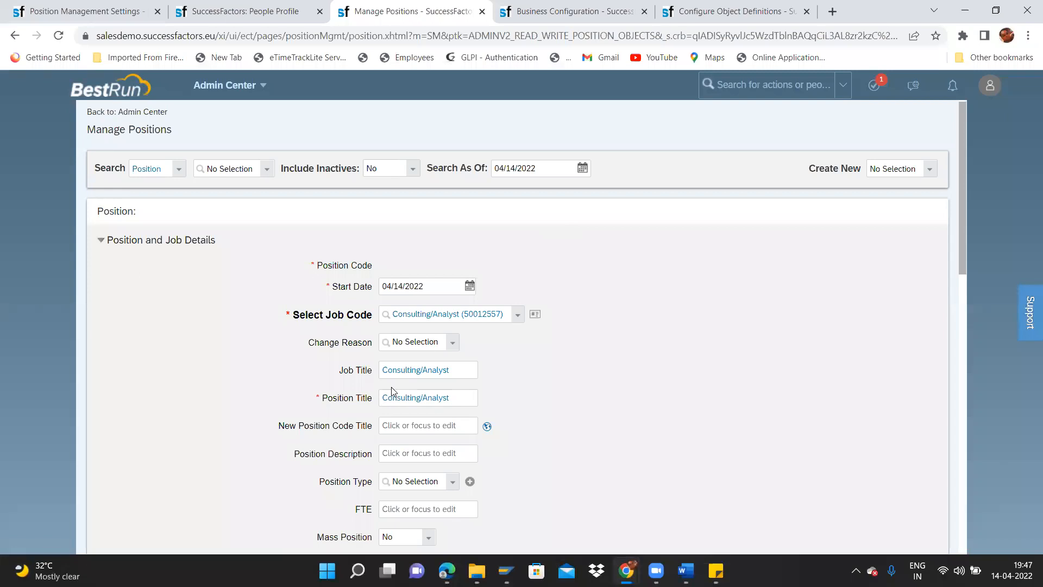
pyautogui.moveTo(452, 373); pyautogui.dragTo(334, 365)
pyautogui.hotkey('alt', 'Tab')
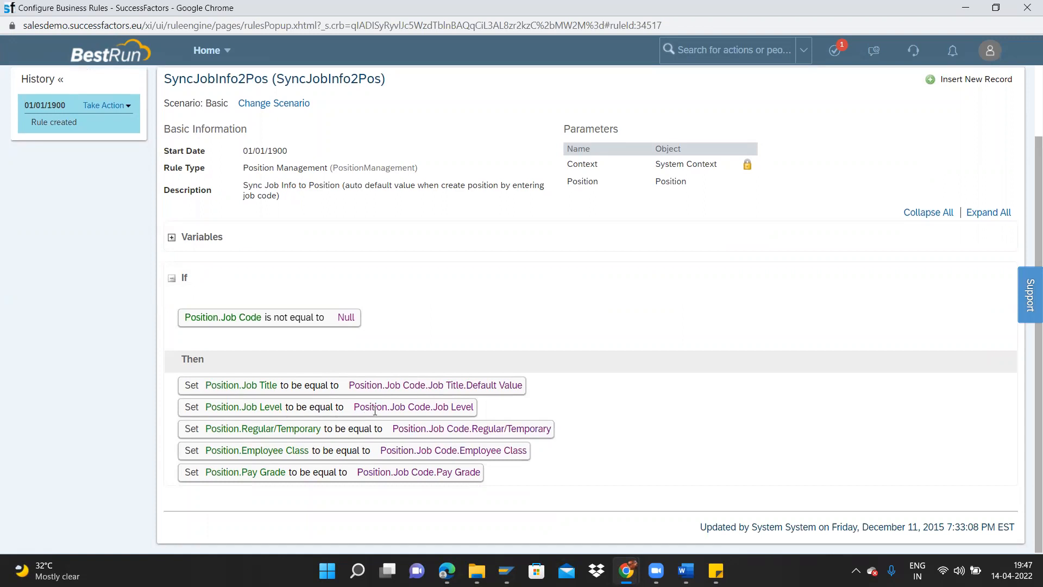
pyautogui.hotkey('alt', 'Tab')
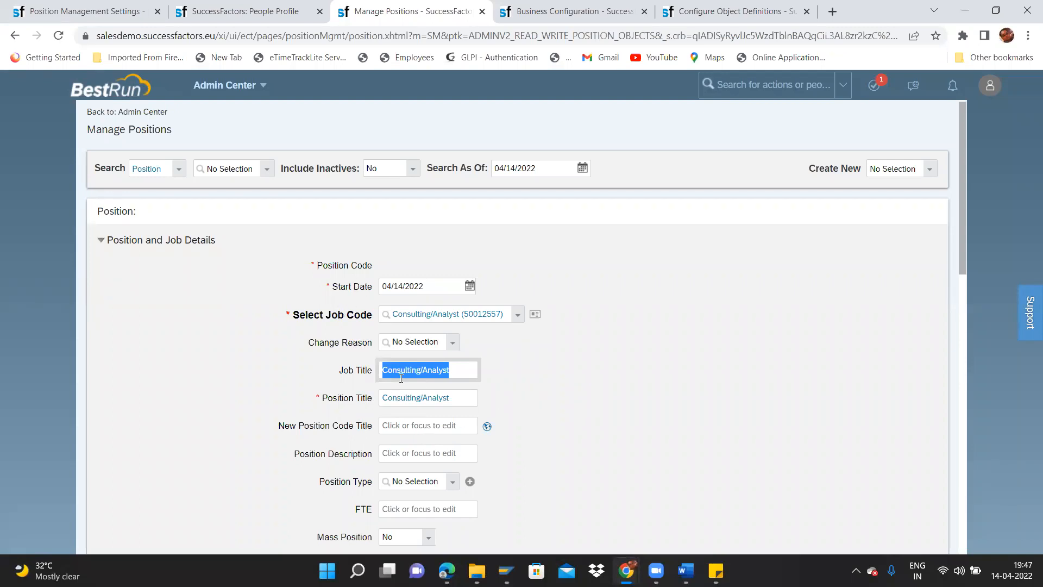
pyautogui.moveTo(963, 242); pyautogui.dragTo(978, 348)
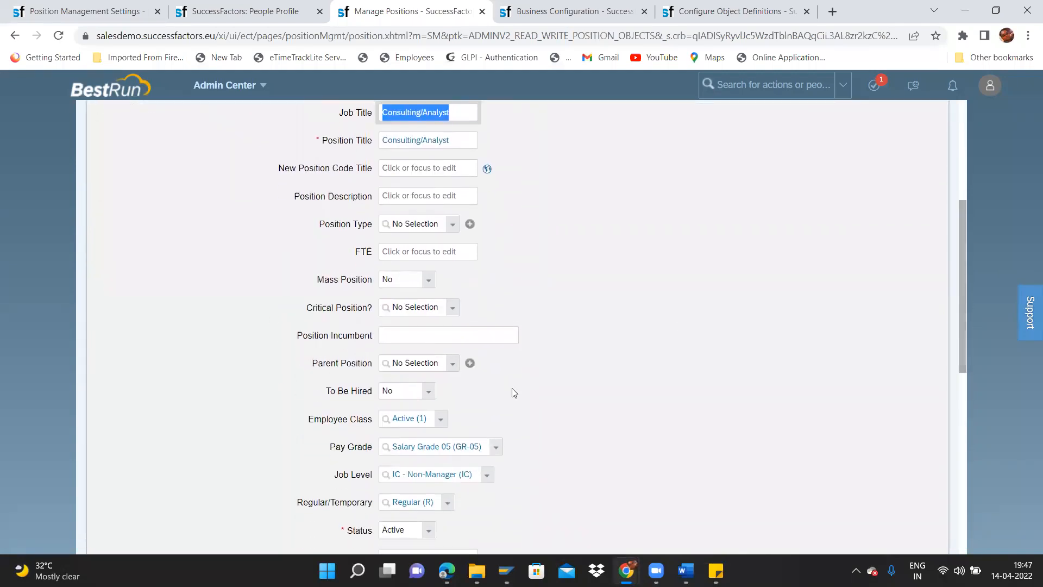
pyautogui.click(391, 472)
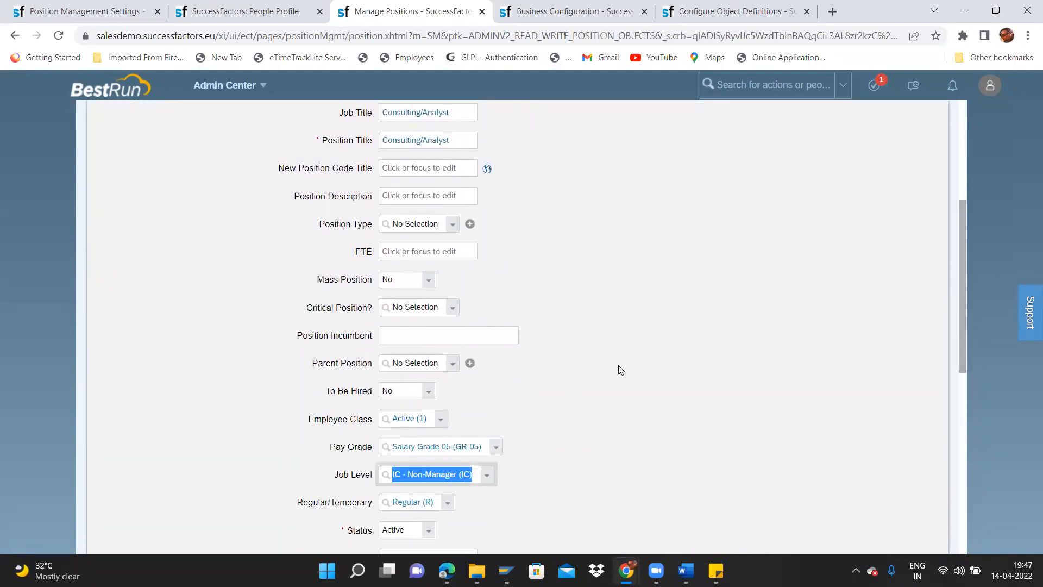
pyautogui.hotkey('alt', 'Tab')
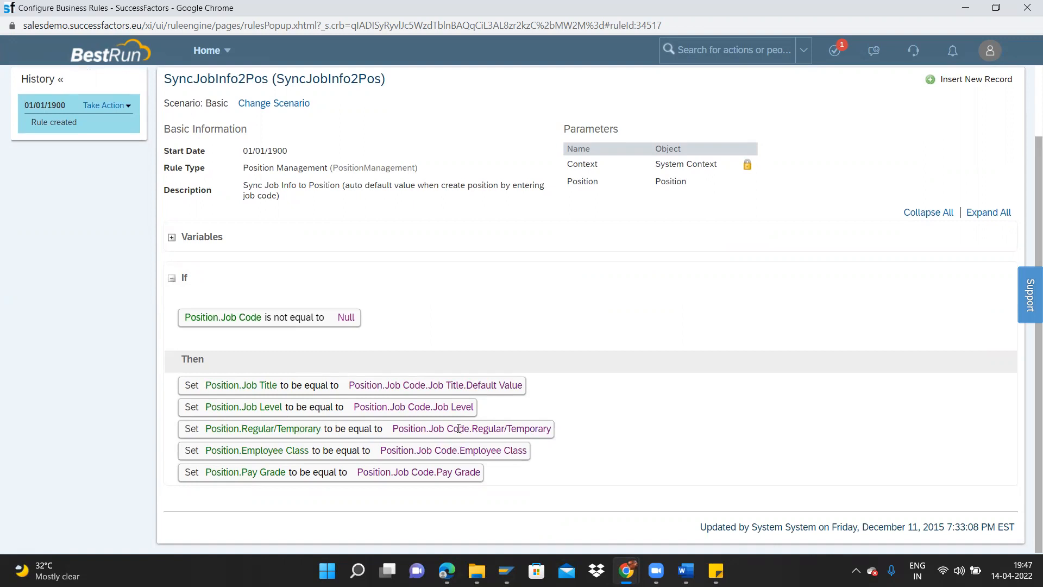
pyautogui.moveTo(434, 429); pyautogui.dragTo(473, 428)
pyautogui.hotkey('alt', 'Tab')
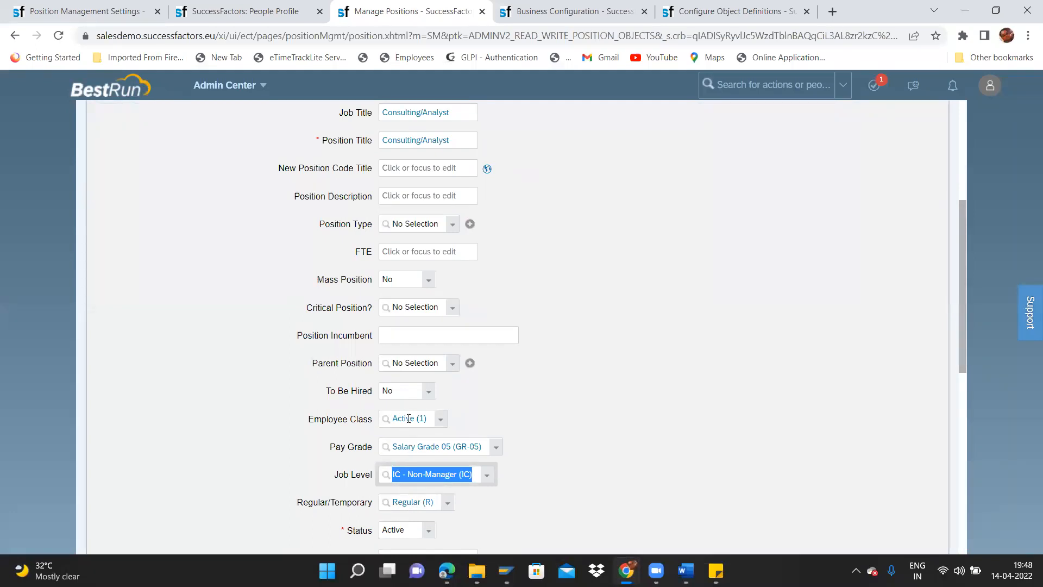
pyautogui.click(394, 445)
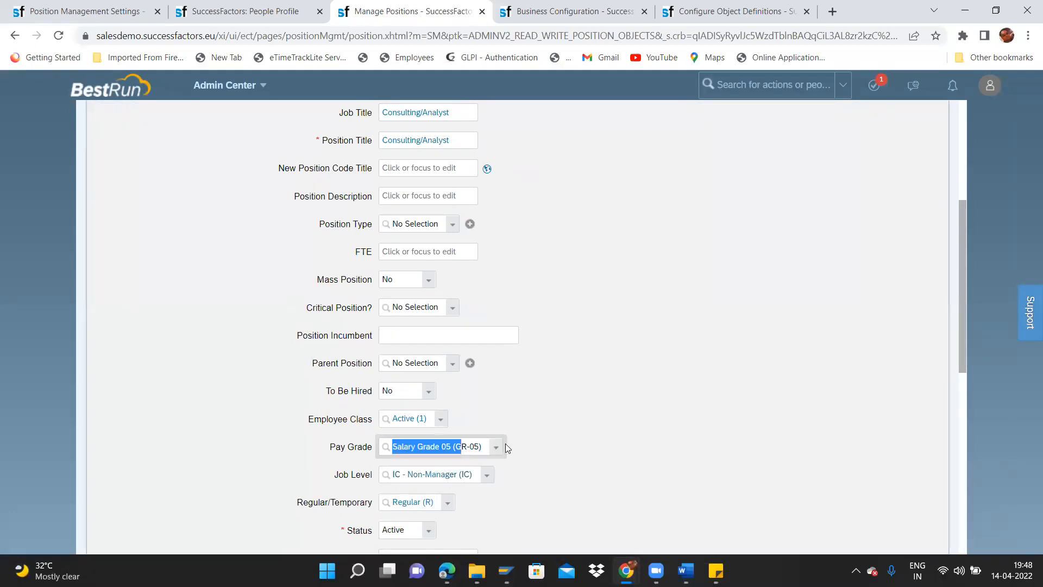
pyautogui.moveTo(957, 335); pyautogui.dragTo(972, 402)
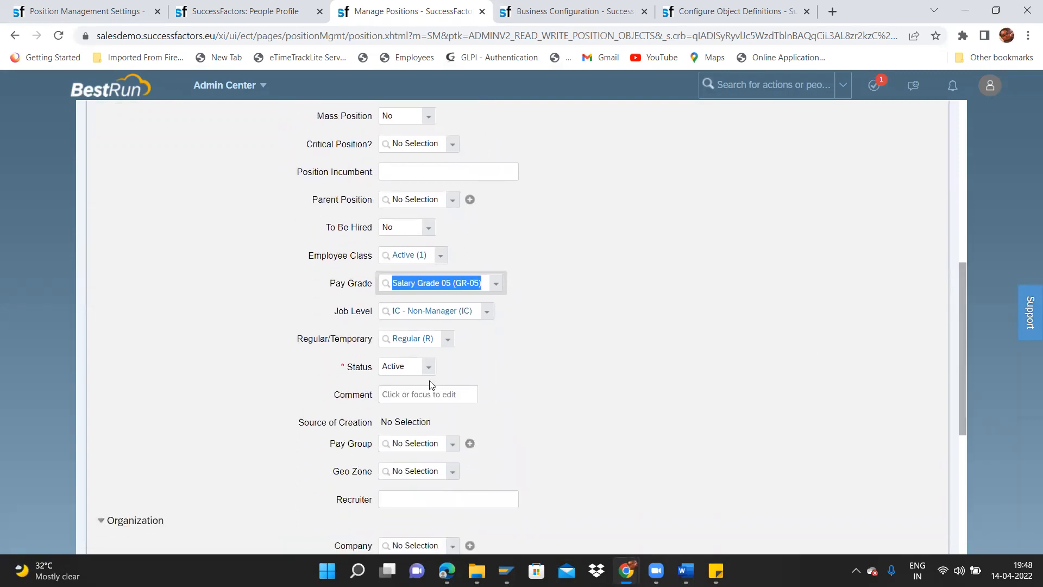
pyautogui.hotkey('alt', 'Tab')
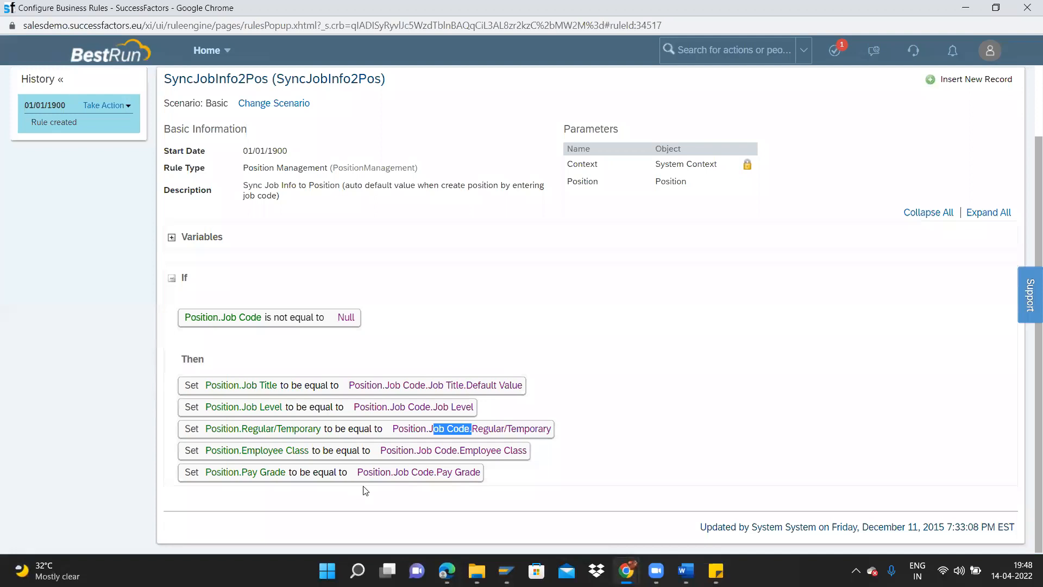
pyautogui.hotkey('alt', 'Tab')
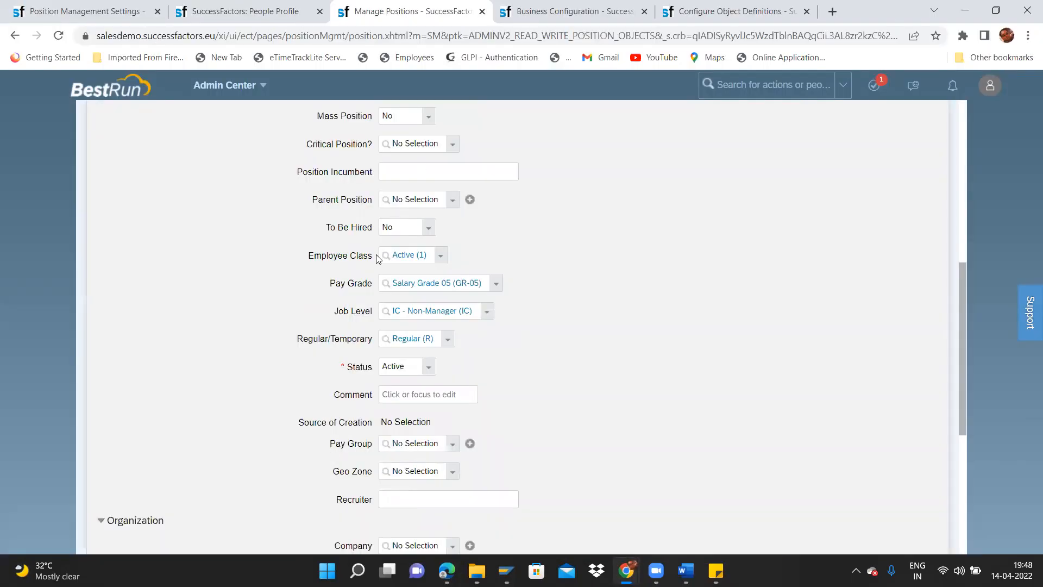
pyautogui.hotkey('alt', 'Tab')
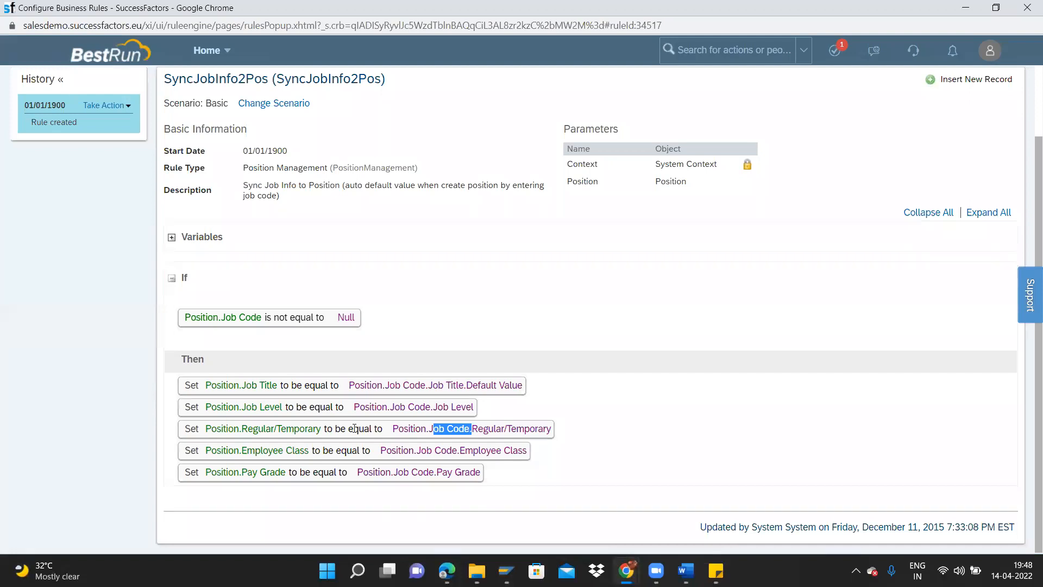
pyautogui.hotkey('alt', 'Tab')
pyautogui.moveTo(328, 227); pyautogui.dragTo(373, 227)
pyautogui.hotkey('alt', 'Tab')
pyautogui.hotkey('alt', 'Tab')
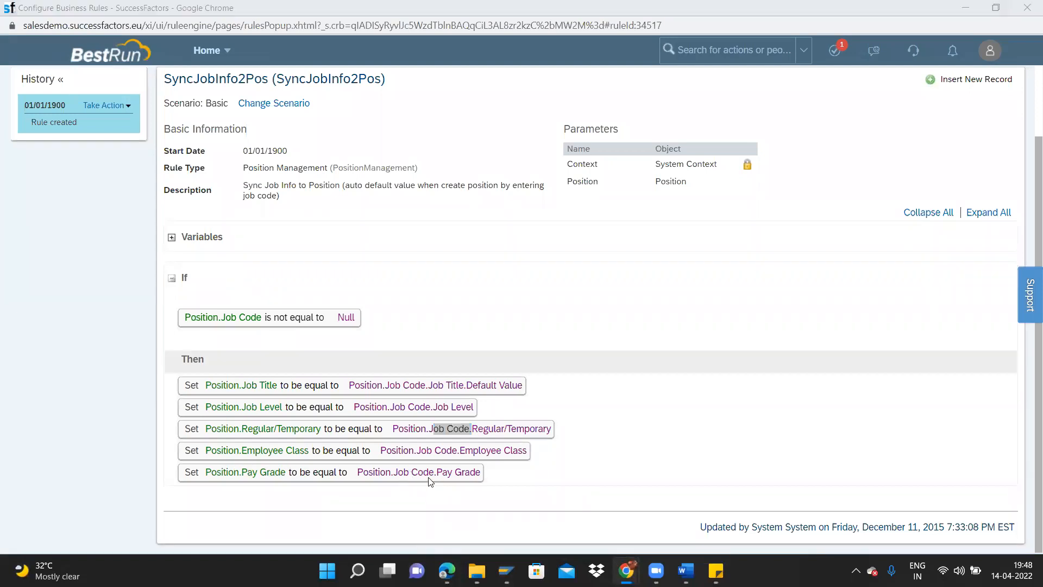
pyautogui.moveTo(966, 377); pyautogui.dragTo(967, 355)
pyautogui.click(401, 270)
pyautogui.moveTo(965, 387); pyautogui.dragTo(968, 295)
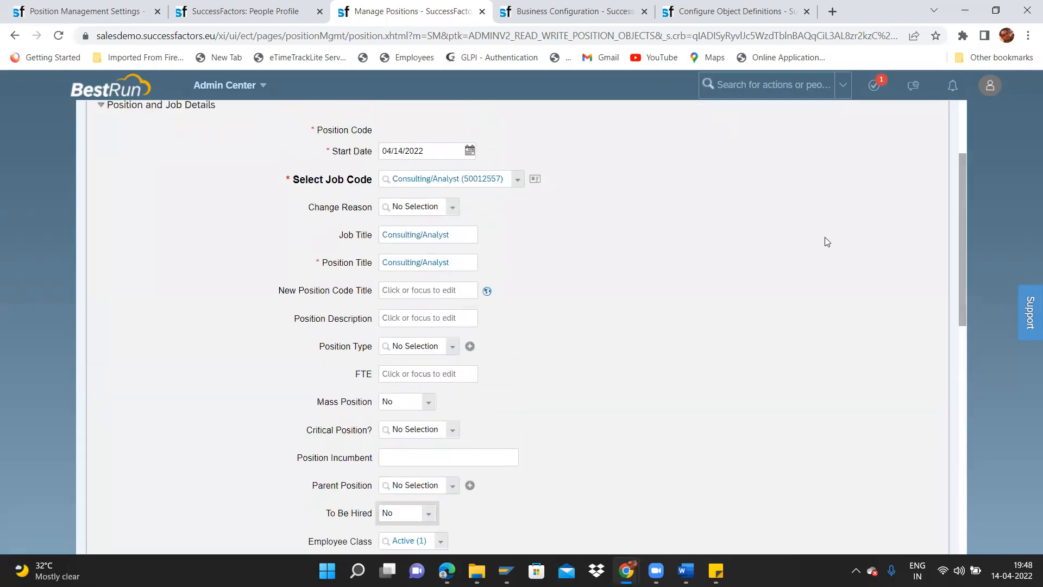
# Step: Set the position's change reason to New Position and check that To Be Hired is Yes
pyautogui.click(449, 215)
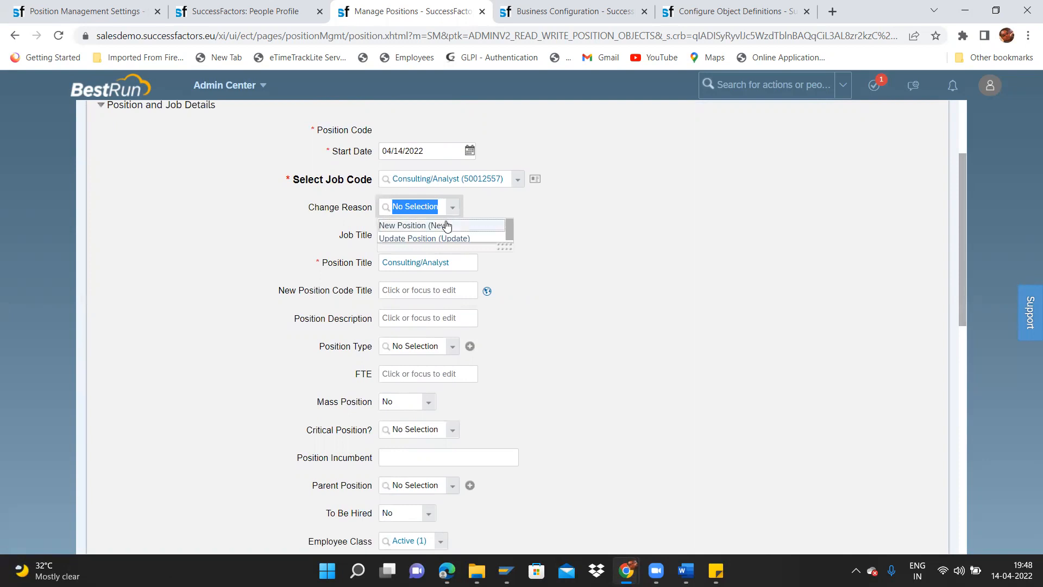
pyautogui.click(447, 223)
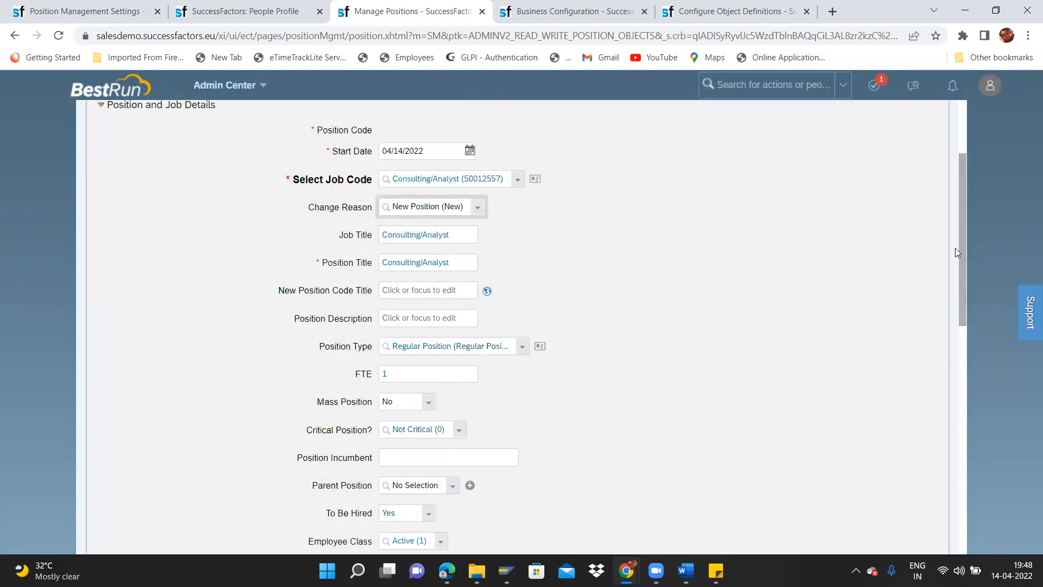
pyautogui.scroll(-5, 961, 301)
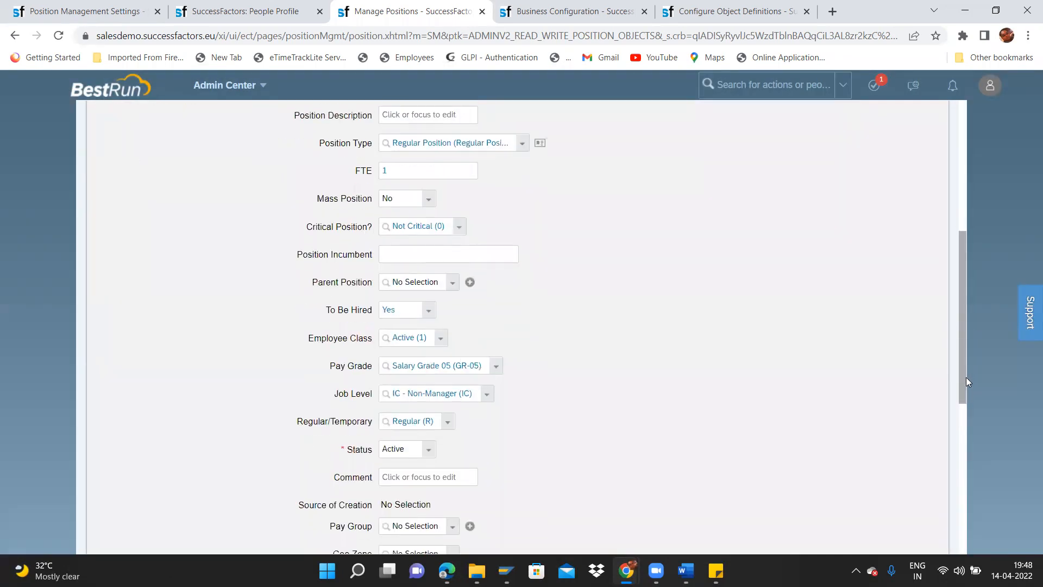
pyautogui.moveTo(965, 407); pyautogui.dragTo(964, 414)
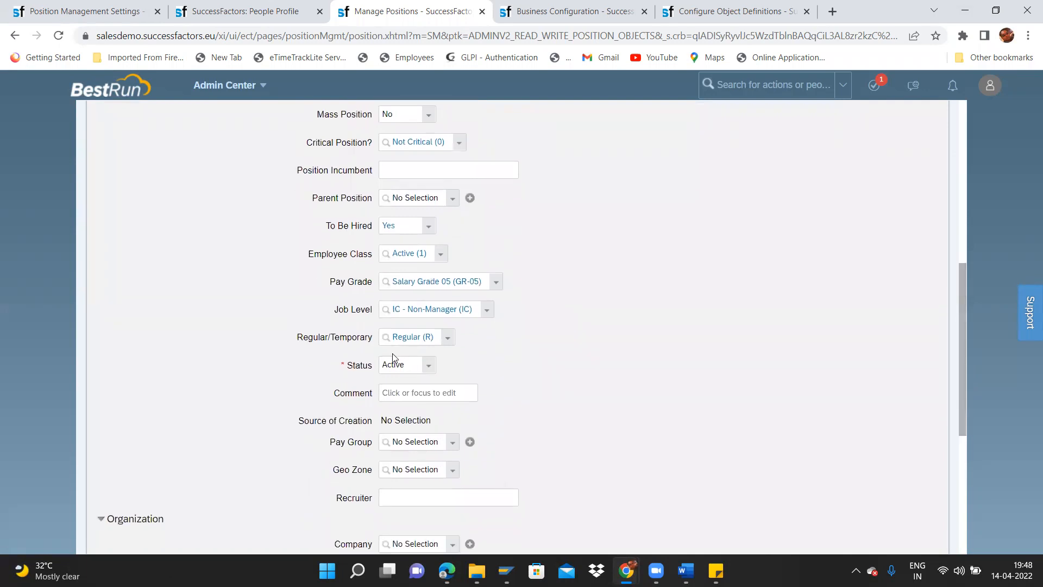
pyautogui.click(352, 223)
# Step: Go back to the Position Management Settings Synchronization options
pyautogui.hotkey('alt', 'Tab')
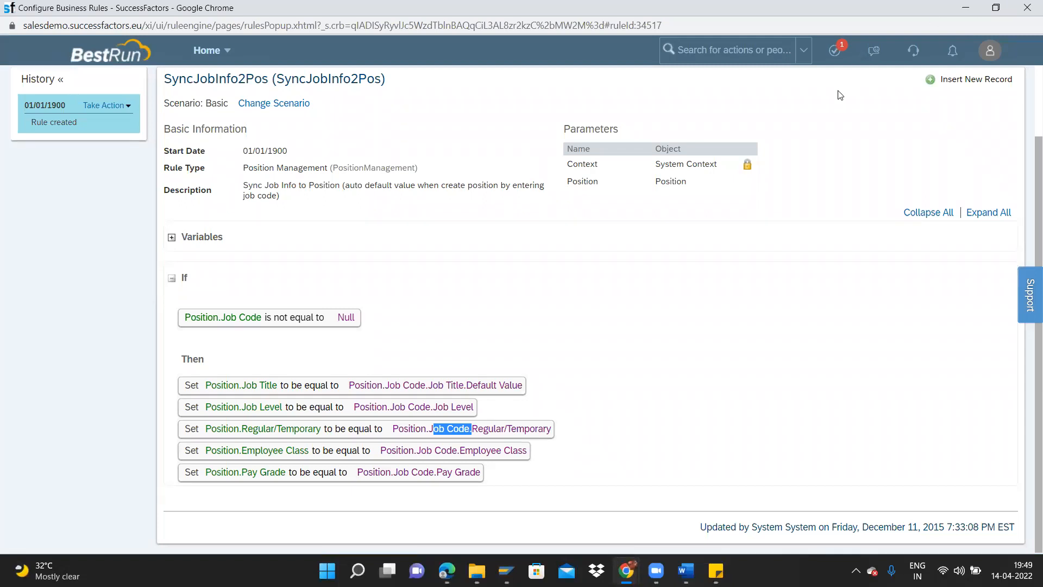
pyautogui.hotkey('alt', 'Tab')
pyautogui.hotkey('alt', 'Tab')
pyautogui.hotkey('alt', 'Tab')
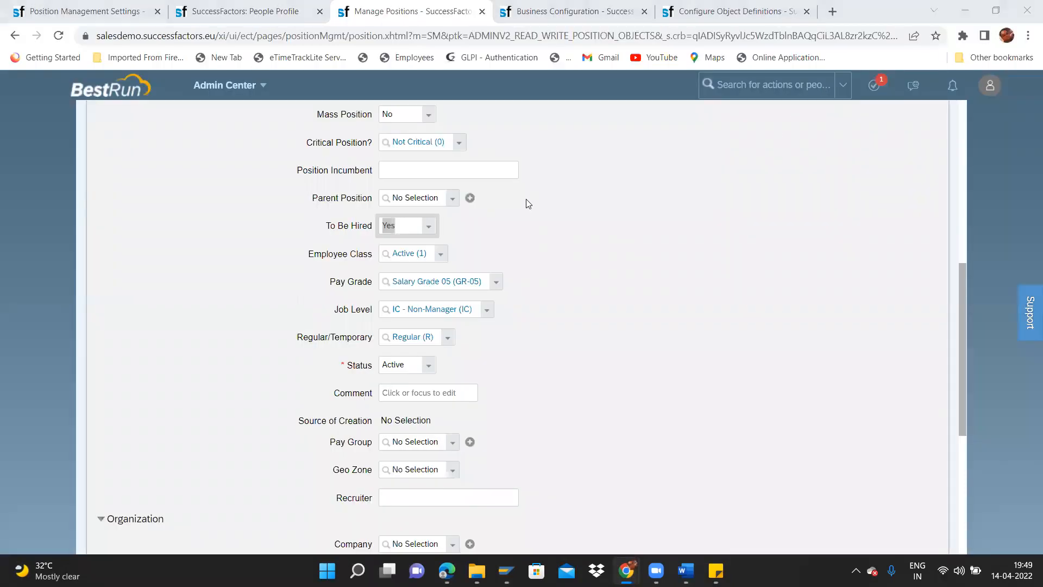
pyautogui.click(84, 8)
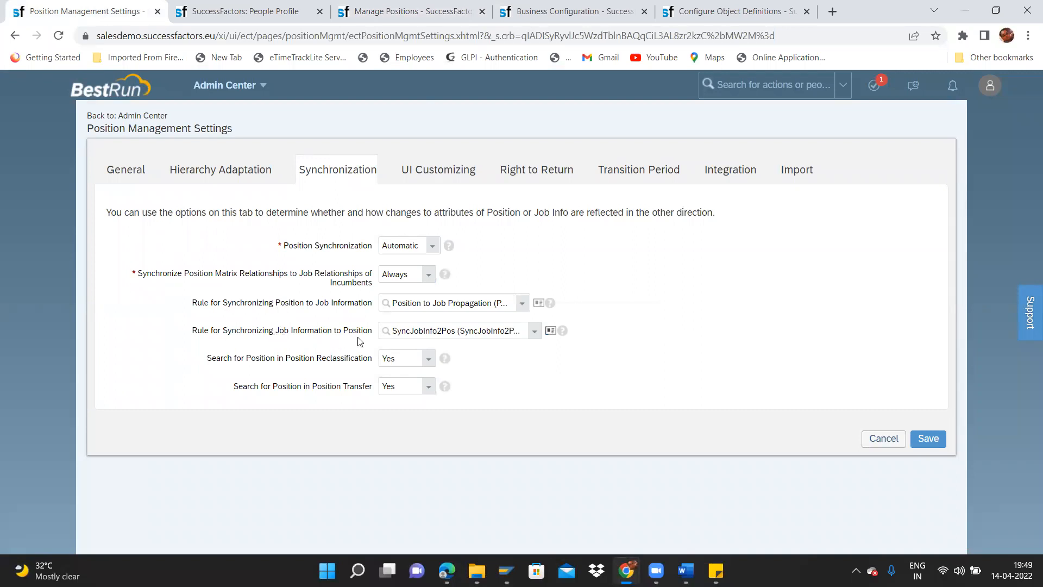
# Step: Glance at the pending job change, then point out SyncJobInfo2Pos as the Job Information to Position rule
pyautogui.click(246, 12)
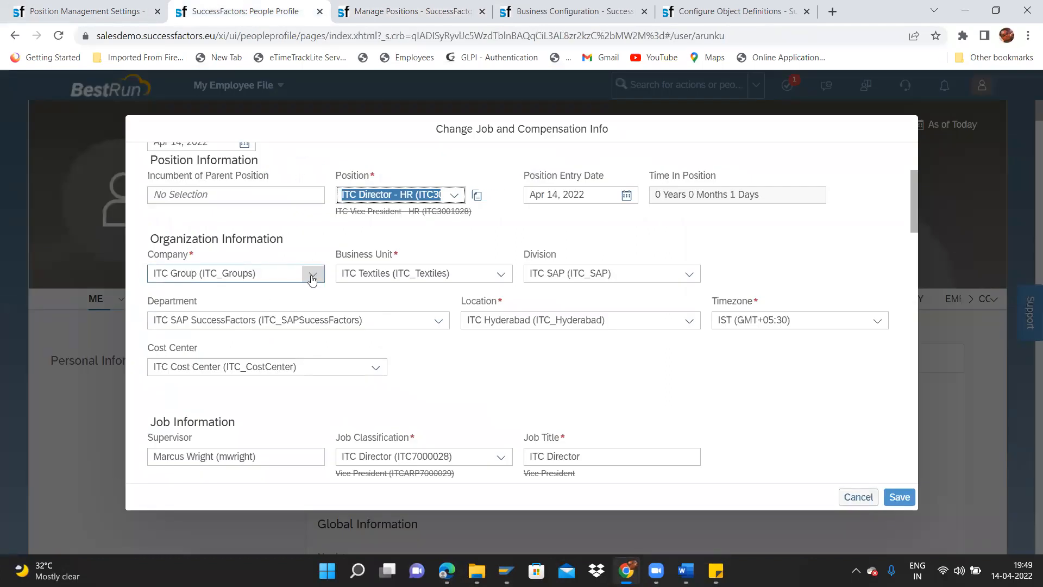
pyautogui.click(97, 6)
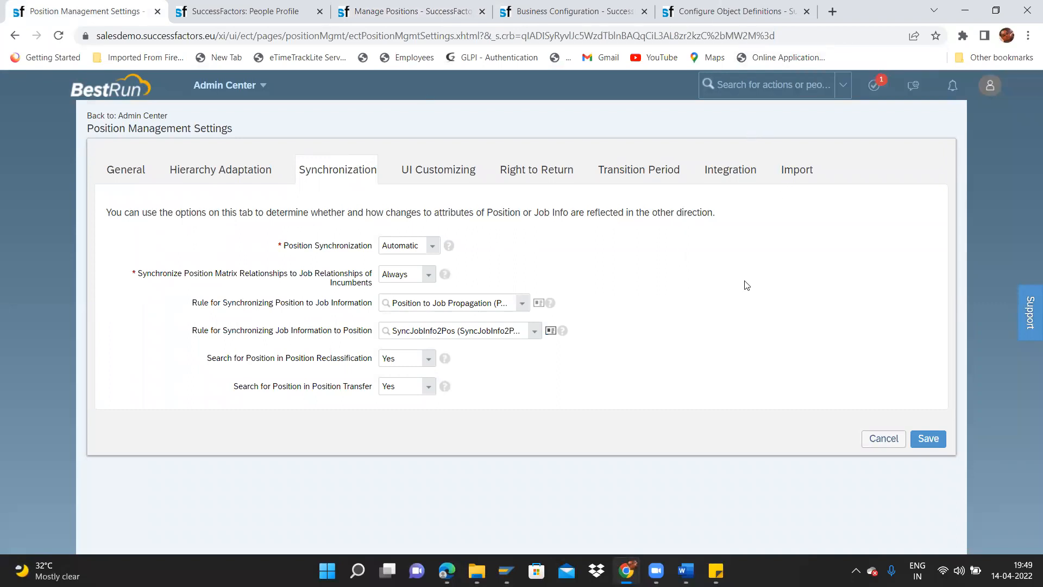
pyautogui.click(389, 332)
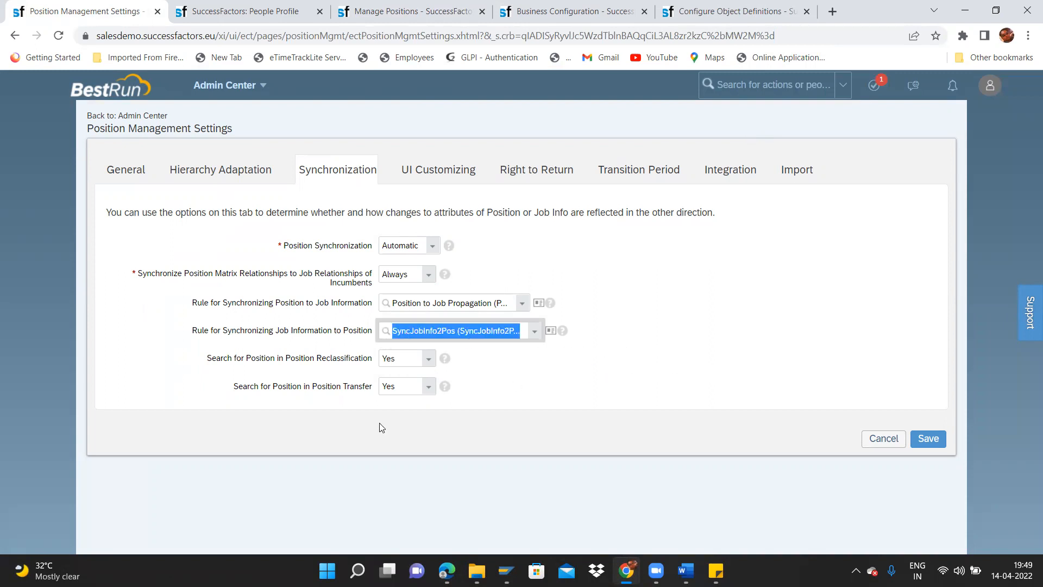
pyautogui.click(548, 408)
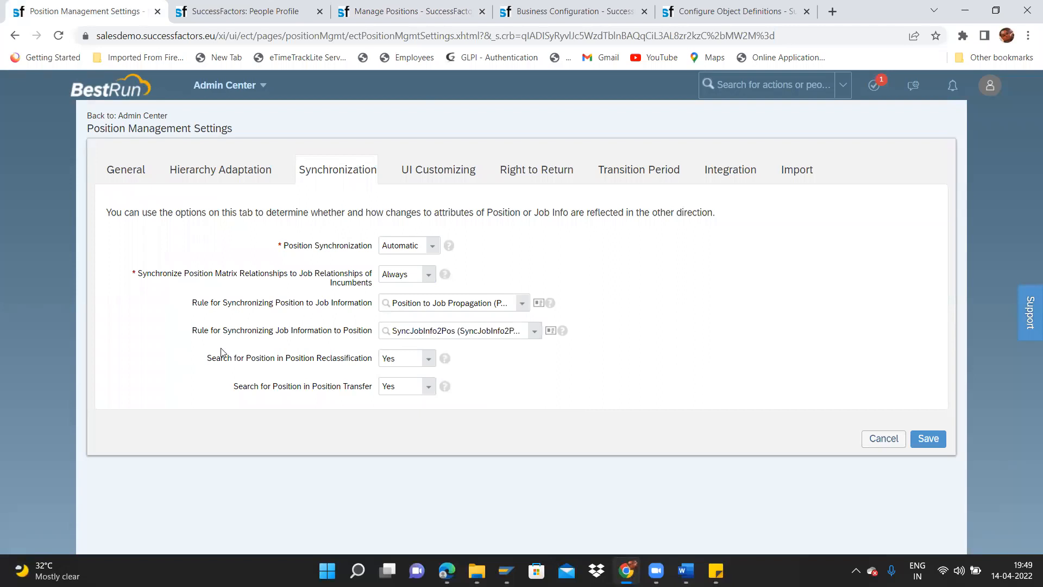
# Step: Highlight the Position Reclassification and Transfer search settings and review the Reclassification help, keeping Yes
pyautogui.moveTo(206, 360); pyautogui.dragTo(382, 366)
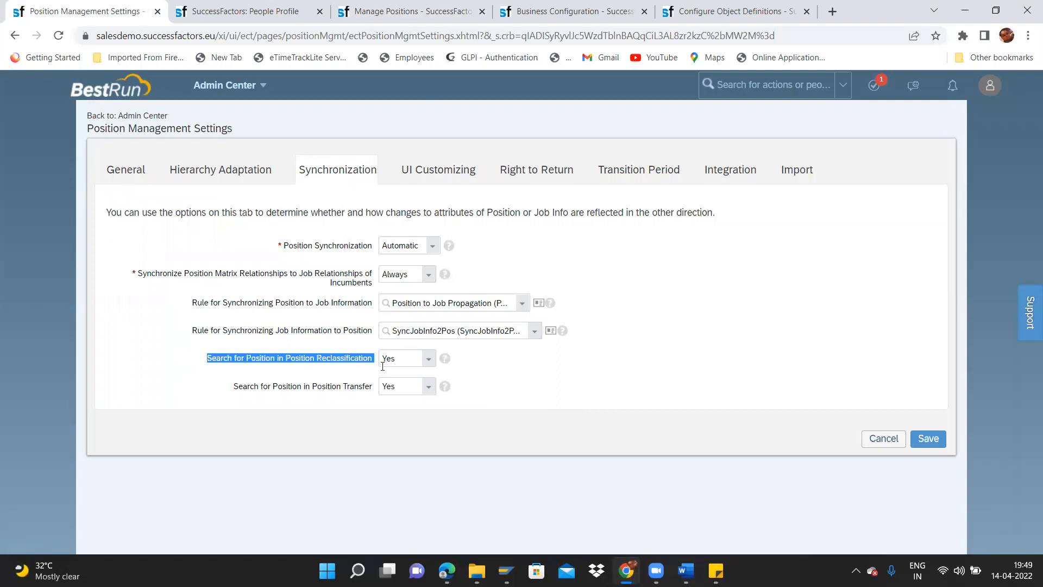
pyautogui.moveTo(311, 387); pyautogui.dragTo(375, 398)
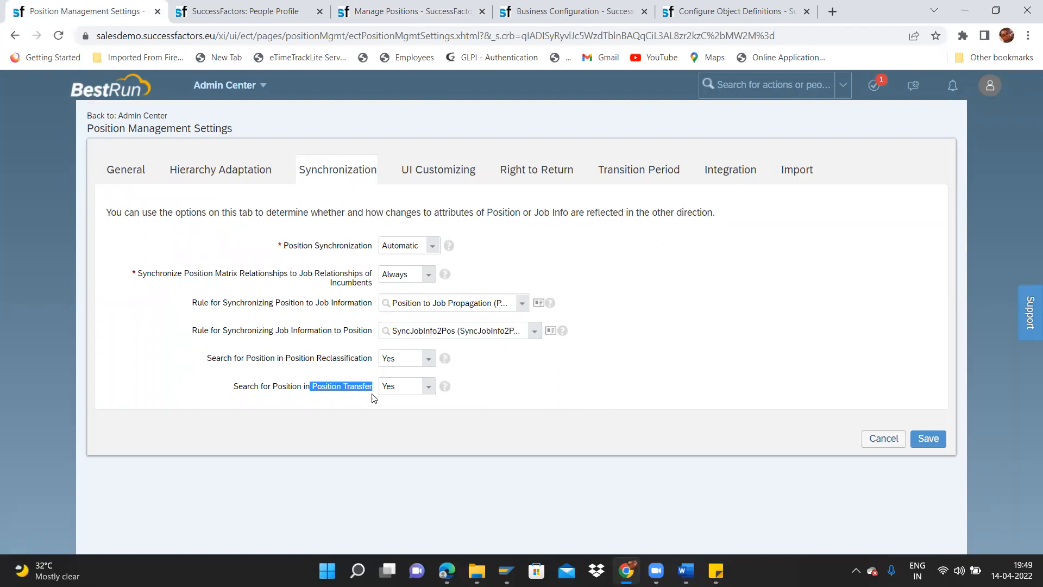
pyautogui.moveTo(284, 358); pyautogui.dragTo(375, 363)
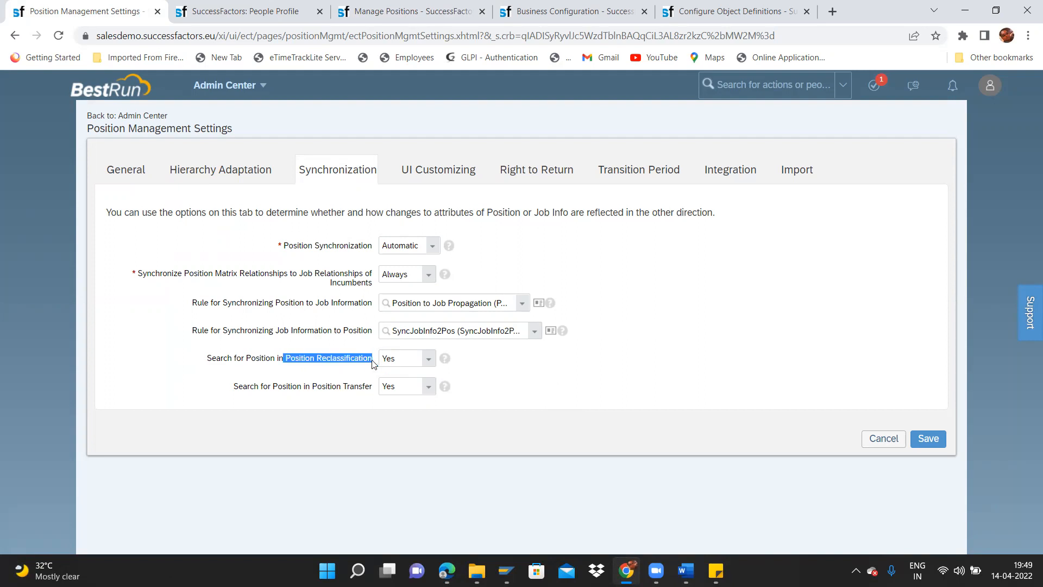
pyautogui.moveTo(311, 387); pyautogui.dragTo(378, 393)
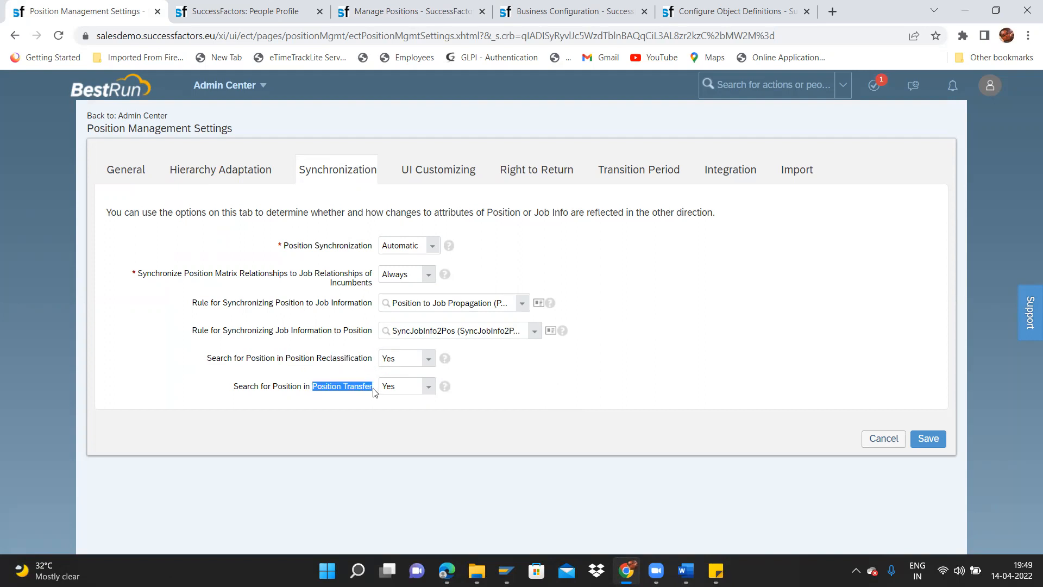
pyautogui.click(359, 401)
pyautogui.click(429, 363)
pyautogui.click(490, 362)
pyautogui.moveTo(446, 360)
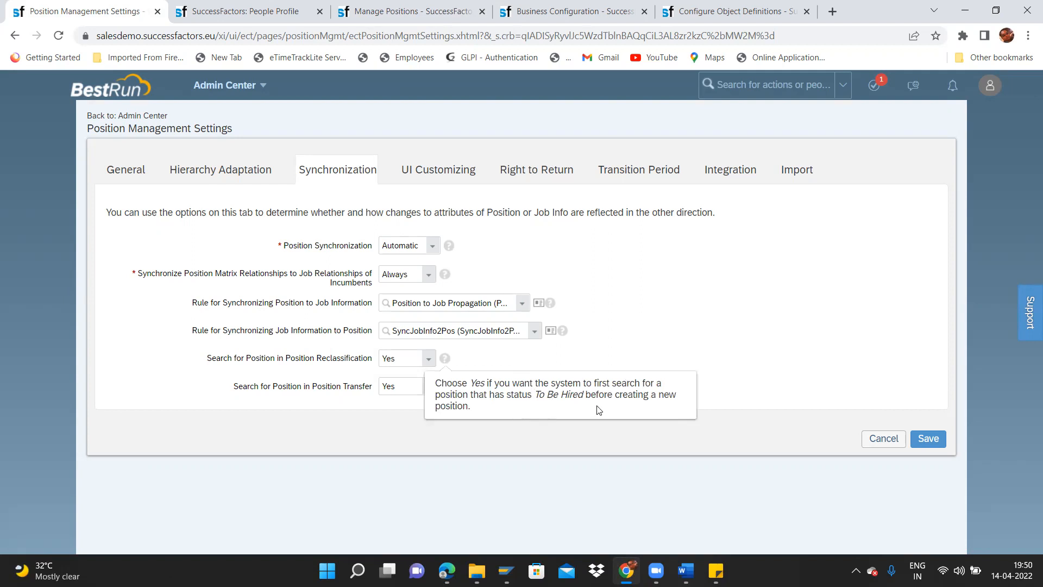
pyautogui.click(646, 321)
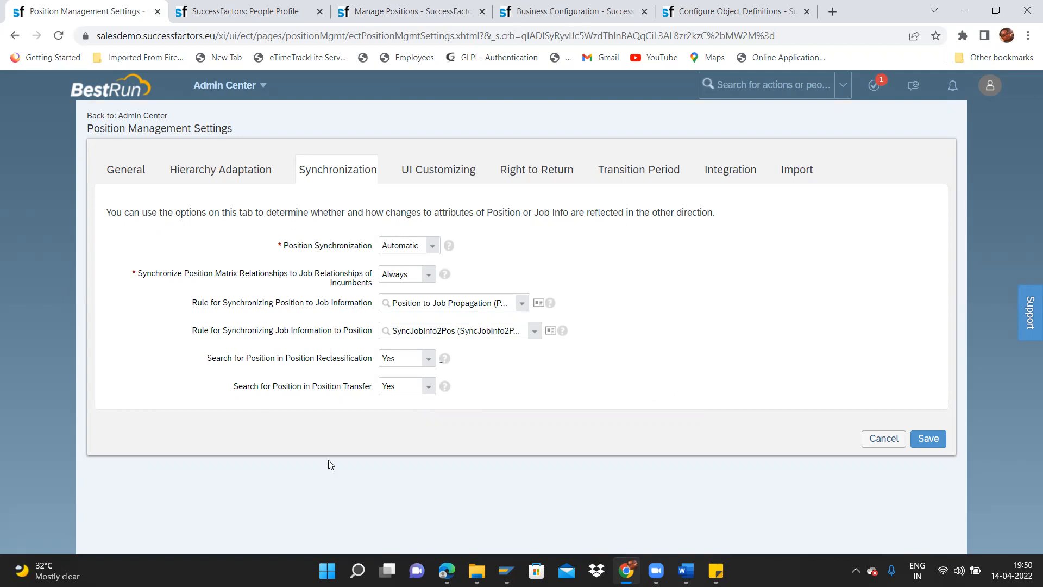
# Step: Recheck the Reclassification and Transfer search values, then move to UI Customizing
pyautogui.click(398, 357)
pyautogui.click(384, 359)
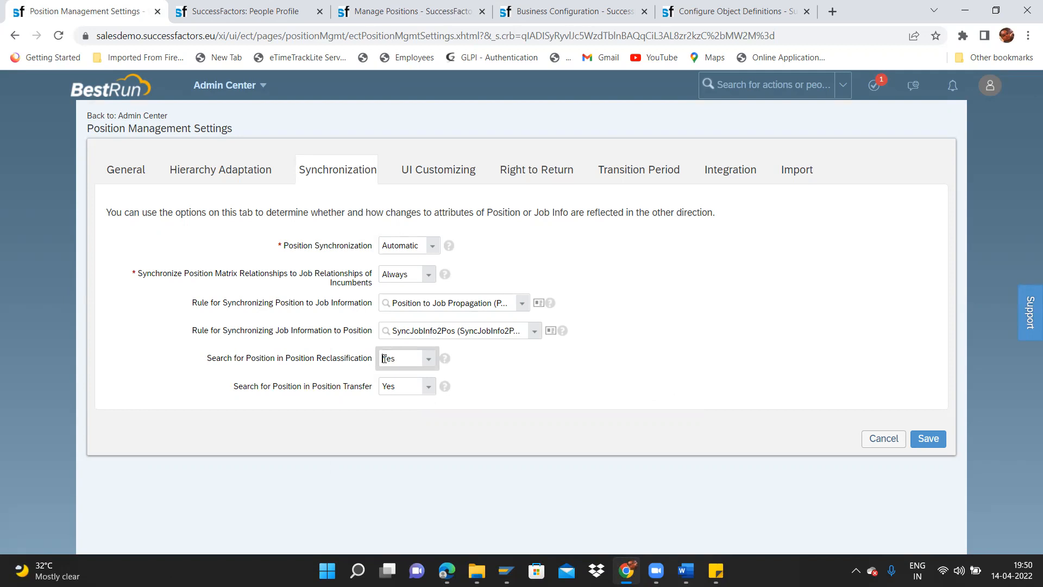
pyautogui.click(382, 386)
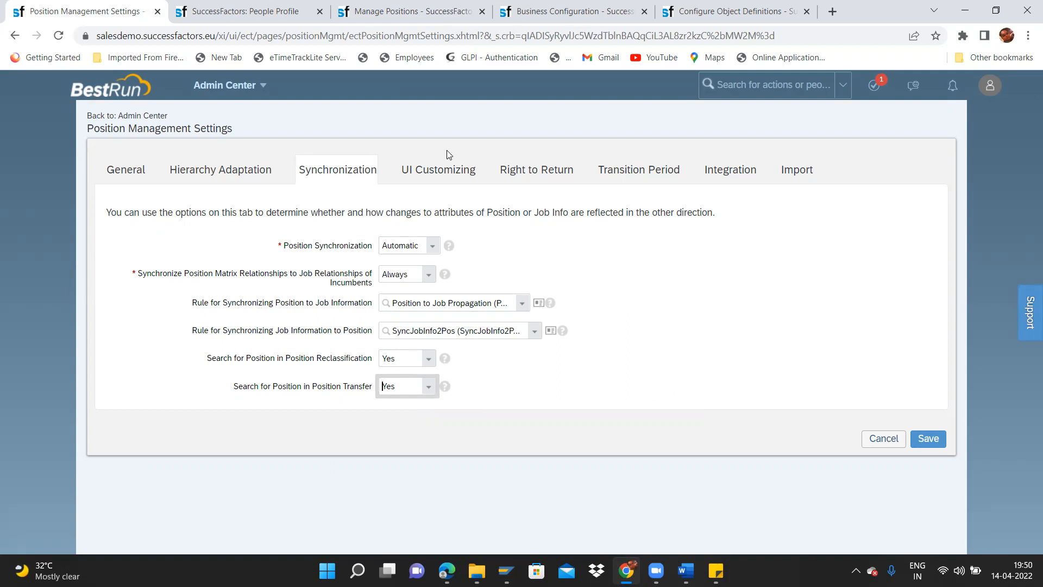
pyautogui.click(424, 169)
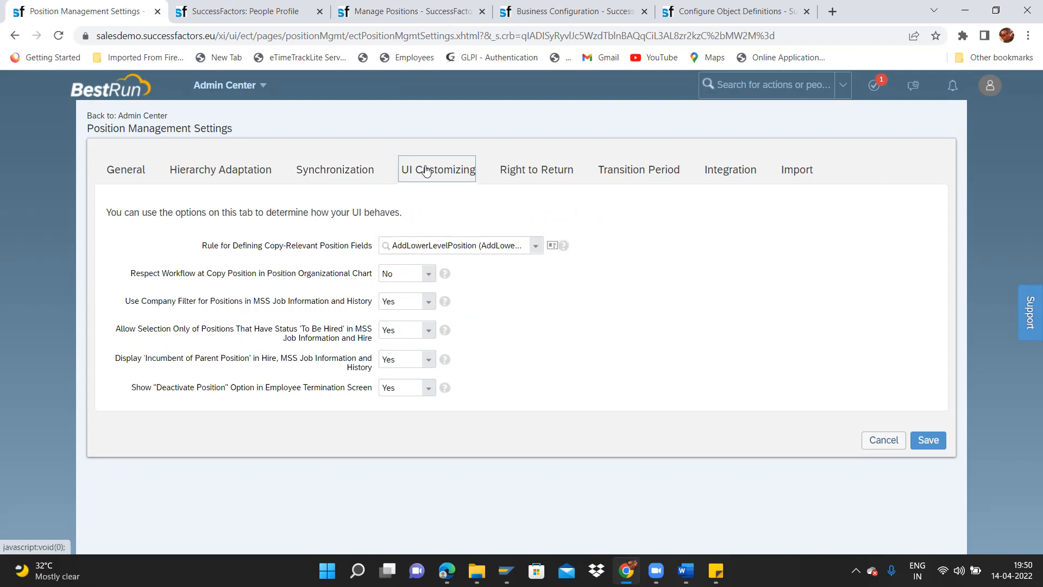
# Step: Highlight AddLowerLevelPosition as the rule for copy-relevant position fields
pyautogui.moveTo(395, 245); pyautogui.dragTo(517, 245)
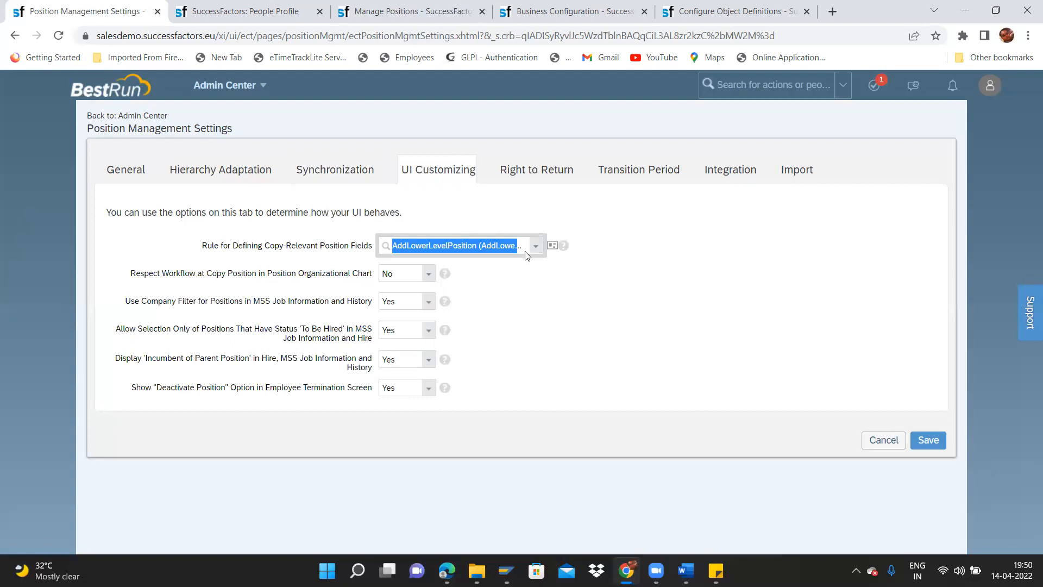
pyautogui.click(479, 251)
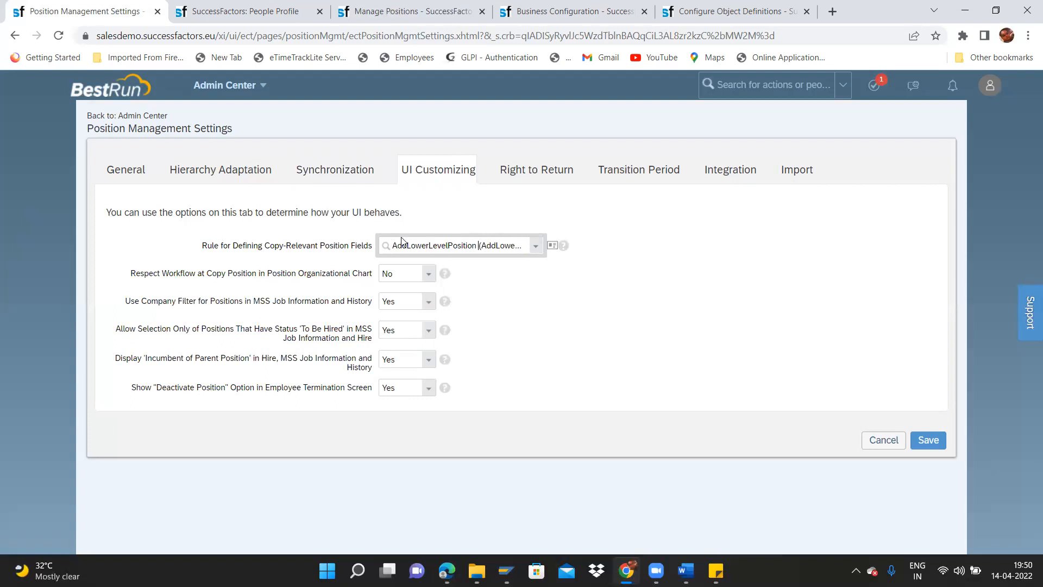
pyautogui.moveTo(394, 245); pyautogui.dragTo(553, 239)
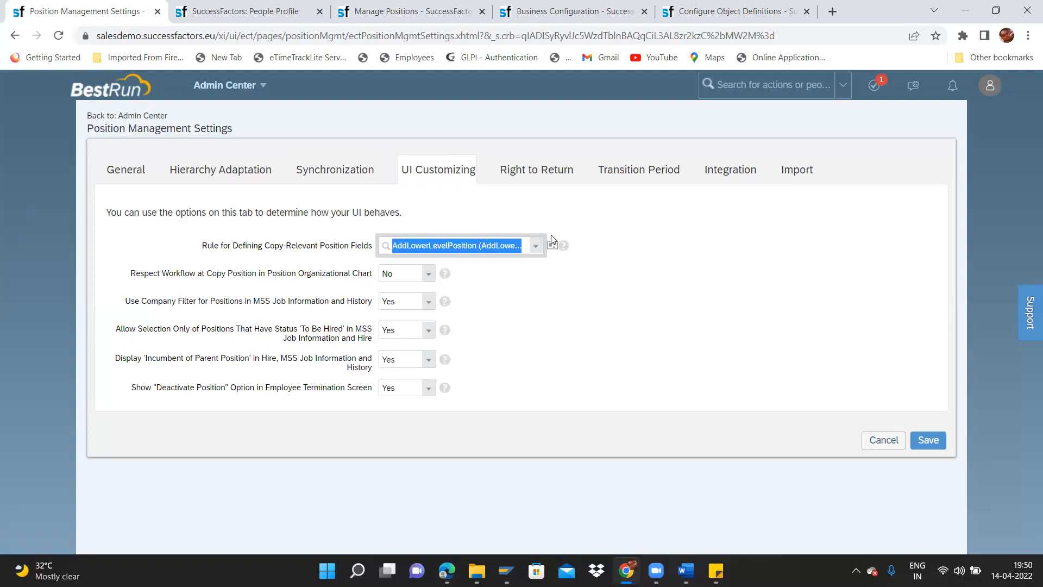
# Step: Compare the Copy-Relevant setting with the job form, then cancel the Job and Compensation change
pyautogui.click(241, 10)
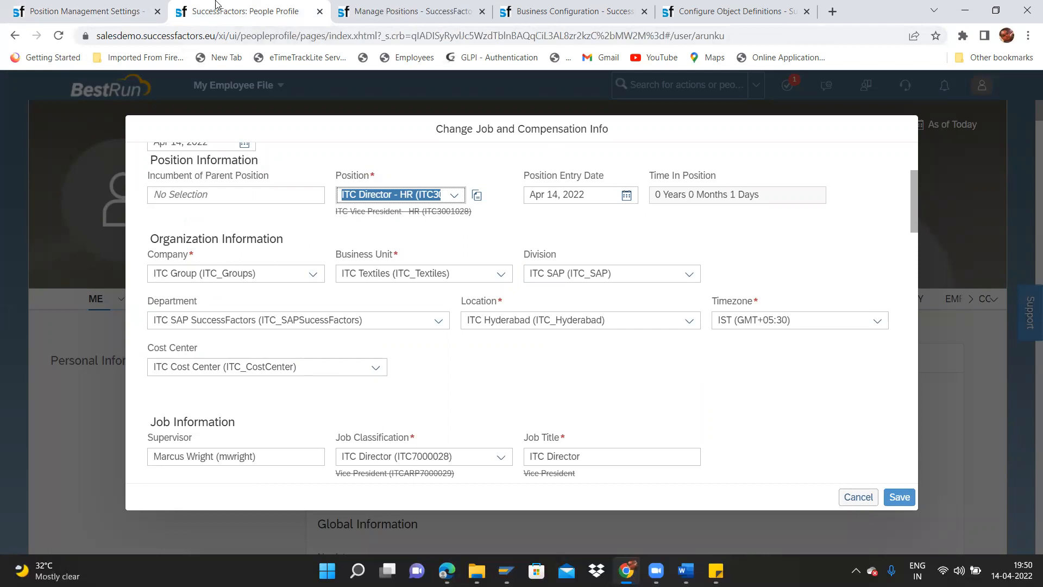
pyautogui.click(103, 16)
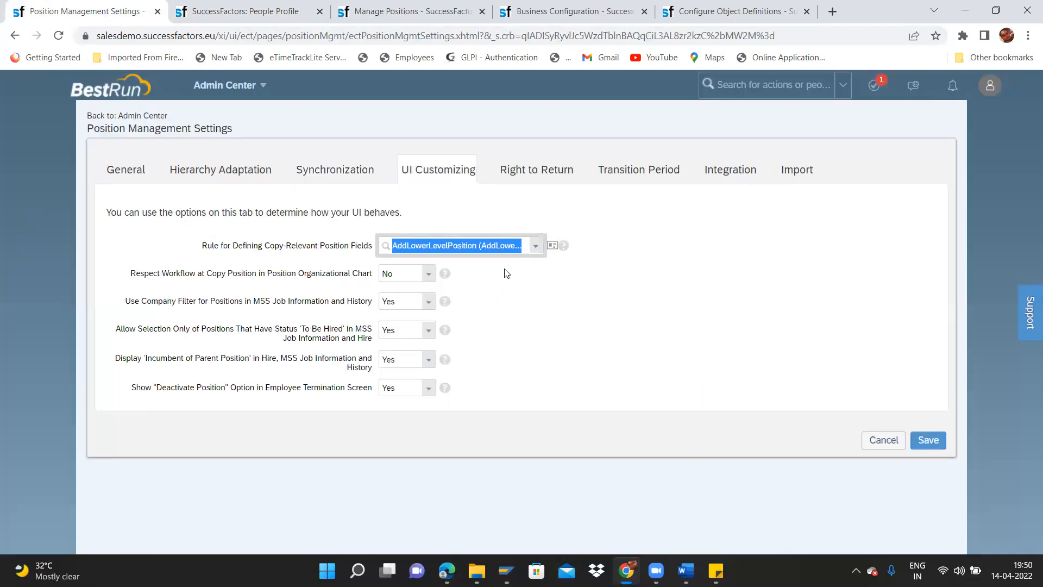
pyautogui.moveTo(263, 245); pyautogui.dragTo(321, 247)
pyautogui.click(233, 10)
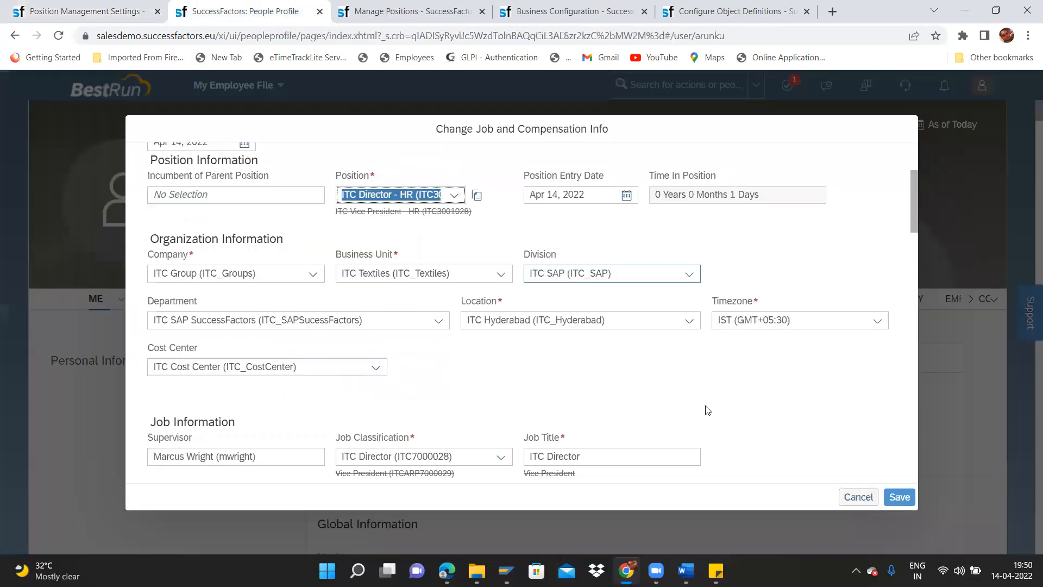
pyautogui.click(857, 499)
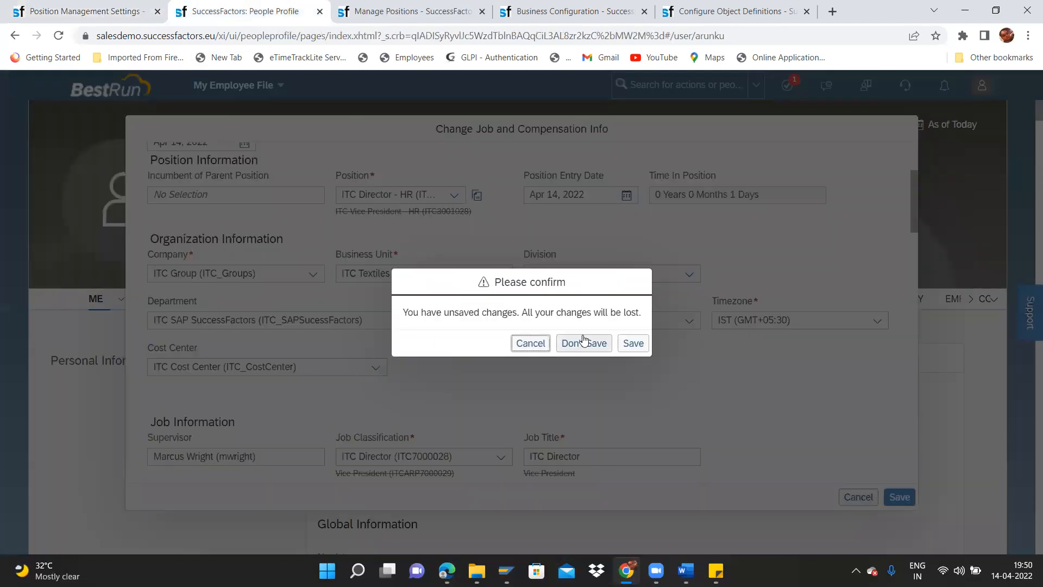
# Step: Discard the unsaved job change and open the Position Org Chart
pyautogui.click(584, 341)
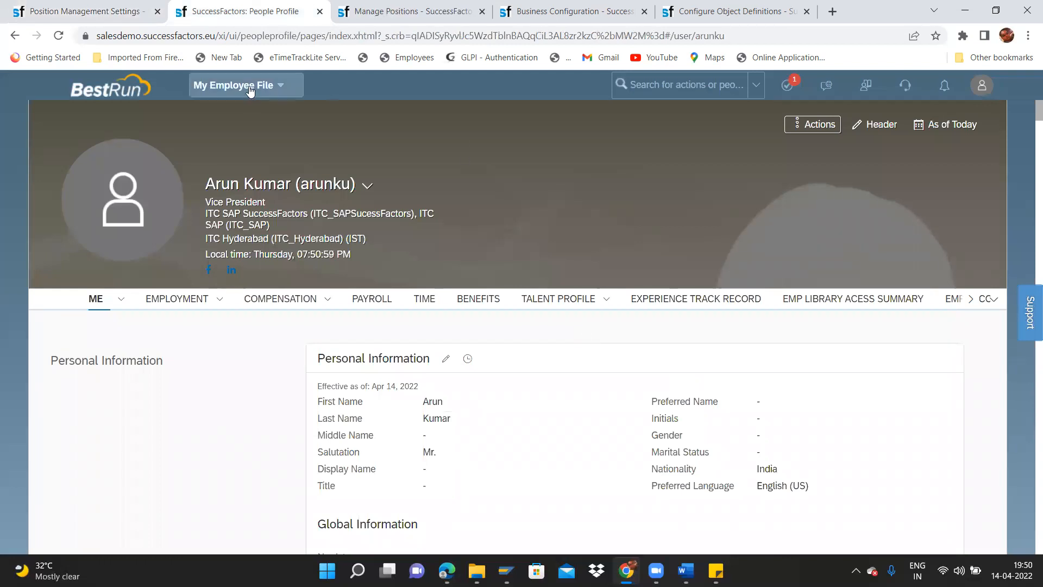
pyautogui.click(234, 85)
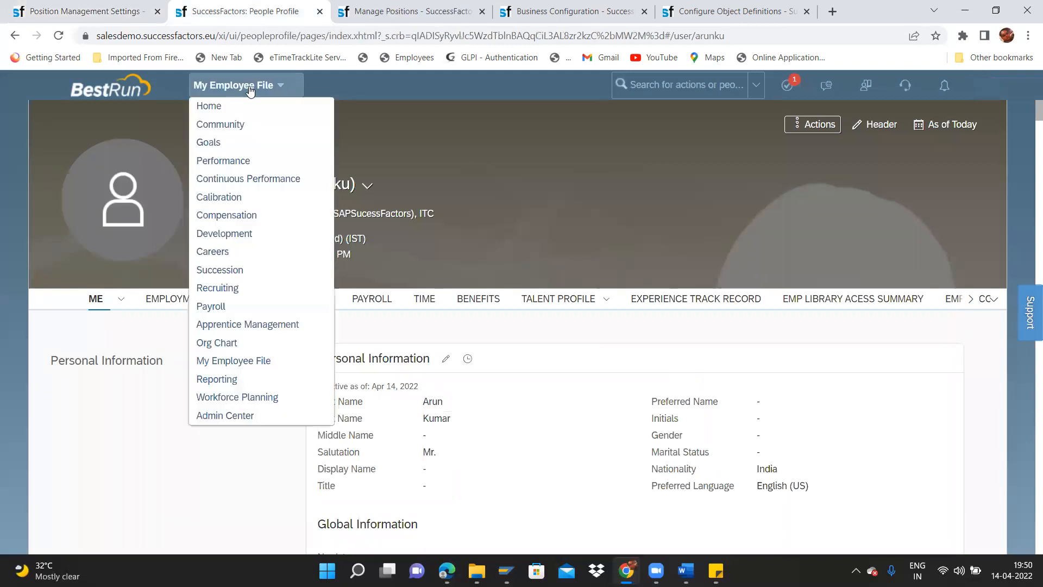
pyautogui.click(229, 344)
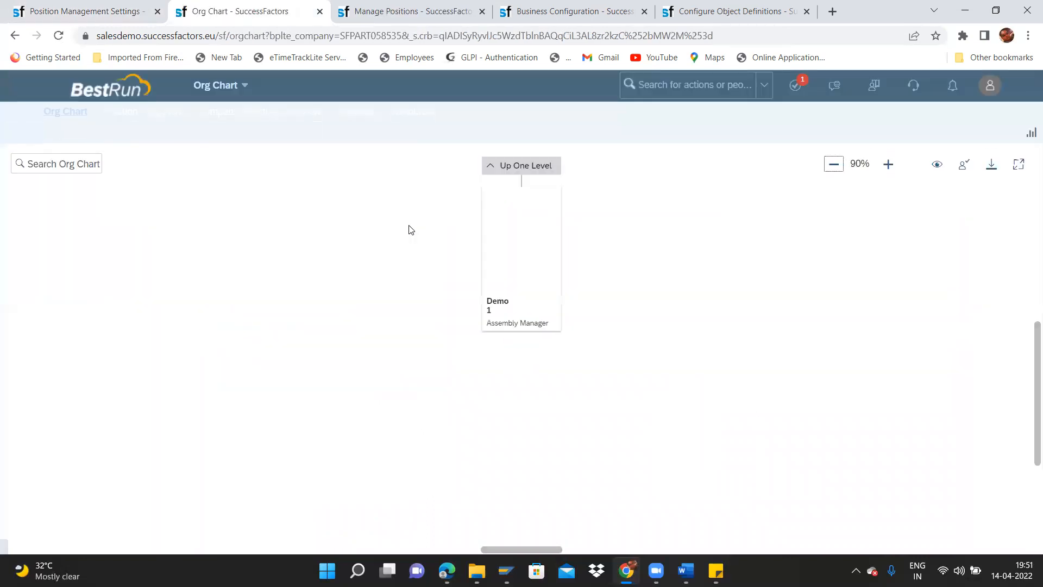
pyautogui.click(167, 116)
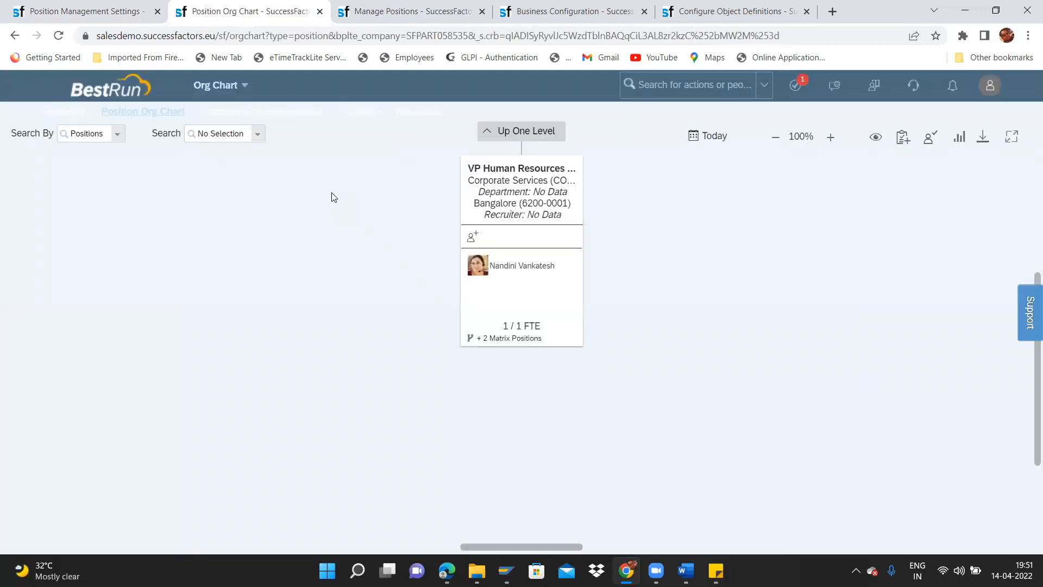
# Step: Start adding a lower-level position under VP Human Resources IN (3000321)
pyautogui.click(523, 200)
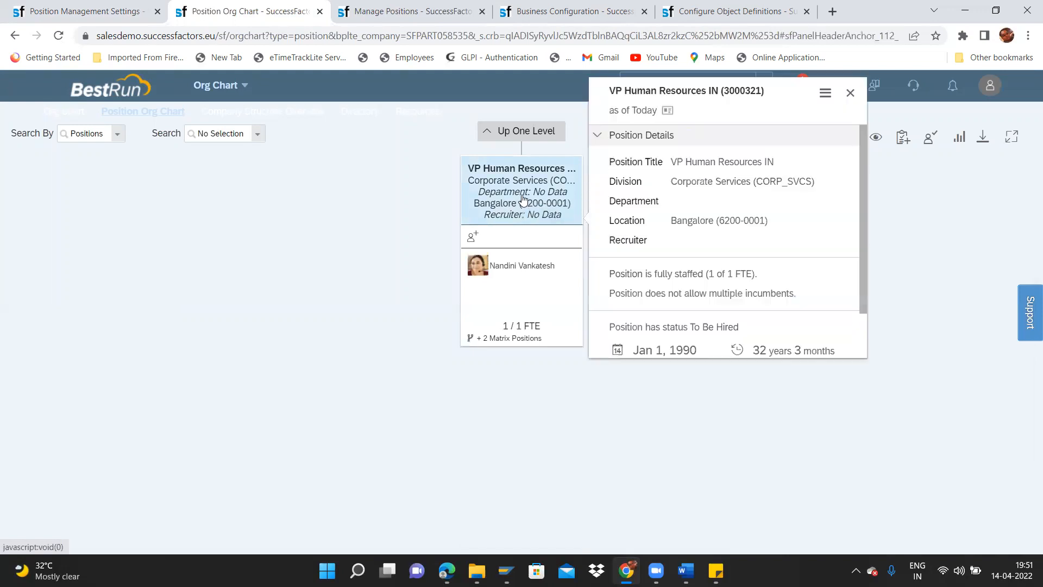
pyautogui.click(826, 95)
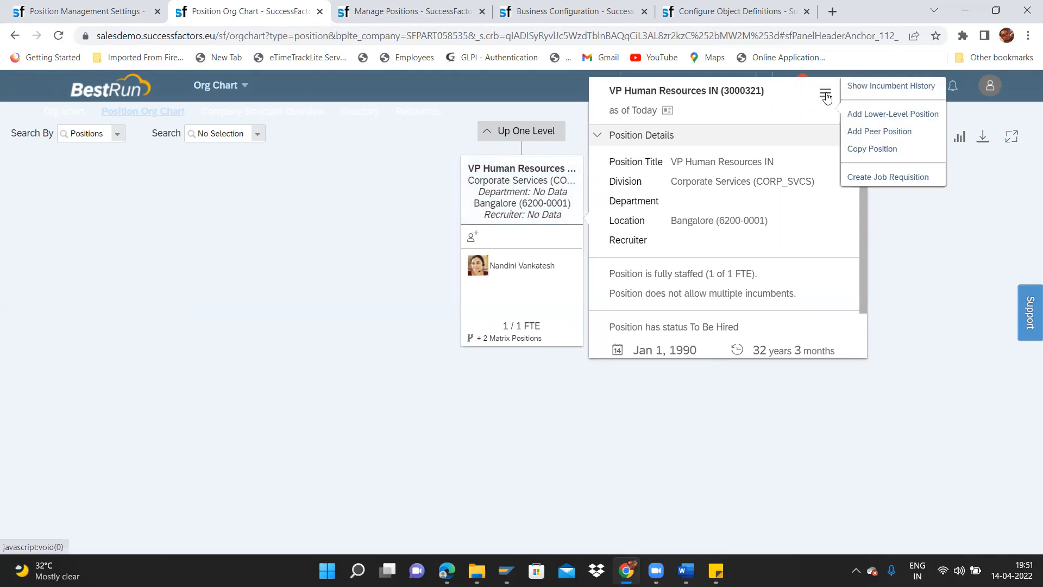
pyautogui.click(863, 115)
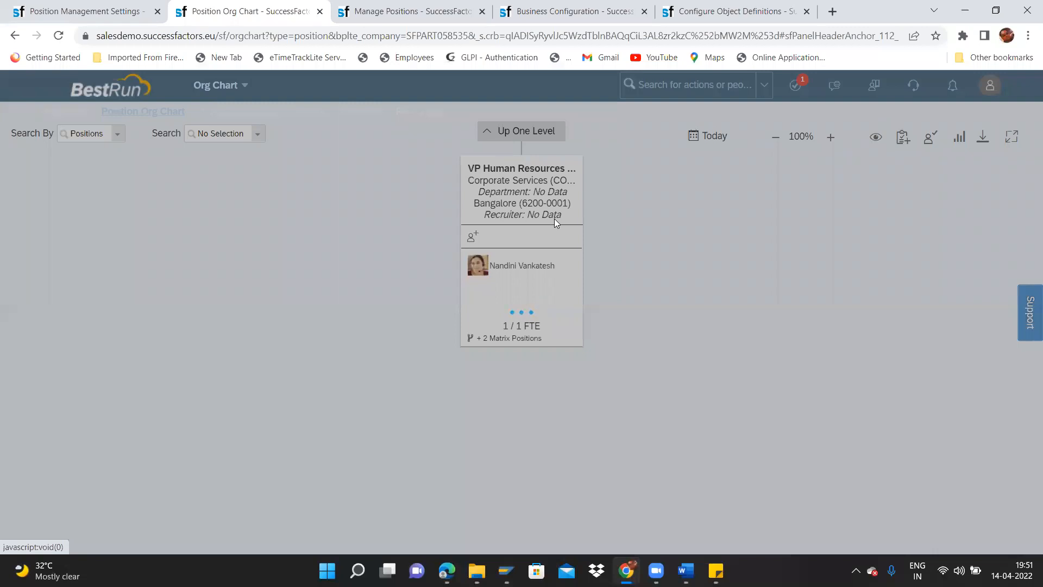
# Step: Review the prefilled Company BestRun India (4000), Business Unit and Cost Center, then return to settings
pyautogui.moveTo(680, 225); pyautogui.dragTo(681, 248)
pyautogui.scroll(-5, 657, 380)
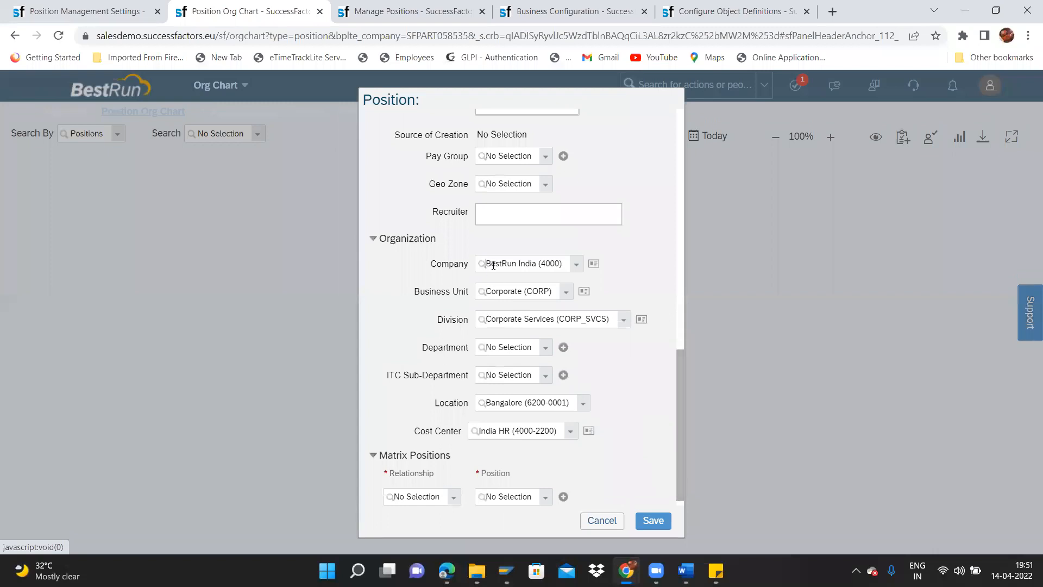
pyautogui.click(493, 265)
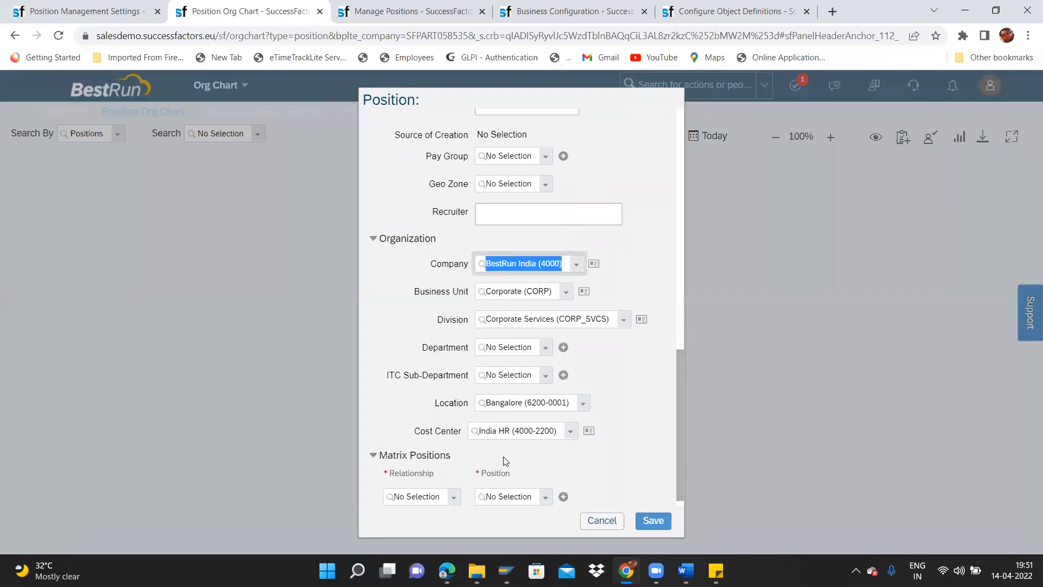
pyautogui.click(479, 430)
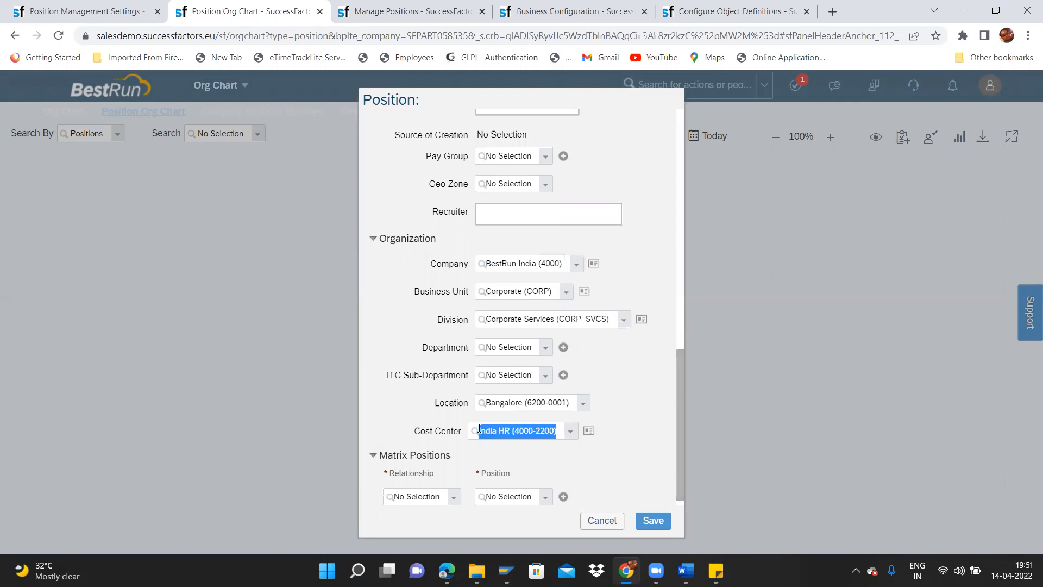
pyautogui.moveTo(485, 267); pyautogui.dragTo(539, 324)
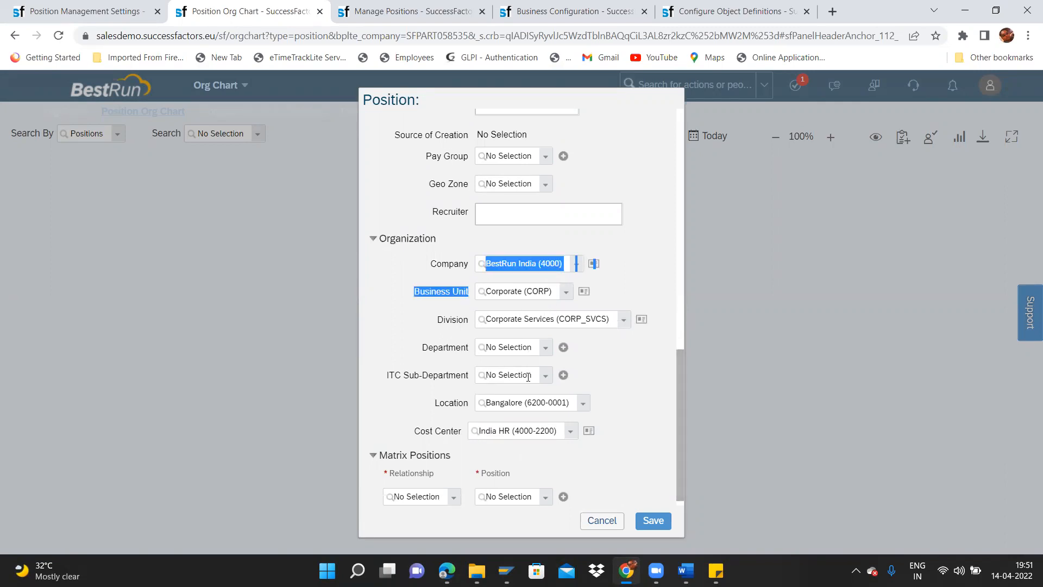
pyautogui.click(675, 431)
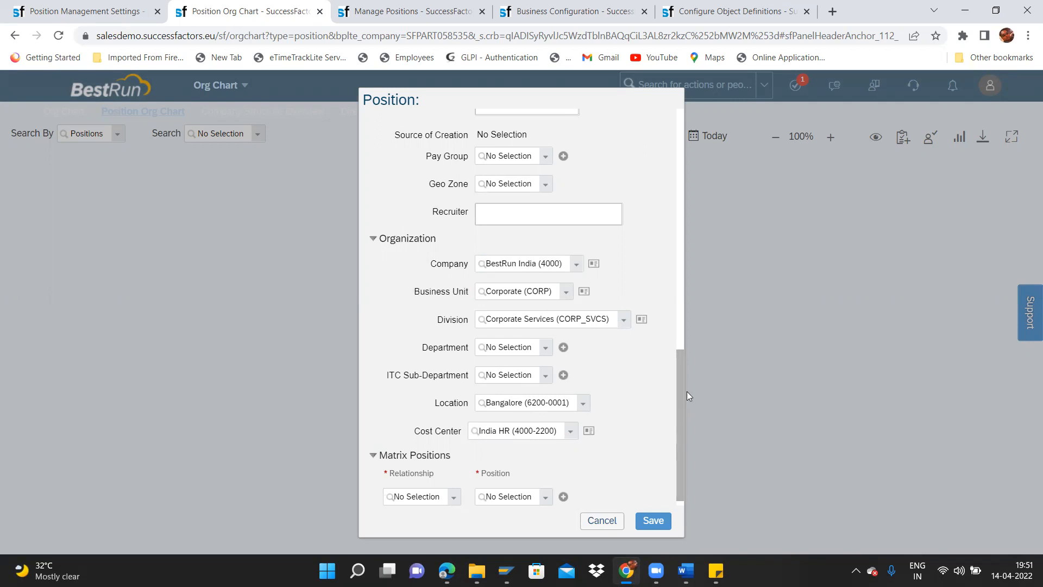
pyautogui.hotkey('ctrl', 'a')
pyautogui.click(656, 410)
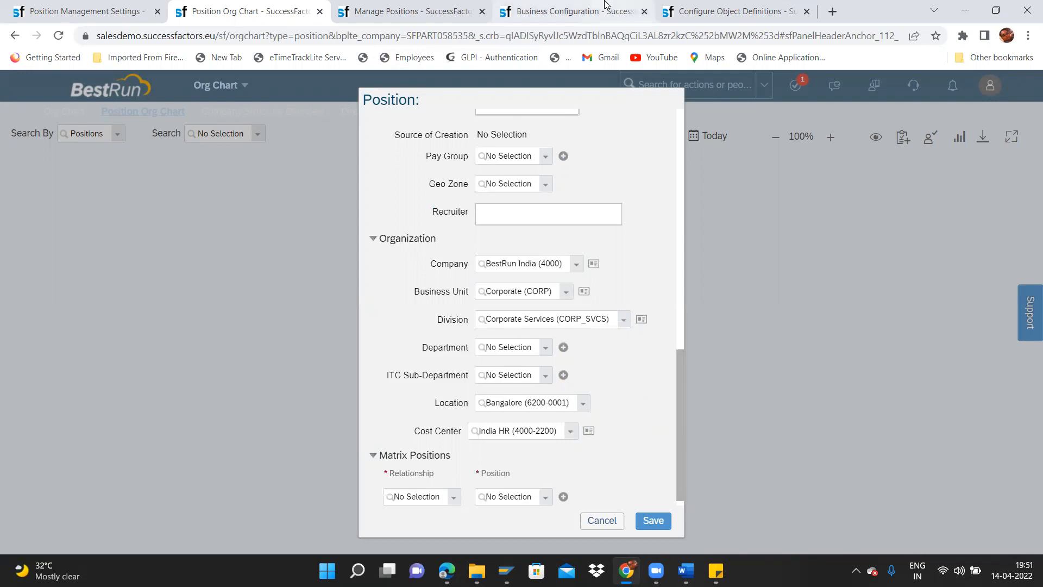
pyautogui.click(68, 10)
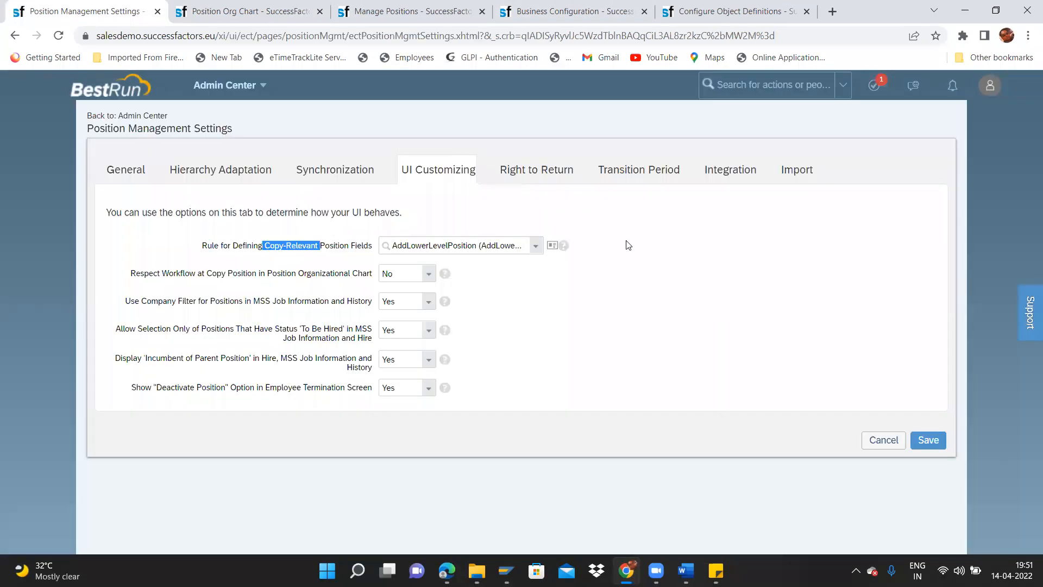
# Step: Open the AddLowerLevelPosition rule in a maximized window, then return to the Position Org Chart
pyautogui.click(552, 245)
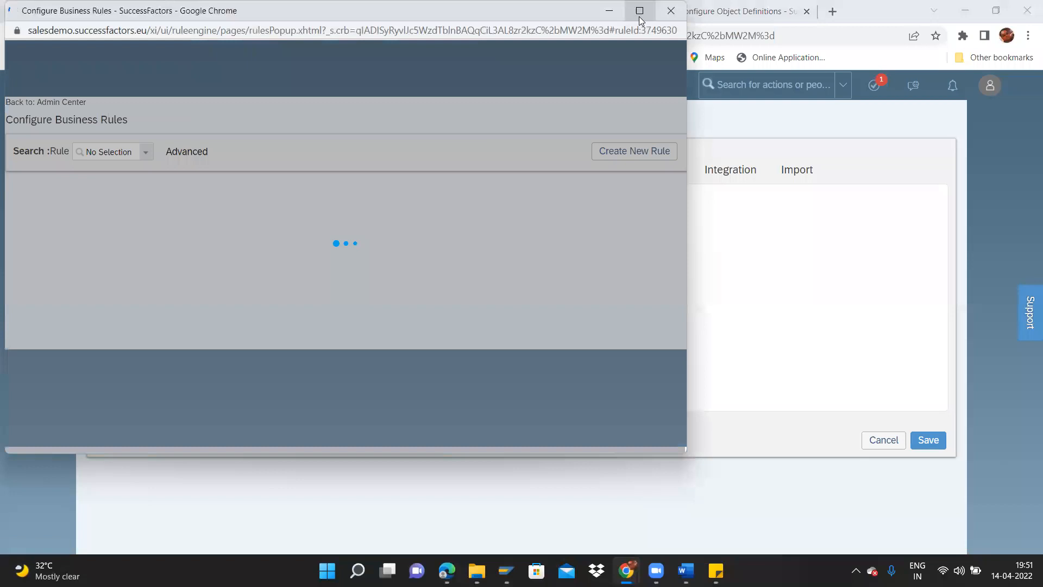
pyautogui.click(640, 16)
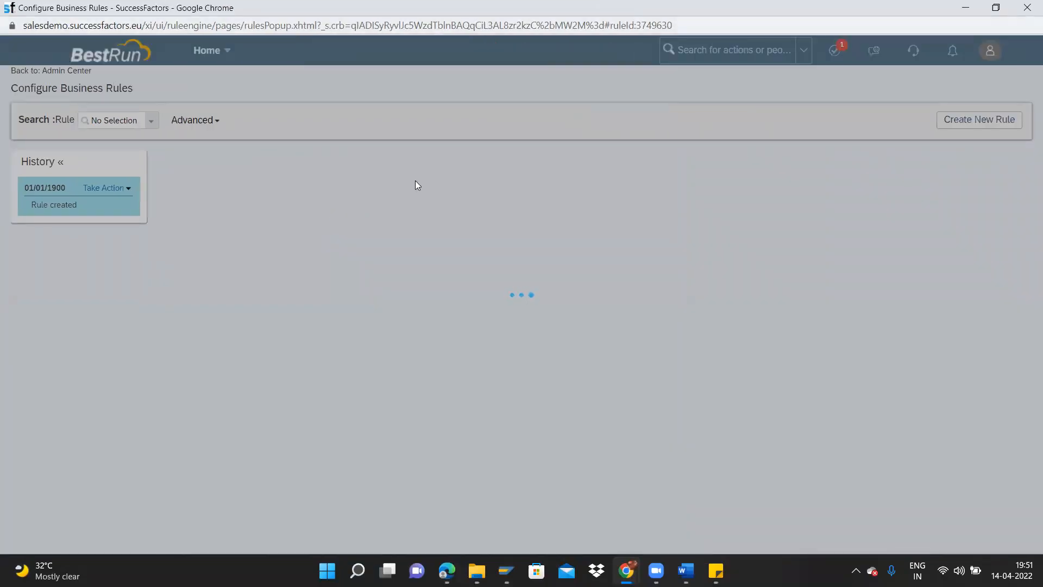
pyautogui.hotkey('alt', 'Tab')
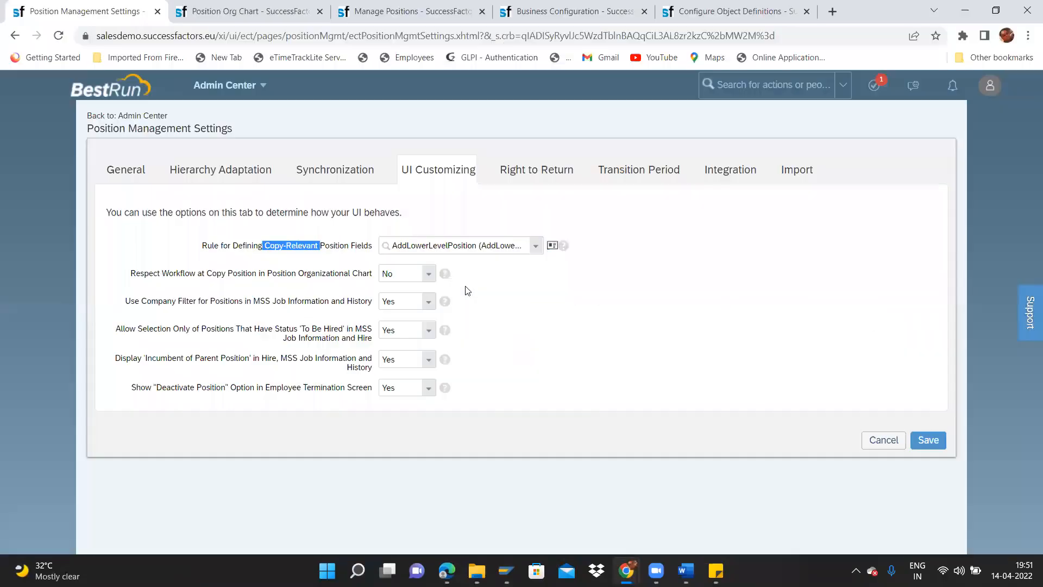
pyautogui.hotkey('alt', 'Tab')
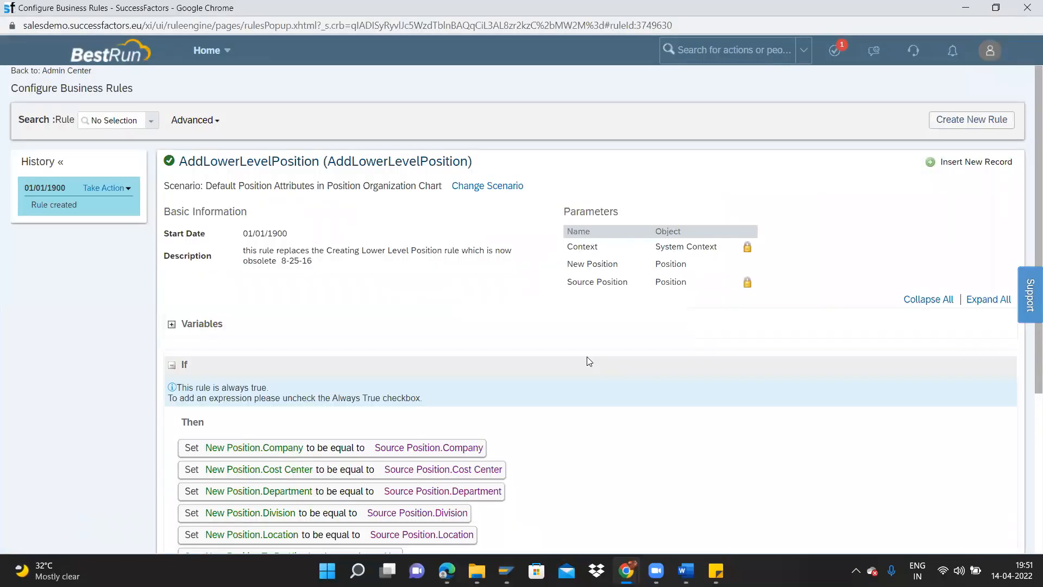
pyautogui.hotkey('alt', 'Tab')
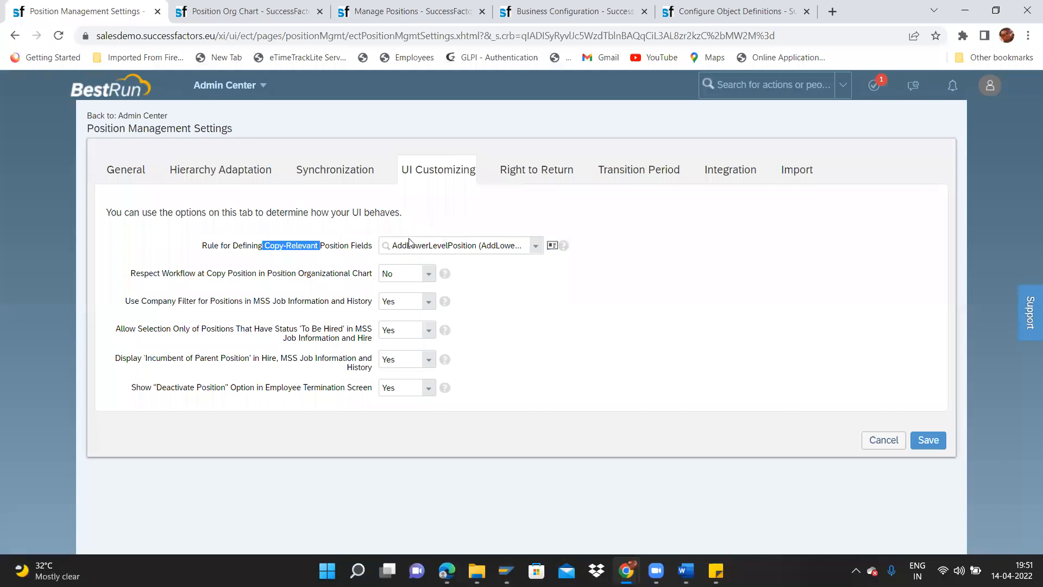
pyautogui.click(242, 7)
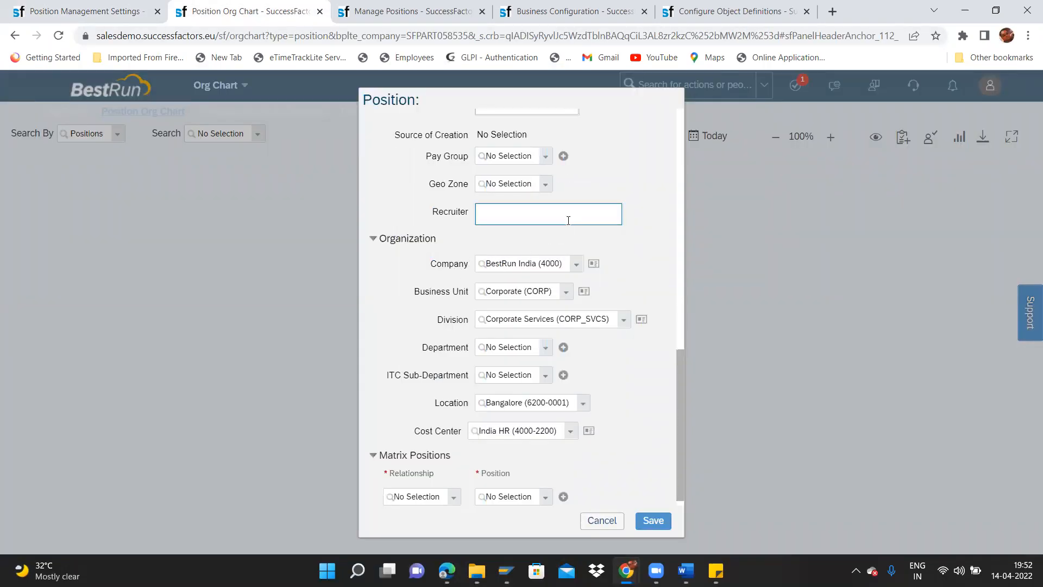
# Step: Cancel the Position dialog and restart a lower-level position under VP Human Resources IN
pyautogui.click(614, 526)
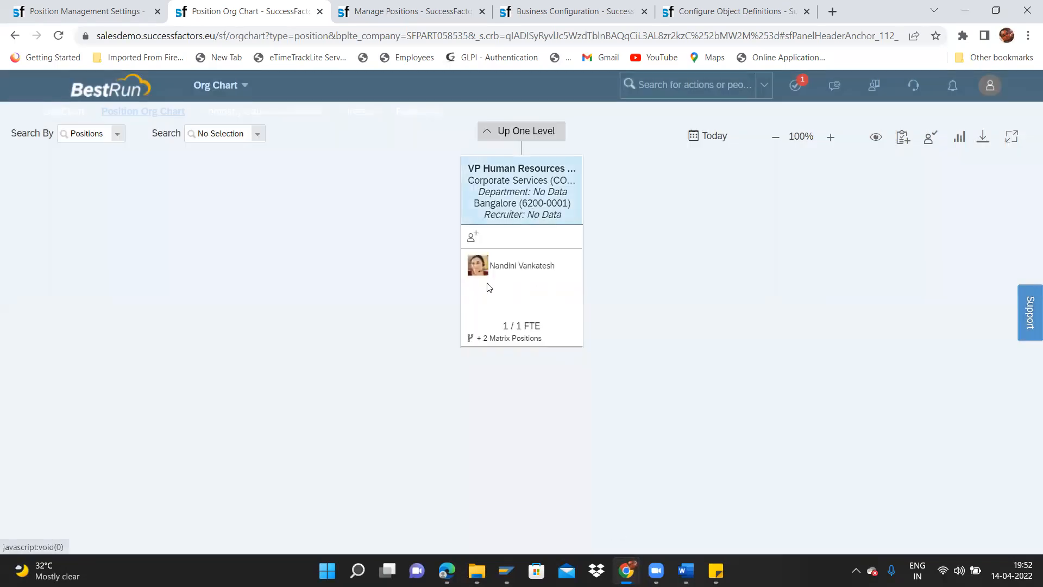
pyautogui.click(519, 191)
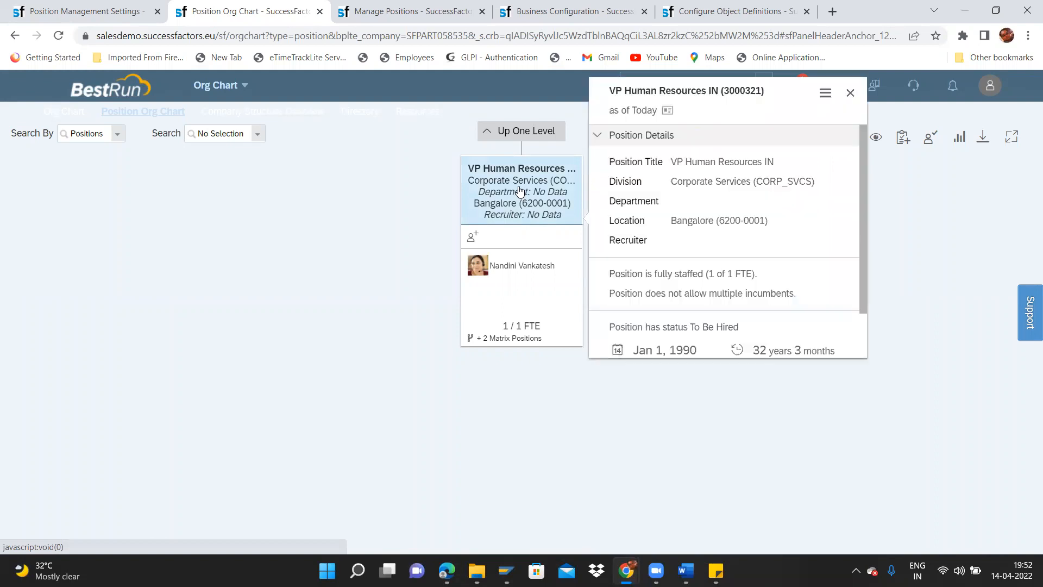
pyautogui.click(825, 93)
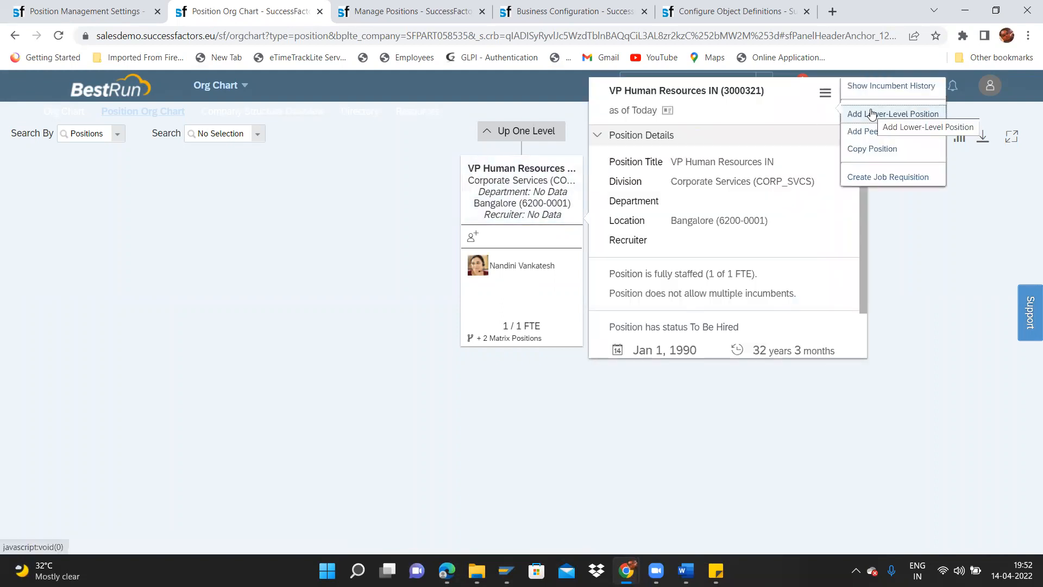
pyautogui.click(871, 114)
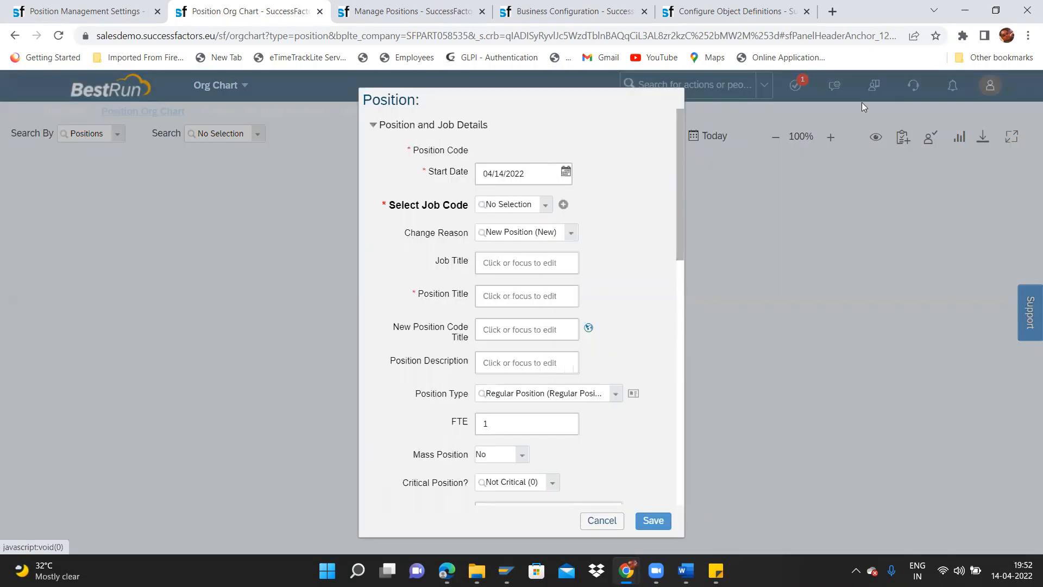
pyautogui.hotkey('alt', 'Tab')
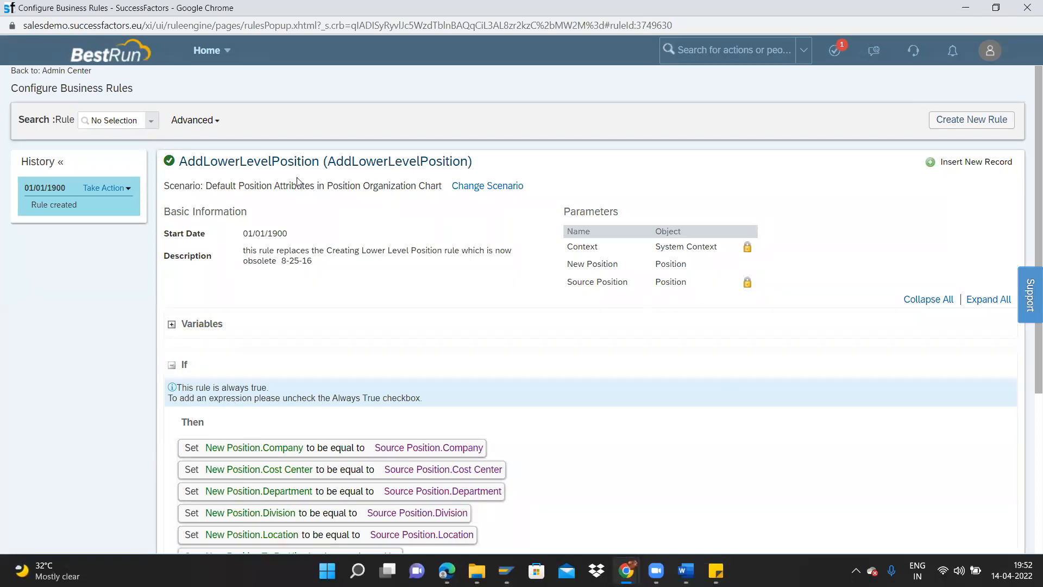
# Step: Choose Make Correction on the AddLowerLevelPosition rule and scroll to its Then assignments
pyautogui.click(106, 188)
pyautogui.click(108, 201)
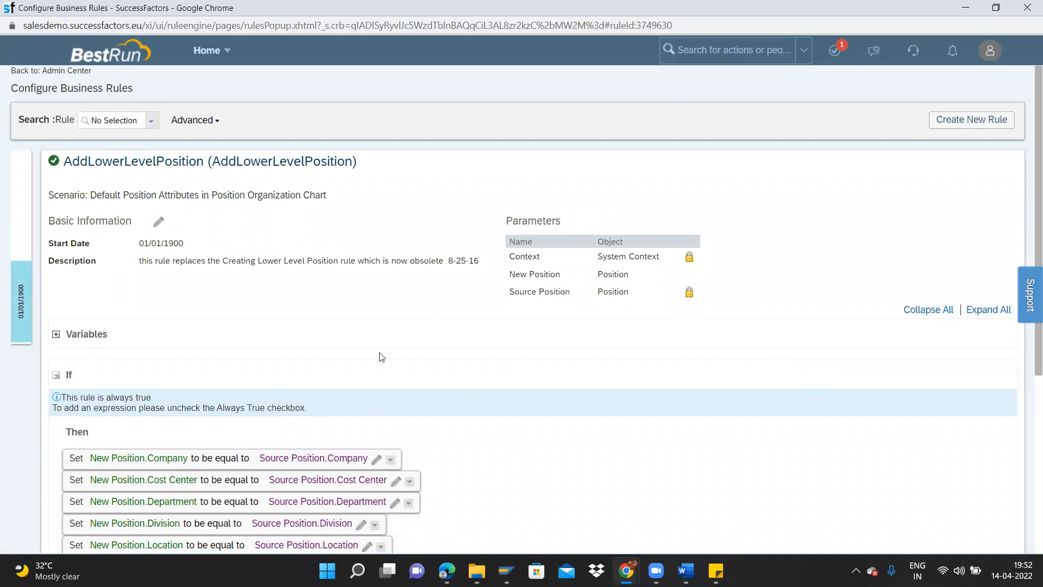
pyautogui.hotkey('alt', 'Tab')
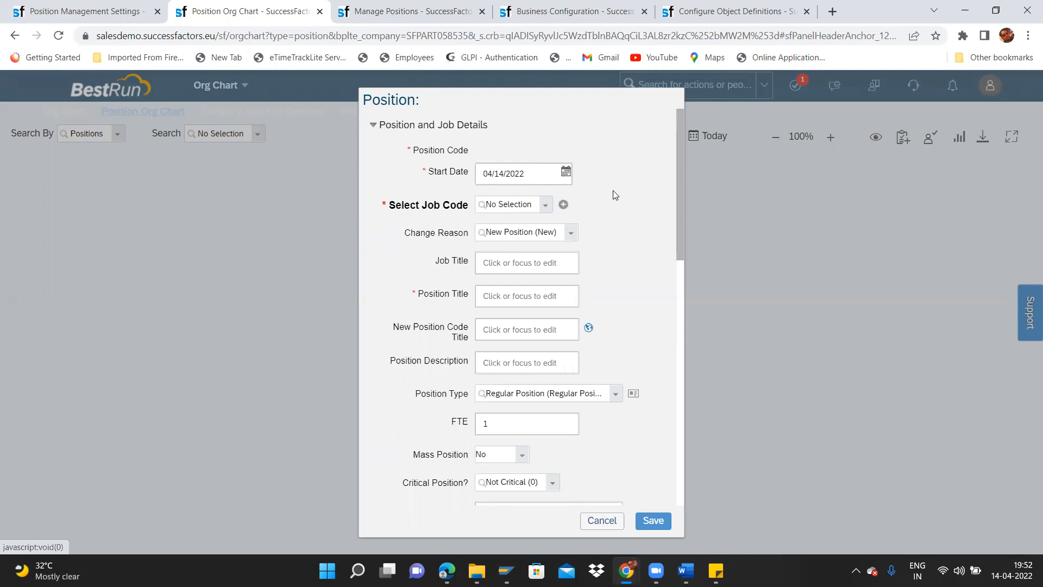
pyautogui.hotkey('alt', 'Tab')
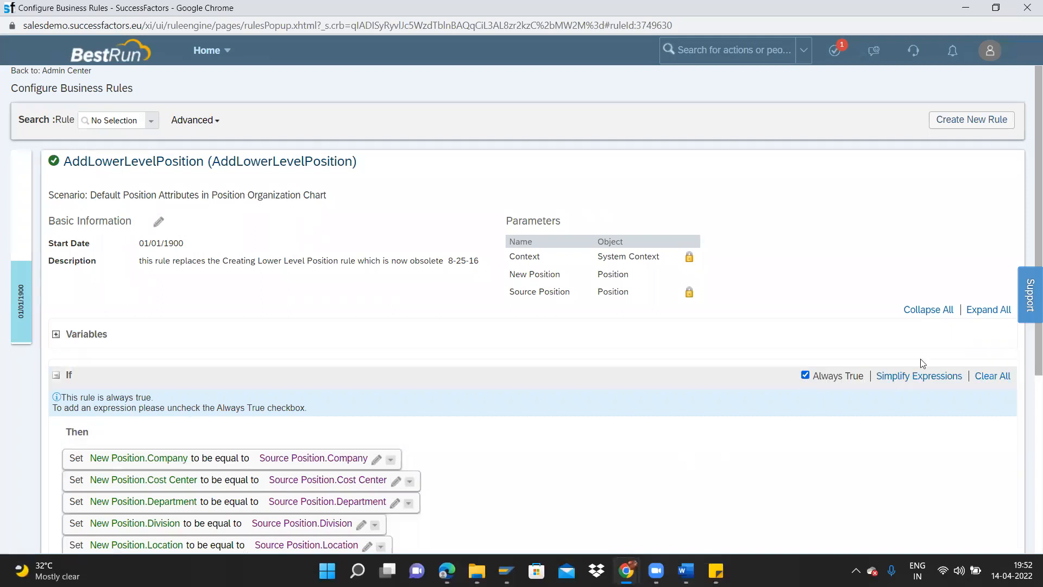
pyautogui.scroll(-3, 1028, 202)
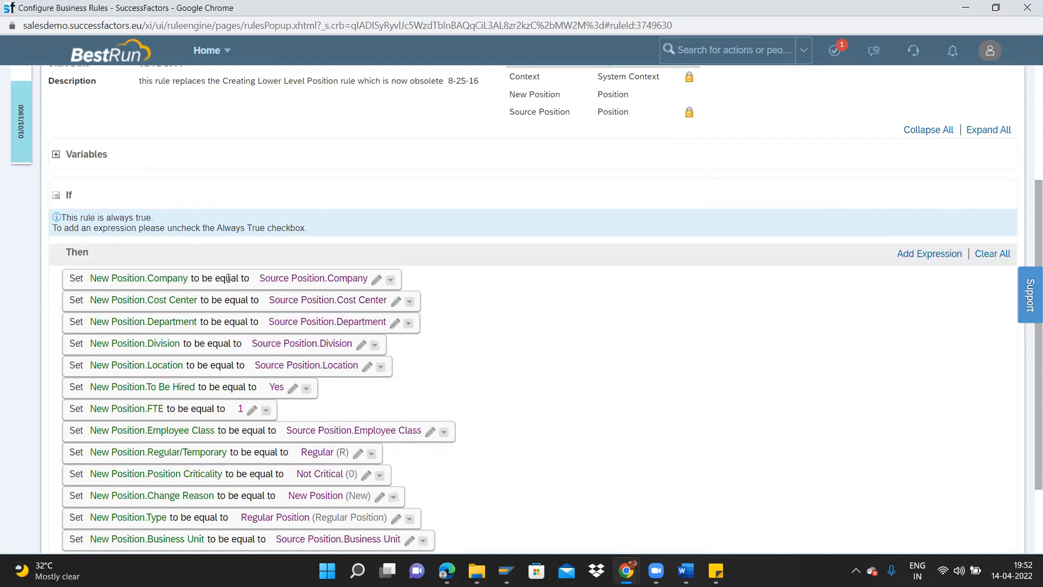
# Step: Compare the rule's New Position.Company from Source Position.Company with the dialog's Company value
pyautogui.moveTo(90, 278); pyautogui.dragTo(187, 280)
pyautogui.hotkey('alt', 'Tab')
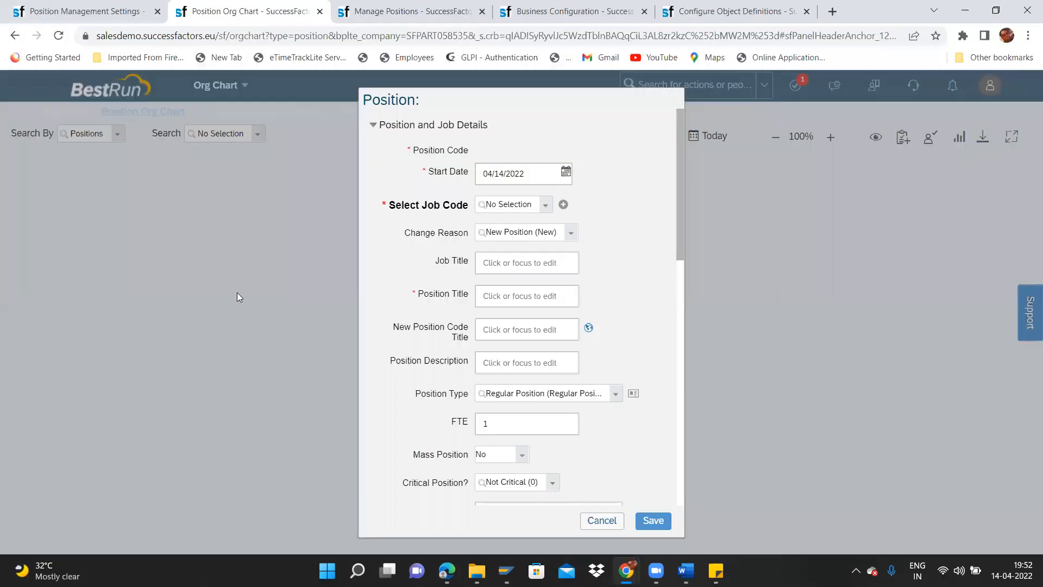
pyautogui.moveTo(678, 262); pyautogui.dragTo(686, 502)
pyautogui.click(488, 254)
pyautogui.hotkey('alt', 'Tab')
pyautogui.moveTo(270, 277); pyautogui.dragTo(370, 275)
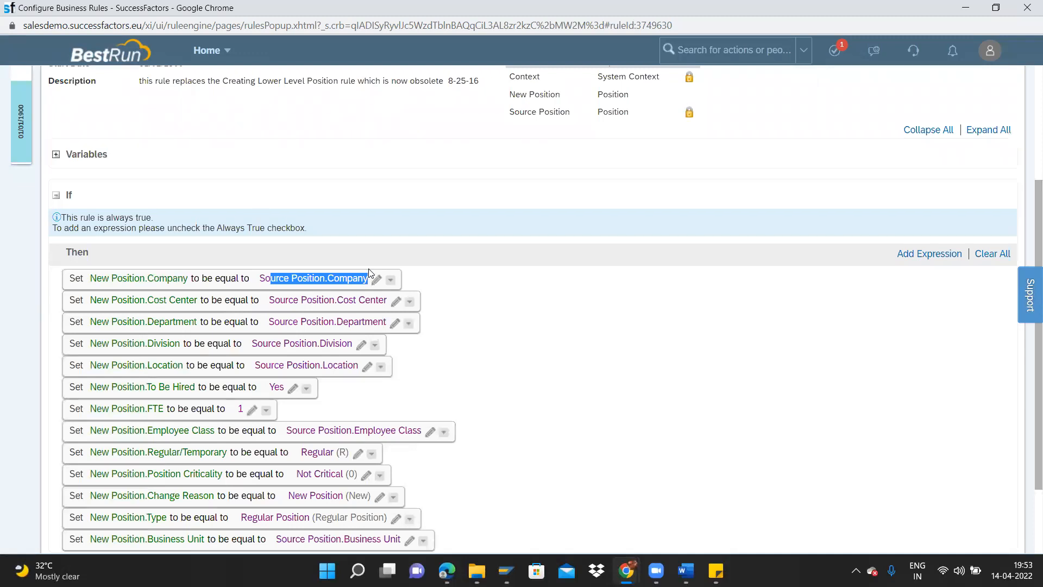
# Step: Browse the Company assignment's Source Position field list, leaving its value unchanged
pyautogui.click(376, 279)
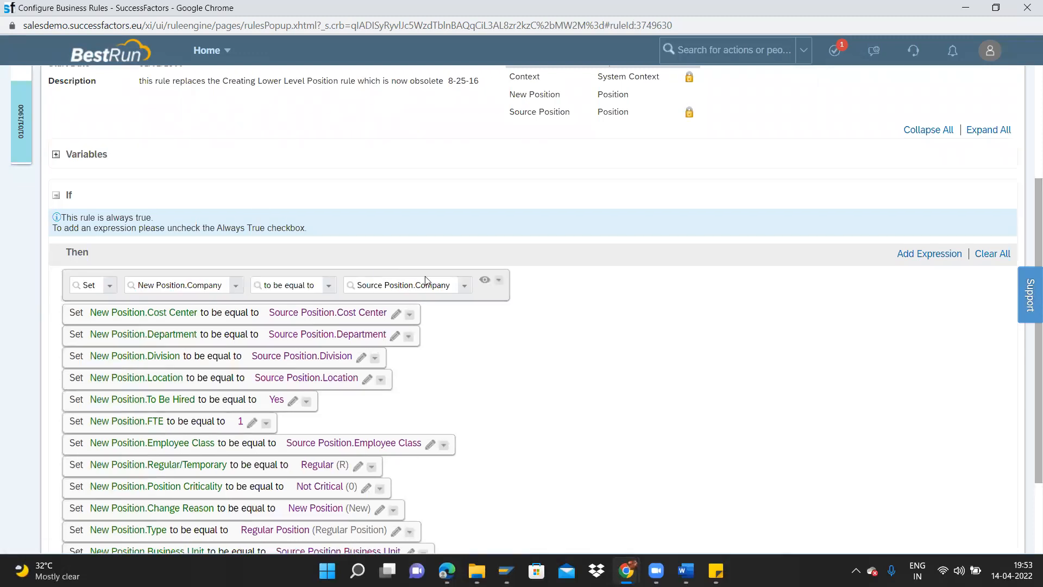
pyautogui.click(454, 285)
pyautogui.moveTo(478, 330); pyautogui.dragTo(480, 444)
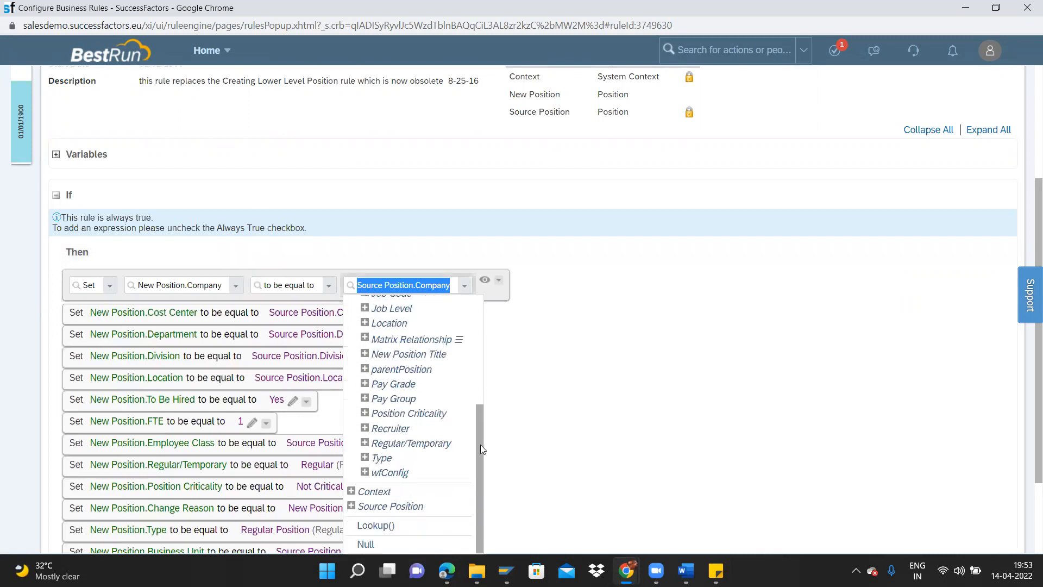
pyautogui.click(351, 505)
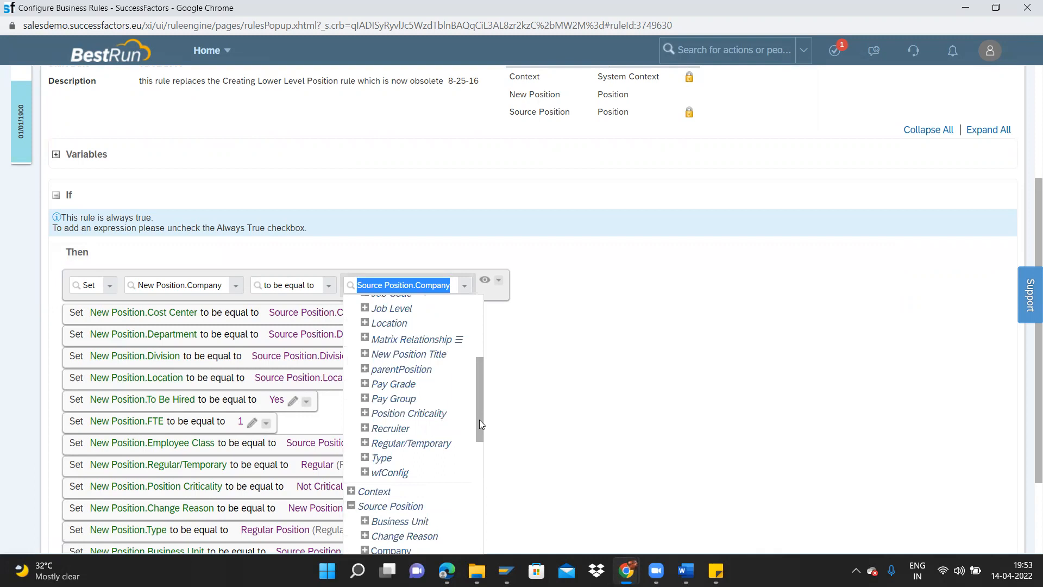
pyautogui.moveTo(479, 419); pyautogui.dragTo(480, 500)
pyautogui.click(610, 422)
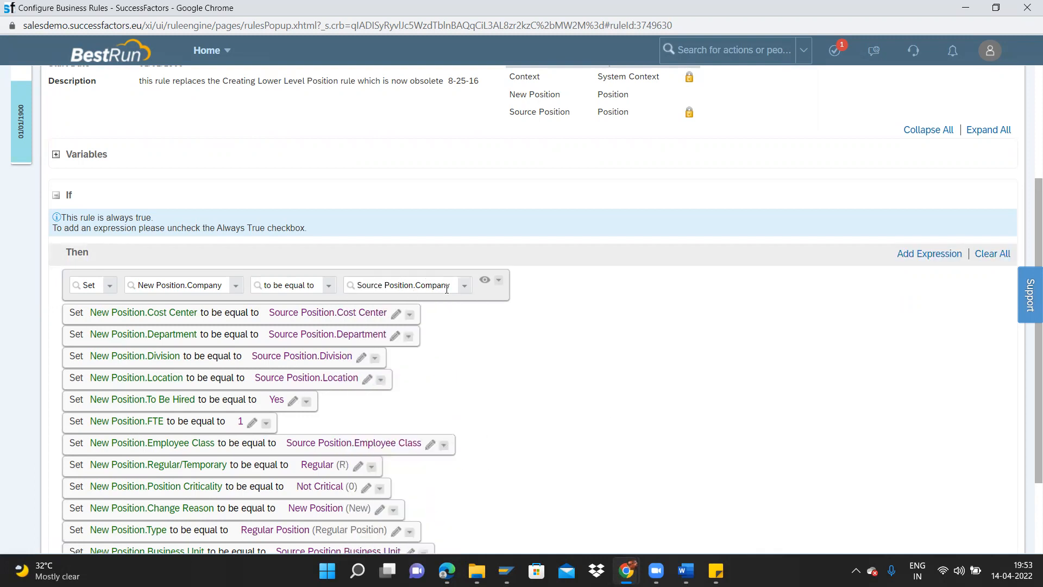
pyautogui.click(485, 281)
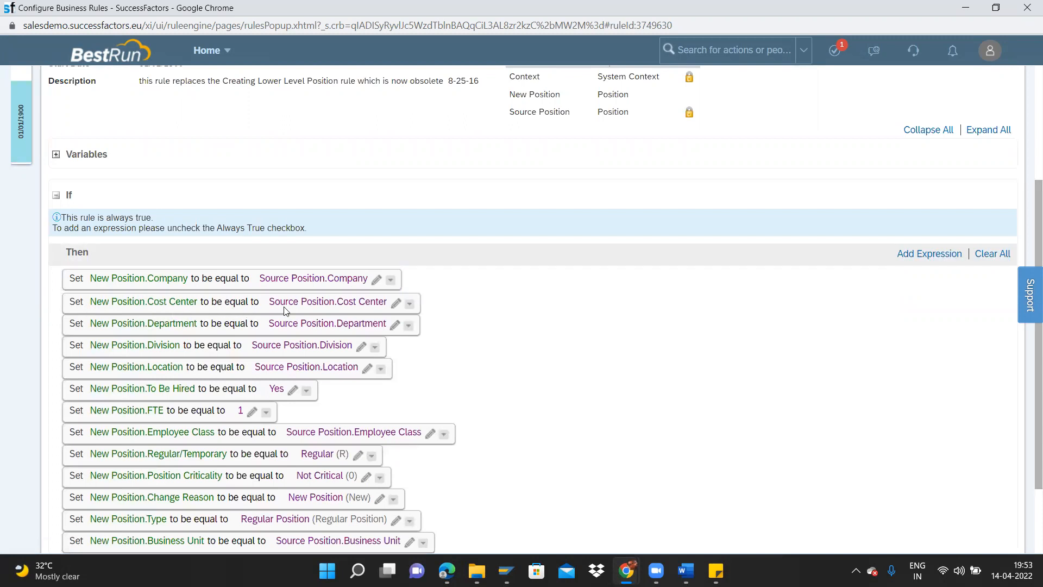
# Step: Open and close the To Be Hired, Location, Division and Department assignments without changes
pyautogui.click(287, 395)
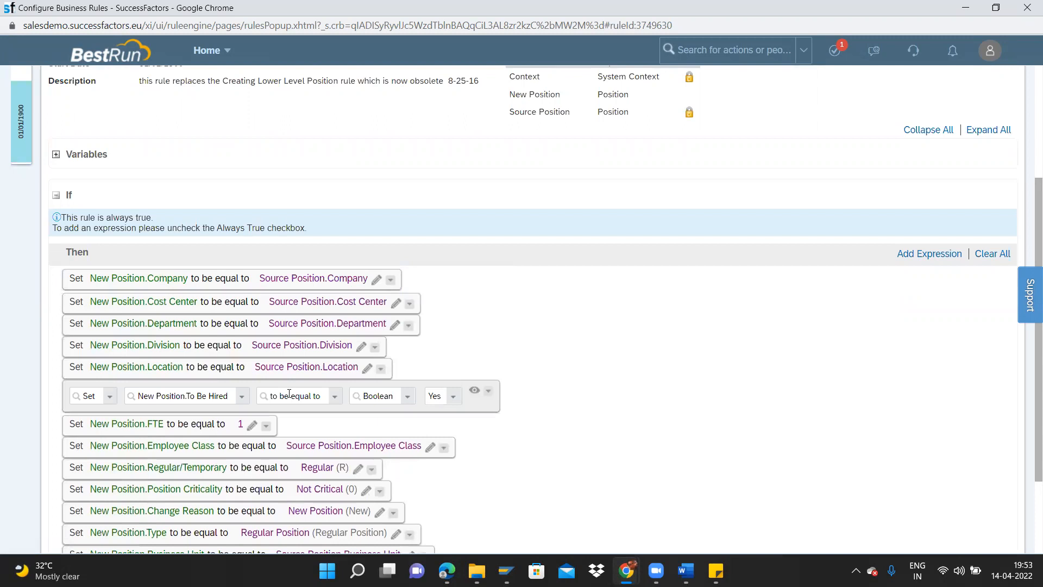
pyautogui.click(368, 367)
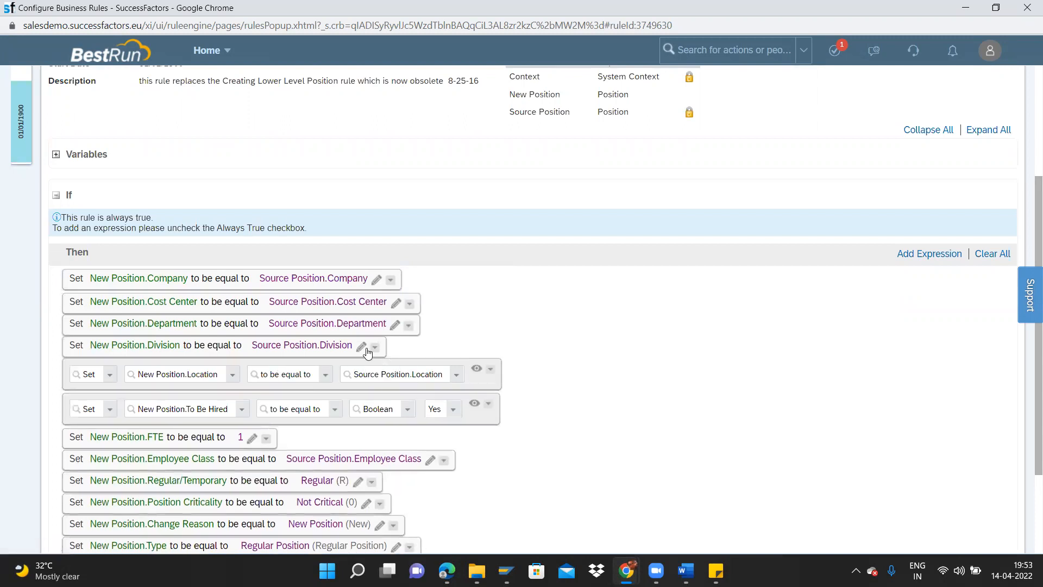
pyautogui.click(362, 346)
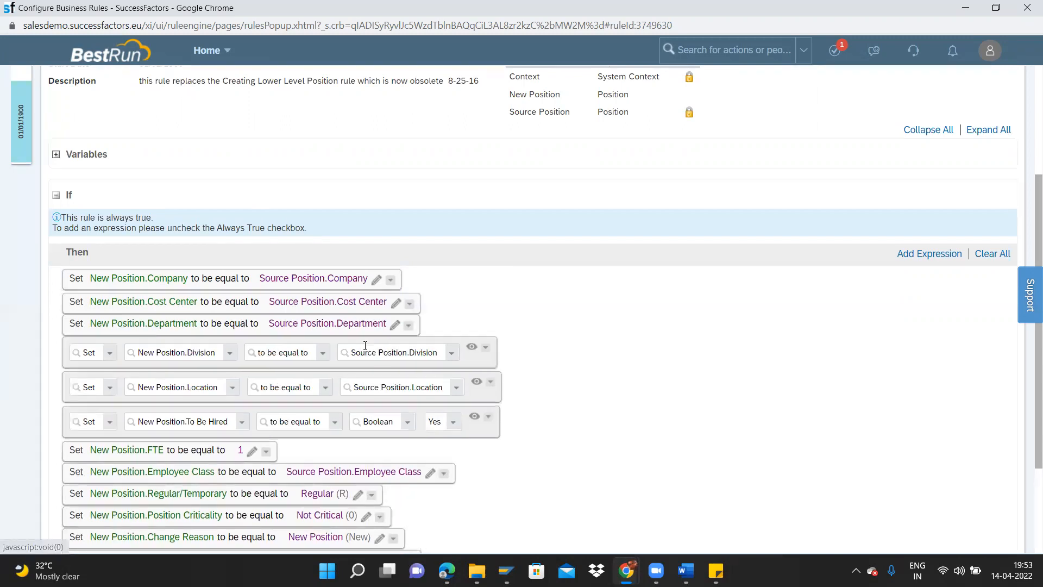
pyautogui.click(395, 325)
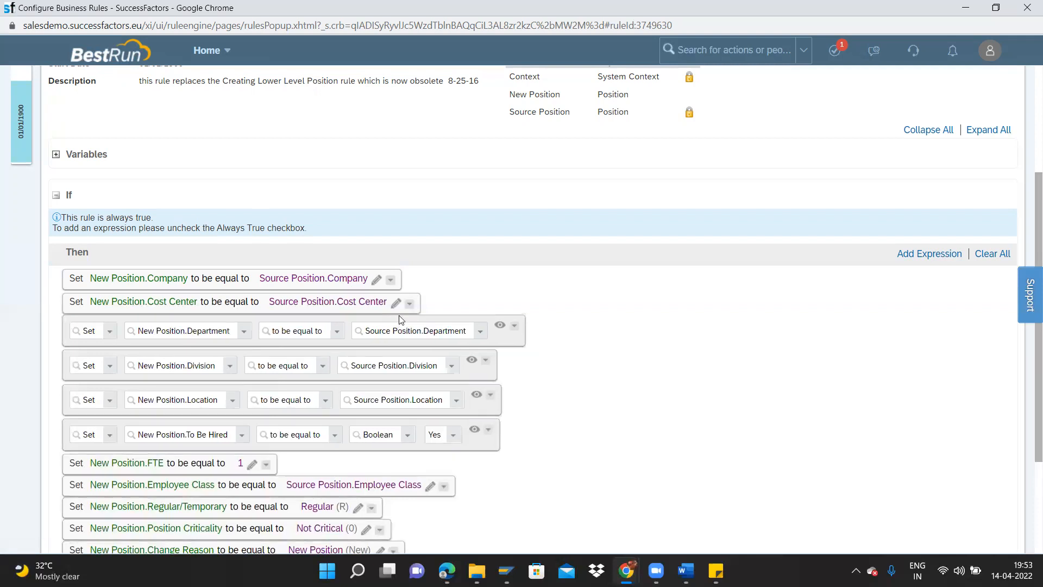
pyautogui.click(499, 324)
pyautogui.click(470, 348)
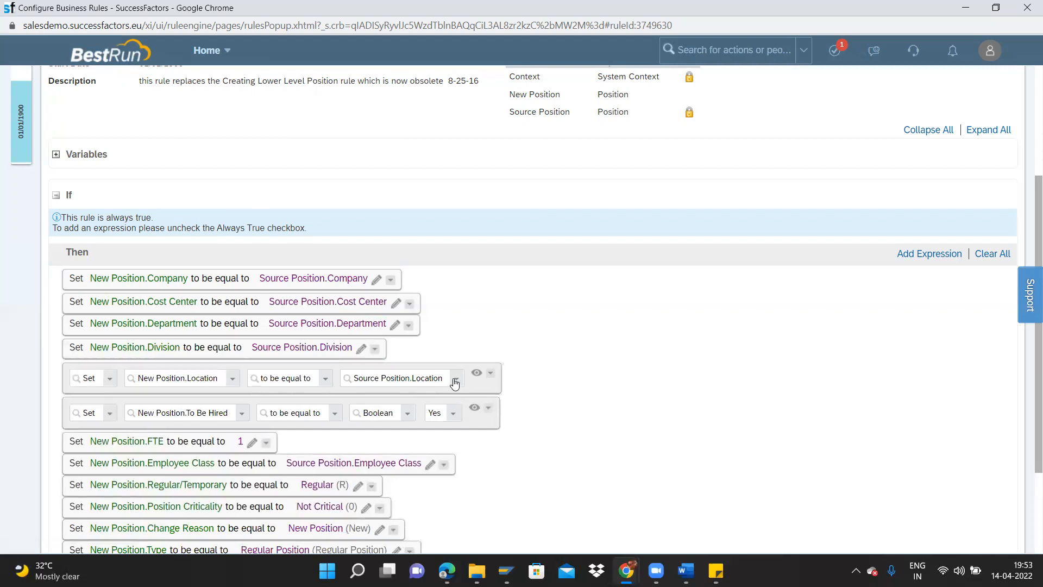
pyautogui.click(473, 381)
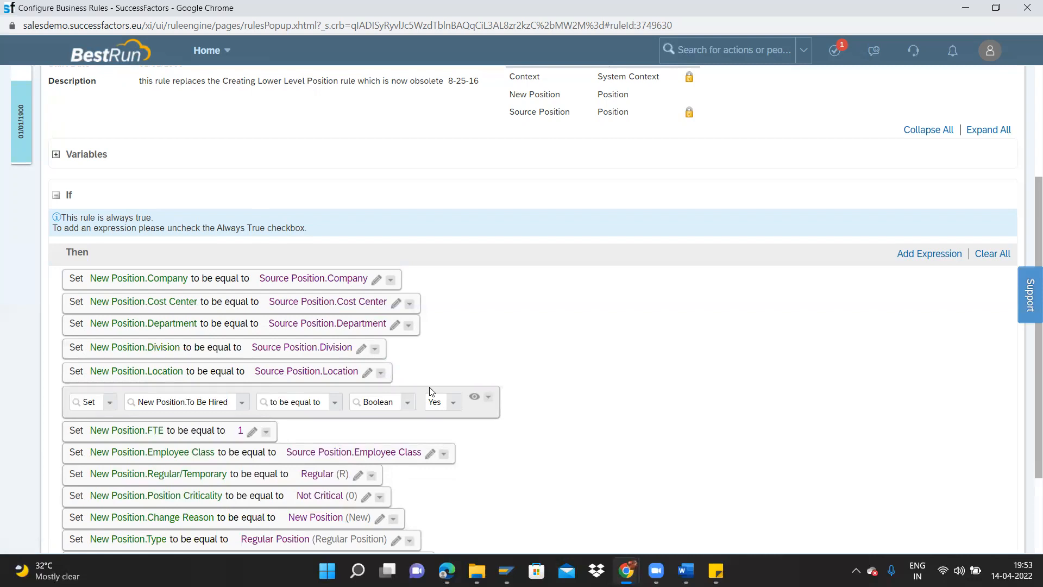
pyautogui.click(474, 396)
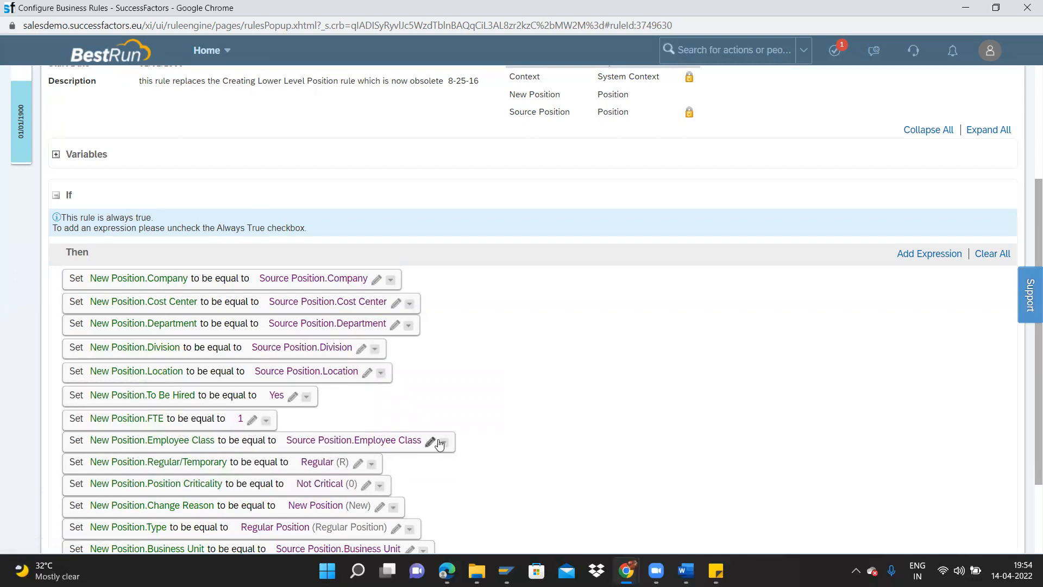
pyautogui.click(356, 463)
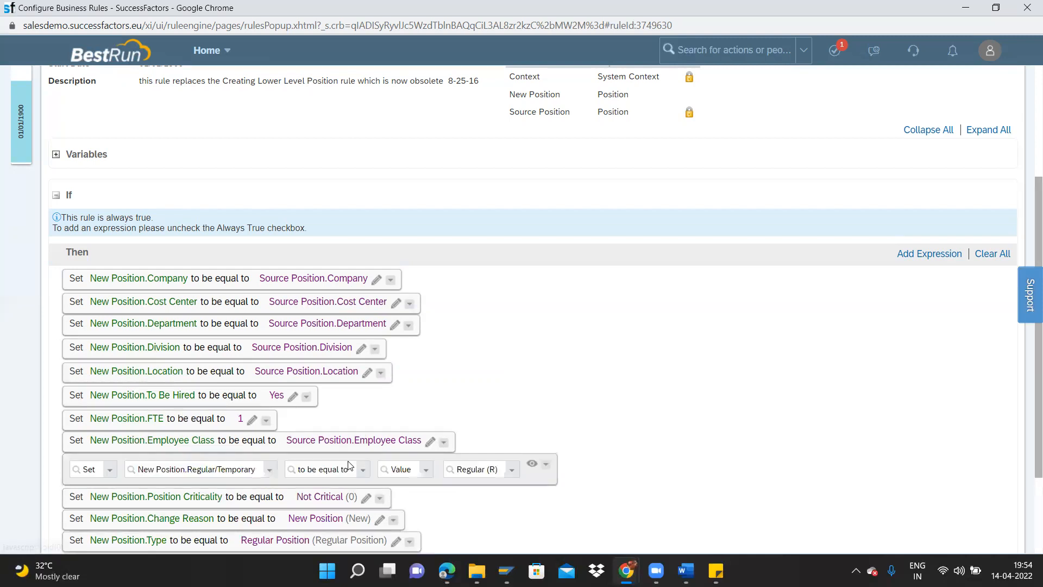
pyautogui.click(535, 465)
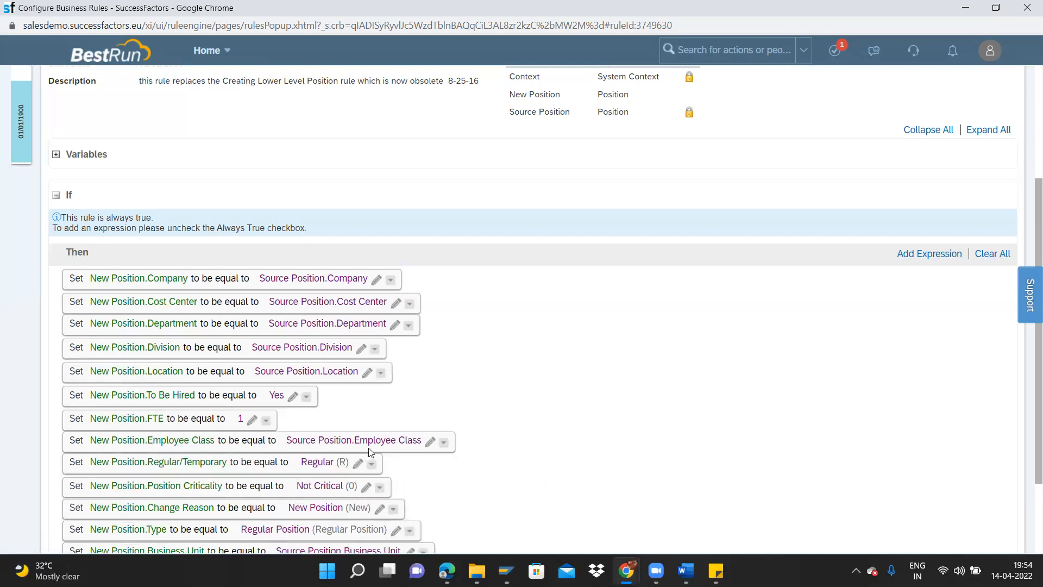
pyautogui.click(358, 464)
pyautogui.click(424, 470)
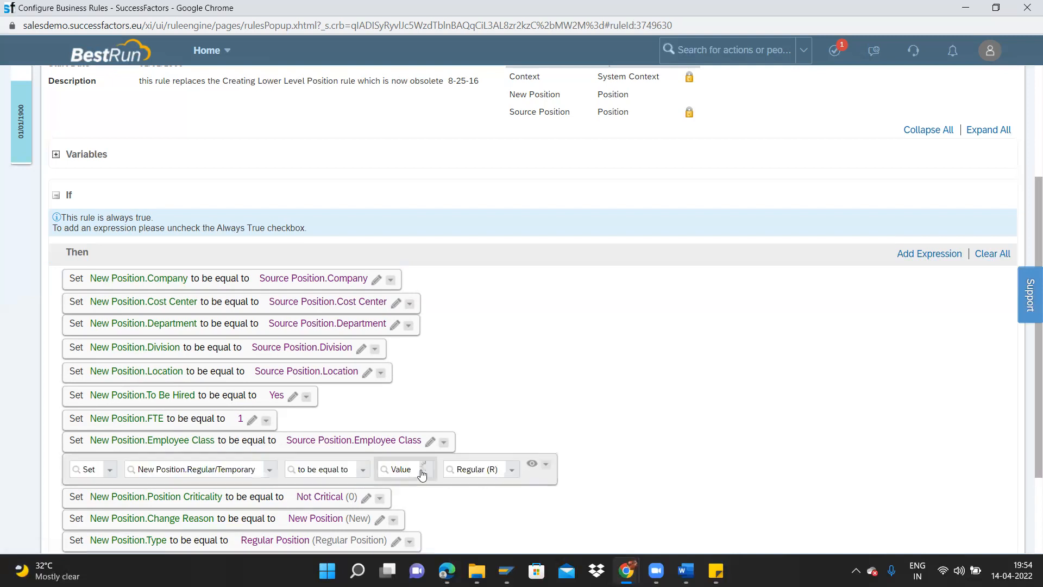
pyautogui.scroll(-1, 505, 417)
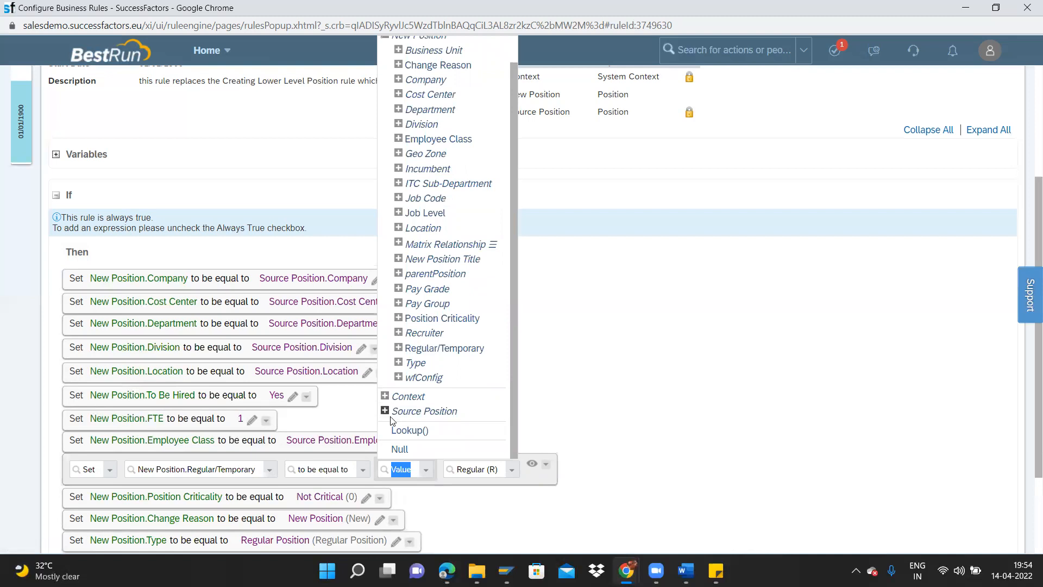
pyautogui.click(592, 457)
pyautogui.click(533, 463)
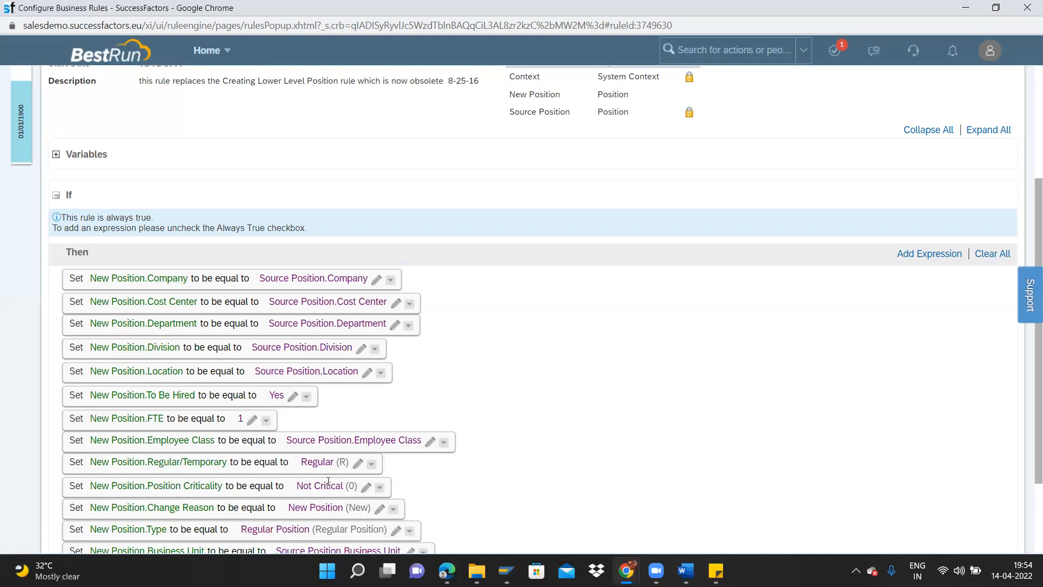
pyautogui.moveTo(302, 485); pyautogui.dragTo(357, 484)
pyautogui.moveTo(289, 508)
pyautogui.mouseDown()
pyautogui.moveTo(374, 510)
pyautogui.moveTo(280, 523)
pyautogui.mouseUp()
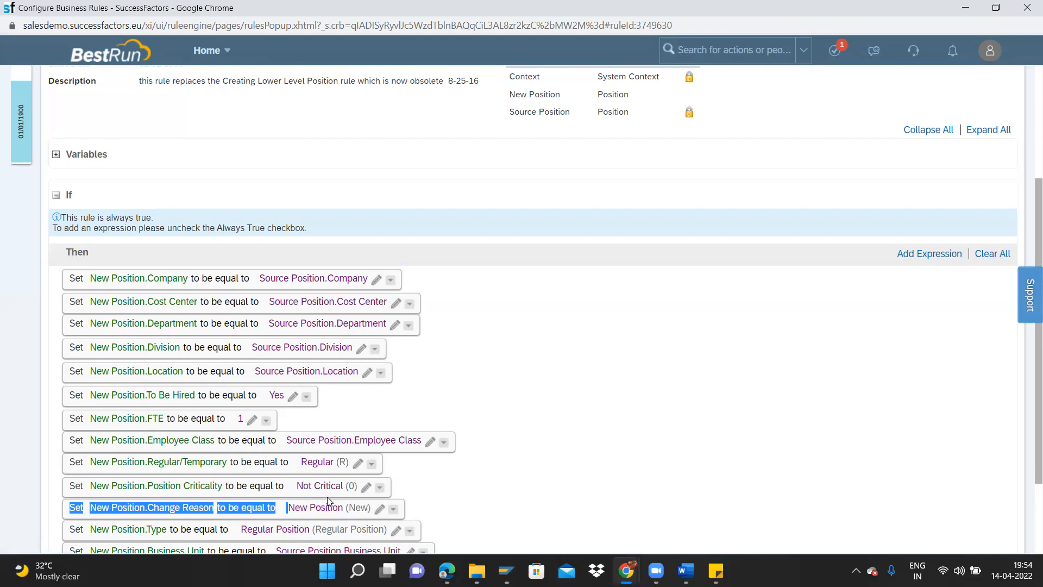
pyautogui.click(379, 508)
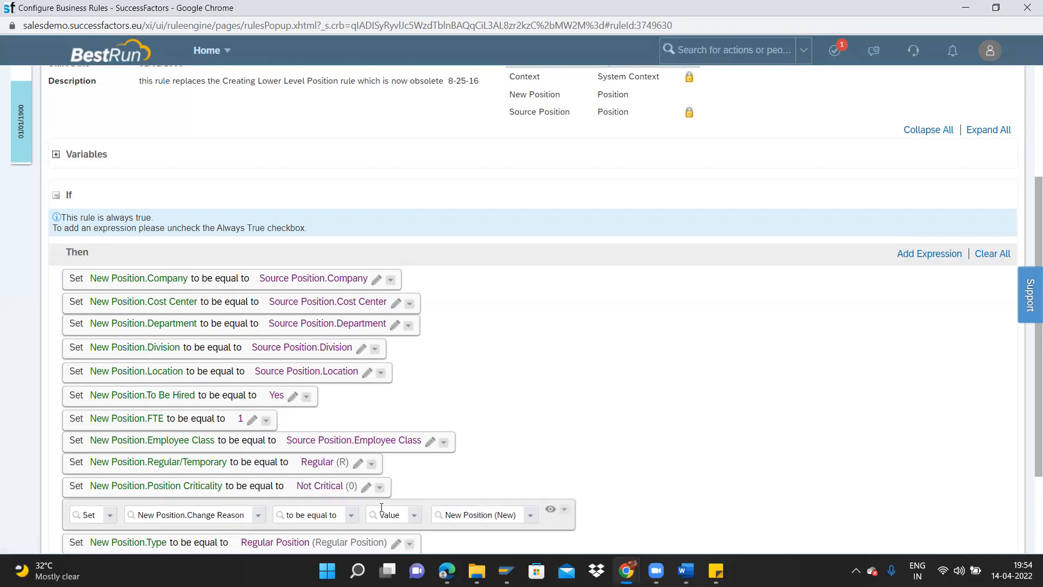
pyautogui.click(414, 516)
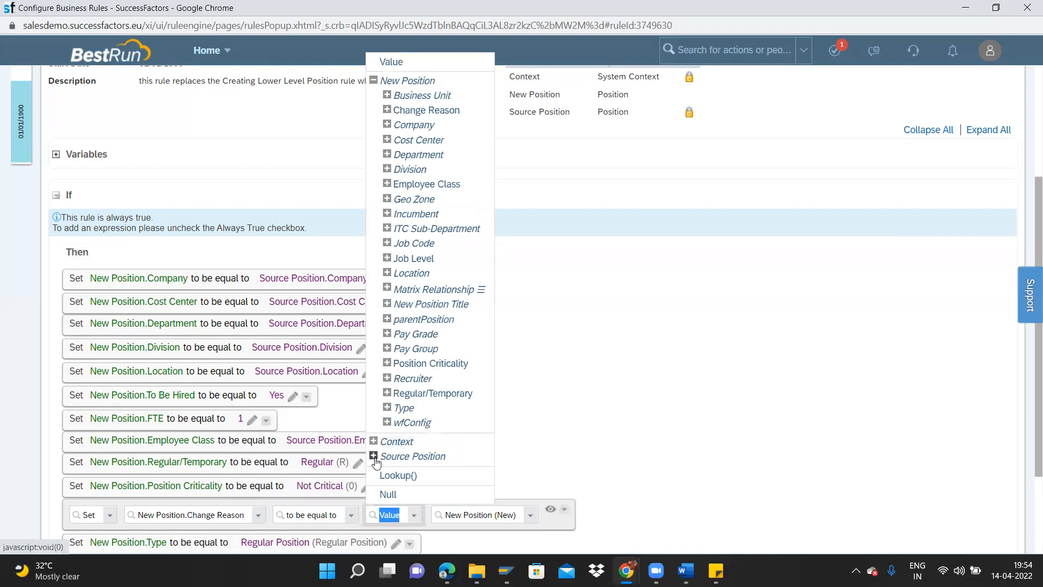
pyautogui.click(643, 435)
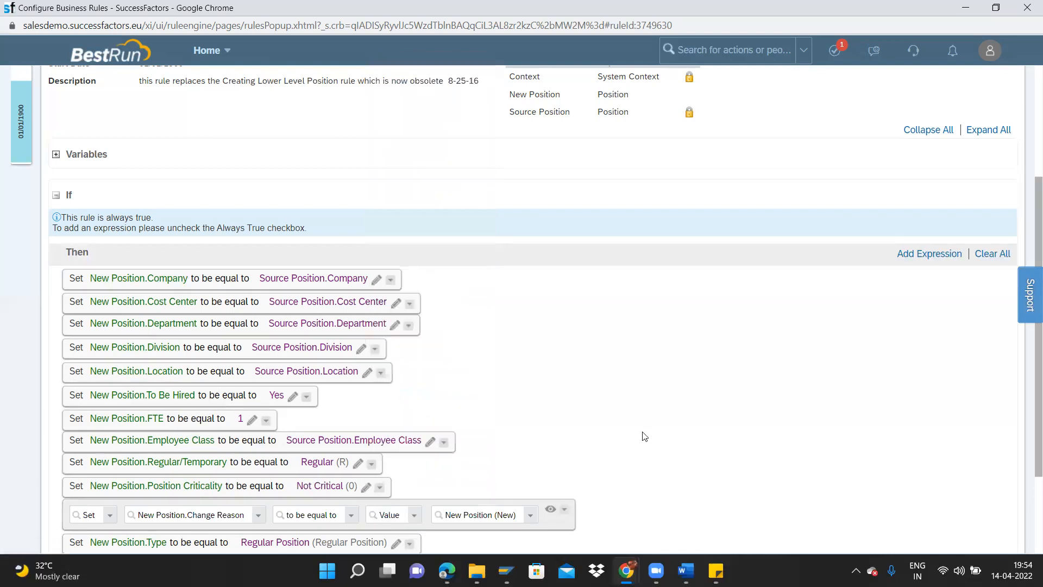
pyautogui.click(550, 511)
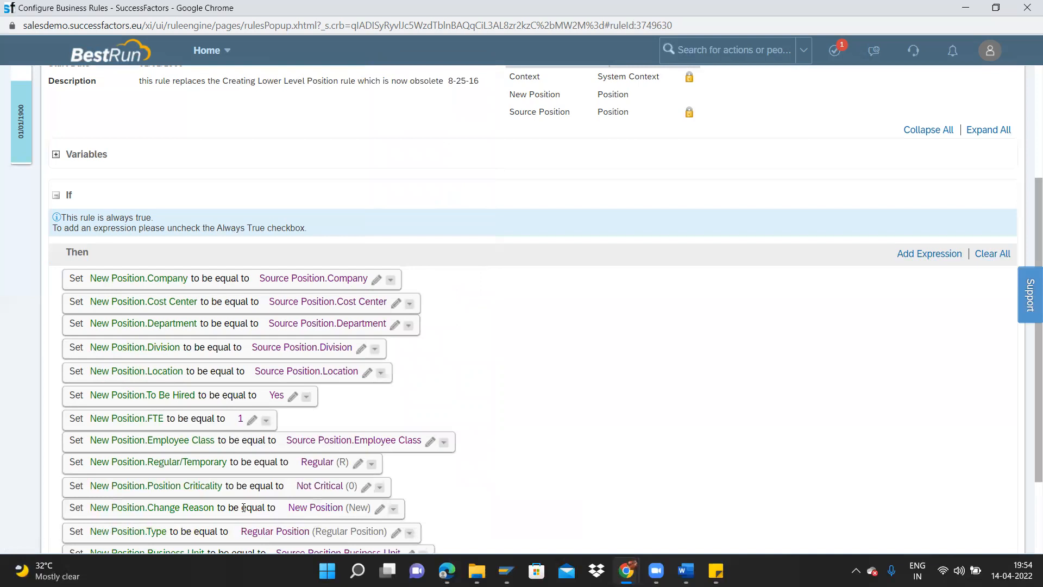
pyautogui.moveTo(218, 508); pyautogui.dragTo(370, 507)
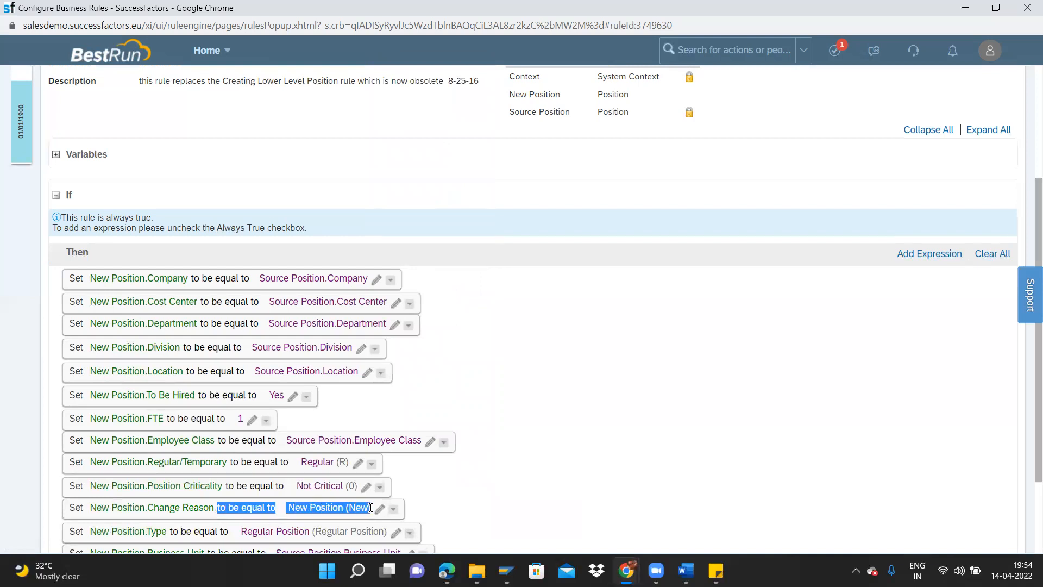
pyautogui.click(359, 505)
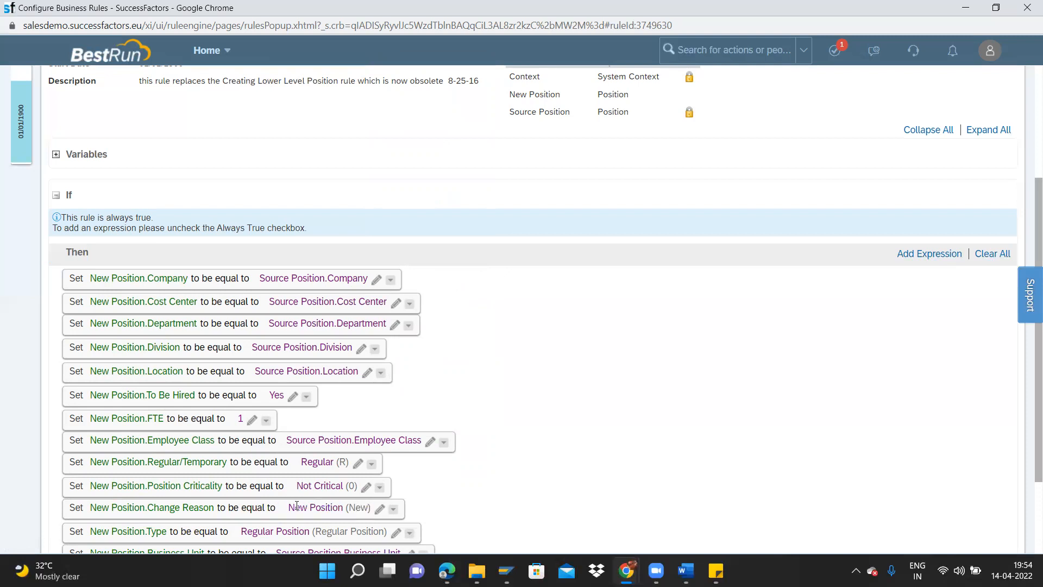
pyautogui.moveTo(288, 508); pyautogui.dragTo(369, 508)
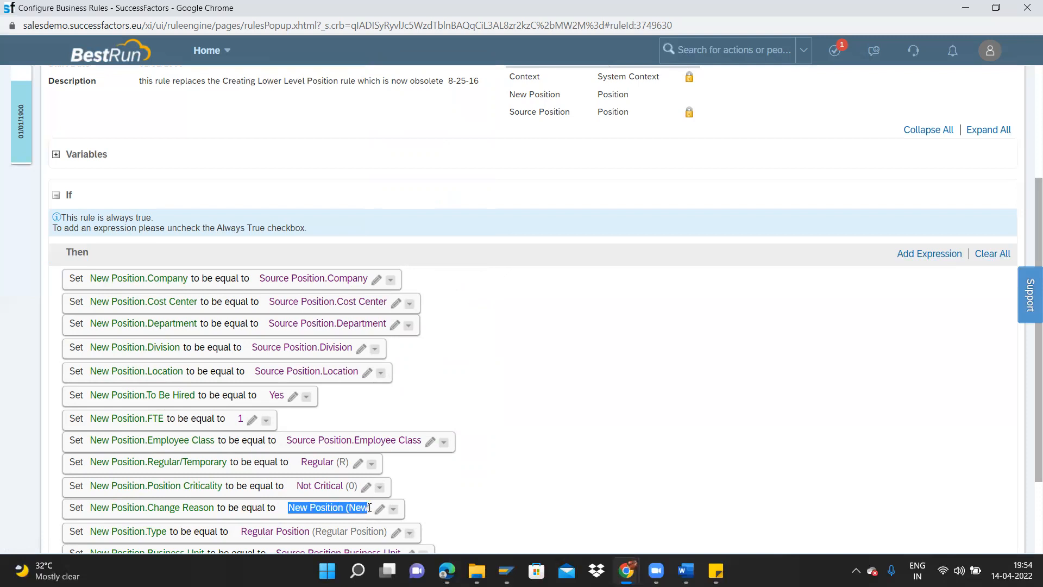
pyautogui.click(1028, 367)
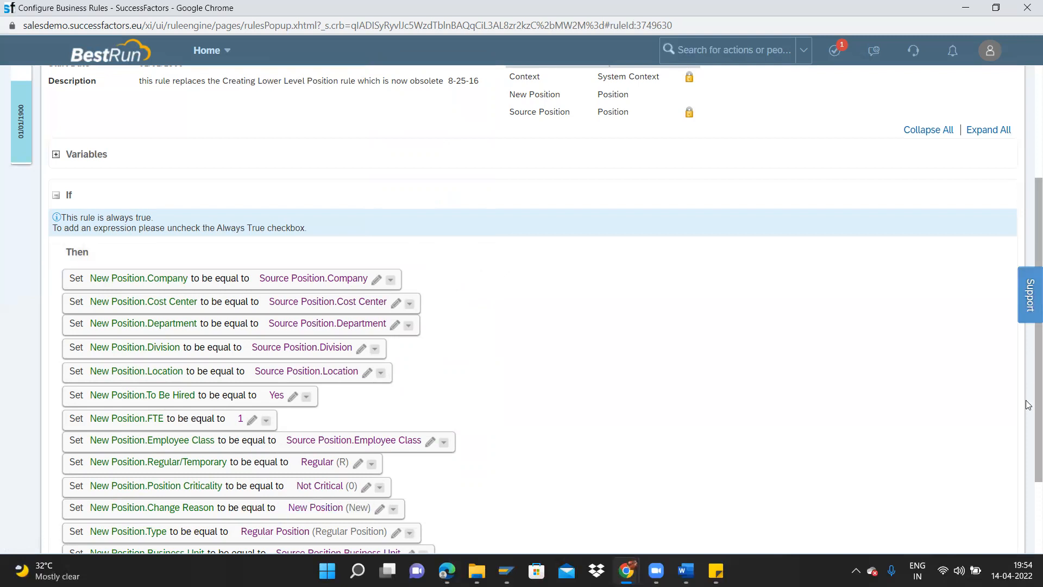
pyautogui.scroll(-2, 1027, 408)
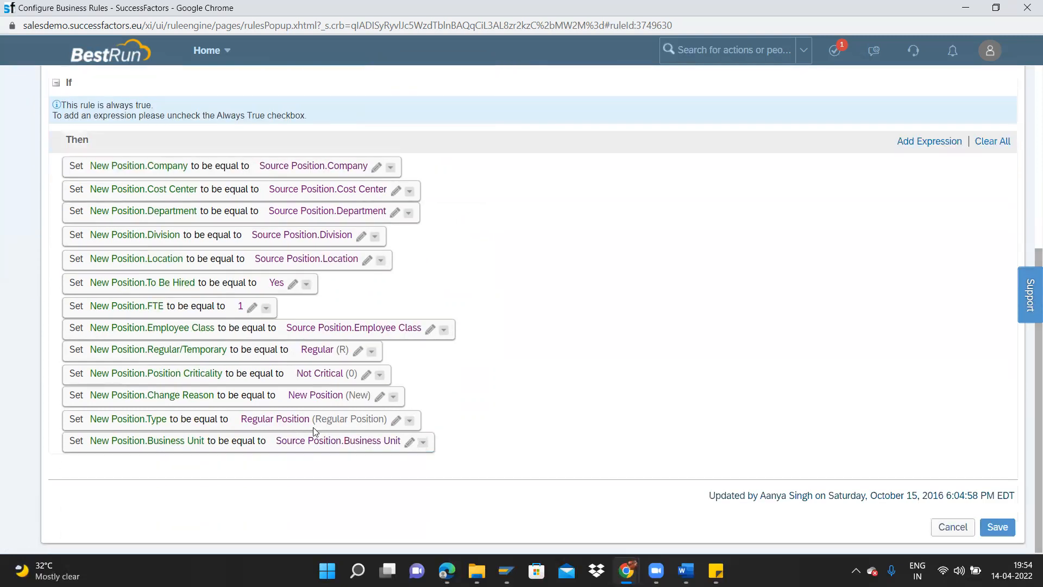
pyautogui.moveTo(248, 420); pyautogui.dragTo(310, 420)
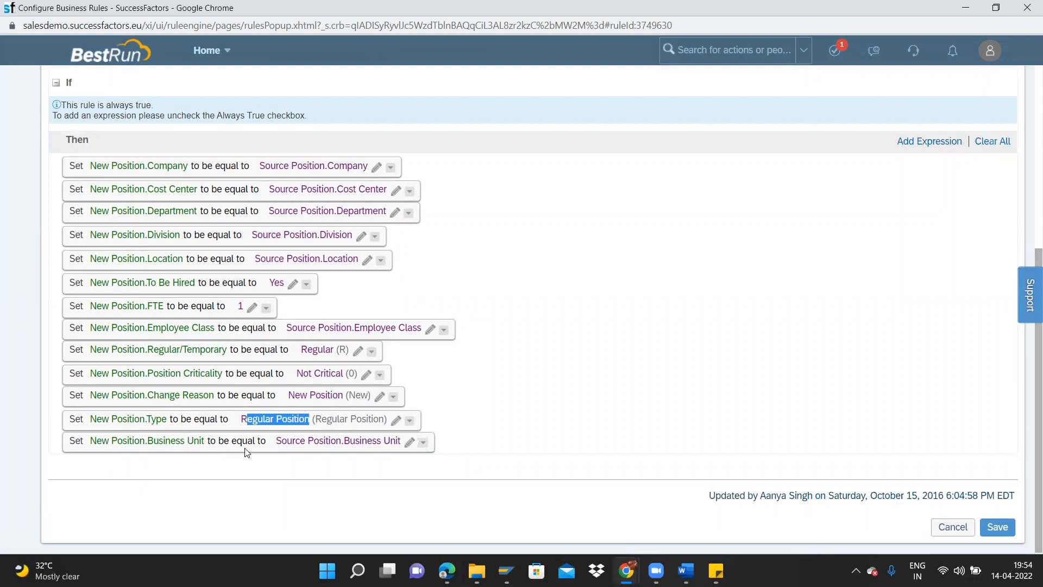
pyautogui.moveTo(272, 443); pyautogui.dragTo(403, 447)
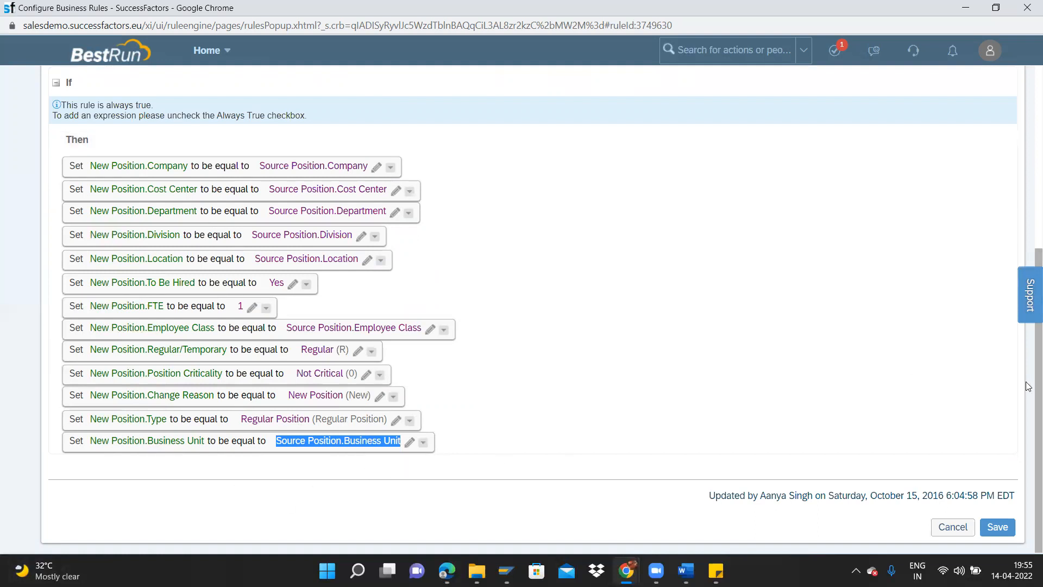
pyautogui.scroll(5, 1028, 387)
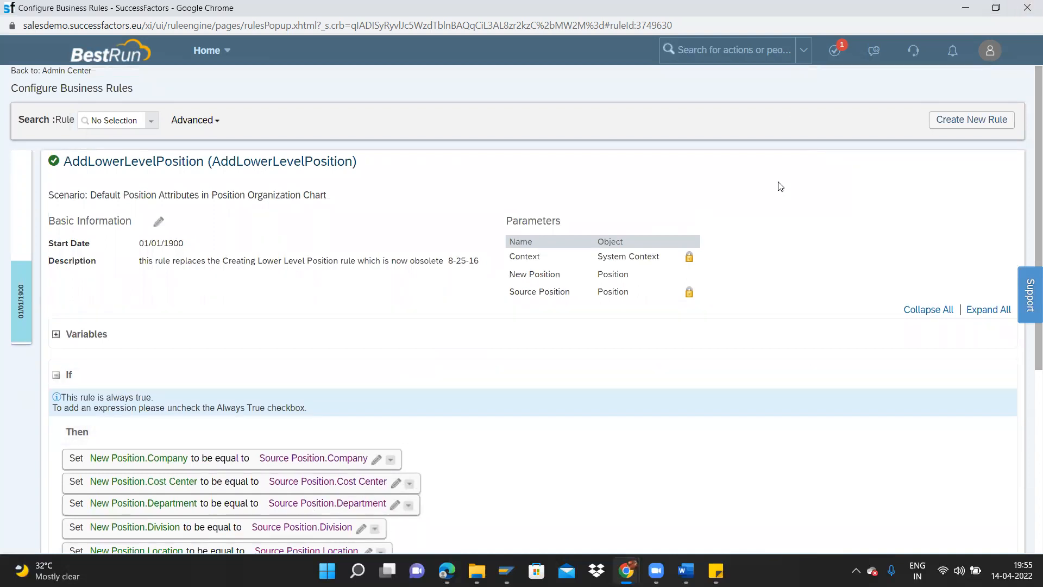
# Step: Leave the rule editor without saving and cancel the Position dialog
pyautogui.click(1027, 5)
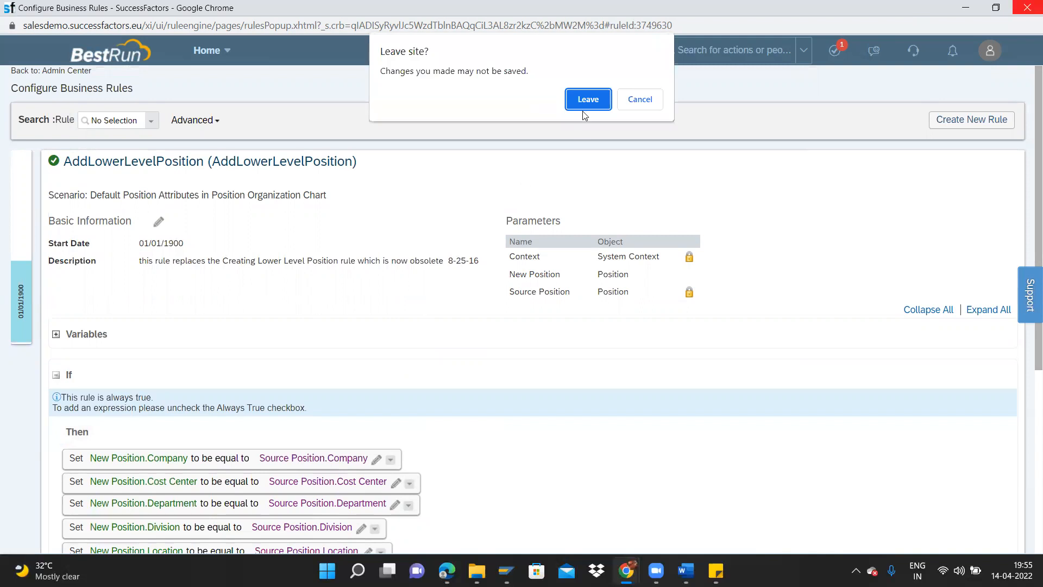
pyautogui.click(582, 109)
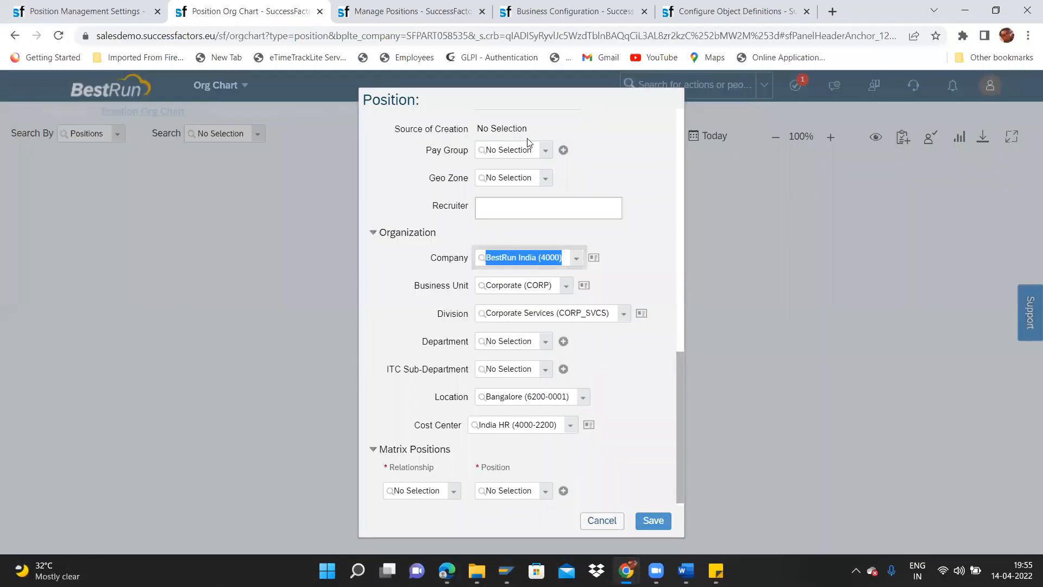
pyautogui.click(608, 523)
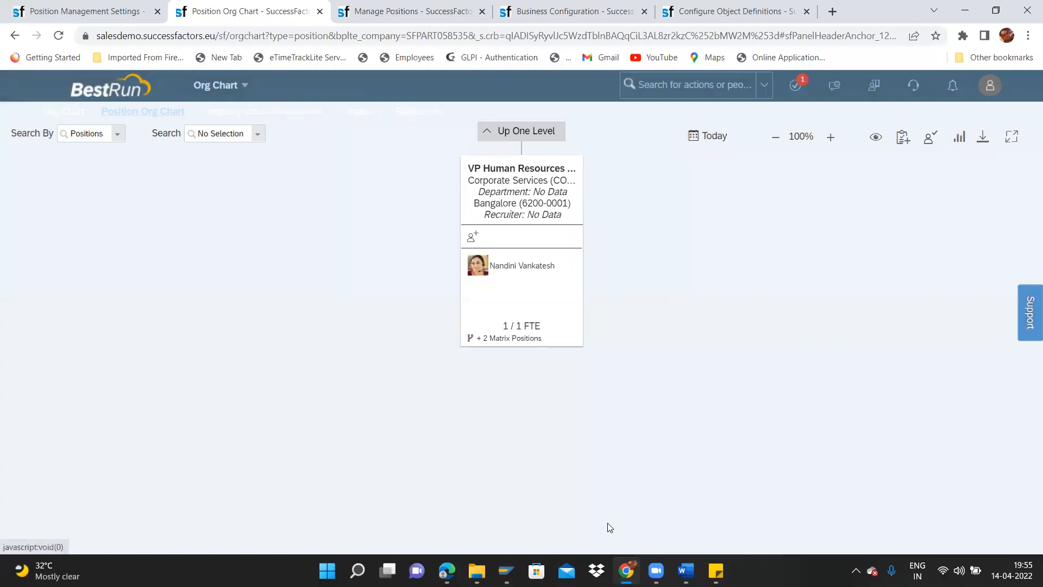
# Step: Confirm Respect Workflow at Copy Position is No, then go to Business Configuration
pyautogui.click(87, 11)
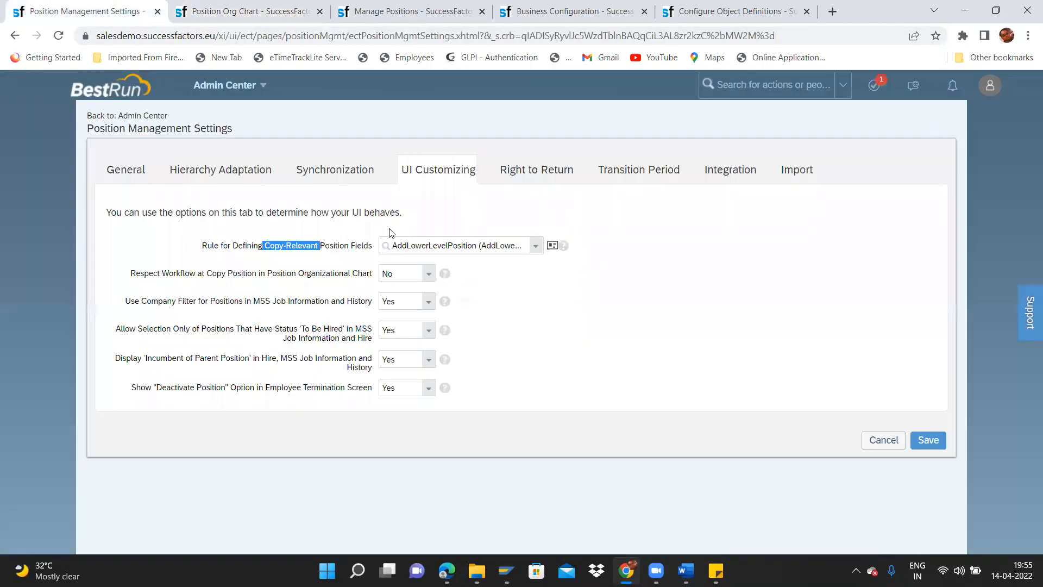
pyautogui.click(390, 245)
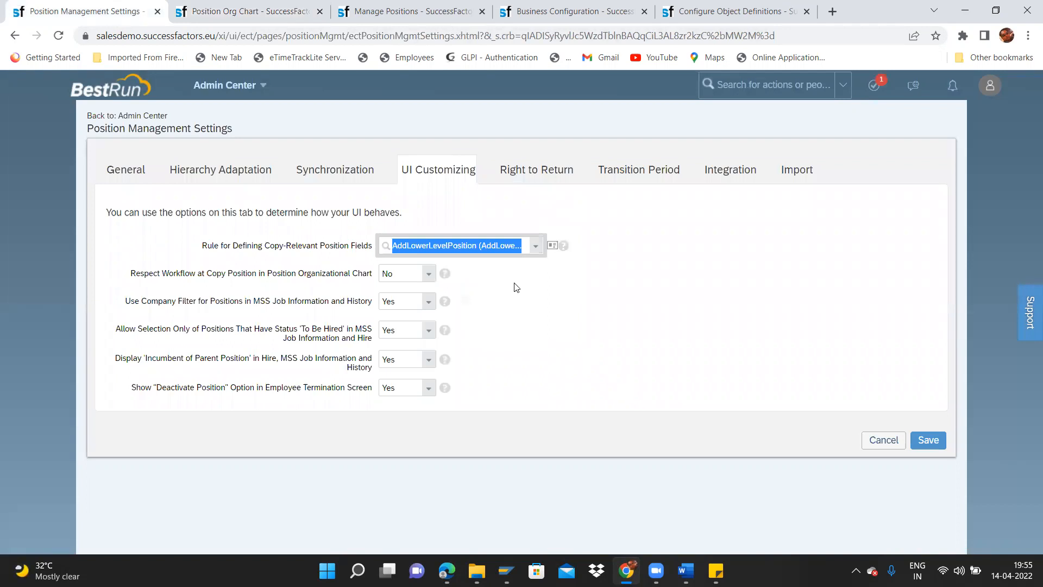
pyautogui.click(186, 279)
pyautogui.moveTo(181, 277); pyautogui.dragTo(378, 286)
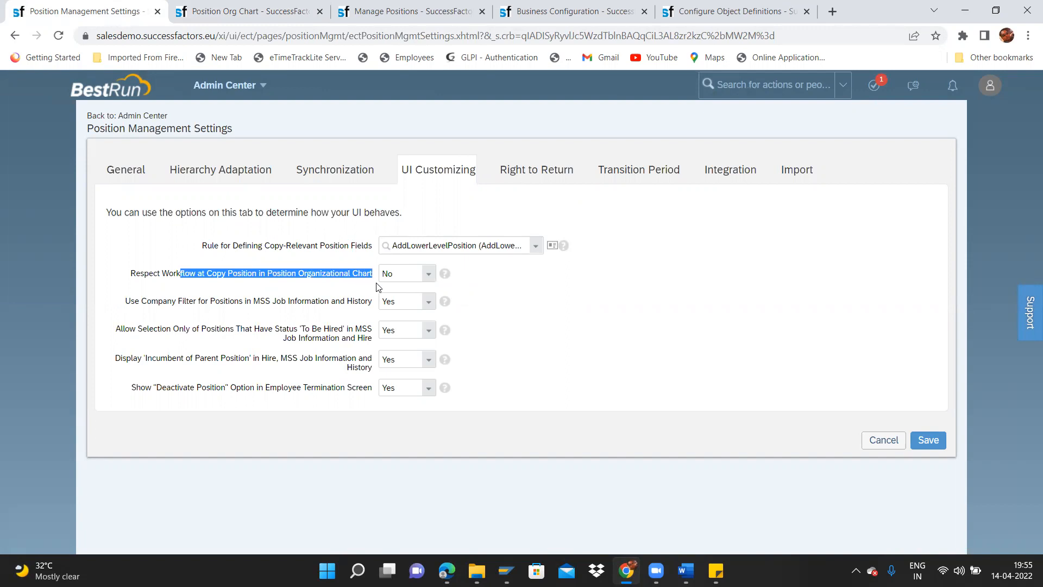
pyautogui.click(416, 12)
# Step: Load the Position object definition in Configure Object Definitions
pyautogui.click(625, 8)
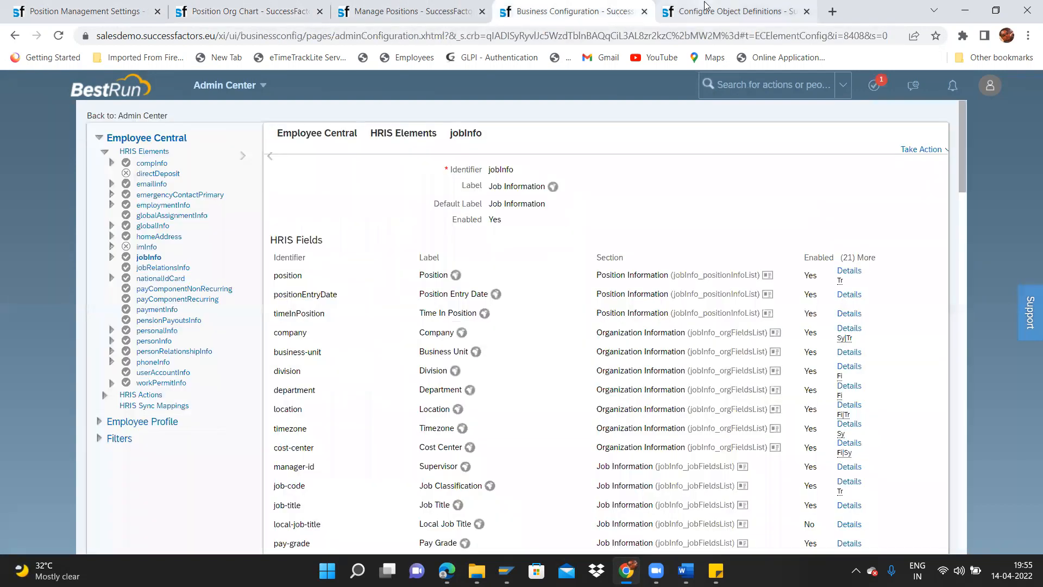
pyautogui.click(705, 8)
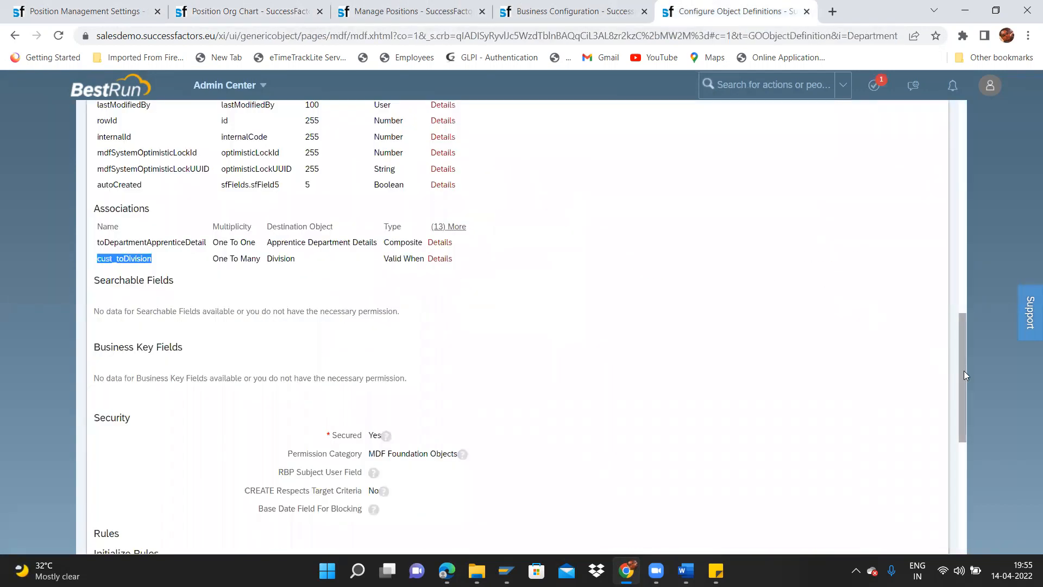
pyautogui.moveTo(965, 375); pyautogui.dragTo(992, 144)
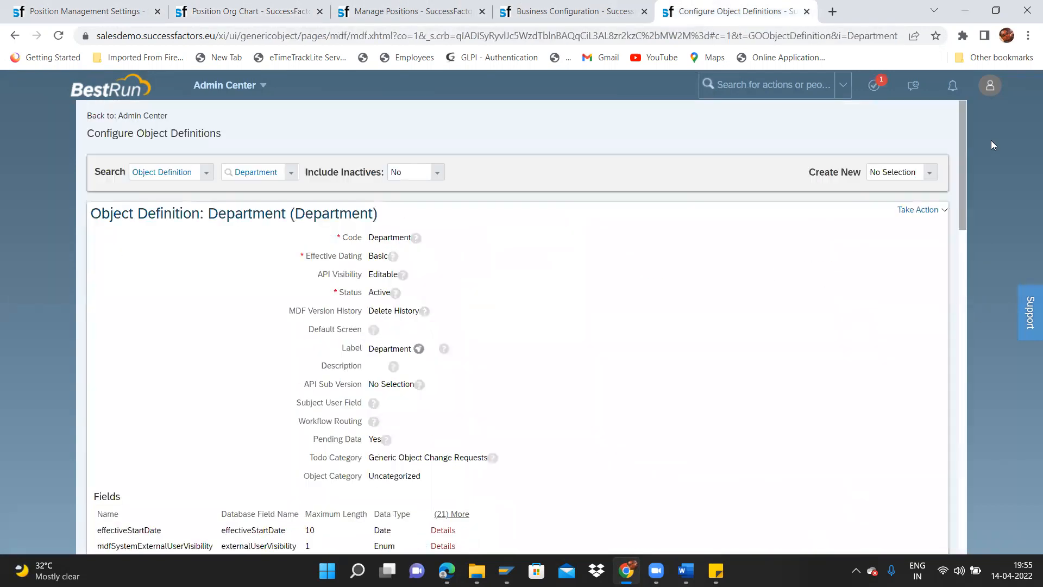
pyautogui.click(288, 177)
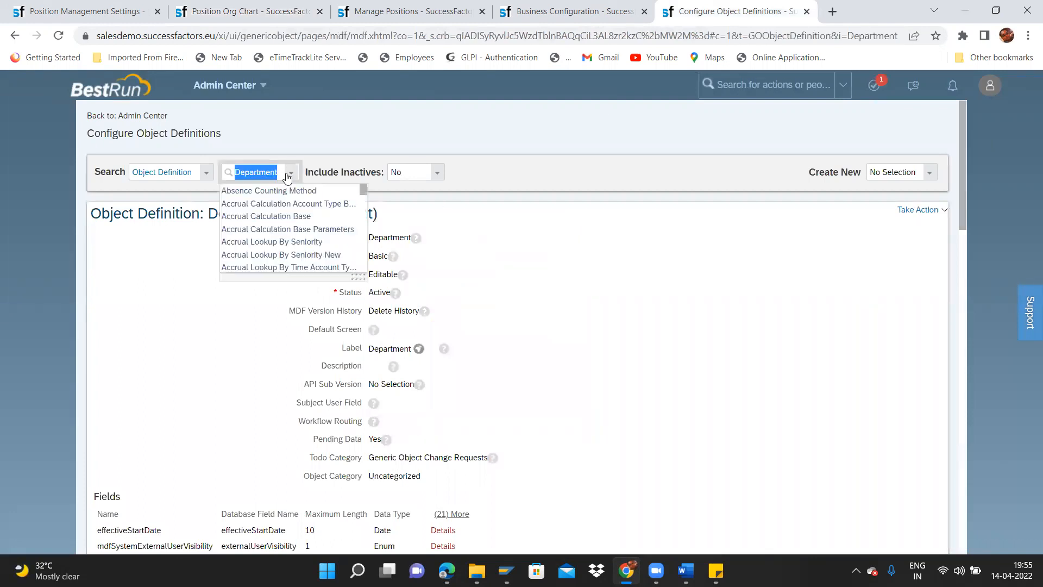
pyautogui.write('position')
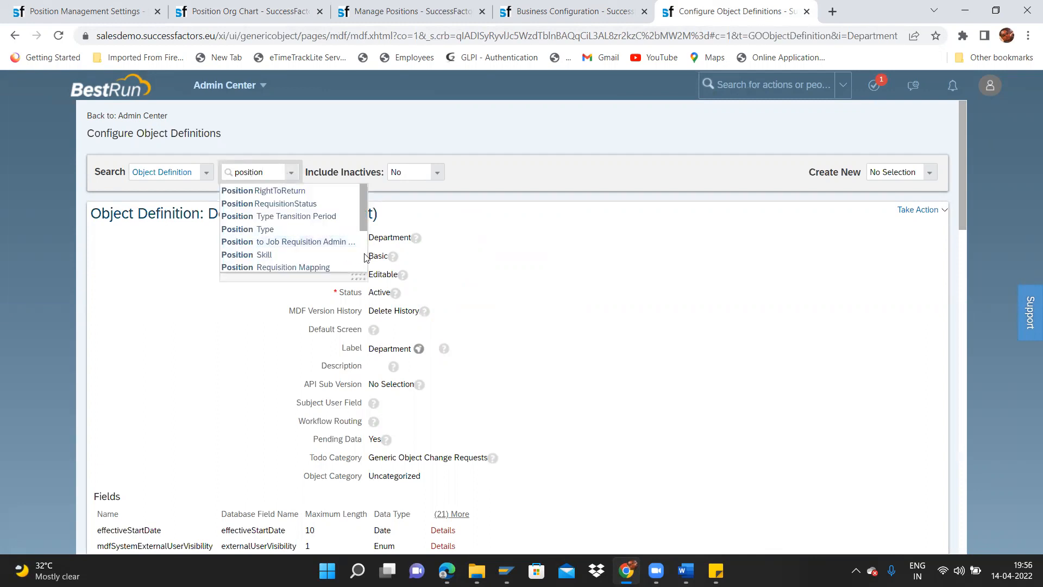
pyautogui.scroll(-2, 364, 258)
pyautogui.click(250, 254)
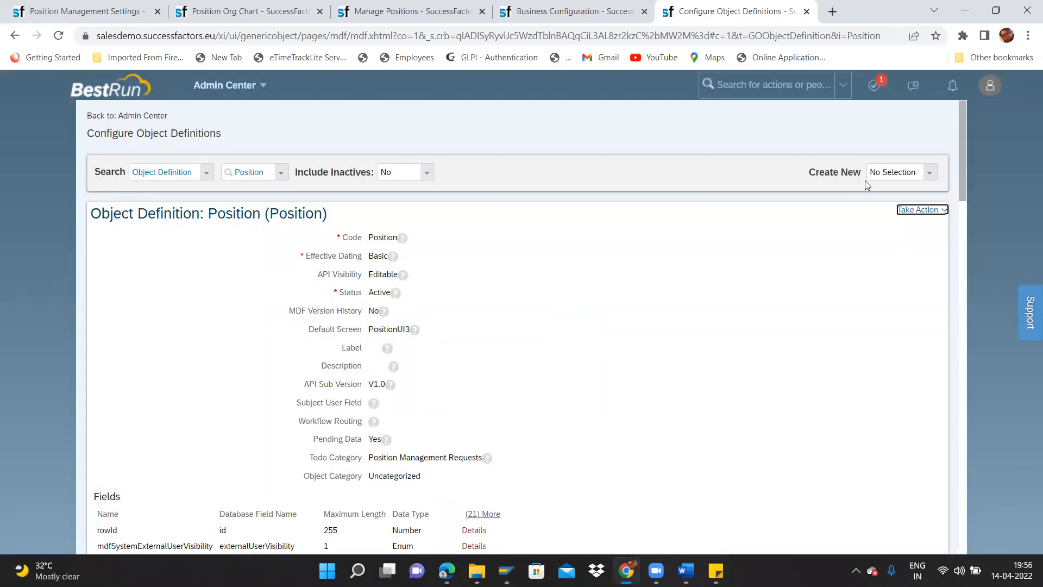
# Step: Correct the Position definition's Workflow Routing to National ID Change Workflow and save it
pyautogui.click(923, 209)
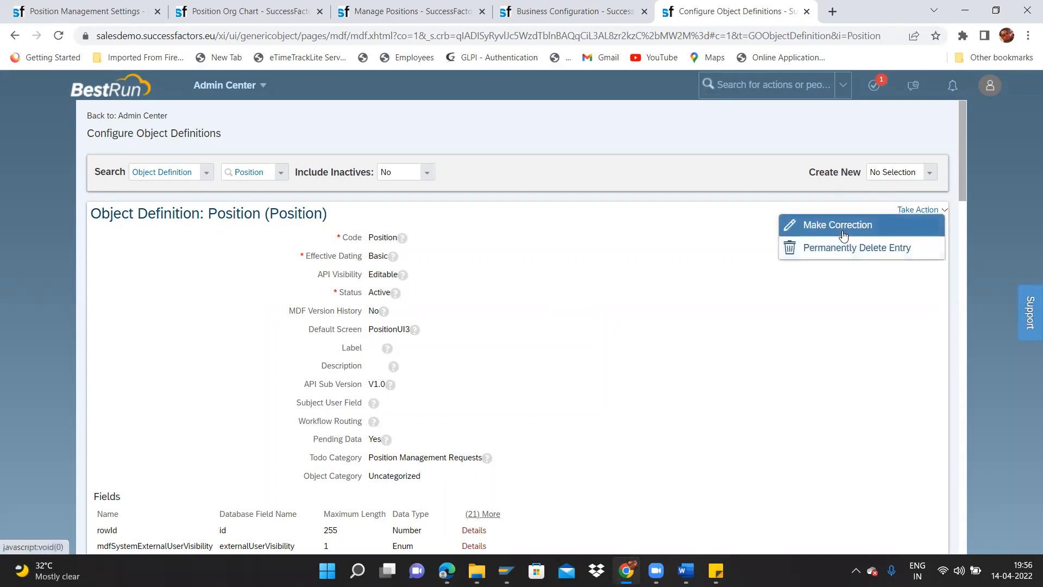
pyautogui.click(843, 236)
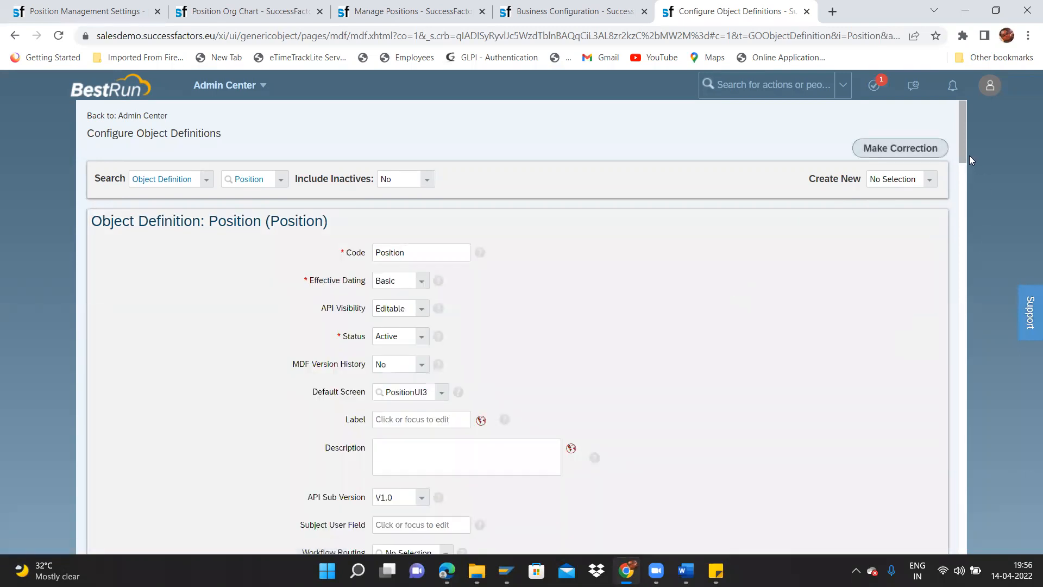
pyautogui.moveTo(964, 158); pyautogui.dragTo(964, 190)
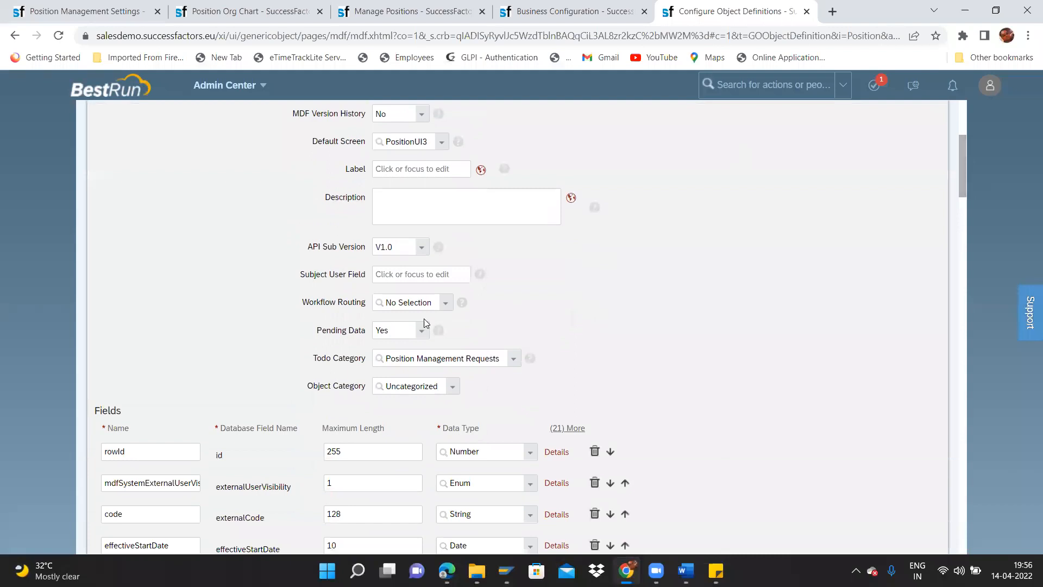
pyautogui.click(442, 307)
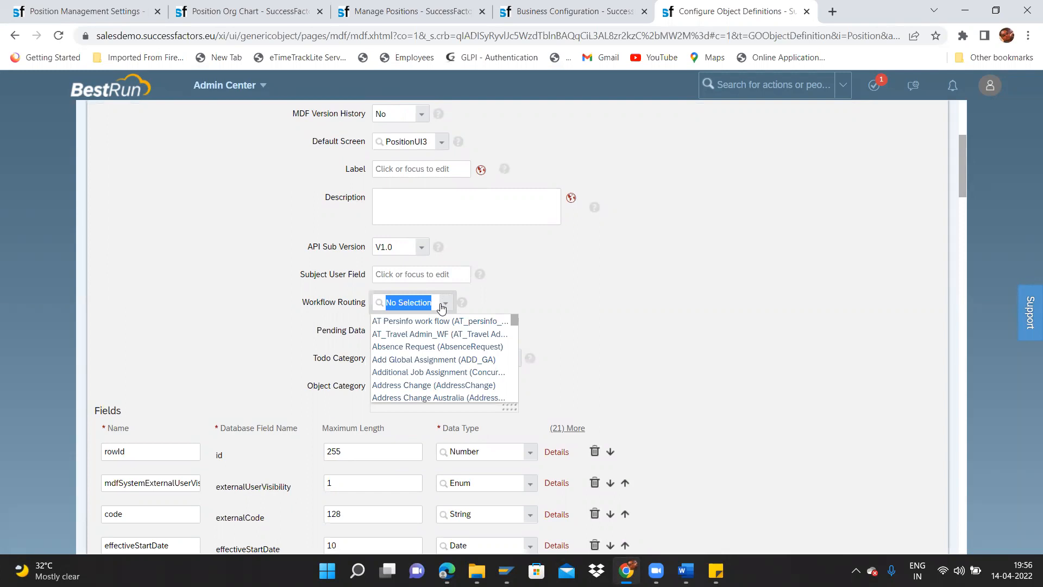
pyautogui.write('nati')
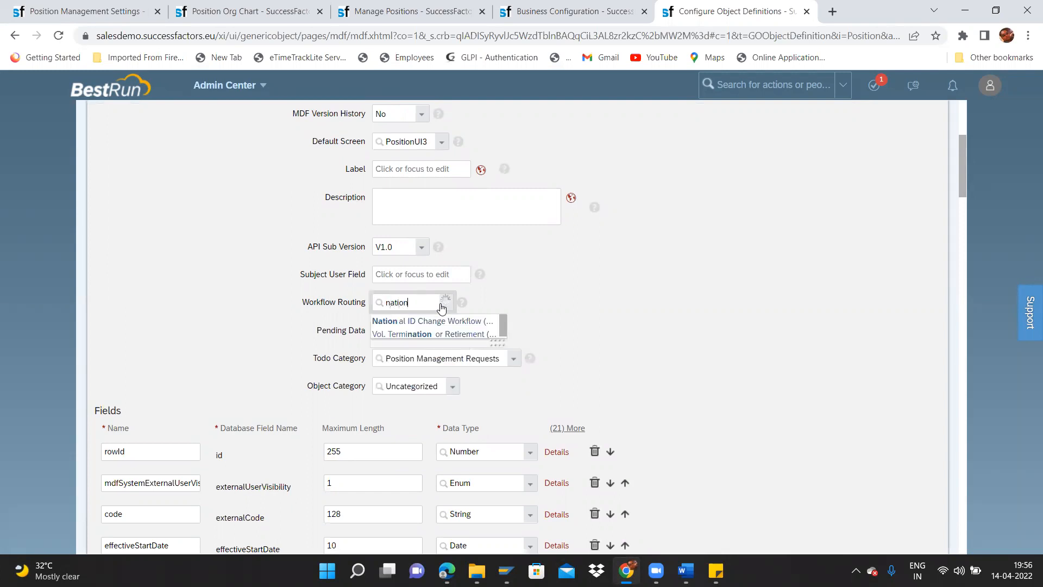
pyautogui.click(419, 321)
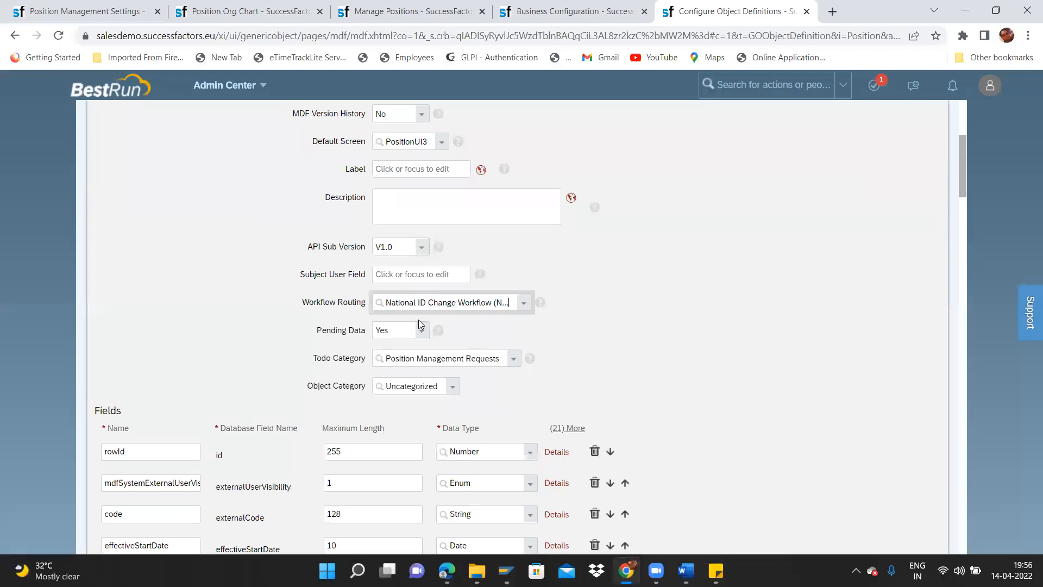
pyautogui.moveTo(387, 301); pyautogui.dragTo(566, 299)
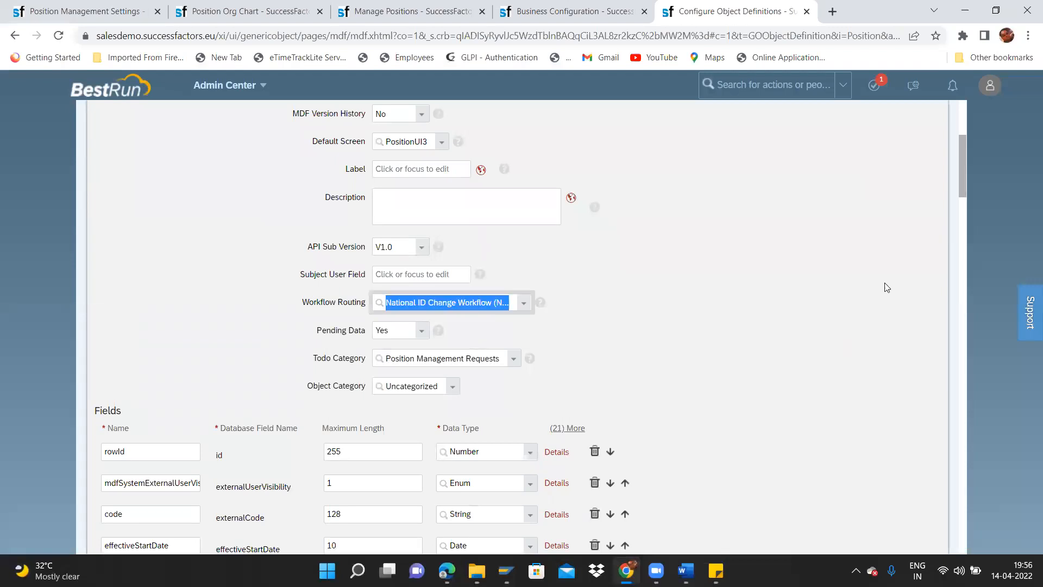
pyautogui.click(966, 193)
pyautogui.moveTo(963, 187); pyautogui.dragTo(962, 541)
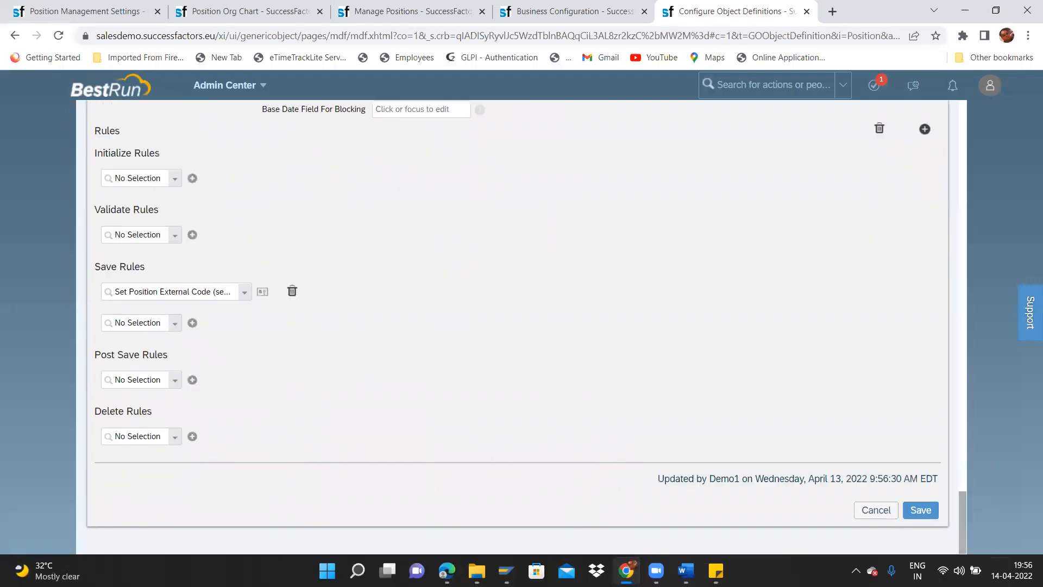
pyautogui.click(919, 510)
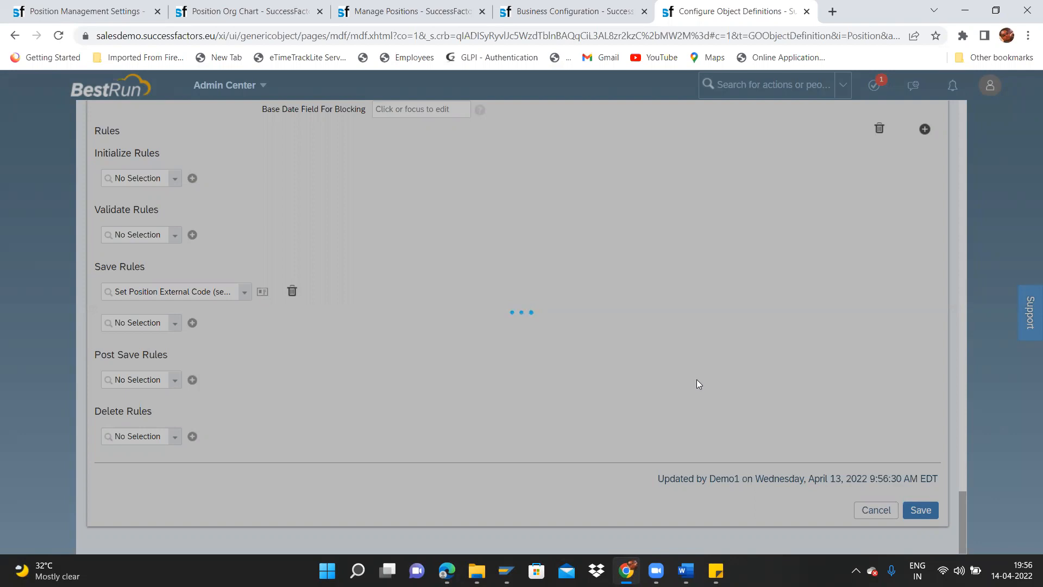
pyautogui.click(631, 403)
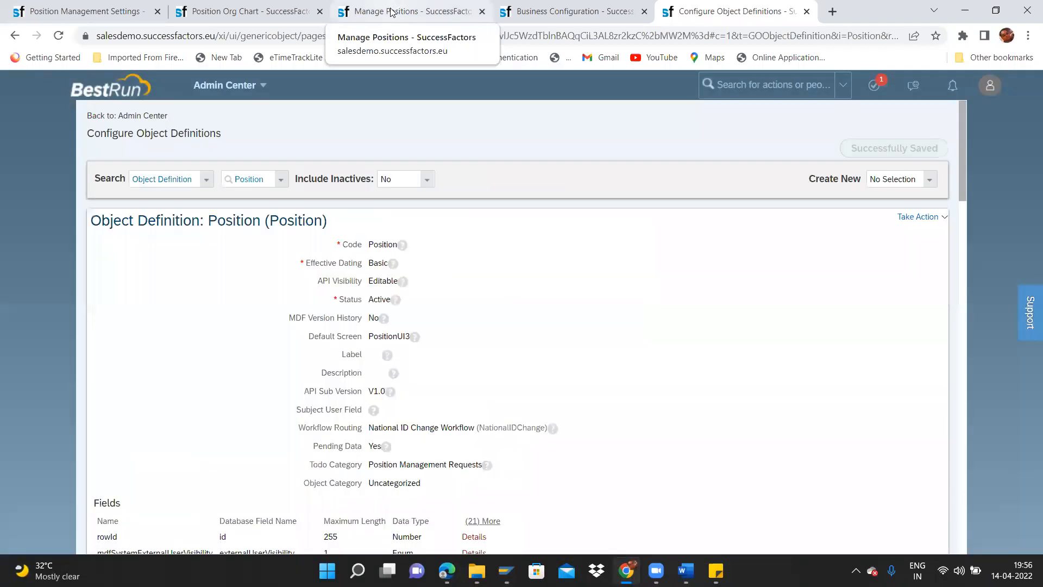
# Step: Reload Manage Positions and load the Analyst (51710004) position
pyautogui.click(391, 12)
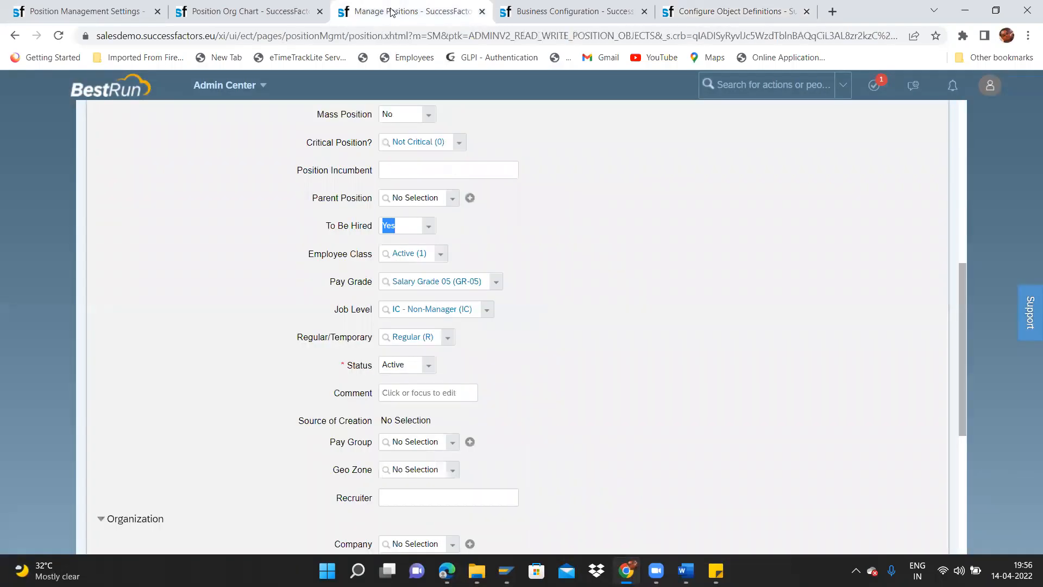
pyautogui.click(387, 37)
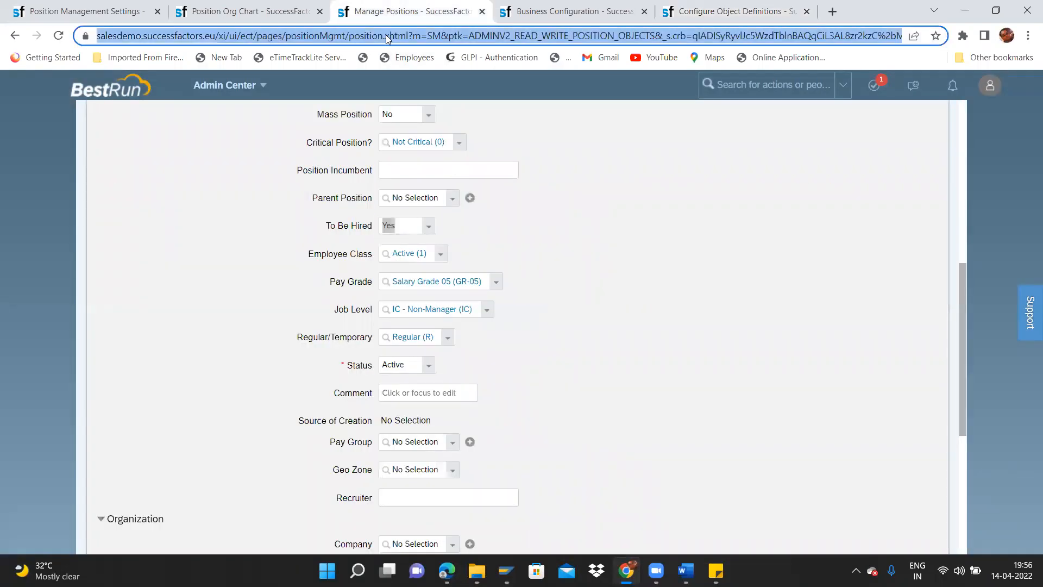
pyautogui.press('Return')
pyautogui.press('Return')
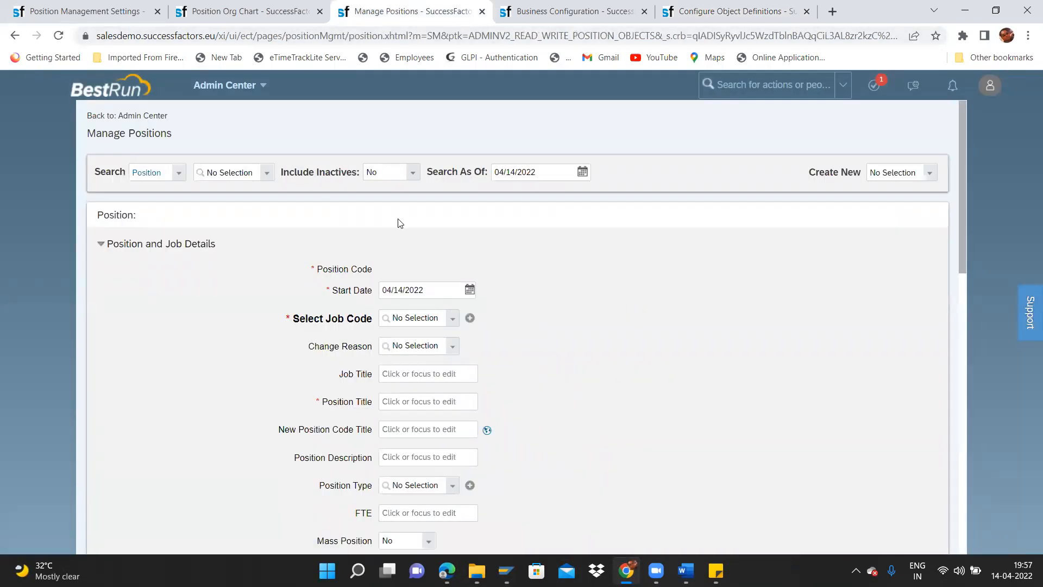
pyautogui.click(266, 173)
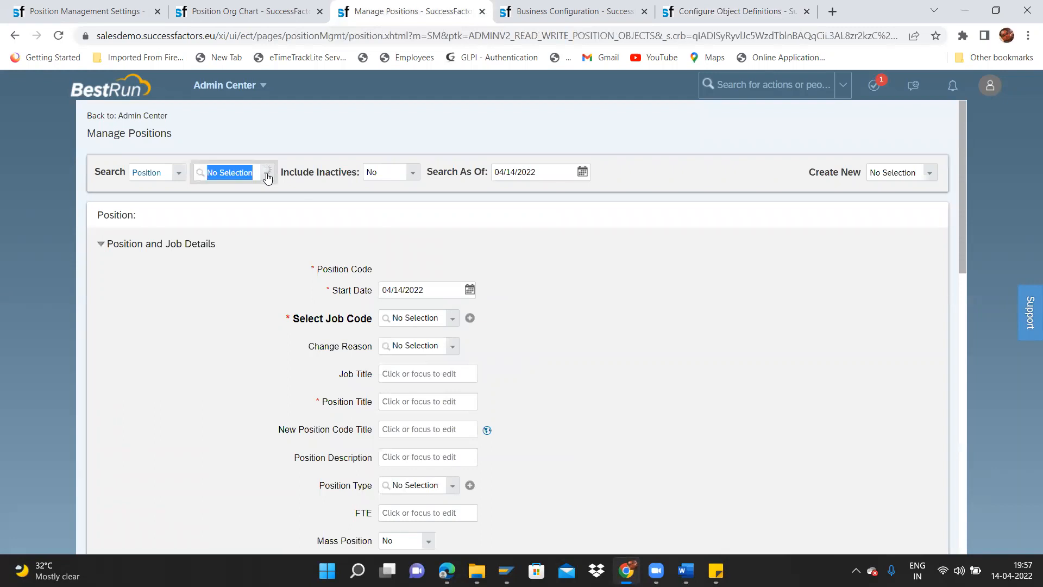
pyautogui.click(253, 212)
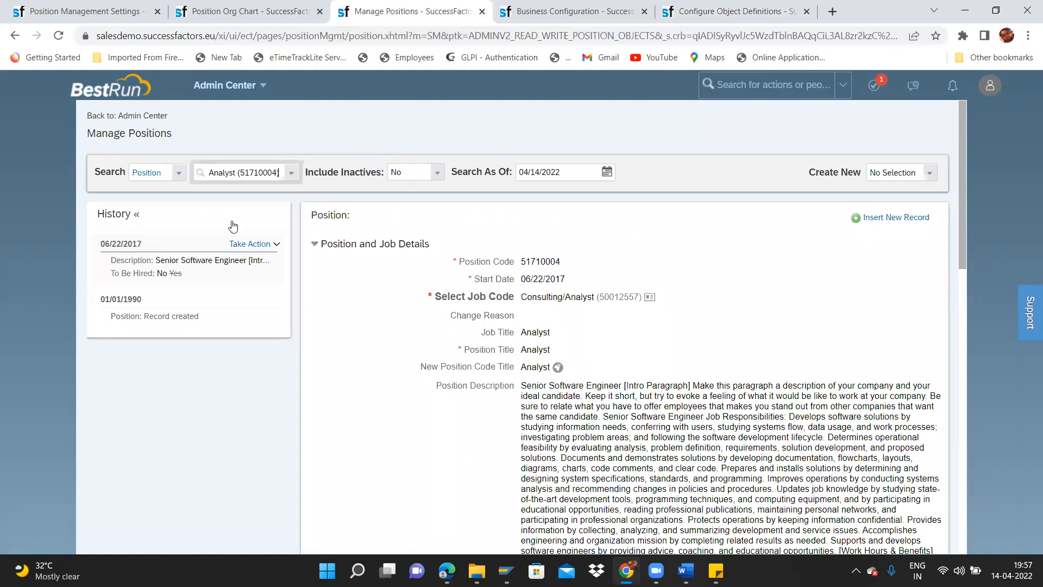
# Step: Make a correction changing the Analyst position's Job Title to Analyst1 and save
pyautogui.click(251, 243)
pyautogui.click(251, 257)
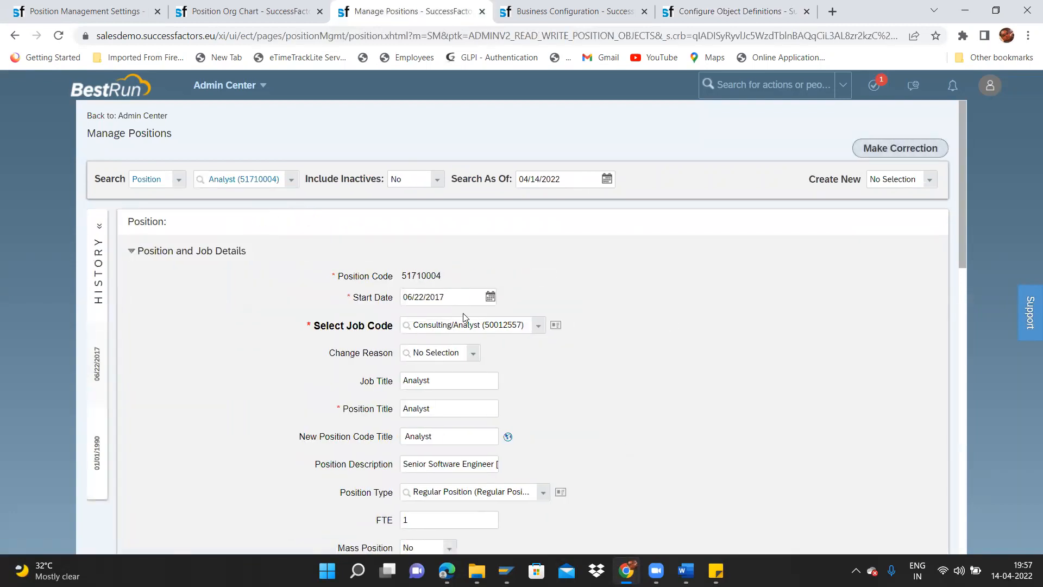
pyautogui.click(448, 297)
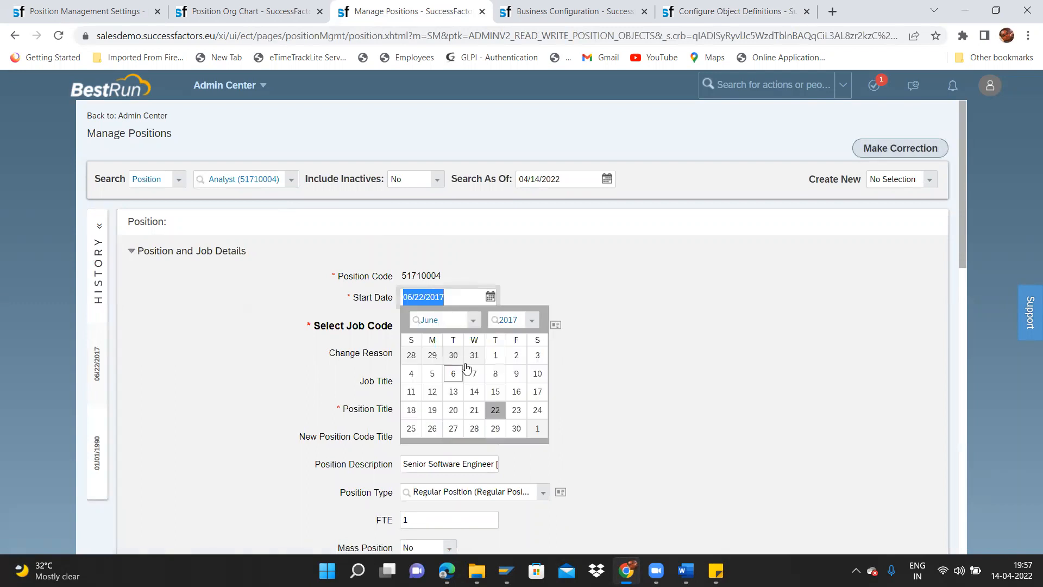
pyautogui.click(661, 310)
pyautogui.click(468, 383)
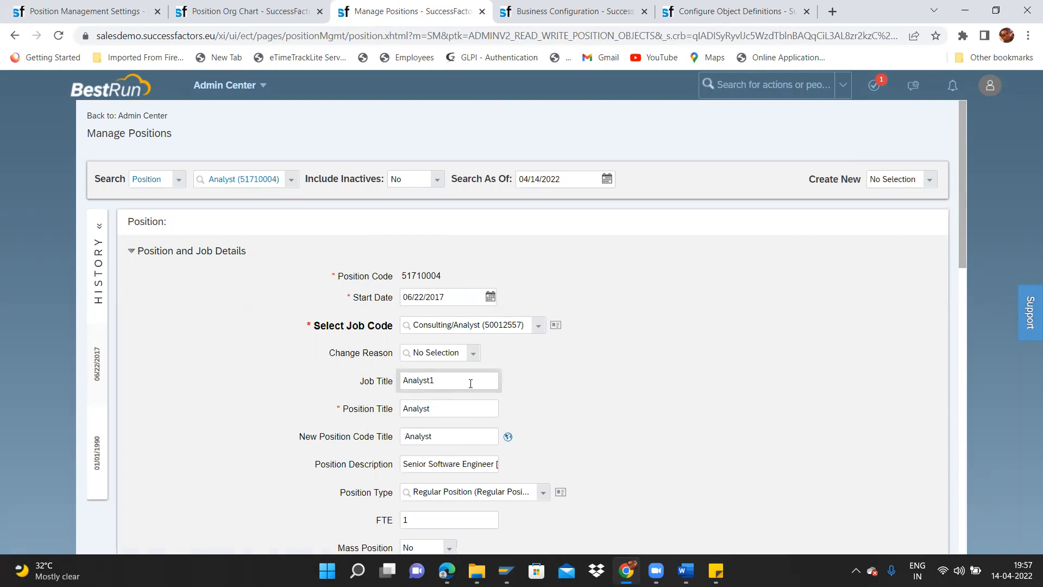
pyautogui.scroll(-15, 954, 228)
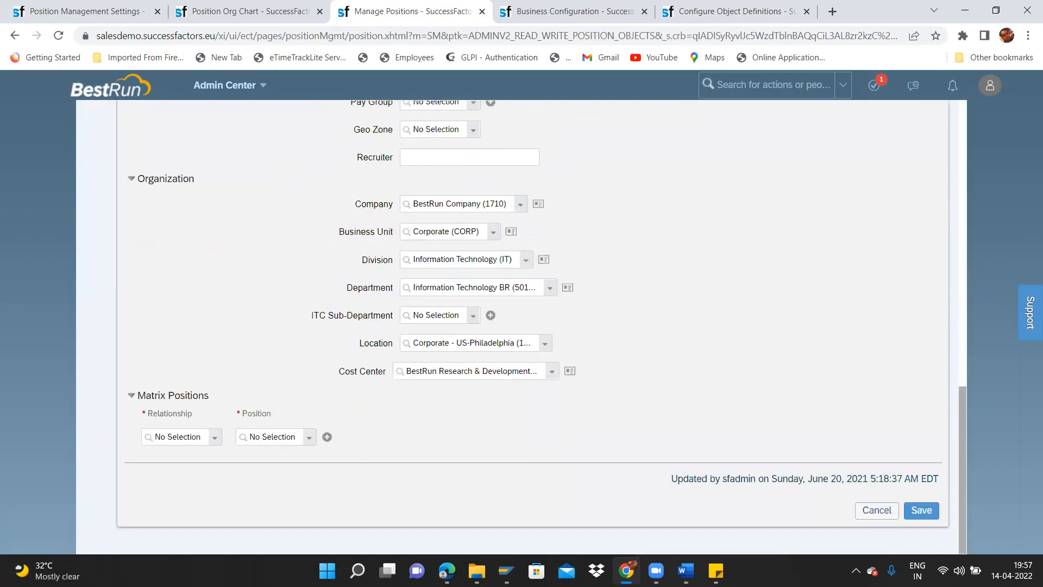
pyautogui.click(926, 513)
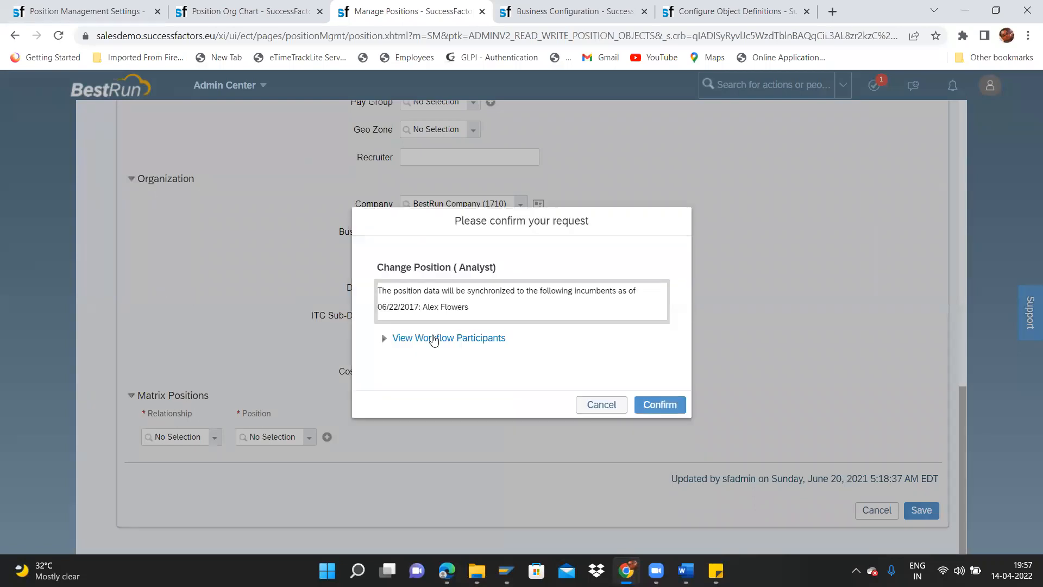
# Step: View the change's two workflow approvers, then cancel the change request
pyautogui.click(433, 338)
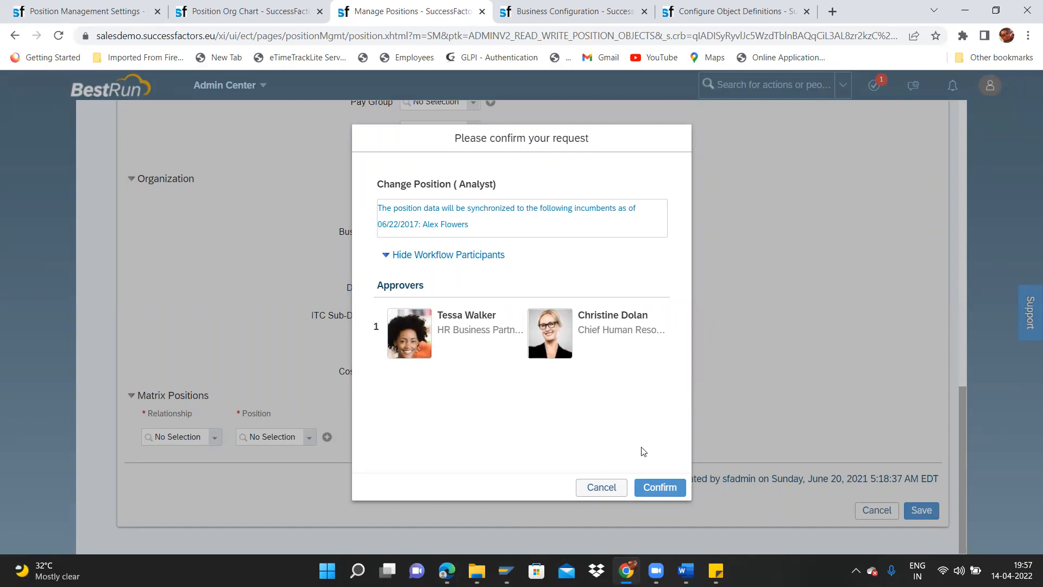
pyautogui.doubleClick(613, 485)
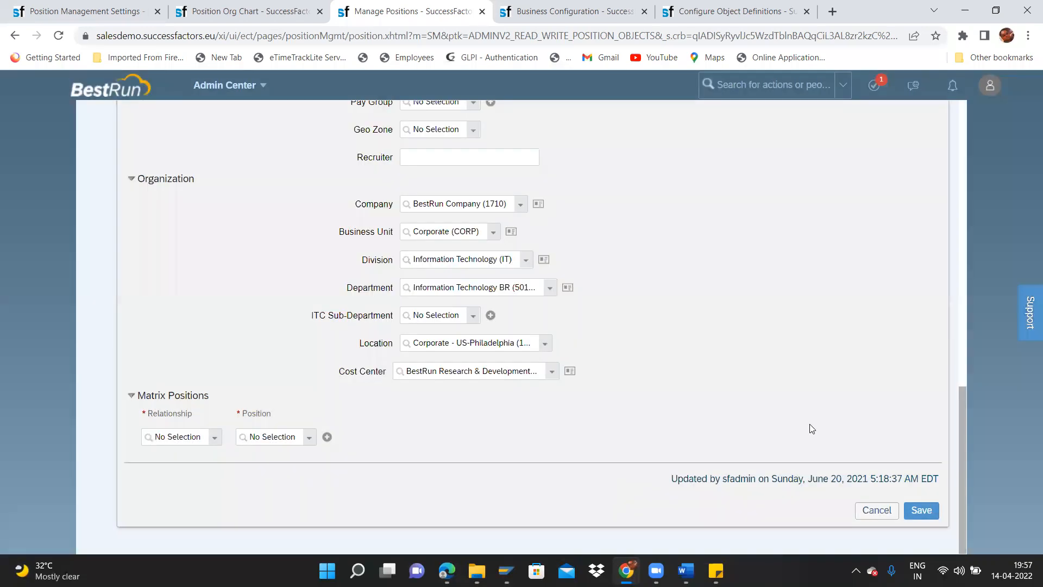
pyautogui.click(879, 516)
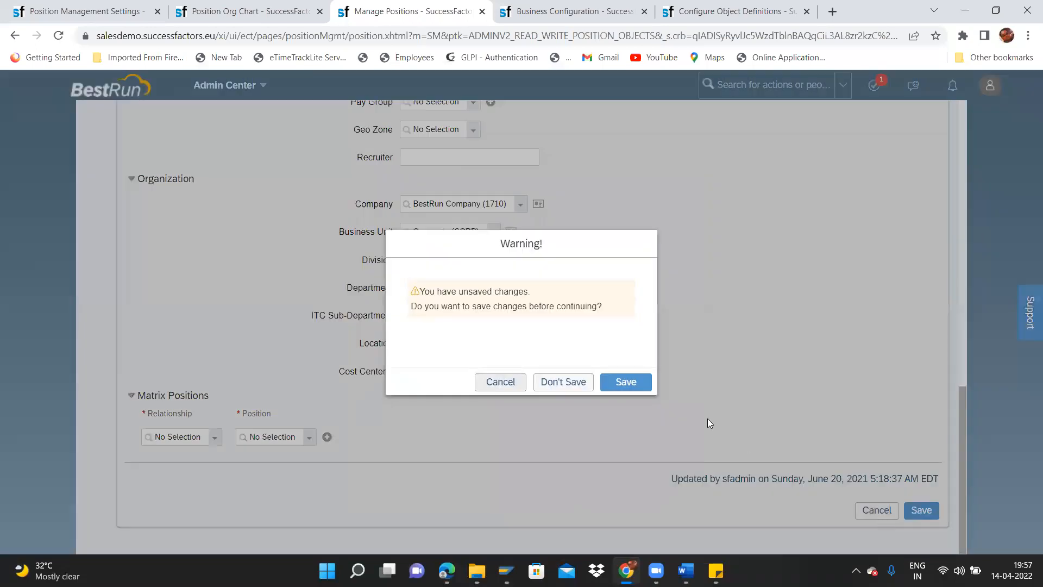
# Step: Discard the unsaved edits and open the VP Human Resources IN position in the org chart
pyautogui.click(562, 380)
pyautogui.click(218, 10)
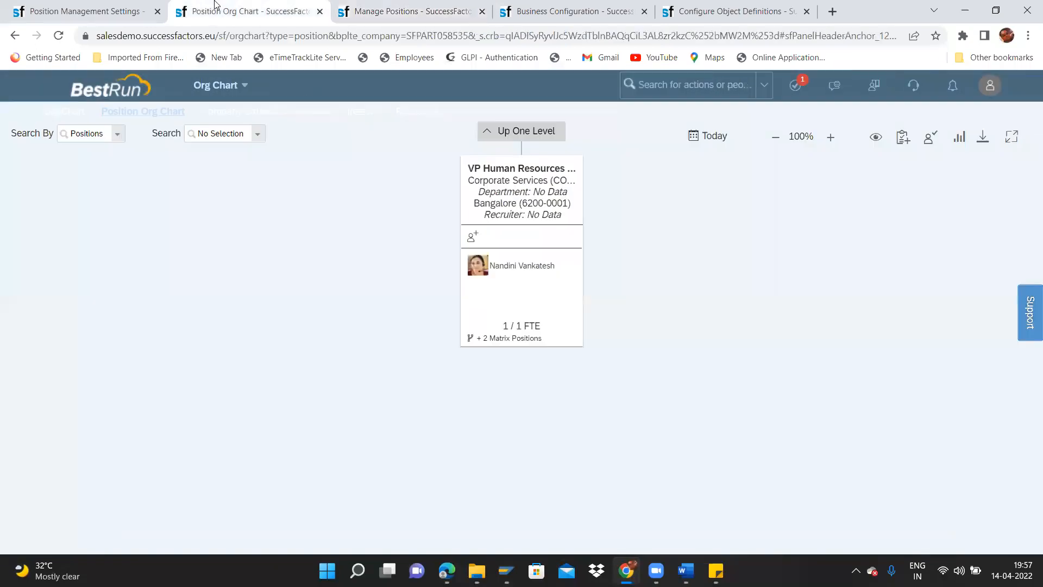
pyautogui.click(506, 185)
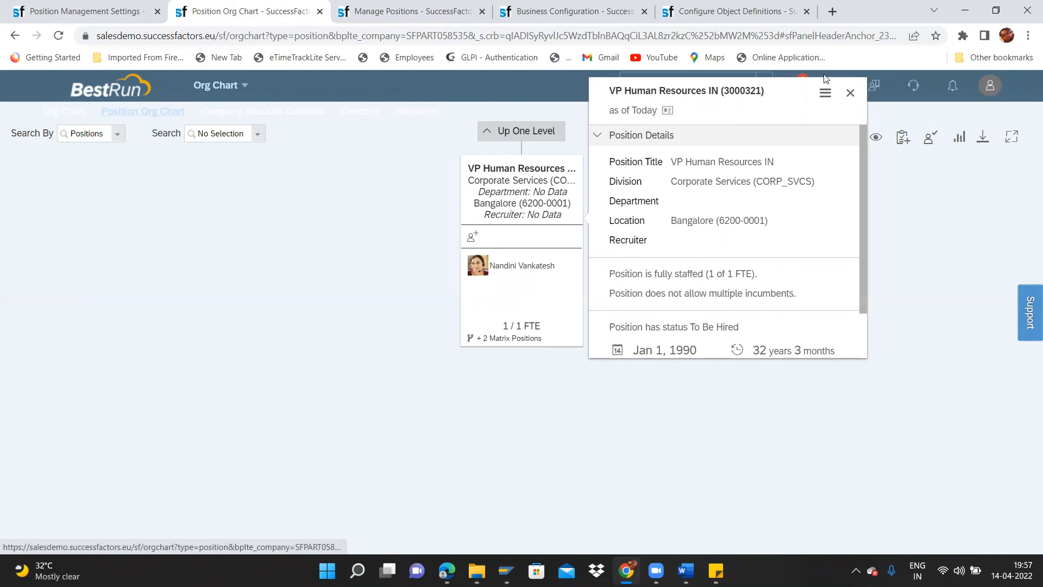
# Step: Copy the VP Human Resources IN position once, creating ITC3001038 flagged To Be Hired
pyautogui.click(825, 92)
pyautogui.click(872, 150)
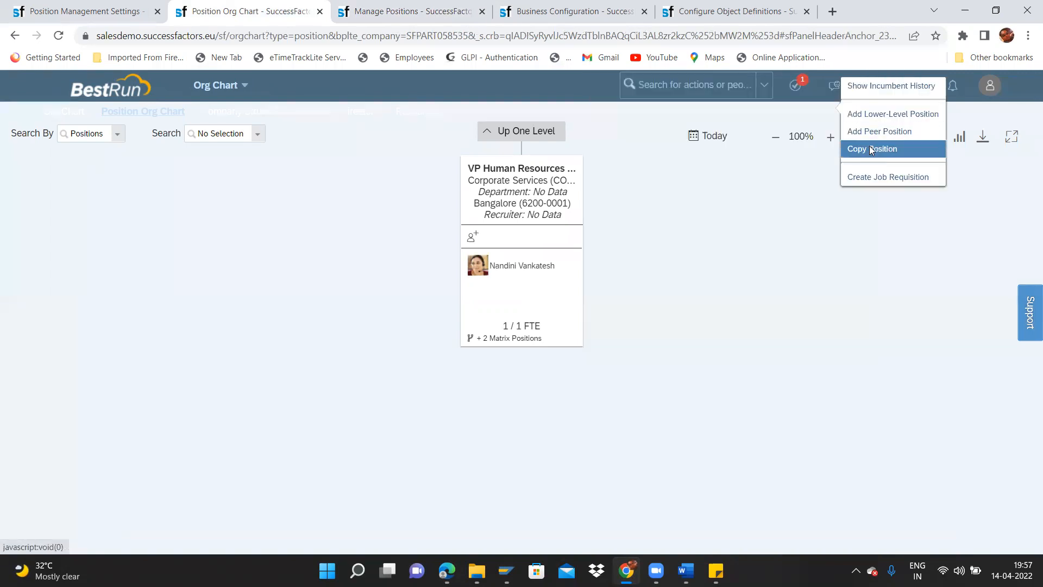
pyautogui.click(655, 406)
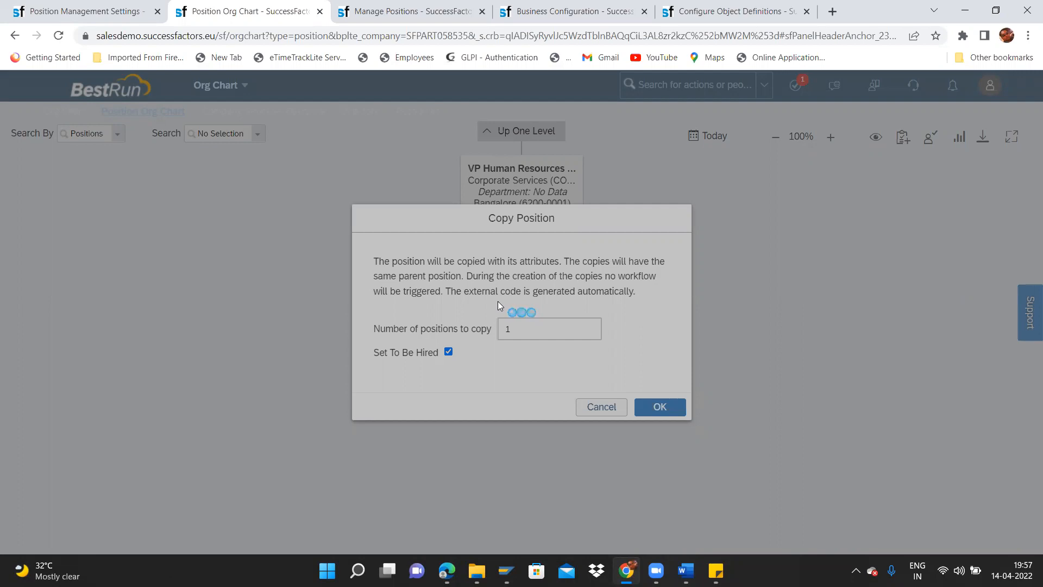
pyautogui.moveTo(440, 278); pyautogui.dragTo(368, 277)
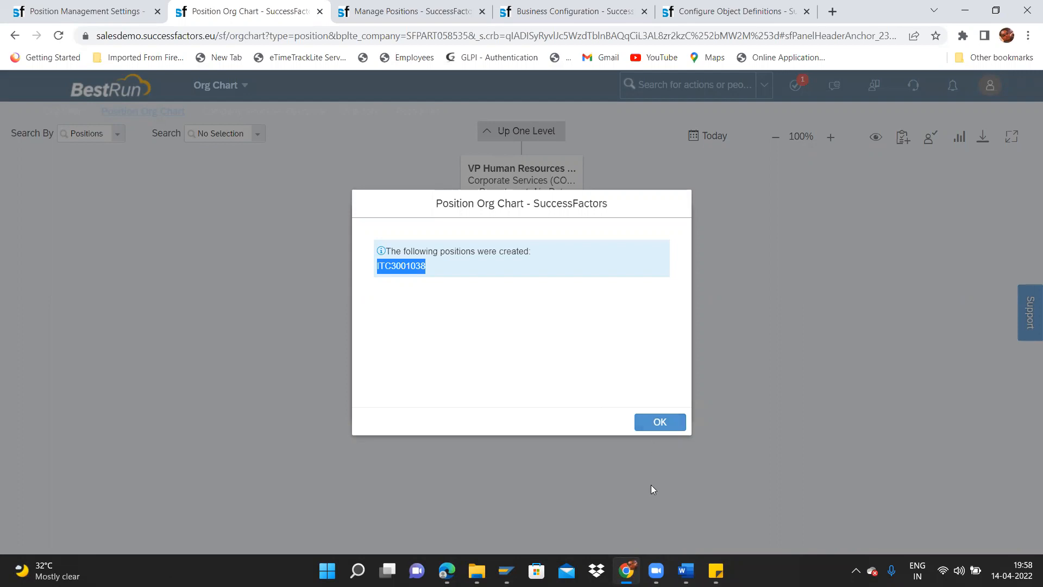
pyautogui.click(445, 285)
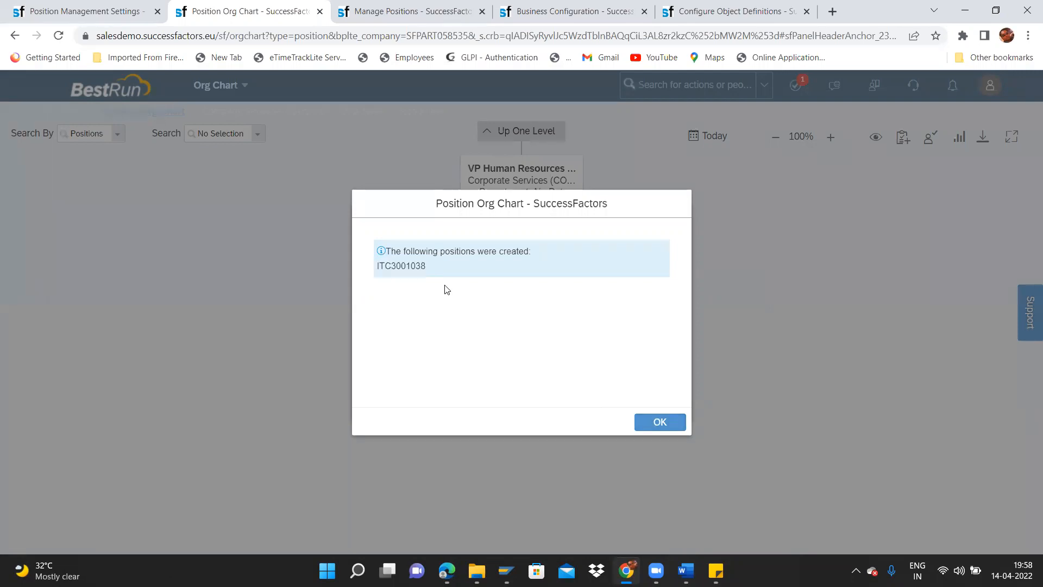
pyautogui.click(660, 424)
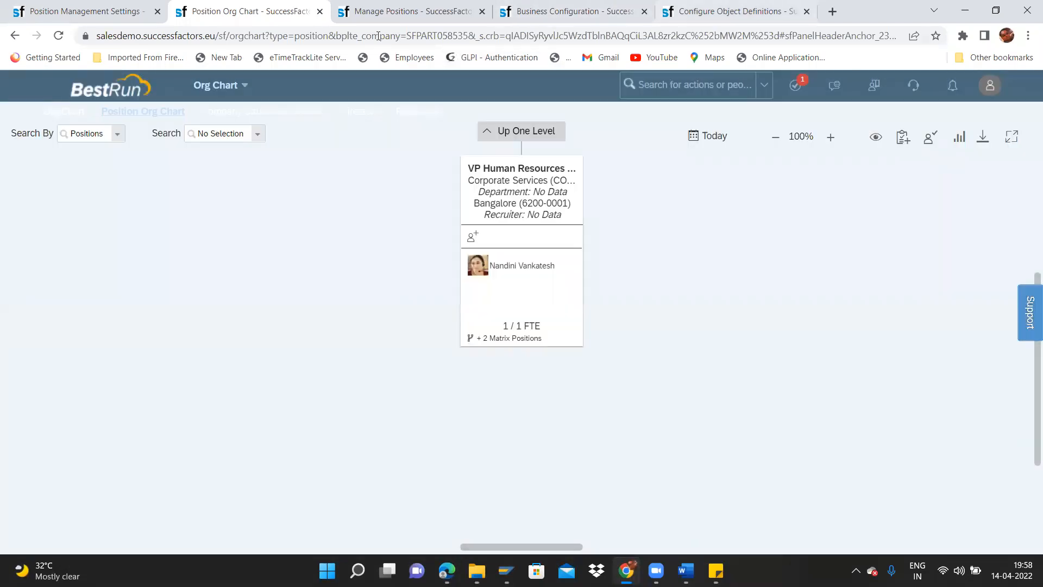
# Step: Find the Position Organizational Chart's Respect Workflow at Copy Position setting in Position Management Settings
pyautogui.click(33, 9)
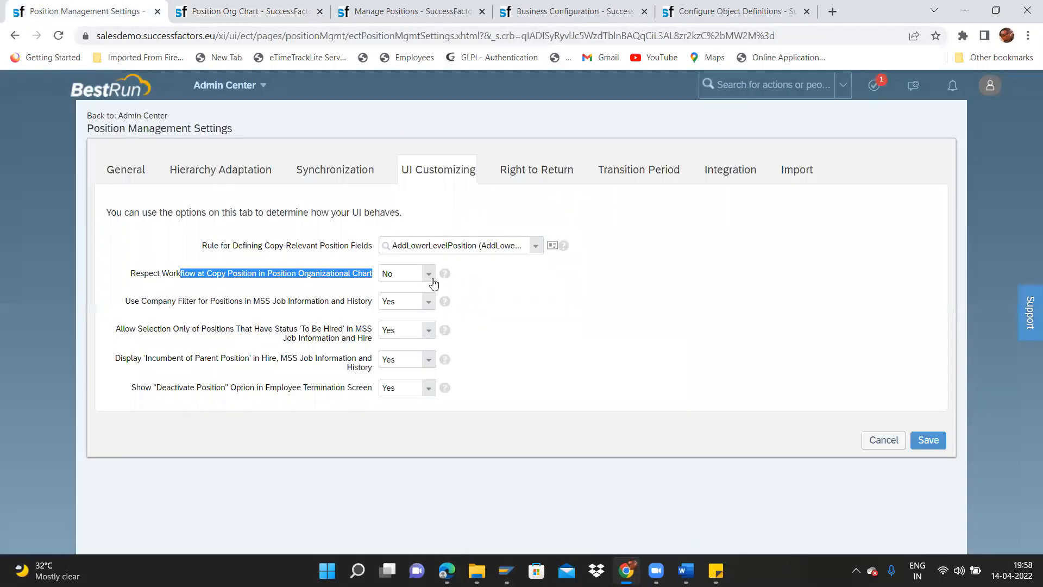
pyautogui.click(428, 274)
pyautogui.moveTo(129, 277); pyautogui.dragTo(373, 284)
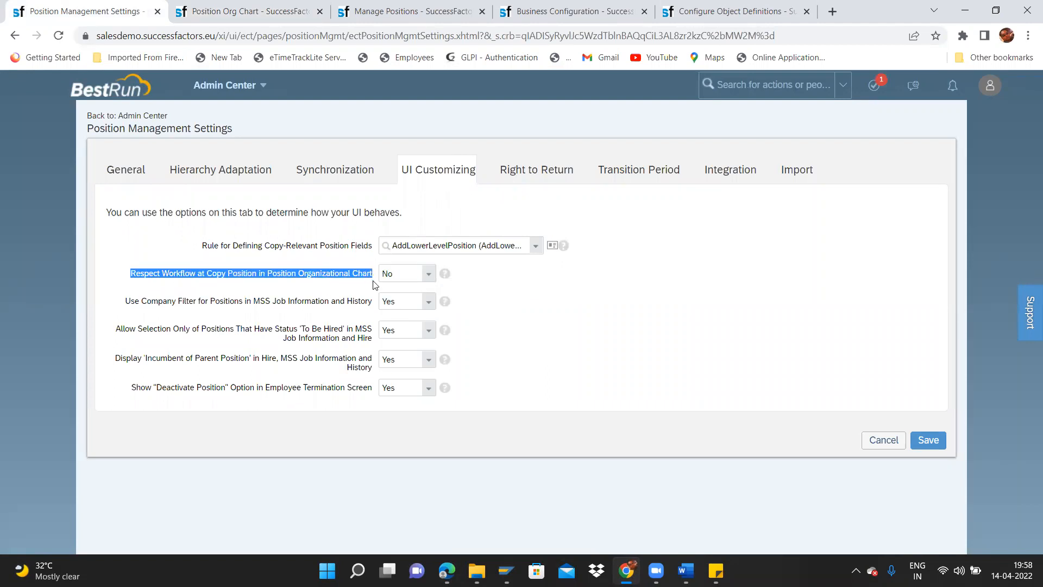
pyautogui.click(373, 283)
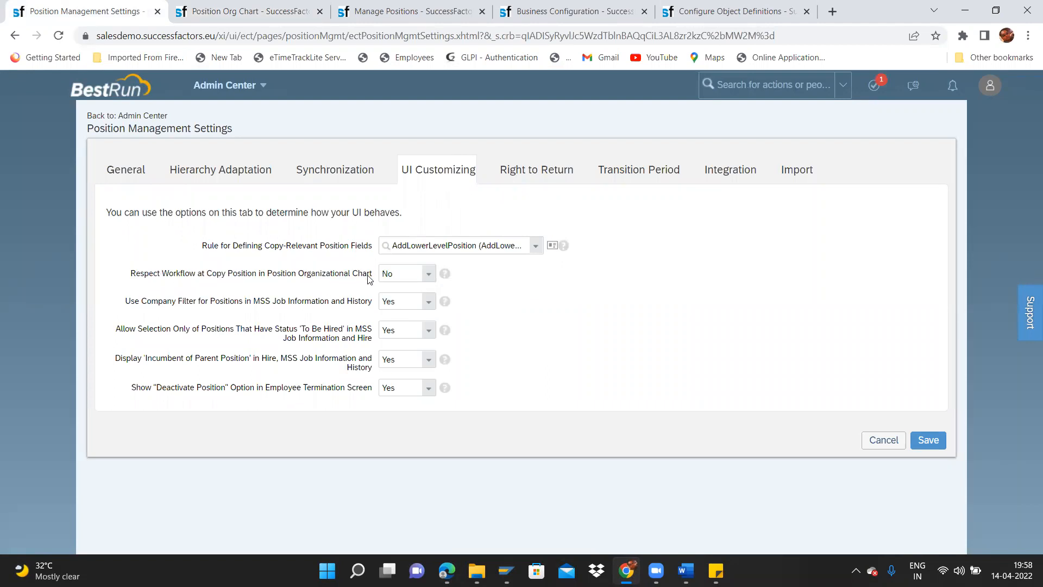
pyautogui.moveTo(372, 277); pyautogui.dragTo(267, 281)
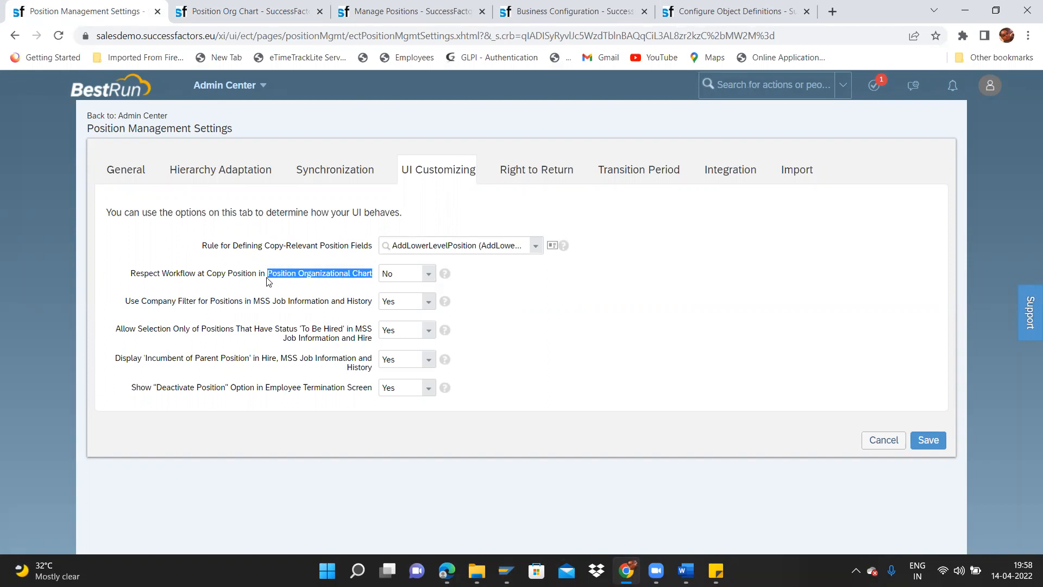
pyautogui.click(291, 295)
pyautogui.moveTo(268, 277); pyautogui.dragTo(373, 281)
pyautogui.moveTo(162, 274); pyautogui.dragTo(256, 276)
# Step: Set Respect Workflow at Copy Position to Yes, save, and reopen the VP Human Resources position
pyautogui.click(429, 275)
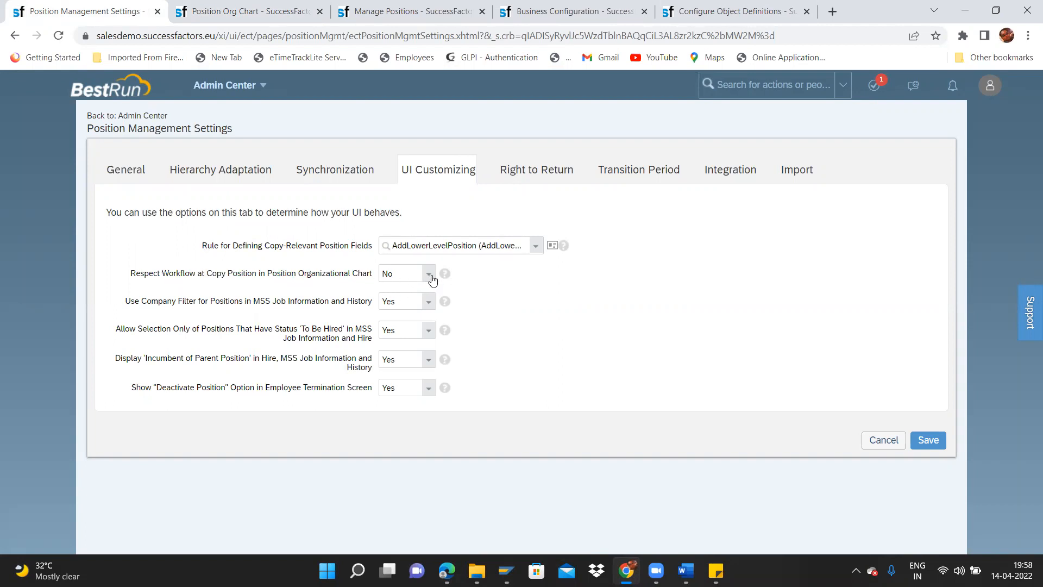
pyautogui.click(412, 291)
pyautogui.click(925, 439)
pyautogui.click(234, 9)
pyautogui.click(557, 298)
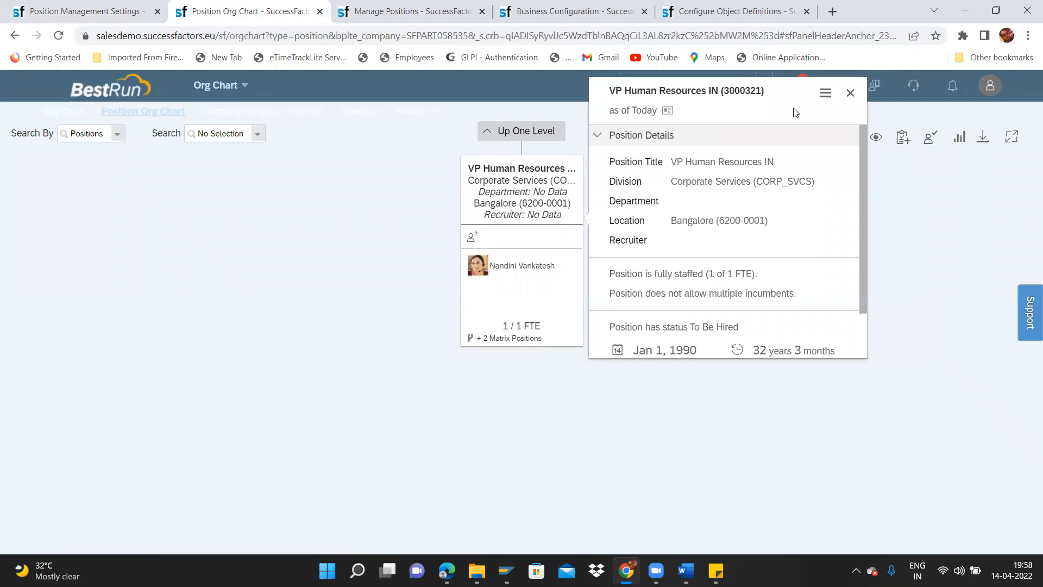
# Step: Copy the VP Human Resources IN position once, producing ITC3001039 pending workflow approval
pyautogui.click(825, 95)
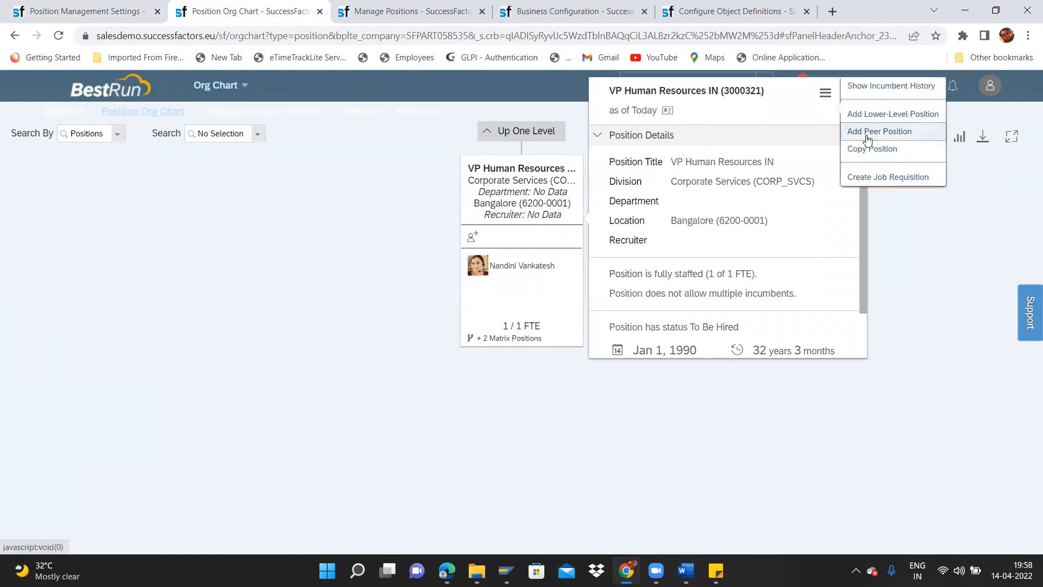
pyautogui.click(870, 148)
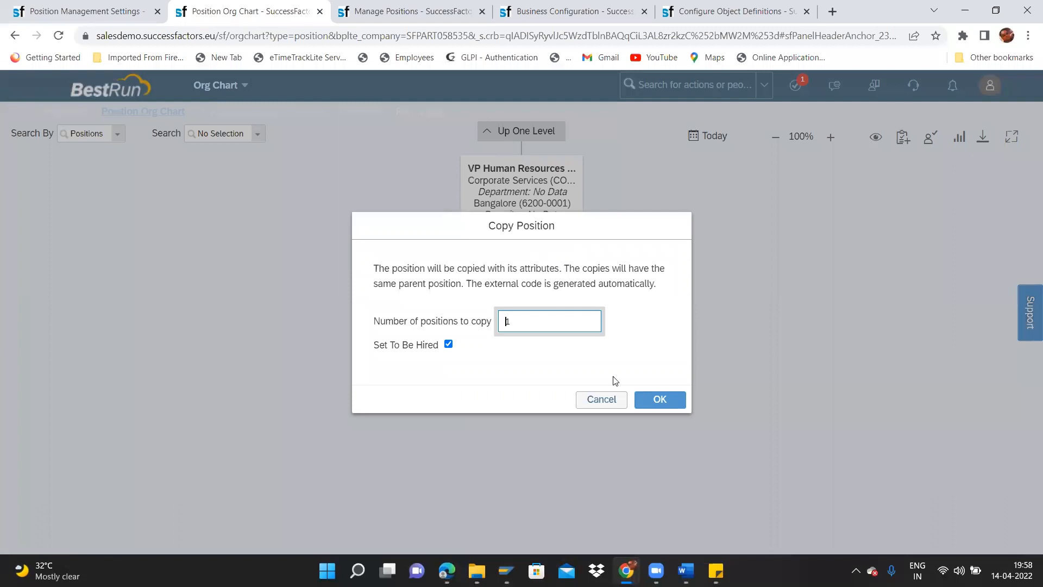
pyautogui.click(656, 403)
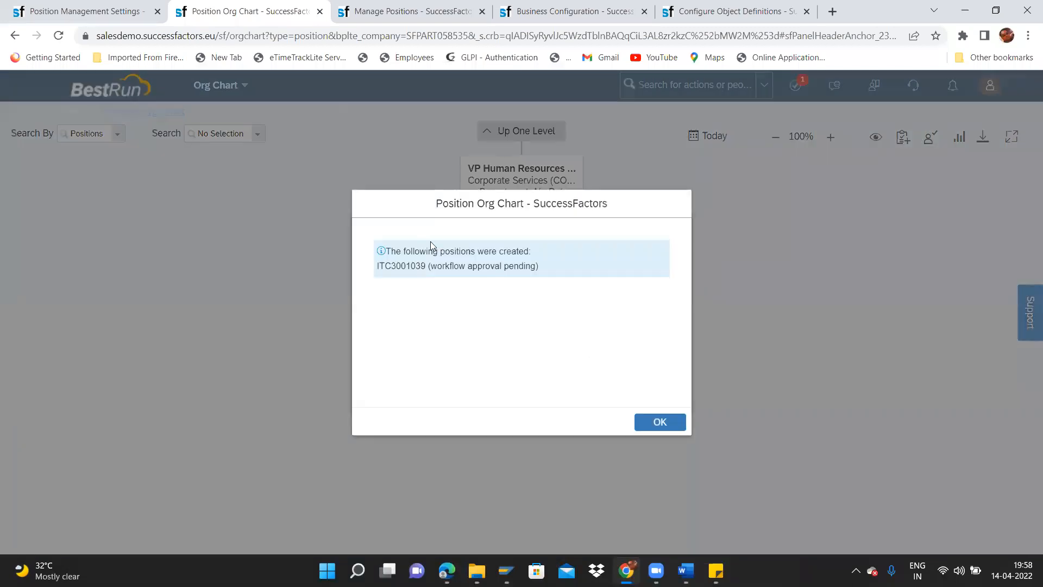
pyautogui.moveTo(431, 267); pyautogui.dragTo(535, 267)
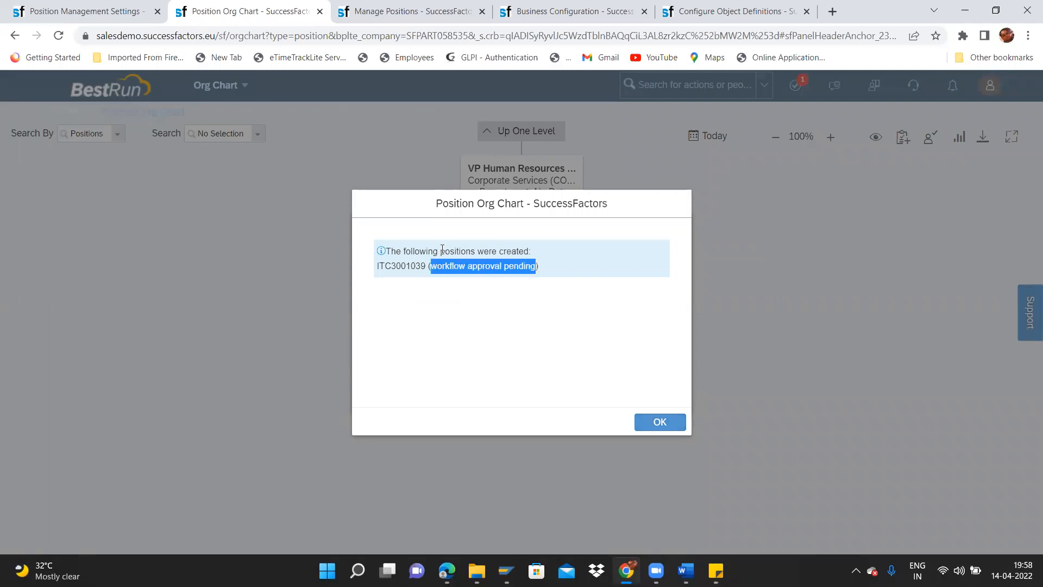
pyautogui.click(656, 426)
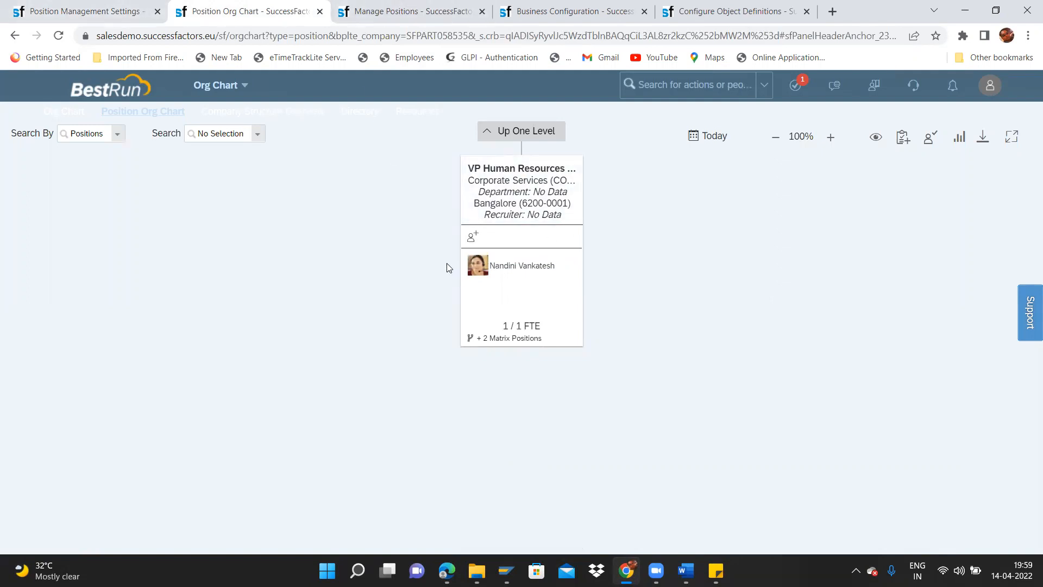
# Step: Revert Respect Workflow at Copy Position to No, save, and return to the Position object definition
pyautogui.click(382, 7)
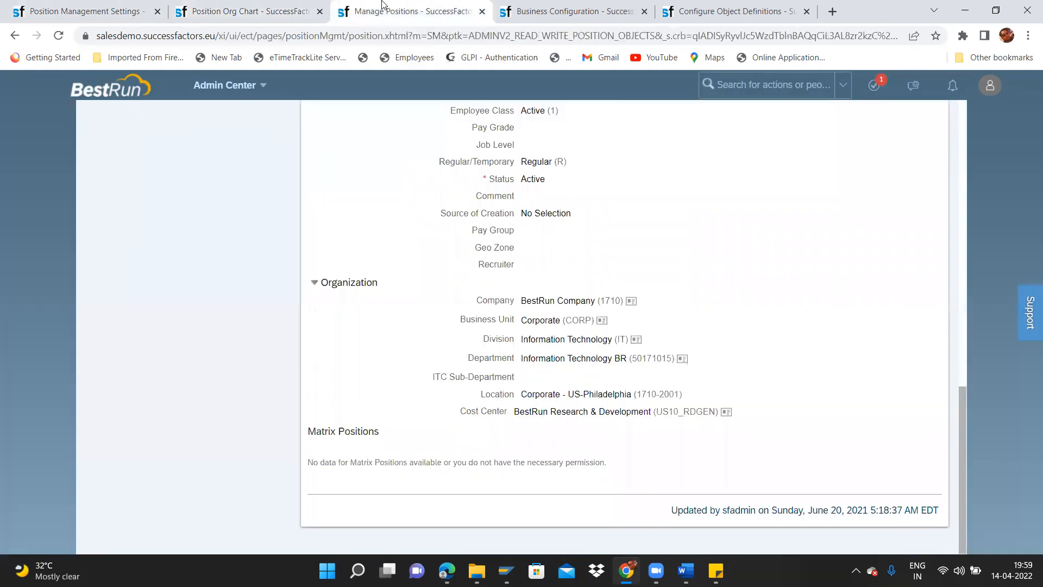
pyautogui.click(590, 8)
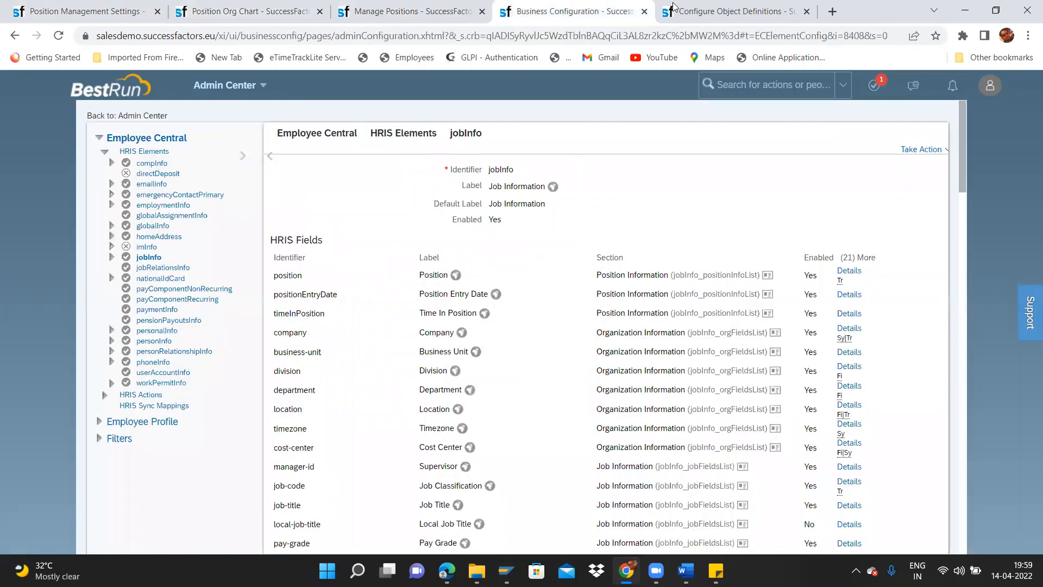
pyautogui.click(38, 7)
pyautogui.click(430, 274)
pyautogui.click(410, 304)
pyautogui.click(939, 443)
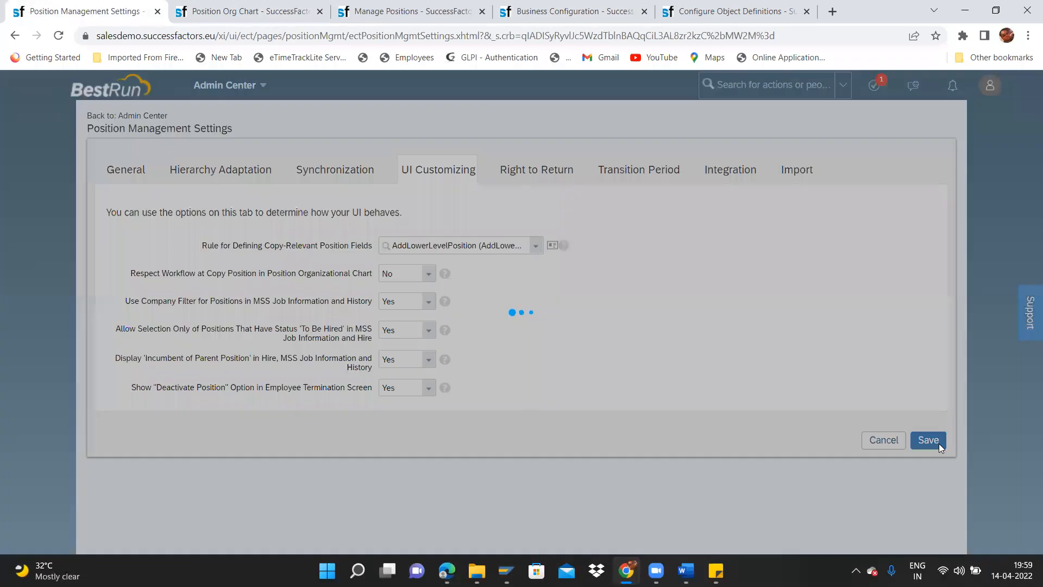
pyautogui.click(436, 6)
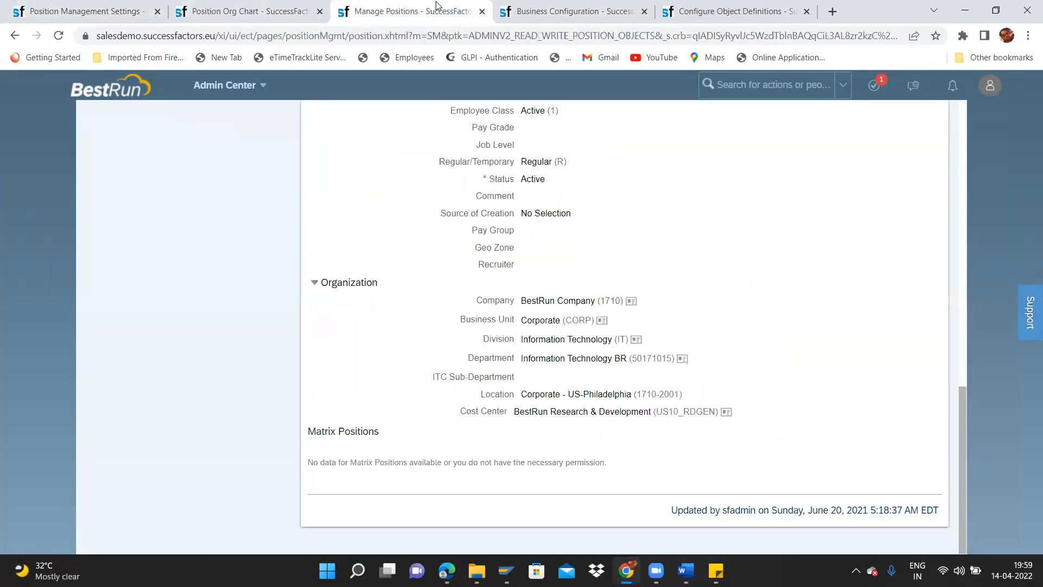
pyautogui.click(587, 20)
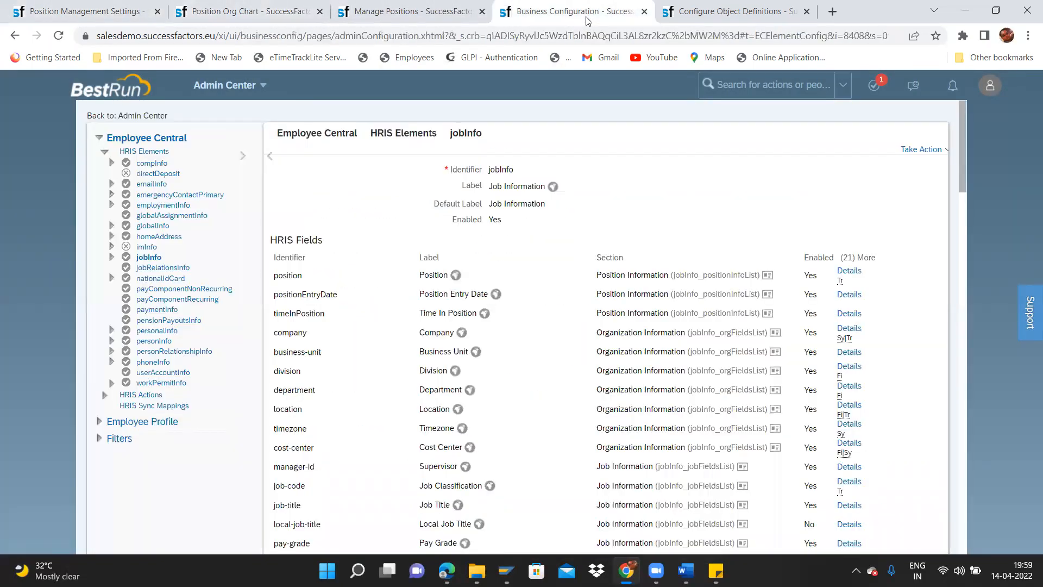
pyautogui.click(719, 7)
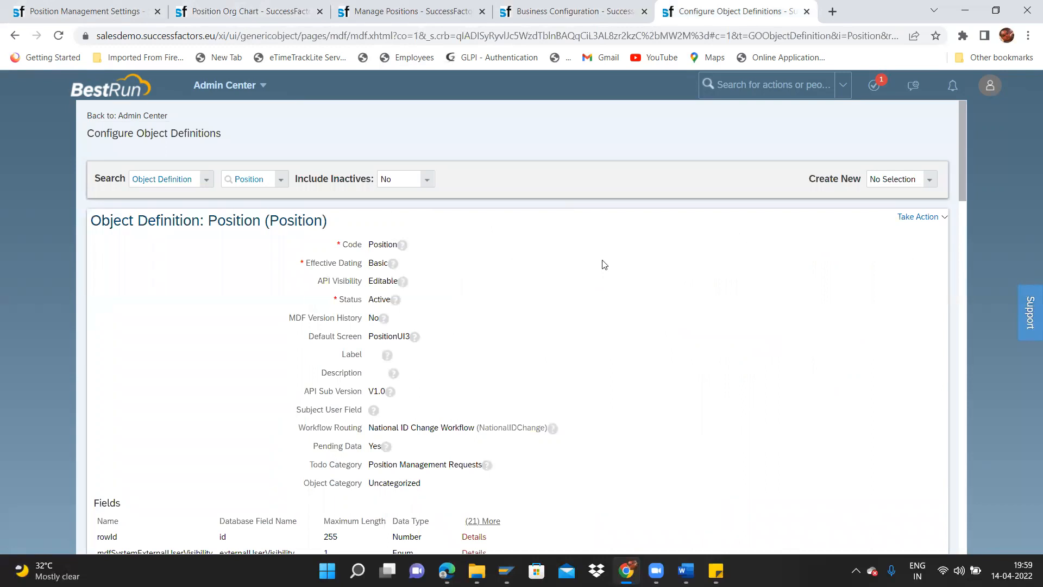
# Step: Make a correction to the Position definition, deleting its Workflow Routing value
pyautogui.click(942, 216)
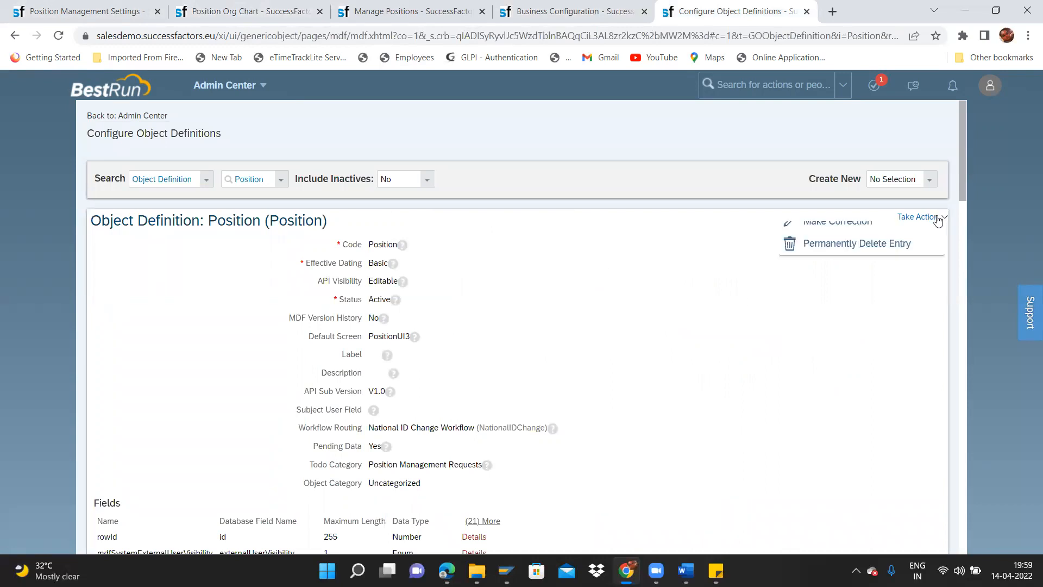
pyautogui.click(897, 232)
pyautogui.moveTo(961, 157); pyautogui.dragTo(1015, 189)
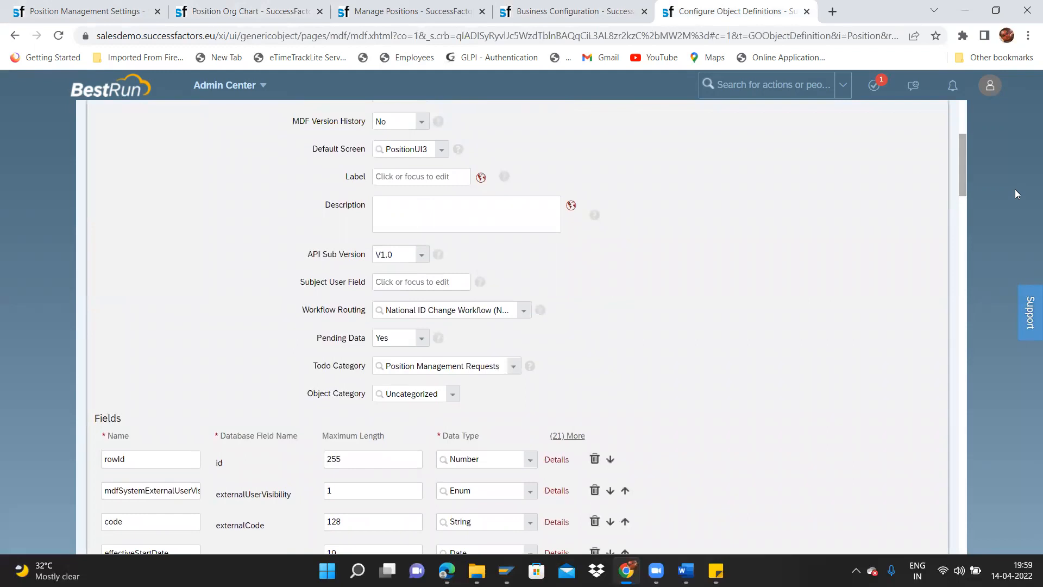
pyautogui.click(465, 314)
pyautogui.moveTo(965, 189); pyautogui.dragTo(987, 505)
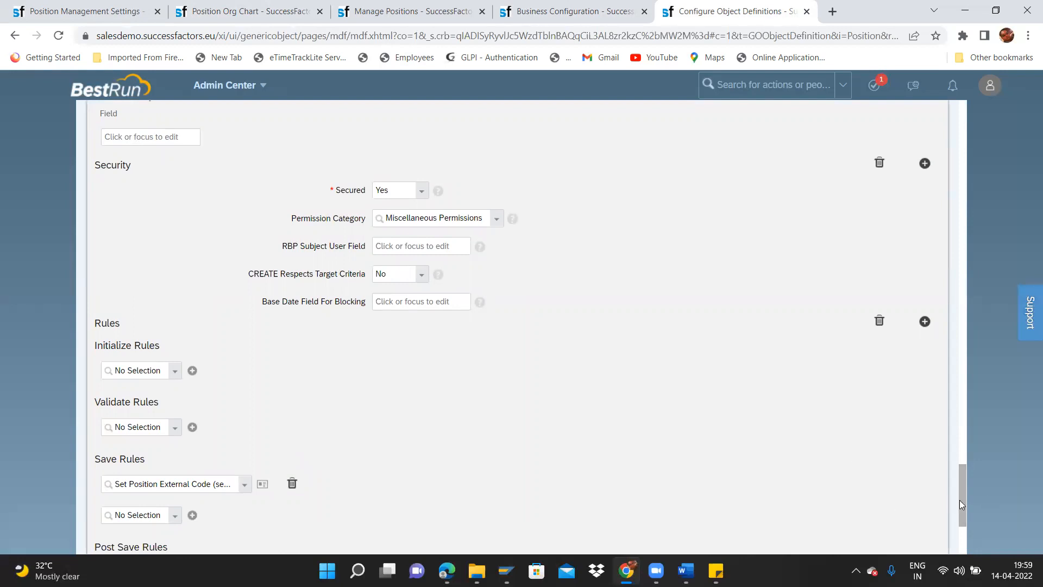
pyautogui.moveTo(966, 480); pyautogui.dragTo(951, 143)
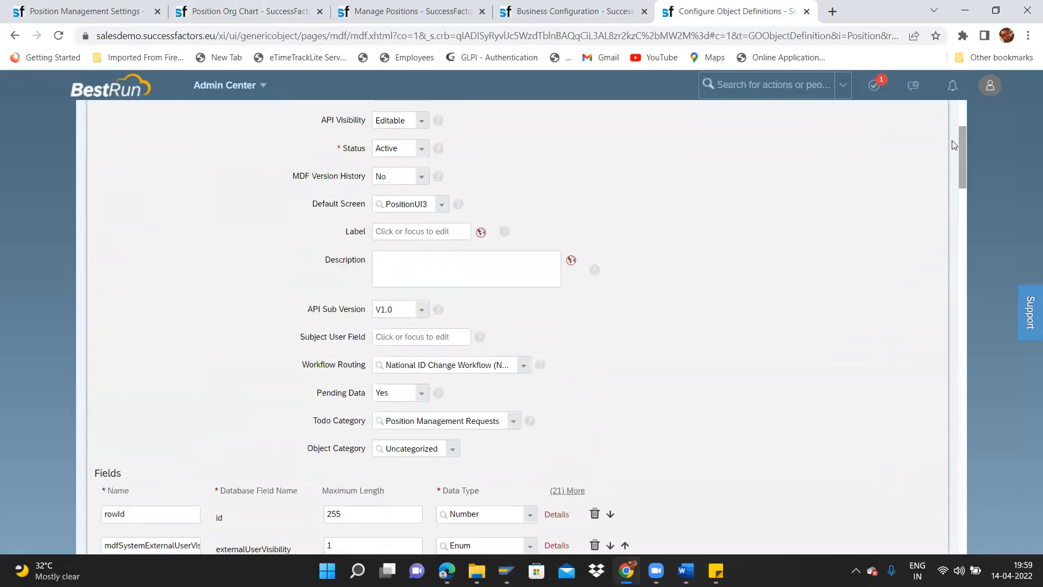
pyautogui.scroll(1, 553, 150)
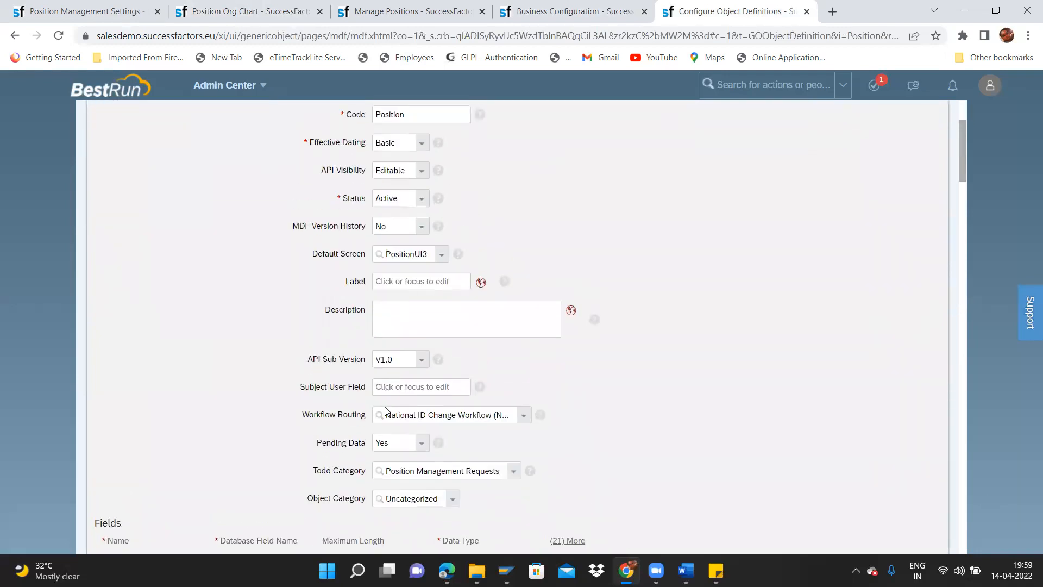
pyautogui.moveTo(439, 413); pyautogui.dragTo(601, 416)
pyautogui.press('BackSpace')
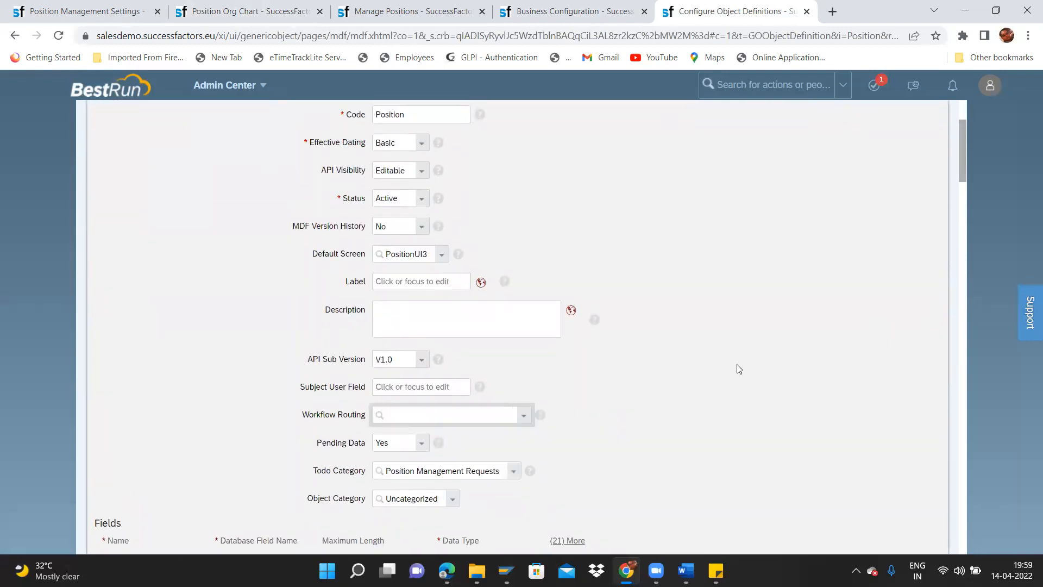
pyautogui.click(738, 364)
# Step: Save the Position definition, accepting the Todo Category warning
pyautogui.moveTo(960, 155); pyautogui.dragTo(963, 521)
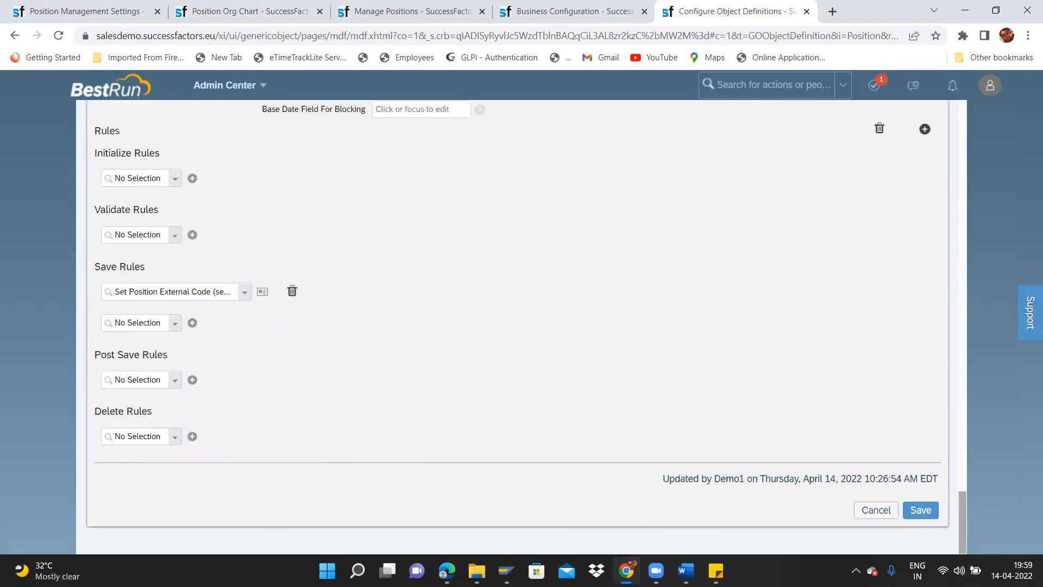
pyautogui.click(917, 505)
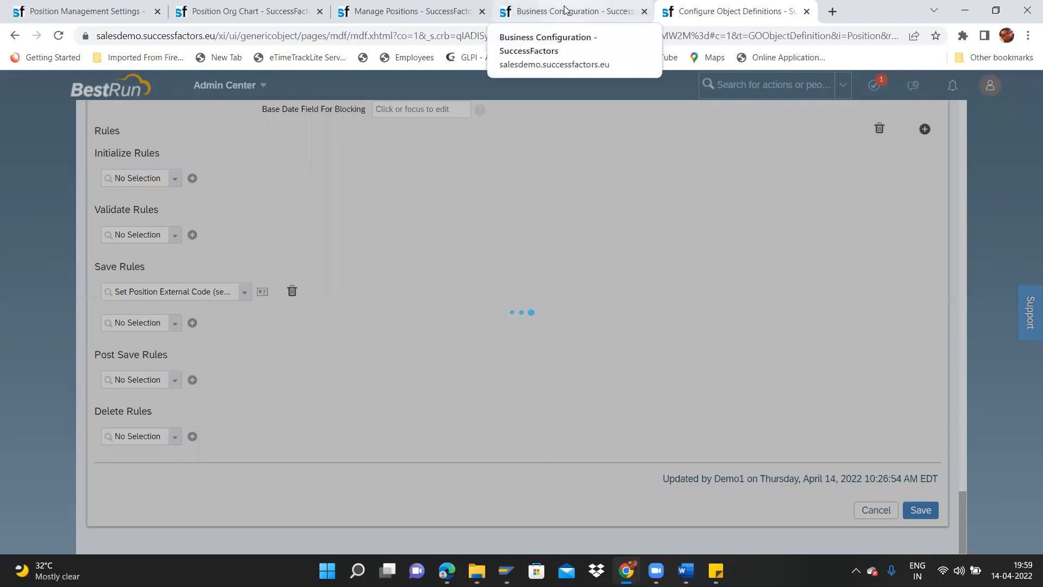
pyautogui.click(81, 10)
pyautogui.click(737, 10)
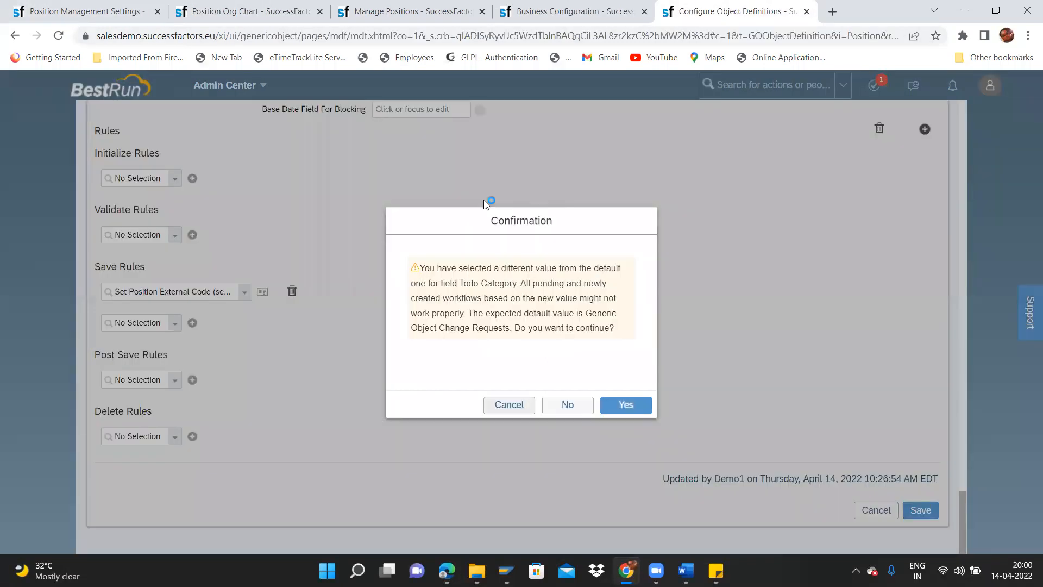
pyautogui.click(615, 396)
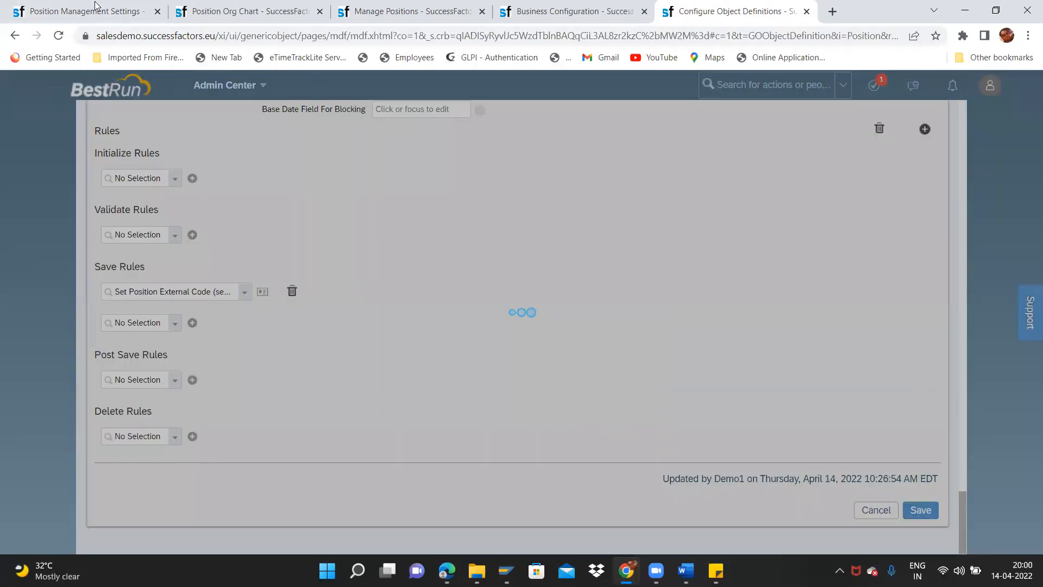
pyautogui.click(80, 6)
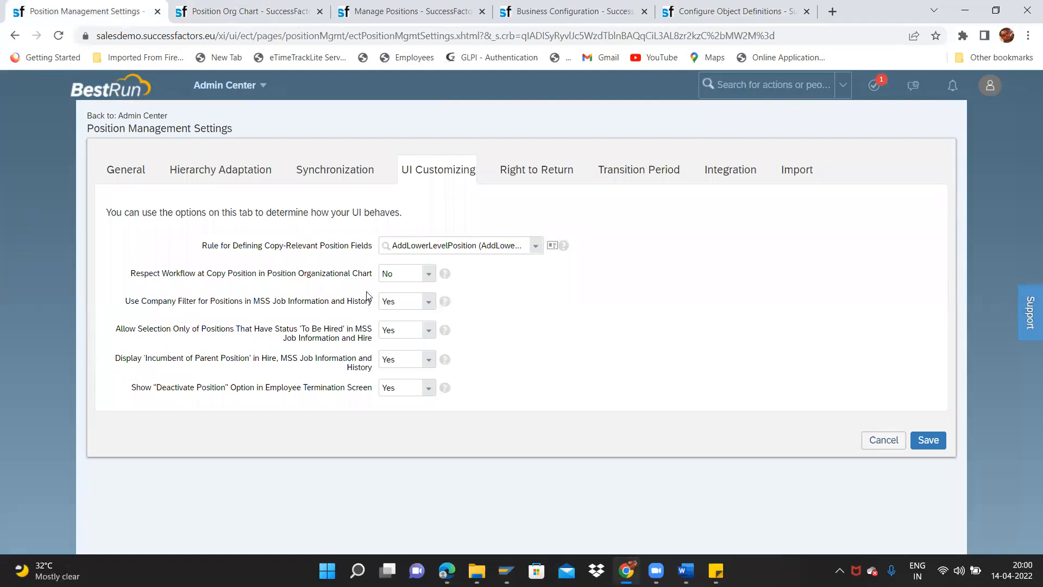